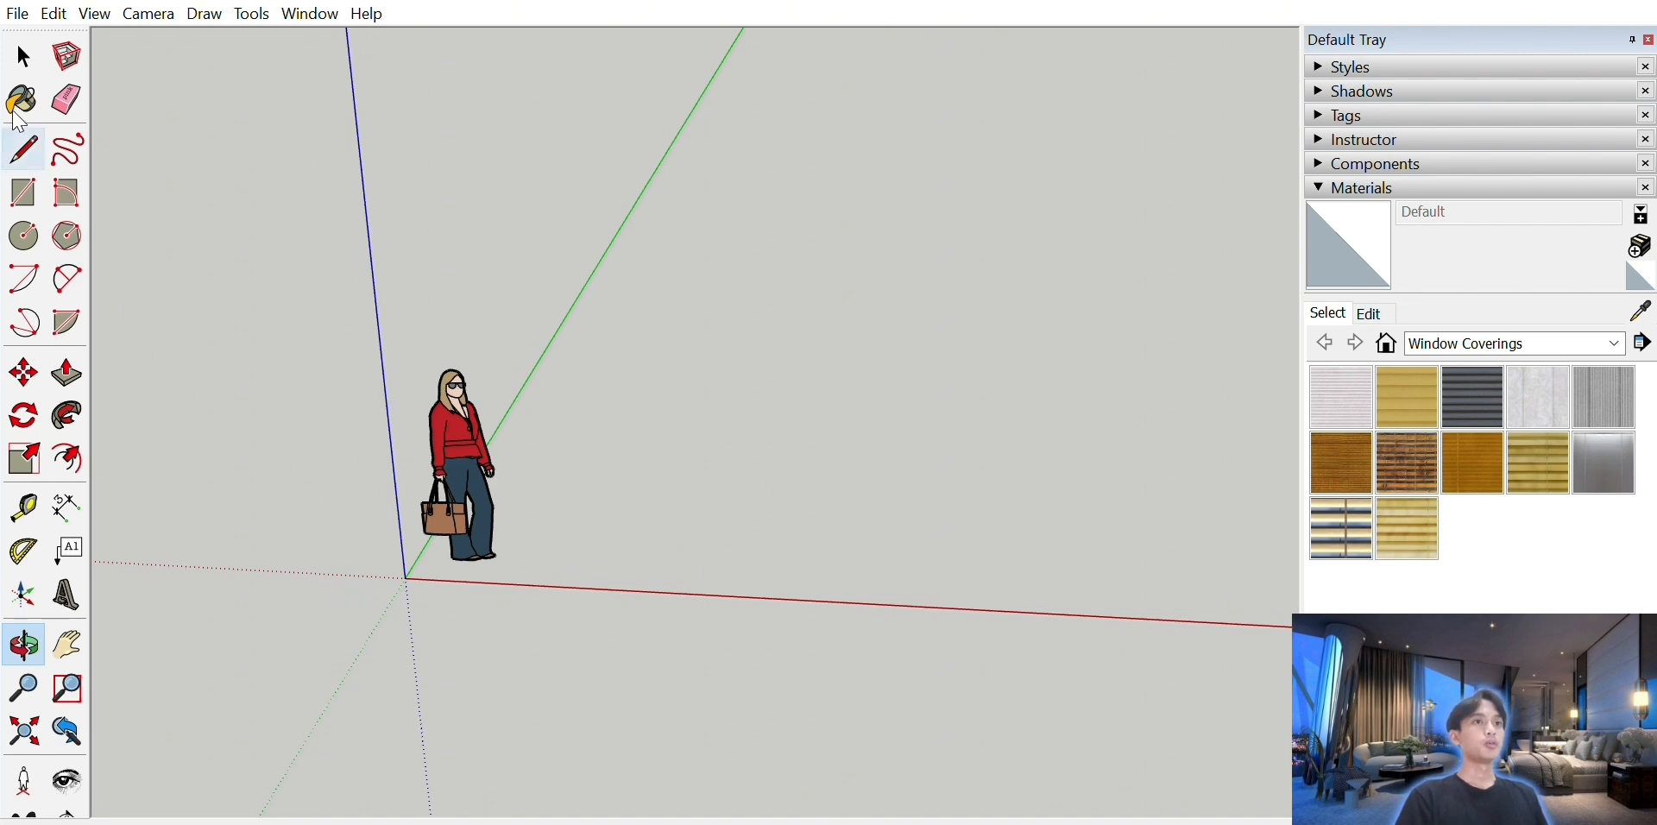
- Draw a narrow horizontal rectangle on the ground to the right of the figure as the cabinet's footprint
{"action": "left_click", "coordinate": [23, 192]}
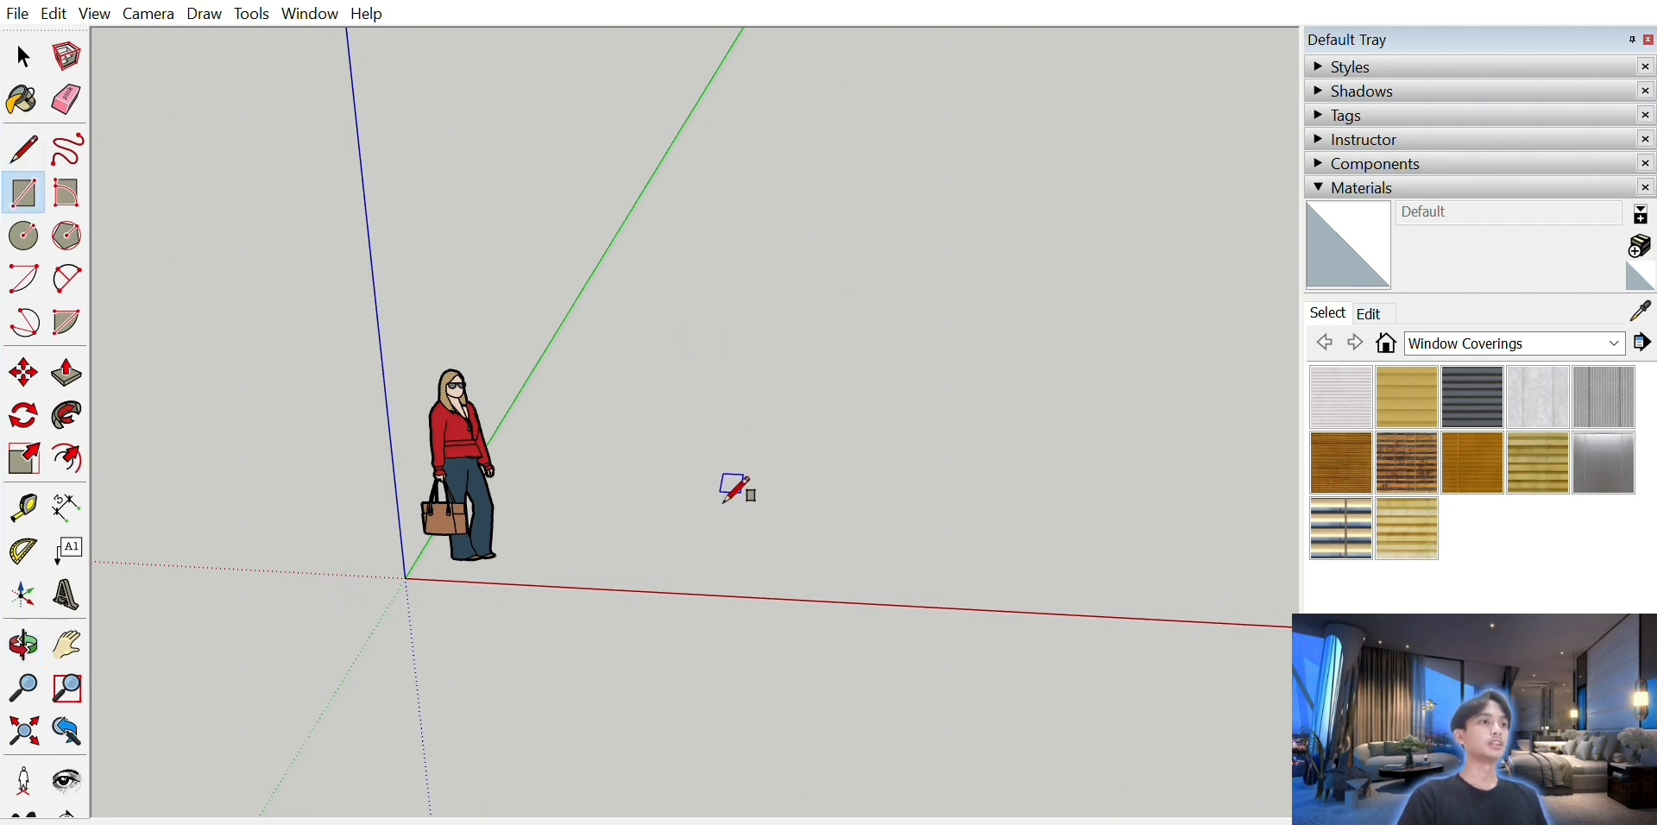
{"action": "left_click", "coordinate": [918, 471]}
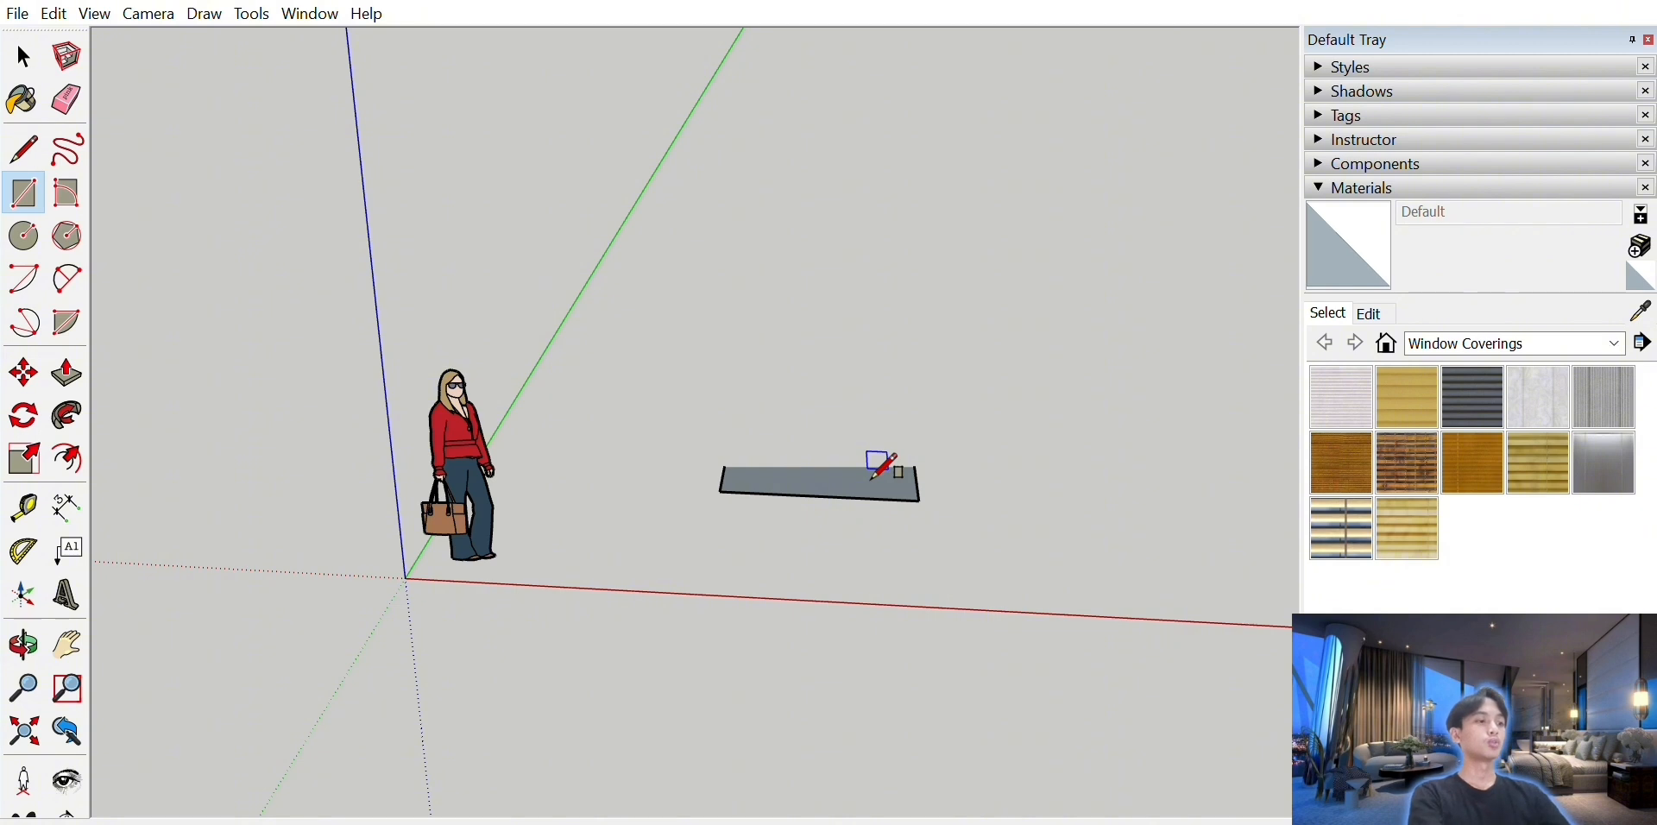
{"action": "key", "text": "ctrl+z"}
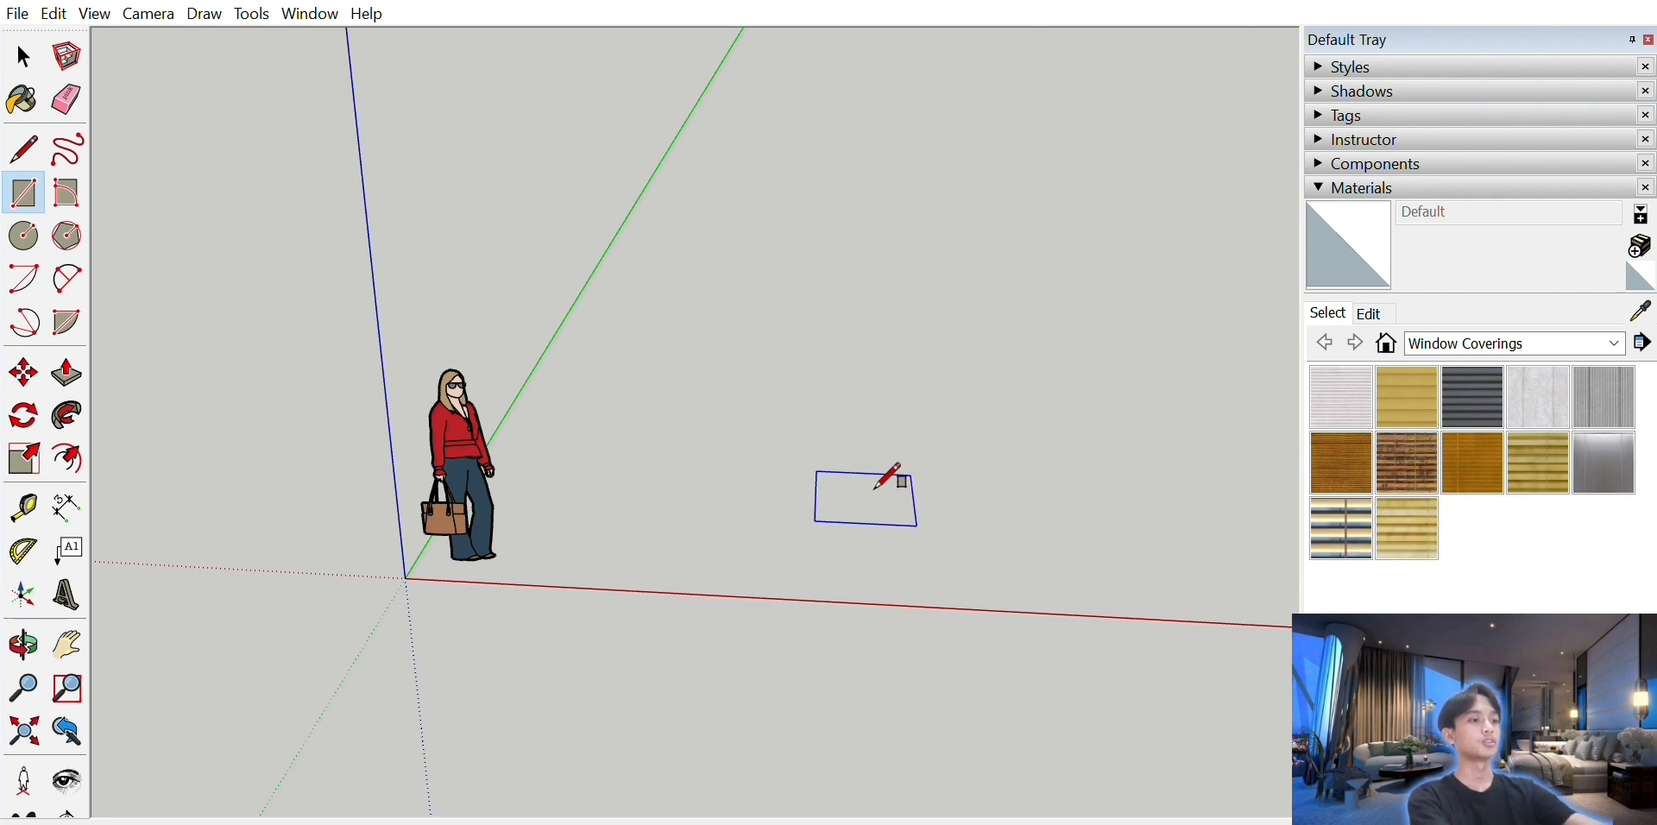
{"action": "key", "text": "Return"}
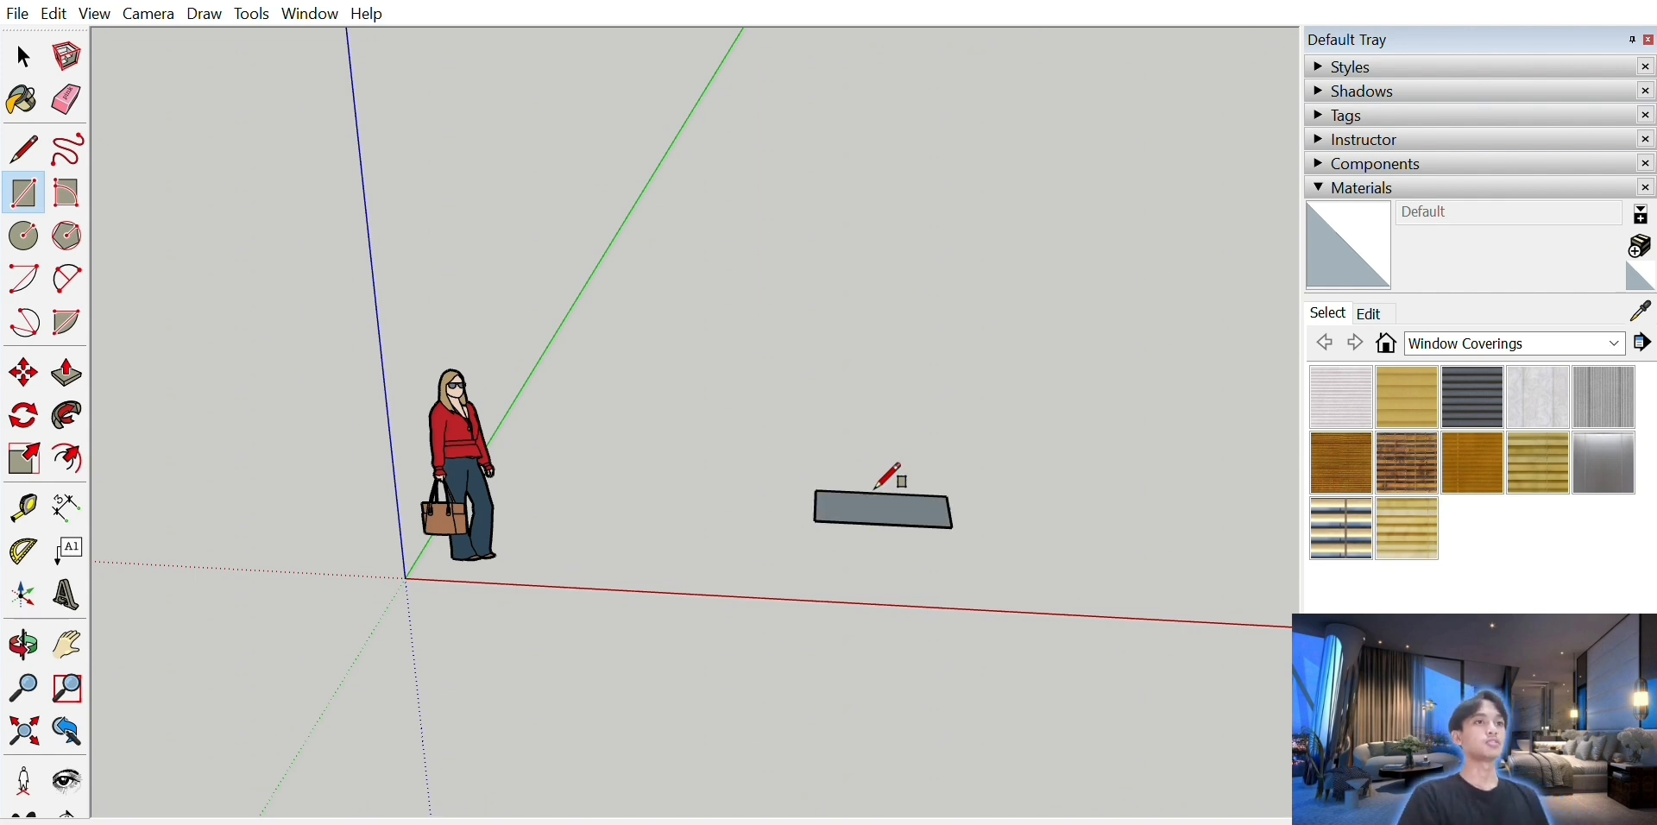
- Push/Pull the rectangle upward into a tall box, well above the figure's height
{"action": "left_click", "coordinate": [67, 373]}
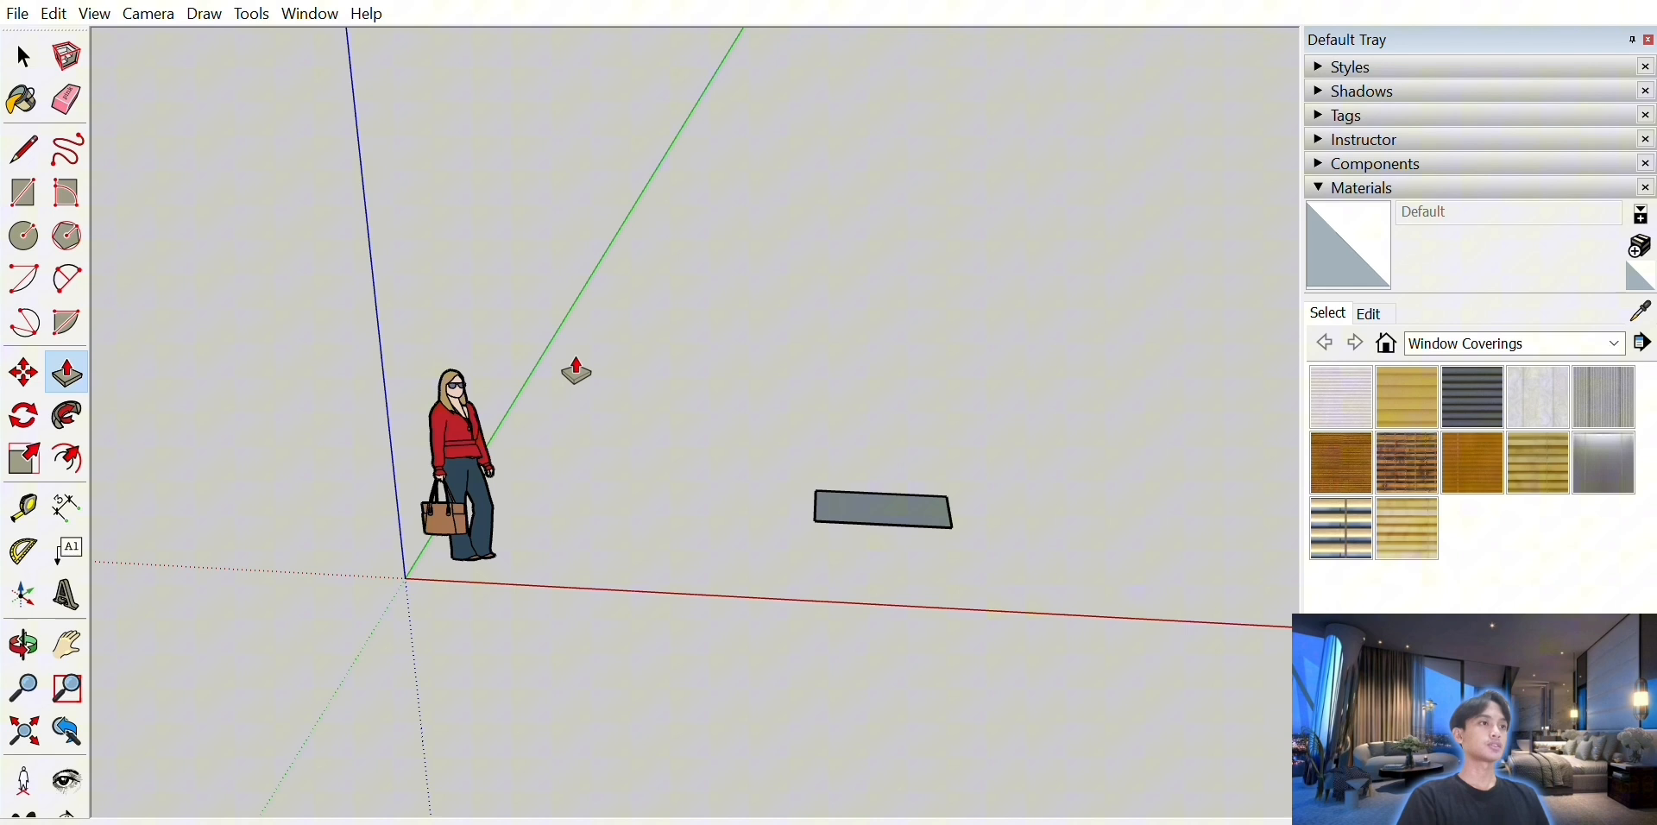
{"action": "left_click", "coordinate": [882, 491]}
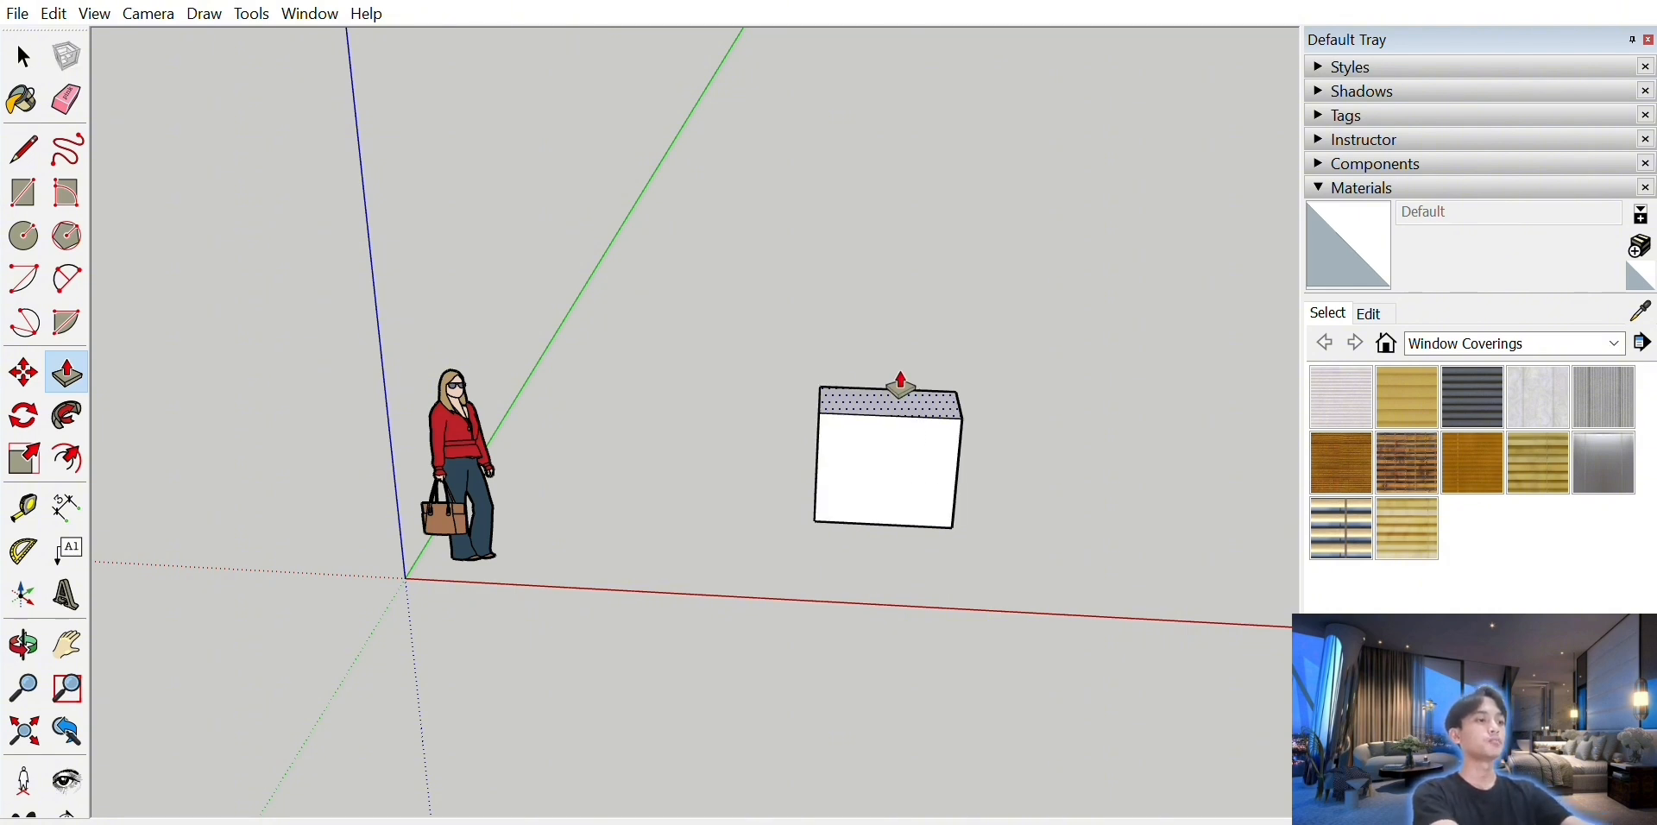
{"action": "key", "text": "Return"}
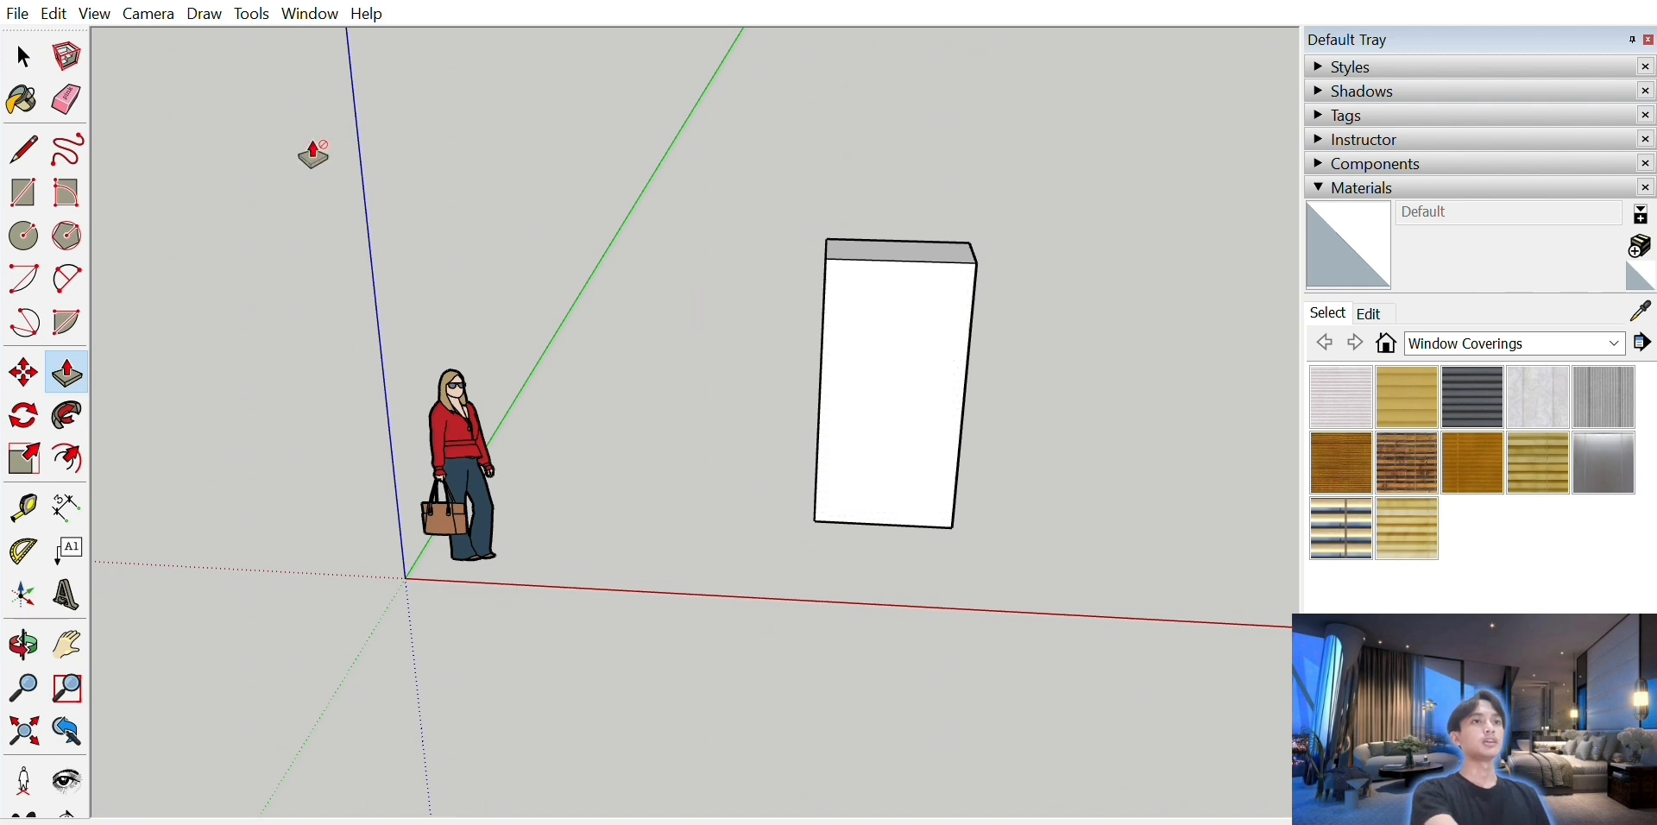
- Select the entire box, make it a group, and open the group for editing
{"action": "left_click", "coordinate": [24, 56]}
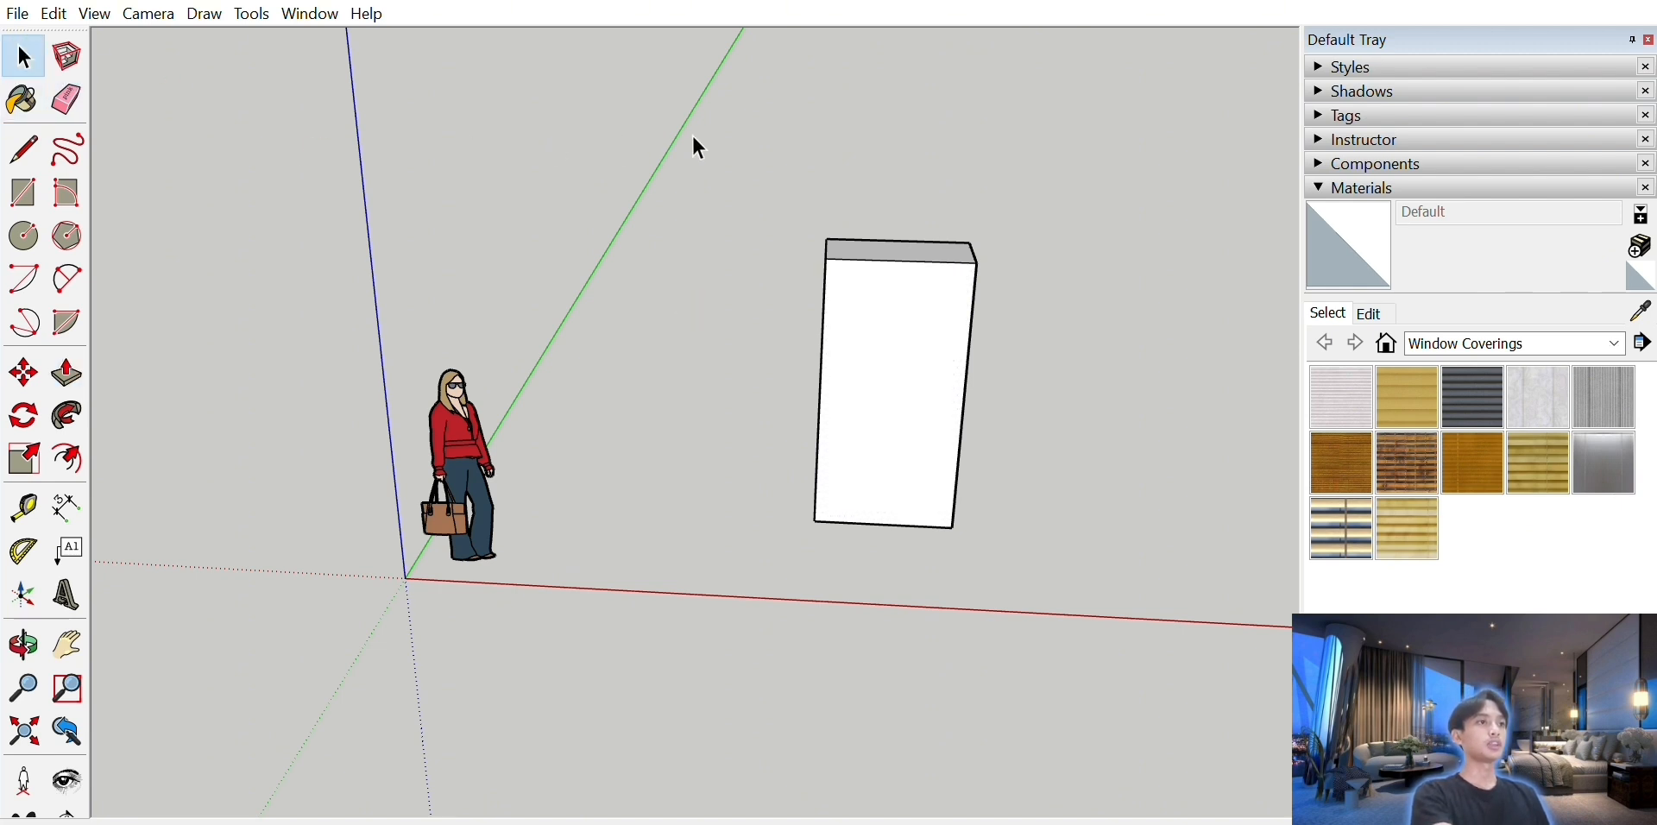
{"action": "mouse_move", "coordinate": [756, 127]}
{"action": "left_mouse_down"}
{"action": "mouse_move", "coordinate": [924, 443]}
{"action": "mouse_move", "coordinate": [1056, 583]}
{"action": "left_mouse_up"}
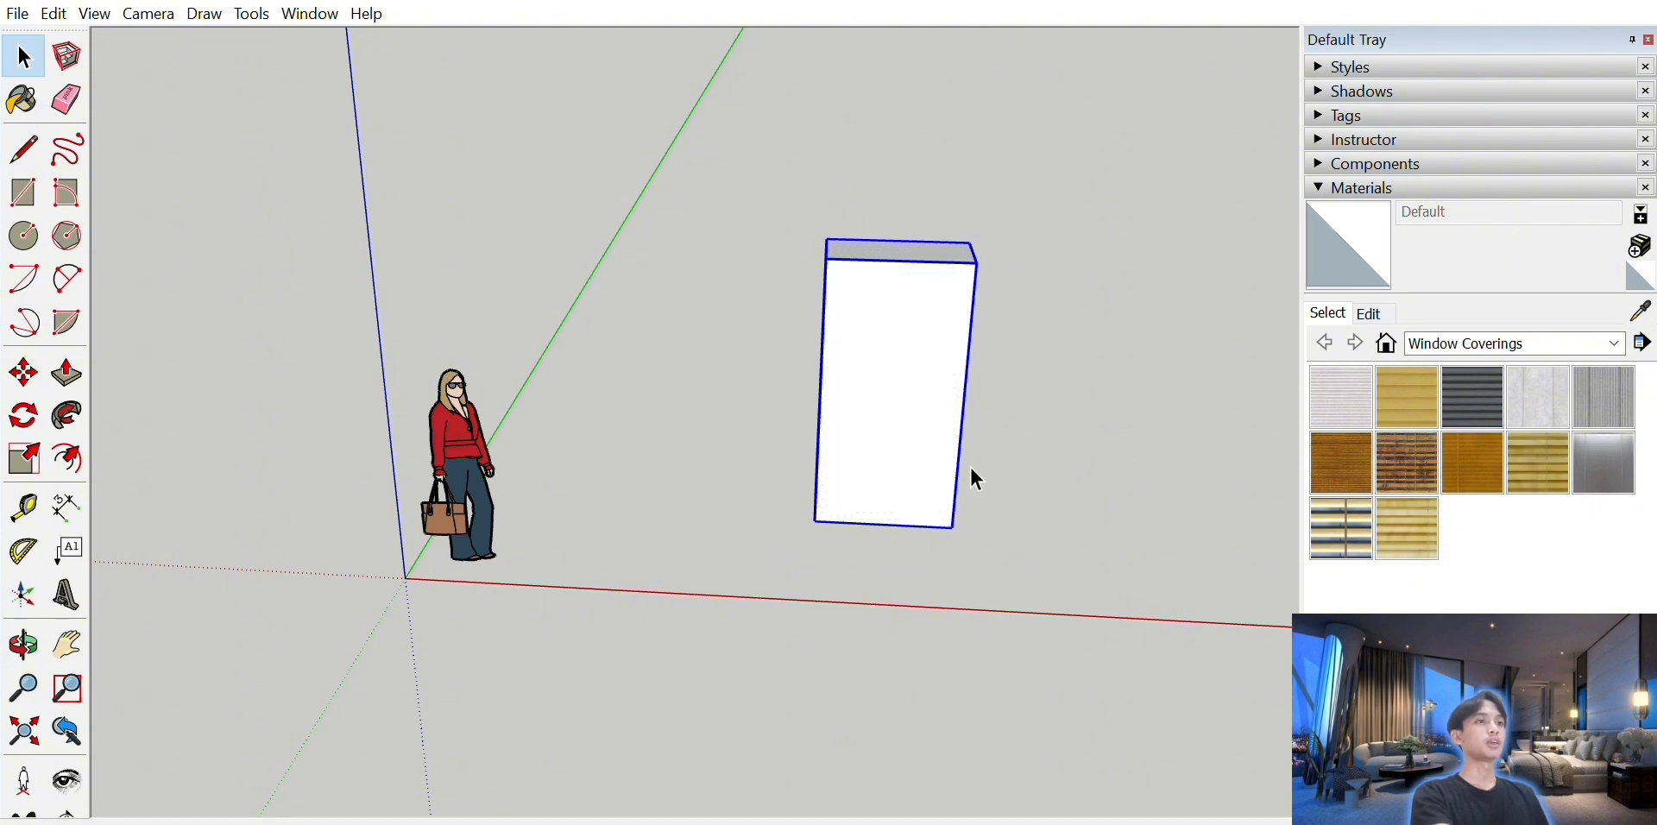
{"action": "left_click", "coordinate": [252, 138]}
{"action": "triple_click", "coordinate": [932, 374]}
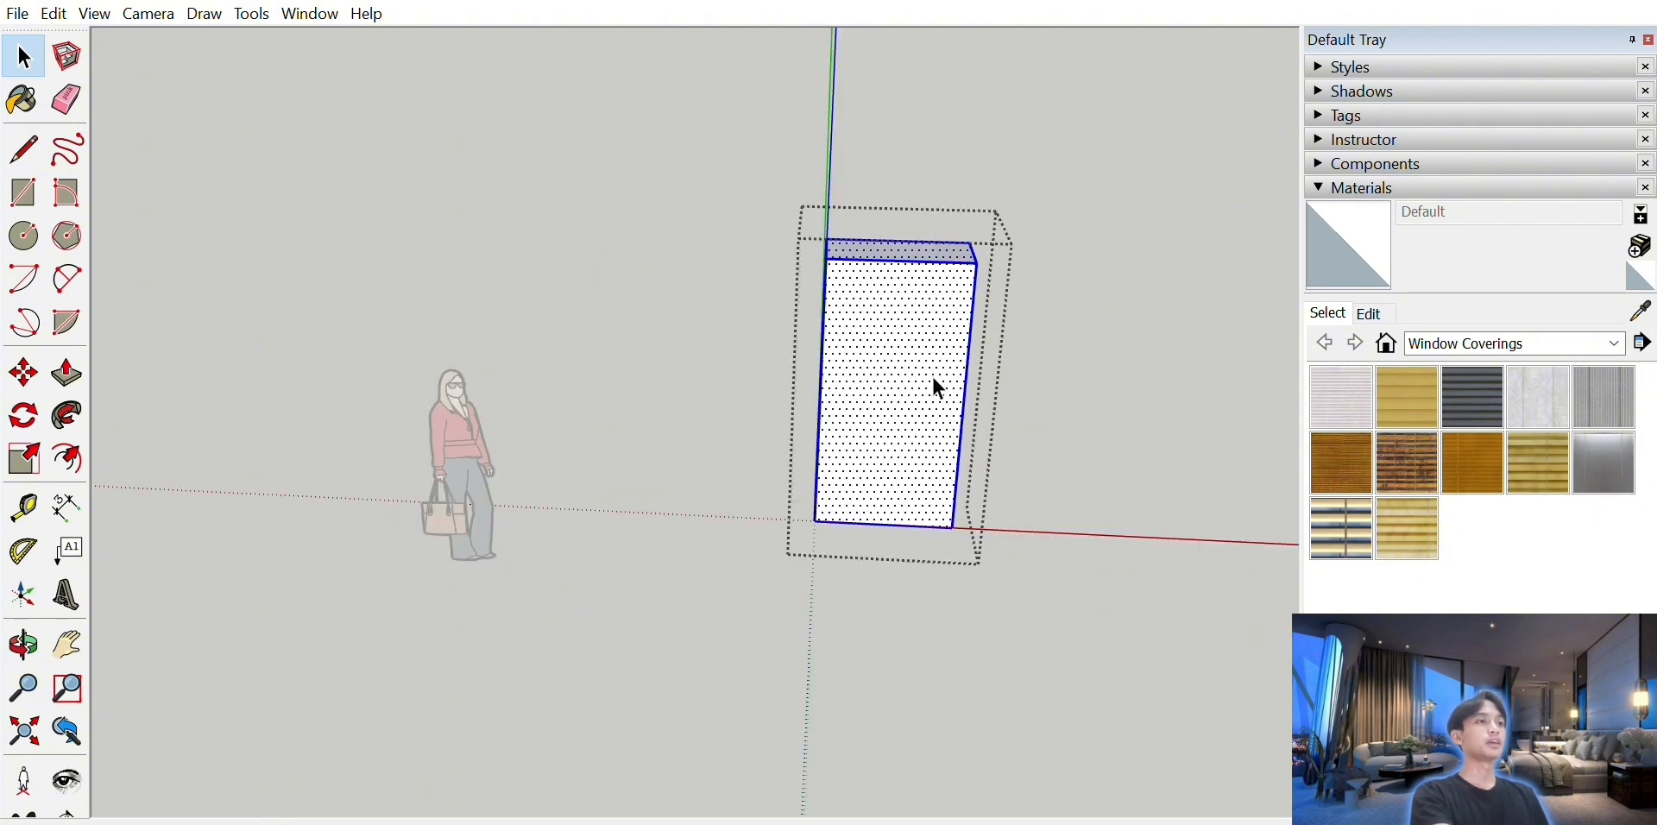
{"action": "scroll", "coordinate": [933, 391], "scroll_direction": "up", "scroll_amount": 4}
{"action": "scroll", "coordinate": [932, 405], "scroll_direction": "up", "scroll_amount": 3}
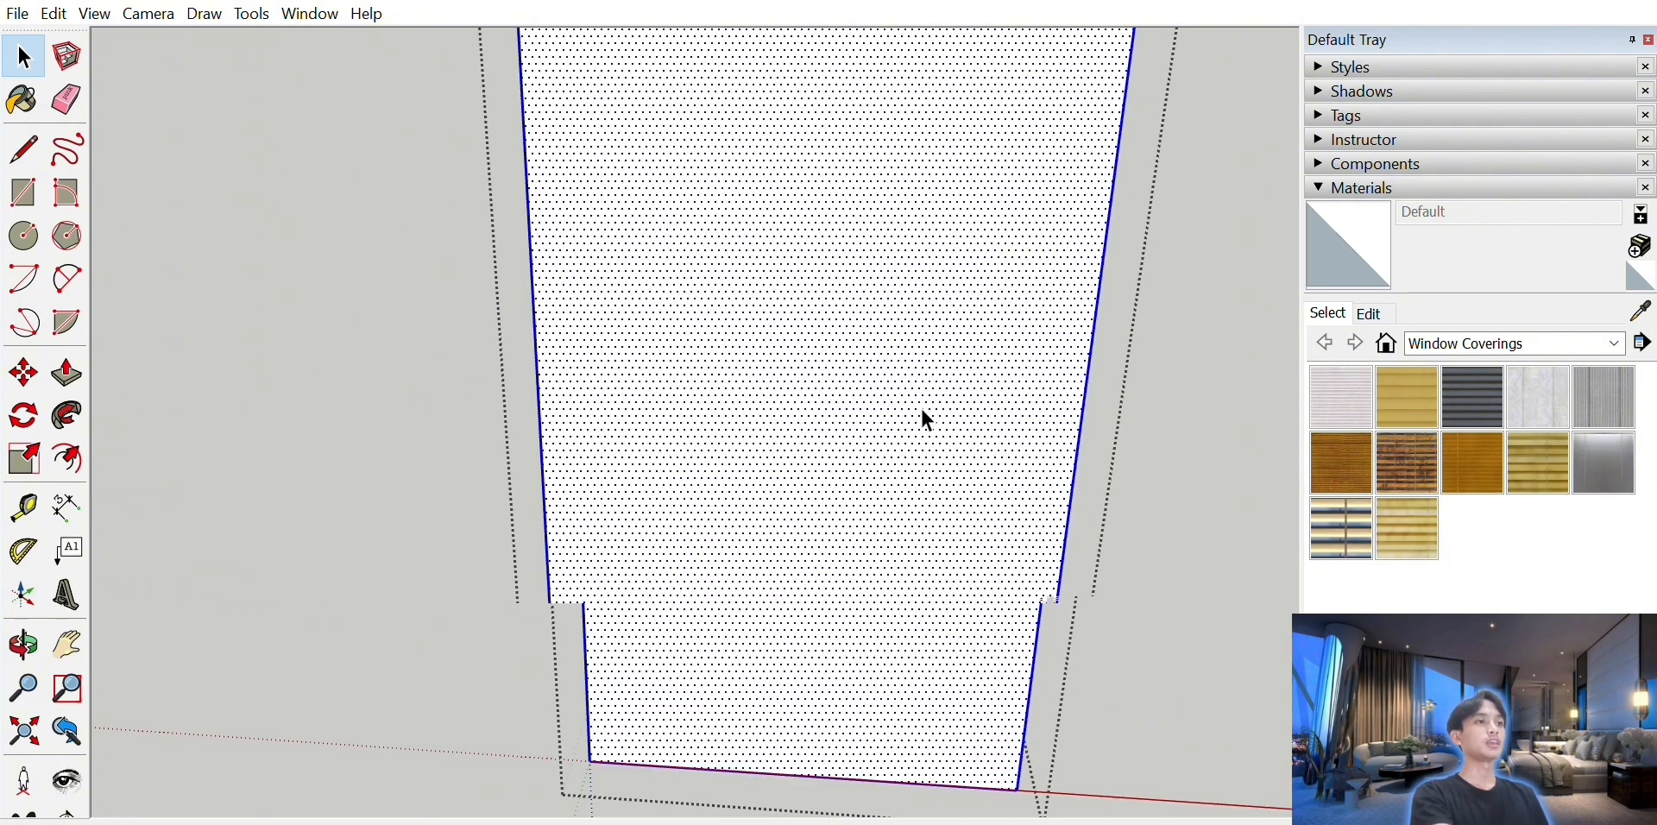
{"action": "left_click", "coordinate": [37, 634]}
{"action": "left_click_drag", "start_coordinate": [302, 618], "coordinate": [167, 566]}
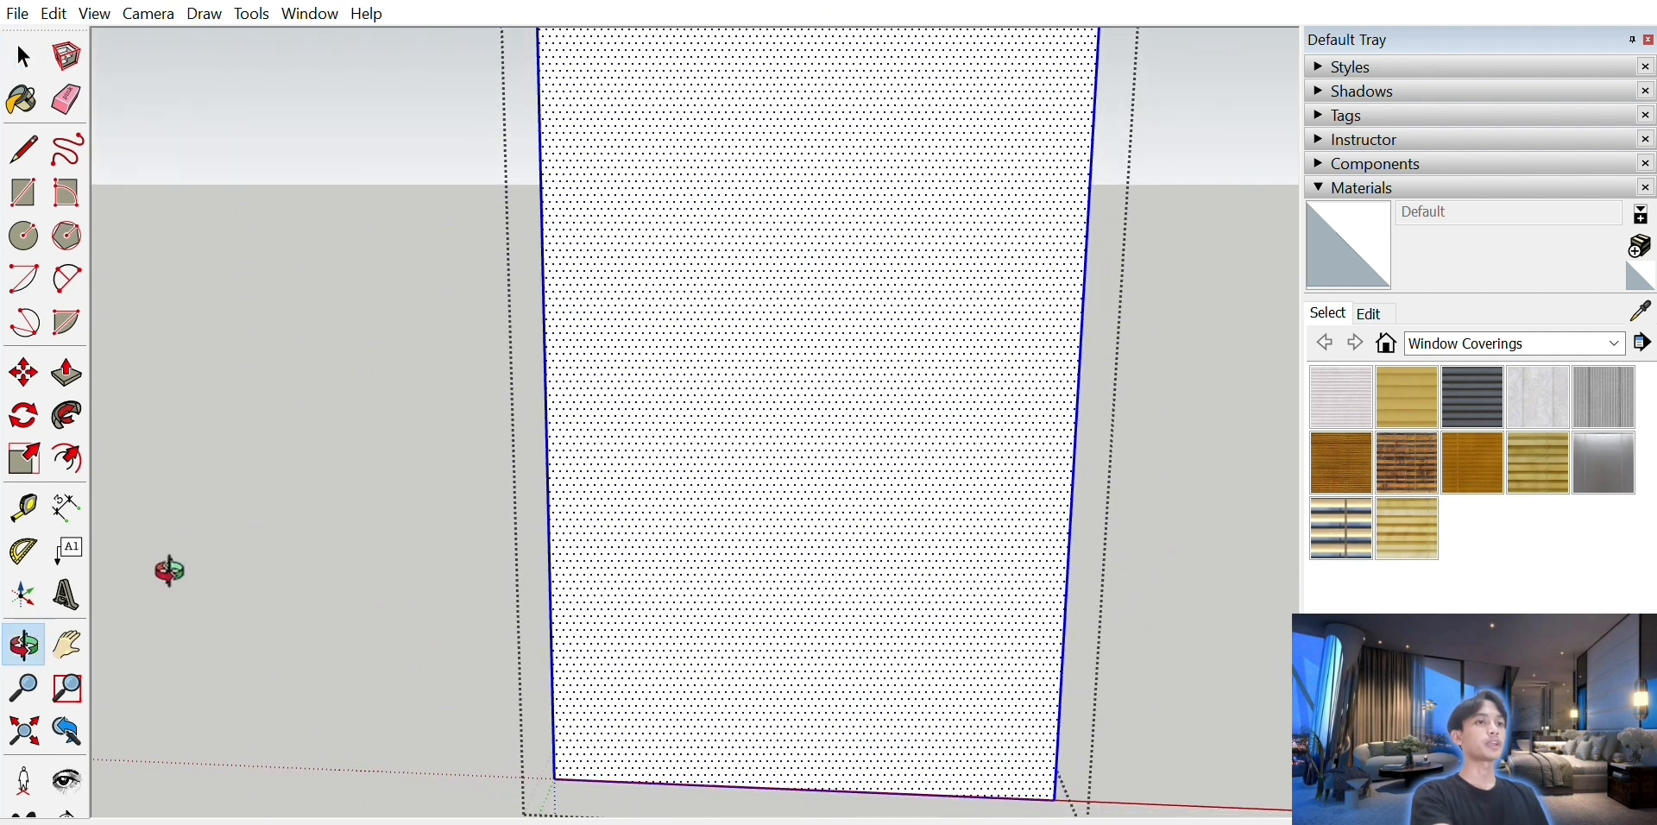
{"action": "left_click", "coordinate": [69, 645]}
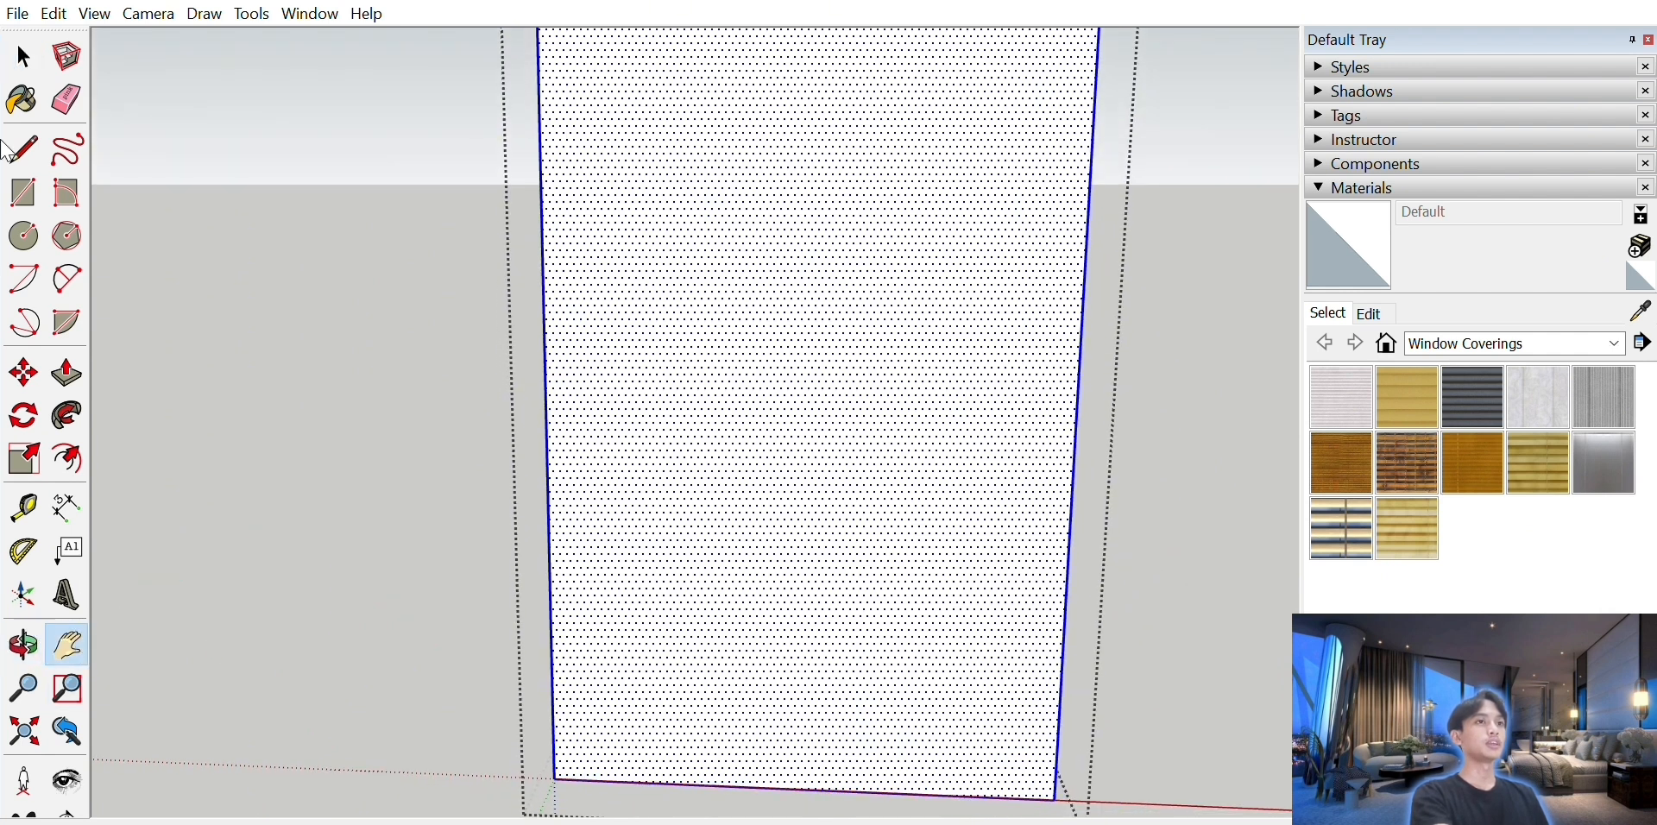
{"action": "left_click_drag", "start_coordinate": [541, 435], "coordinate": [535, 316]}
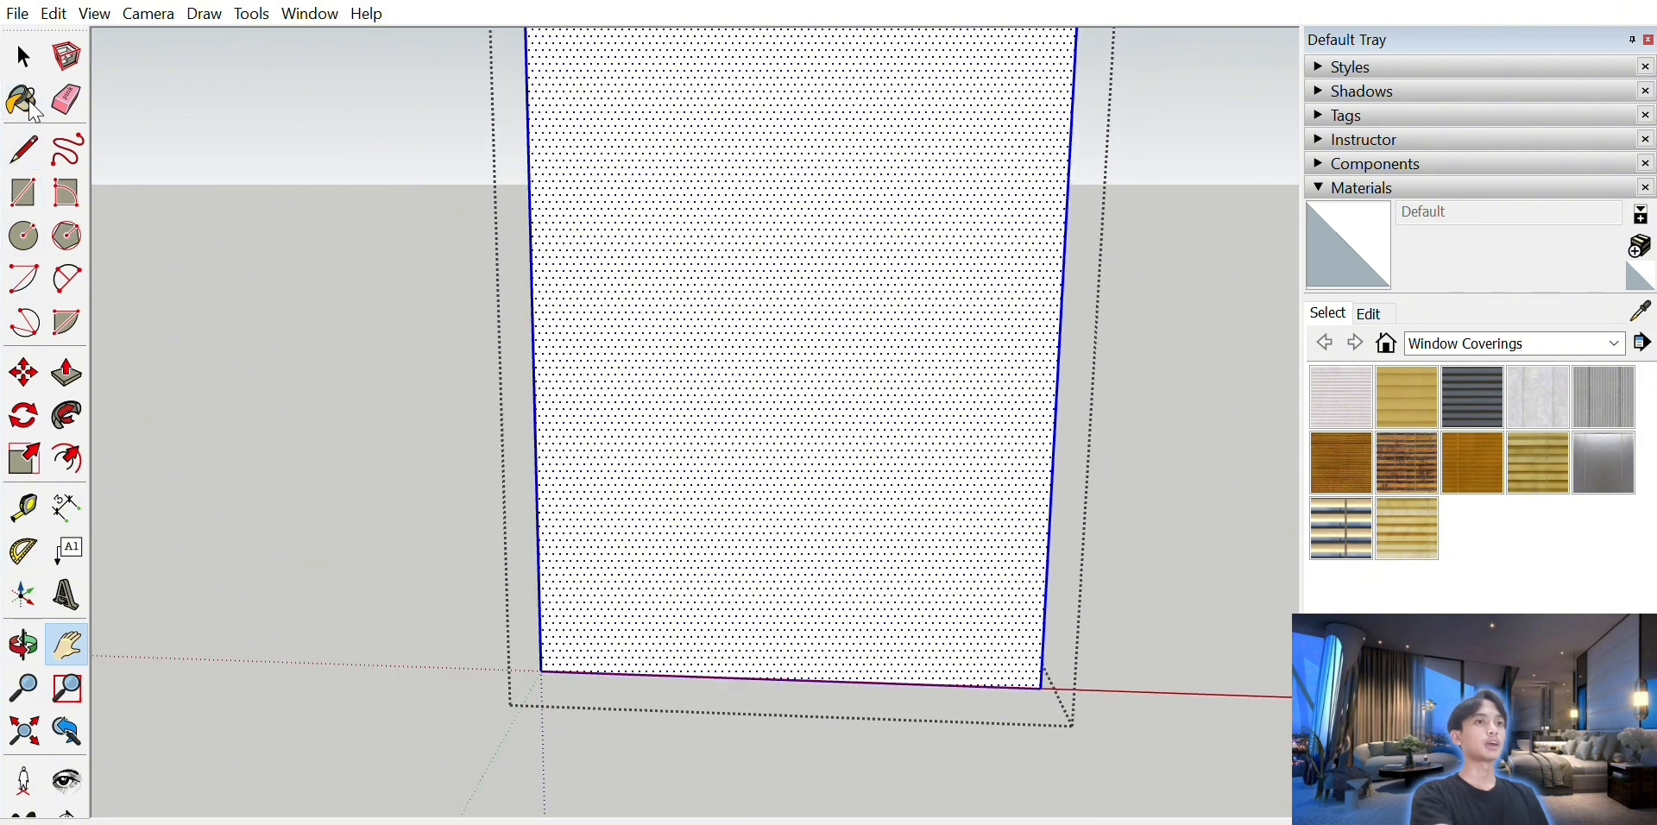
{"action": "left_click", "coordinate": [19, 502]}
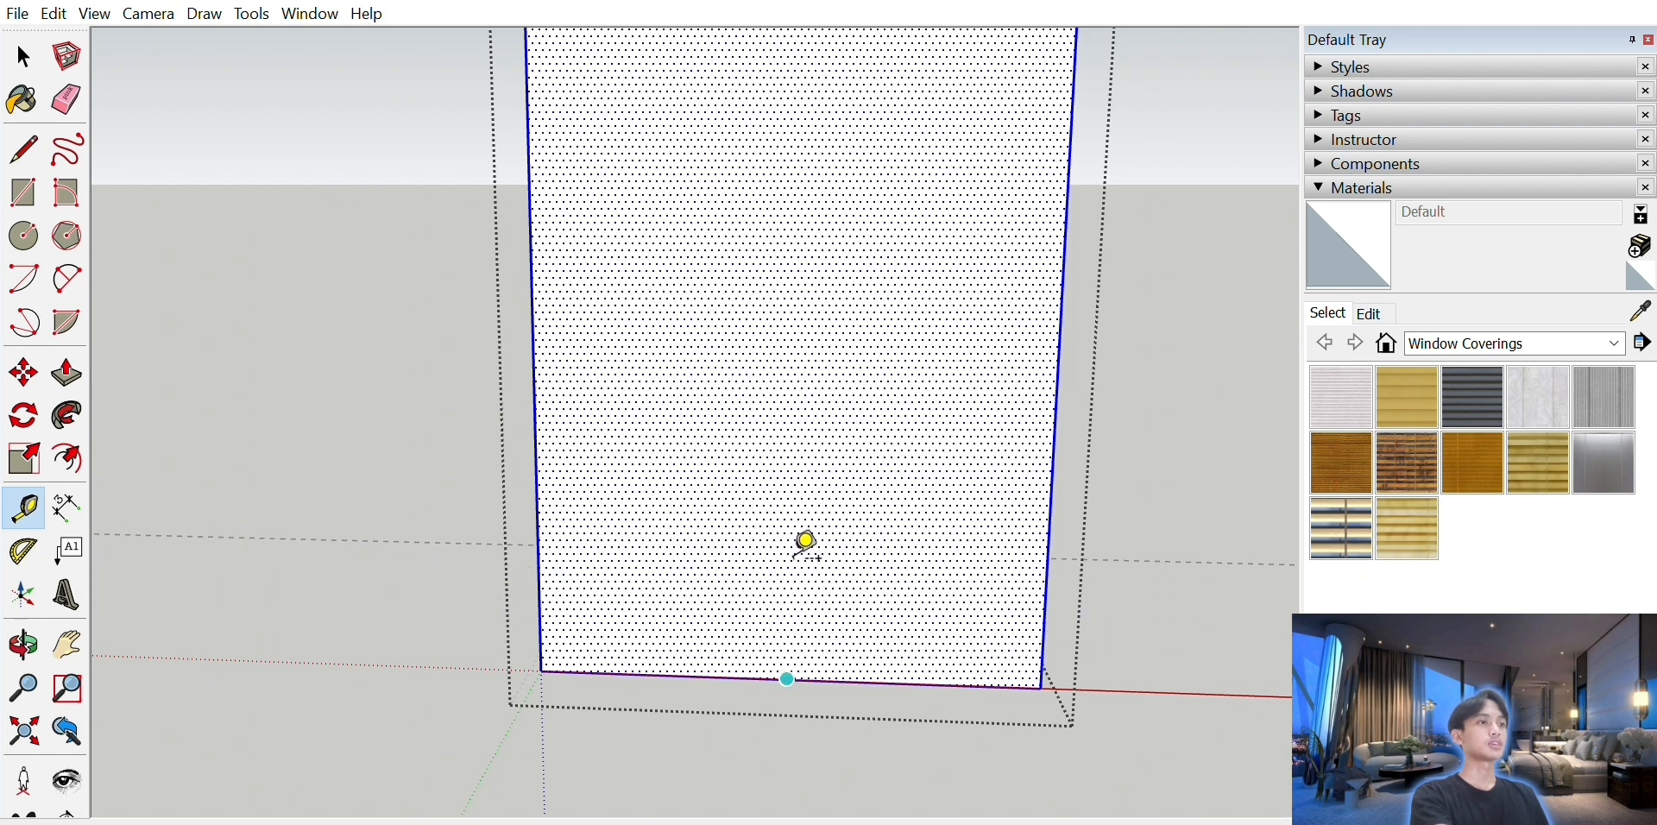
{"action": "left_click", "coordinate": [794, 560]}
{"action": "key", "text": "ctrl+z"}
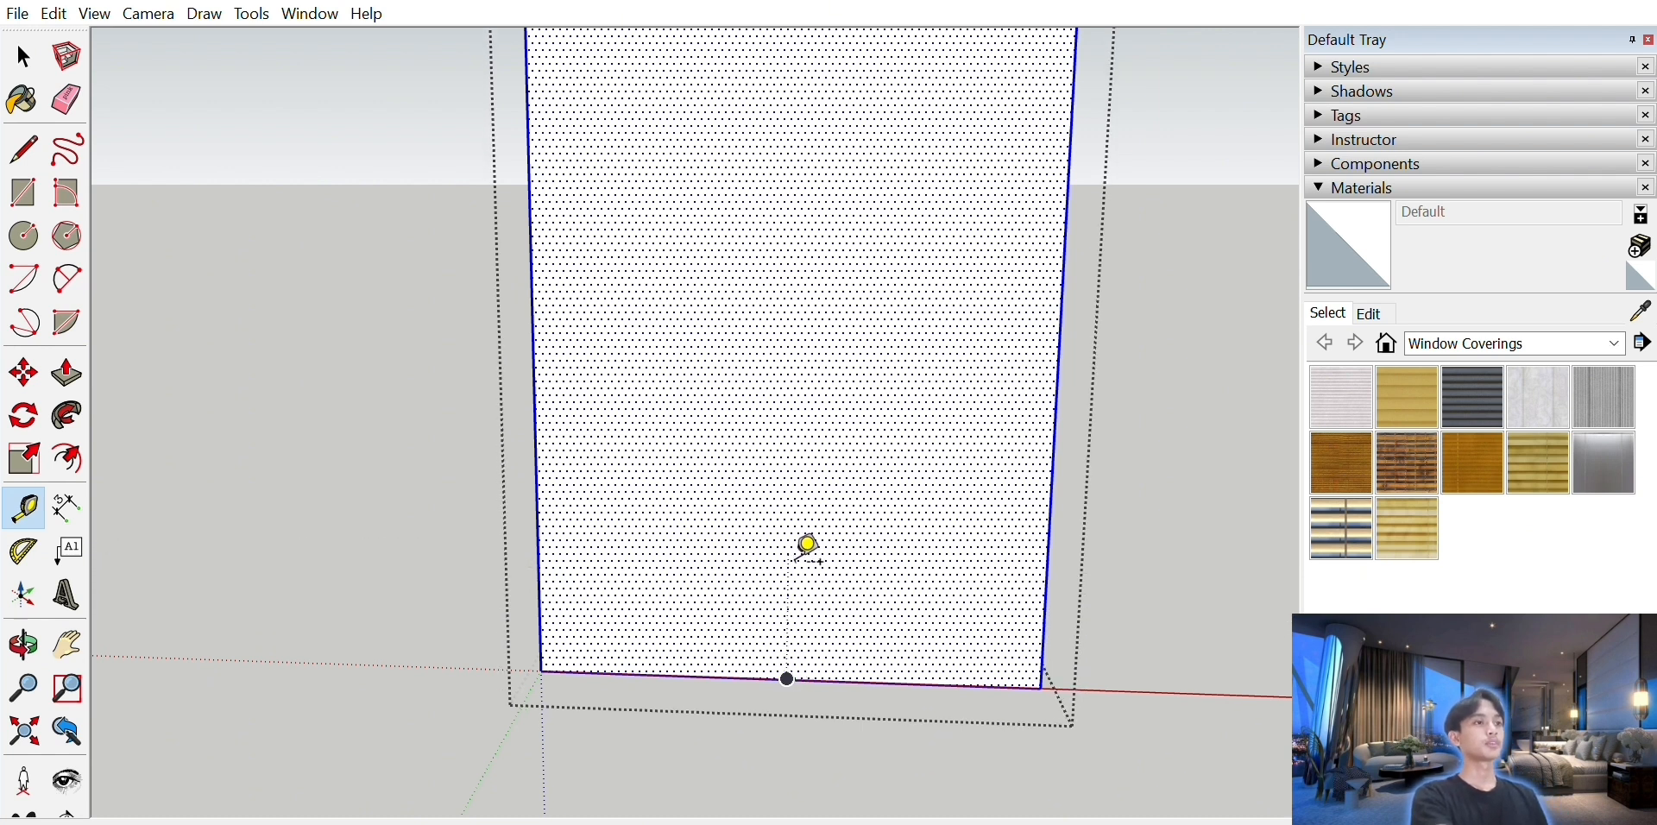
- Place a horizontal guide line on the front face, parallel to and a short distance above its bottom edge
{"action": "scroll", "coordinate": [758, 610], "scroll_direction": "up", "scroll_amount": 4}
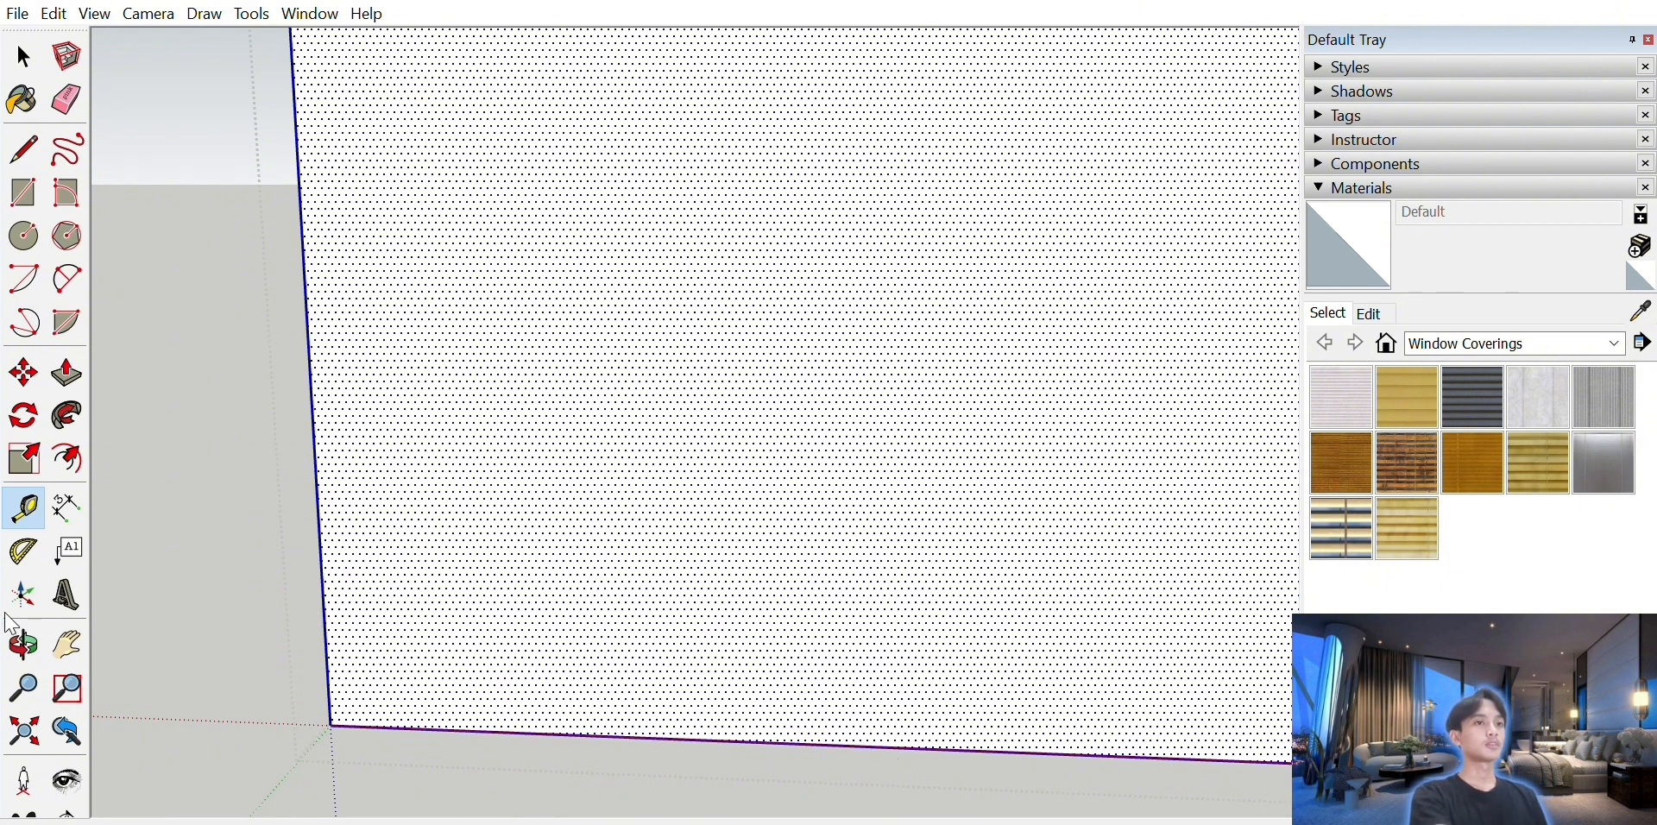
{"action": "left_click", "coordinate": [23, 646]}
{"action": "left_click_drag", "start_coordinate": [436, 709], "coordinate": [492, 636]}
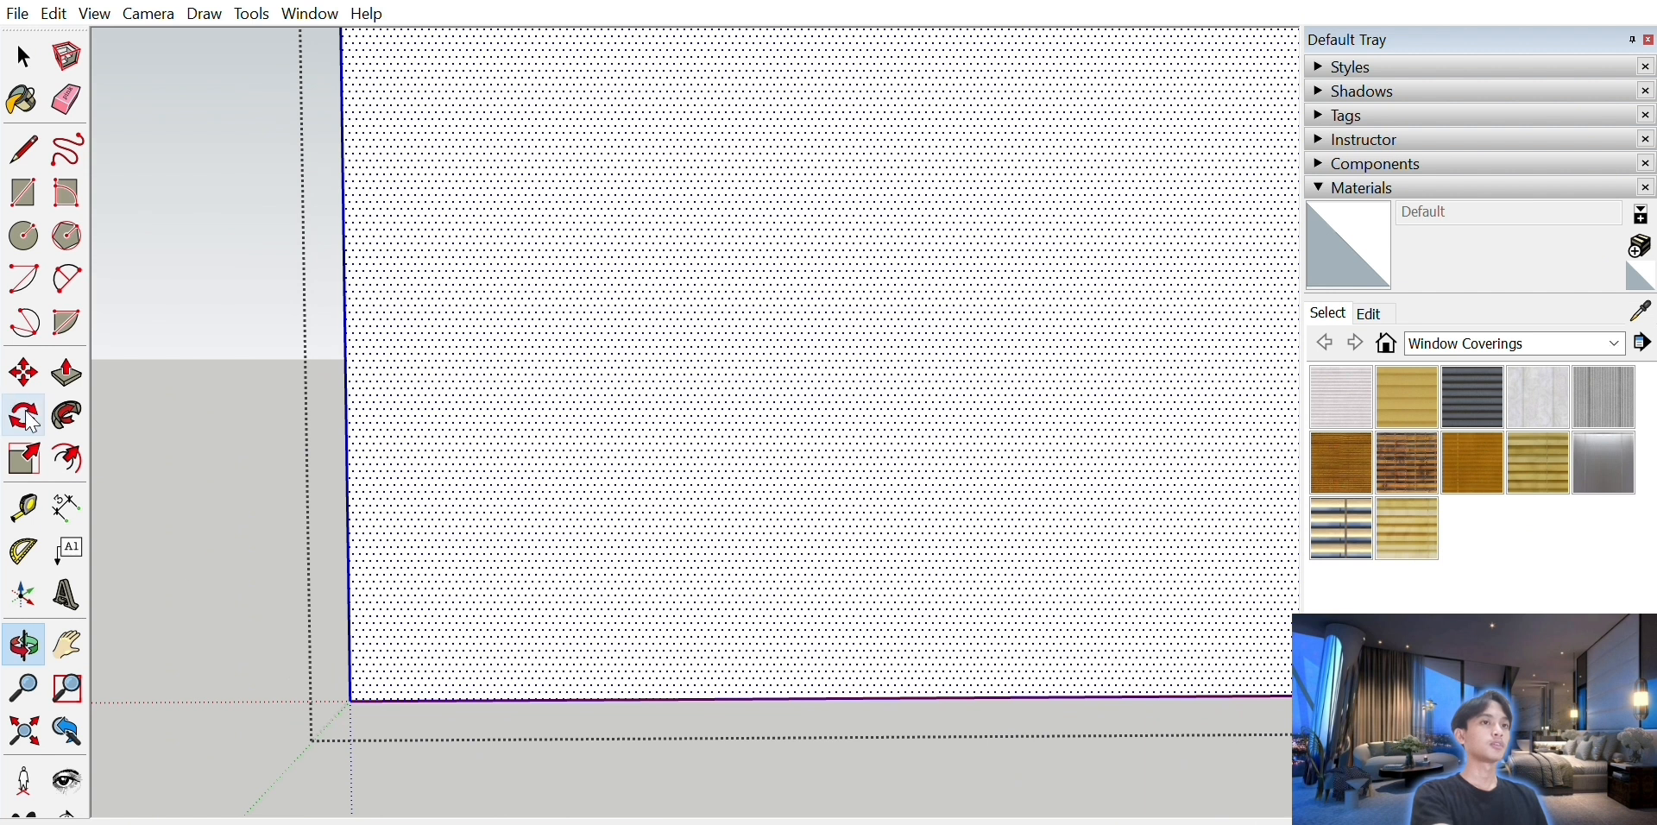
{"action": "left_click", "coordinate": [24, 508]}
{"action": "left_click", "coordinate": [981, 697]}
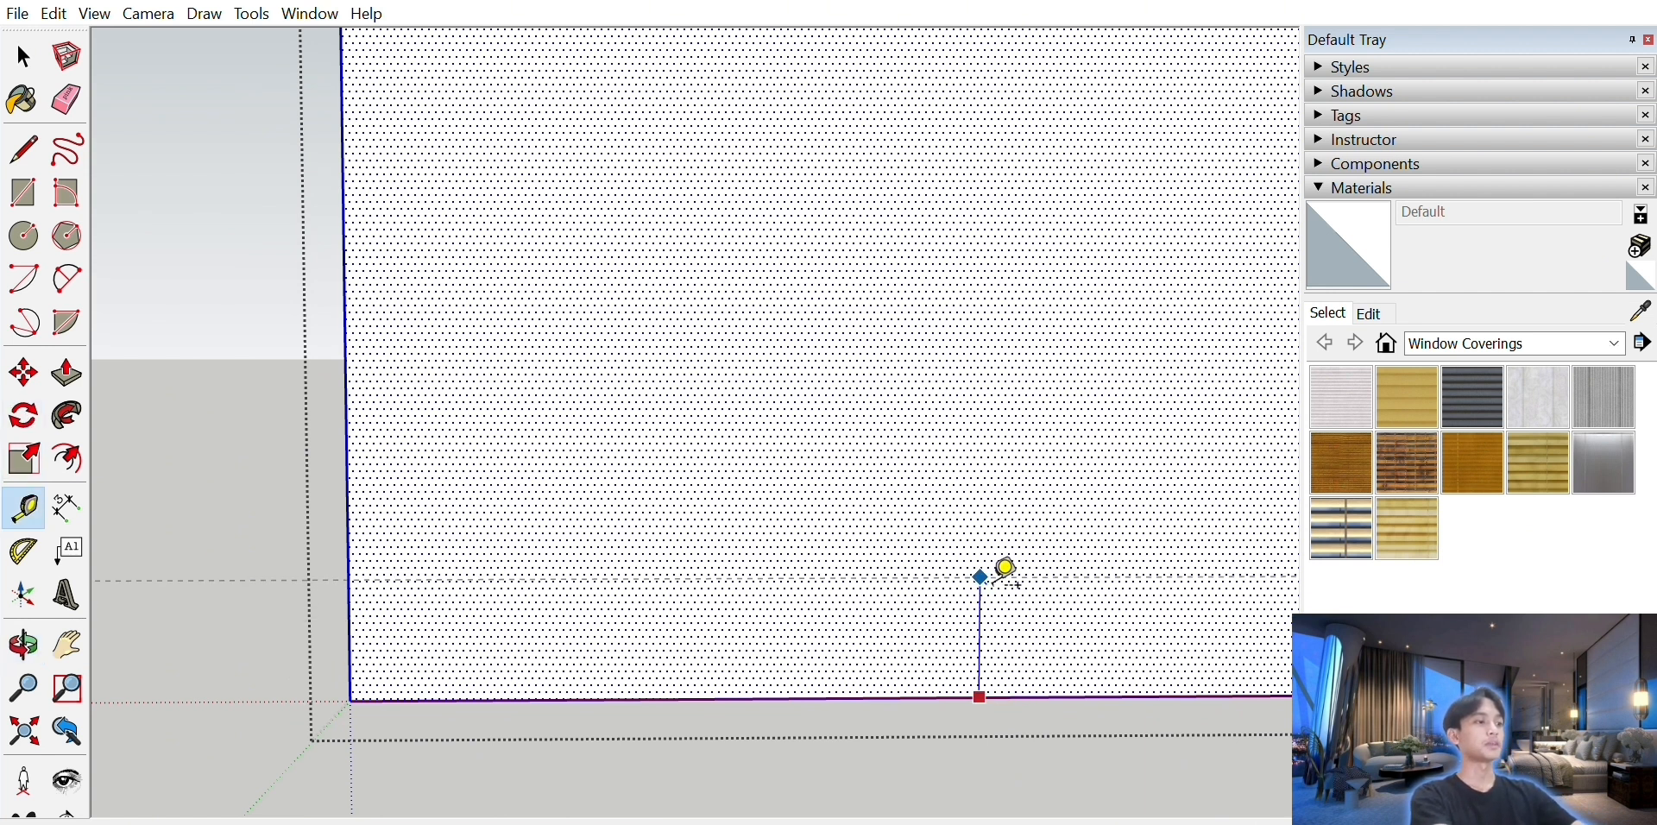
{"action": "left_click", "coordinate": [992, 614]}
- Draw a line across the front face along the guide and push the strip below it slightly inward as a recessed plinth
{"action": "scroll", "coordinate": [1017, 568], "scroll_direction": "down", "scroll_amount": 2}
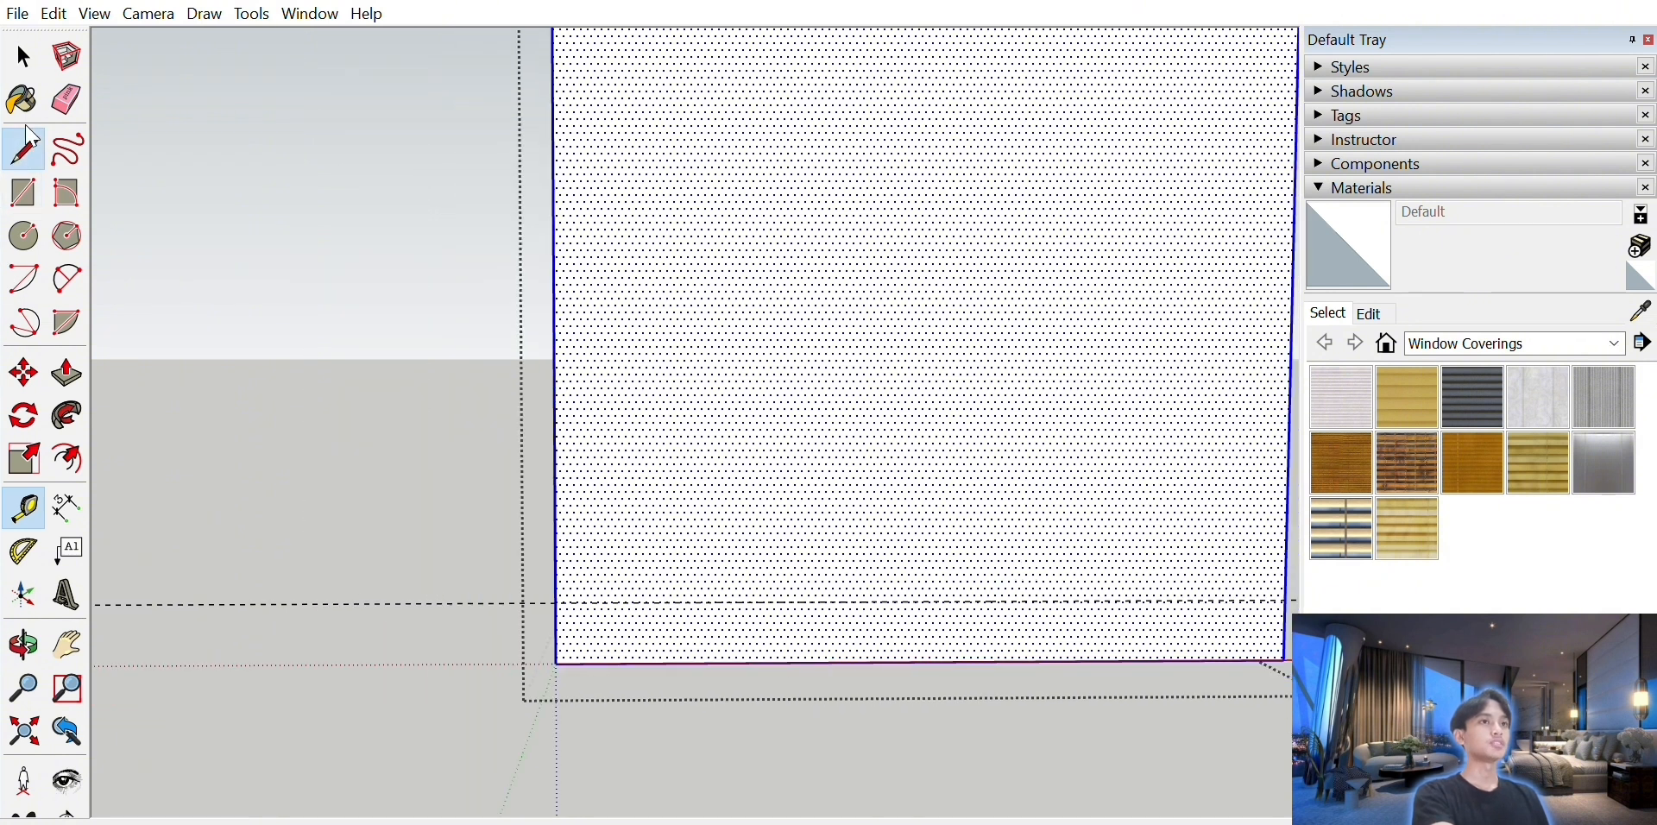
{"action": "left_click", "coordinate": [23, 153]}
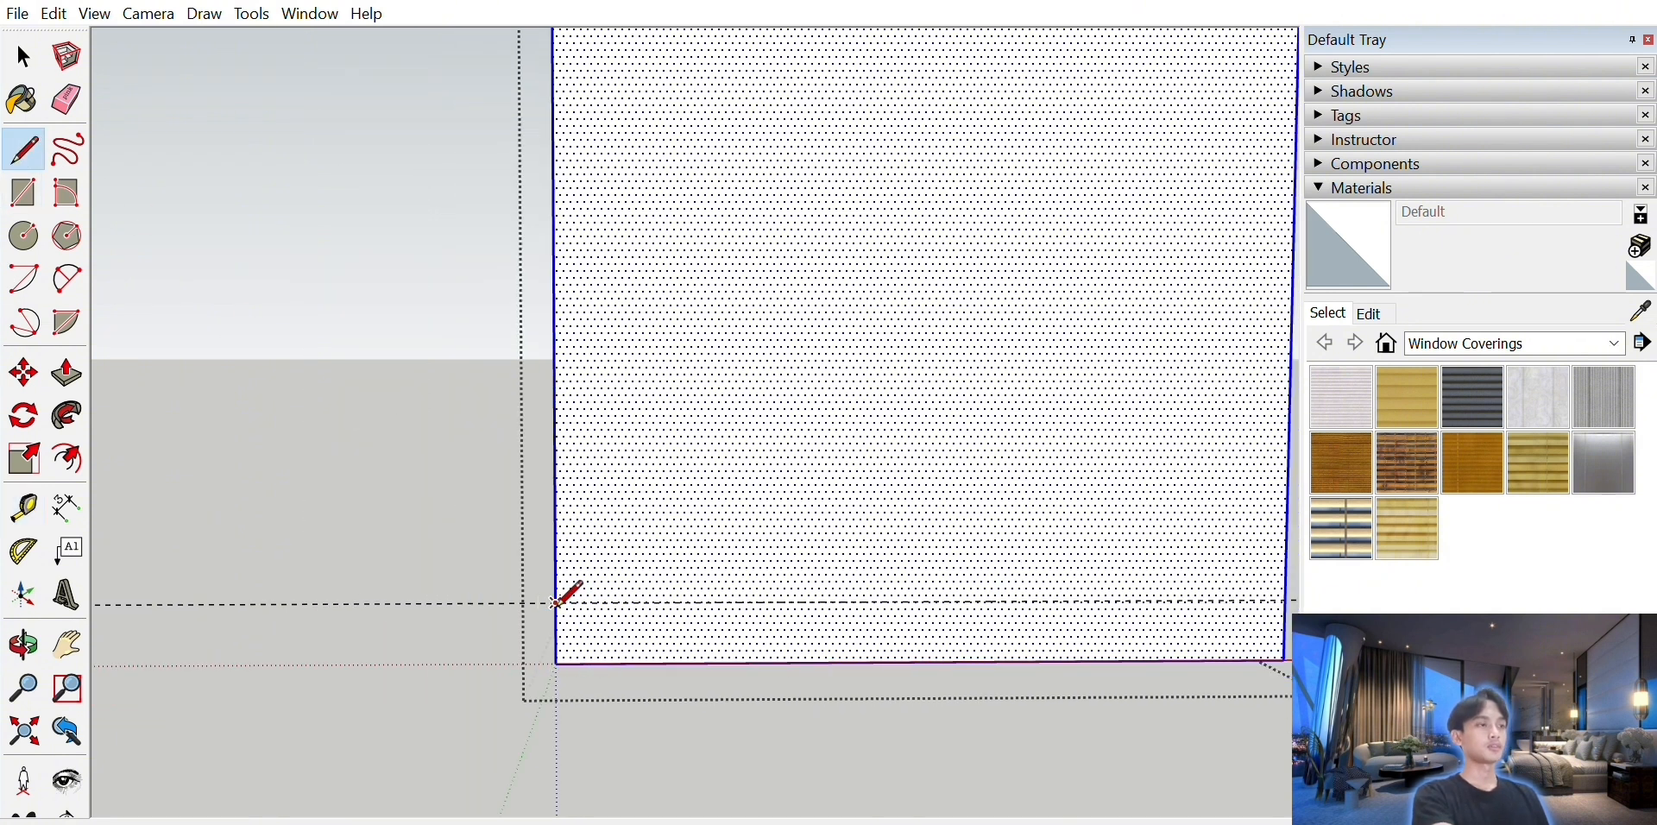
{"action": "left_click", "coordinate": [1290, 599]}
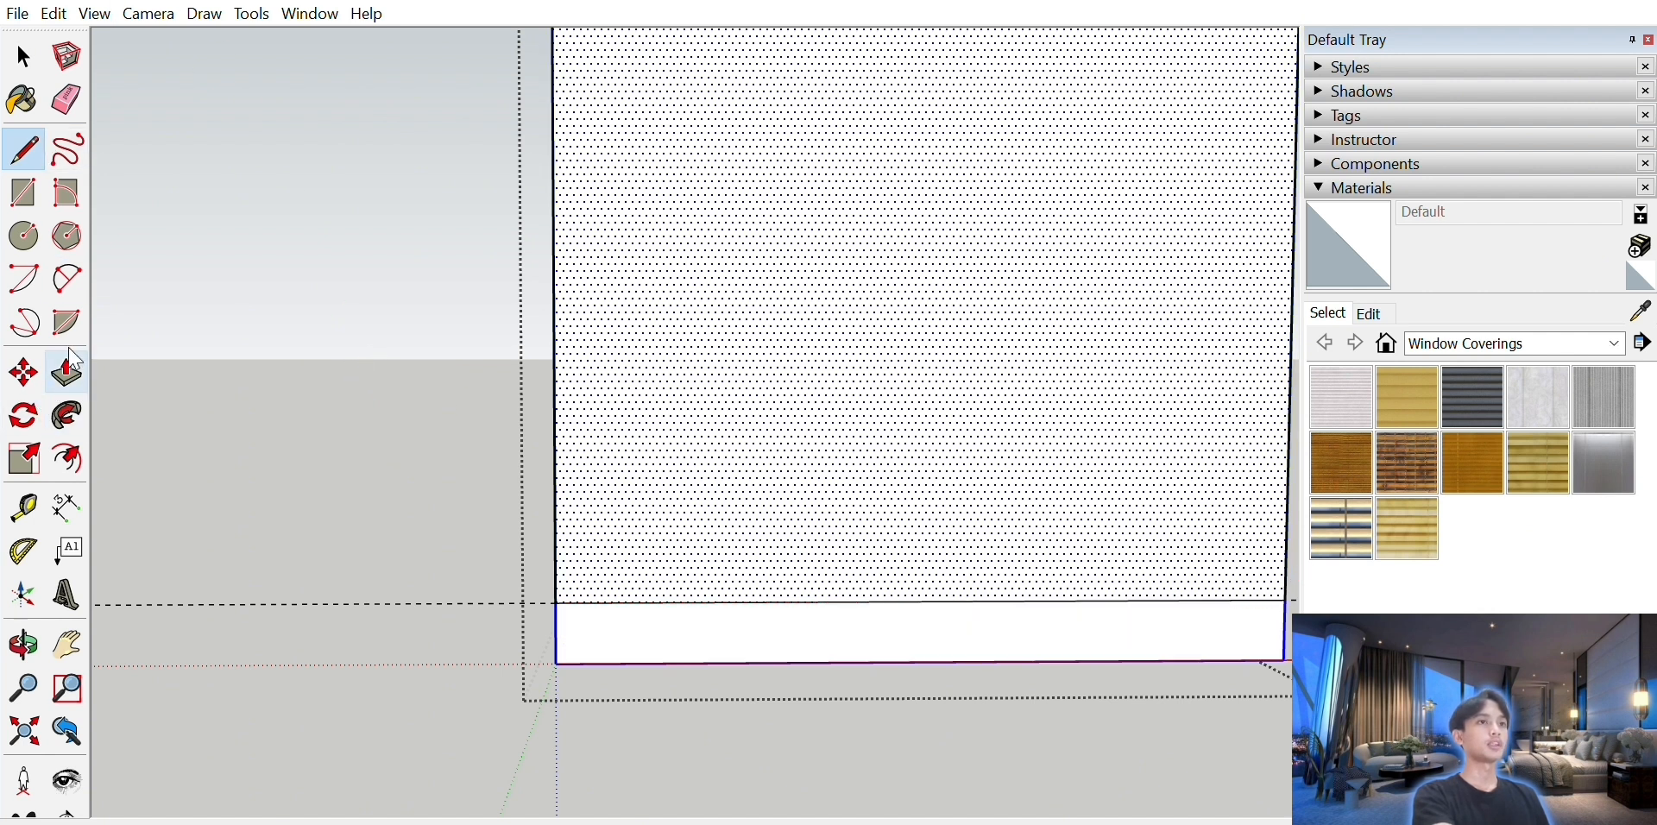
{"action": "left_click", "coordinate": [67, 374]}
{"action": "left_click", "coordinate": [960, 623]}
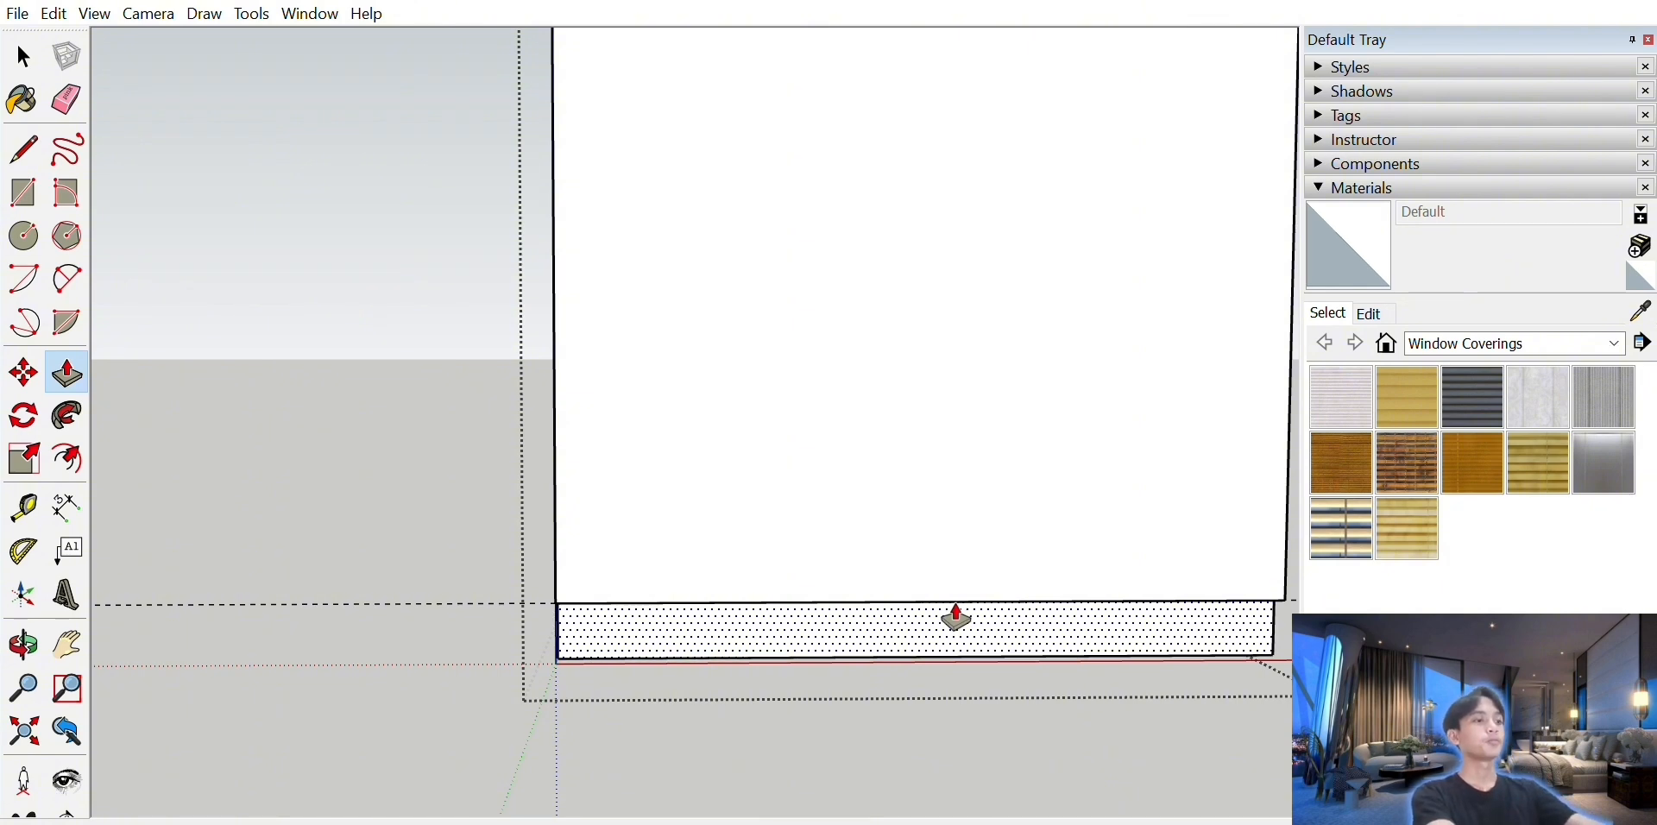
{"action": "left_click", "coordinate": [958, 619]}
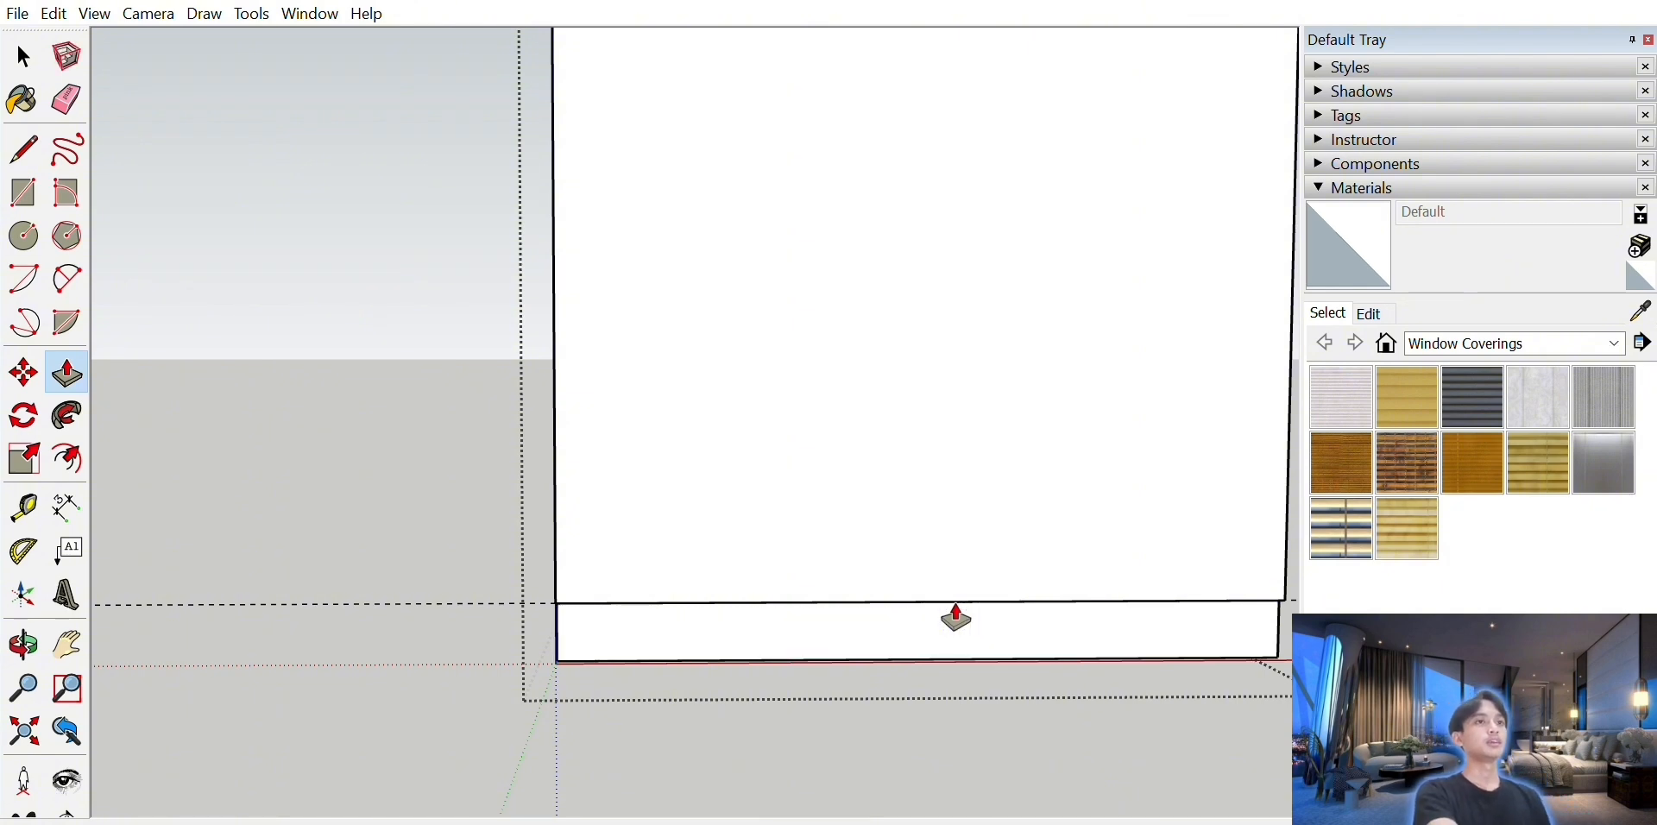
- Offset the outline of the front face above the plinth inward to form a thin frame
{"action": "left_click", "coordinate": [67, 645]}
{"action": "left_click_drag", "start_coordinate": [709, 220], "coordinate": [581, 322]}
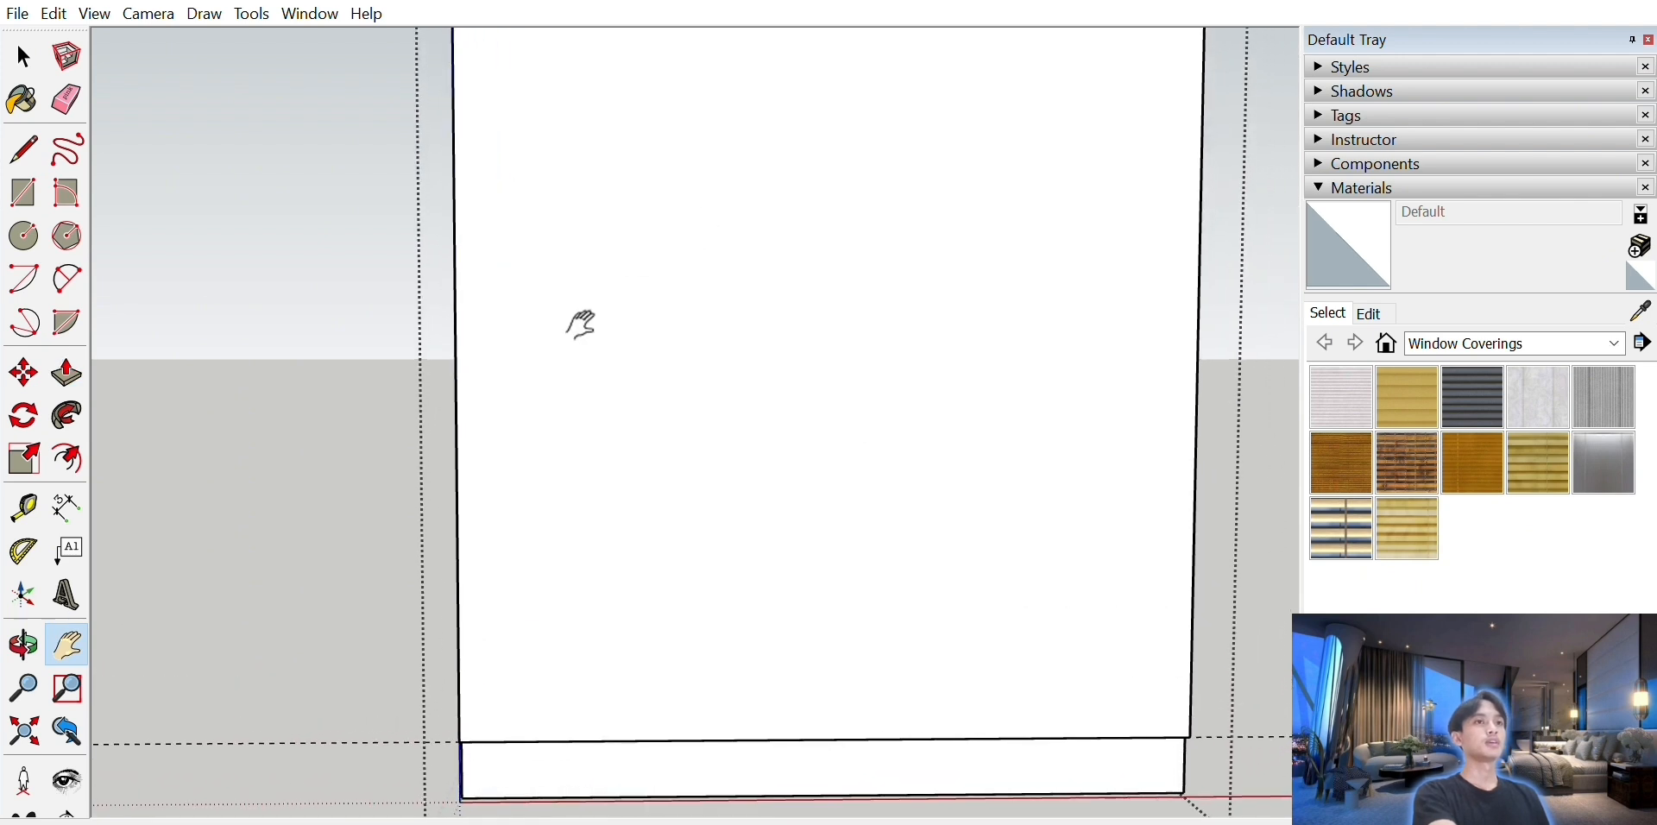
{"action": "left_click", "coordinate": [69, 458]}
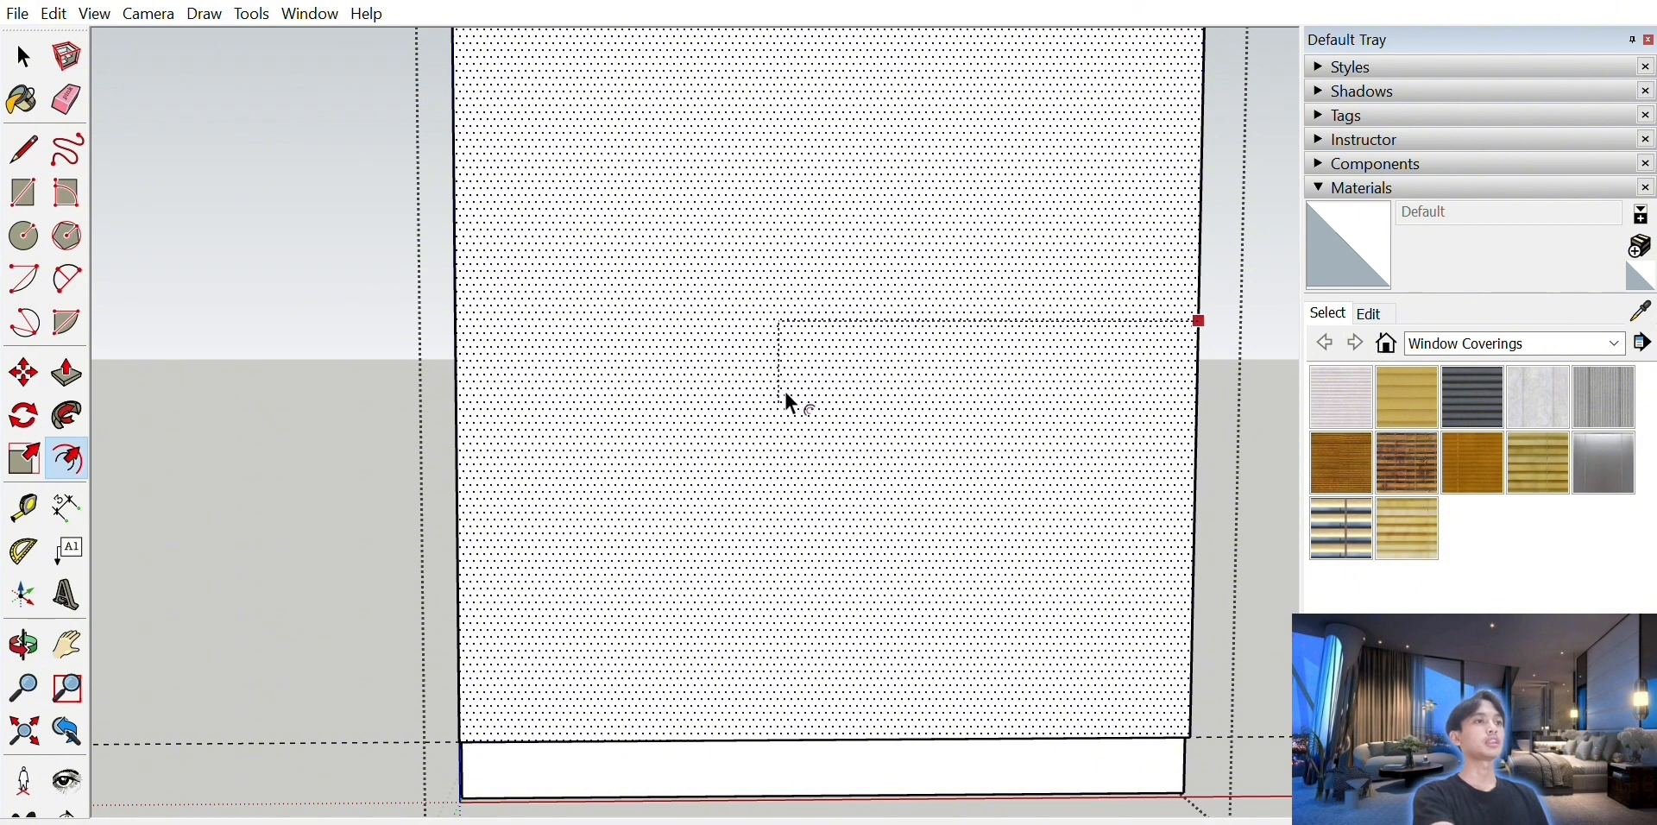
{"action": "left_click", "coordinate": [827, 369]}
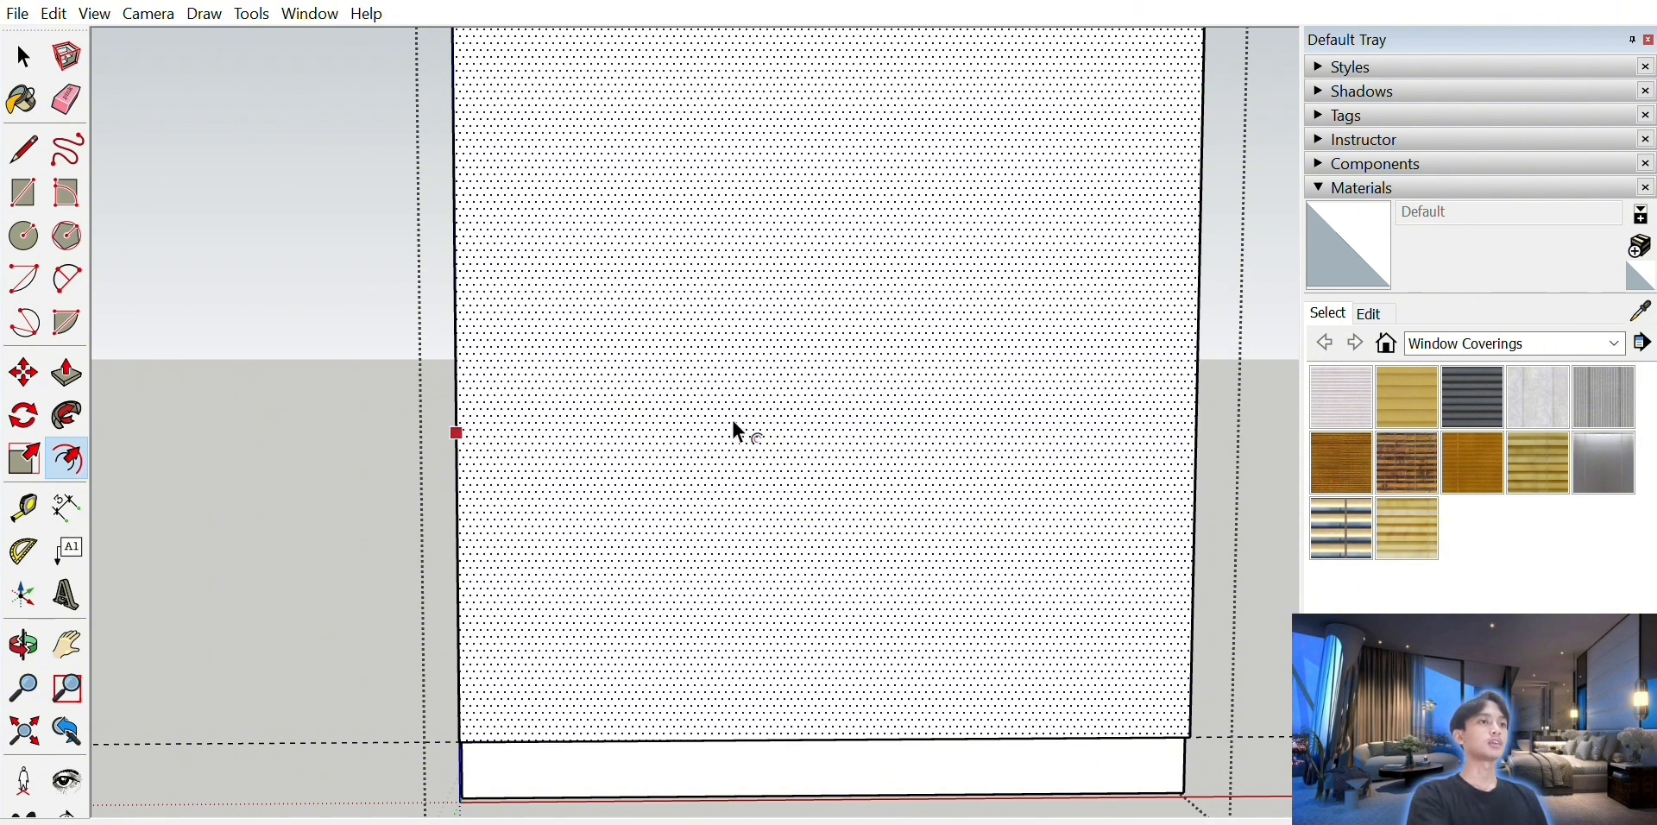
{"action": "left_click", "coordinate": [733, 422]}
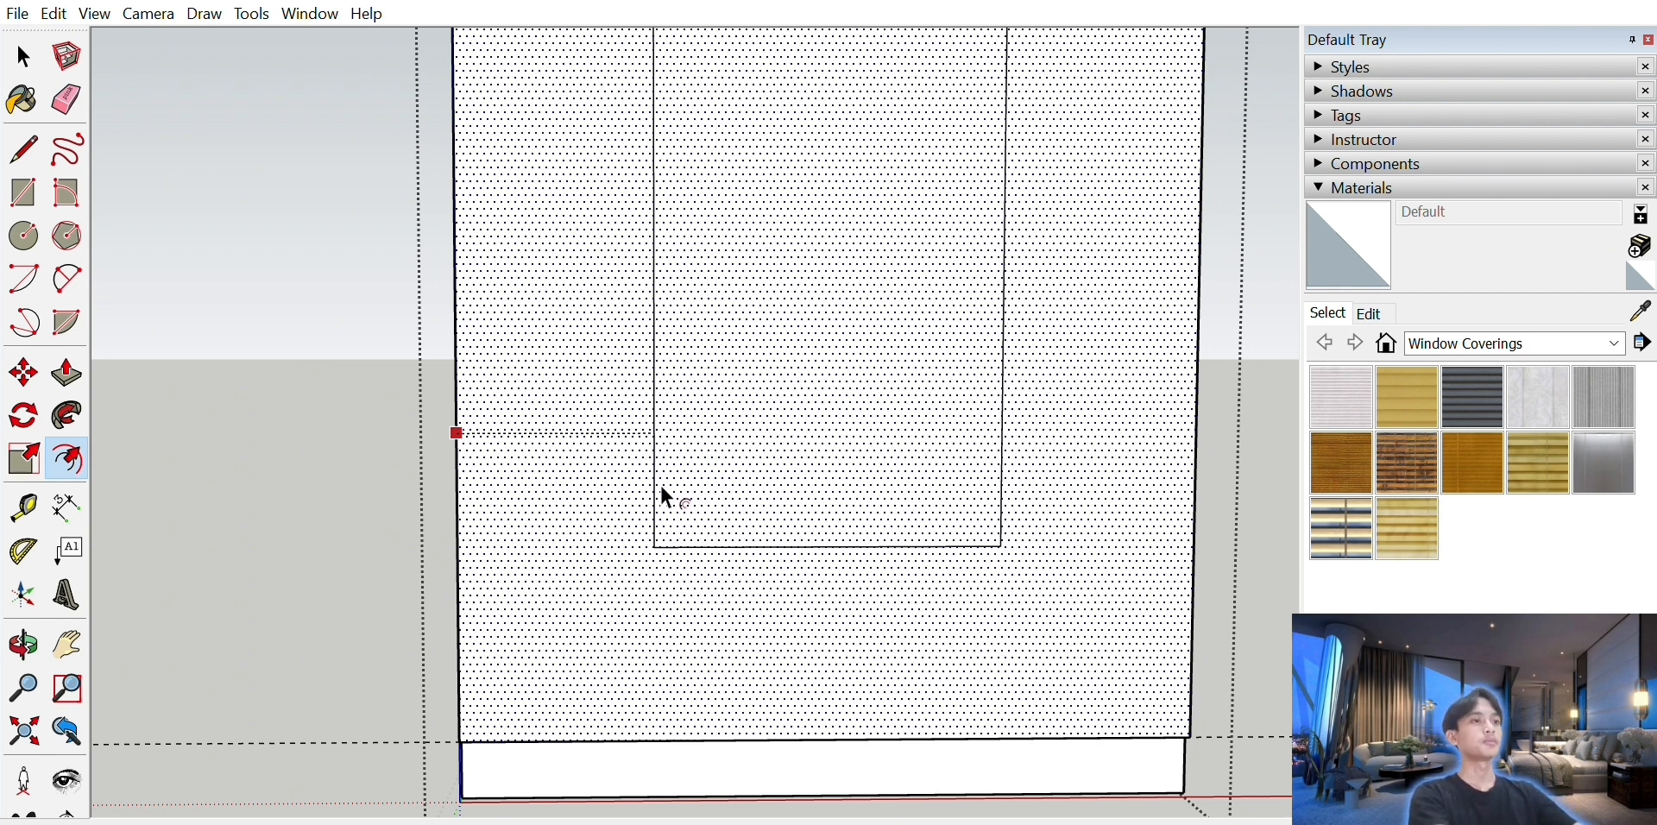
{"action": "key", "text": "Return"}
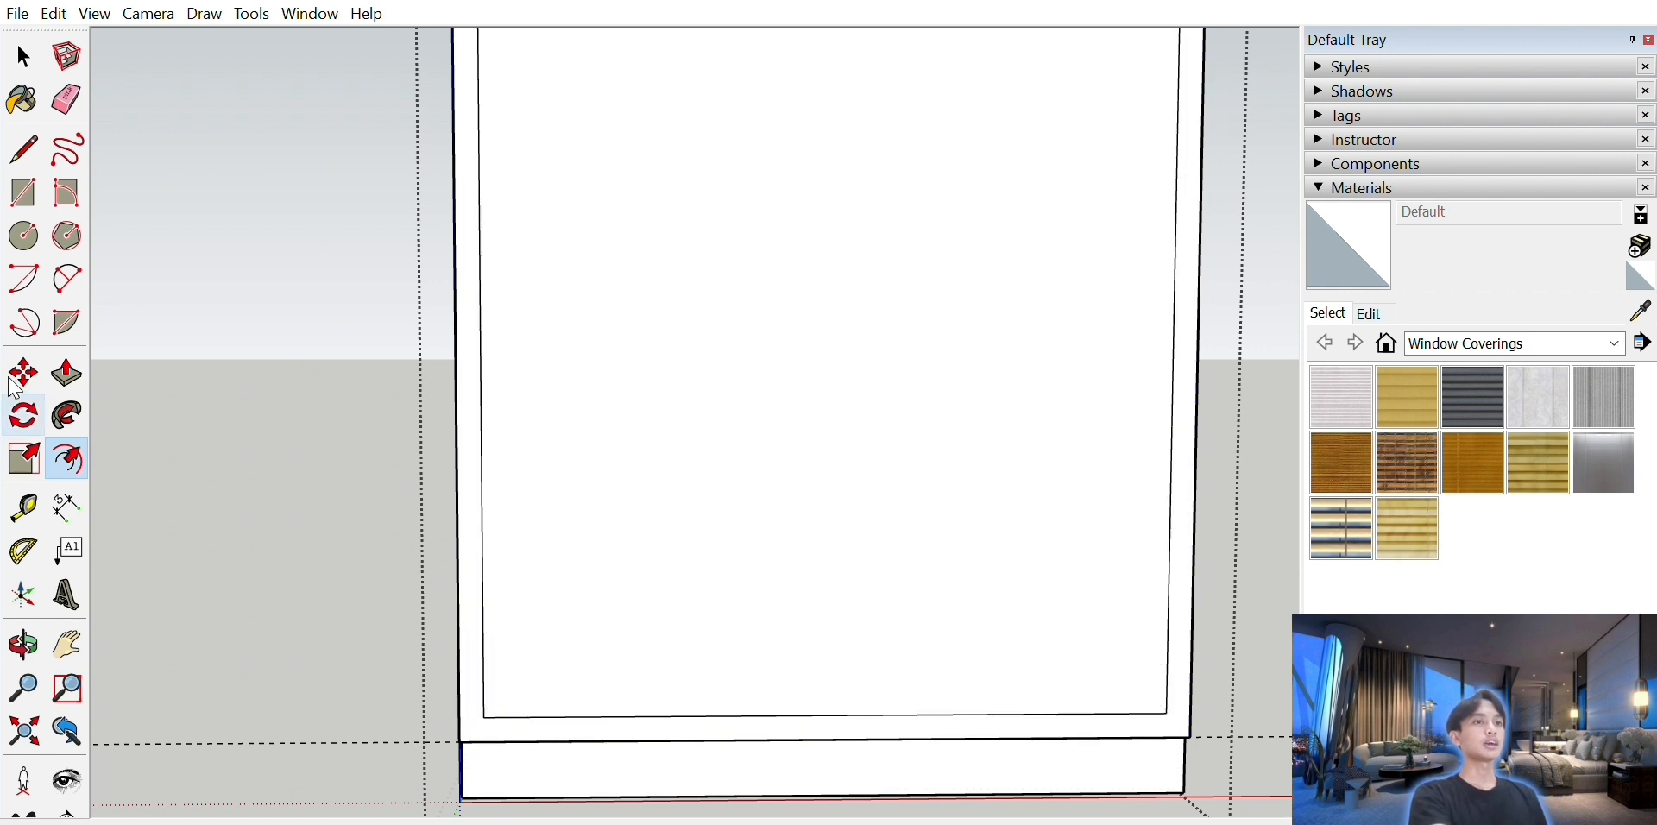
- Push the face inside the frame deep into the box to hollow out the cabinet
{"action": "left_click", "coordinate": [67, 373]}
{"action": "left_click", "coordinate": [974, 458]}
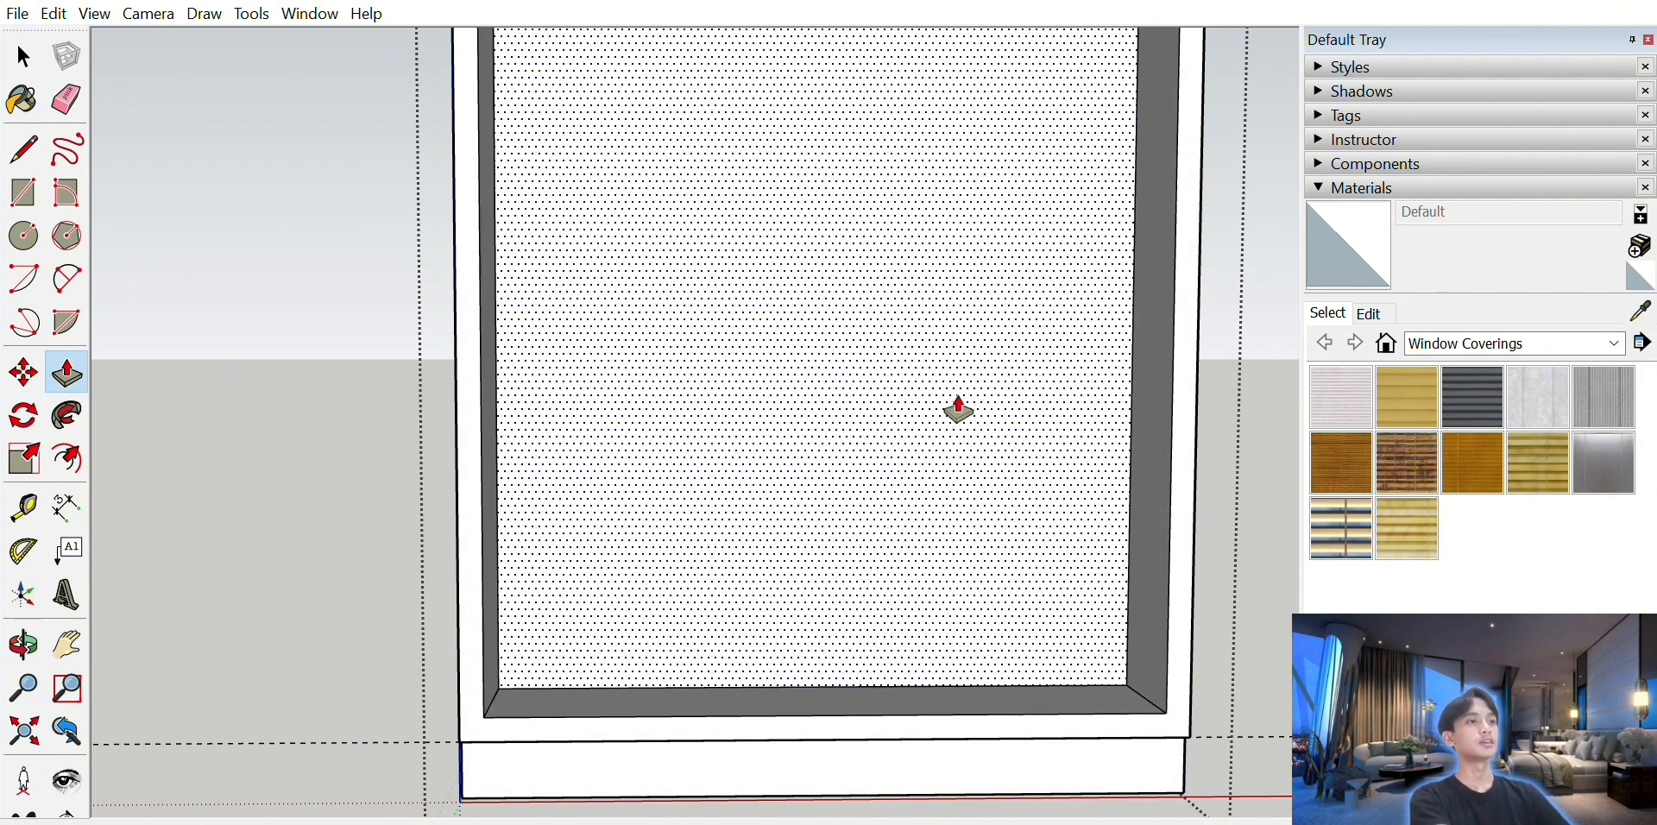
{"action": "left_click", "coordinate": [956, 408]}
{"action": "left_click", "coordinate": [26, 56]}
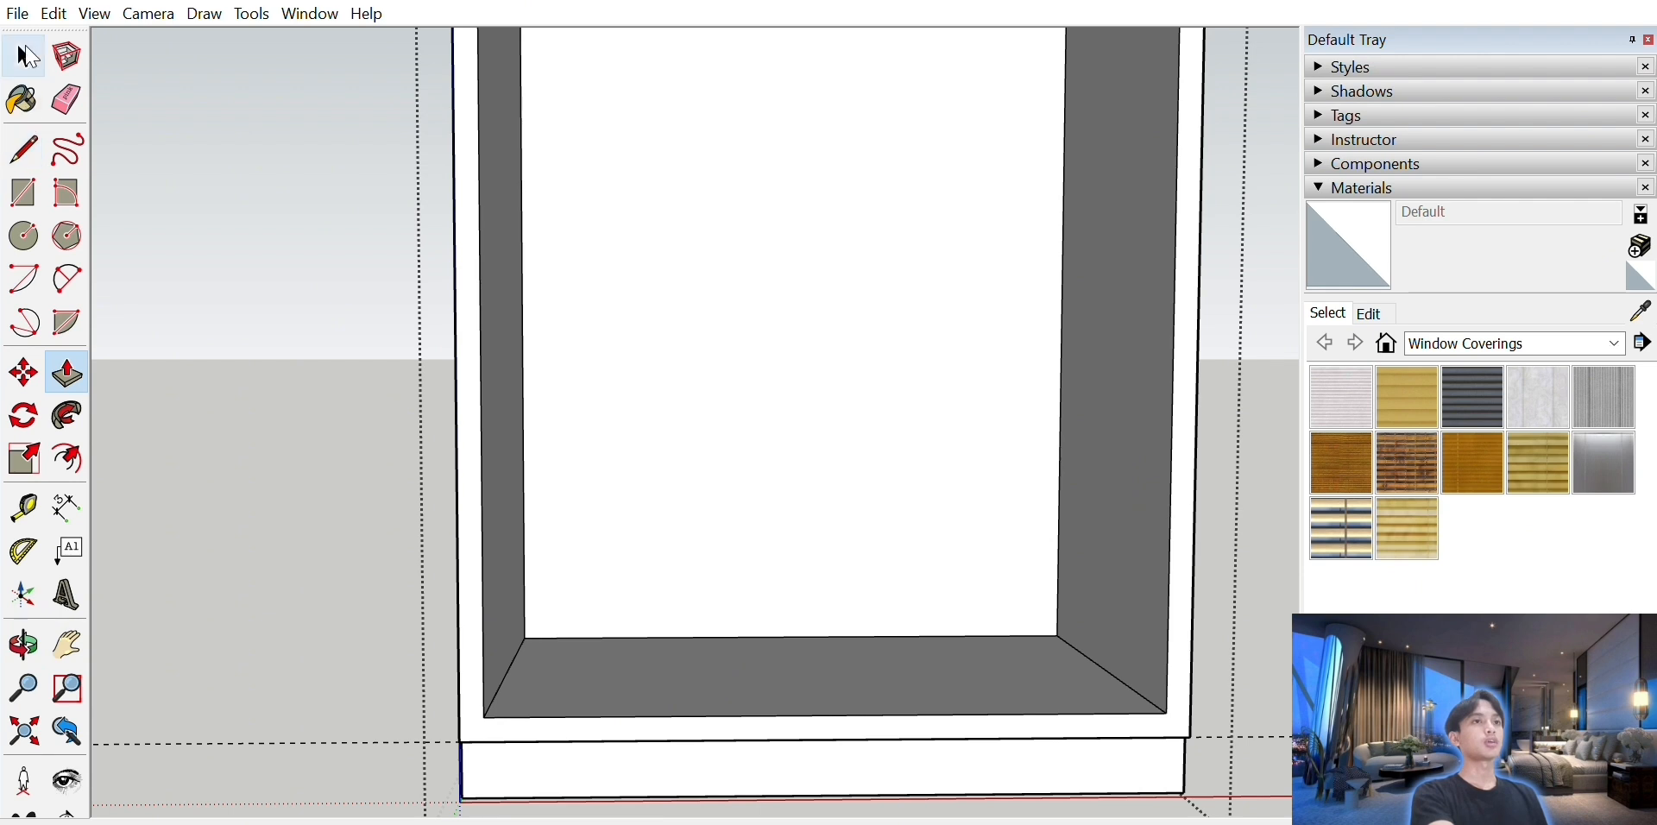
- Examine the hollowed cabinet's interior and right side from several angles
{"action": "left_click", "coordinate": [24, 645]}
{"action": "left_click_drag", "start_coordinate": [681, 469], "coordinate": [155, 624]}
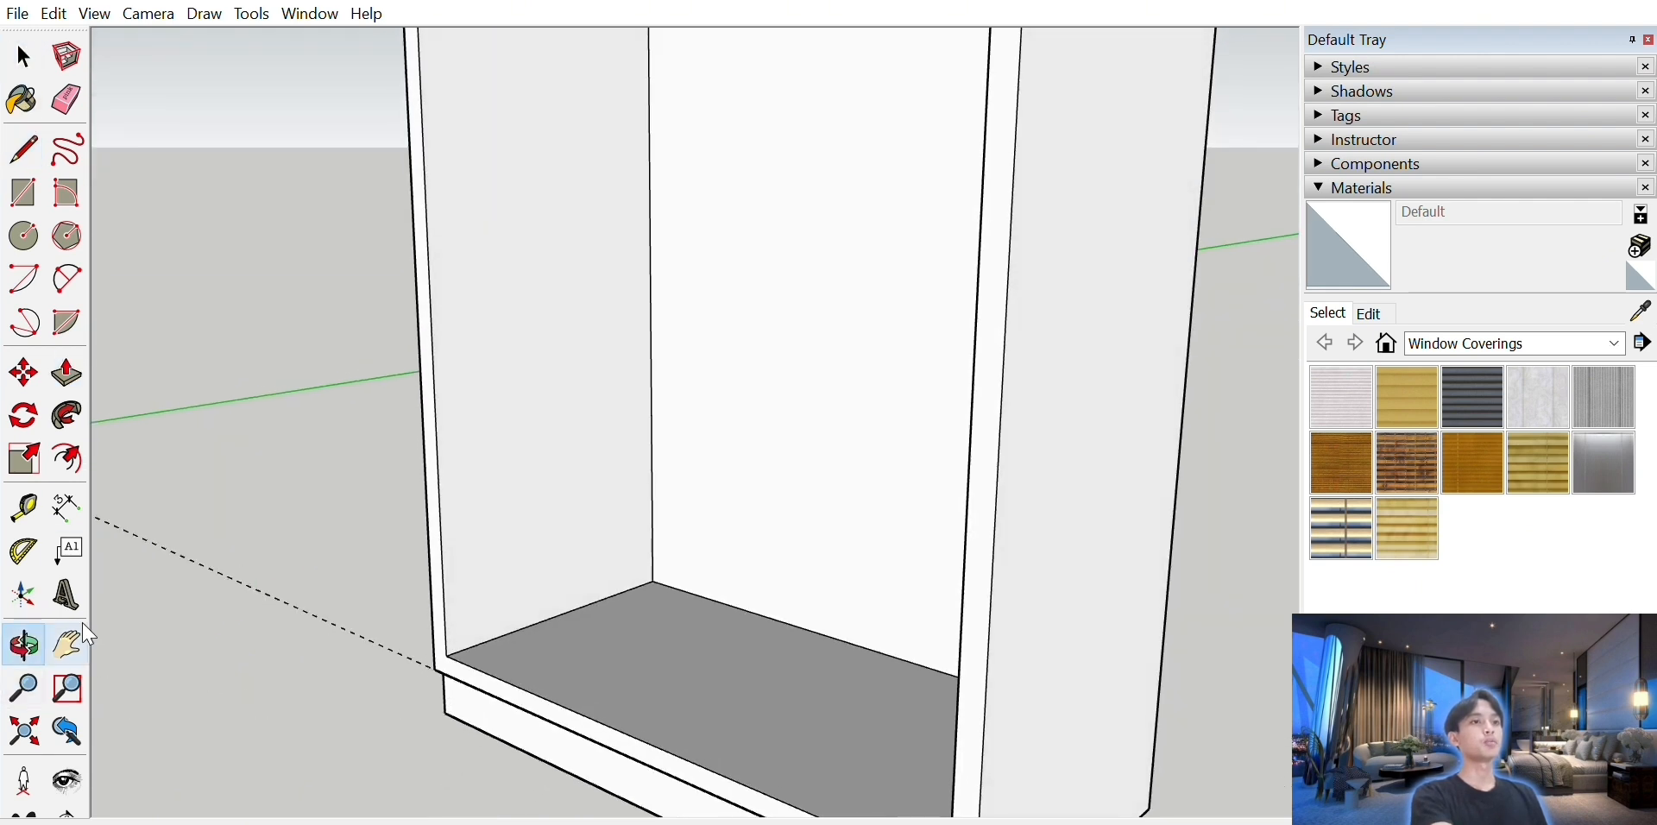
{"action": "left_click", "coordinate": [68, 645]}
{"action": "scroll", "coordinate": [270, 474], "scroll_direction": "down", "scroll_amount": 4}
{"action": "left_click_drag", "start_coordinate": [396, 370], "coordinate": [505, 416]}
{"action": "left_click", "coordinate": [24, 645]}
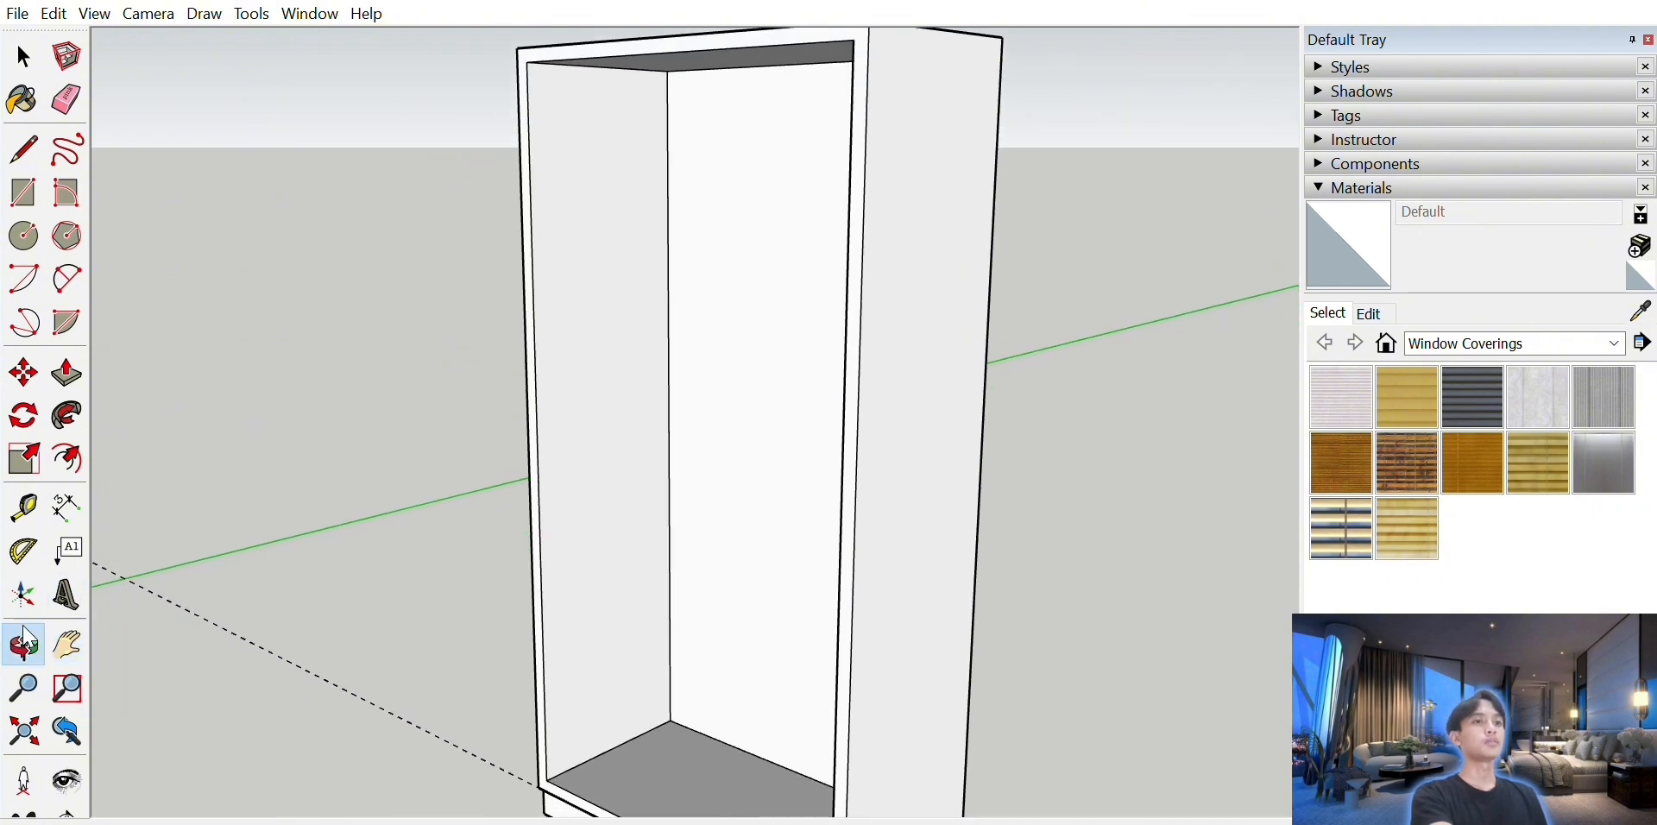
{"action": "left_click_drag", "start_coordinate": [531, 710], "coordinate": [414, 599]}
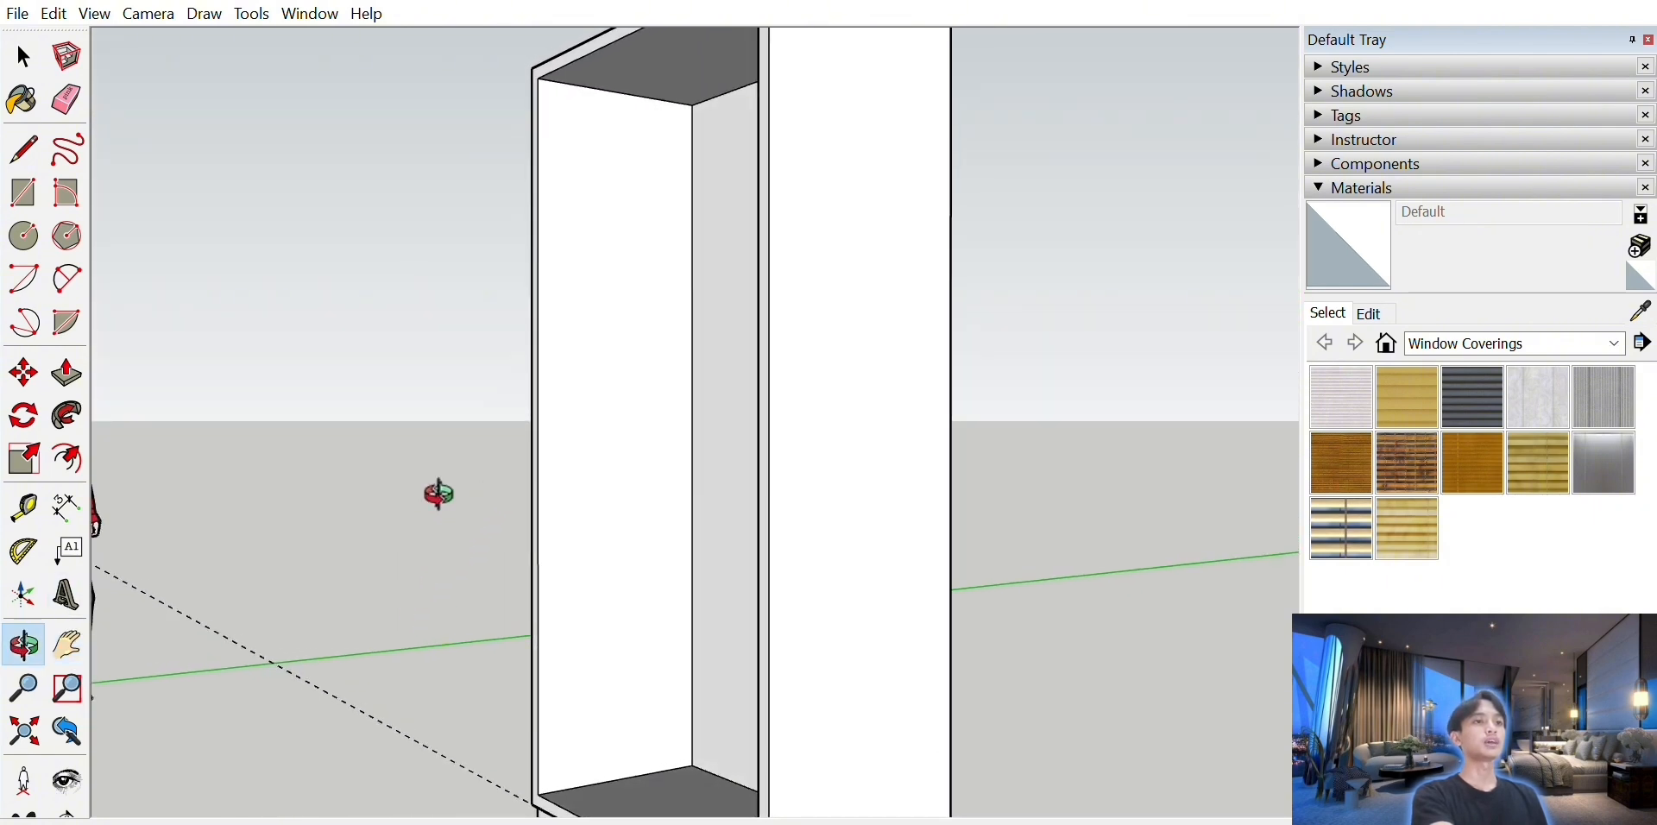
{"action": "left_click", "coordinate": [67, 646]}
{"action": "left_click_drag", "start_coordinate": [395, 664], "coordinate": [418, 661]}
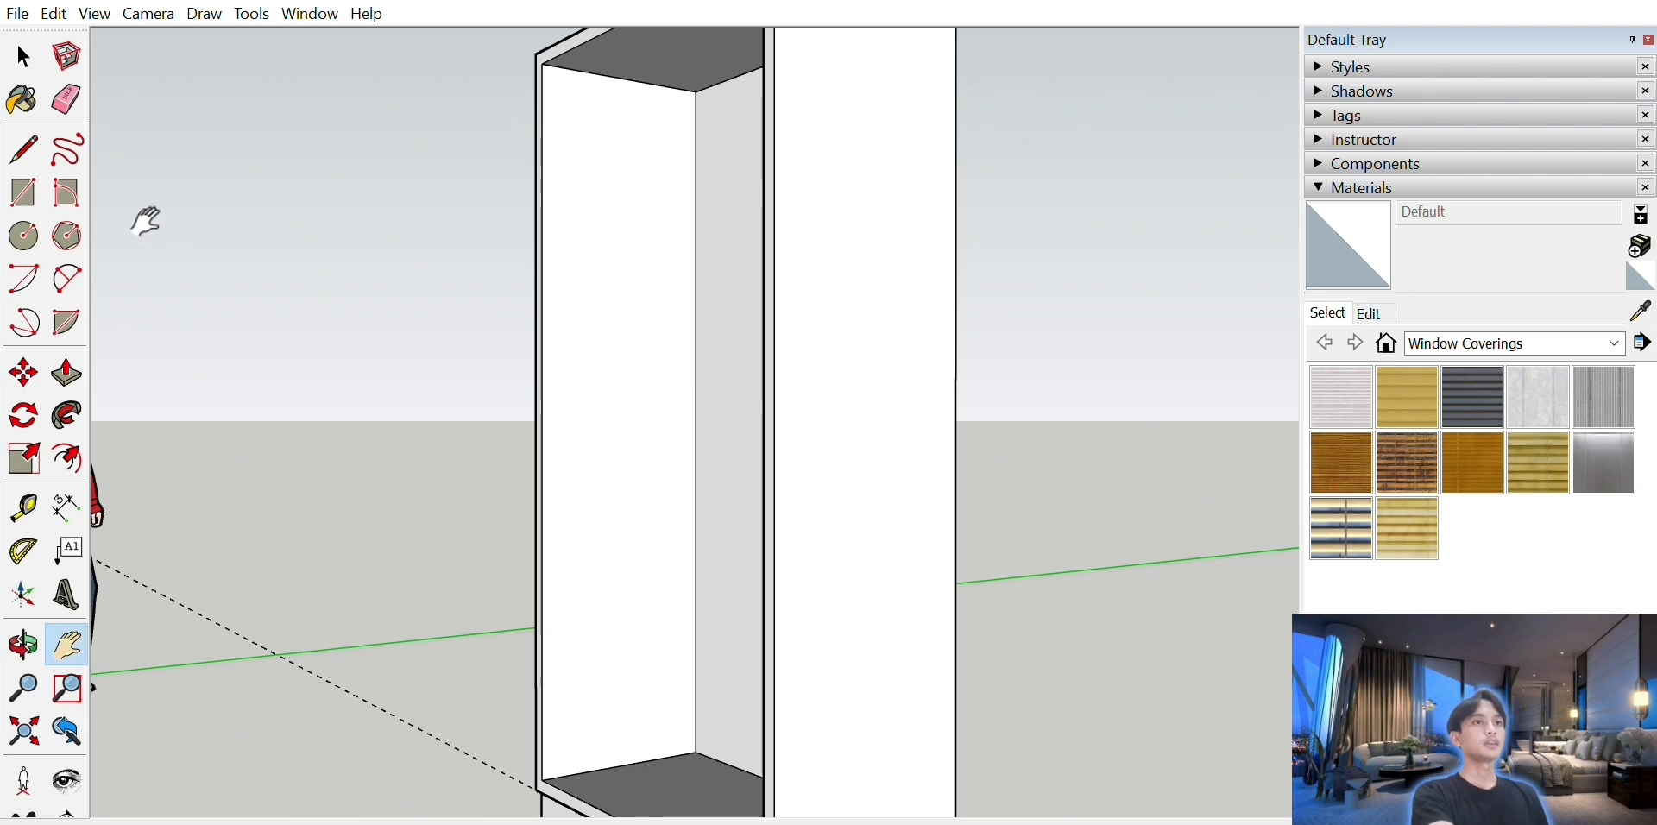
- Draw a rectangle over the full left interior side wall and extrude it slightly into a thin panel
{"action": "left_click", "coordinate": [23, 192]}
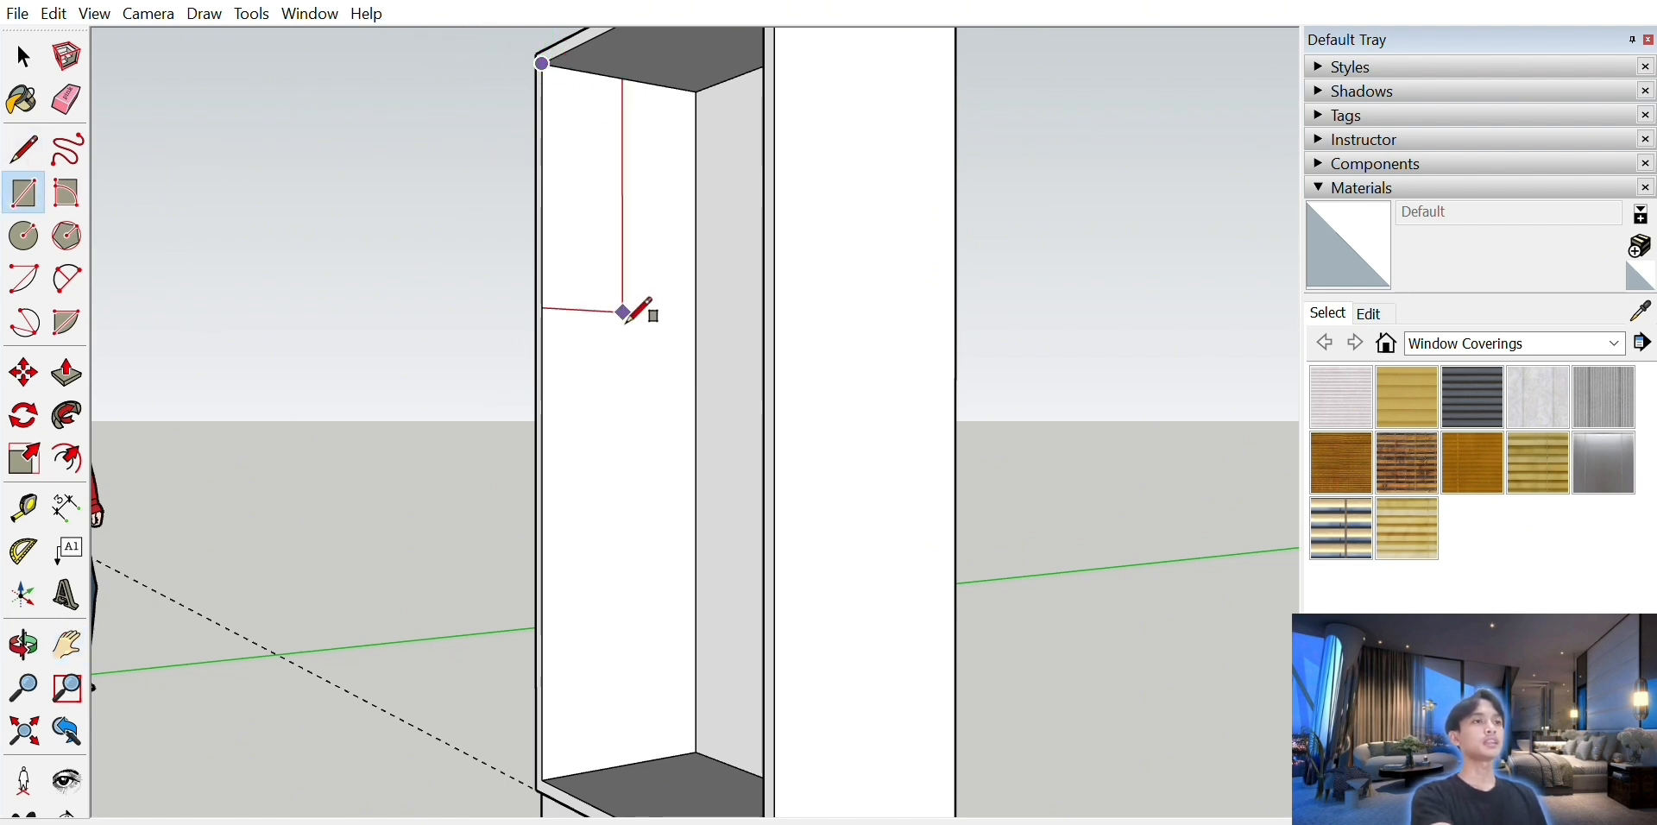
{"action": "left_click", "coordinate": [697, 750]}
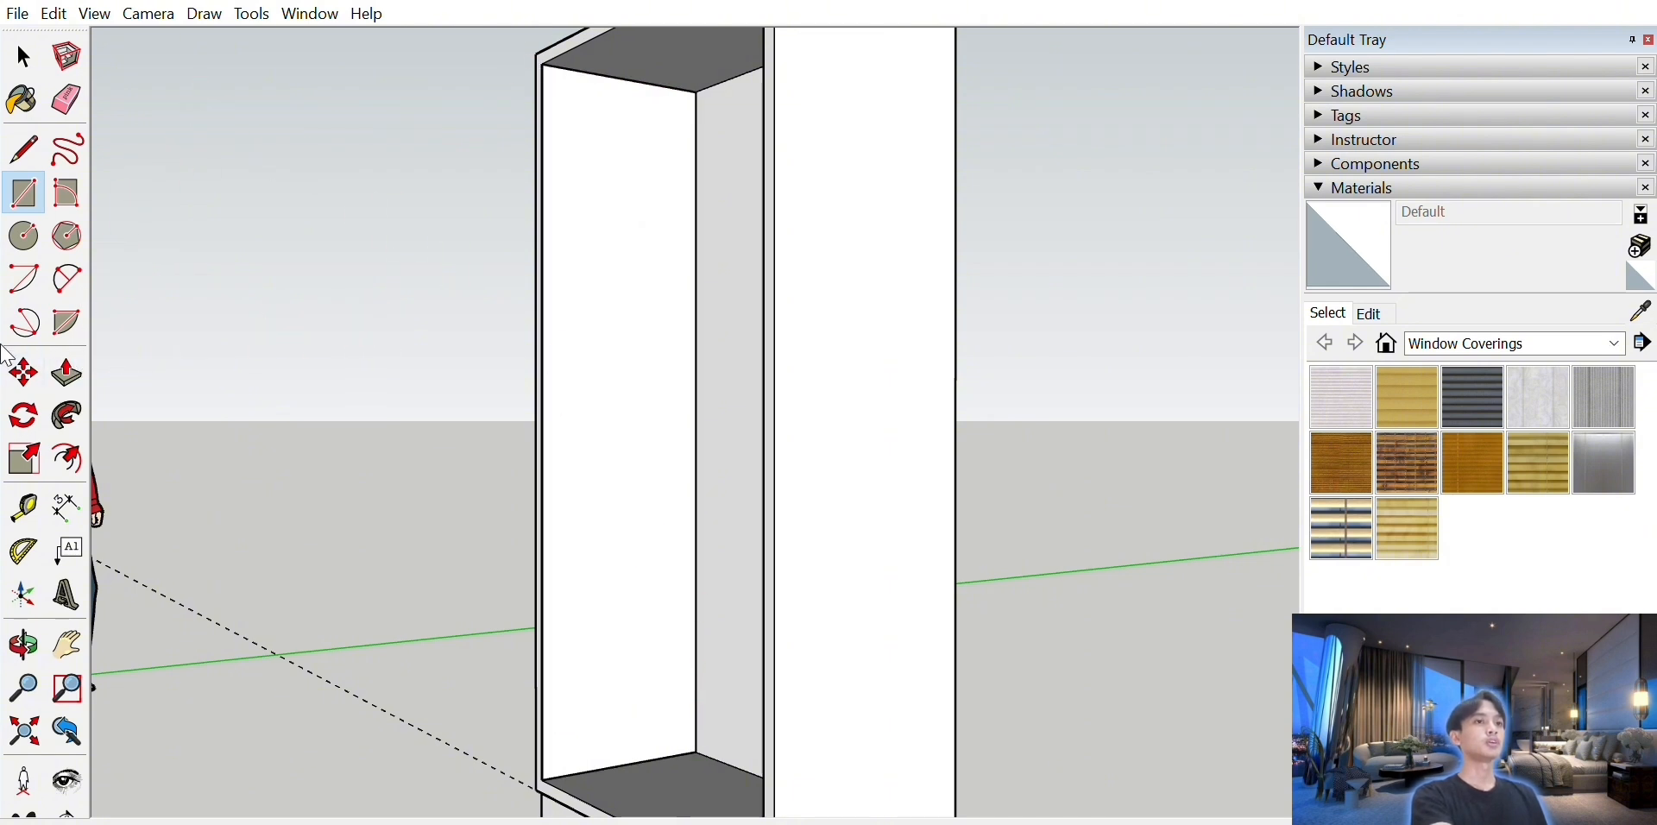
{"action": "left_click", "coordinate": [67, 373]}
{"action": "left_click", "coordinate": [603, 248]}
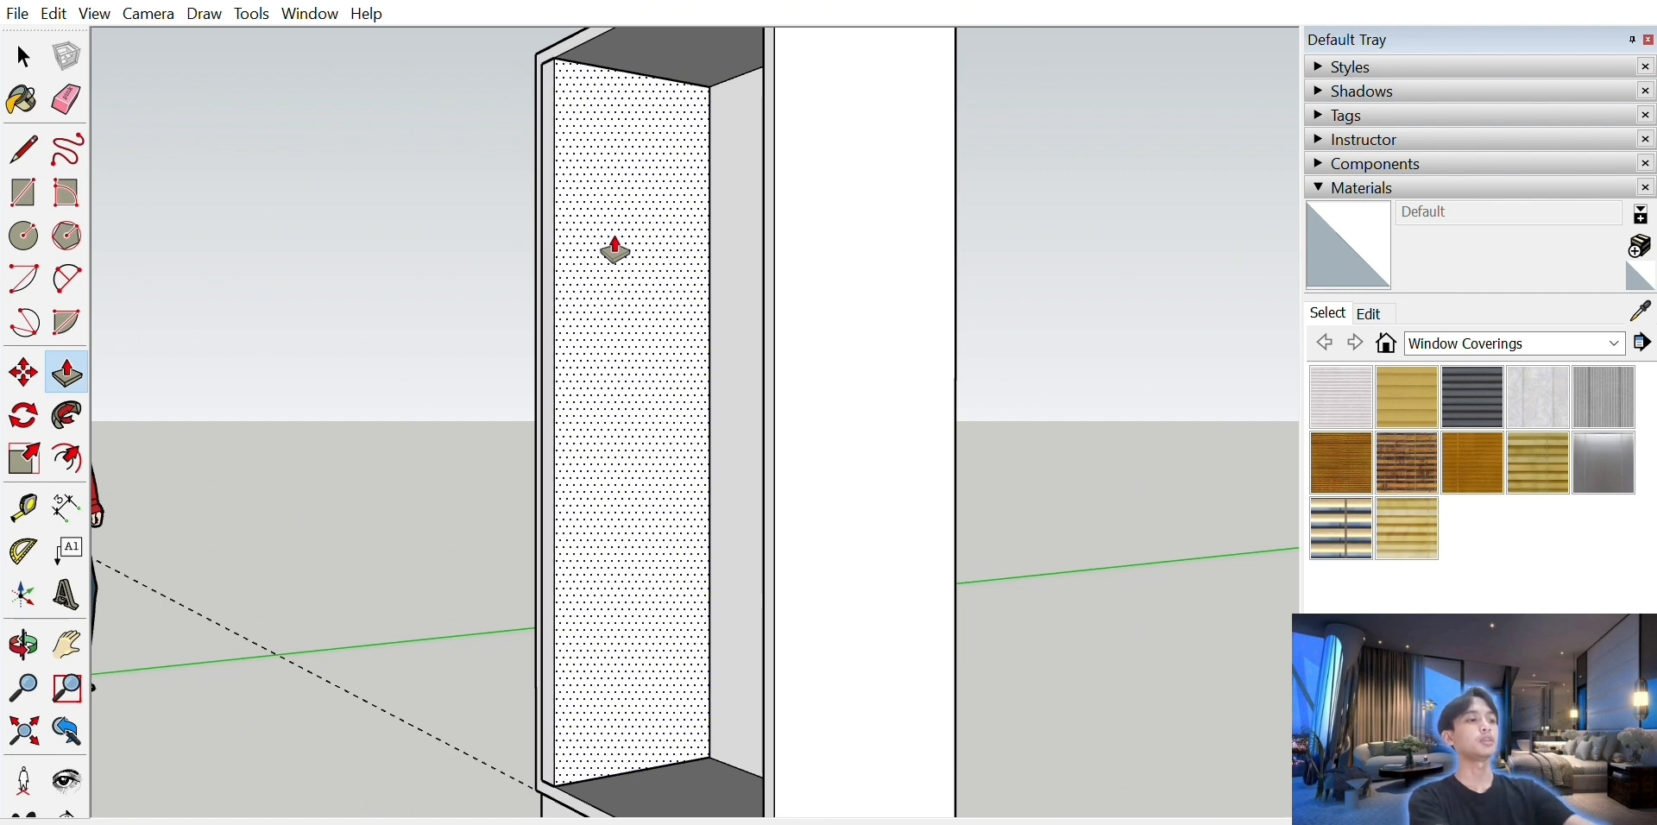
{"action": "key", "text": "Return"}
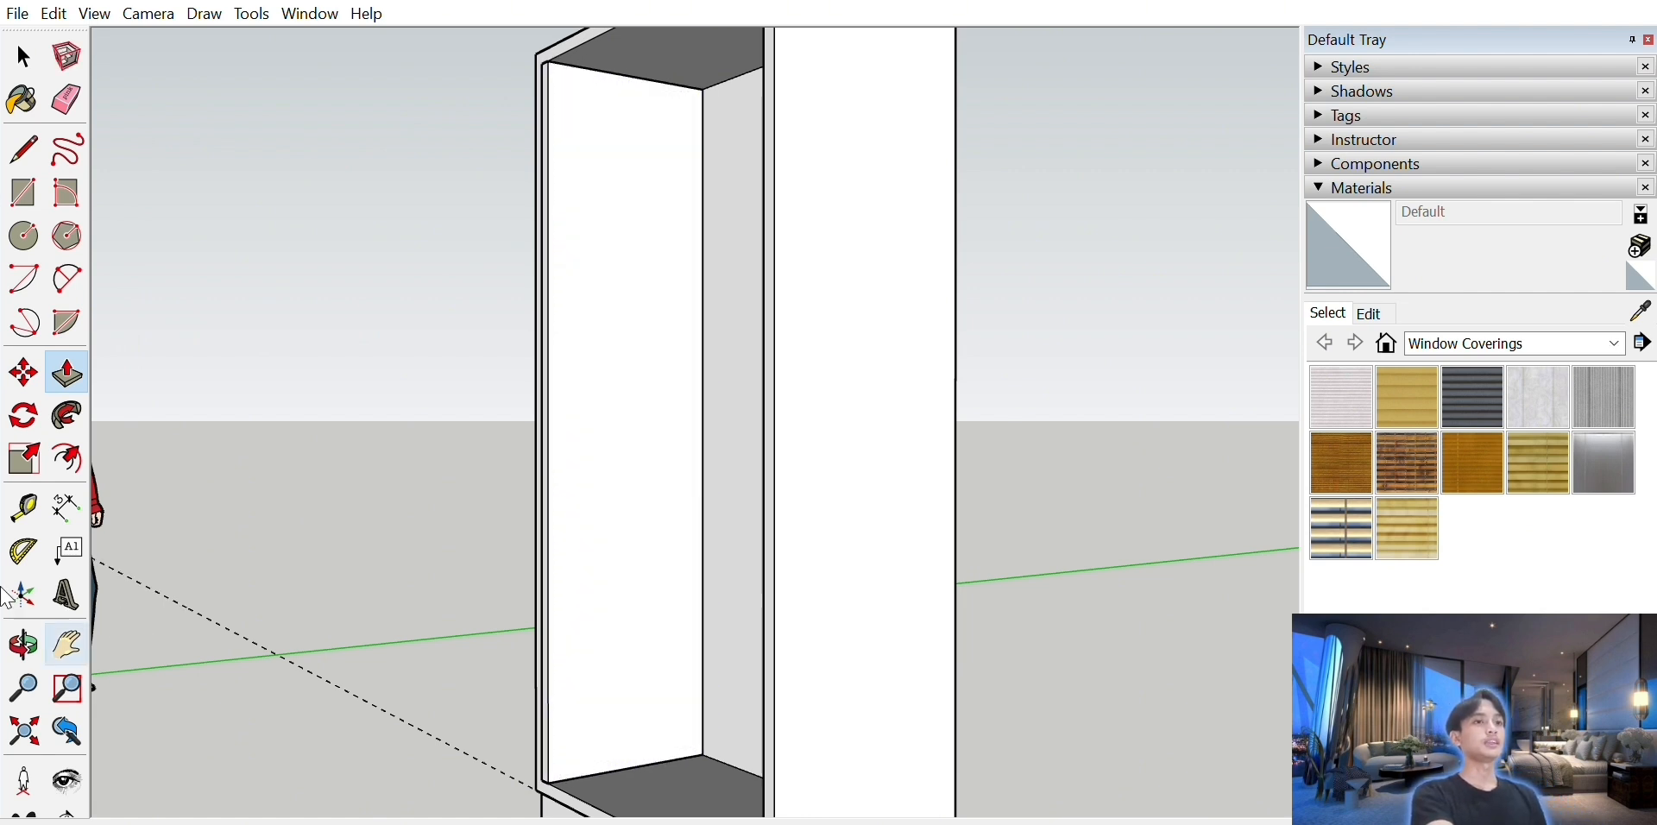
- Select the thin panel along the cabinet's left interior wall
{"action": "left_click", "coordinate": [24, 642]}
{"action": "left_click_drag", "start_coordinate": [215, 518], "coordinate": [533, 369]}
{"action": "left_click", "coordinate": [66, 643]}
{"action": "left_click_drag", "start_coordinate": [490, 424], "coordinate": [436, 526]}
{"action": "left_click", "coordinate": [19, 48]}
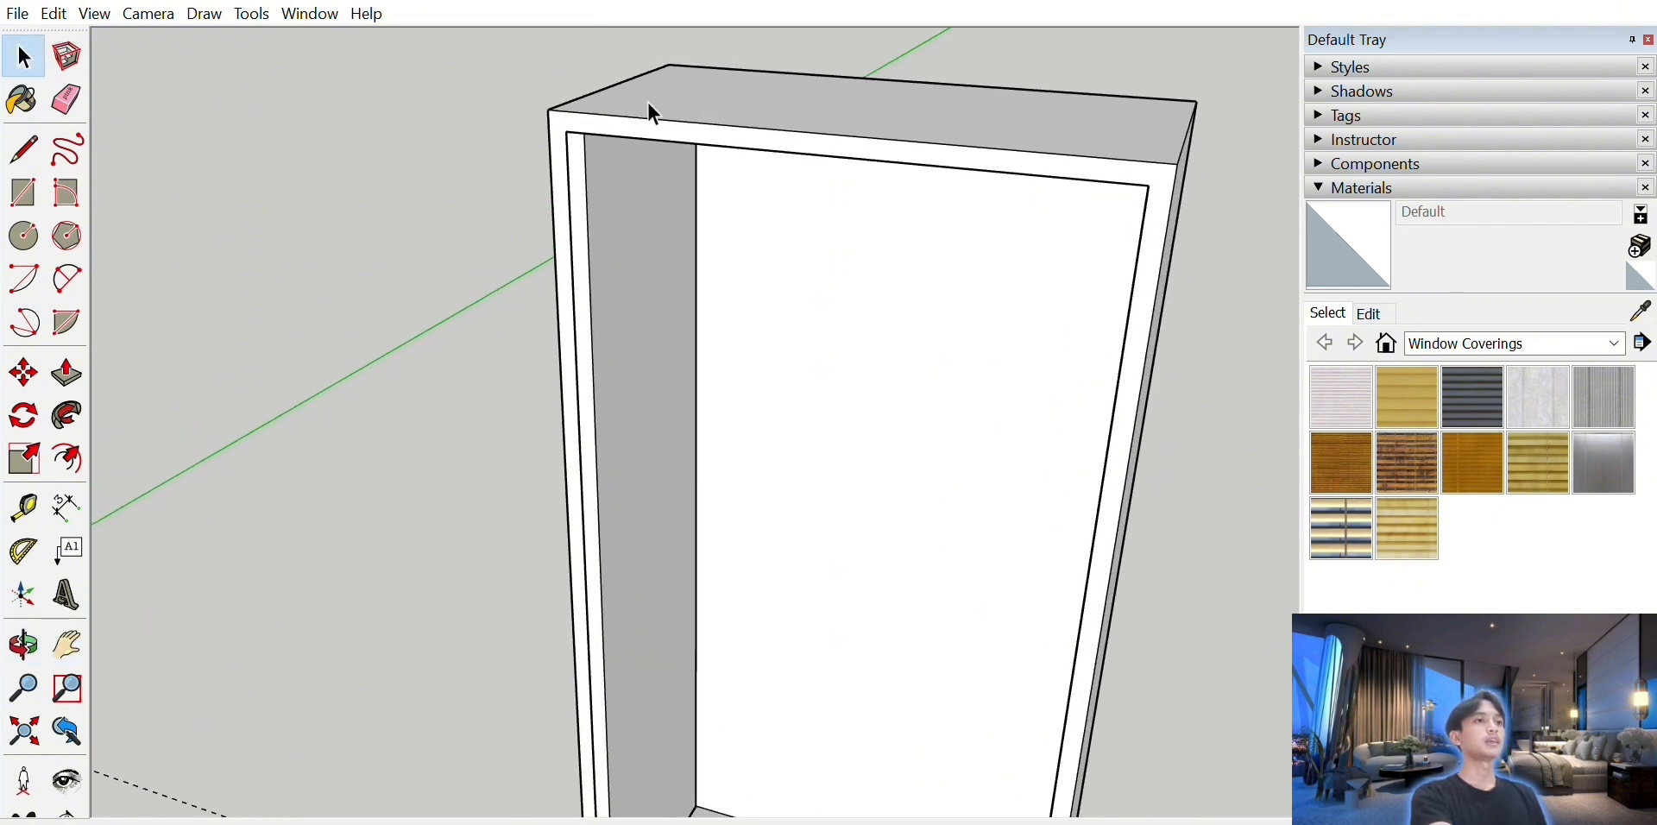
{"action": "double_click", "coordinate": [597, 183]}
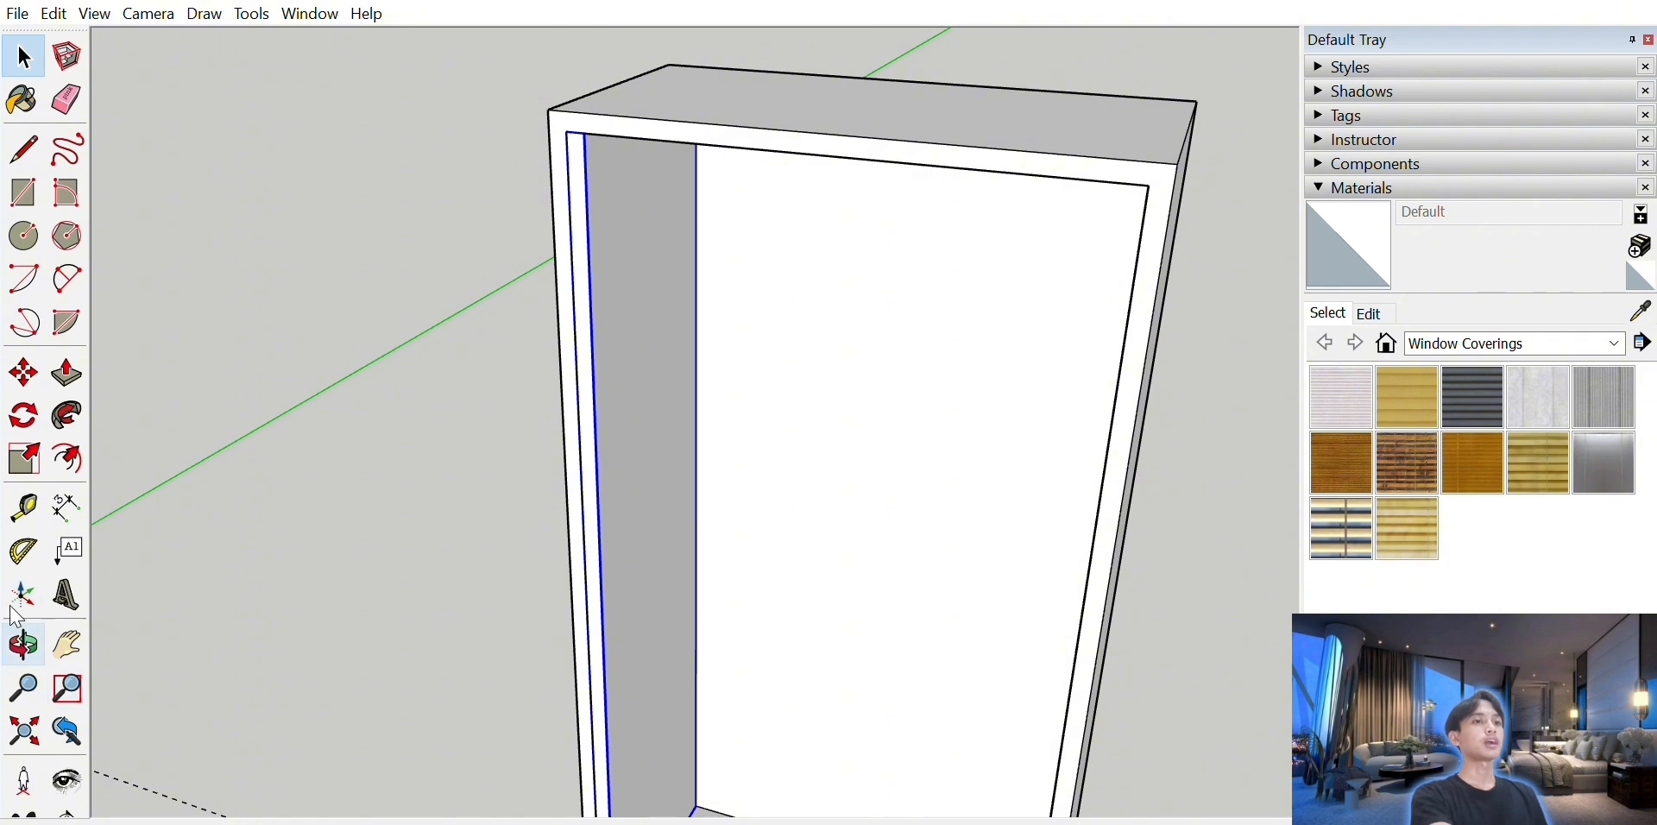
- Draw a vertical line down the middle of the cabinet opening, from the upper inner edge's midpoint to the lower one
{"action": "left_click", "coordinate": [24, 643]}
{"action": "left_click_drag", "start_coordinate": [273, 669], "coordinate": [442, 695]}
{"action": "left_click", "coordinate": [67, 644]}
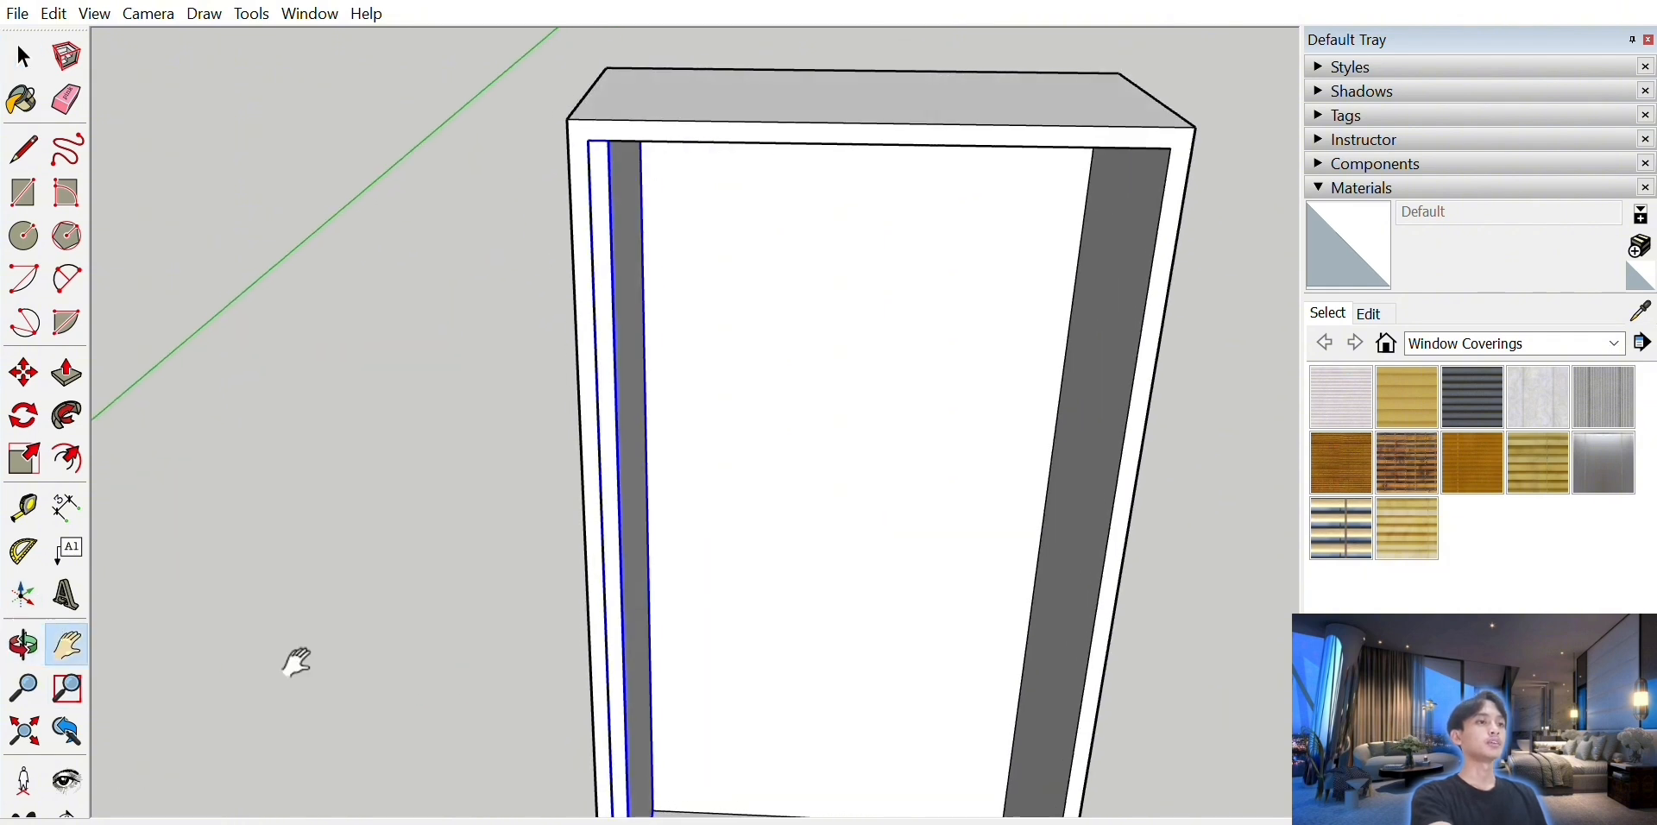
{"action": "left_click_drag", "start_coordinate": [743, 669], "coordinate": [630, 517]}
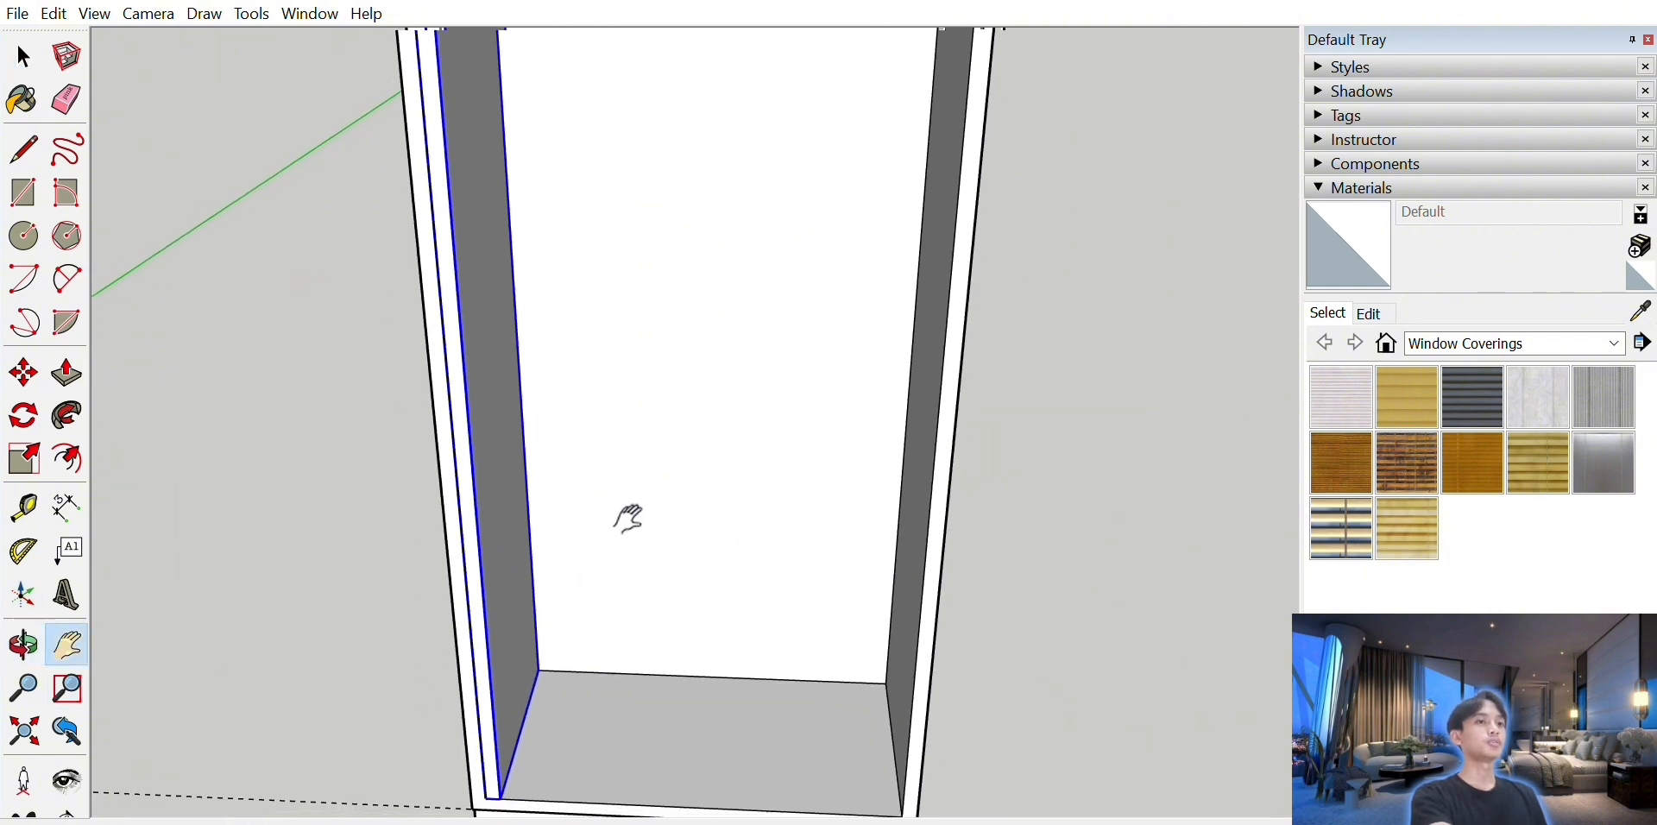
{"action": "left_click", "coordinate": [23, 644]}
{"action": "left_click_drag", "start_coordinate": [636, 310], "coordinate": [580, 355]}
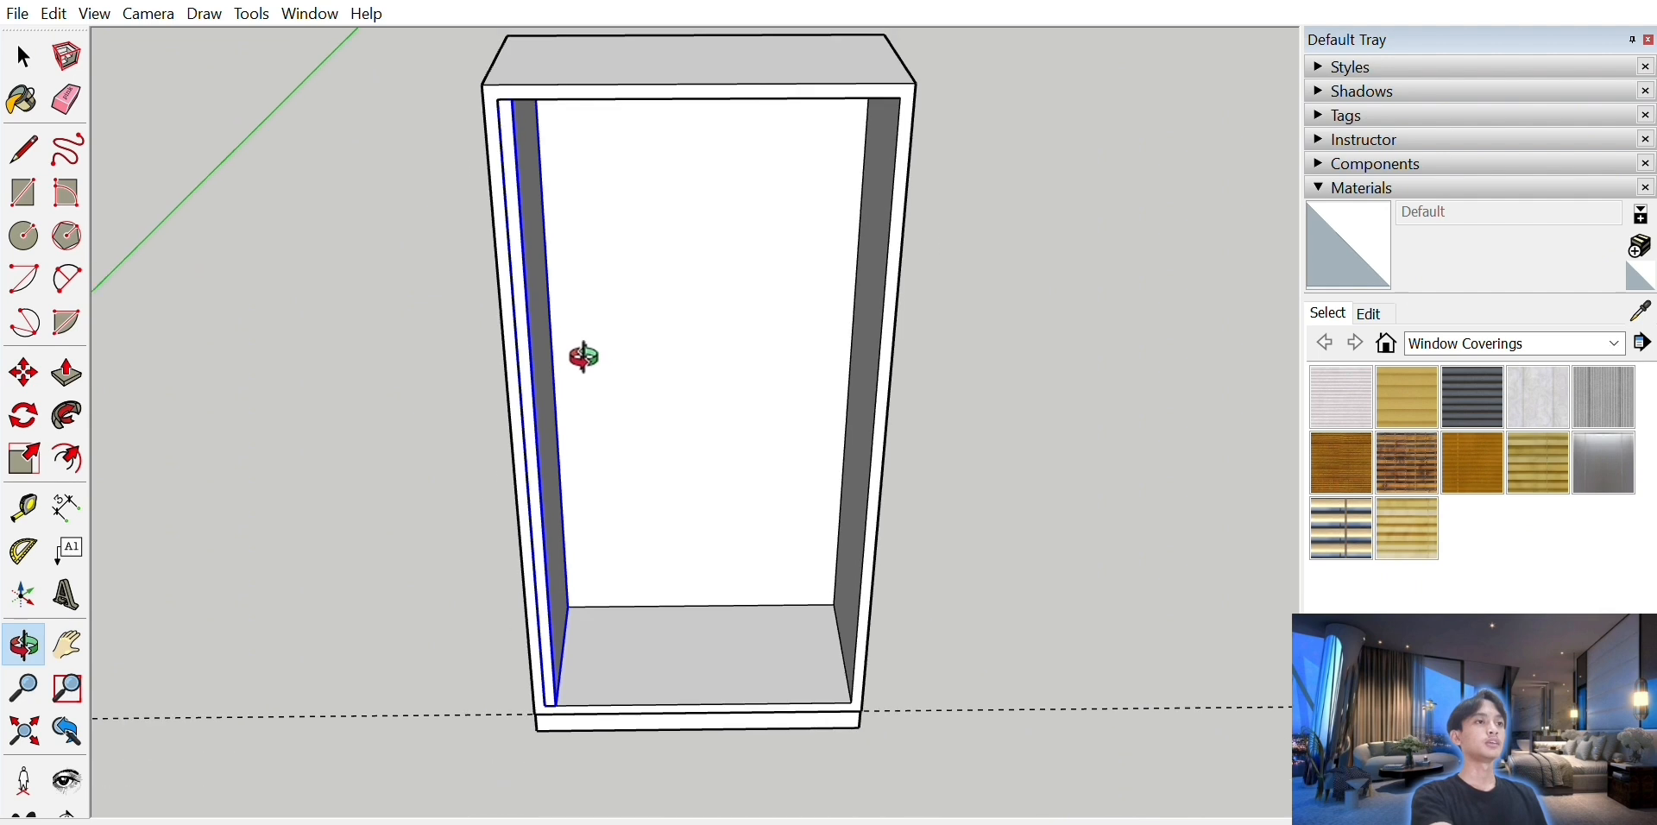
{"action": "scroll", "coordinate": [583, 367], "scroll_direction": "up", "scroll_amount": 1}
{"action": "left_click", "coordinate": [67, 643]}
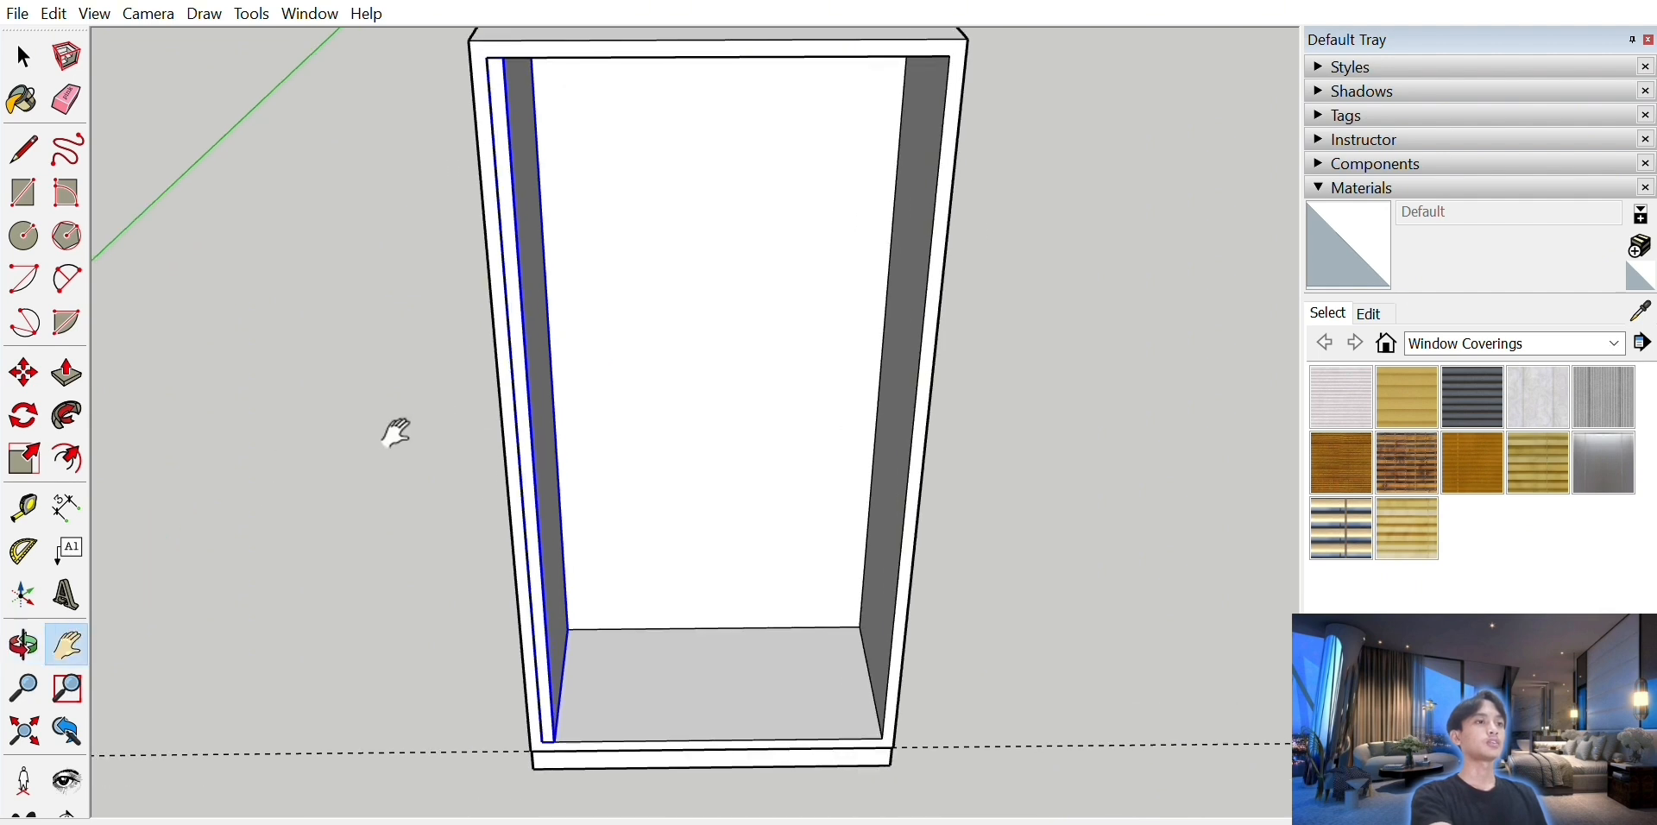
{"action": "scroll", "coordinate": [401, 423], "scroll_direction": "up", "scroll_amount": 3}
{"action": "left_click_drag", "start_coordinate": [437, 415], "coordinate": [418, 392]}
{"action": "left_click", "coordinate": [23, 150]}
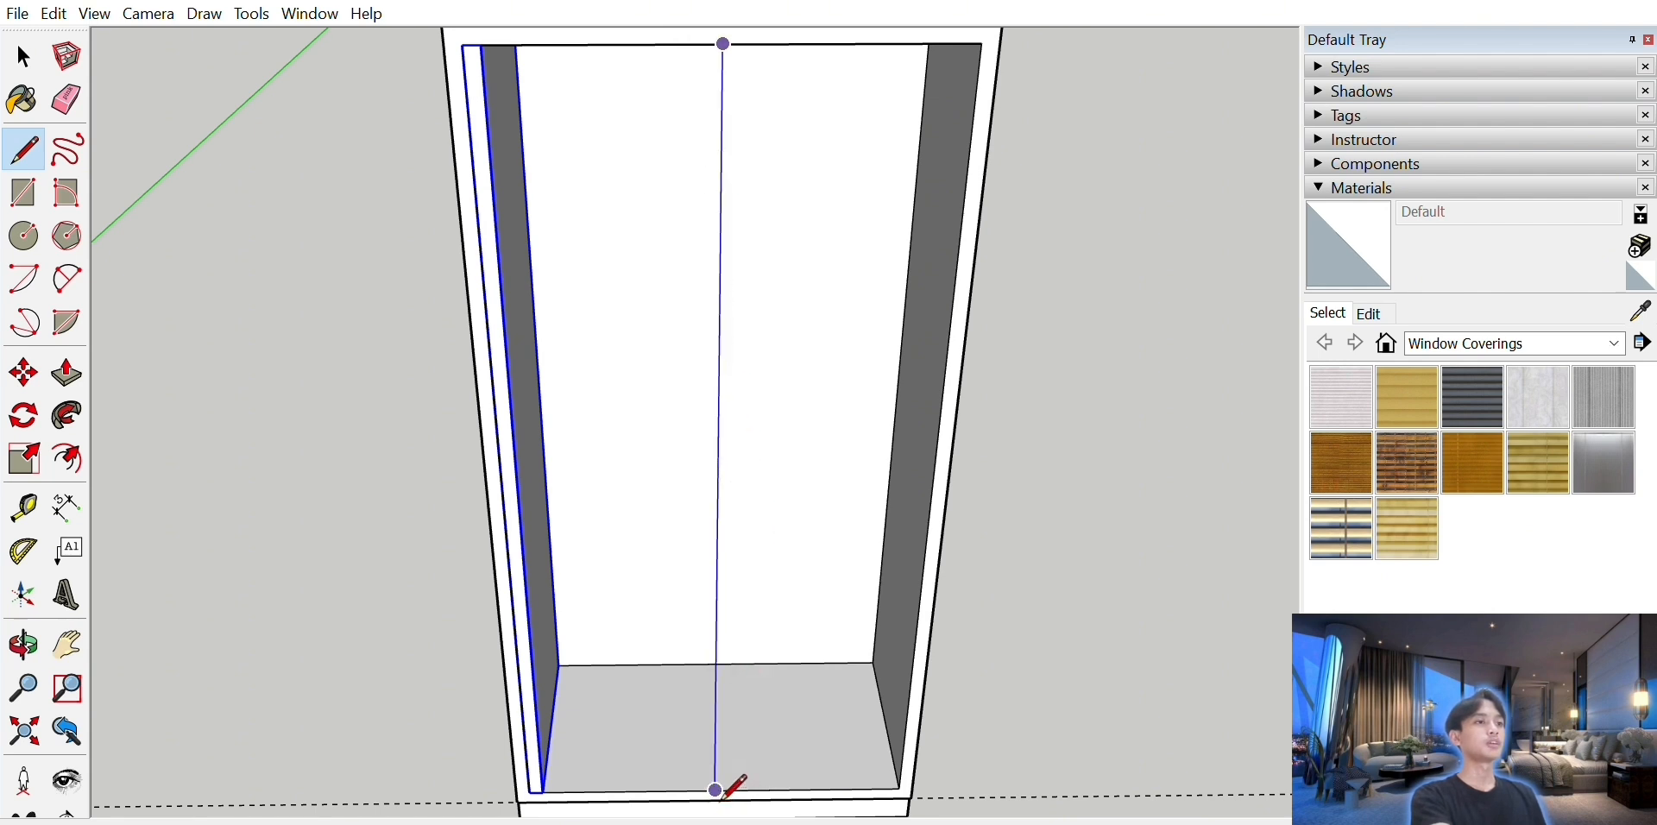
{"action": "left_click", "coordinate": [715, 790]}
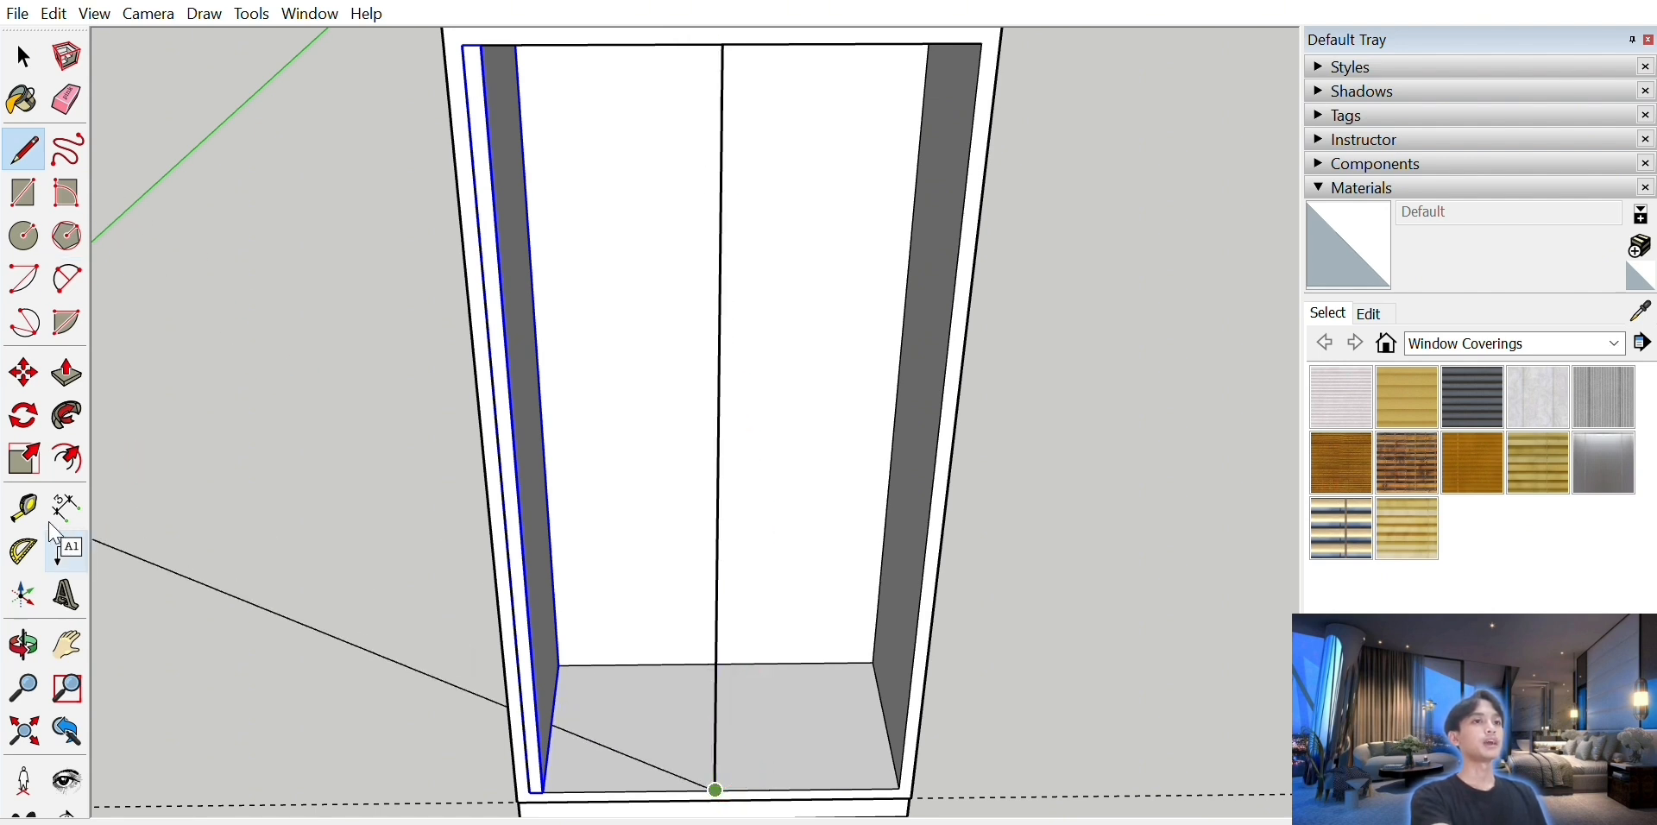
- Move the selected thin panel sideways to the middle of the opening, centred on the vertical line as a divider
{"action": "left_click", "coordinate": [66, 645]}
{"action": "left_click_drag", "start_coordinate": [424, 294], "coordinate": [434, 390]}
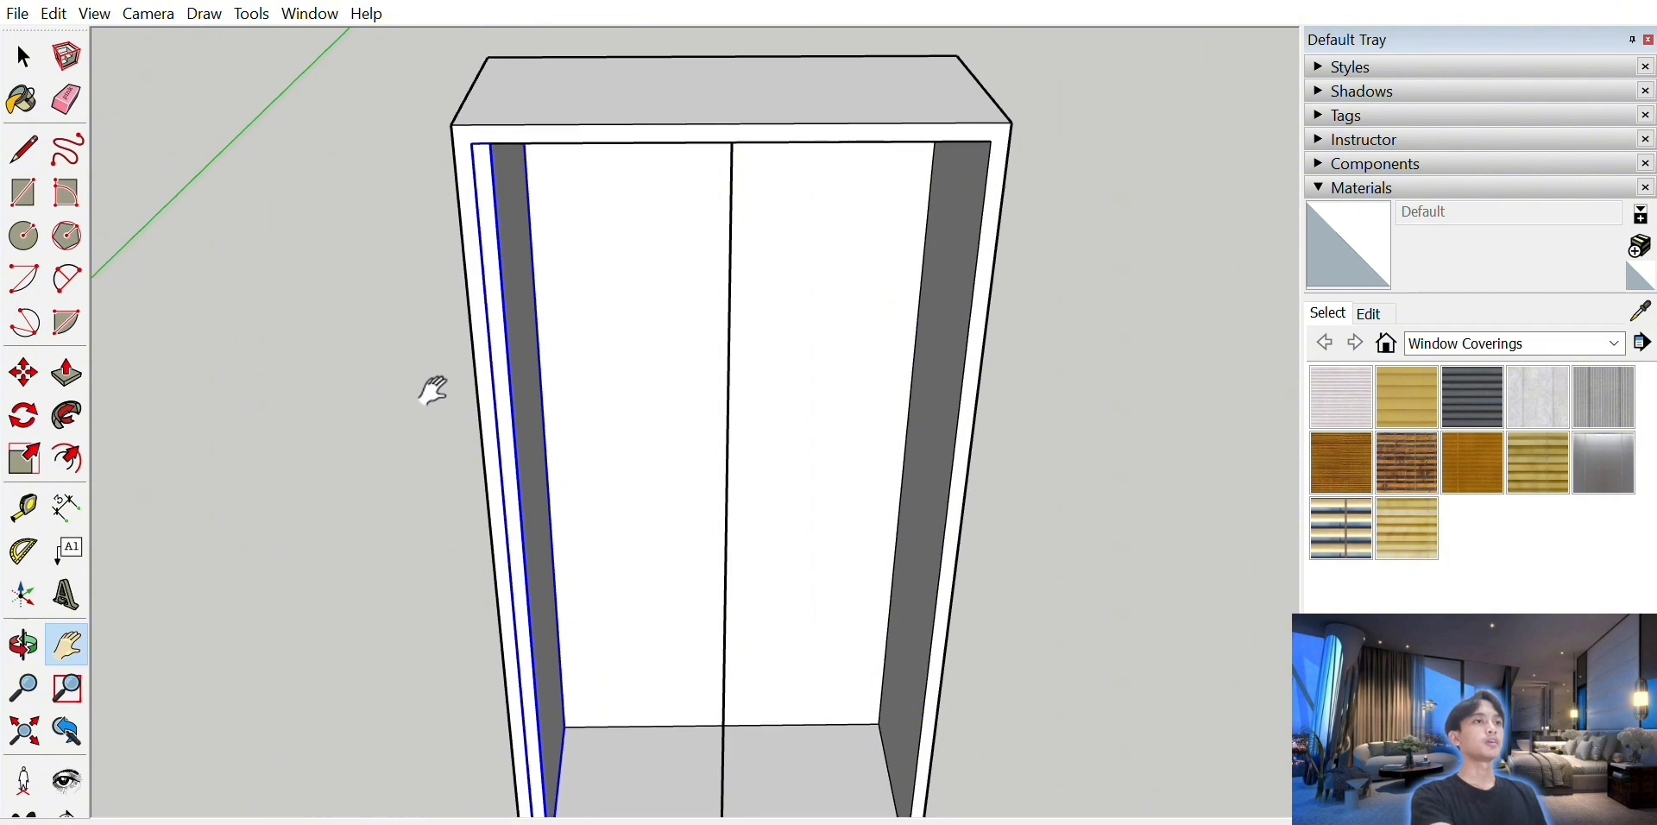
{"action": "scroll", "coordinate": [432, 392], "scroll_direction": "up", "scroll_amount": 2}
{"action": "left_click_drag", "start_coordinate": [519, 250], "coordinate": [451, 355]}
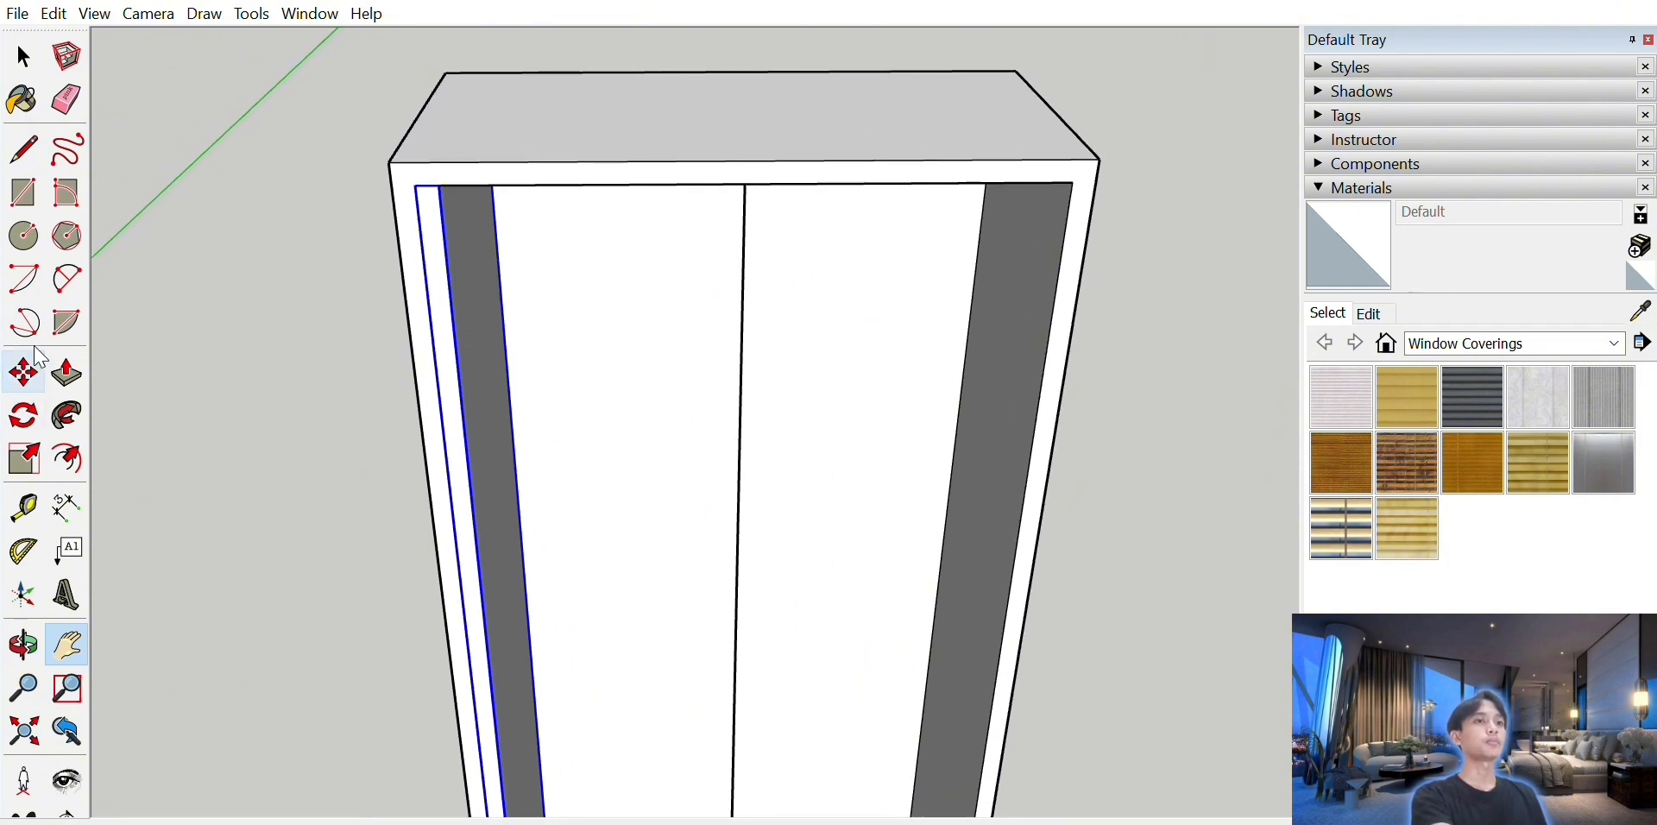
{"action": "left_click", "coordinate": [25, 372]}
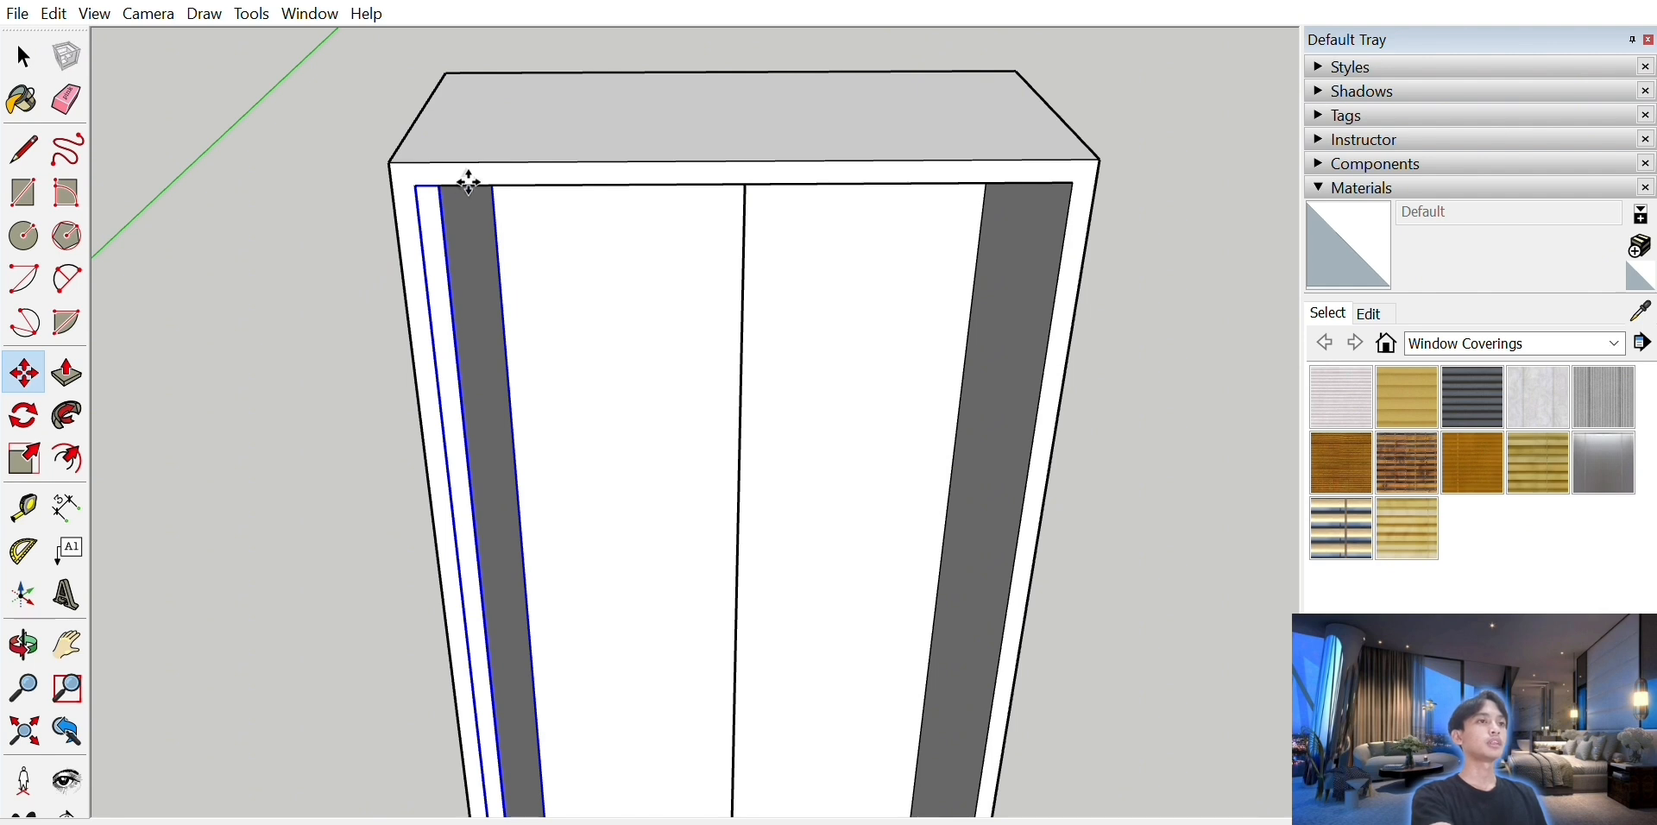
{"action": "left_click_drag", "start_coordinate": [469, 183], "coordinate": [688, 178]}
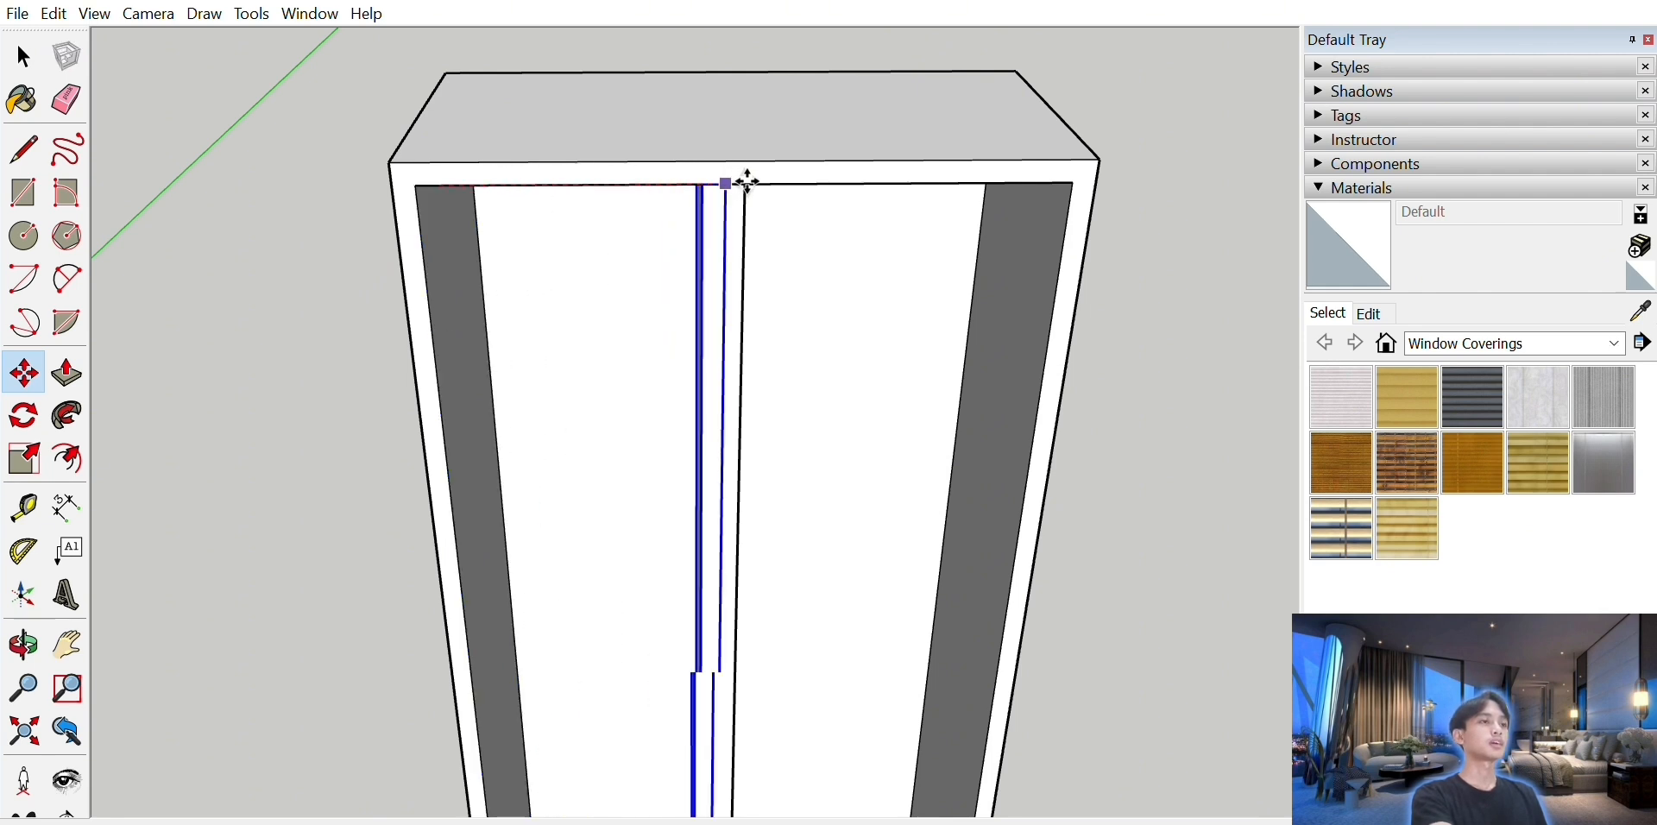
{"action": "scroll", "coordinate": [723, 179], "scroll_direction": "up", "scroll_amount": 4}
{"action": "scroll", "coordinate": [744, 181], "scroll_direction": "up", "scroll_amount": 3}
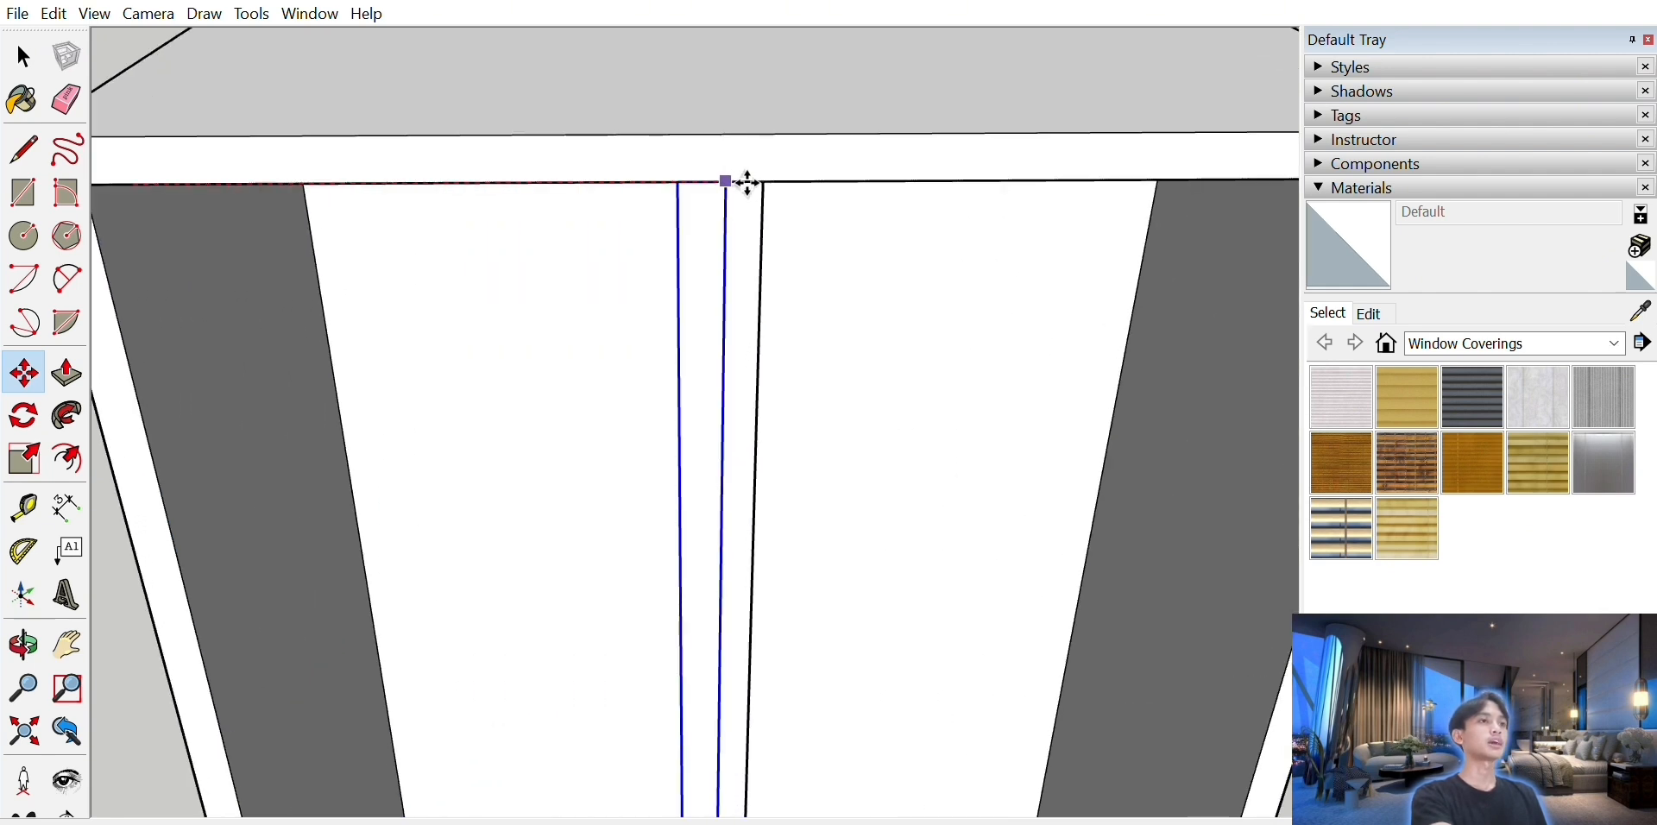
{"action": "left_click", "coordinate": [744, 181]}
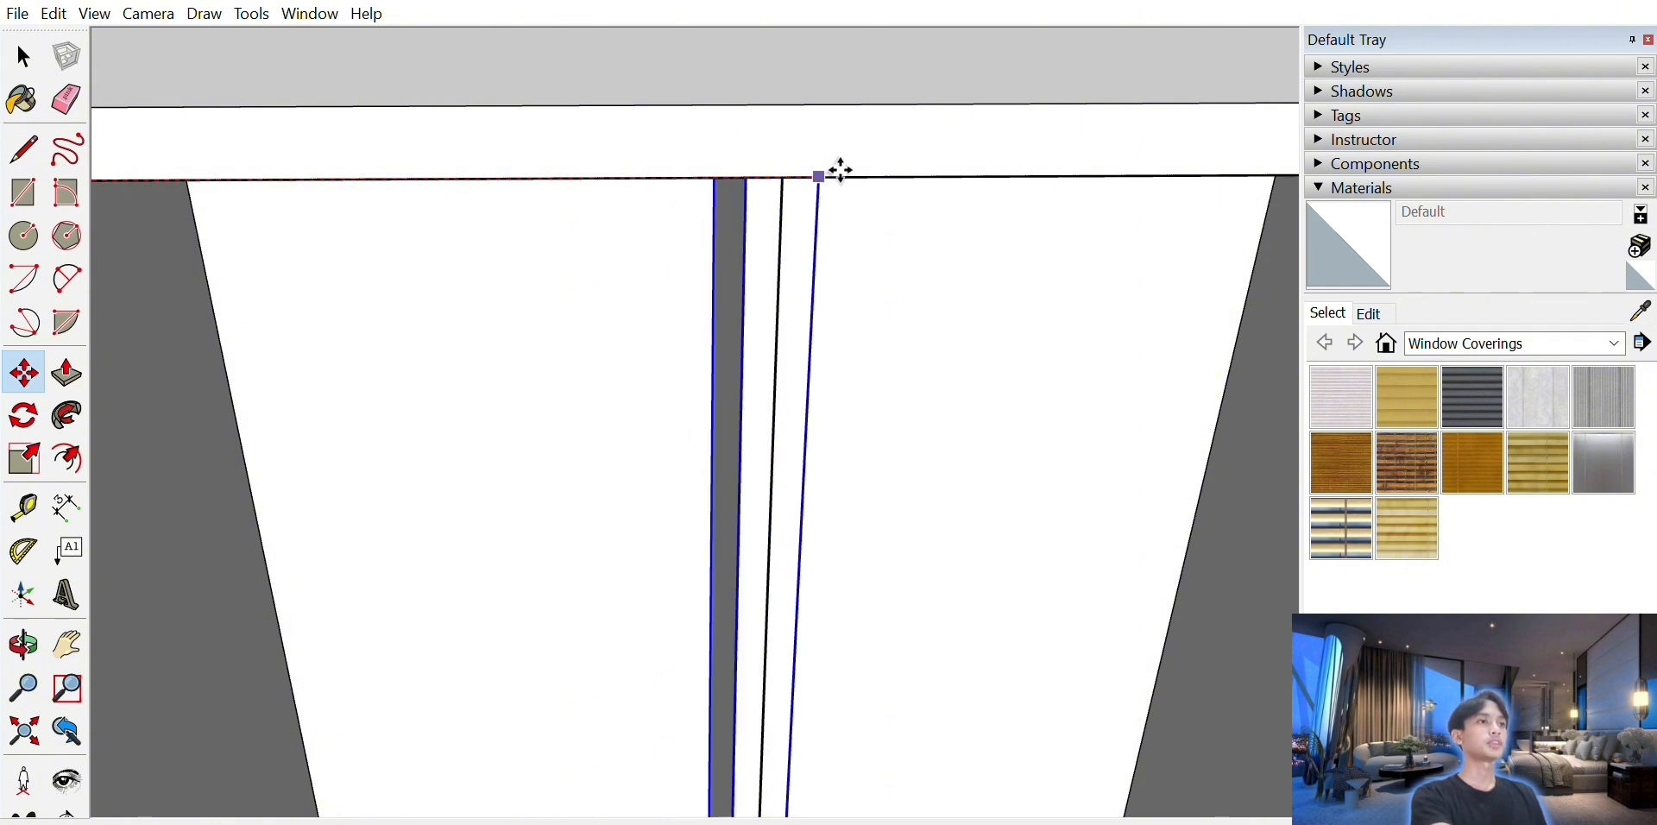
{"action": "left_click", "coordinate": [840, 170]}
- Try to erase the vertical centre line running down the divider's front
{"action": "left_click", "coordinate": [66, 99]}
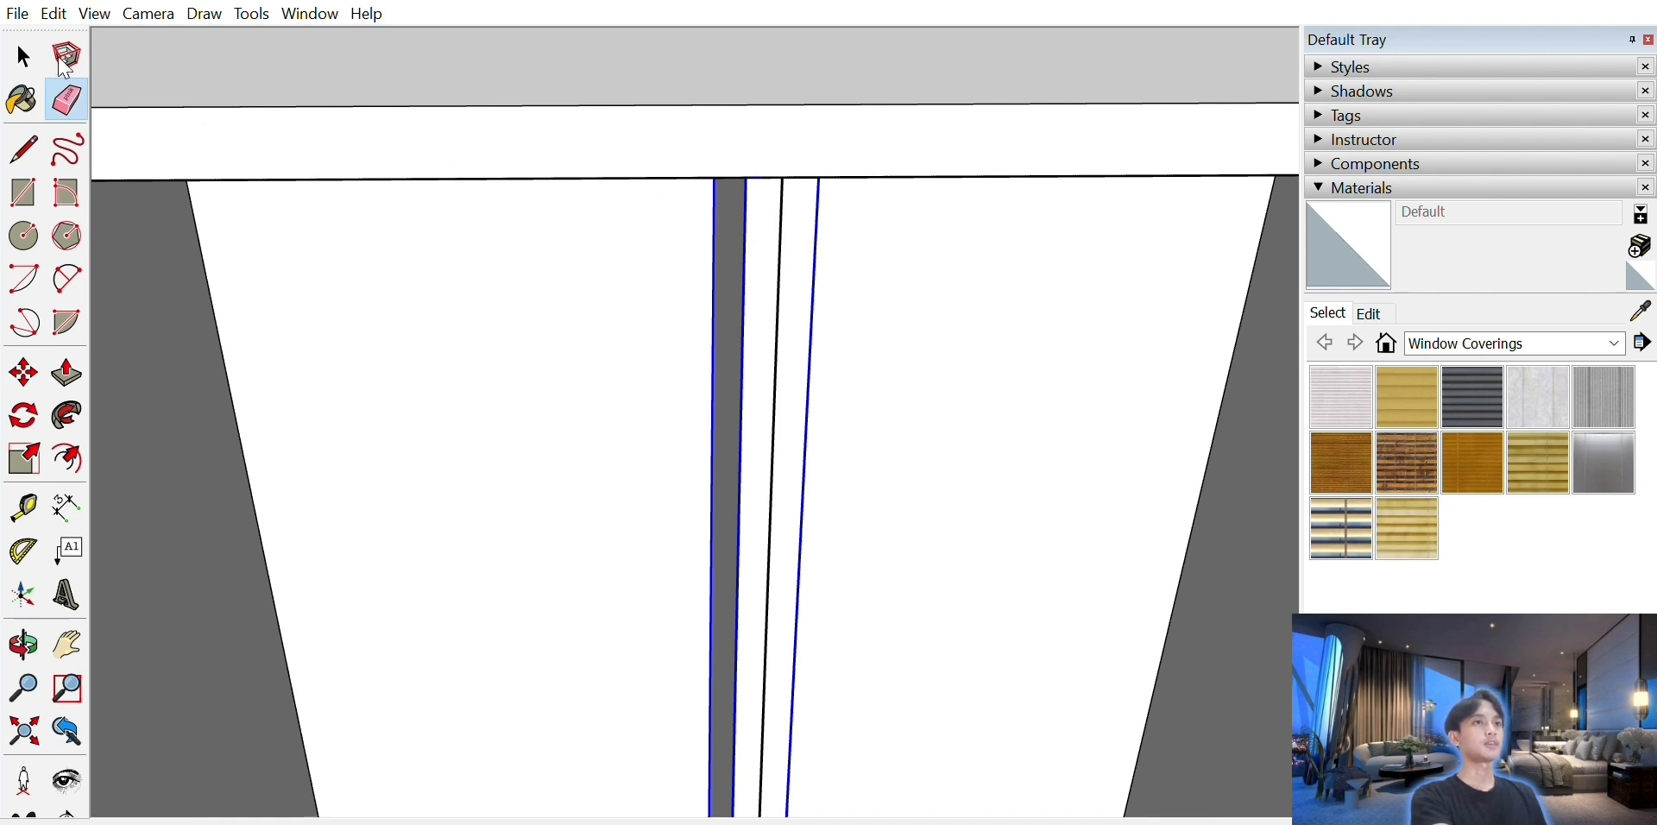
{"action": "key", "text": "space"}
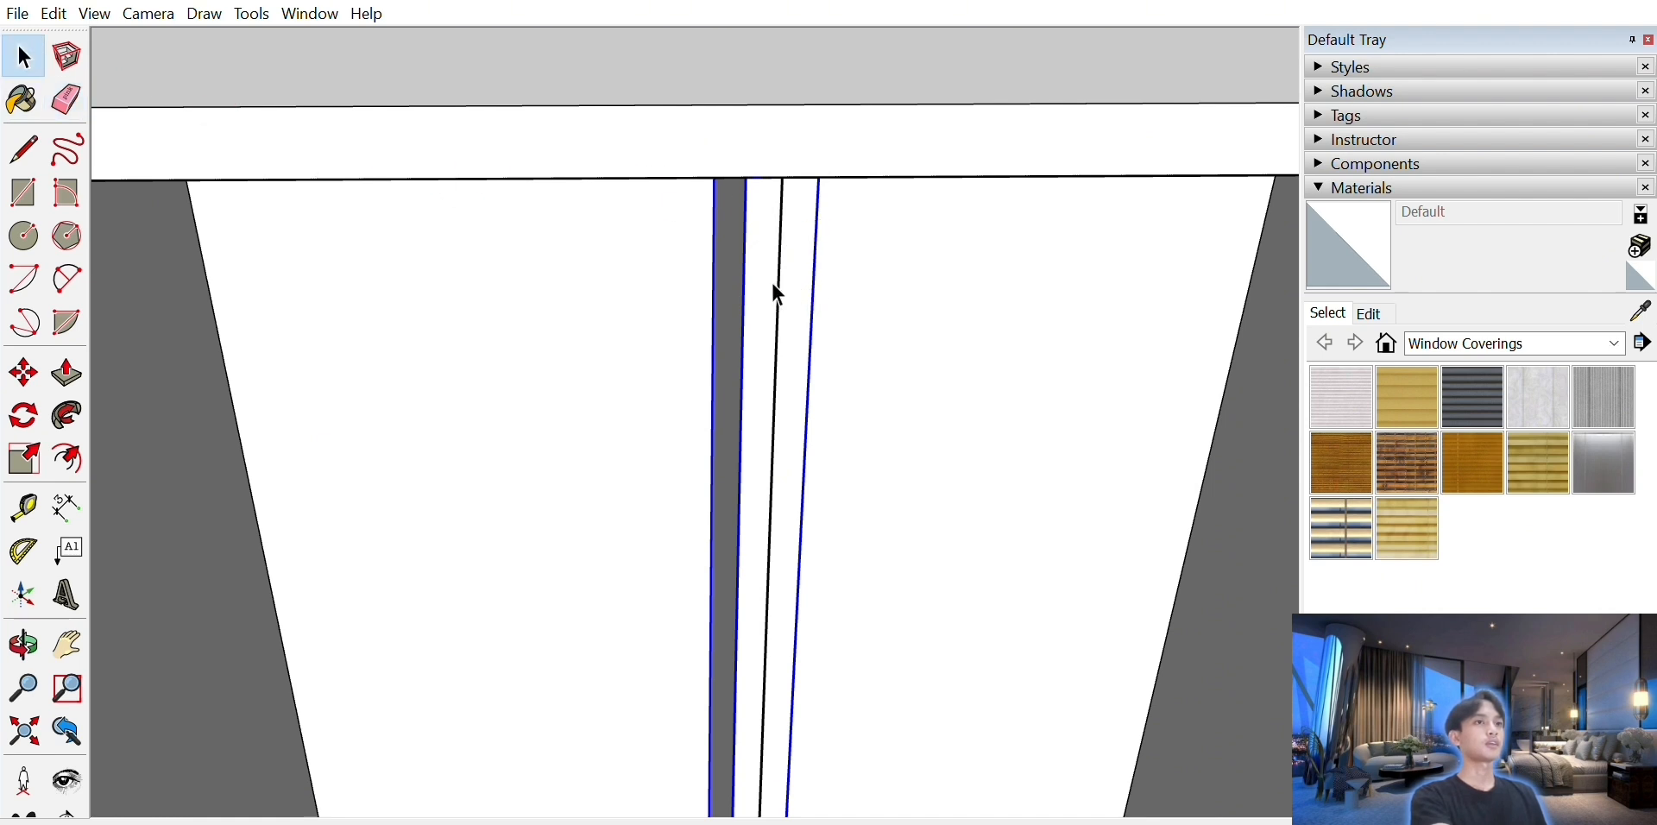
{"action": "left_click", "coordinate": [66, 99]}
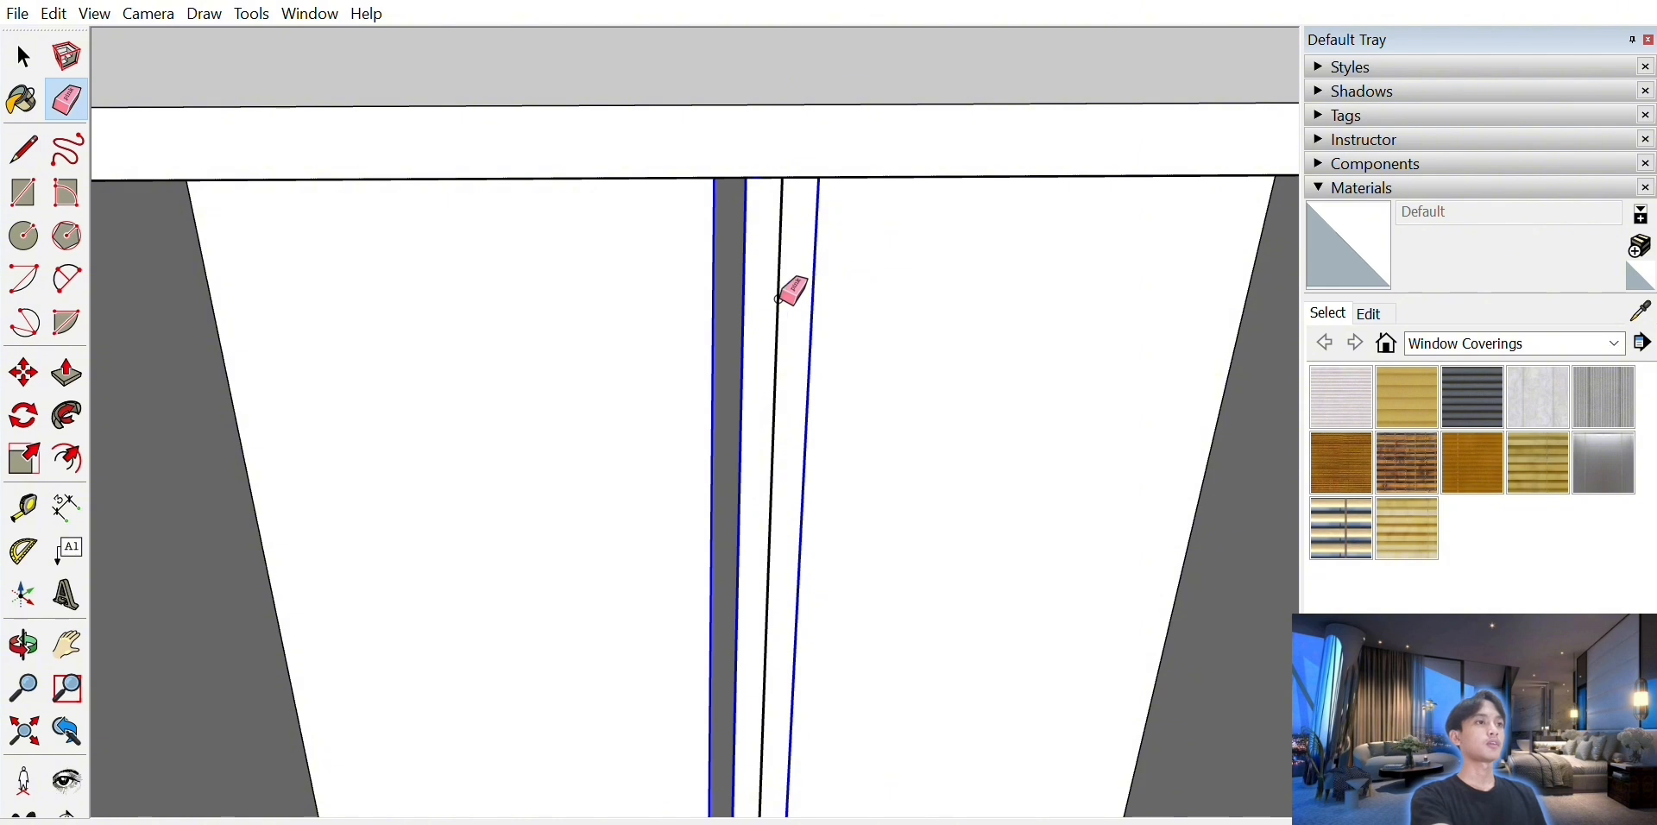
{"action": "left_click", "coordinate": [23, 56]}
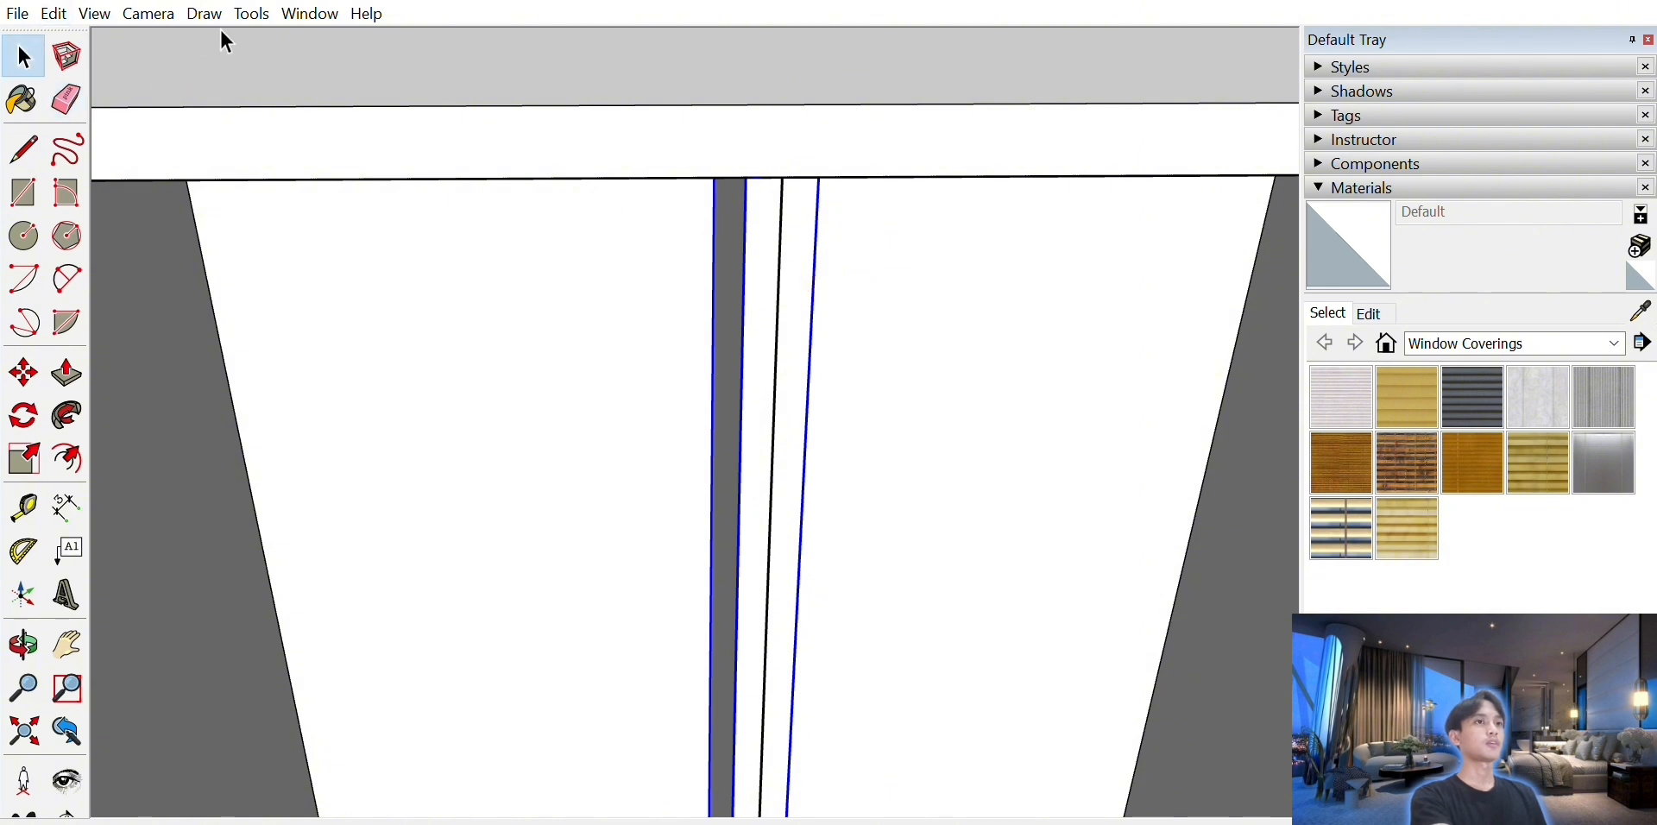
{"action": "left_click", "coordinate": [263, 42]}
{"action": "key", "text": "e"}
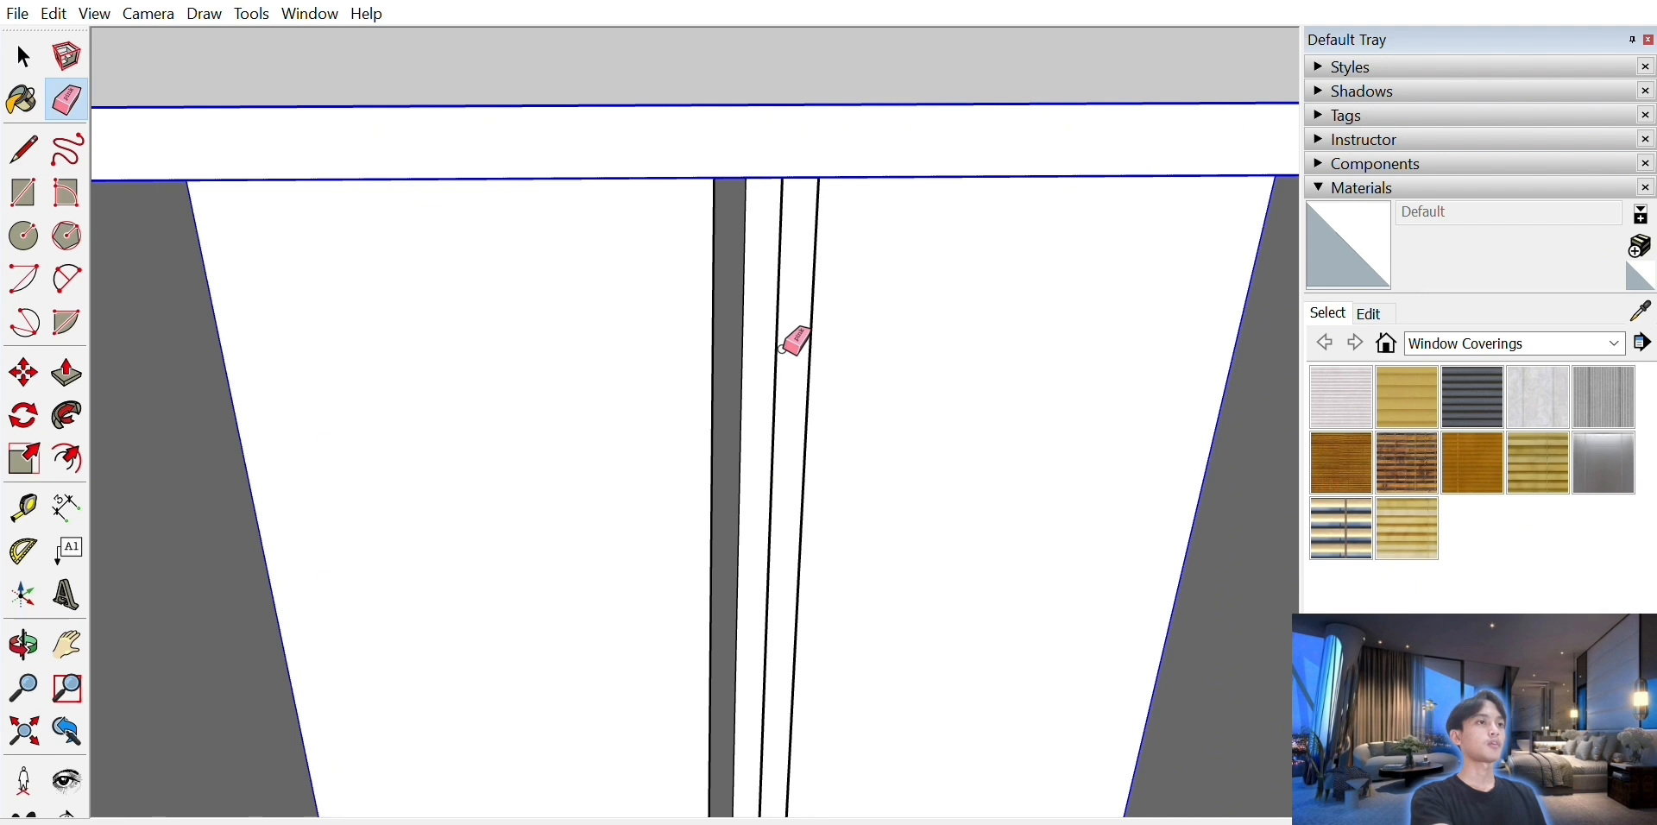
{"action": "key", "text": "Delete"}
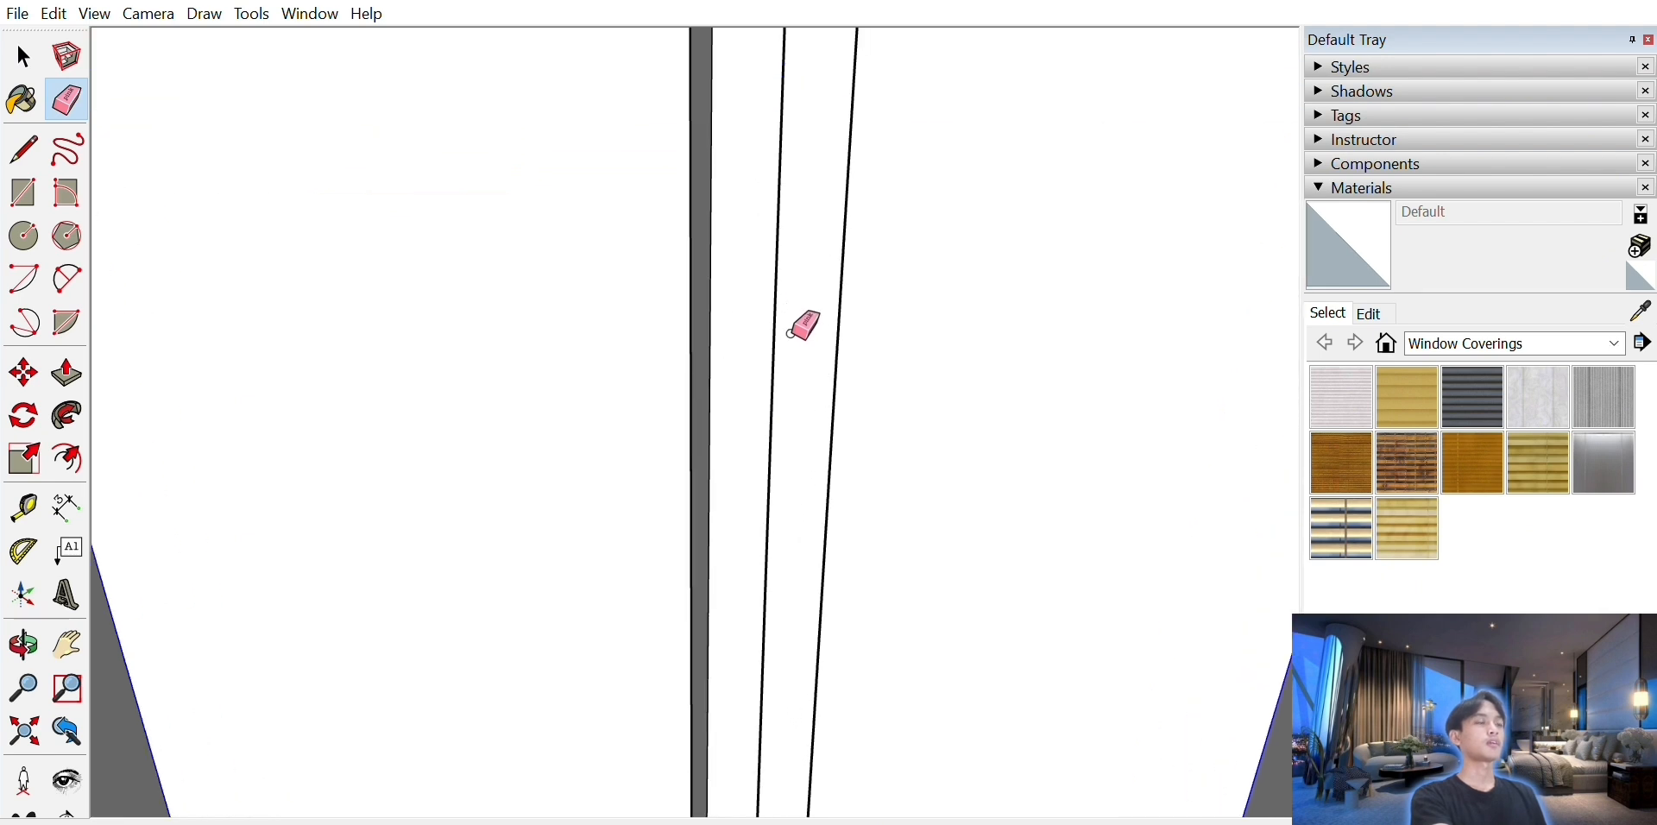
- Clear the selection and erase the vertical centre line on the front of the divider
{"action": "scroll", "coordinate": [806, 325], "scroll_direction": "down", "scroll_amount": 6}
{"action": "left_click", "coordinate": [23, 56]}
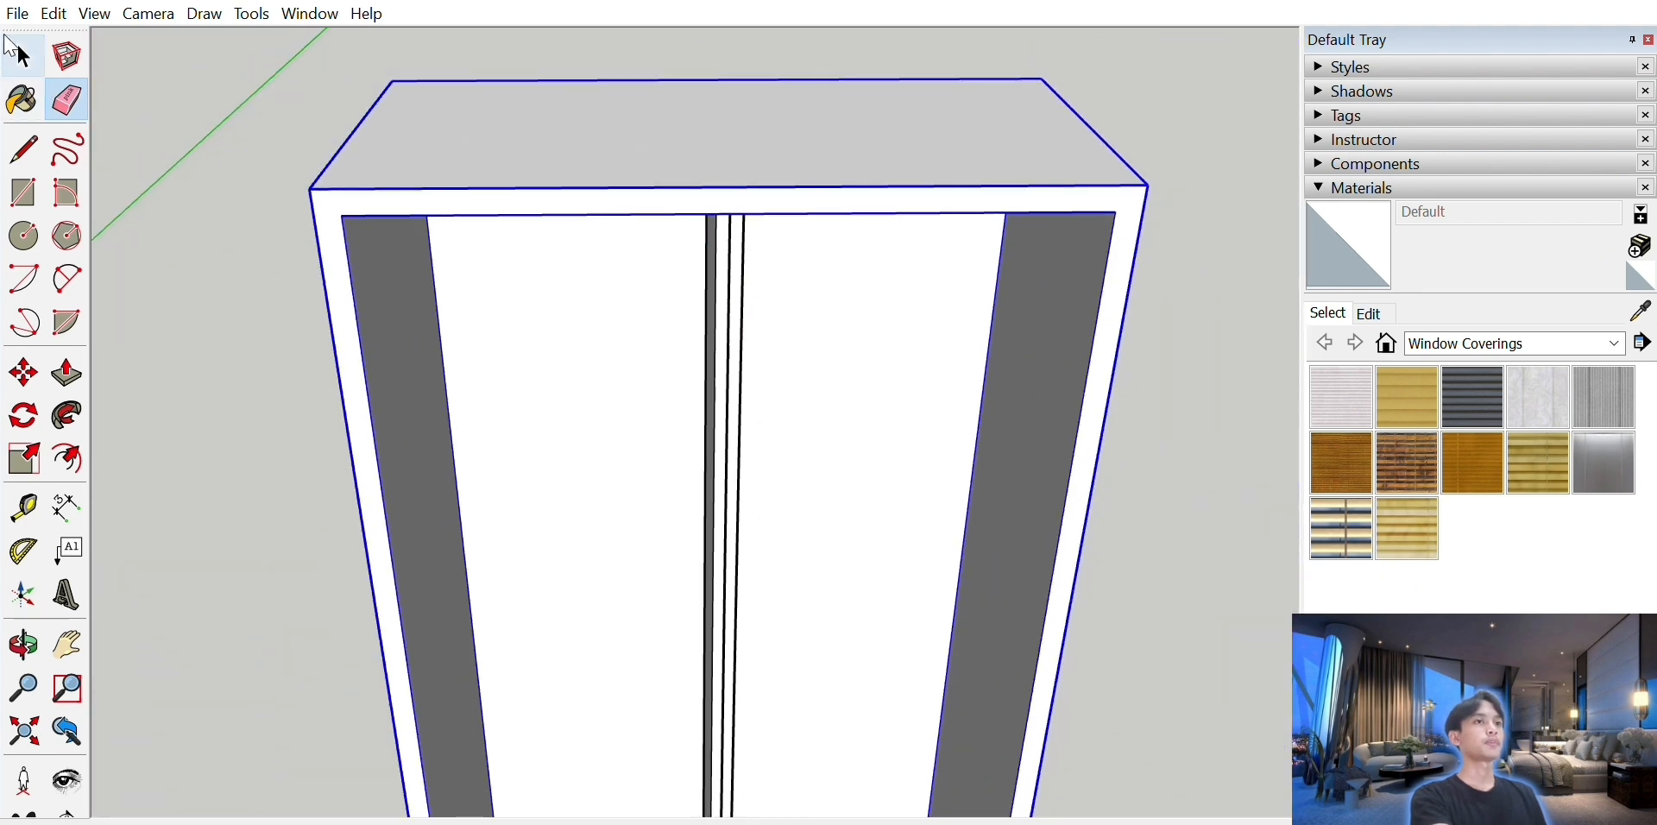
{"action": "left_click", "coordinate": [212, 162]}
{"action": "scroll", "coordinate": [610, 317], "scroll_direction": "up", "scroll_amount": 8}
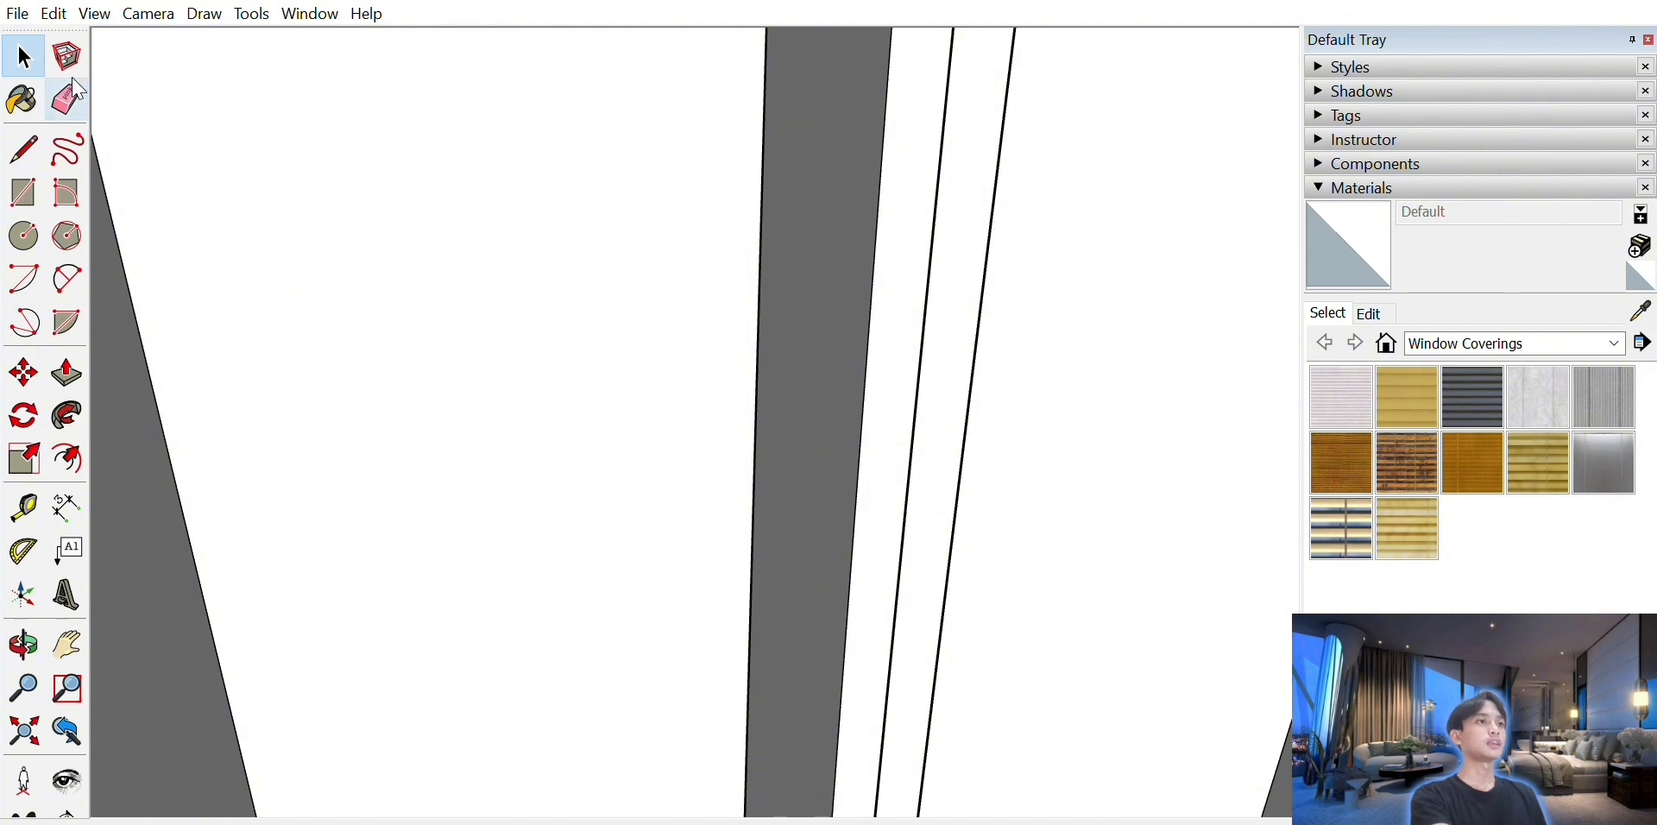
{"action": "left_click", "coordinate": [69, 97]}
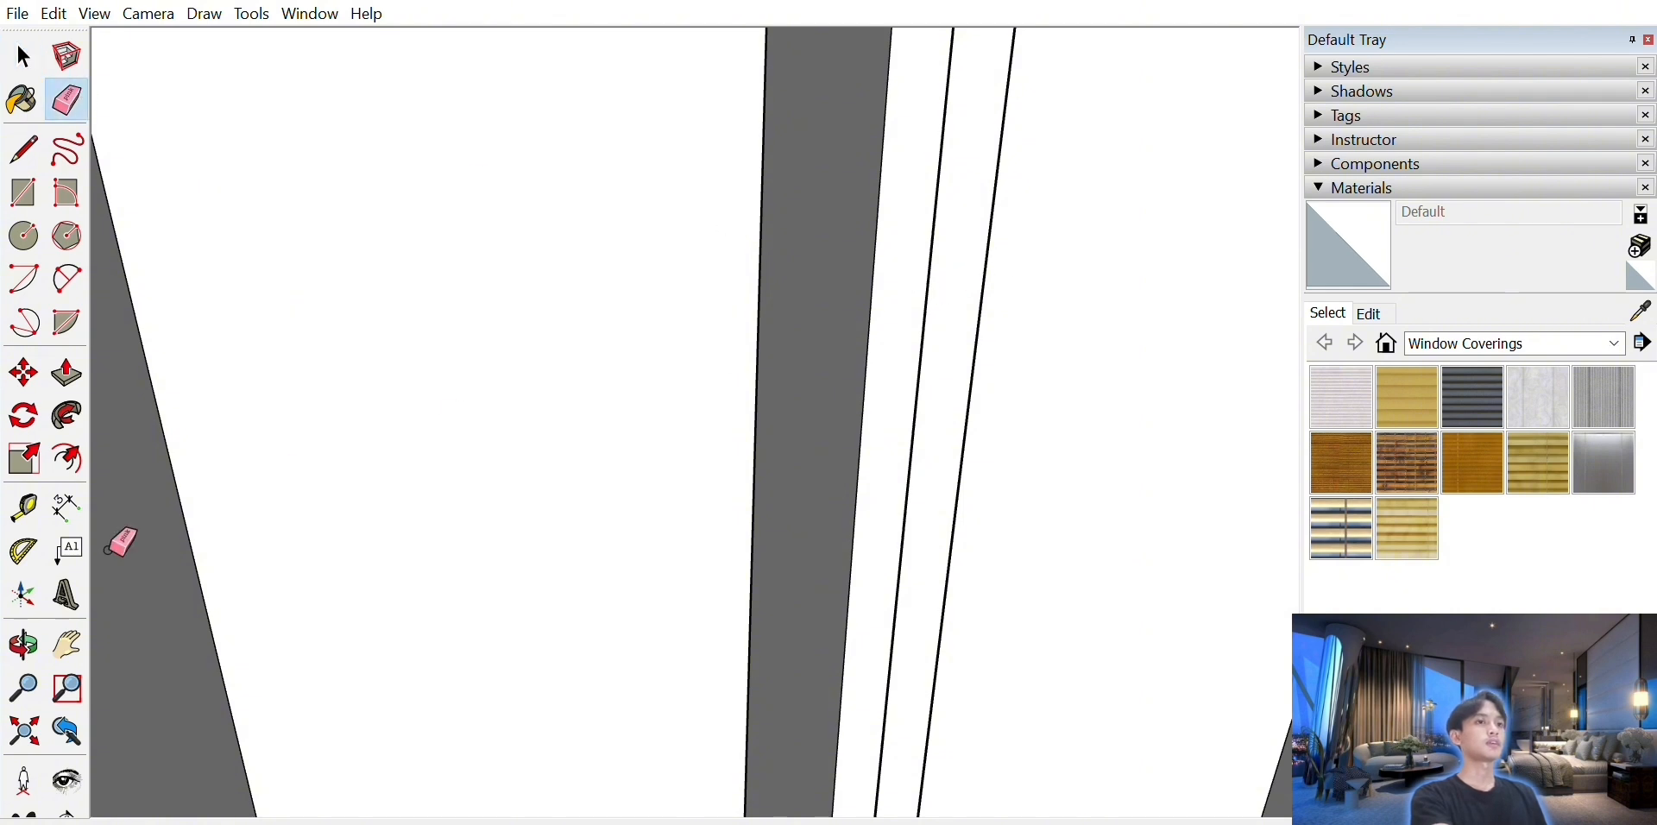
{"action": "left_click", "coordinate": [68, 644]}
{"action": "mouse_move", "coordinate": [639, 385]}
{"action": "left_mouse_down"}
{"action": "mouse_move", "coordinate": [624, 425]}
{"action": "mouse_move", "coordinate": [625, 333]}
{"action": "mouse_move", "coordinate": [858, 359]}
{"action": "mouse_move", "coordinate": [488, 225]}
{"action": "mouse_move", "coordinate": [591, 246]}
{"action": "left_mouse_up"}
{"action": "left_click", "coordinate": [69, 100]}
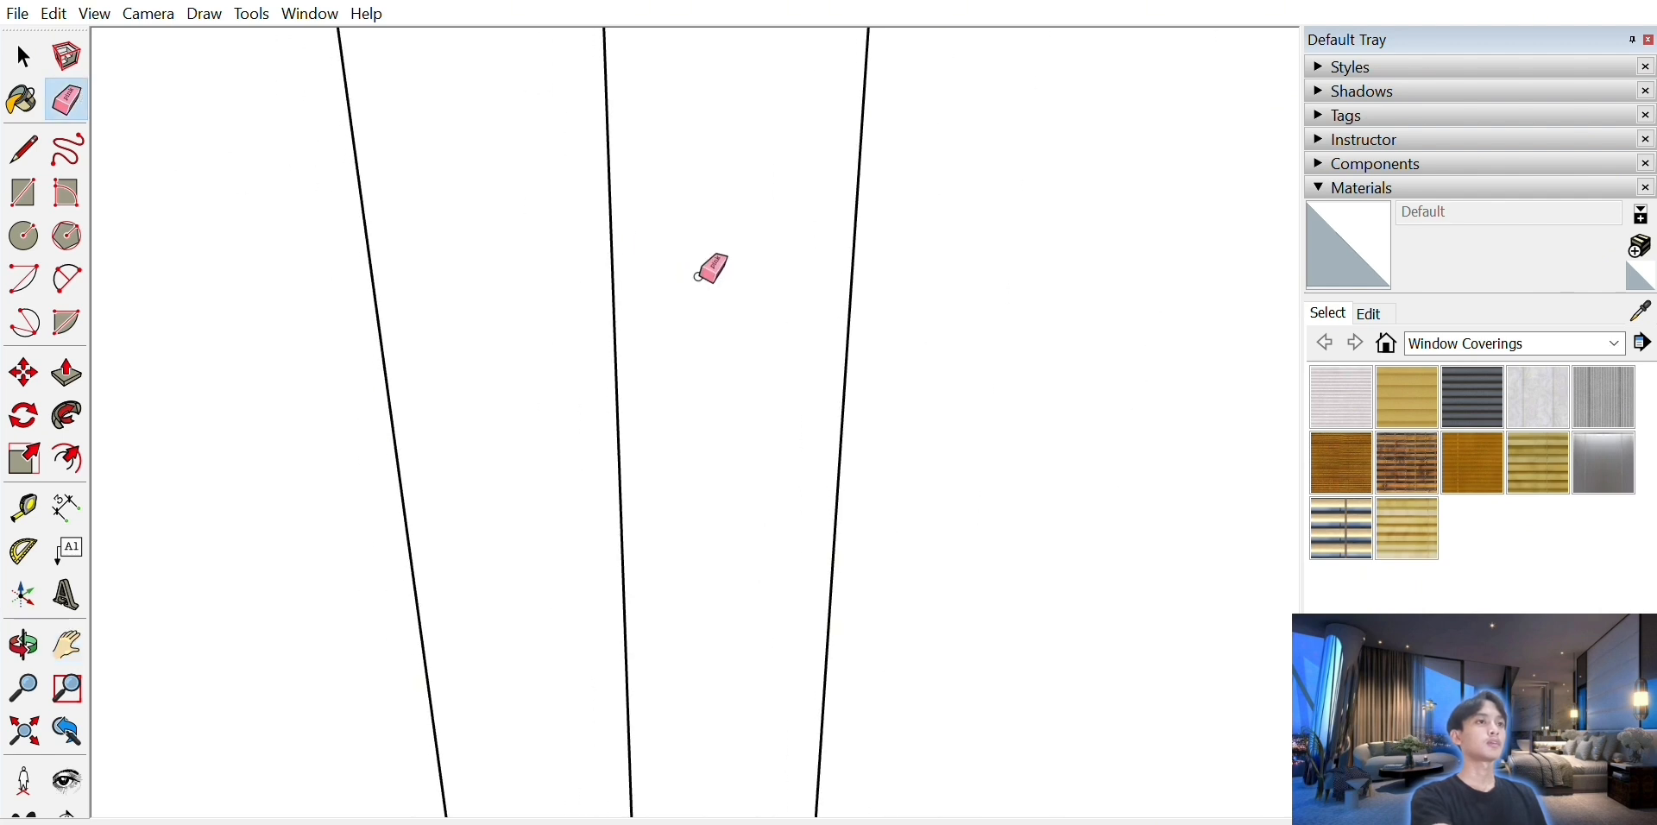
{"action": "left_click", "coordinate": [618, 296]}
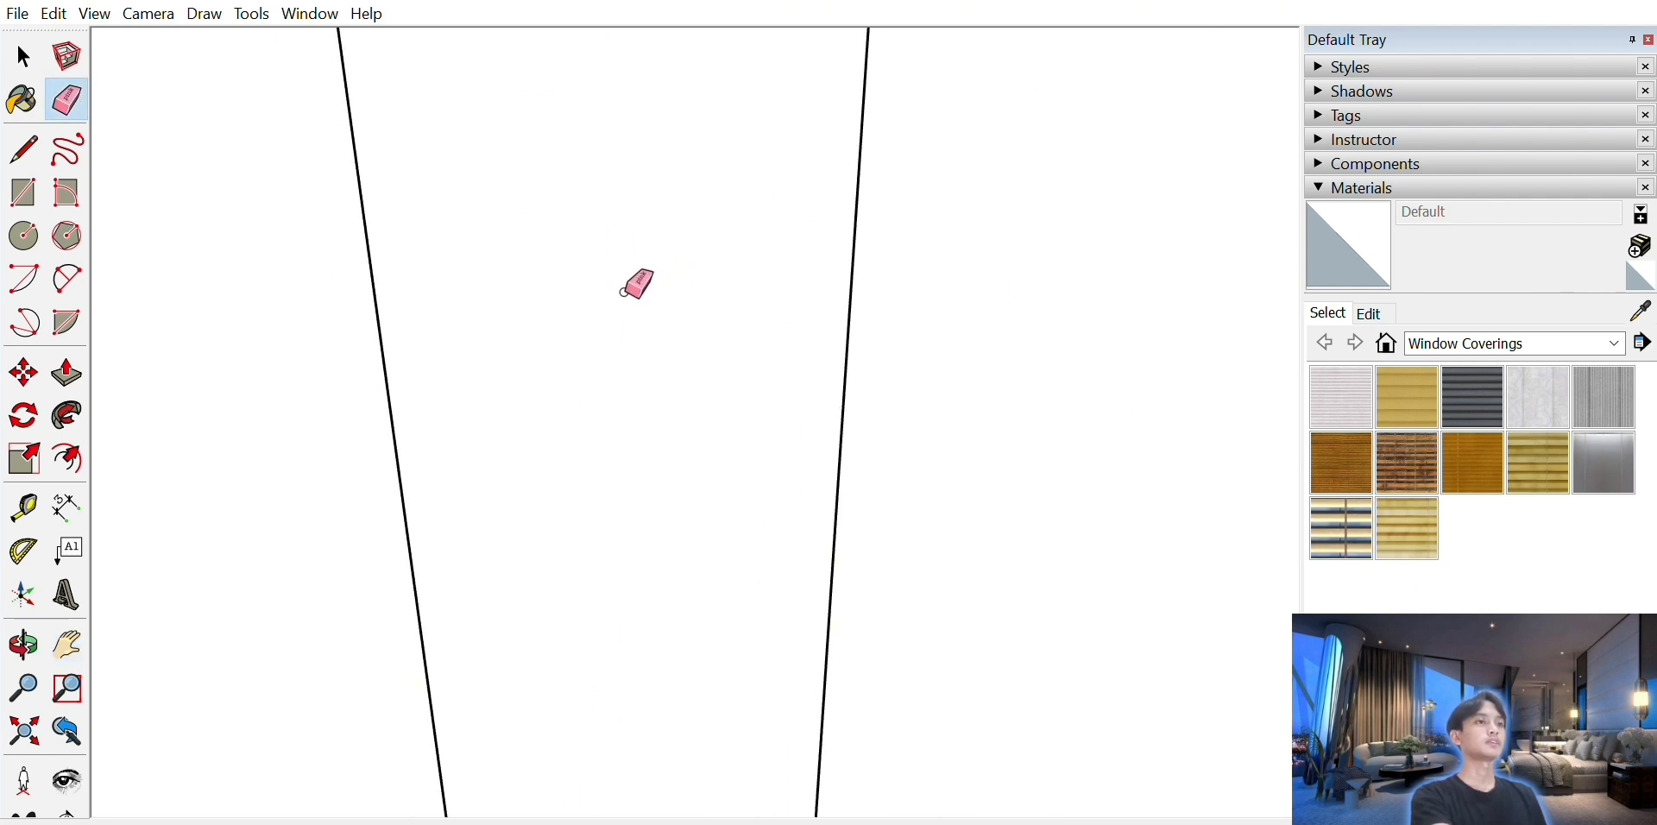
- Draw a rectangle covering the floor of the right compartment, from the divider's back corner to the opposite front corner
{"action": "scroll", "coordinate": [625, 268], "scroll_direction": "down", "scroll_amount": 5}
{"action": "scroll", "coordinate": [621, 251], "scroll_direction": "down", "scroll_amount": 6}
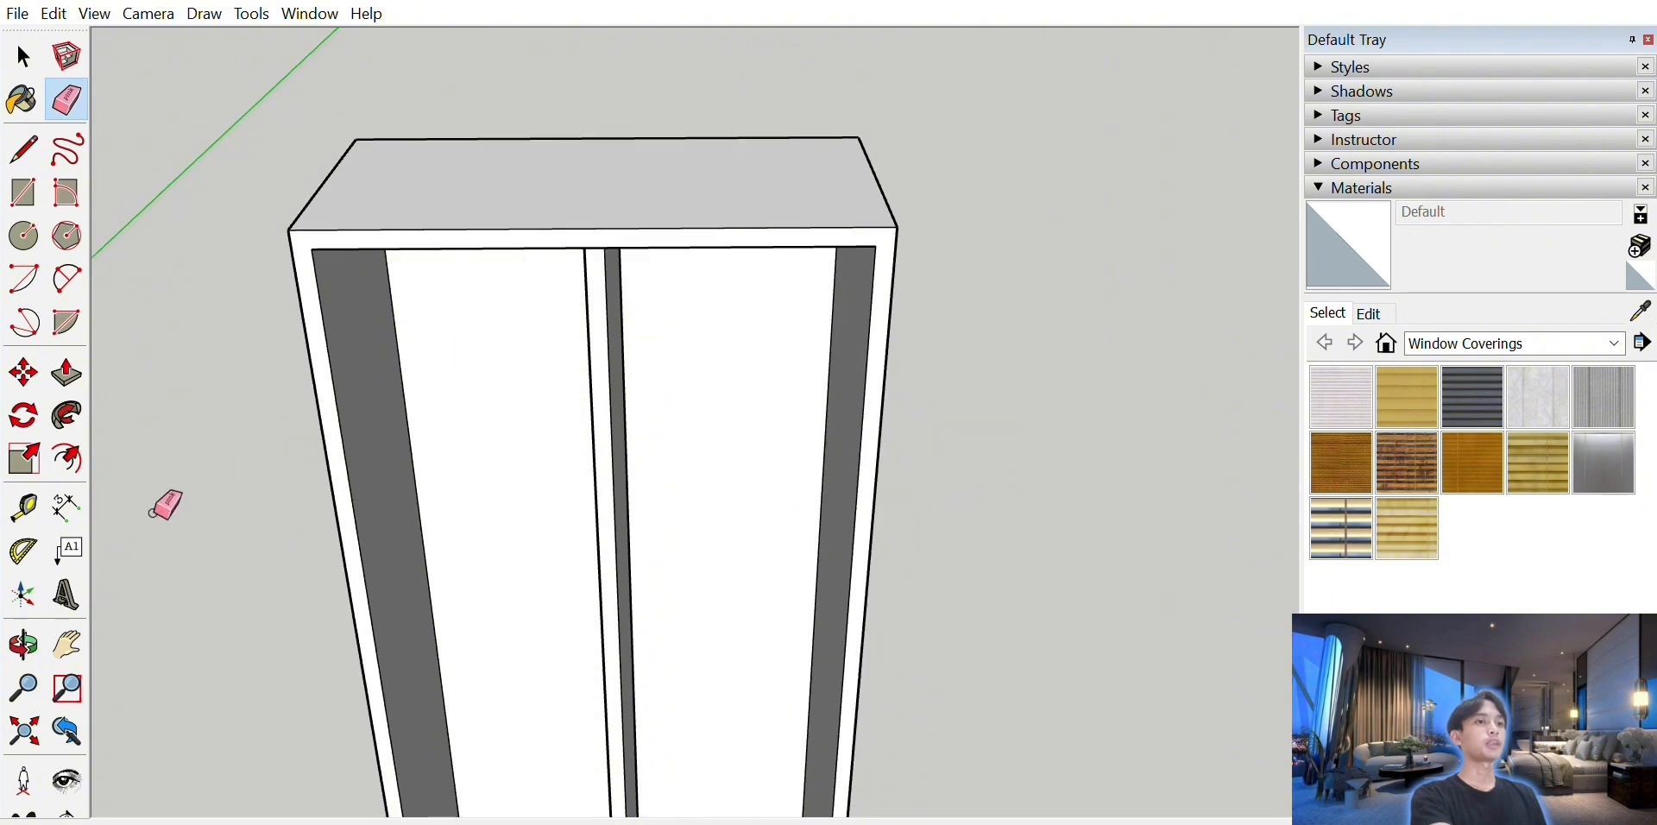
{"action": "left_click", "coordinate": [67, 645]}
{"action": "left_click_drag", "start_coordinate": [505, 728], "coordinate": [499, 484]}
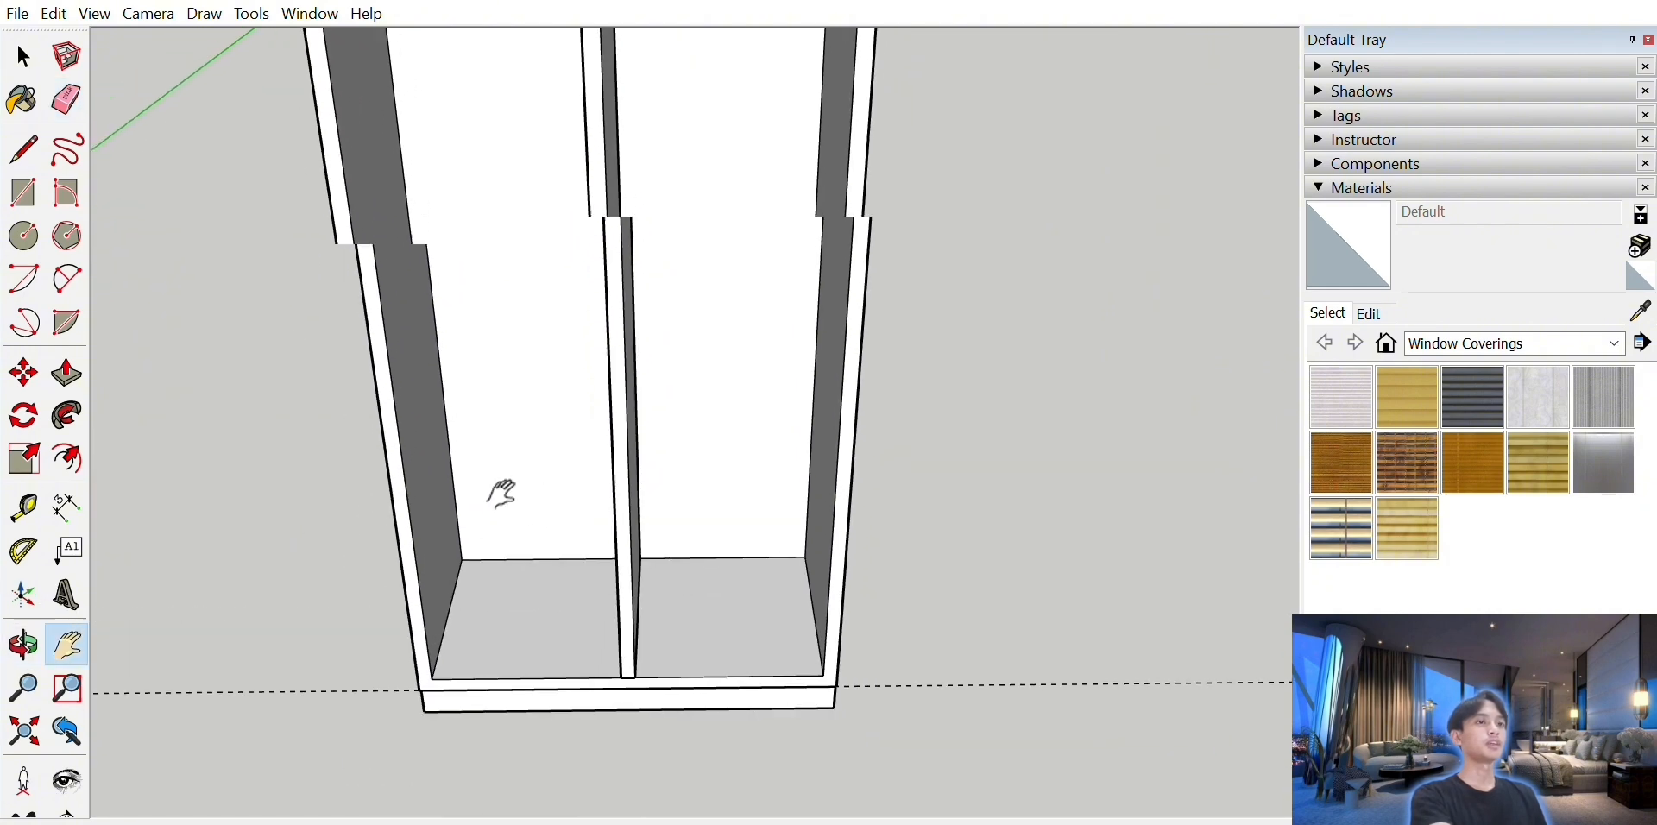
{"action": "key", "text": "o"}
{"action": "left_click_drag", "start_coordinate": [276, 559], "coordinate": [415, 463]}
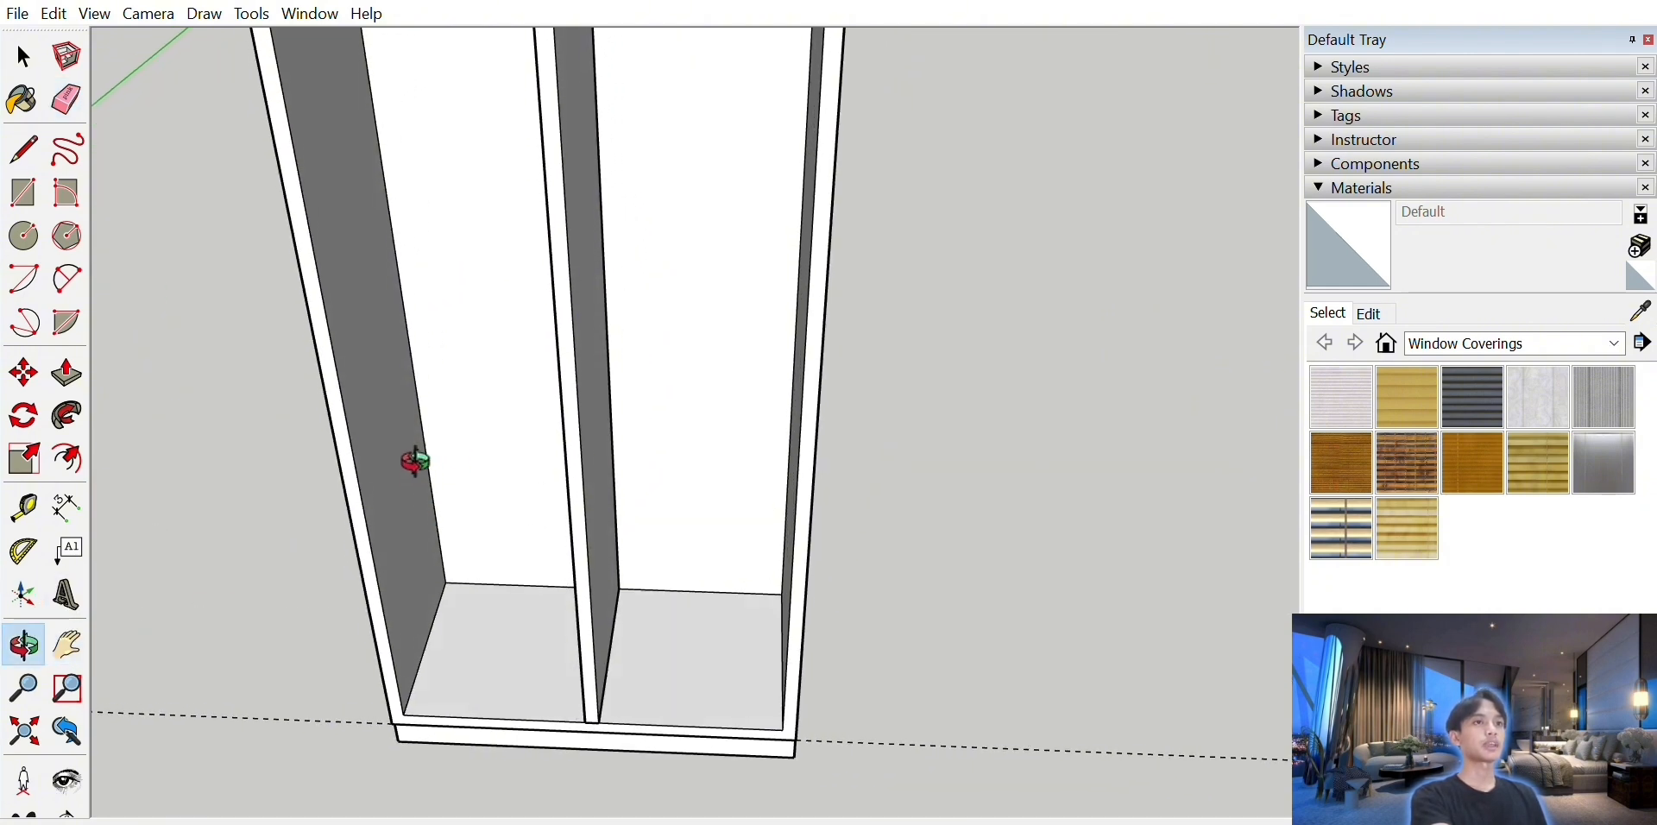
{"action": "left_click", "coordinate": [24, 193]}
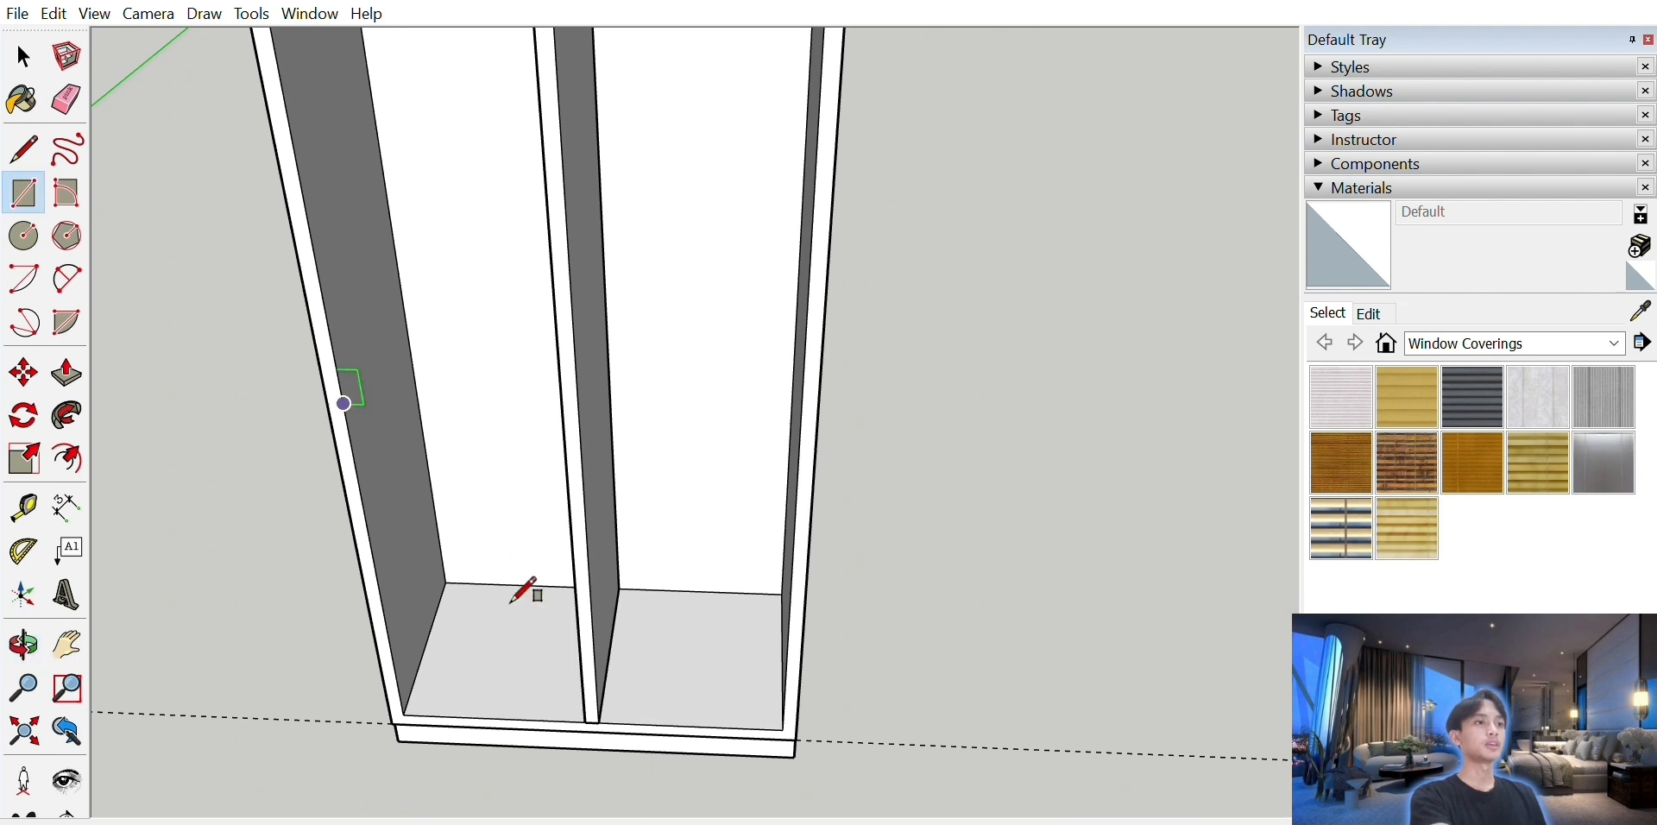
{"action": "left_click", "coordinate": [619, 589]}
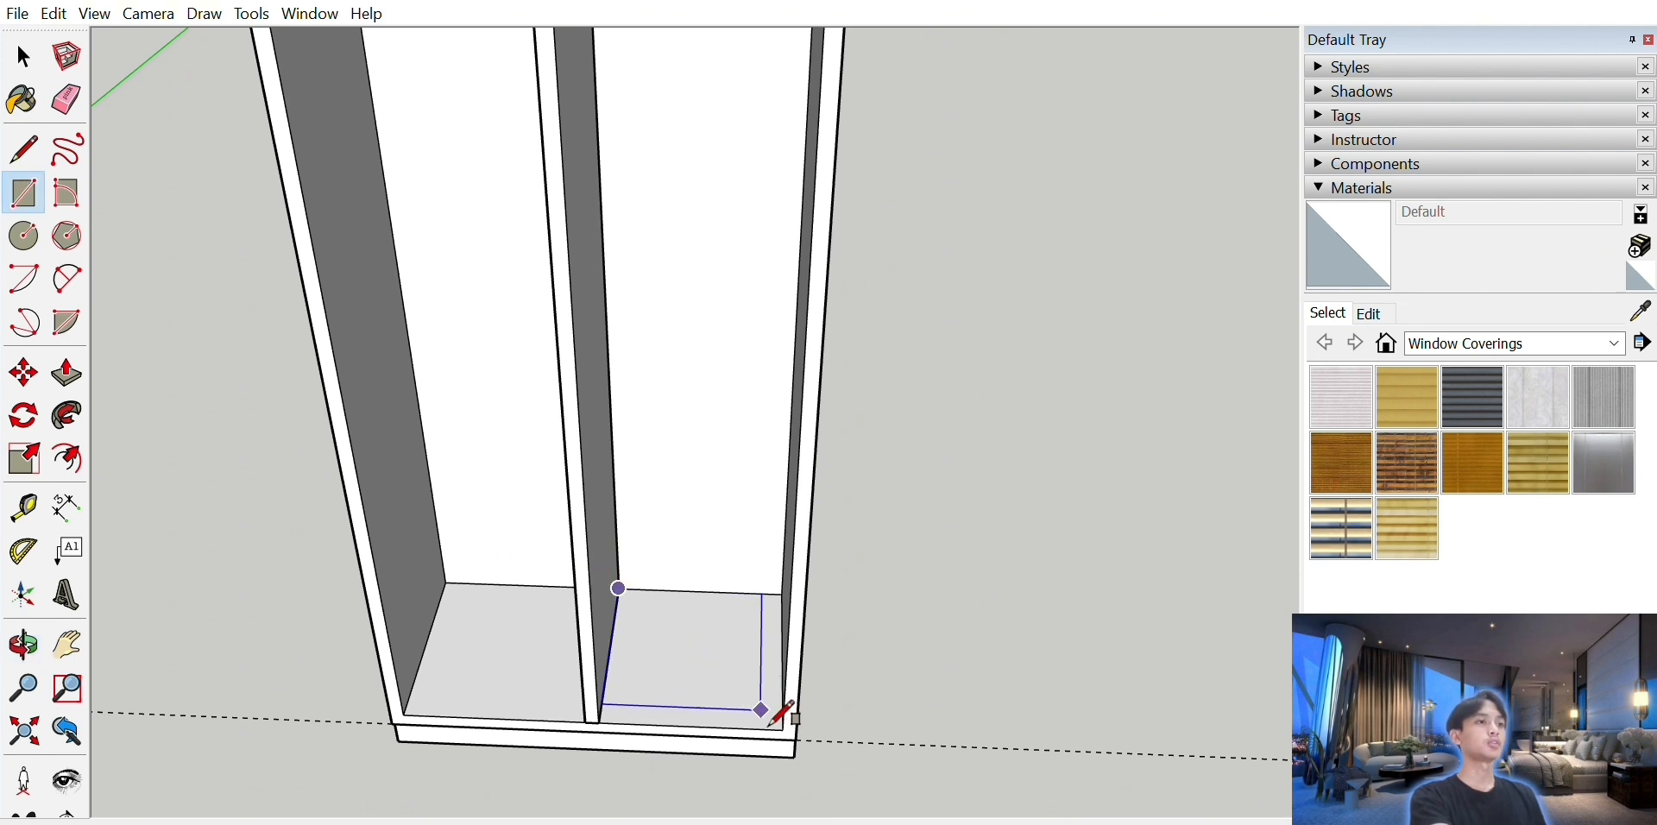
{"action": "left_click", "coordinate": [783, 730]}
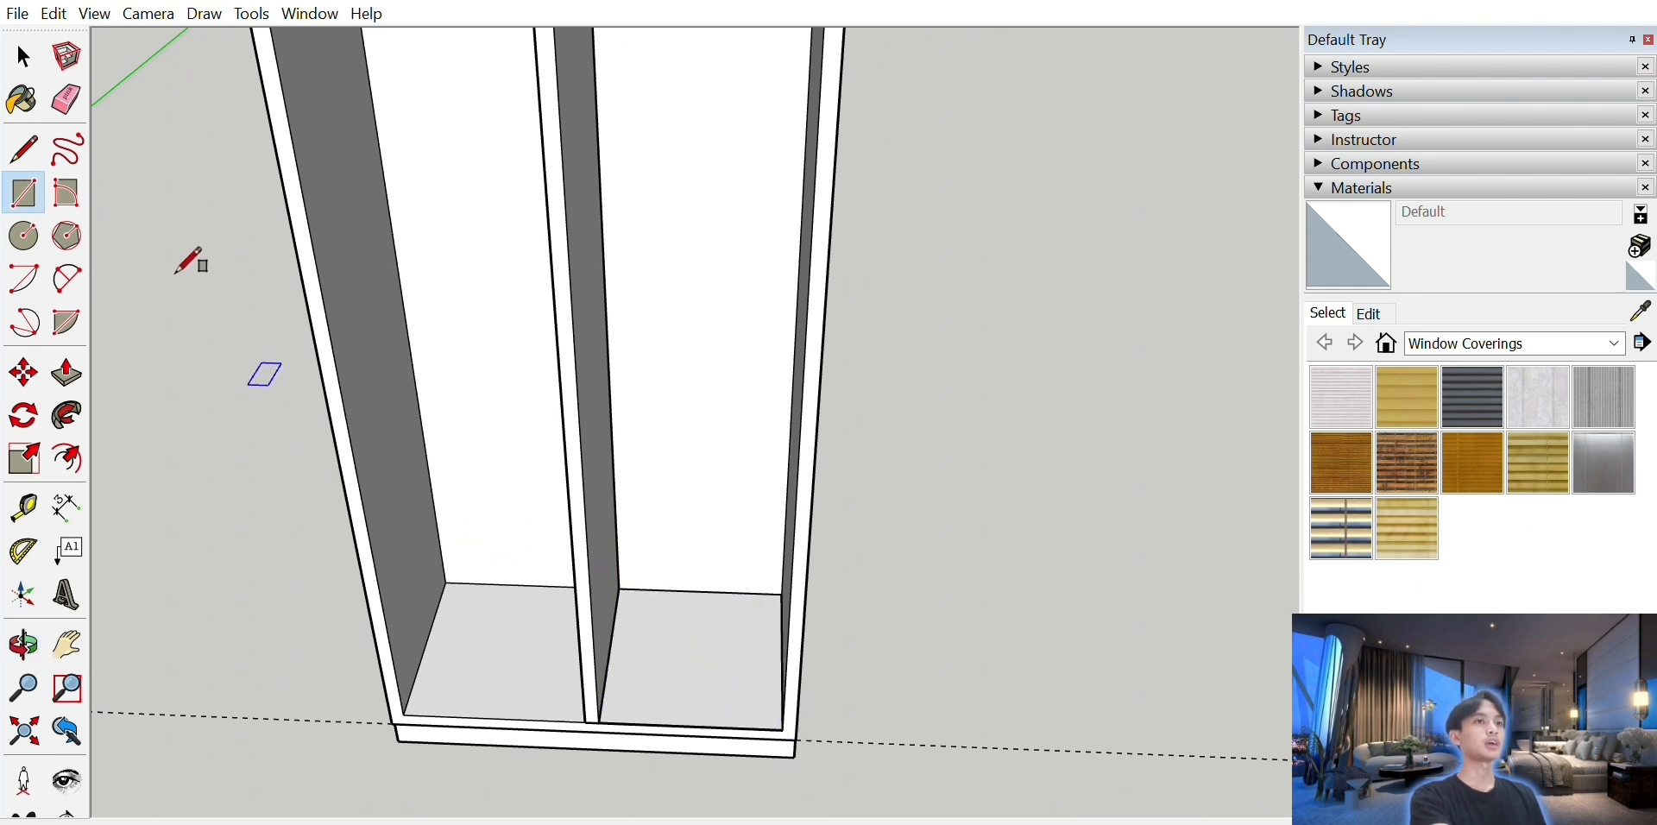
- Push/Pull the floor rectangle in the right compartment slightly upward into a thin shelf panel
{"action": "left_click", "coordinate": [67, 373]}
{"action": "left_click", "coordinate": [724, 610]}
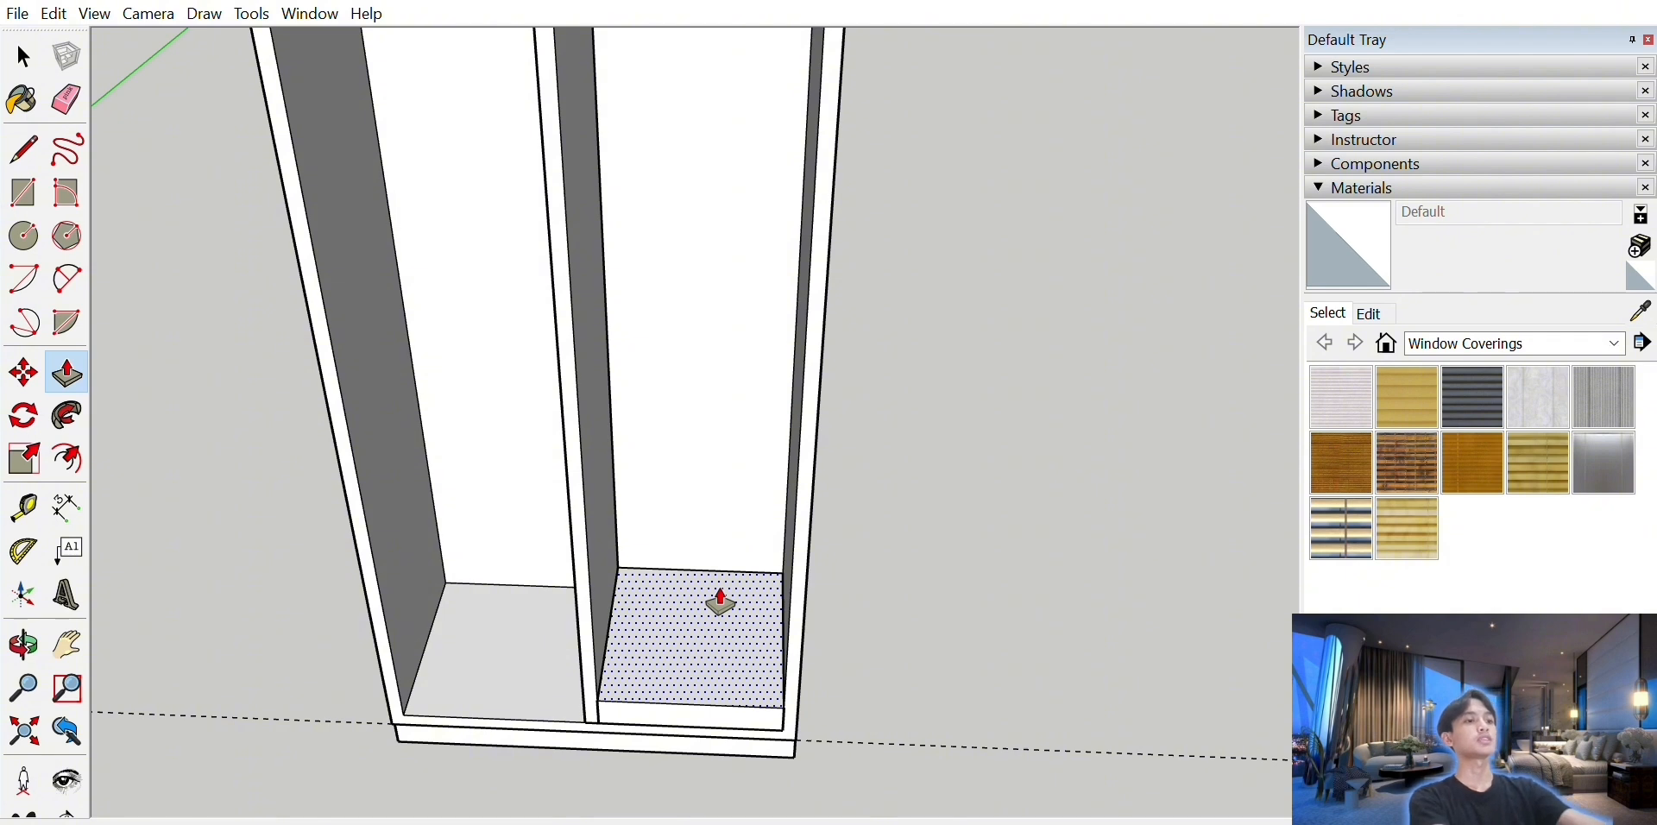
{"action": "left_click", "coordinate": [721, 603]}
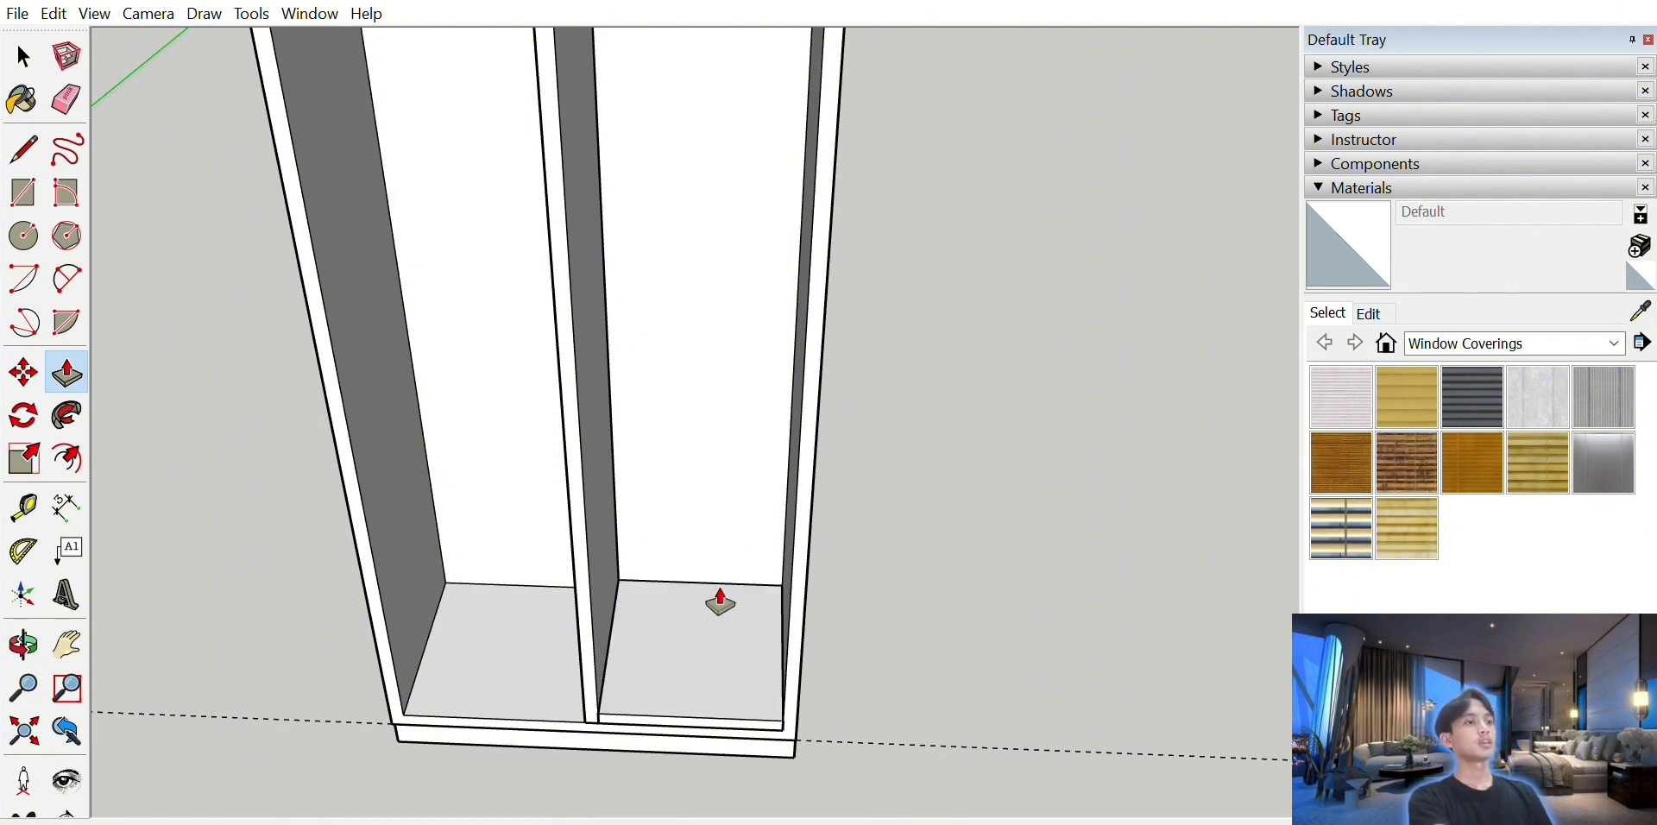
- Group the thin floor panel and copy it straight up twice as two evenly spaced shelves in the right compartment
{"action": "left_click", "coordinate": [24, 57]}
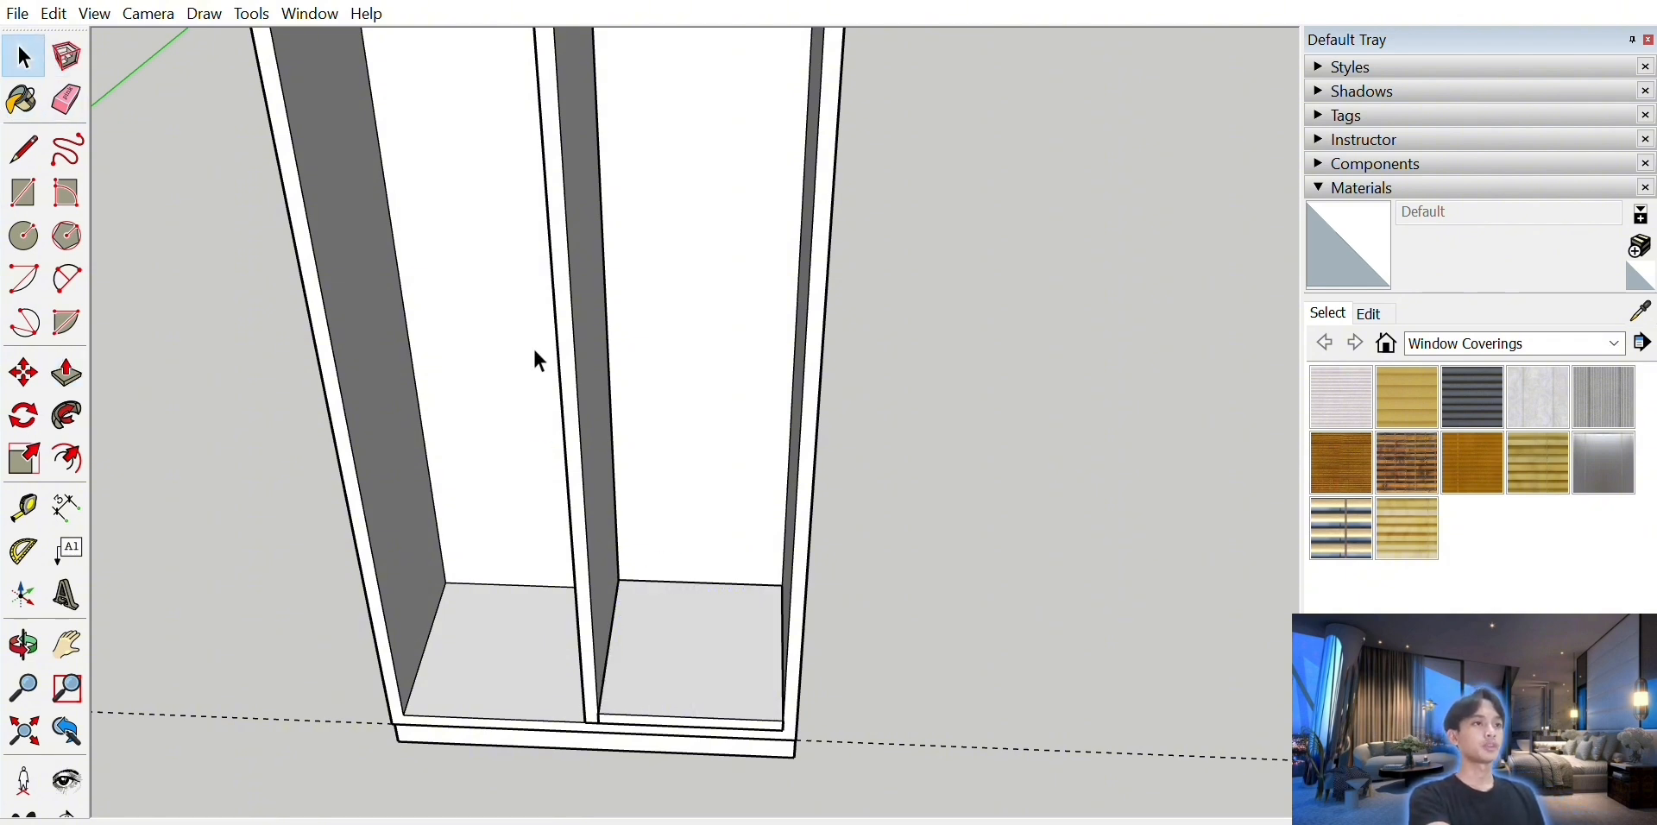
{"action": "left_click", "coordinate": [701, 663]}
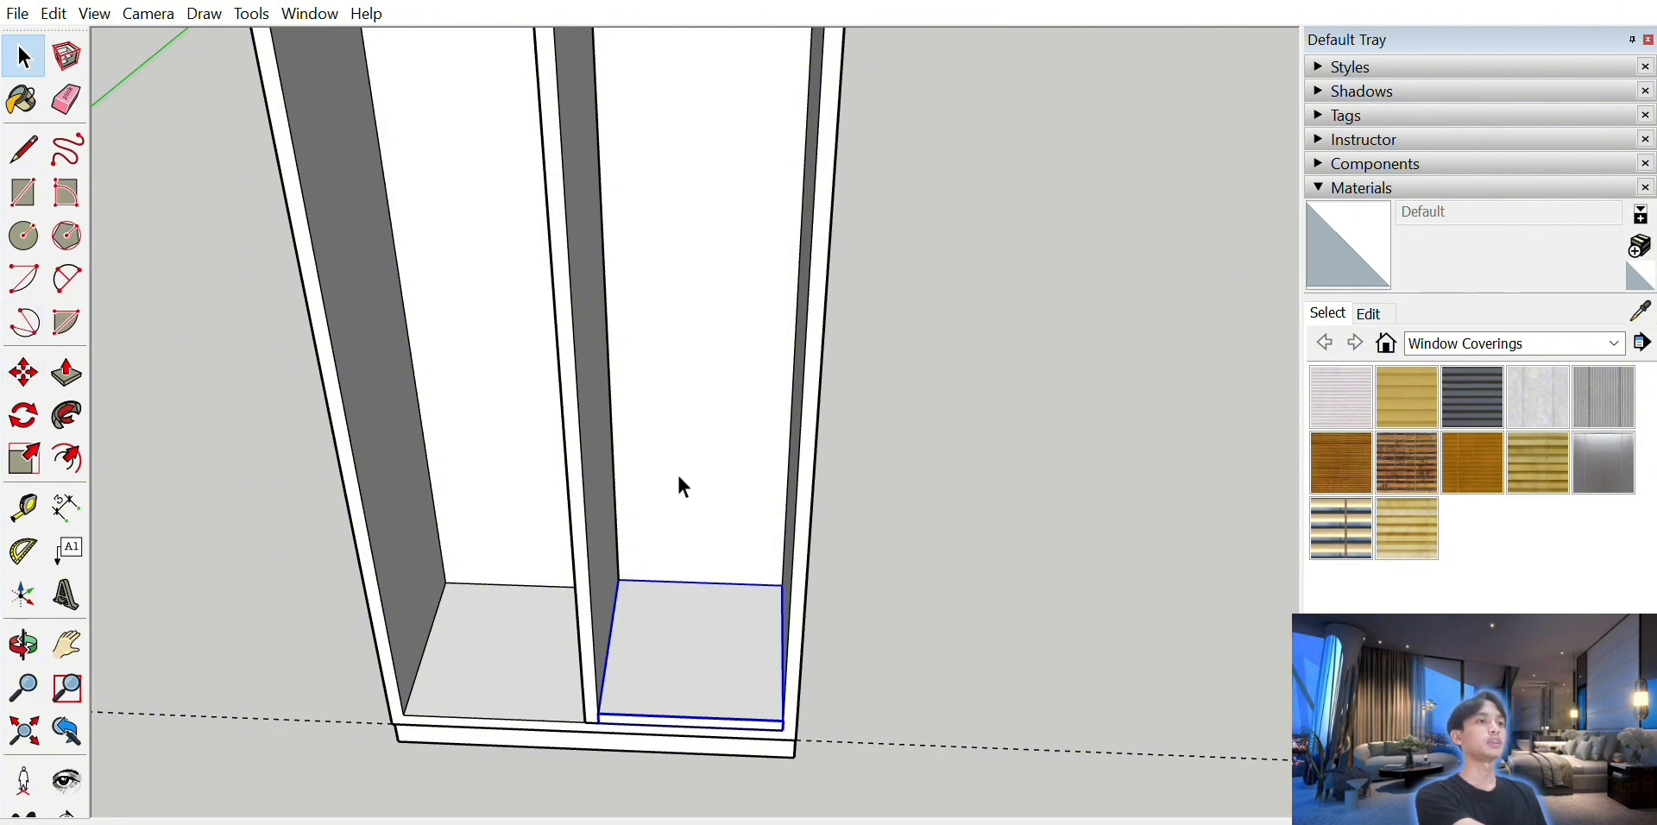
{"action": "left_click", "coordinate": [23, 374]}
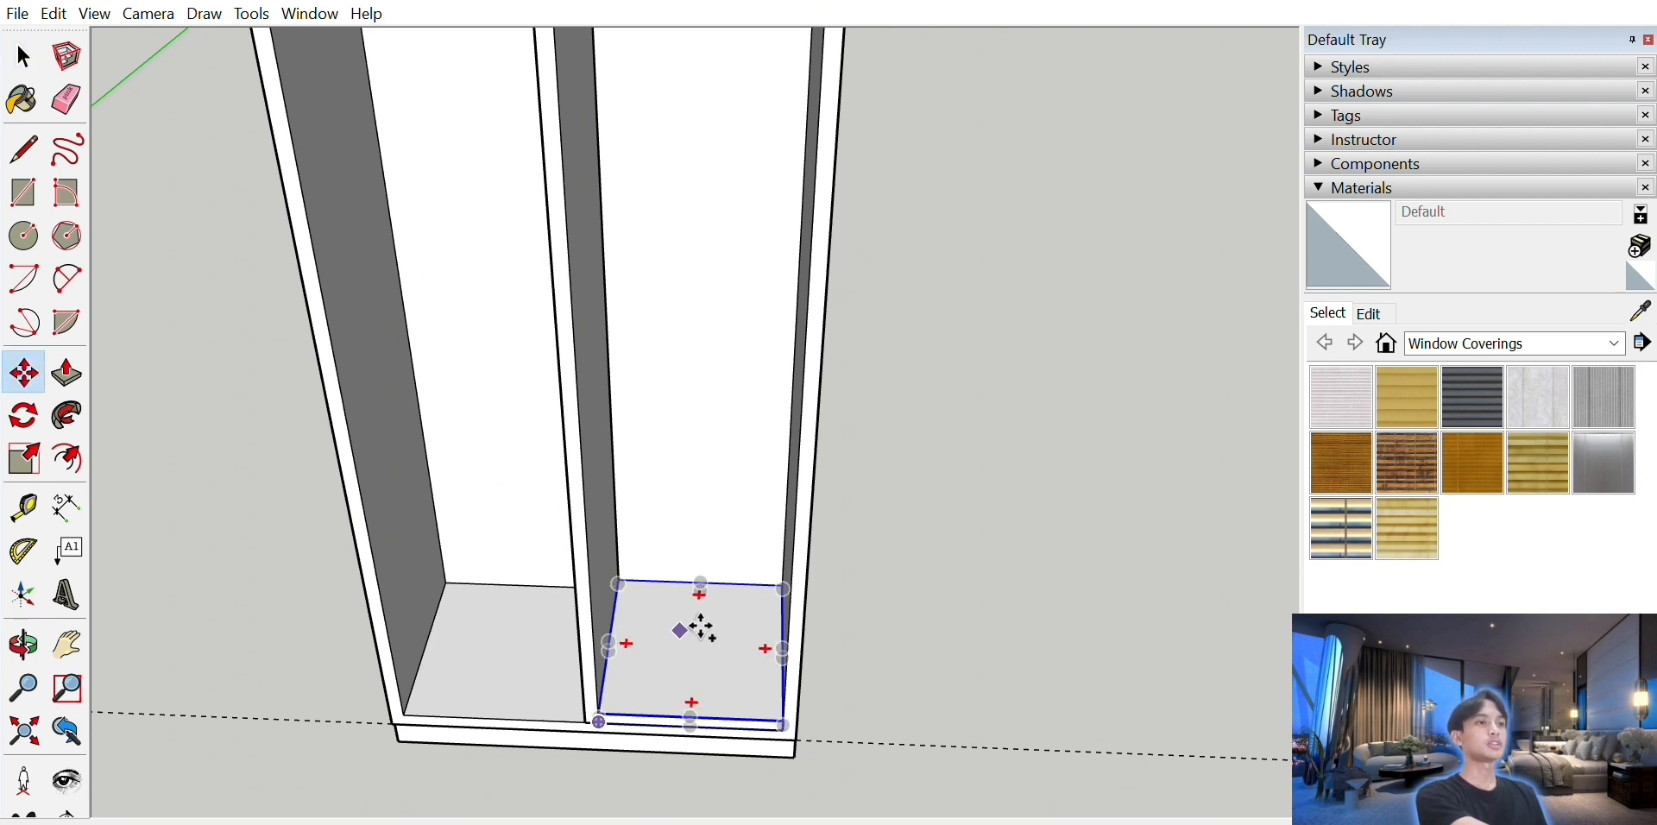
{"action": "left_click", "coordinate": [703, 628]}
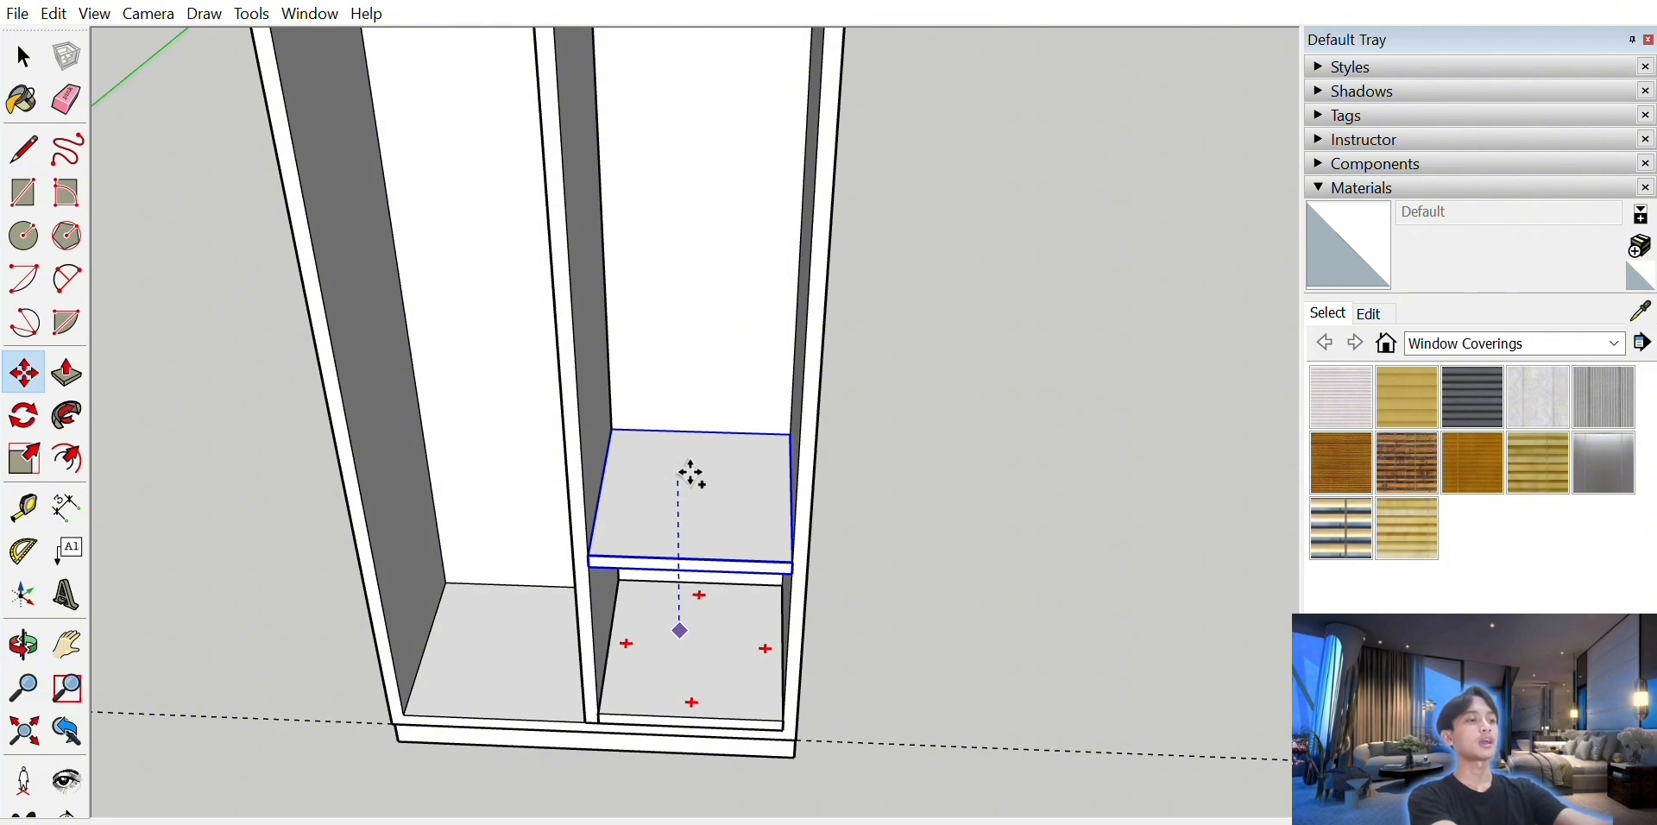
{"action": "key", "text": "Return"}
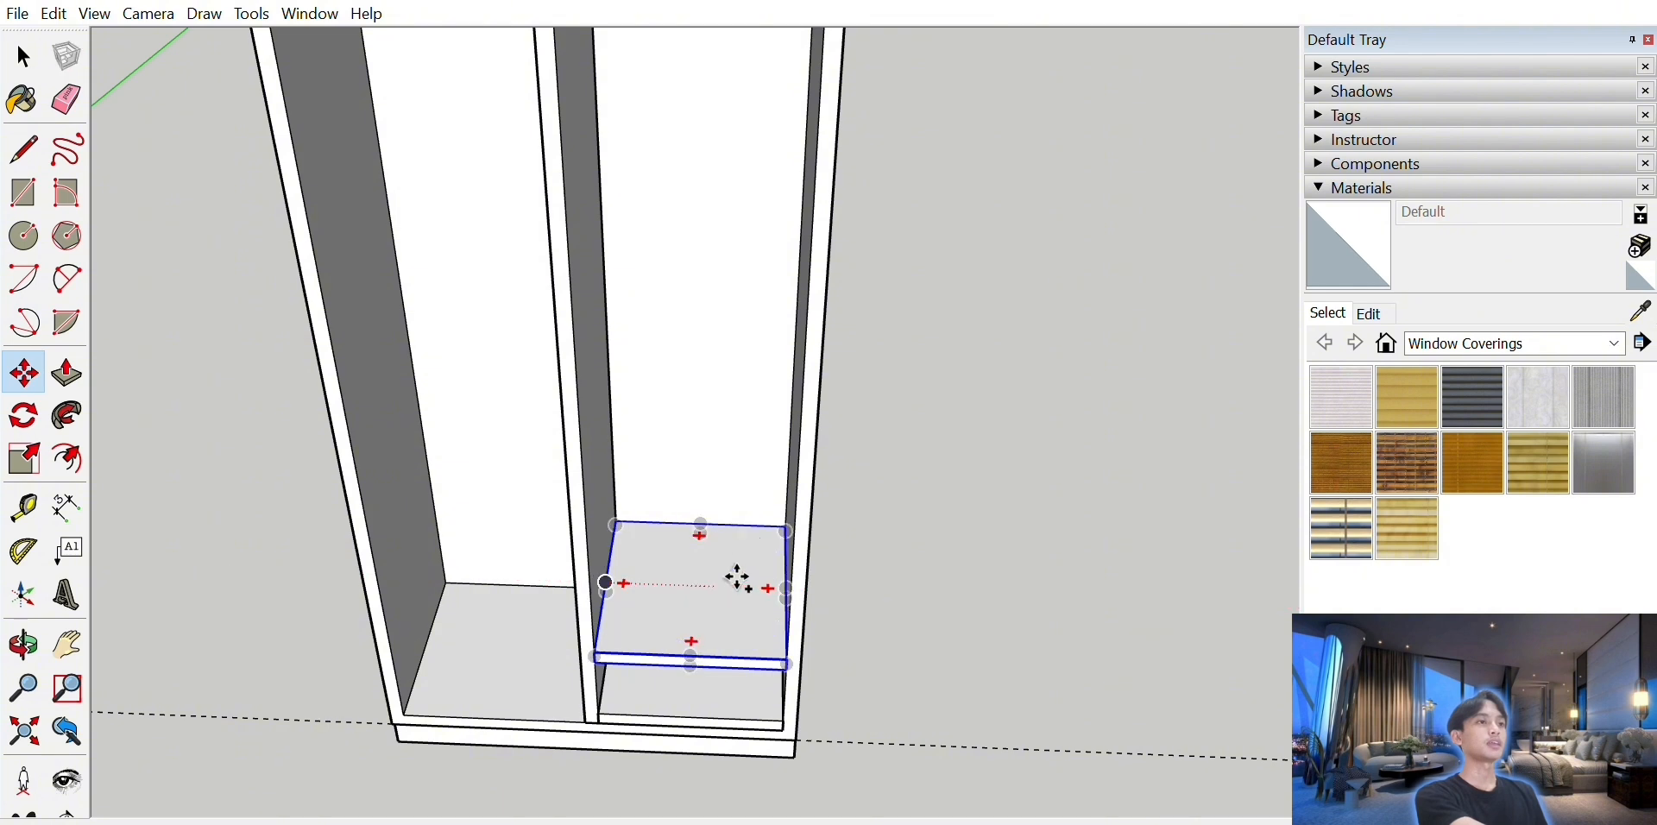
{"action": "left_click", "coordinate": [736, 510]}
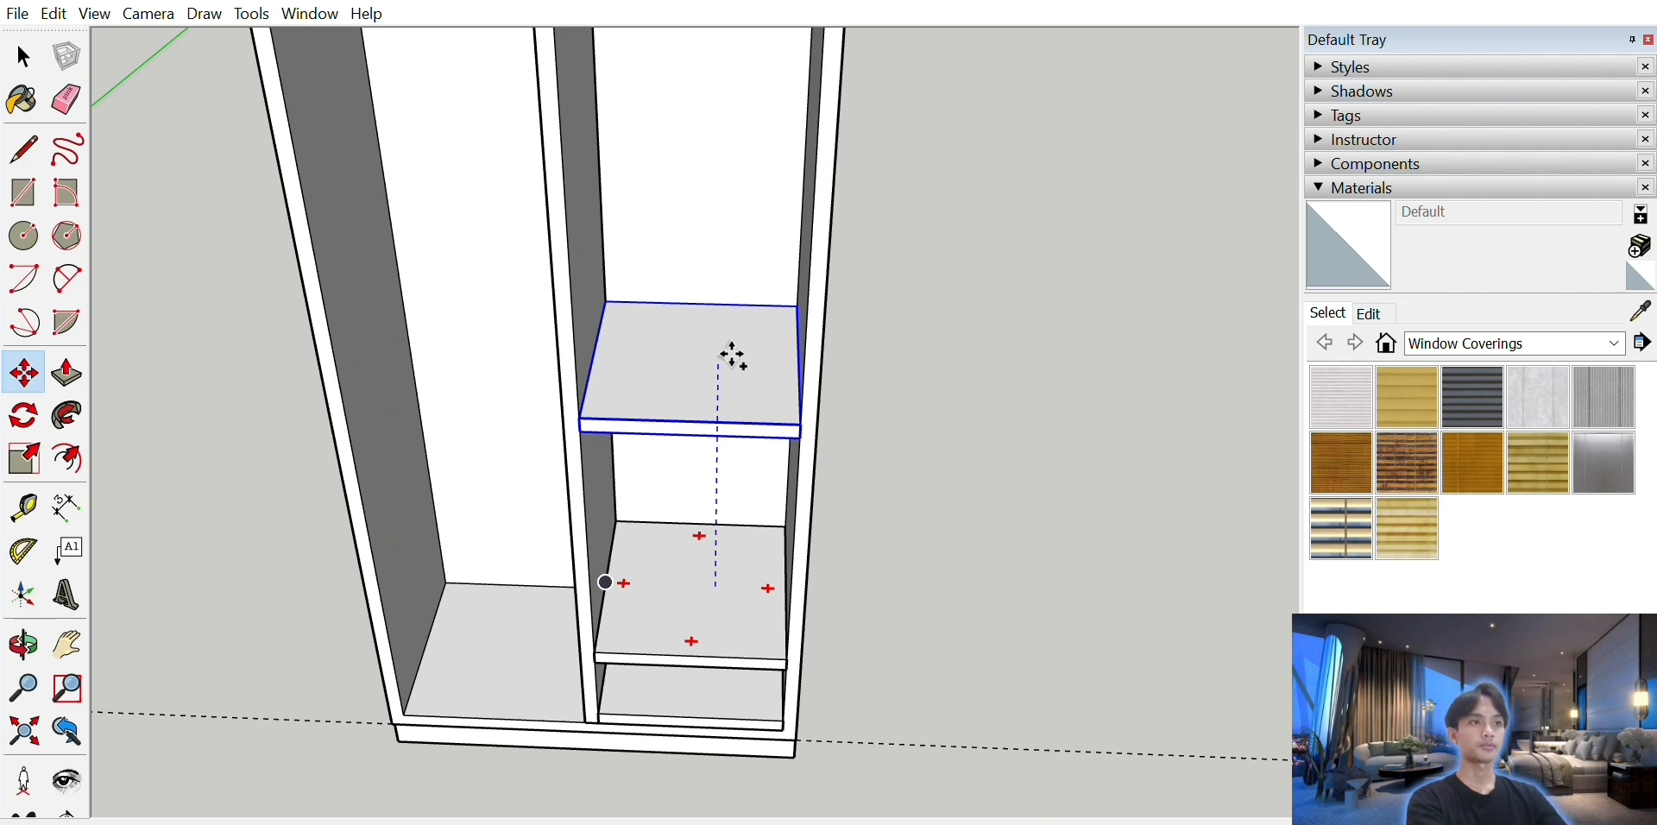
{"action": "key", "text": "Return"}
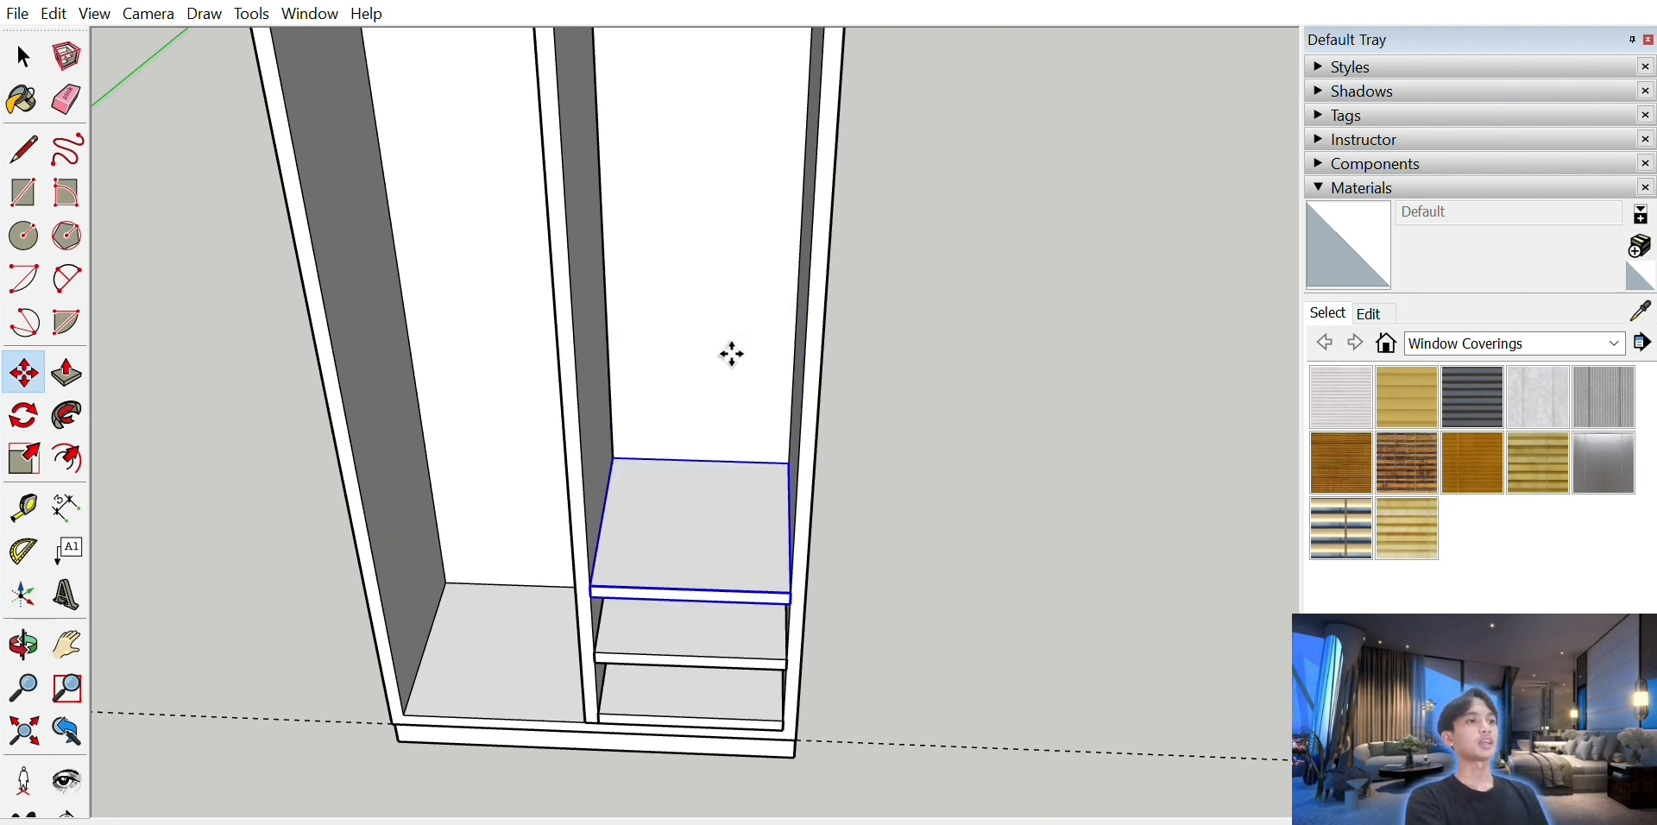
- Group the three shelf panels in the right compartment together and clear the selection
{"action": "left_click", "coordinate": [24, 645]}
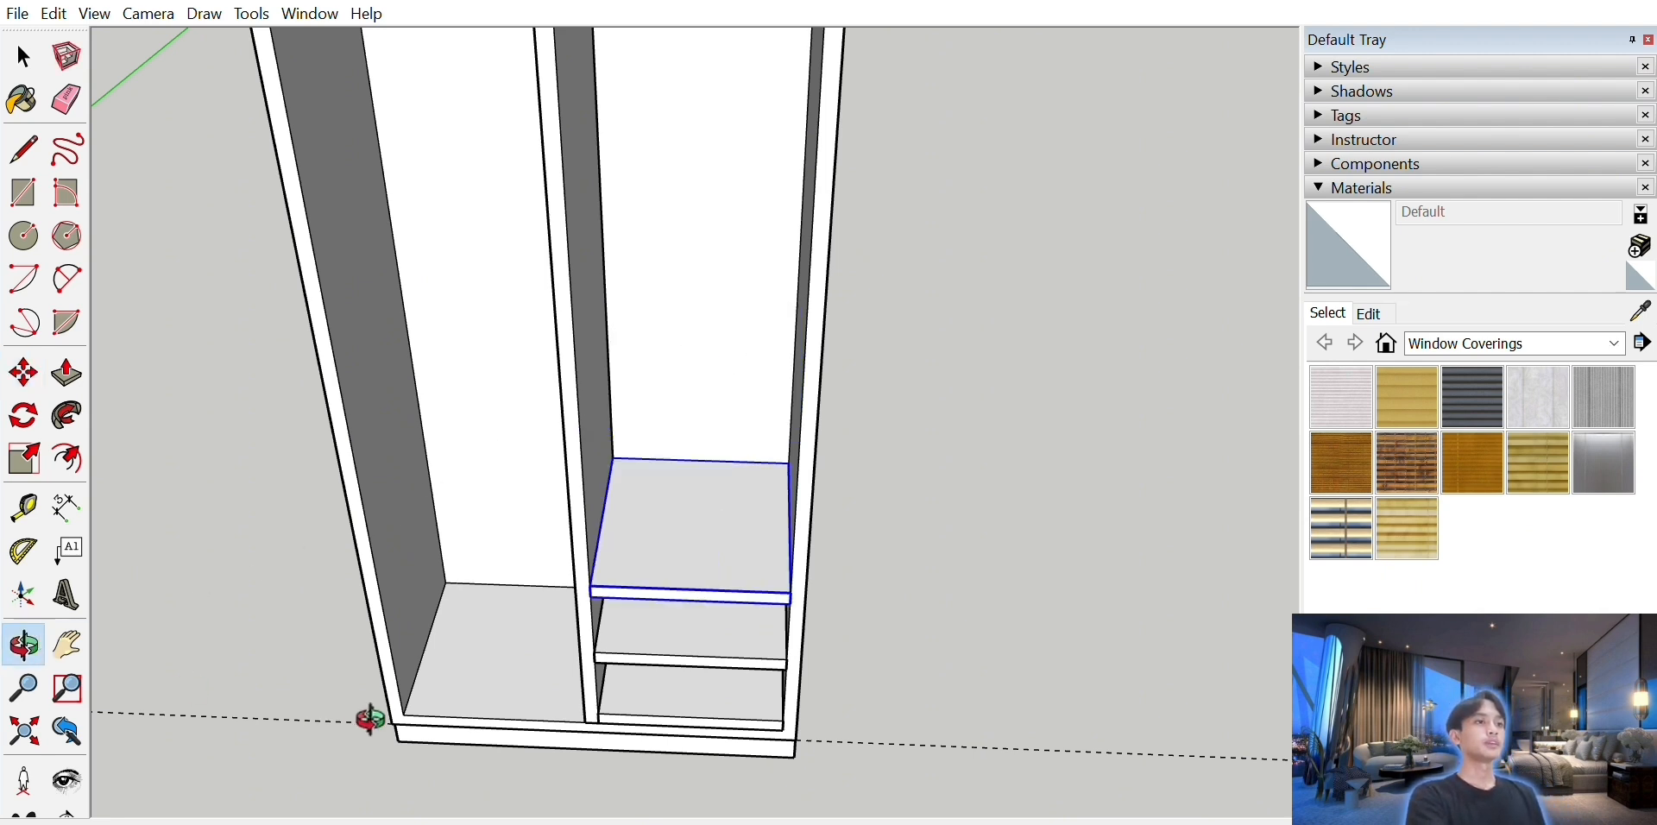
{"action": "left_click_drag", "start_coordinate": [366, 717], "coordinate": [385, 578]}
{"action": "scroll", "coordinate": [552, 501], "scroll_direction": "up", "scroll_amount": 2}
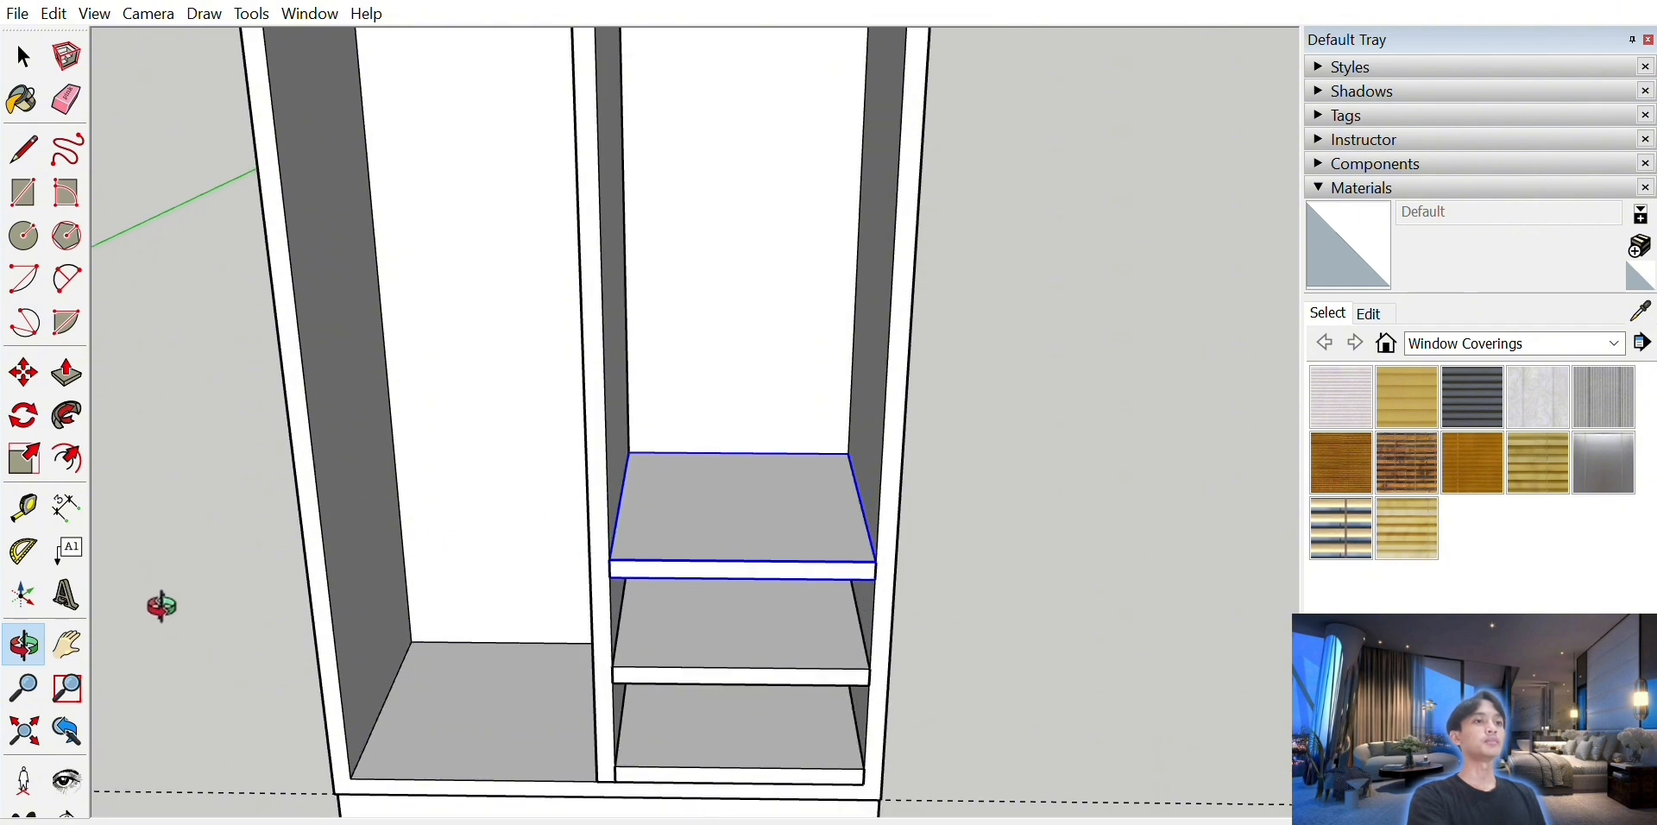
{"action": "left_click_drag", "start_coordinate": [465, 742], "coordinate": [453, 677]}
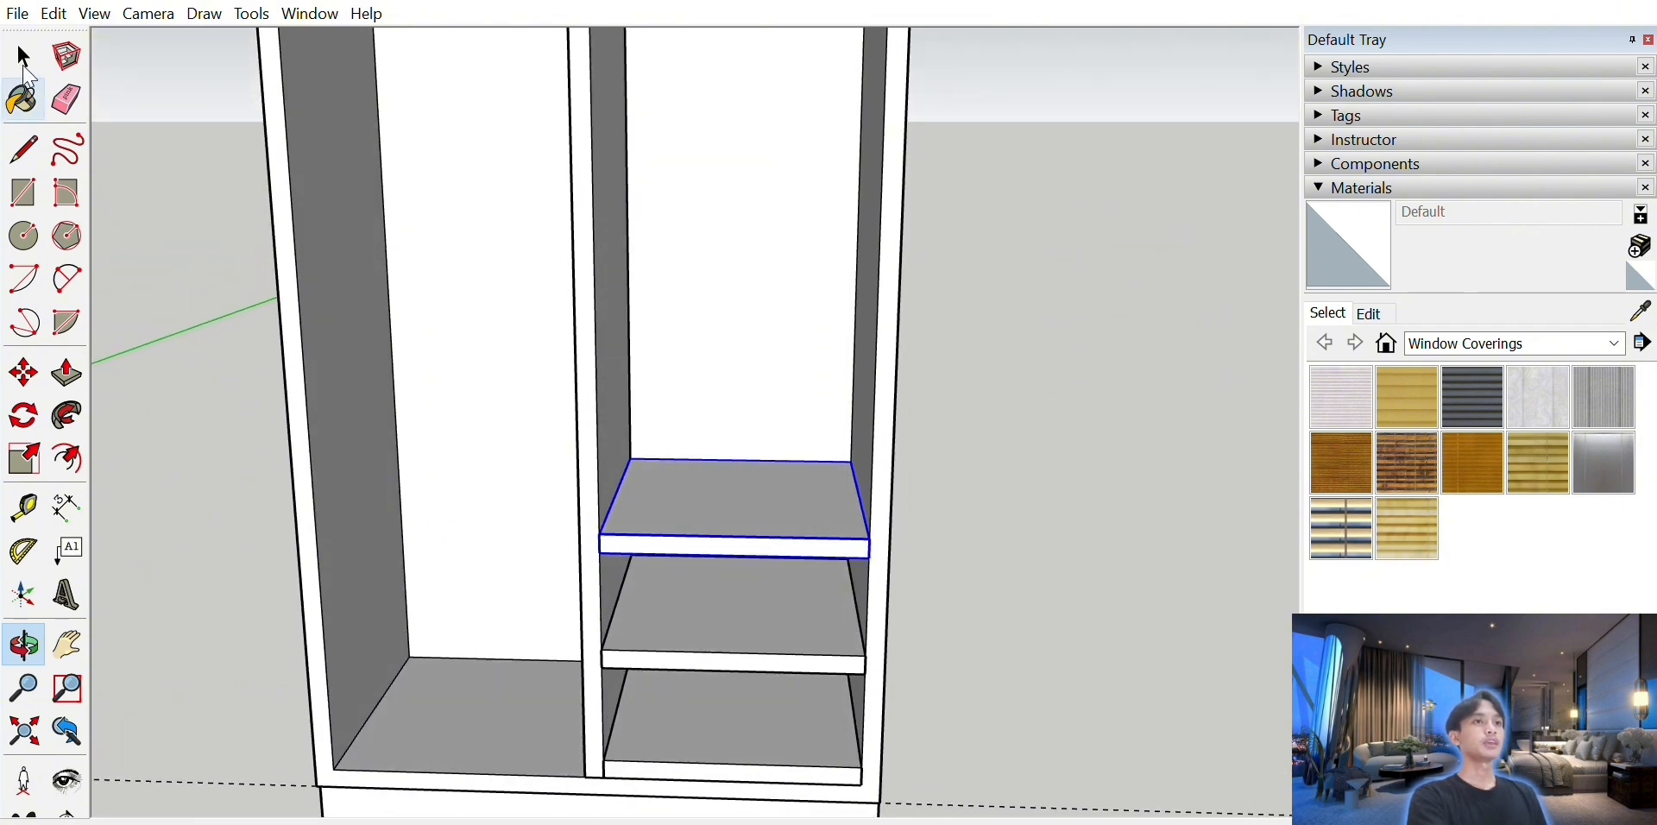
{"action": "left_click", "coordinate": [24, 57]}
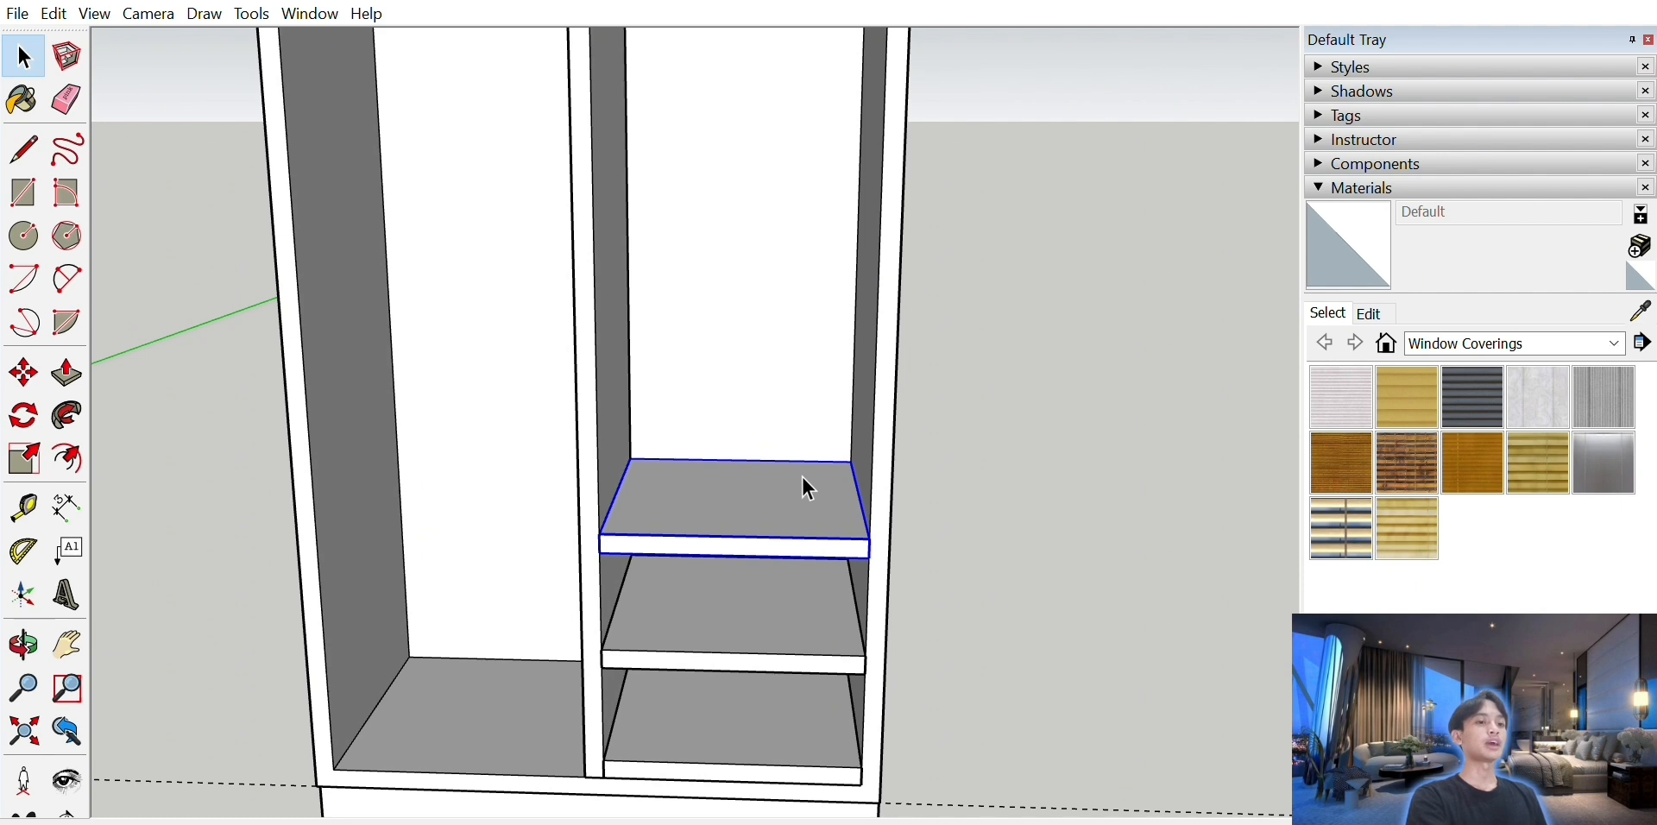
{"action": "left_click", "coordinate": [732, 613], "text": "shift"}
{"action": "left_click", "coordinate": [736, 725], "text": "shift"}
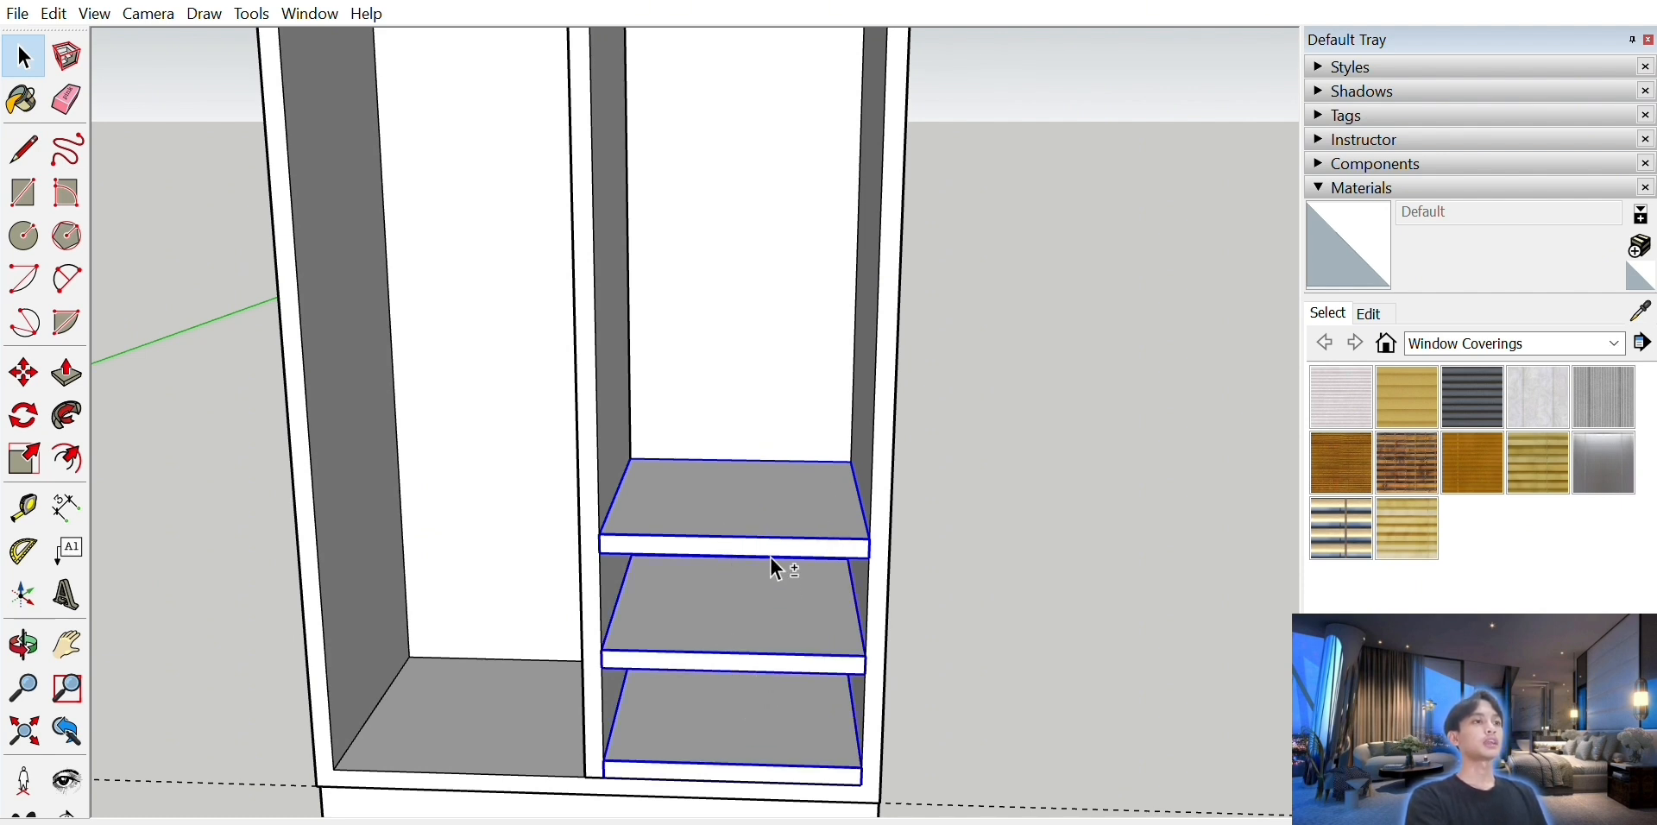
{"action": "left_click", "coordinate": [819, 361]}
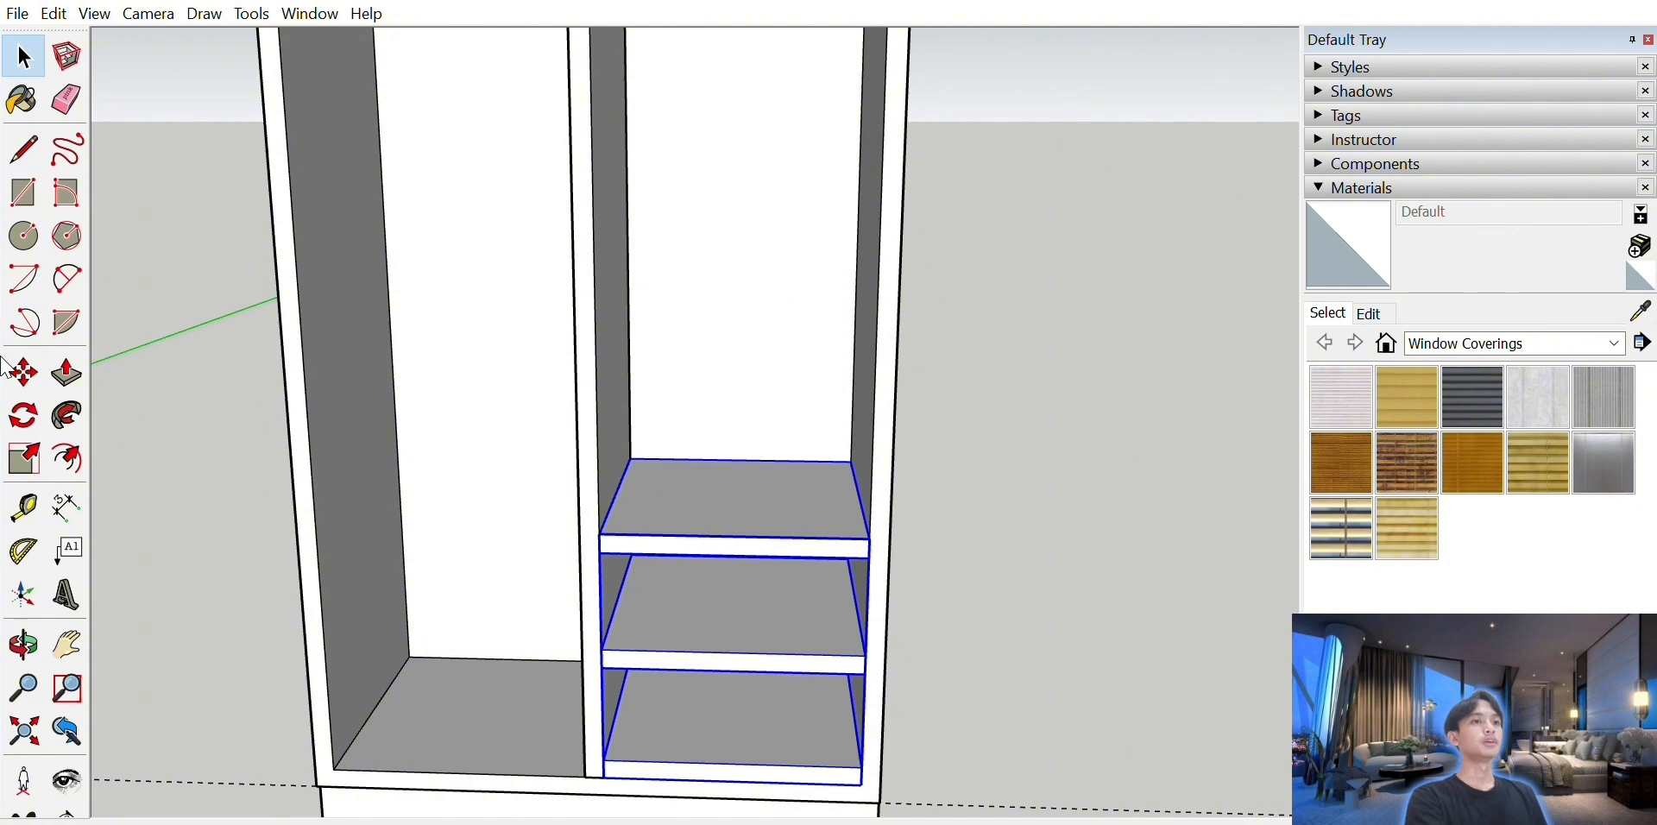
{"action": "left_click", "coordinate": [1044, 416]}
- Draw a rectangle closing the front opening between the upper and middle shelves, from corner to opposite corner
{"action": "left_click", "coordinate": [23, 645]}
{"action": "left_click_drag", "start_coordinate": [403, 707], "coordinate": [407, 588]}
{"action": "scroll", "coordinate": [675, 509], "scroll_direction": "up", "scroll_amount": 3}
{"action": "left_click_drag", "start_coordinate": [675, 509], "coordinate": [439, 569]}
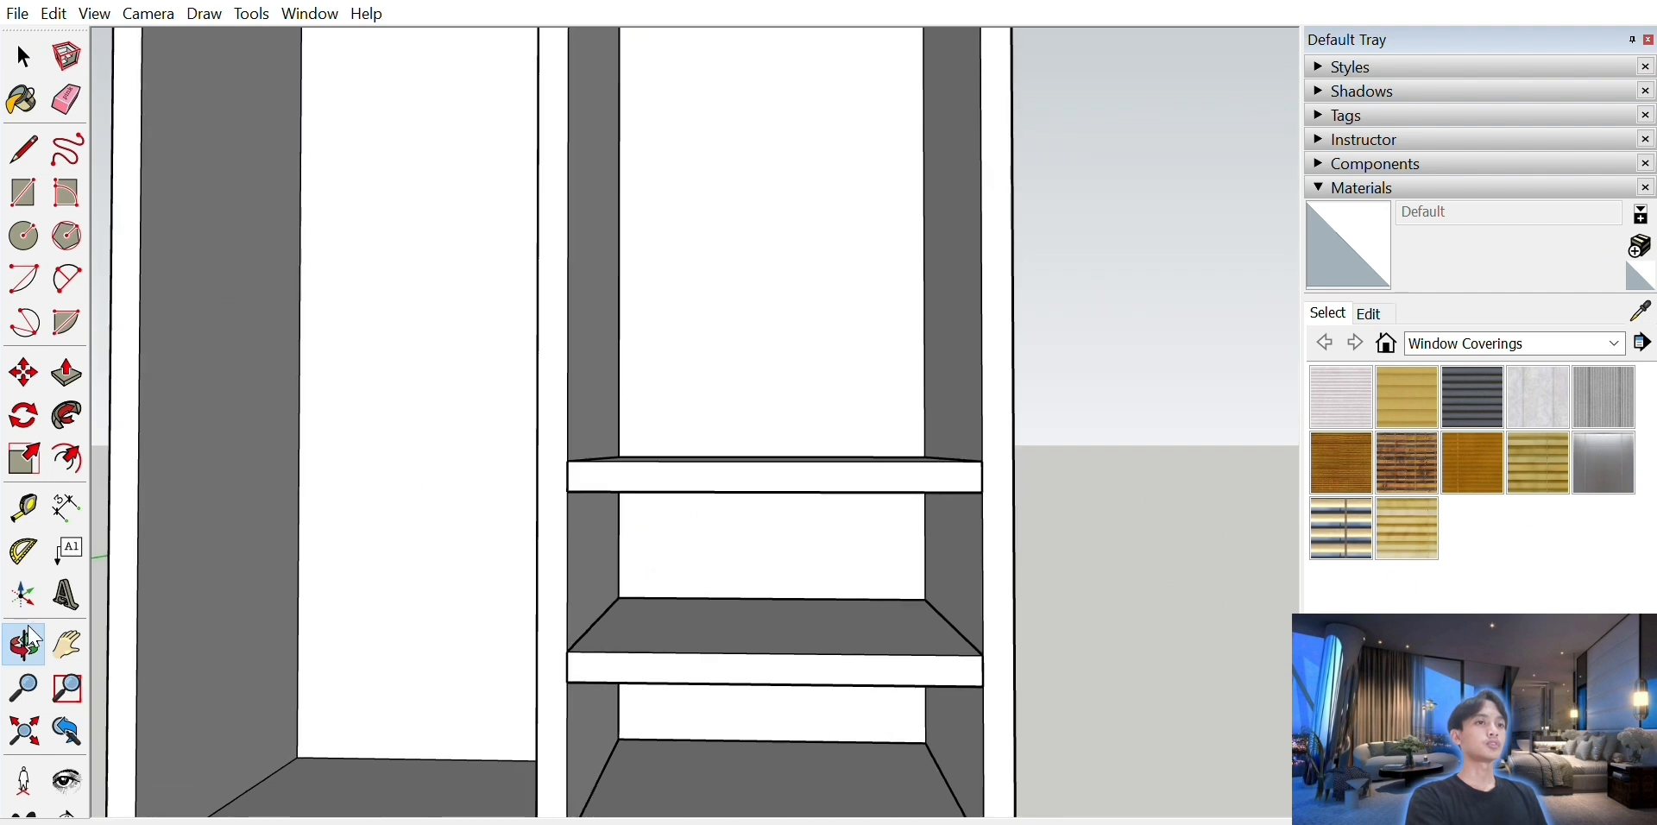
{"action": "key", "text": "h"}
{"action": "left_click_drag", "start_coordinate": [337, 717], "coordinate": [321, 650]}
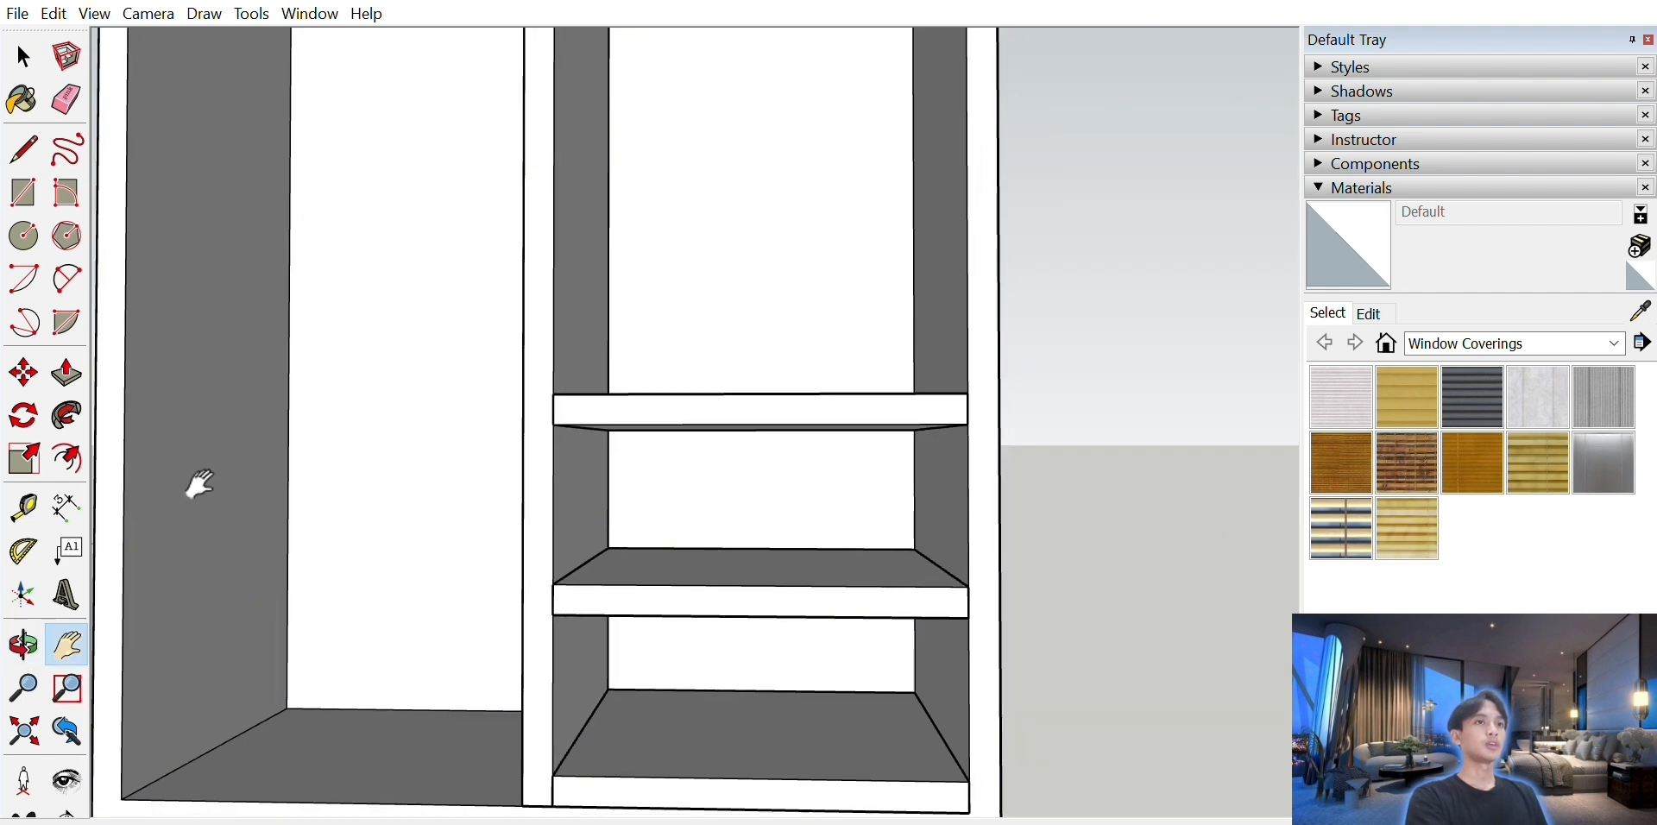
{"action": "left_click", "coordinate": [23, 192]}
{"action": "left_click", "coordinate": [554, 425]}
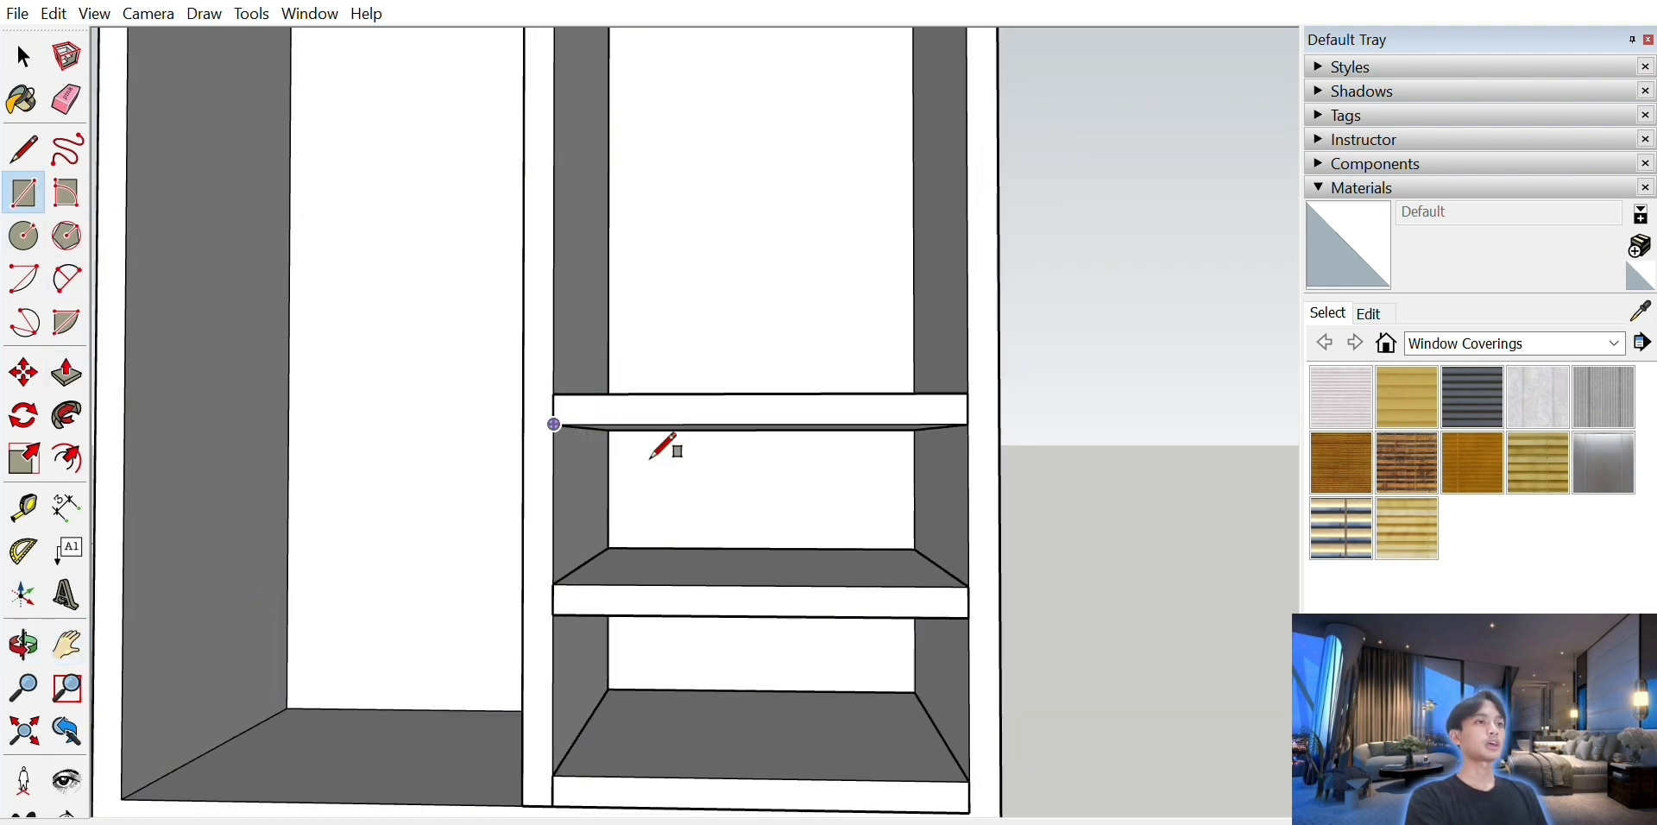
{"action": "left_click", "coordinate": [969, 587]}
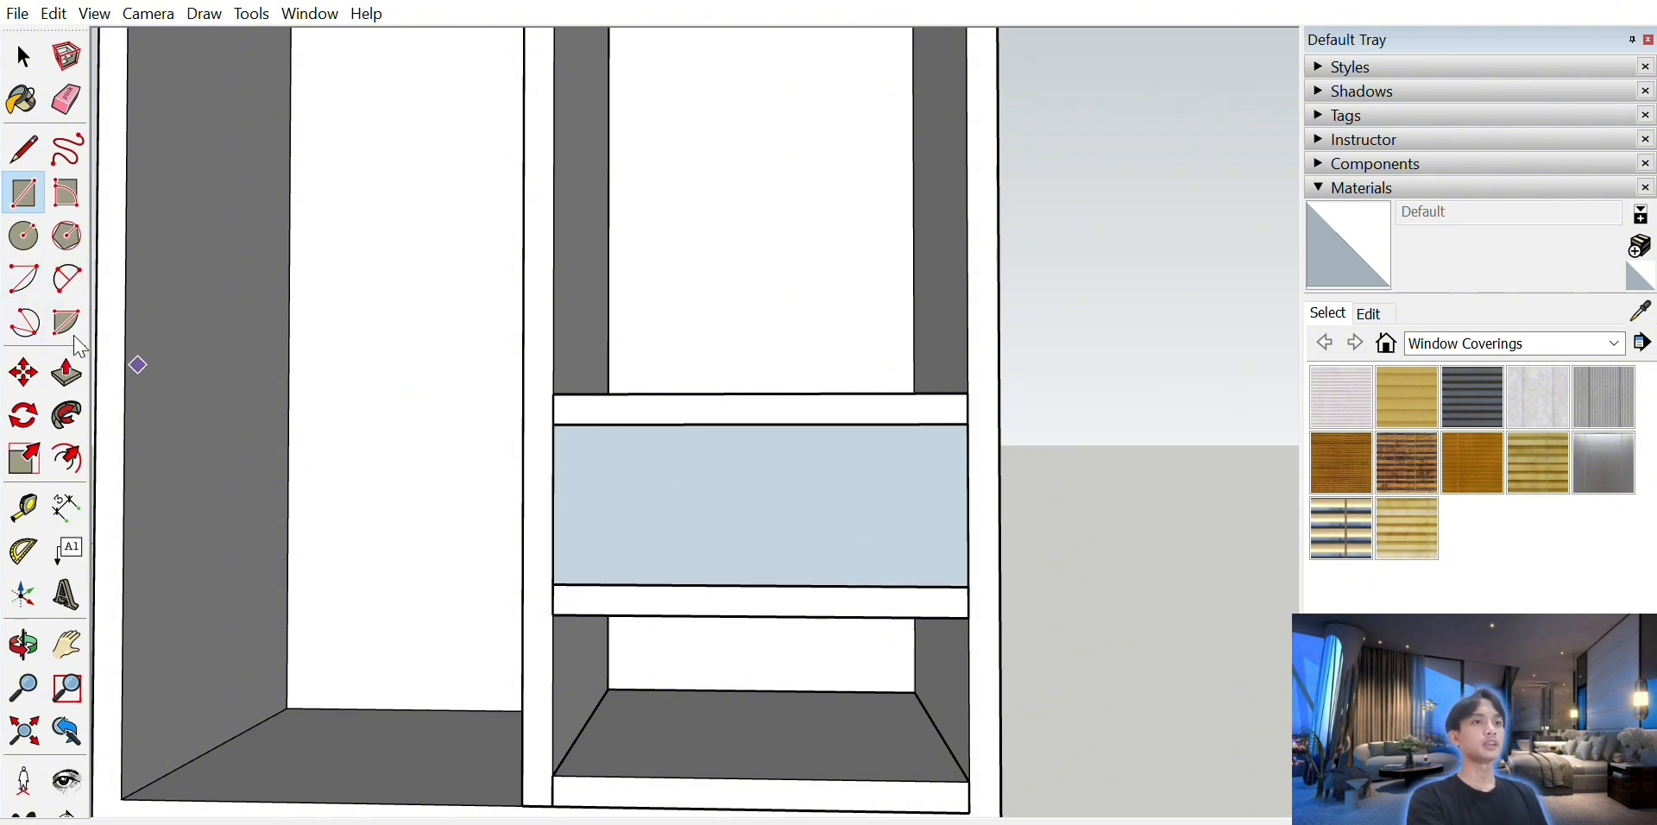
- Push/Pull the rectangle between the two upper shelves slightly forward to form a thin drawer front
{"action": "left_click", "coordinate": [67, 372]}
{"action": "left_click", "coordinate": [772, 514]}
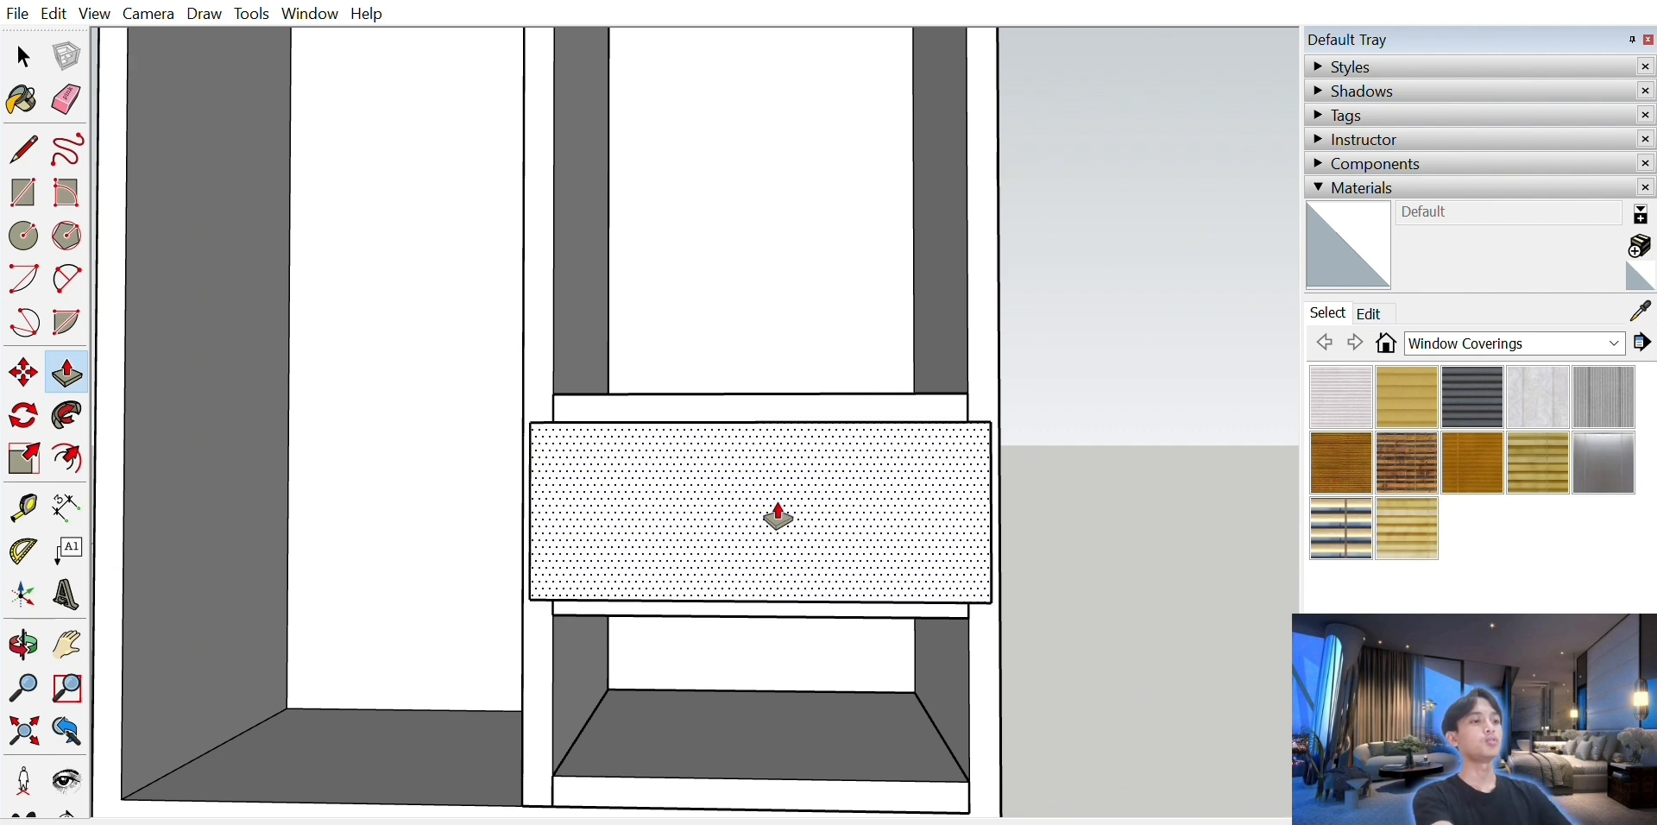
{"action": "key", "text": "Return"}
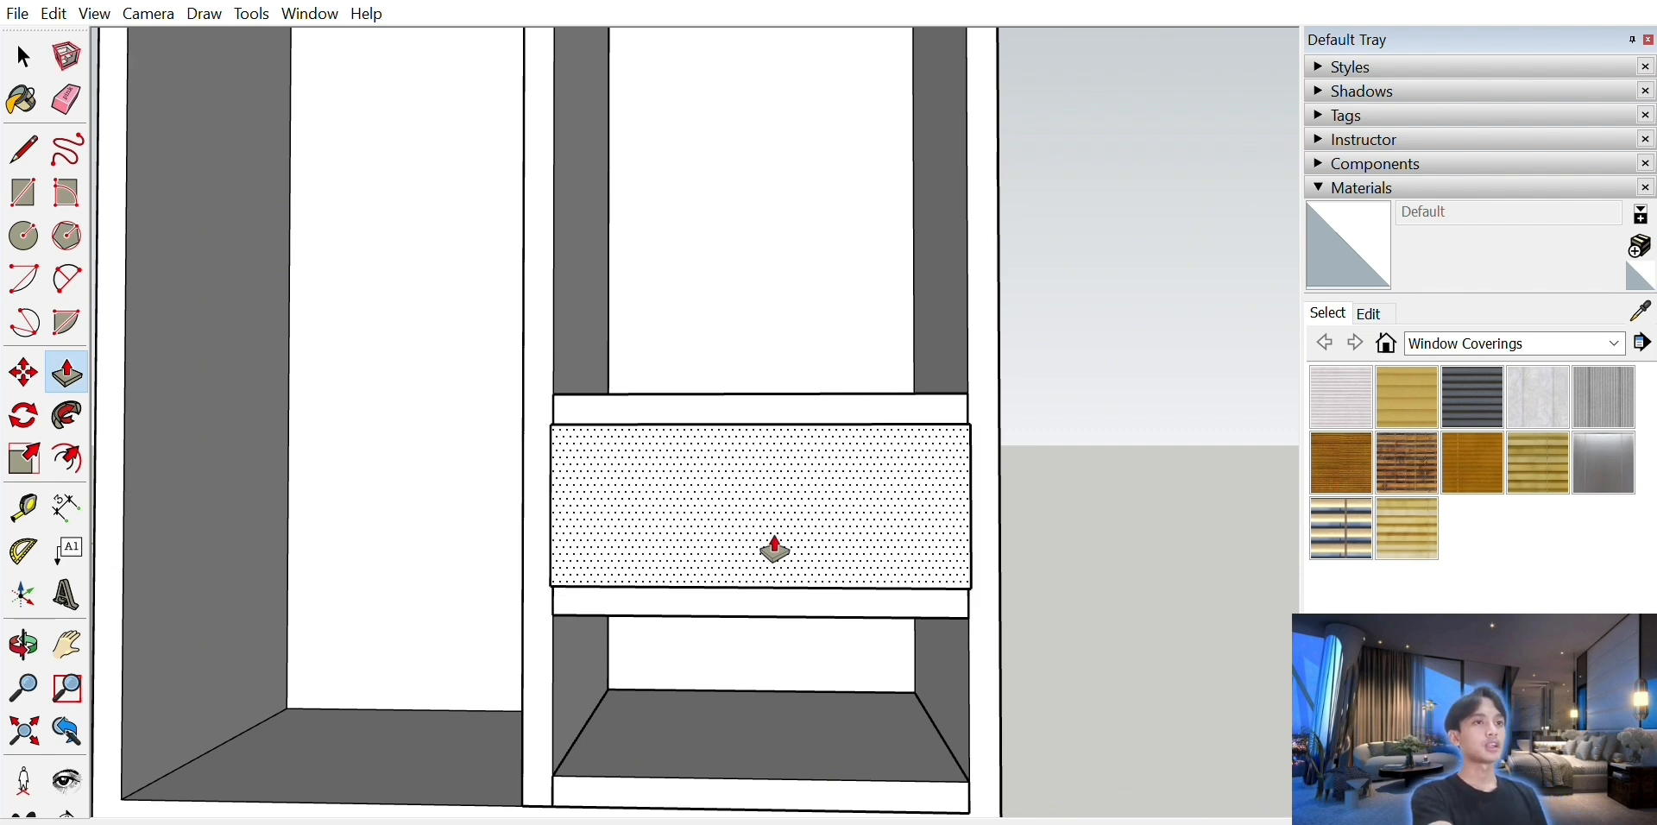
- Draw horizontal and vertical centre lines across the drawer front, connecting the midpoints of its opposite edges
{"action": "left_click", "coordinate": [24, 150]}
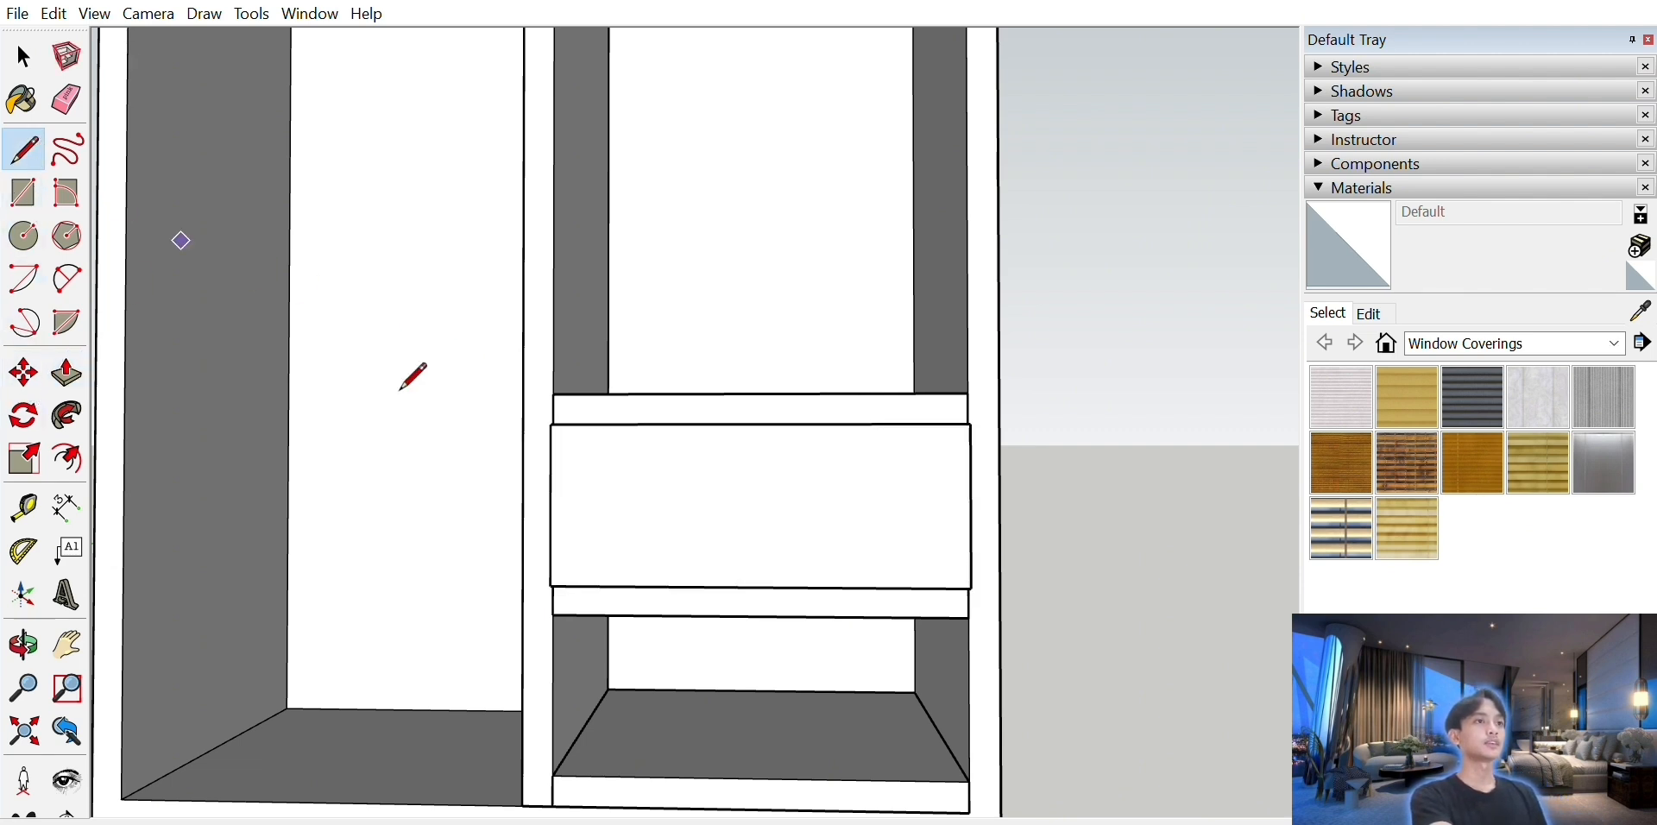
{"action": "left_click", "coordinate": [553, 505]}
{"action": "left_click", "coordinate": [971, 507]}
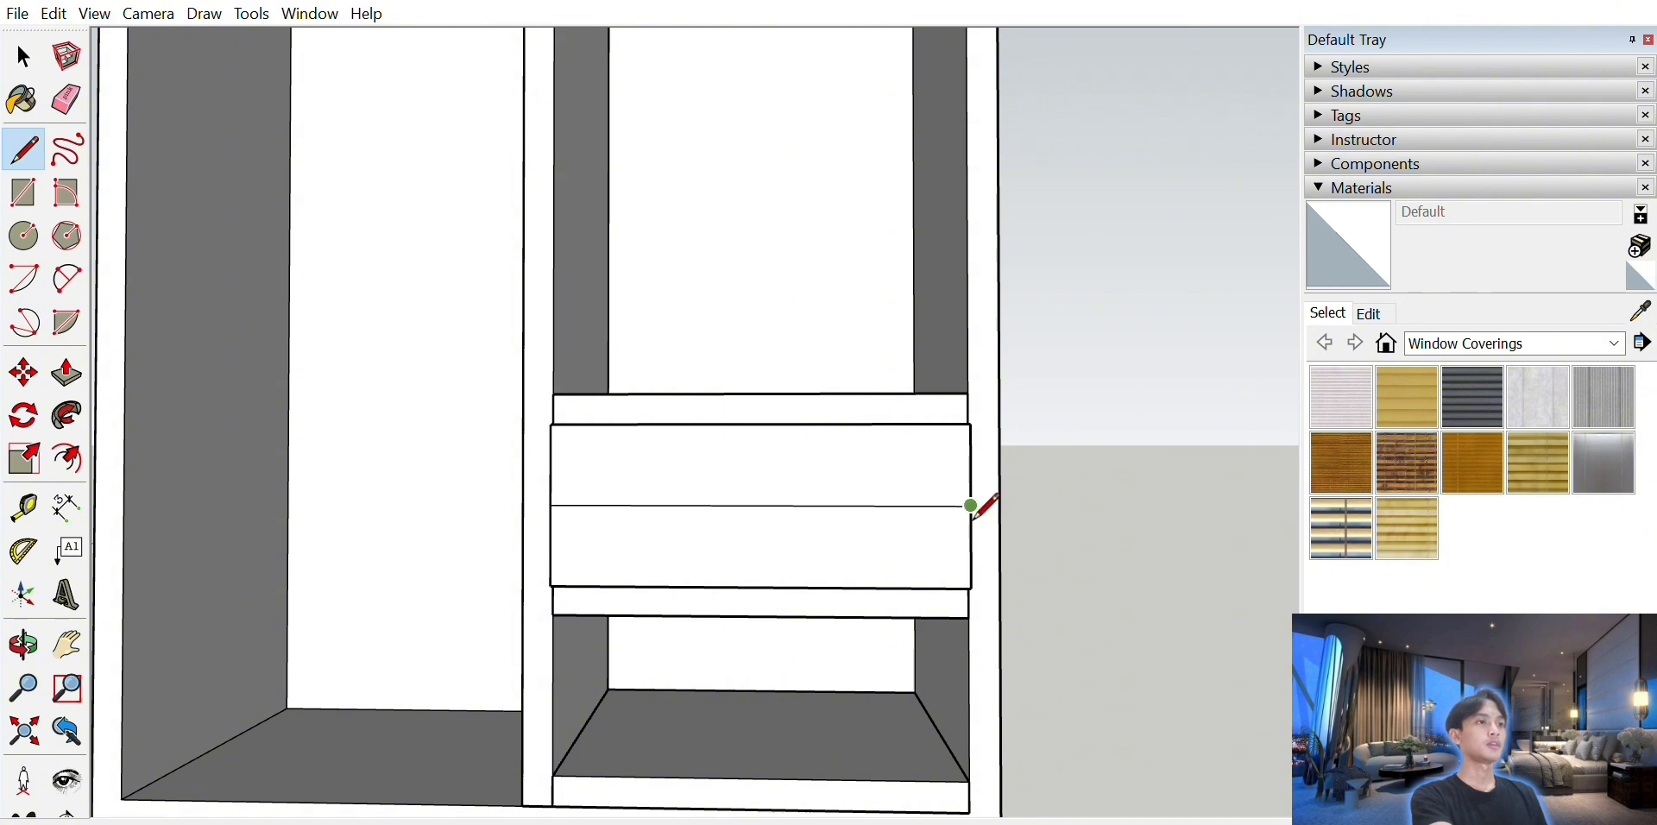
{"action": "left_click", "coordinate": [761, 425]}
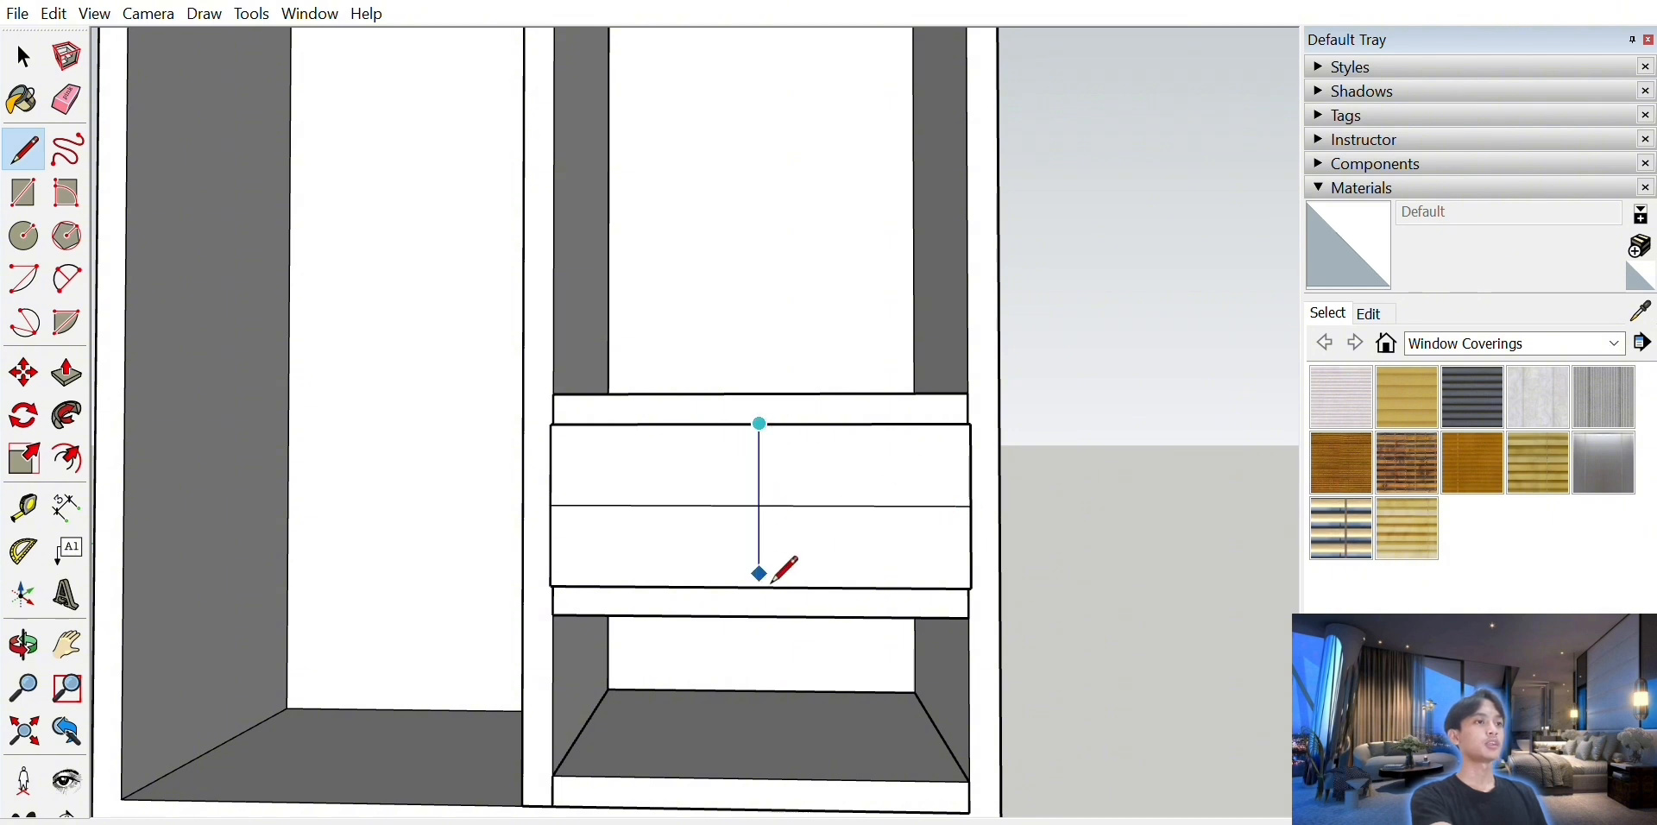
{"action": "left_click", "coordinate": [762, 589]}
{"action": "scroll", "coordinate": [748, 553], "scroll_direction": "up", "scroll_amount": 3}
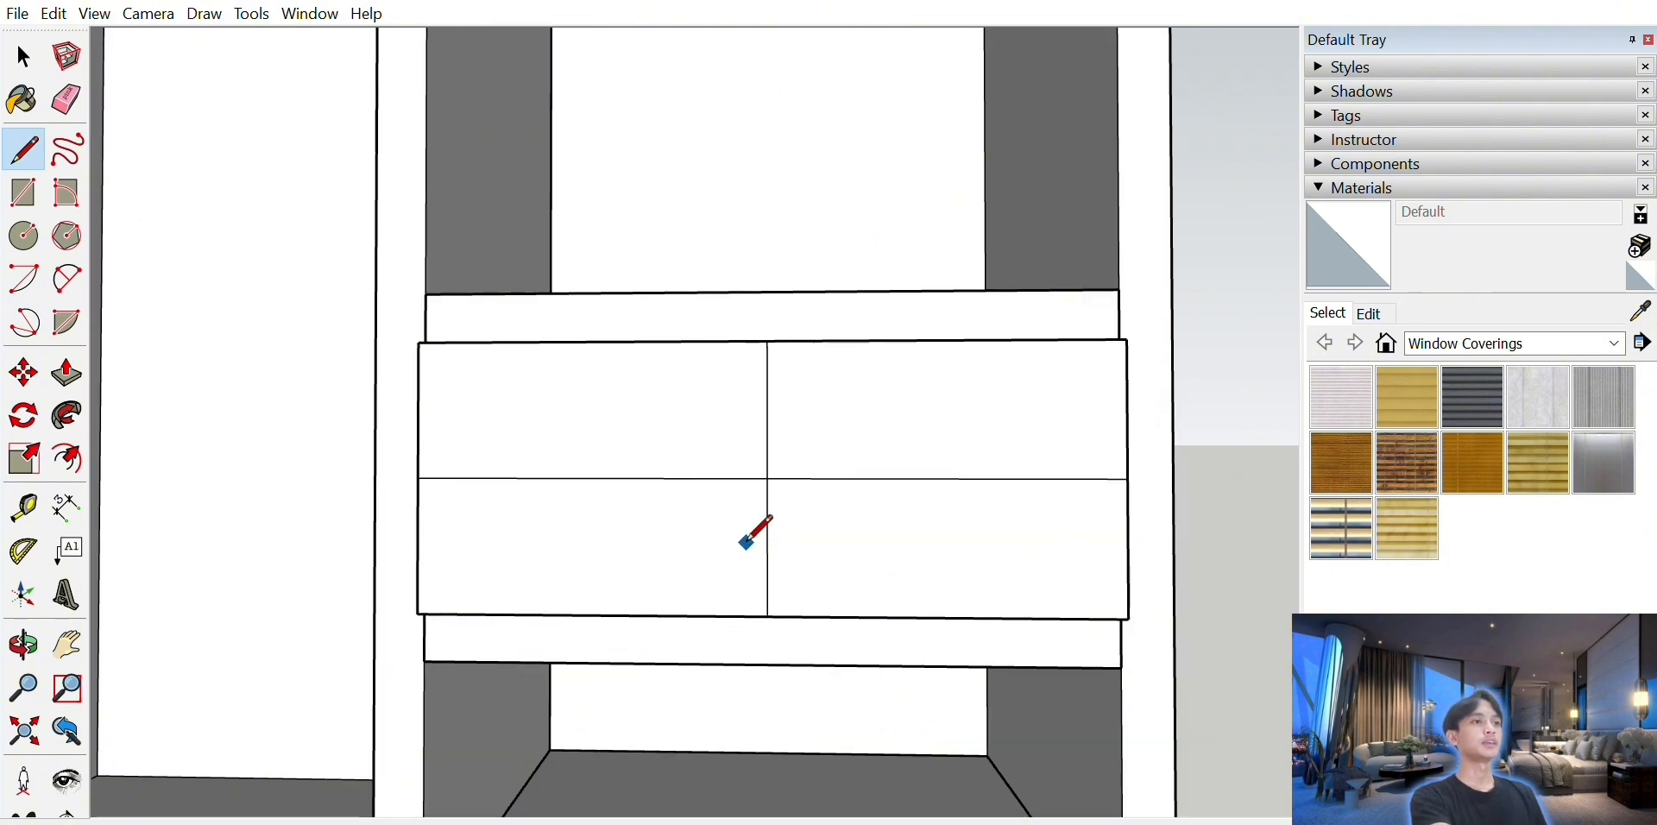
- Draw a small flat rectangle resting on the drawer front's horizontal centre line, centred on the vertical line
{"action": "left_click", "coordinate": [23, 191]}
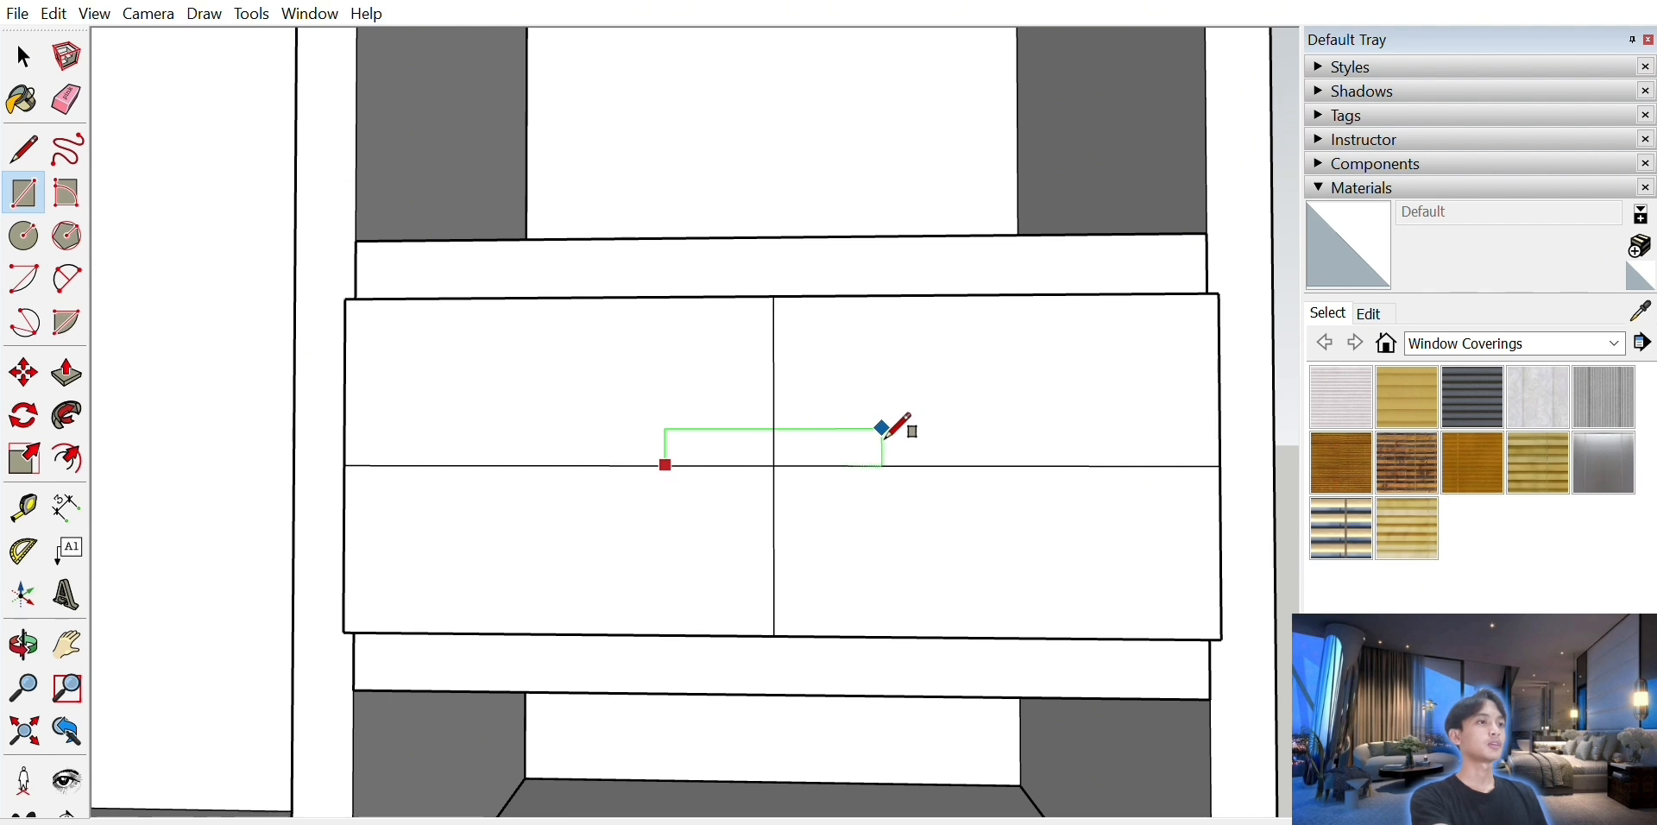
{"action": "left_click", "coordinate": [885, 431]}
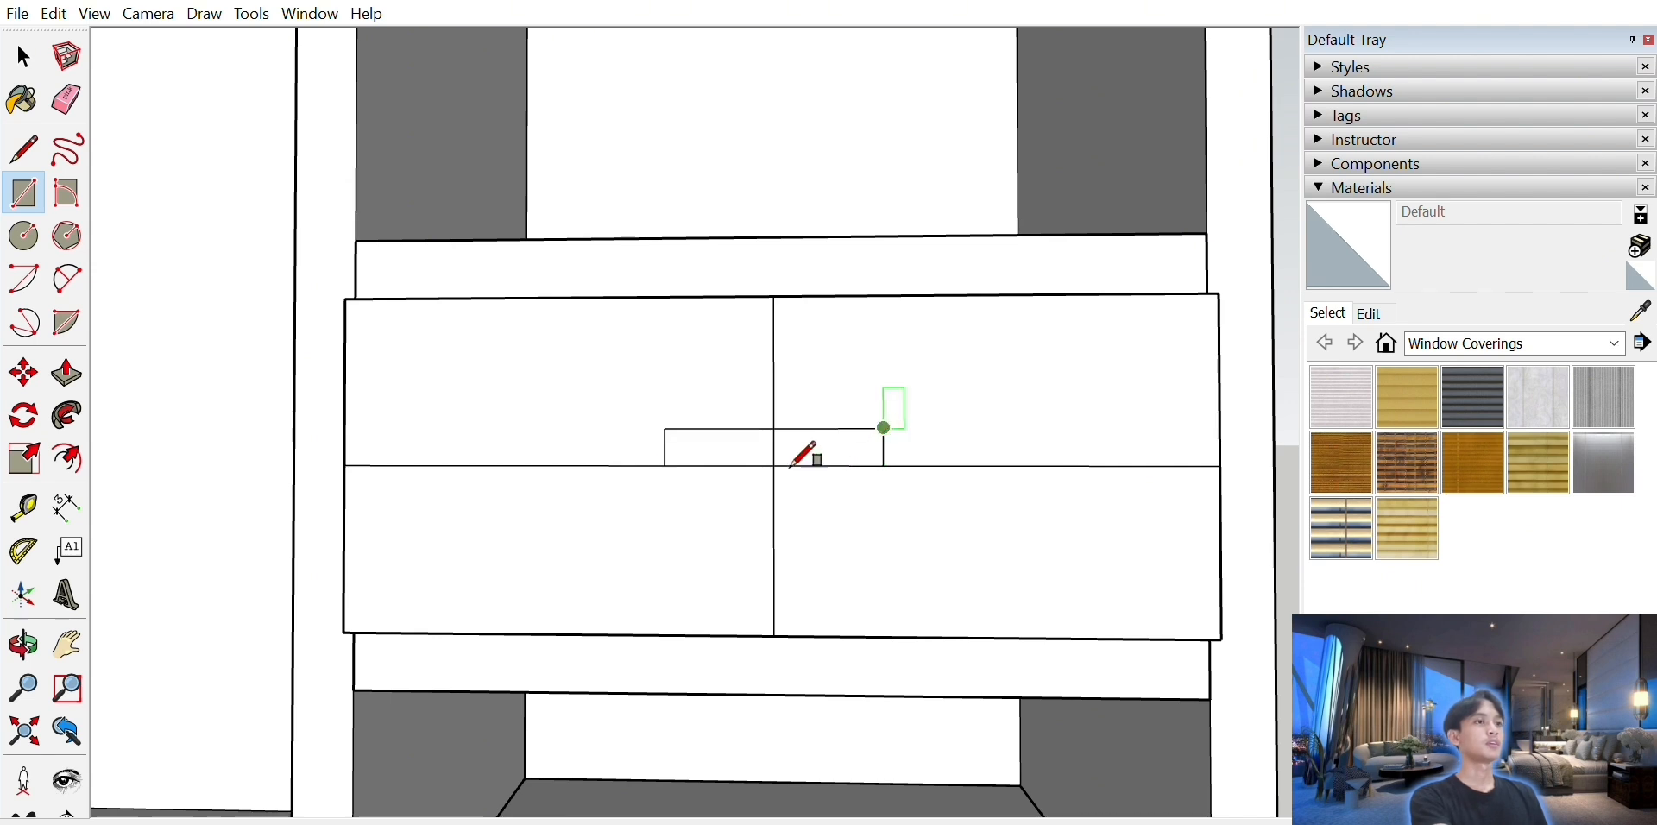
{"action": "left_click", "coordinate": [666, 466]}
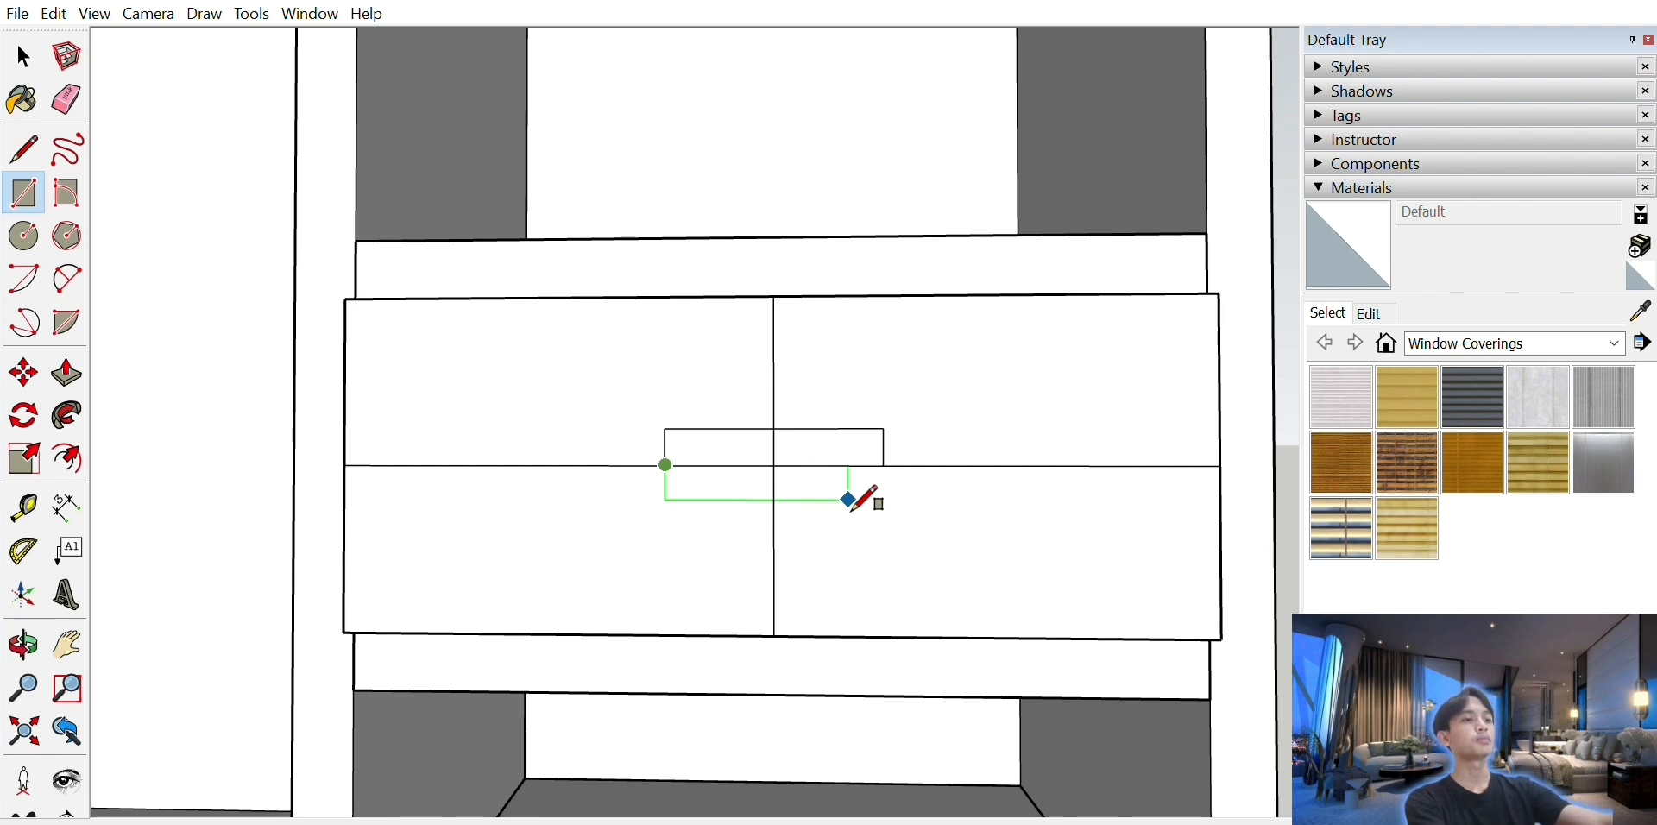
{"action": "left_click", "coordinate": [884, 521]}
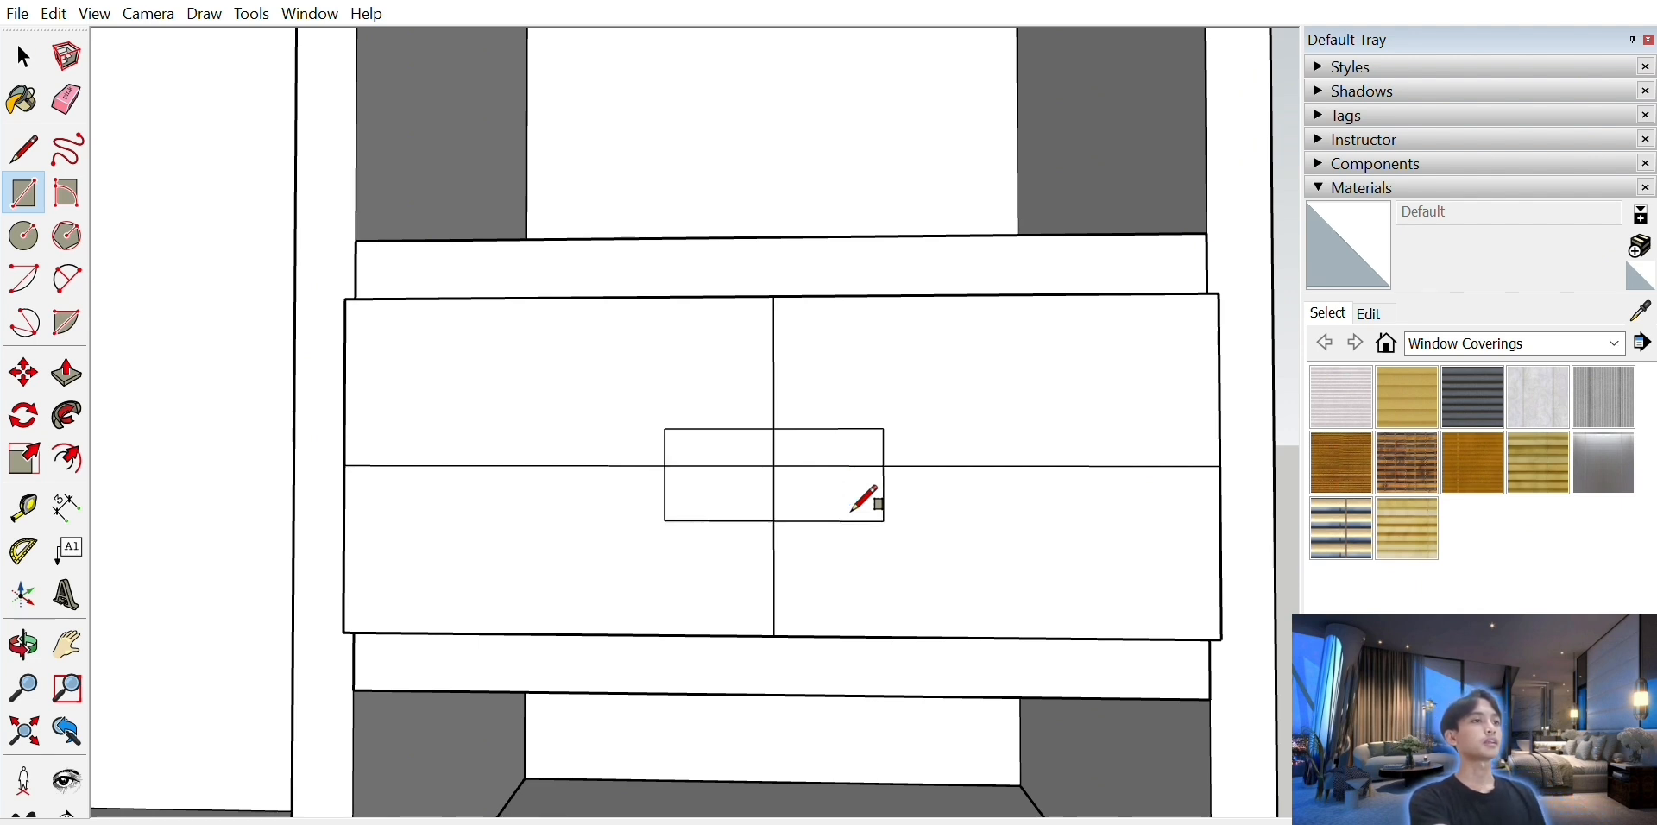
{"action": "key", "text": "ctrl+z"}
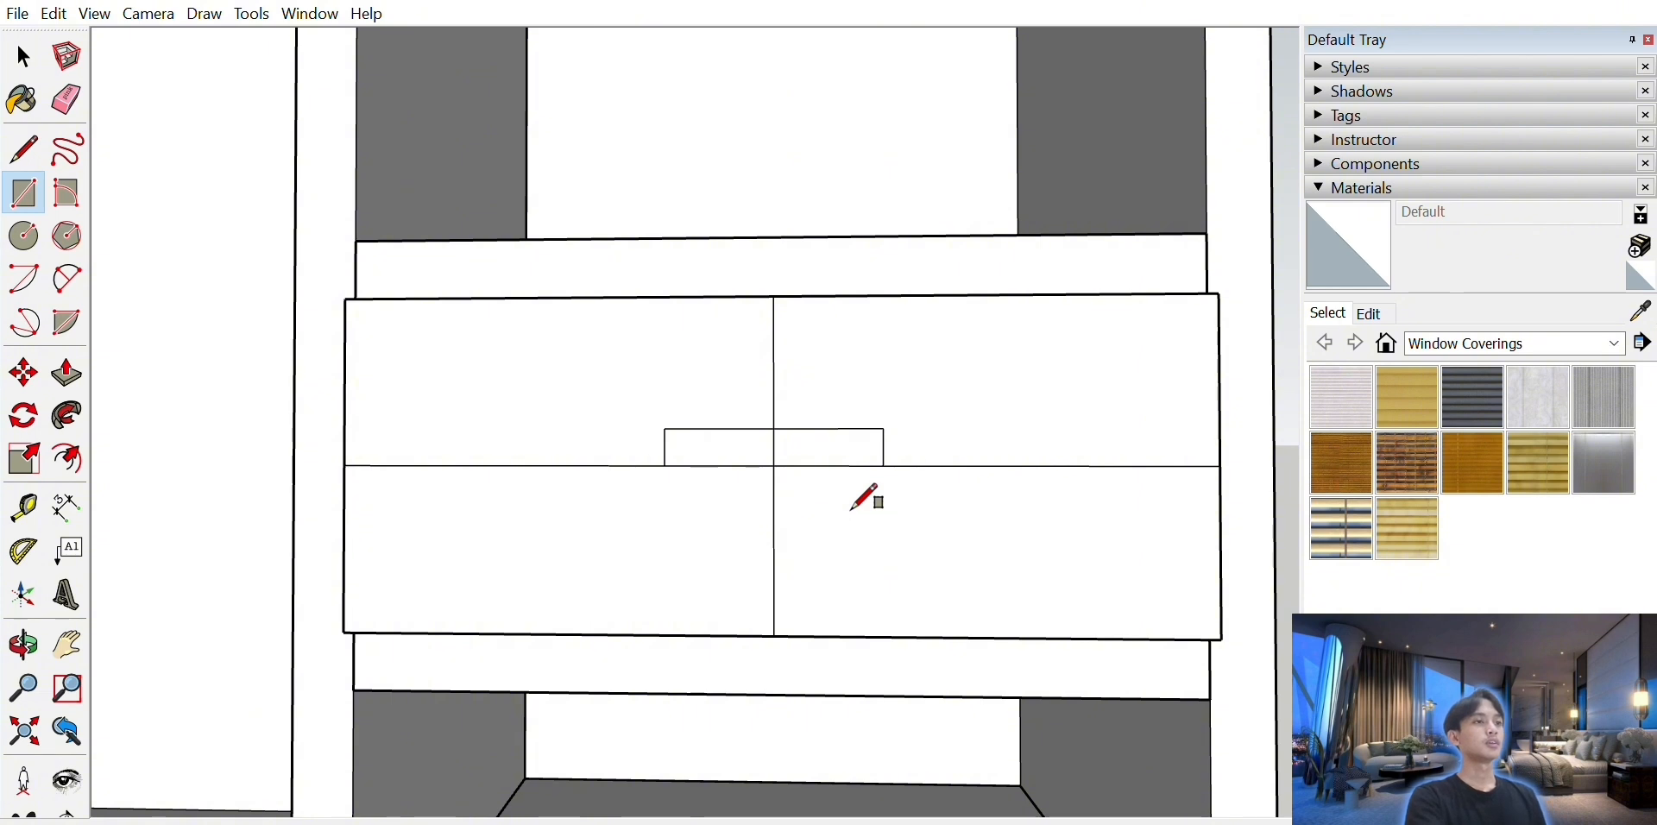
- Draw a matching rectangle below the horizontal centre line and erase the centre lines outside the resulting handle outline
{"action": "left_click", "coordinate": [666, 465]}
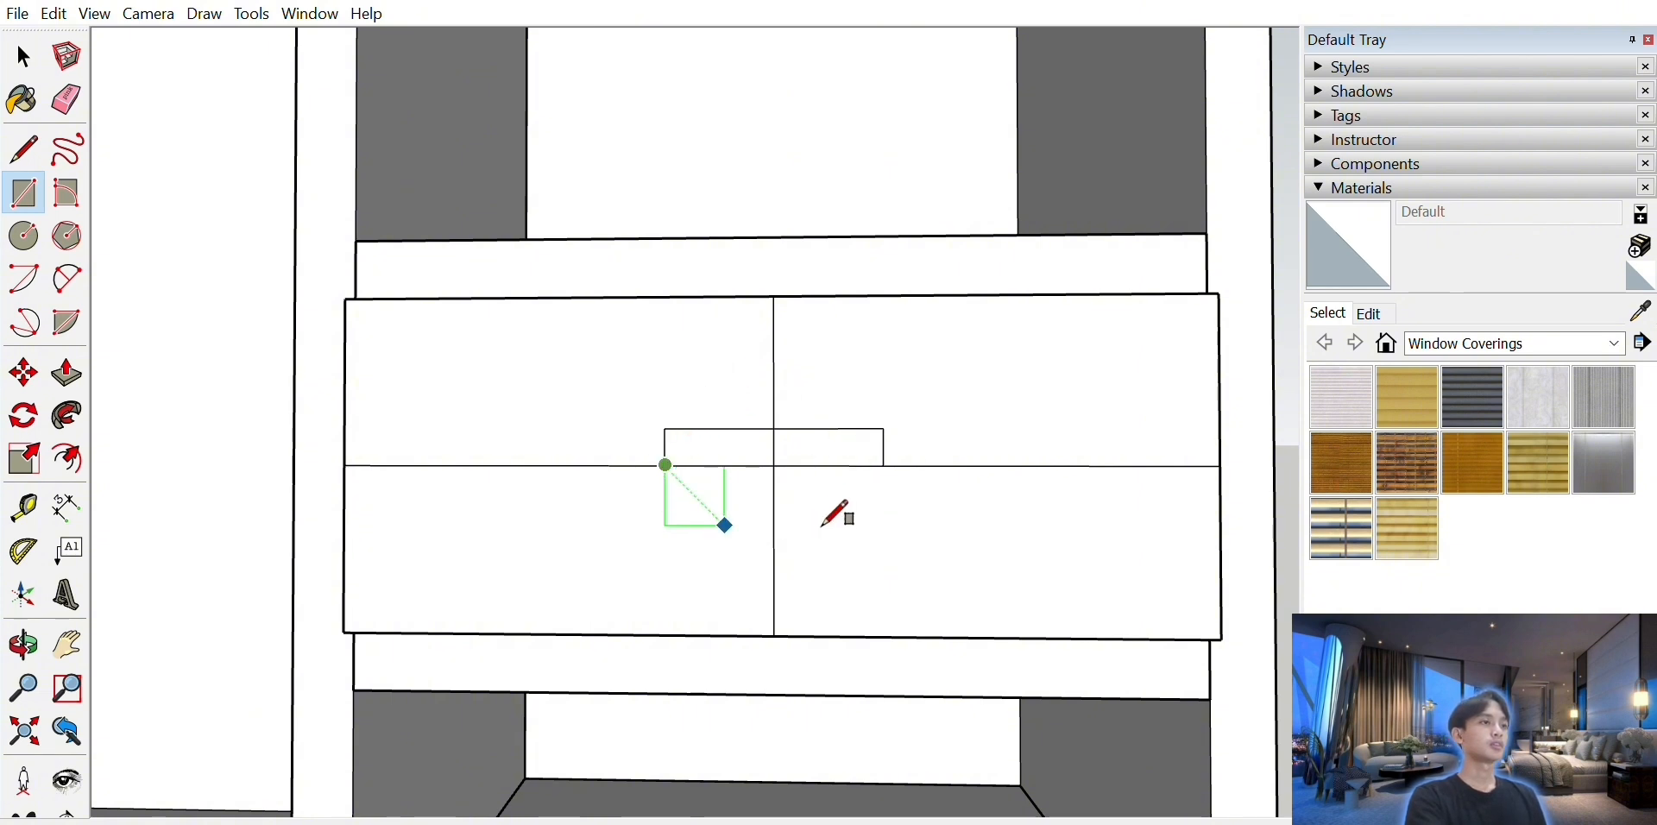
{"action": "left_click", "coordinate": [880, 505]}
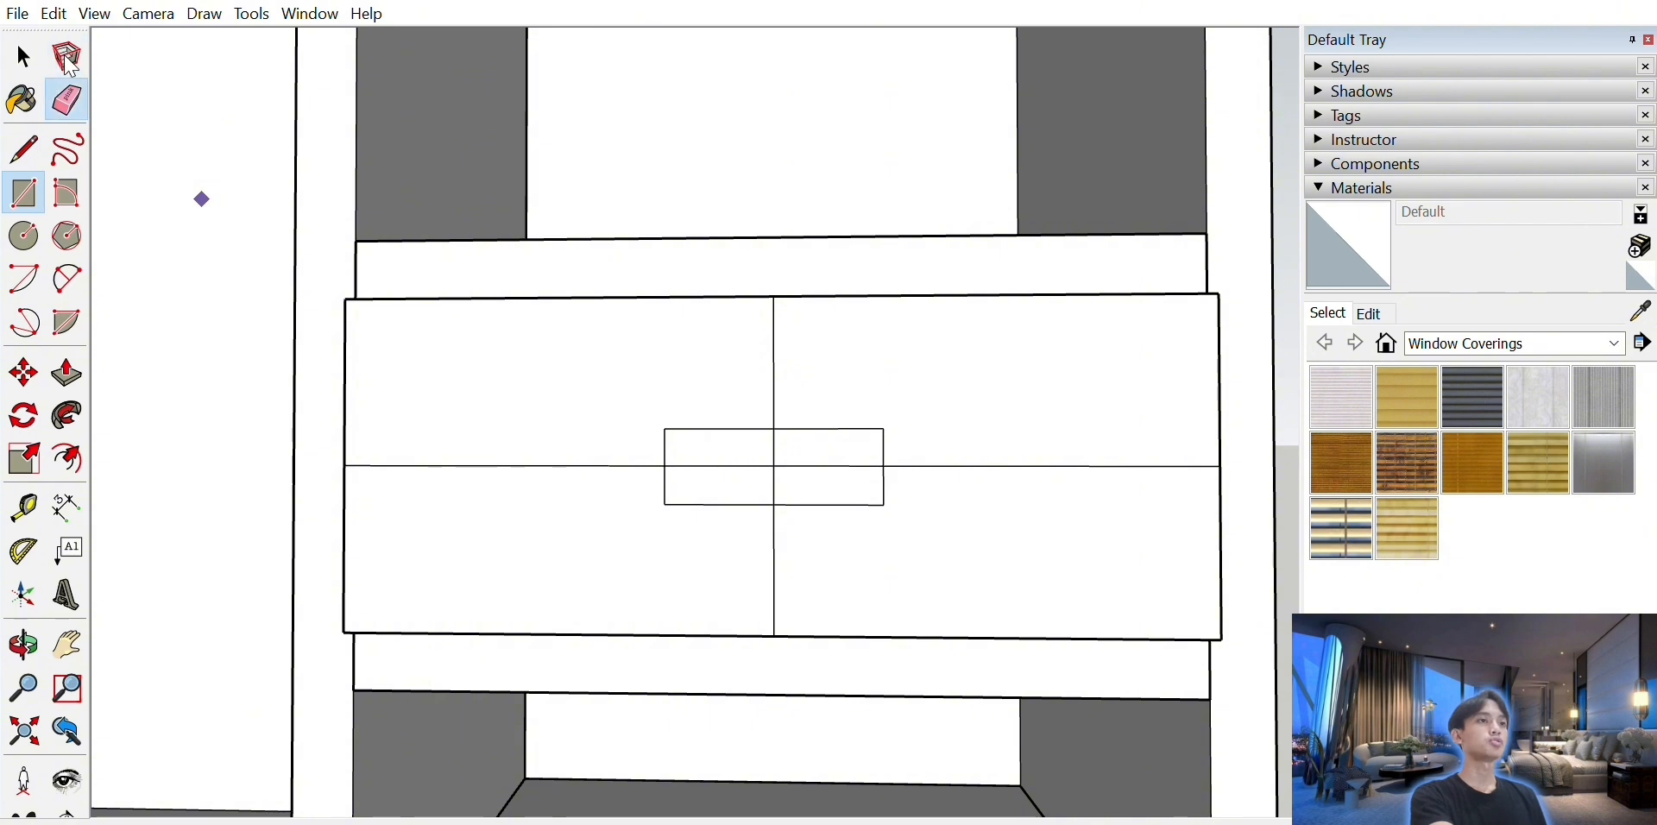
{"action": "left_click", "coordinate": [774, 362]}
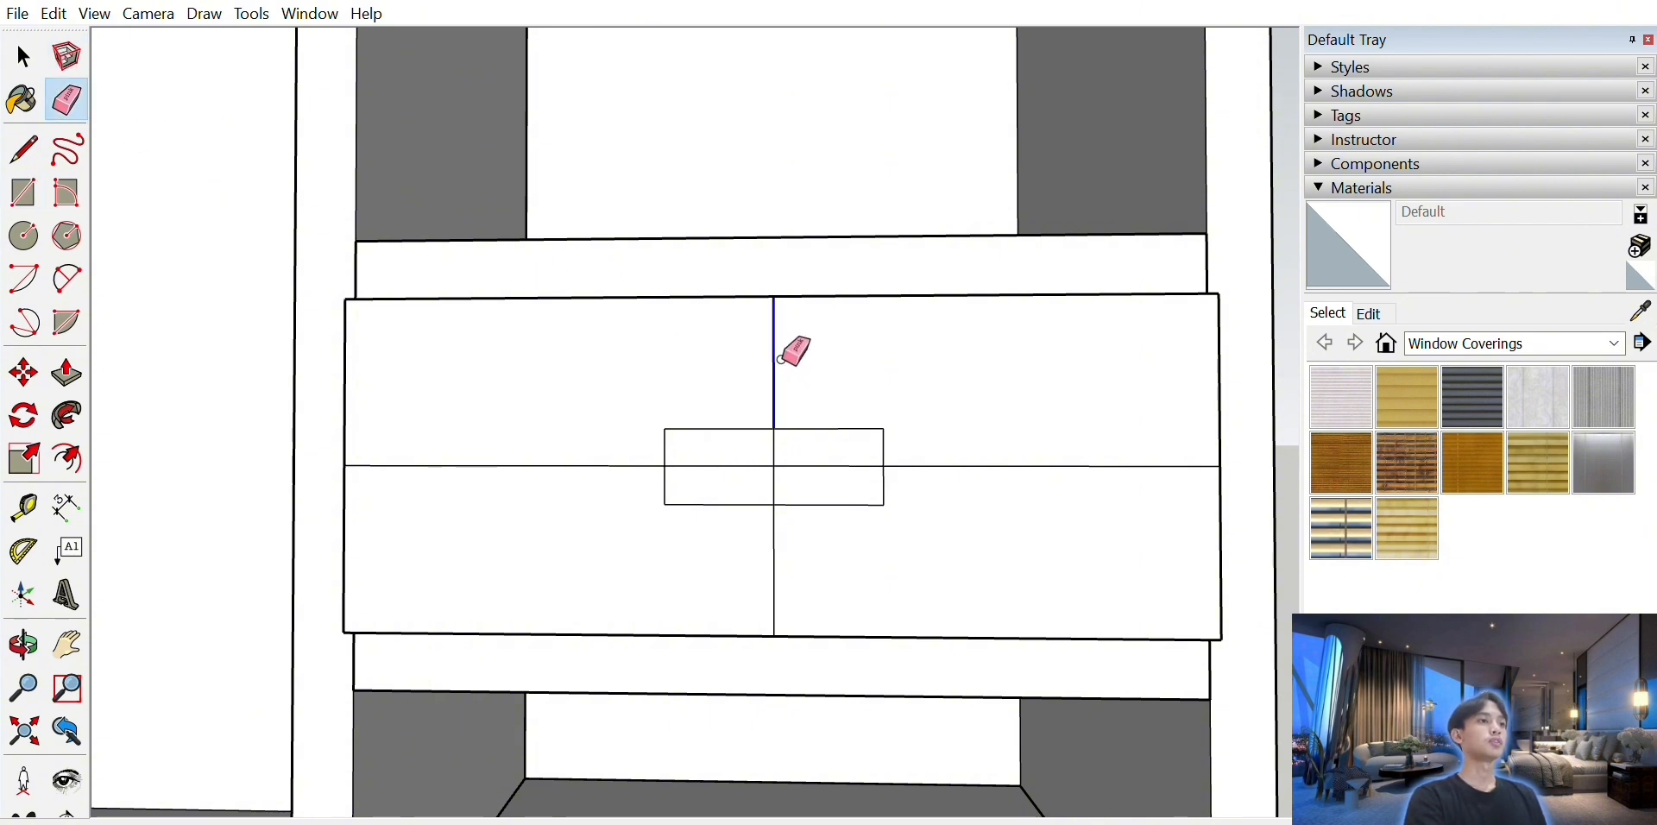
{"action": "left_click", "coordinate": [940, 466]}
{"action": "left_click", "coordinate": [775, 574]}
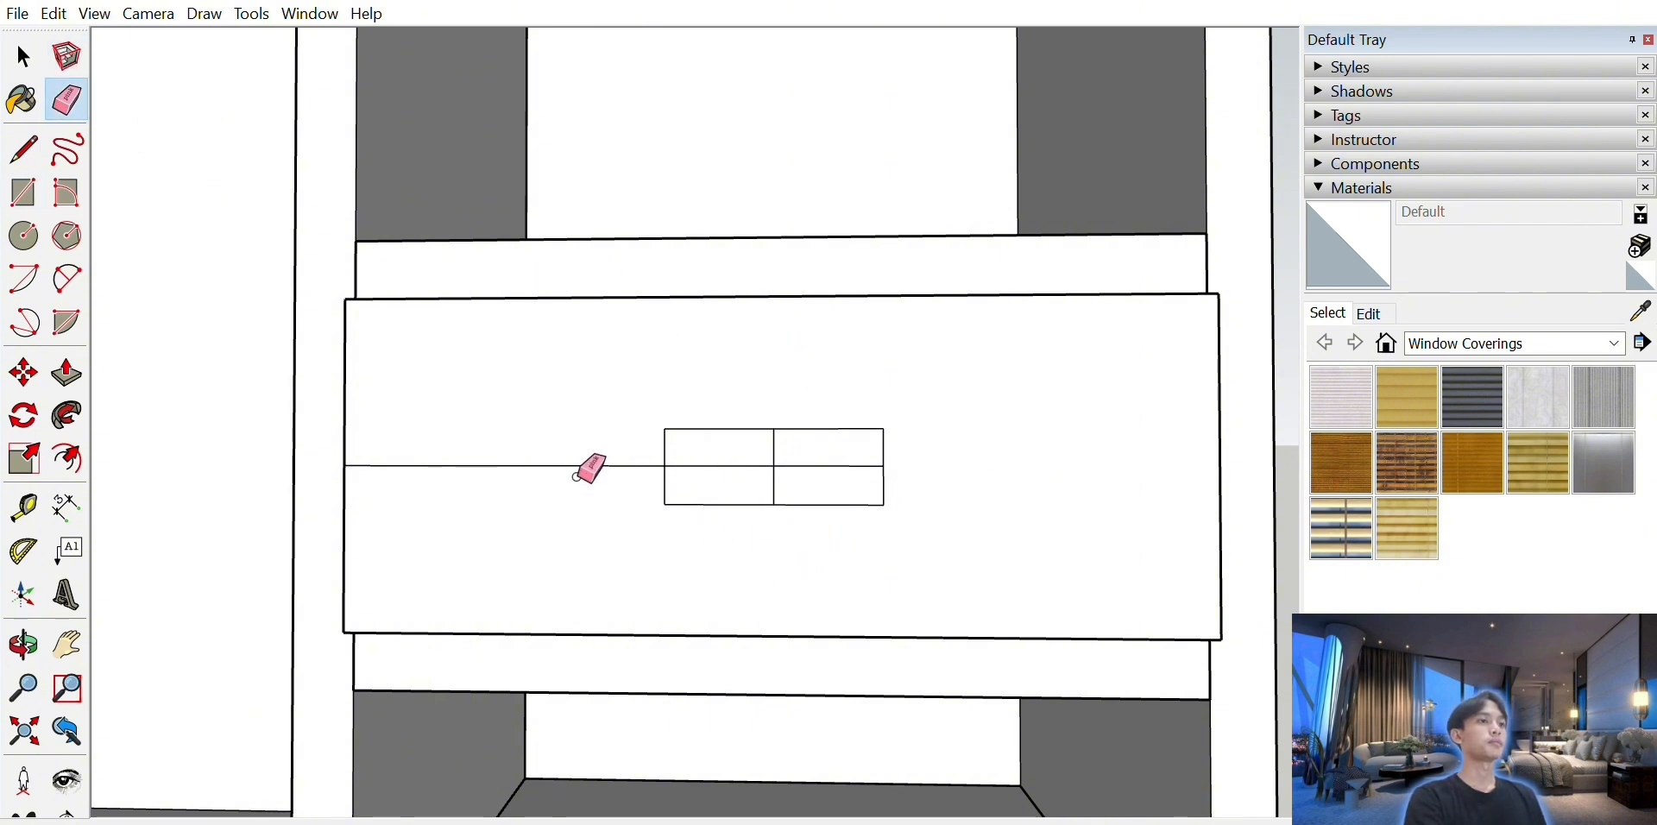
{"action": "left_click", "coordinate": [576, 473]}
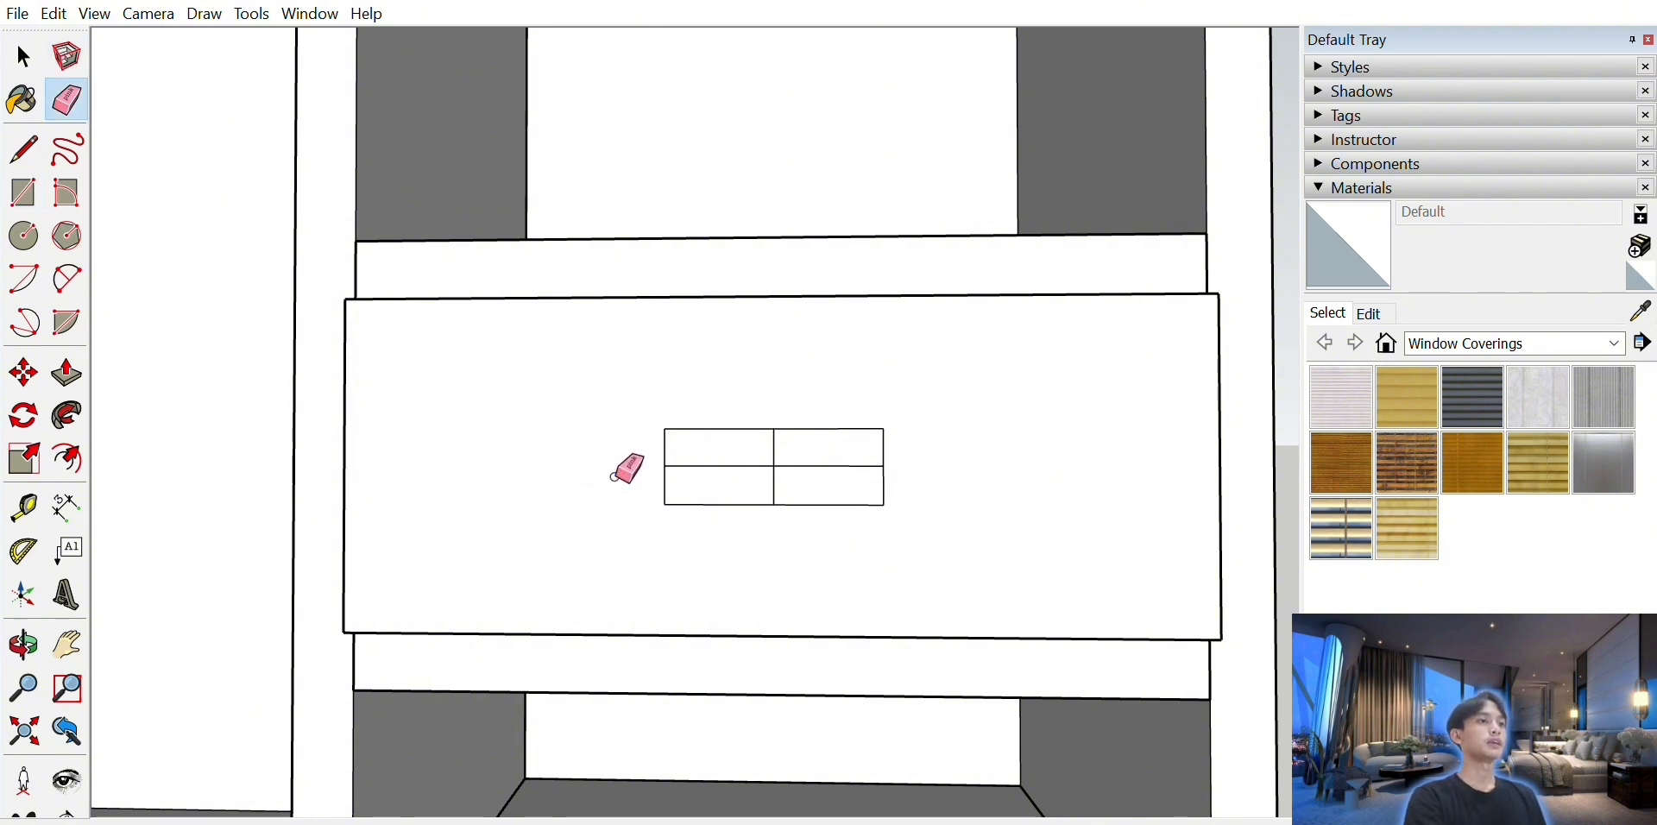
- Erase the inner lines of the handle outline and Push/Pull it slightly forward from the drawer front to form a block
{"action": "left_click", "coordinate": [782, 453]}
{"action": "left_click", "coordinate": [780, 478]}
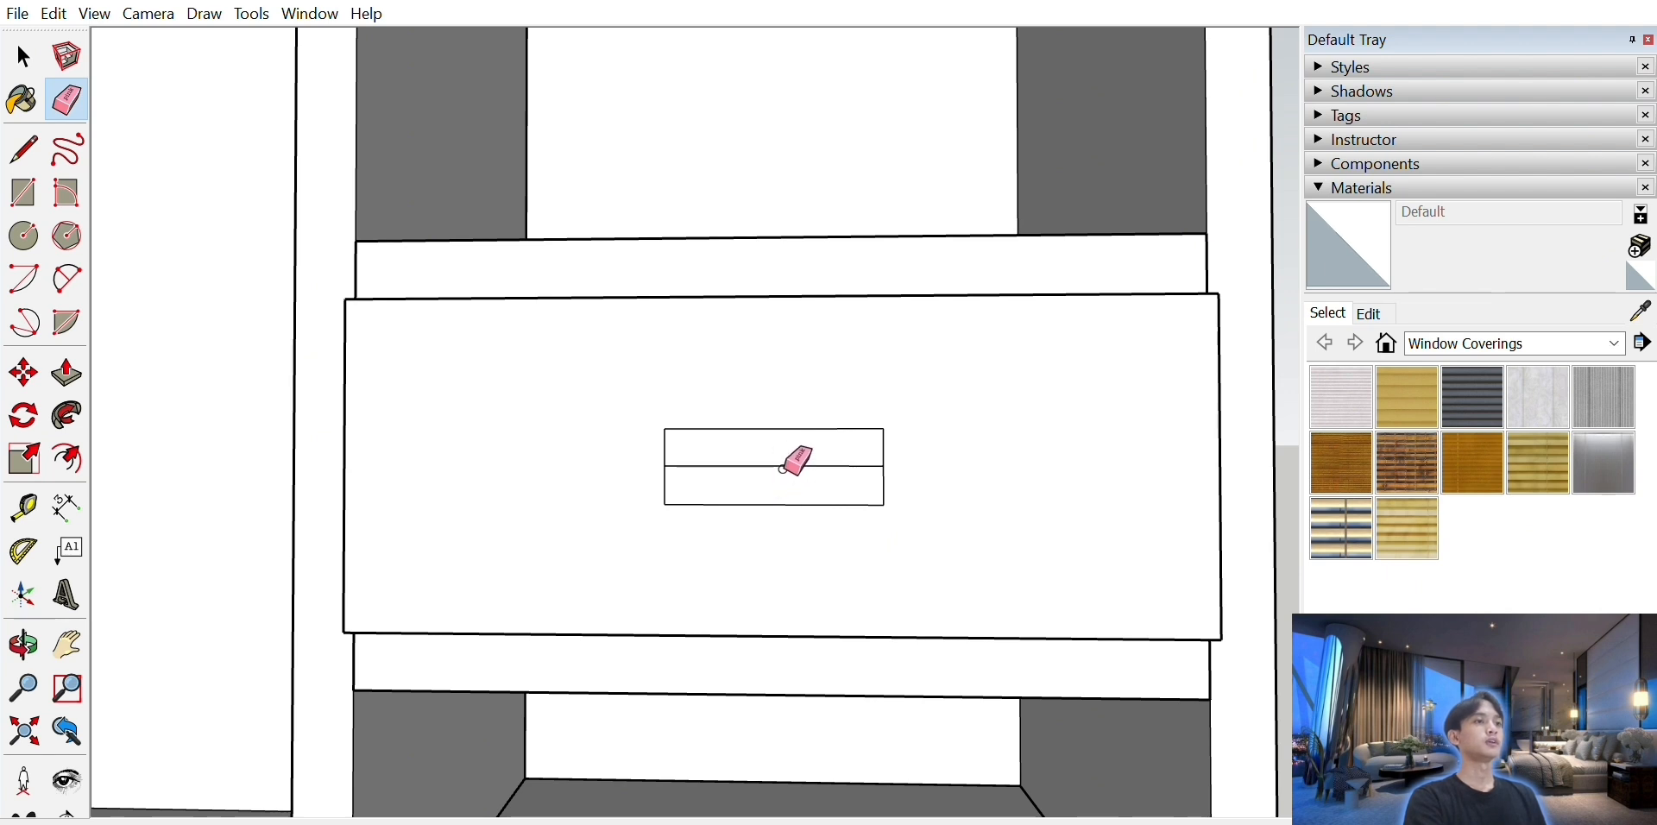
{"action": "left_click", "coordinate": [785, 467]}
{"action": "left_click", "coordinate": [67, 372]}
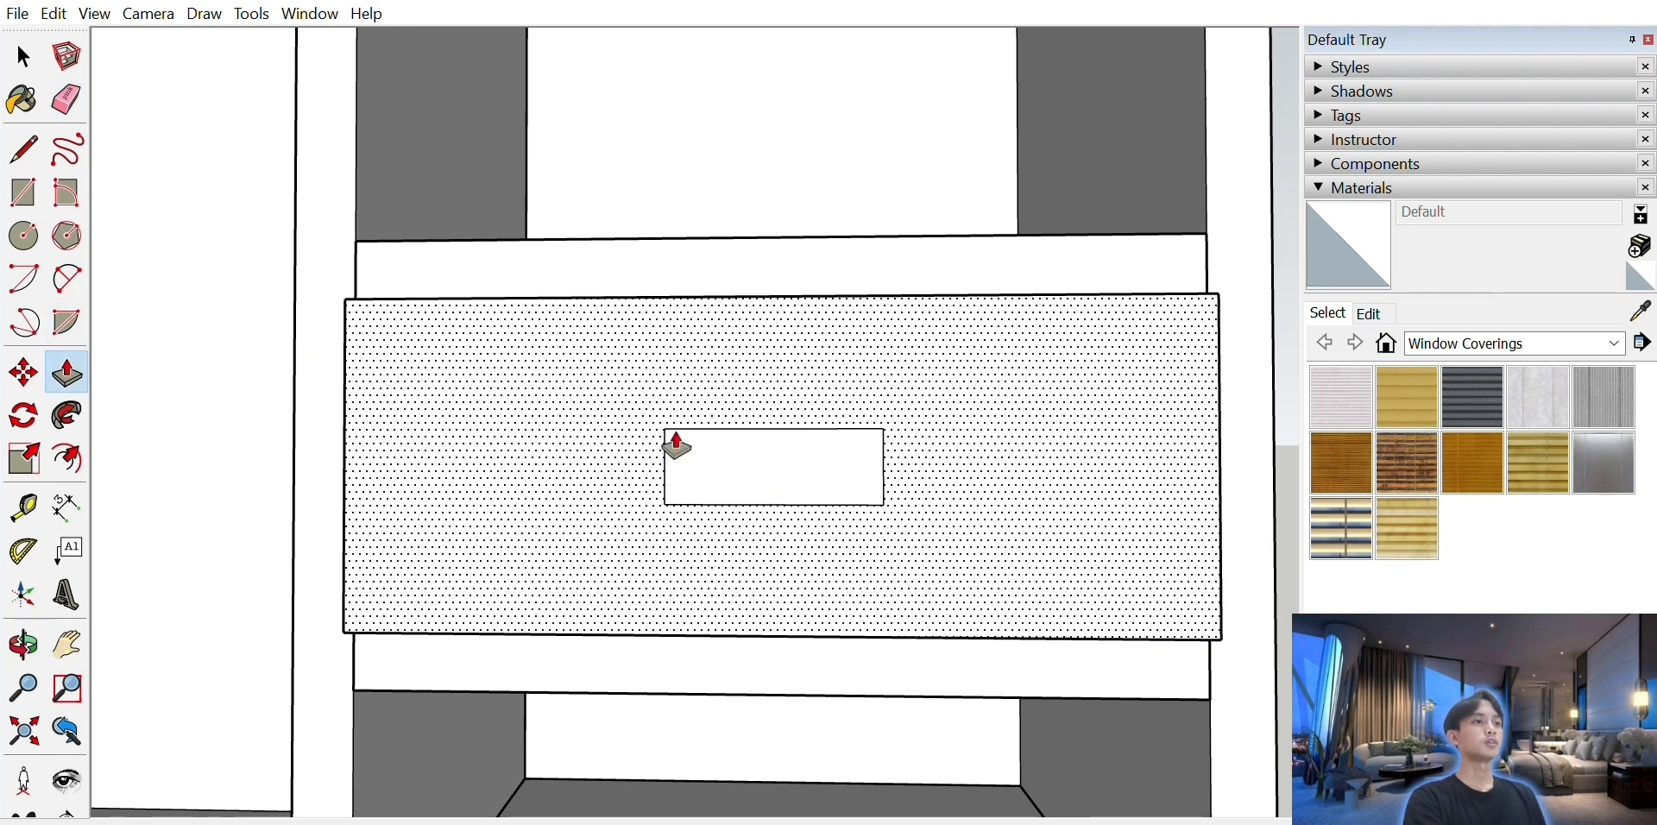
{"action": "left_click_drag", "start_coordinate": [782, 453], "coordinate": [783, 466]}
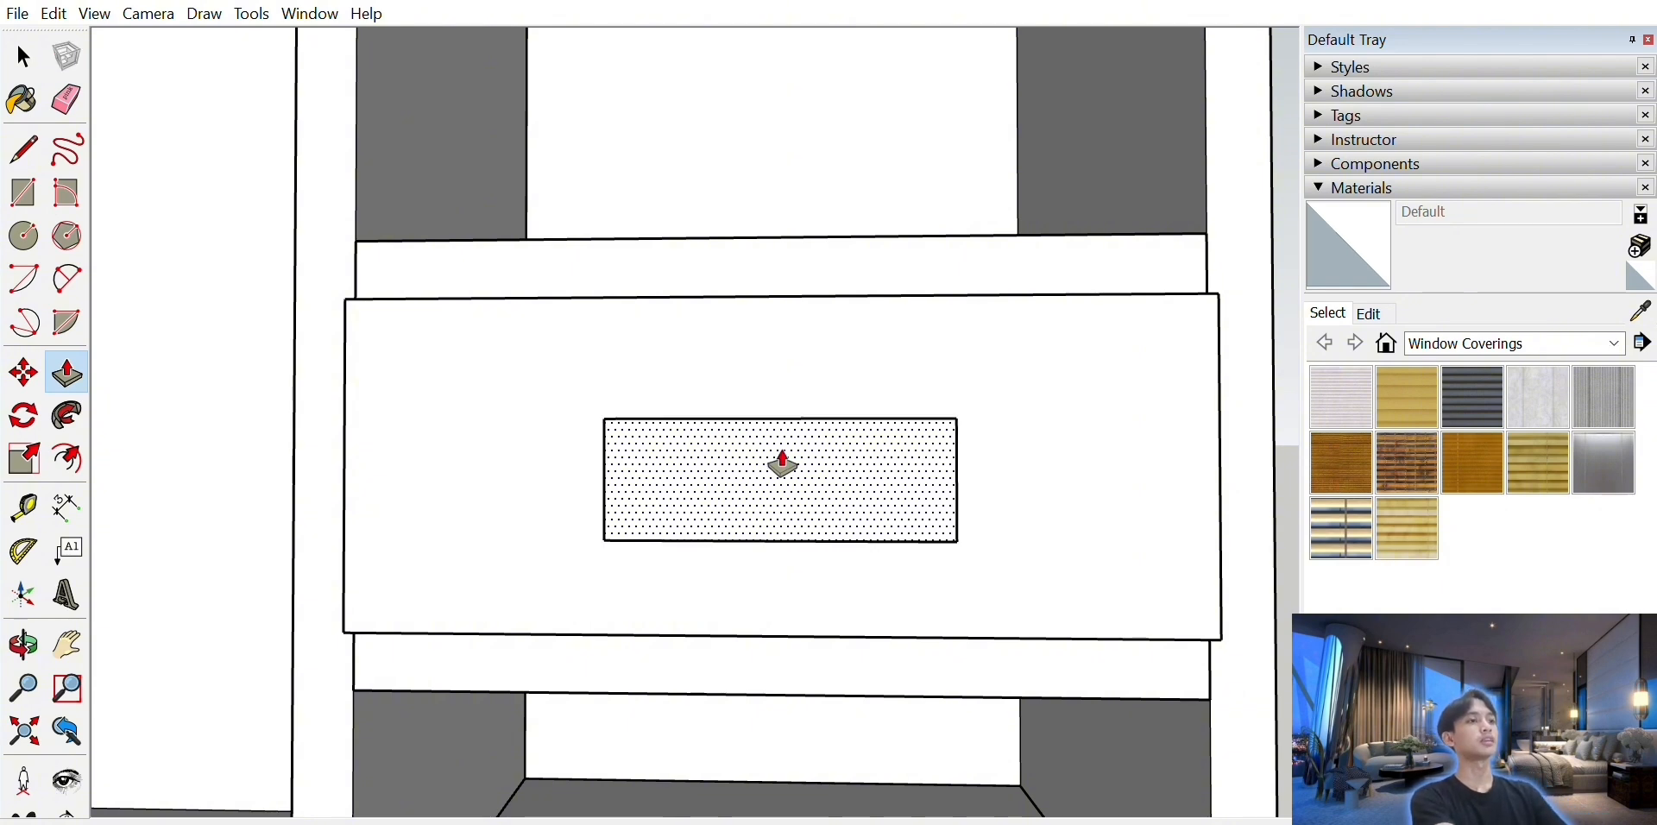
{"action": "key", "text": "ctrl+z"}
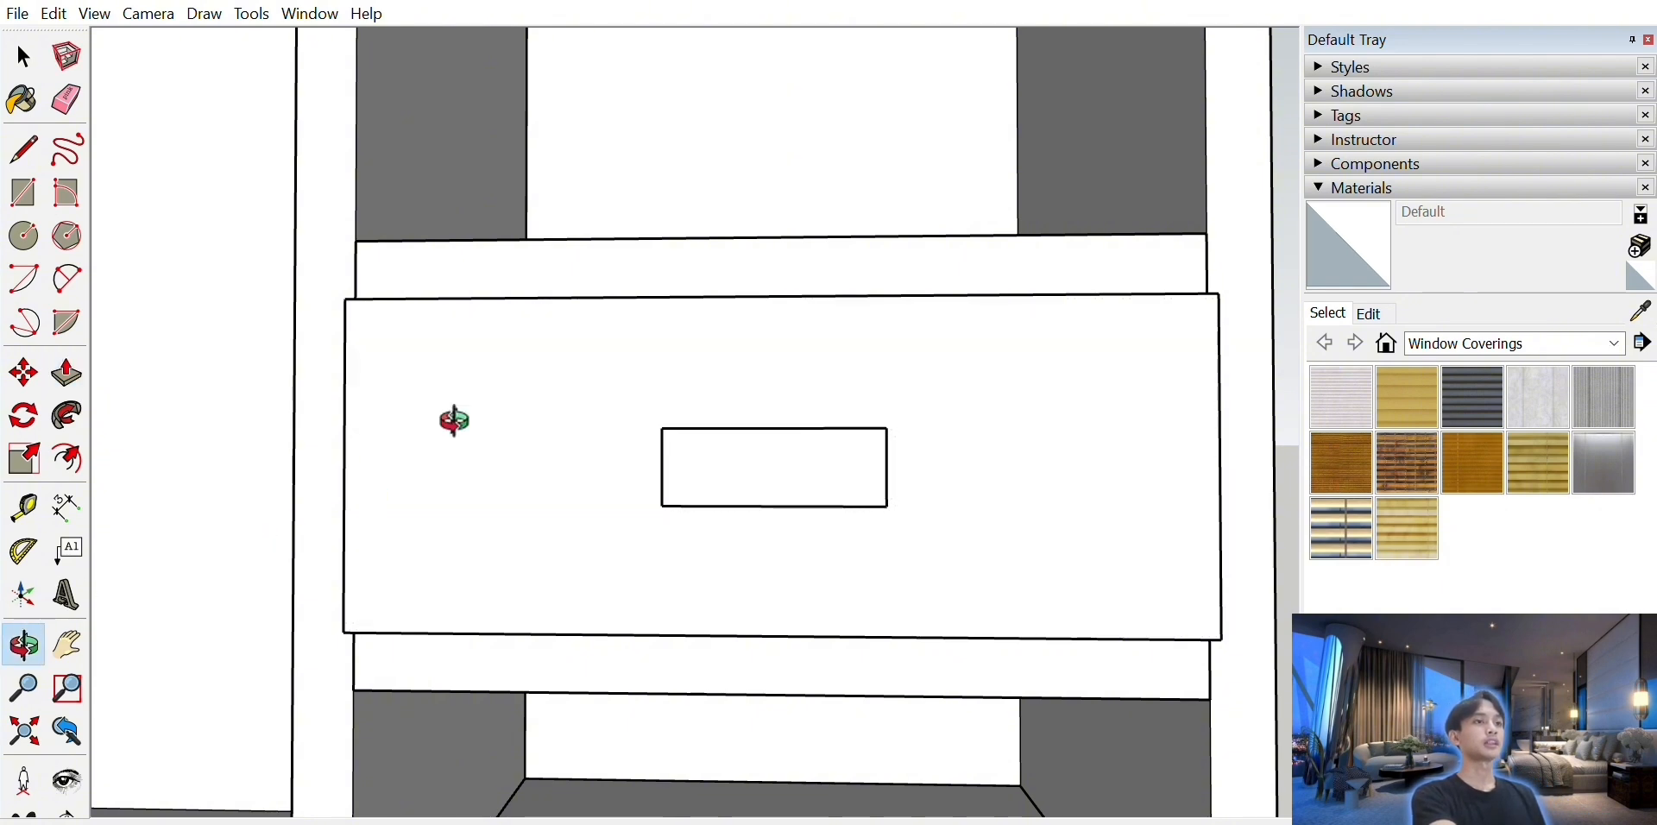
- Draw a rectangle on the handle block's upper face, inset from the front and sides, and Push/Pull it down through the block
{"action": "left_click_drag", "start_coordinate": [454, 417], "coordinate": [601, 626]}
{"action": "scroll", "coordinate": [601, 626], "scroll_direction": "up", "scroll_amount": 3}
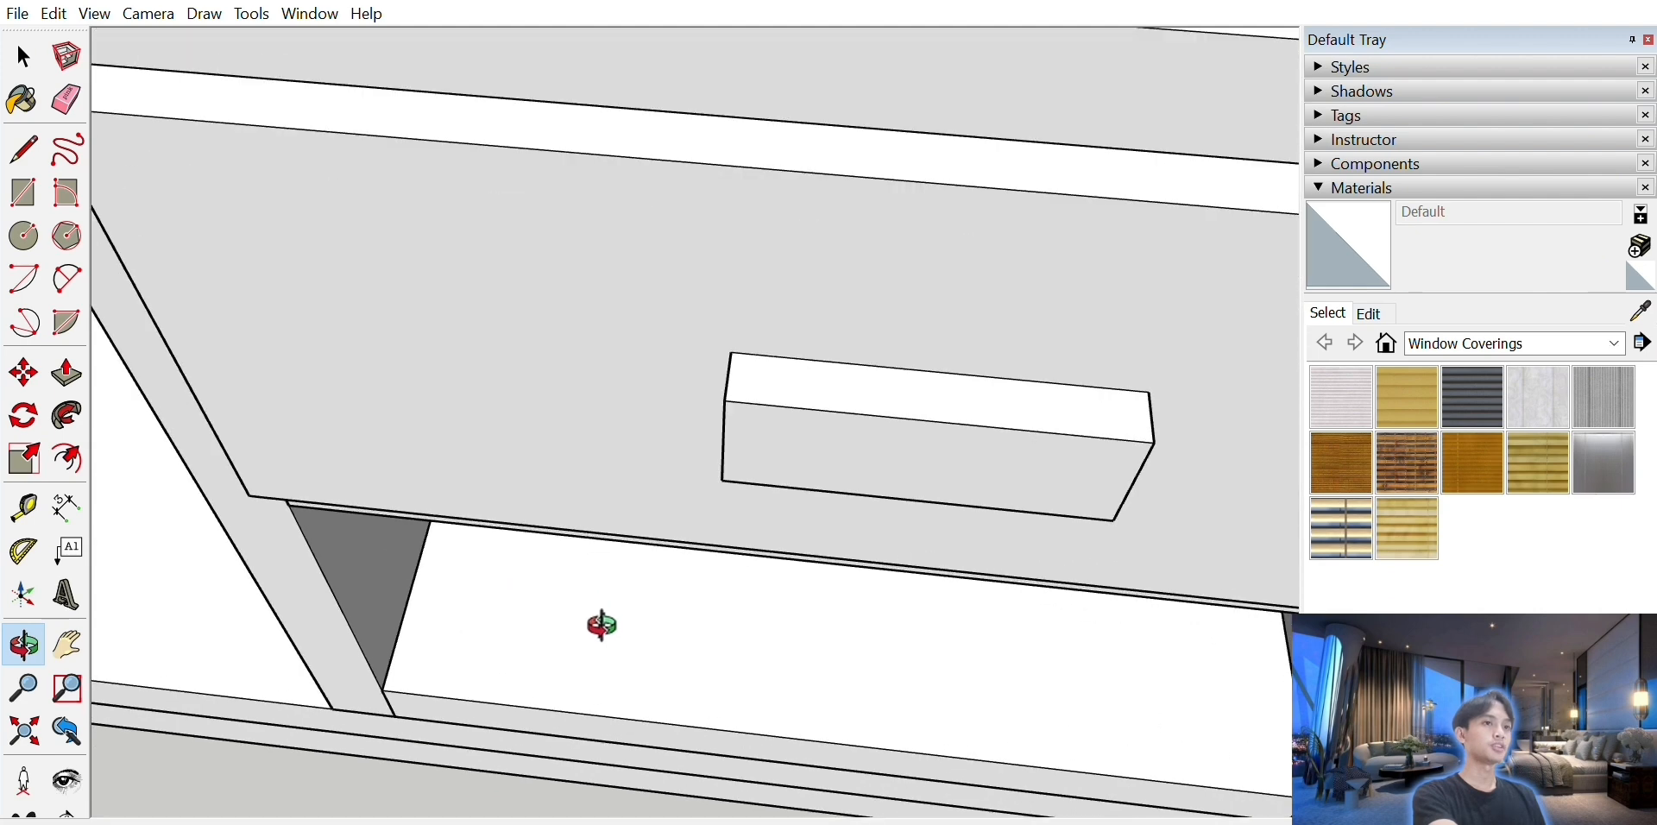
{"action": "left_click", "coordinate": [66, 644]}
{"action": "left_click_drag", "start_coordinate": [717, 637], "coordinate": [585, 658]}
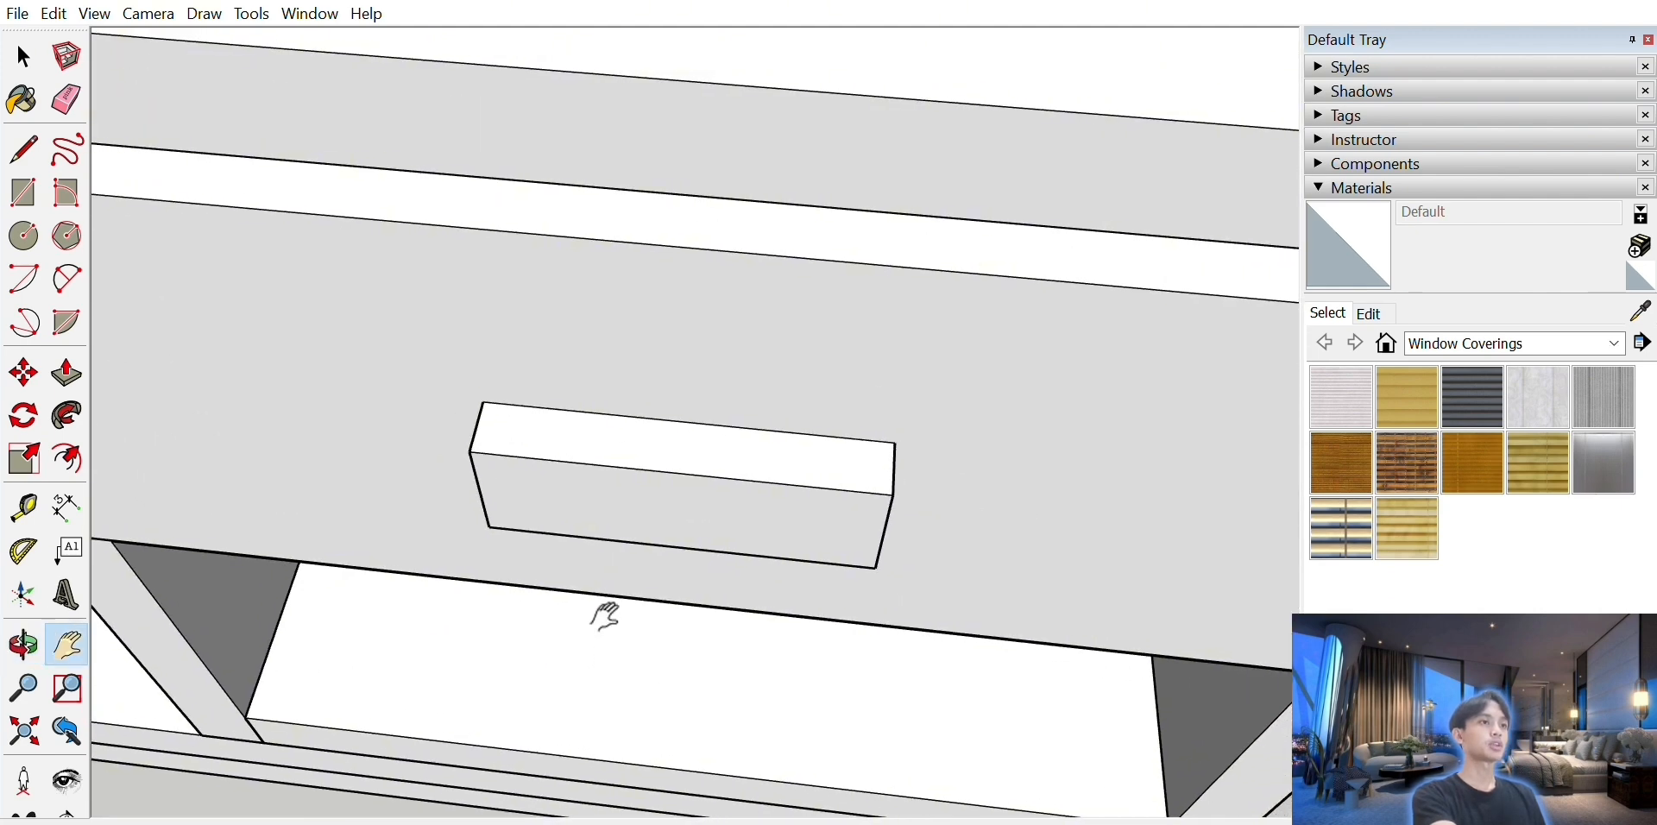
{"action": "scroll", "coordinate": [603, 610], "scroll_direction": "up", "scroll_amount": 2}
{"action": "left_click_drag", "start_coordinate": [542, 537], "coordinate": [561, 587]}
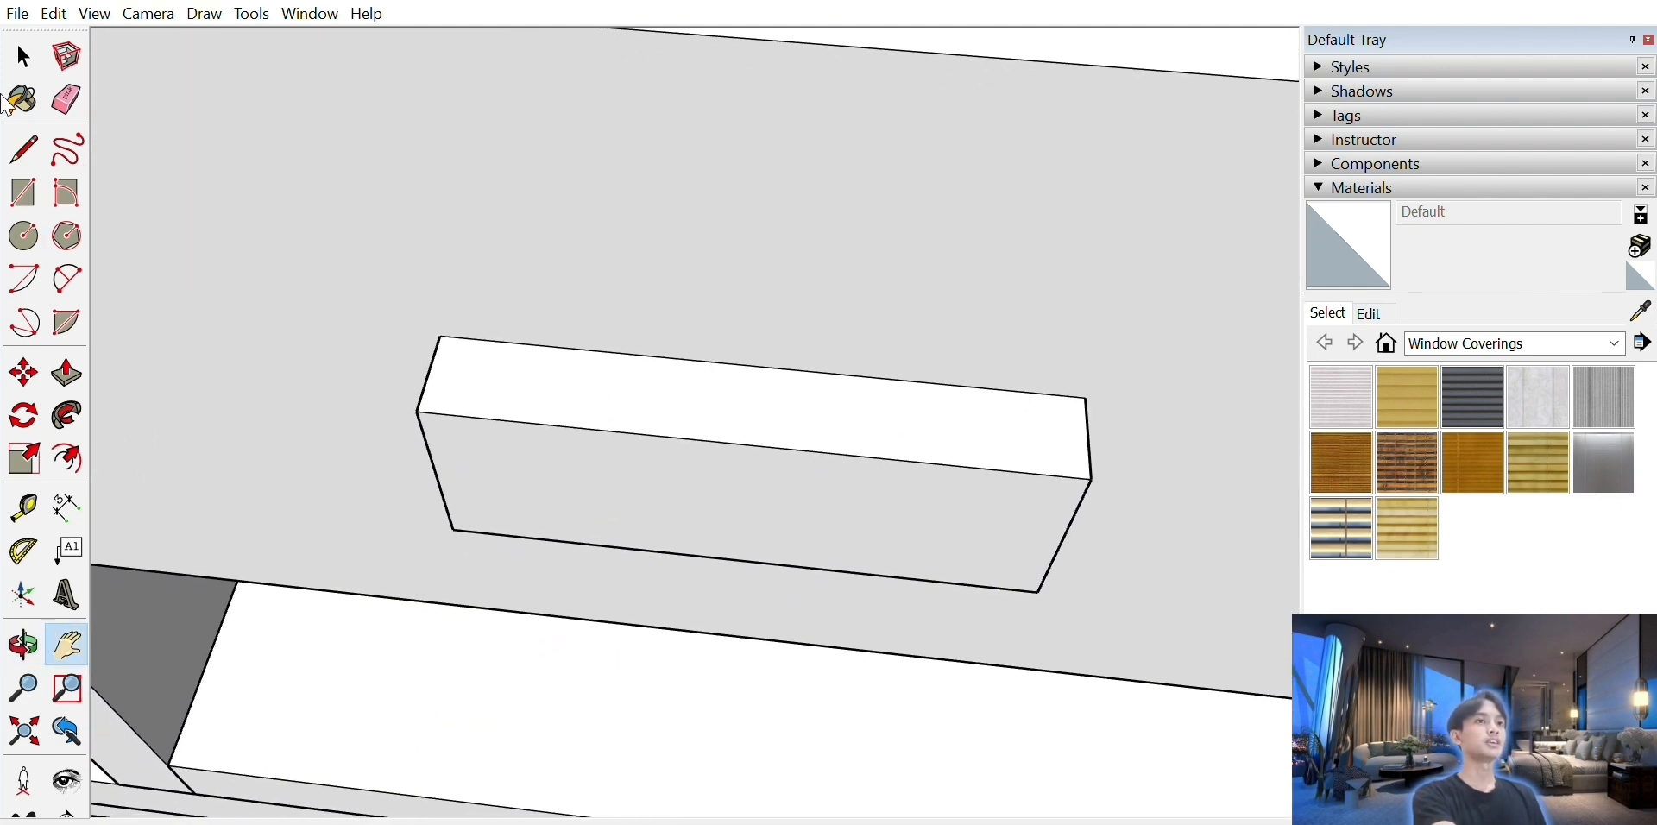
{"action": "left_click", "coordinate": [23, 192]}
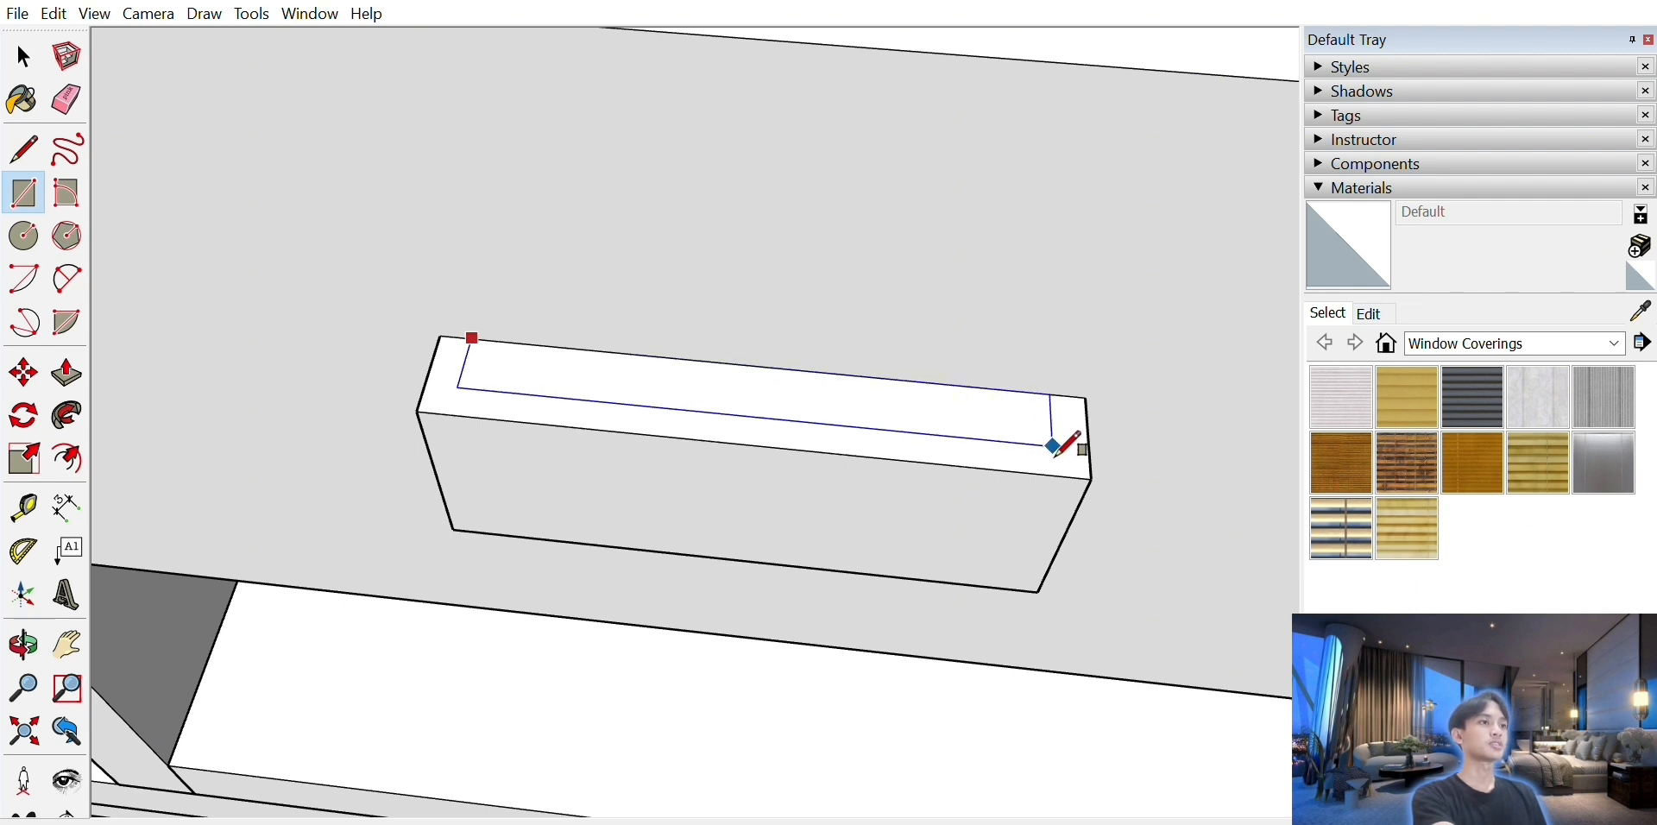
{"action": "left_click", "coordinate": [68, 373]}
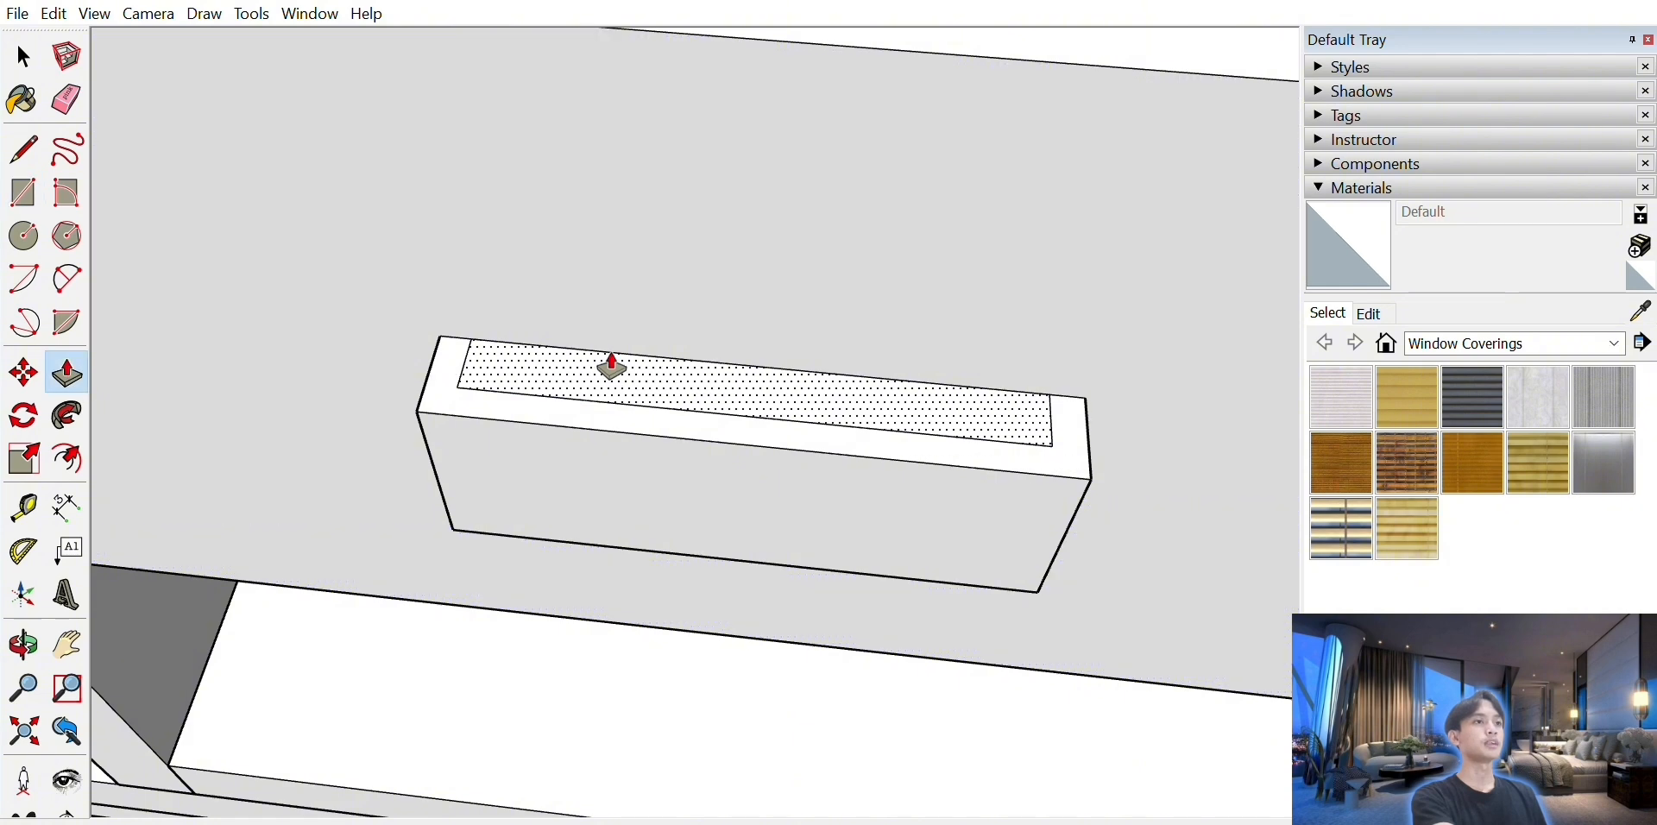
{"action": "left_click_drag", "start_coordinate": [648, 361], "coordinate": [658, 509]}
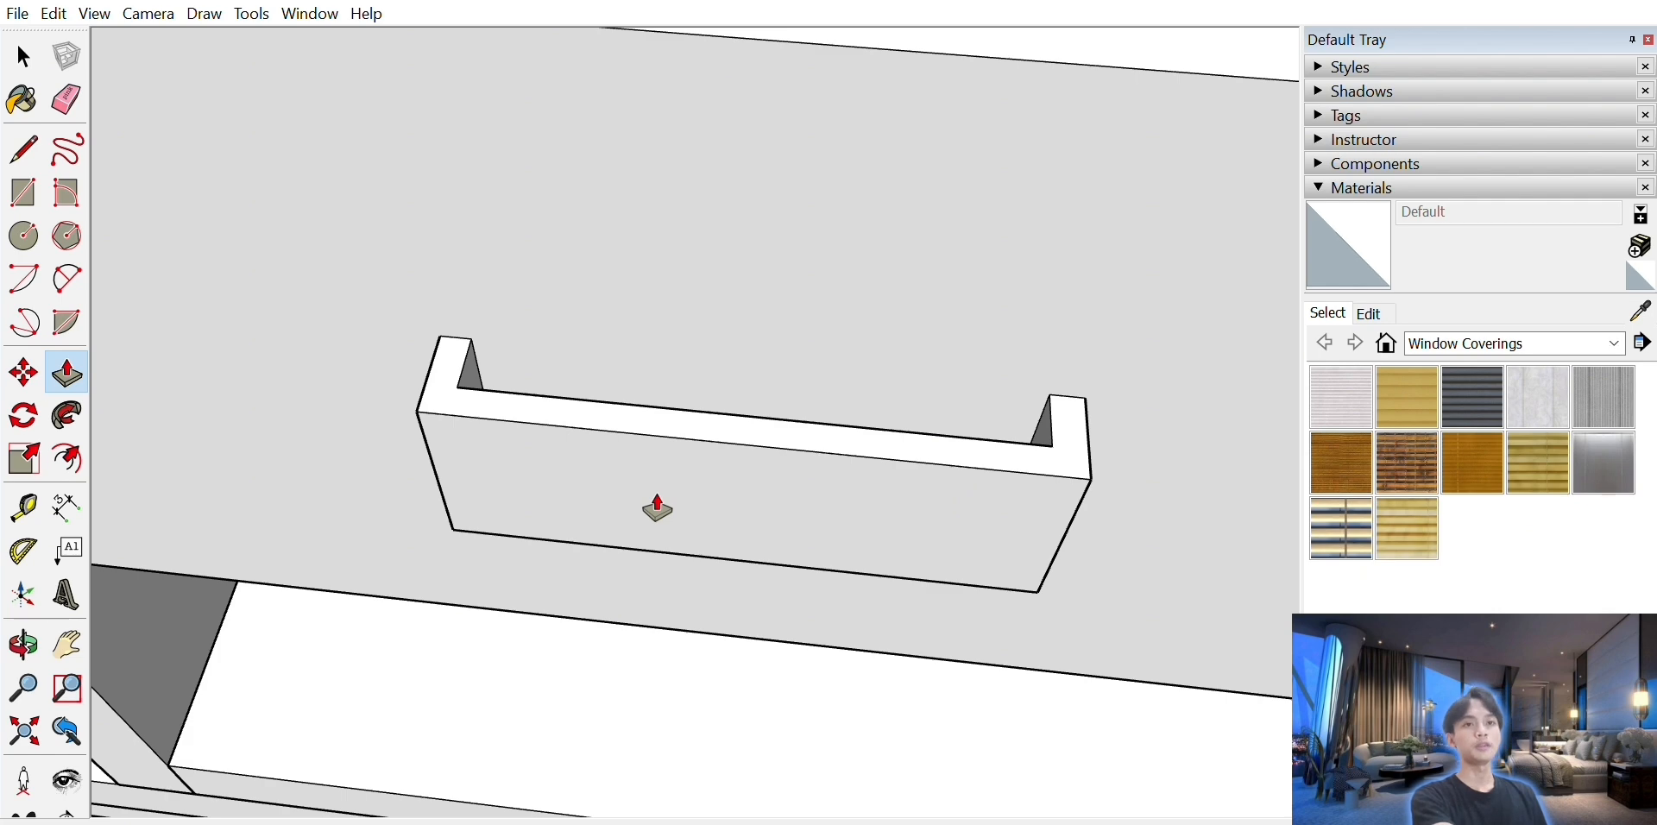
- Select the entire drawer front together with its handle and make it a group
{"action": "left_click", "coordinate": [19, 627]}
{"action": "left_click_drag", "start_coordinate": [456, 524], "coordinate": [481, 455]}
{"action": "scroll", "coordinate": [483, 455], "scroll_direction": "down", "scroll_amount": 7}
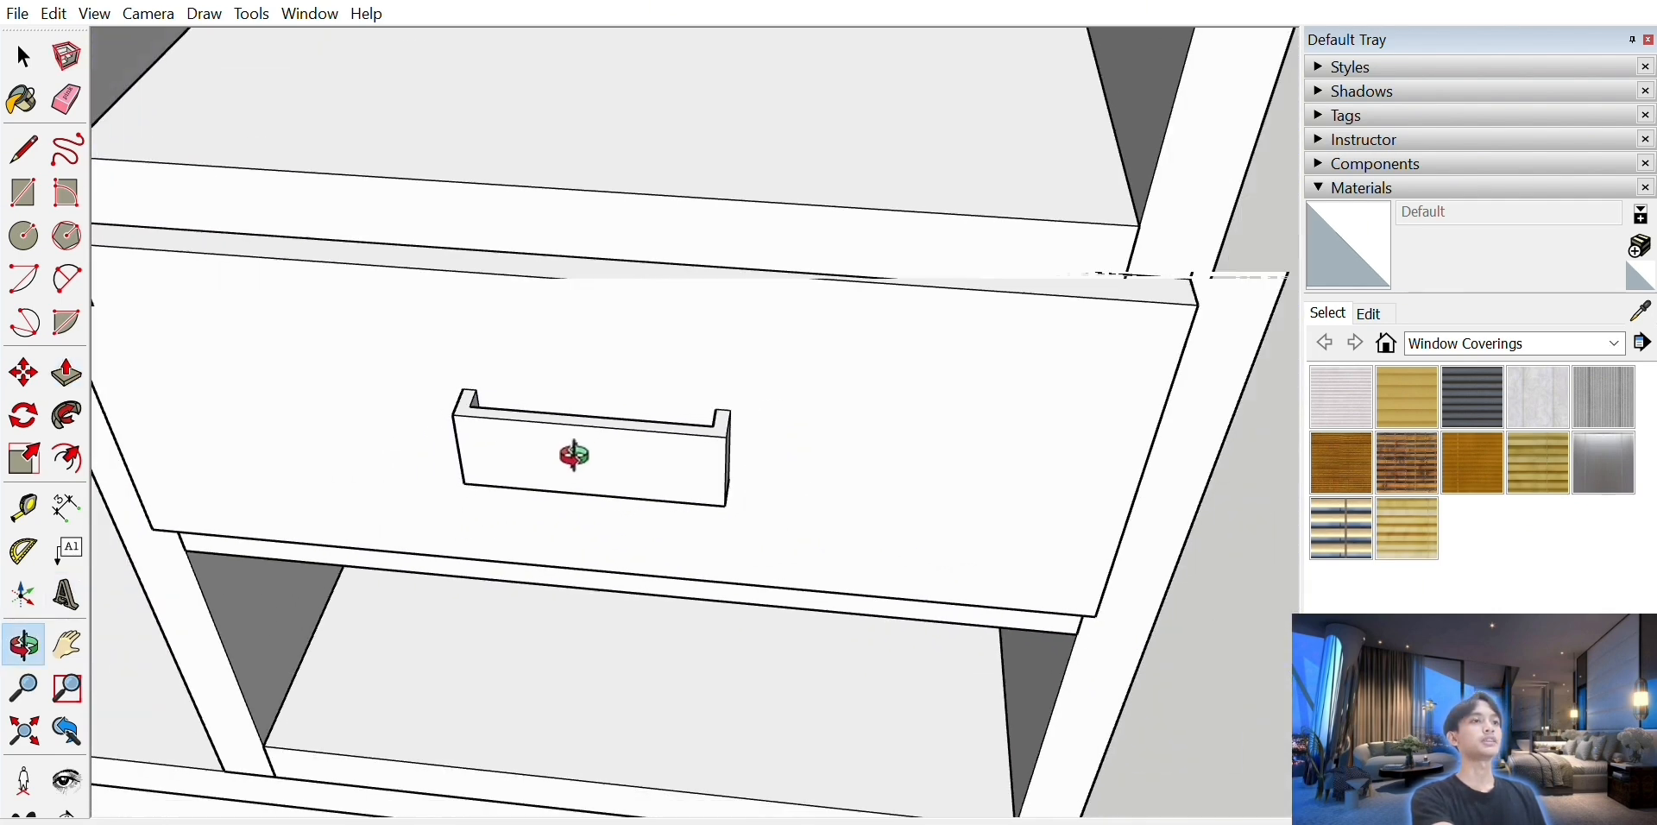
{"action": "left_click_drag", "start_coordinate": [582, 491], "coordinate": [593, 445]}
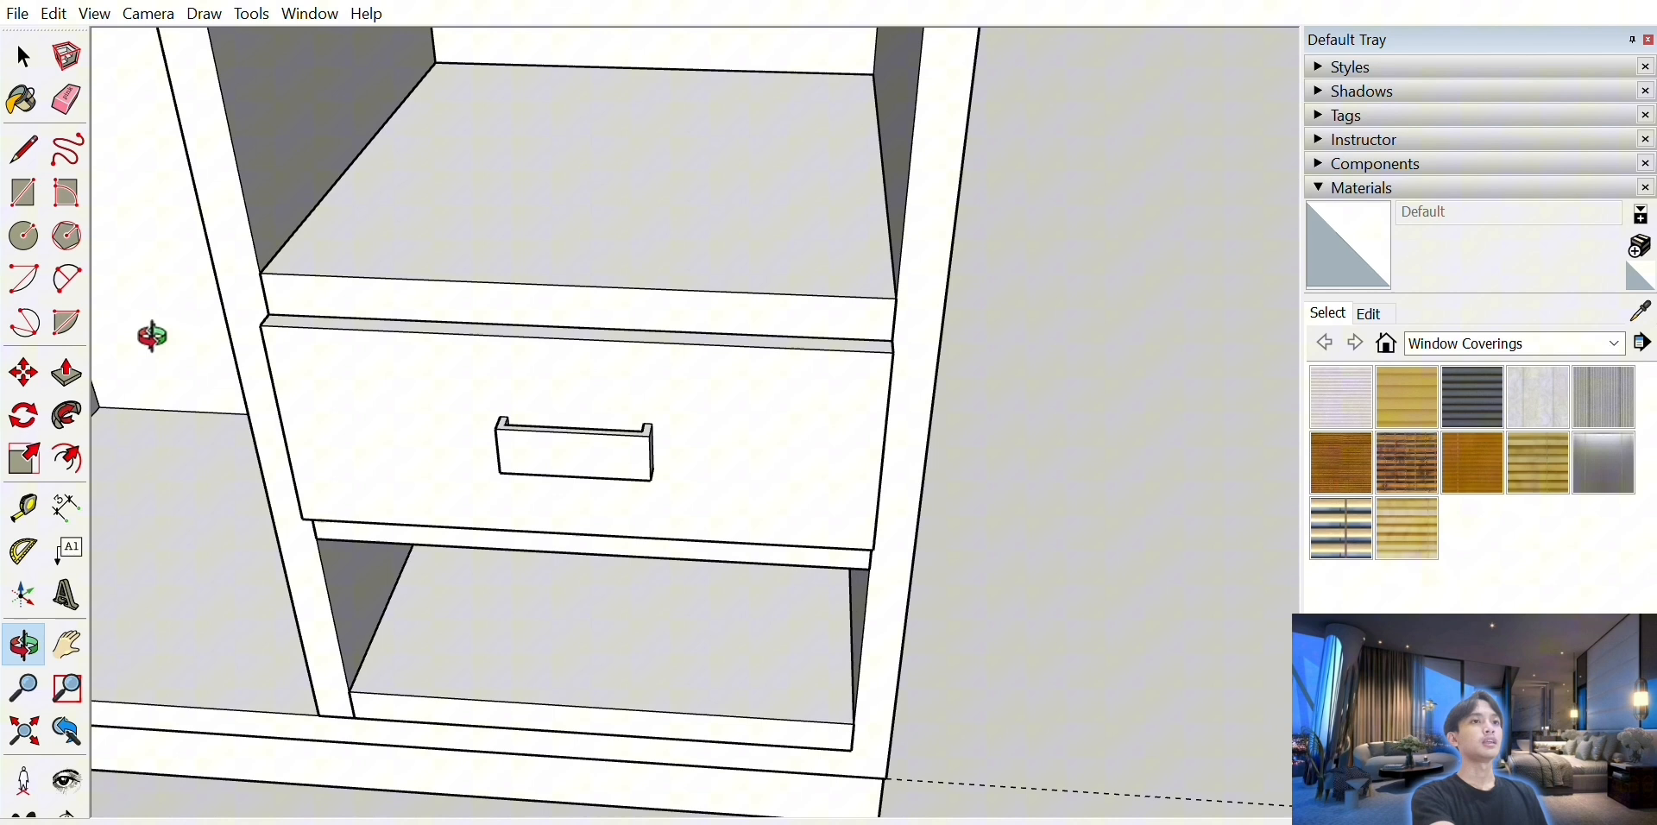
{"action": "left_click", "coordinate": [25, 50]}
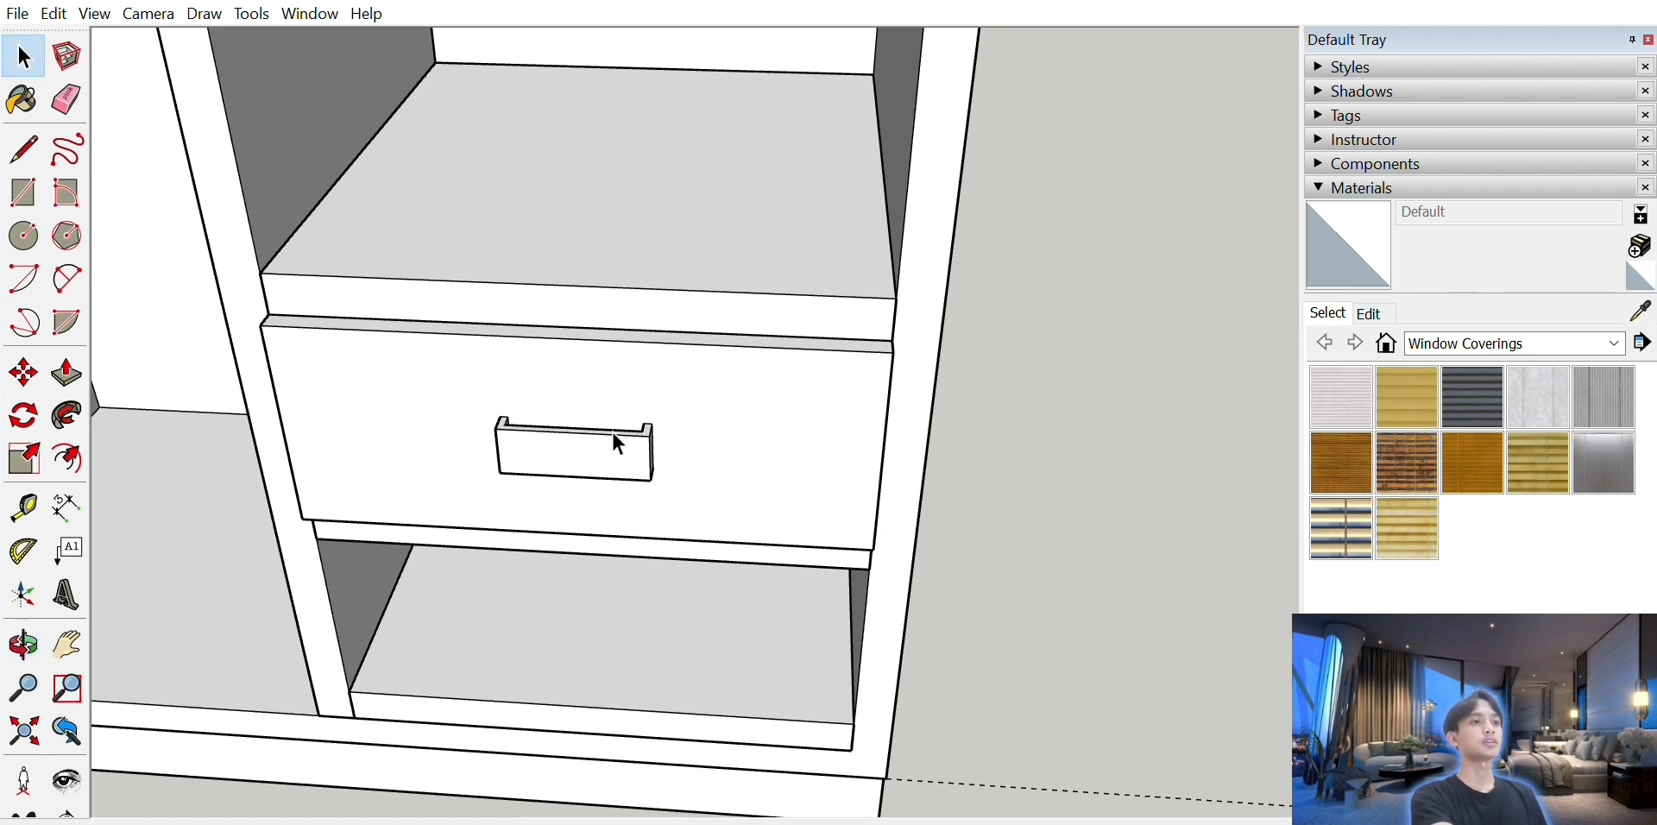
{"action": "triple_click", "coordinate": [610, 427]}
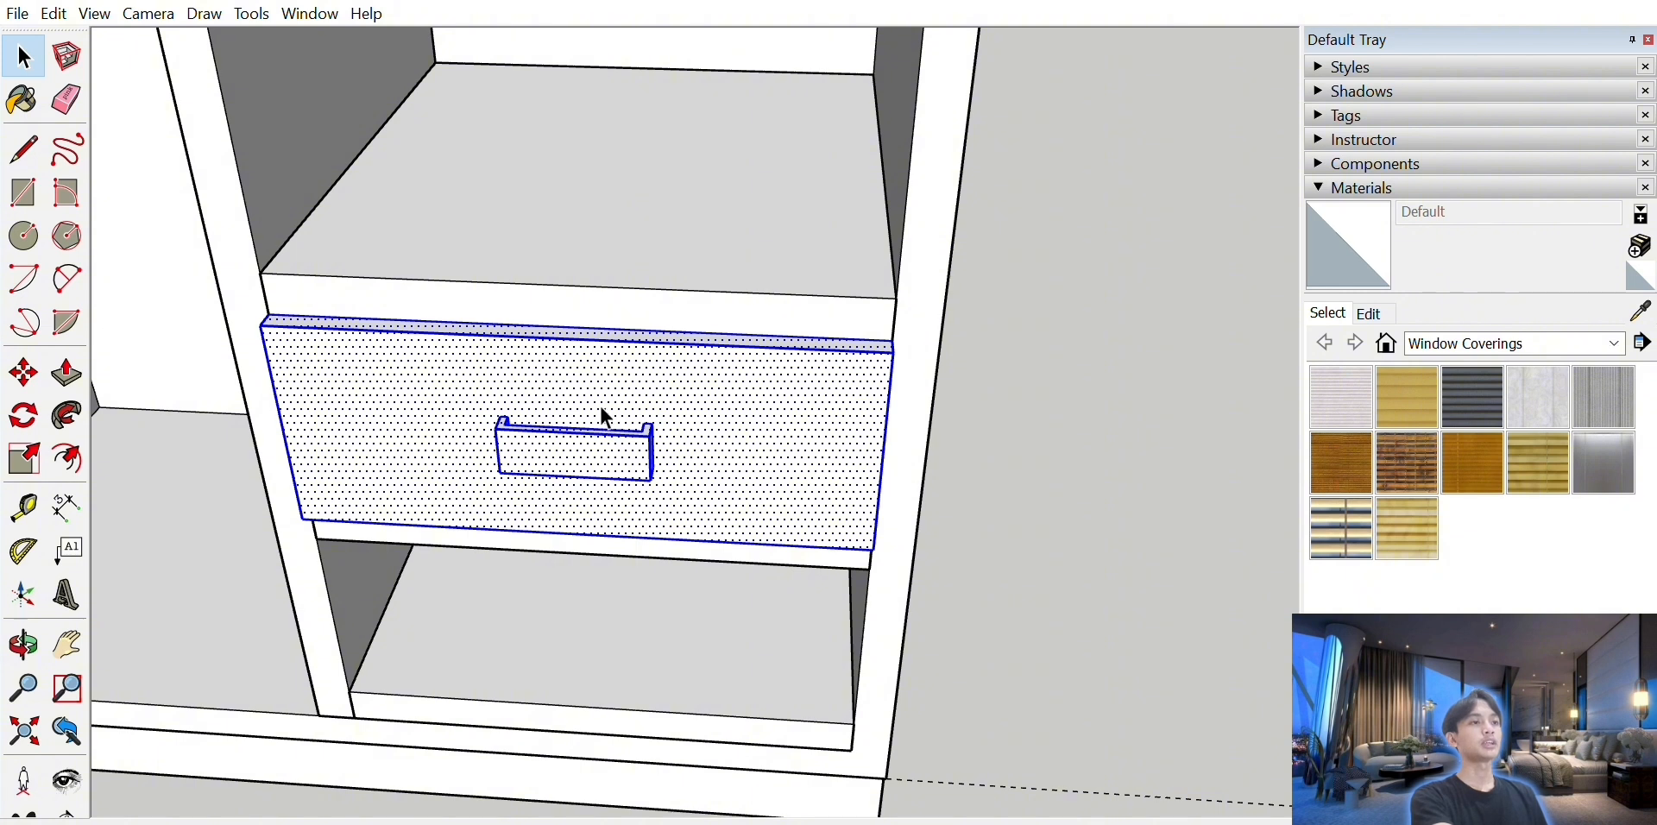
{"action": "left_click", "coordinate": [676, 573]}
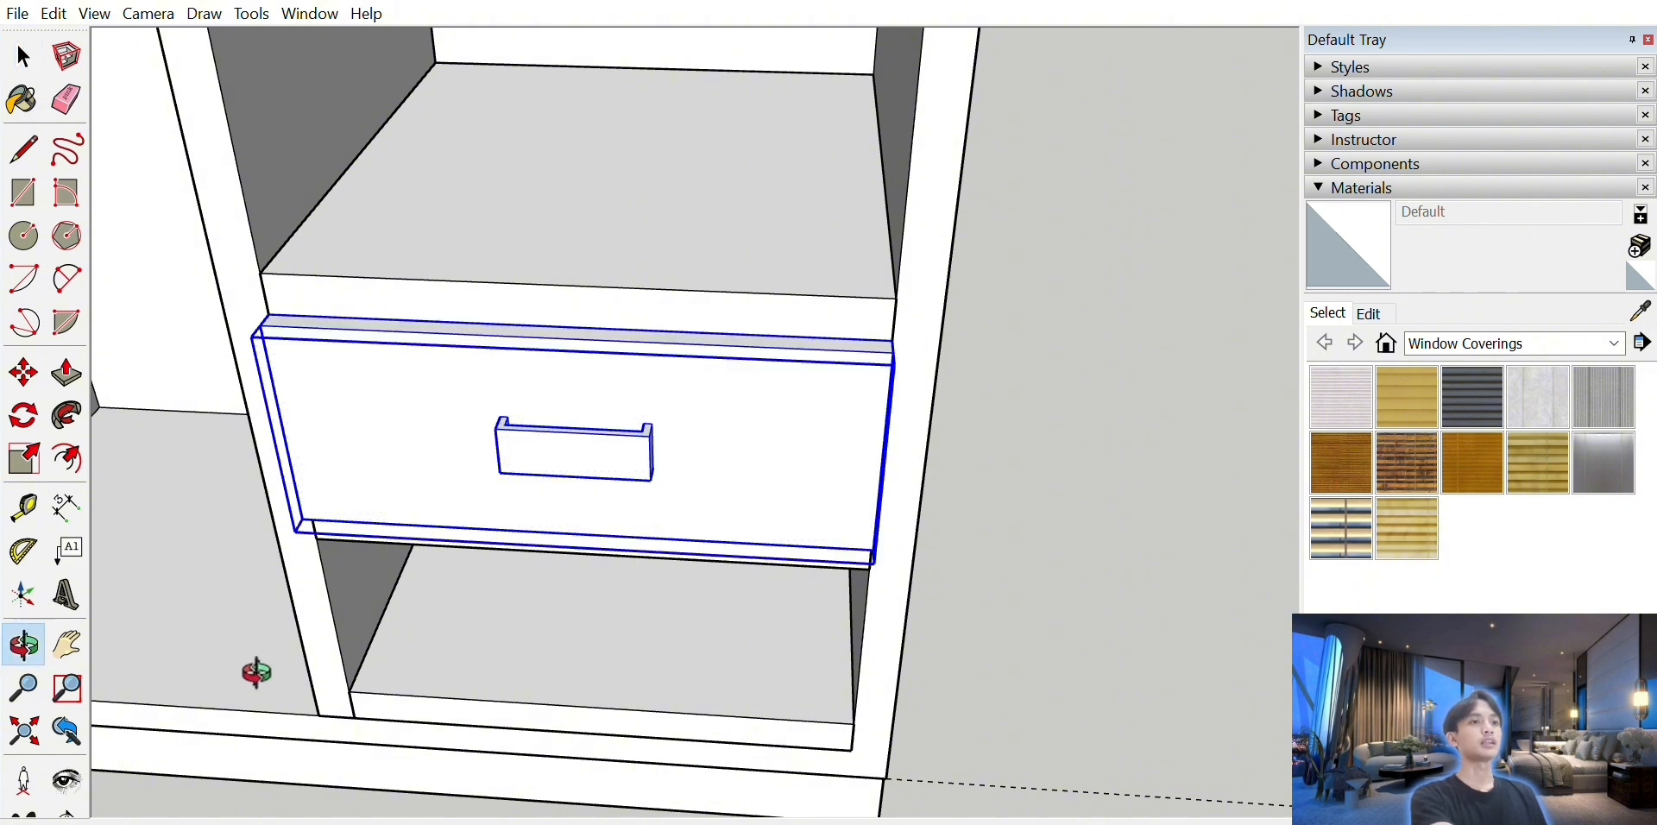
- Copy the grouped drawer front straight down over the lower opening of the right compartment
{"action": "left_click_drag", "start_coordinate": [255, 670], "coordinate": [284, 540]}
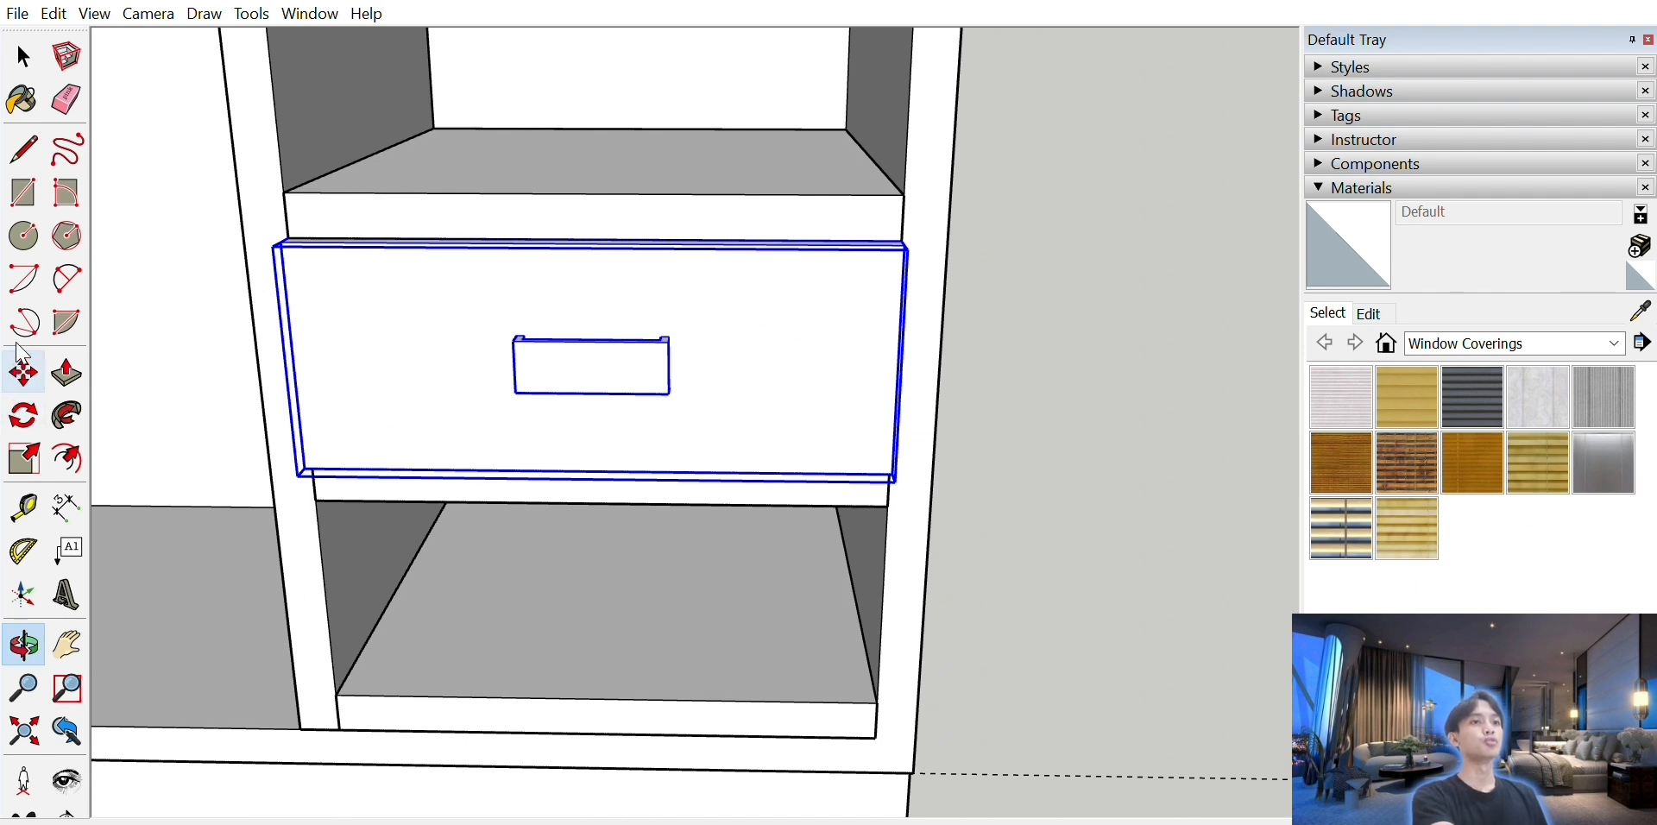
{"action": "left_click", "coordinate": [24, 371]}
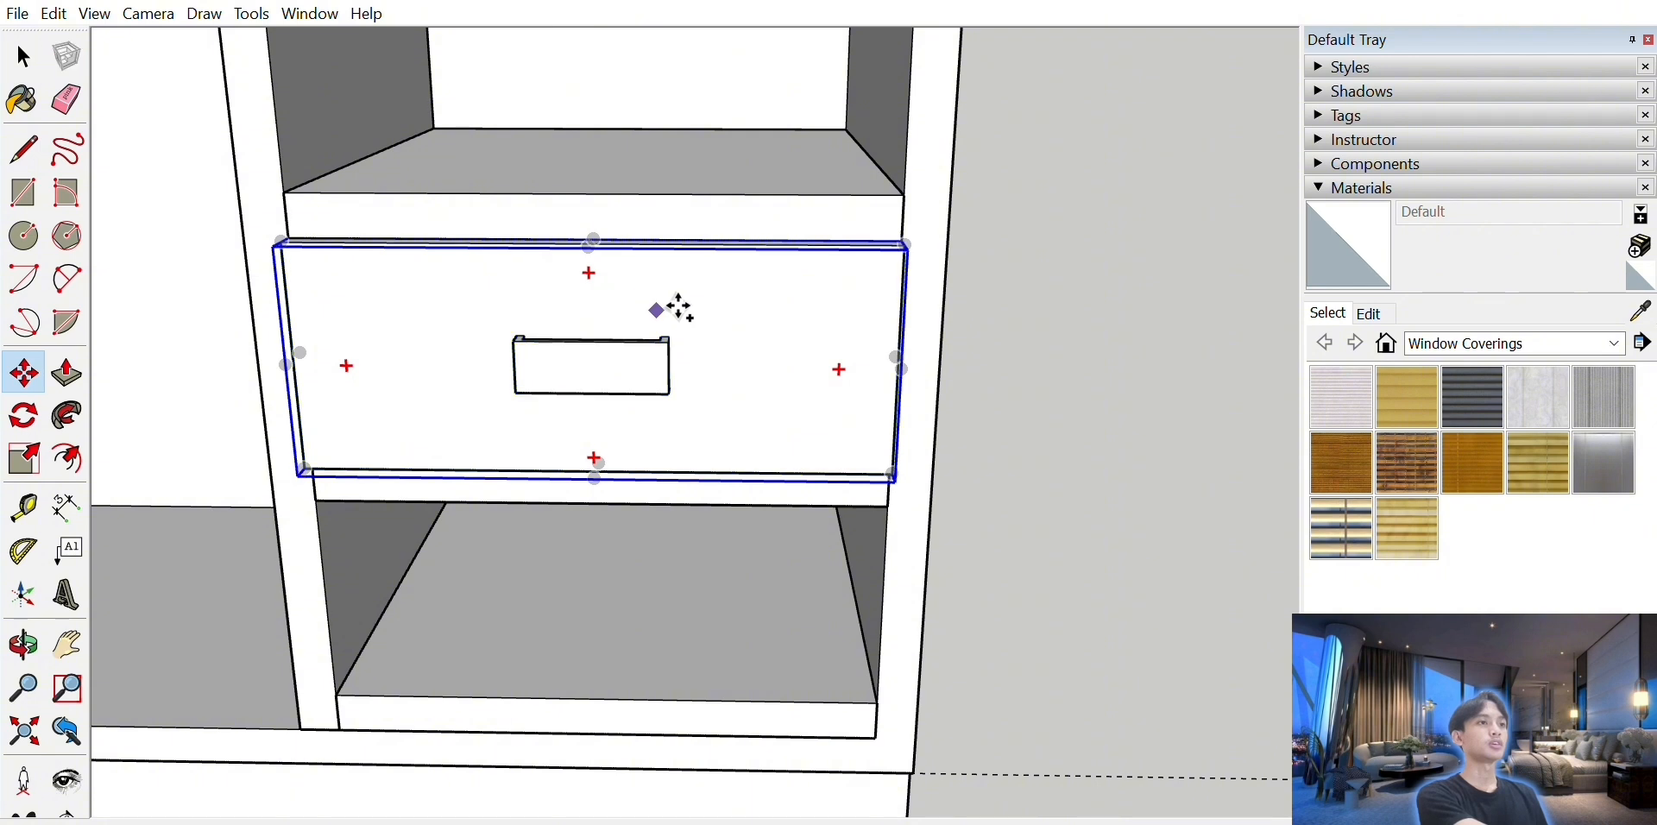
{"action": "key", "text": "ctrl"}
{"action": "left_click", "coordinate": [662, 535]}
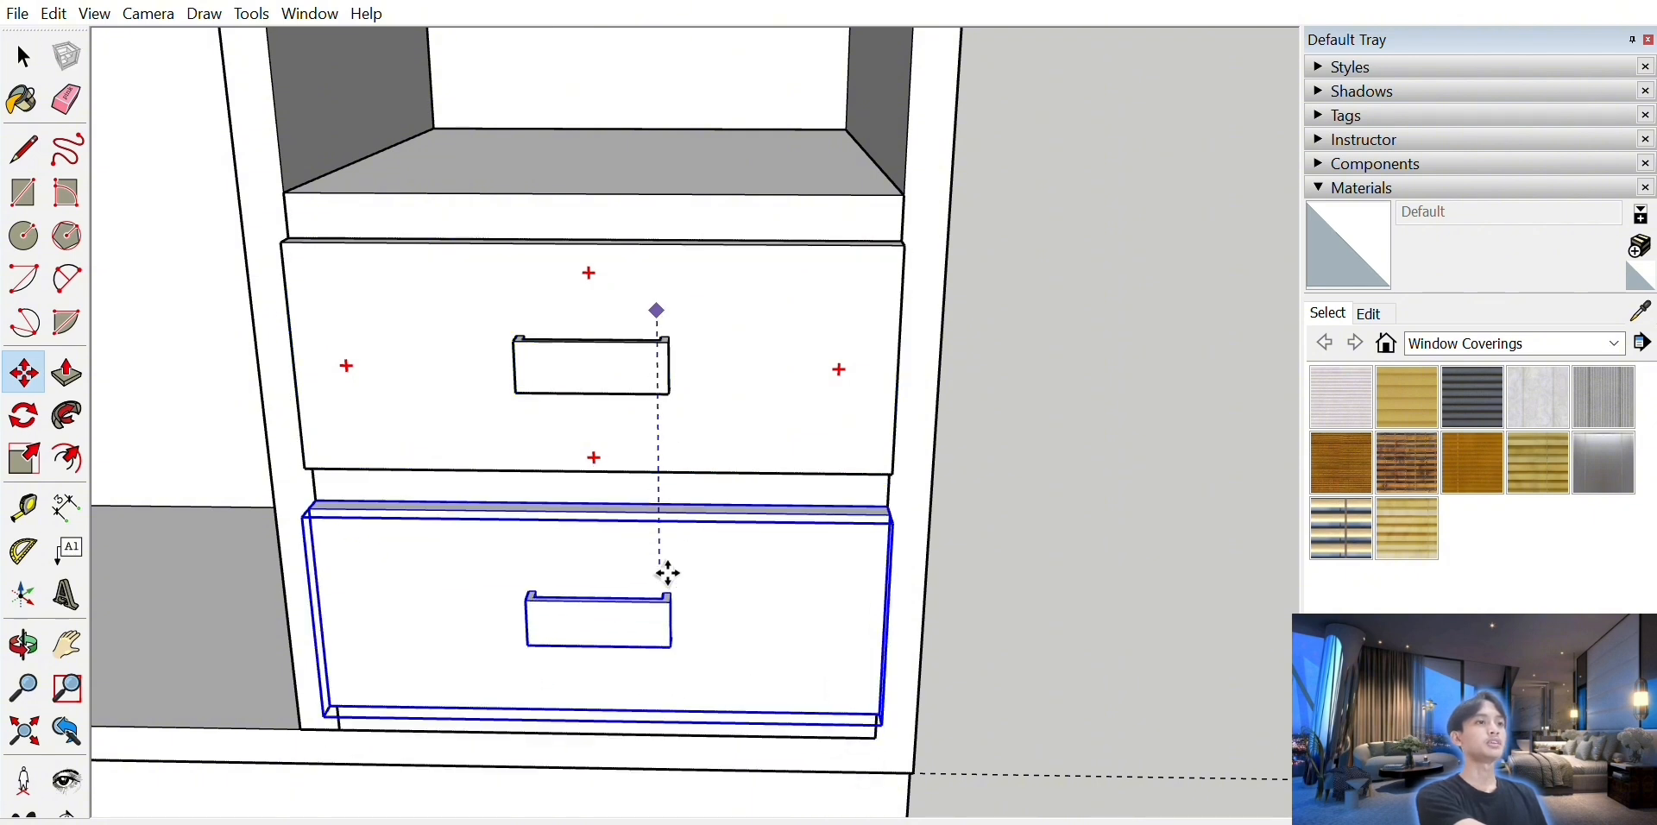
{"action": "left_click", "coordinate": [670, 576]}
{"action": "left_click", "coordinate": [23, 56]}
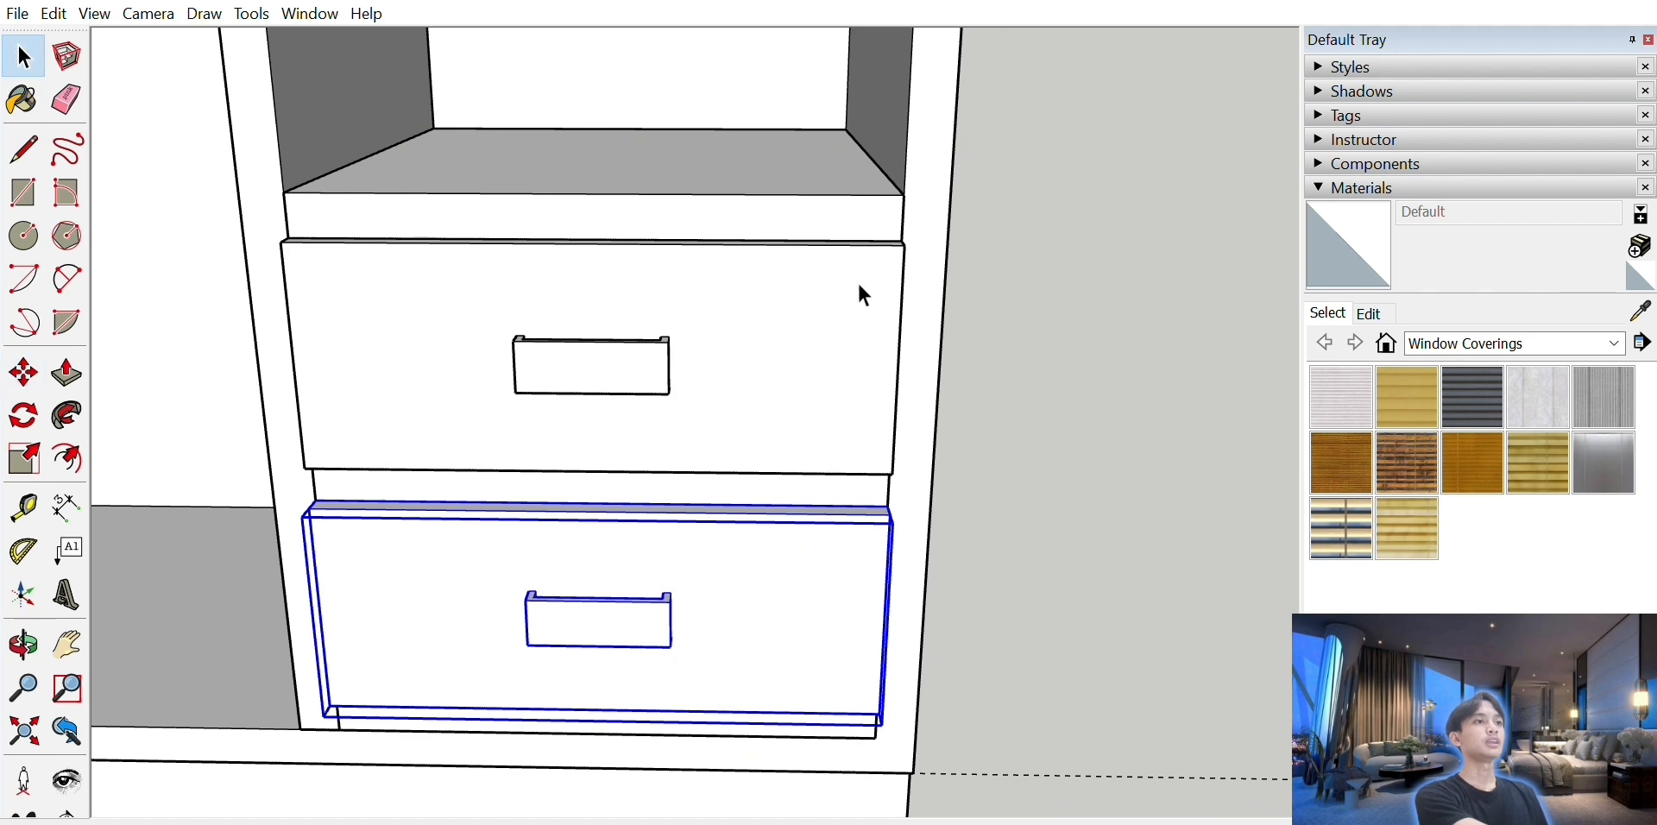
{"action": "left_click", "coordinate": [1077, 288]}
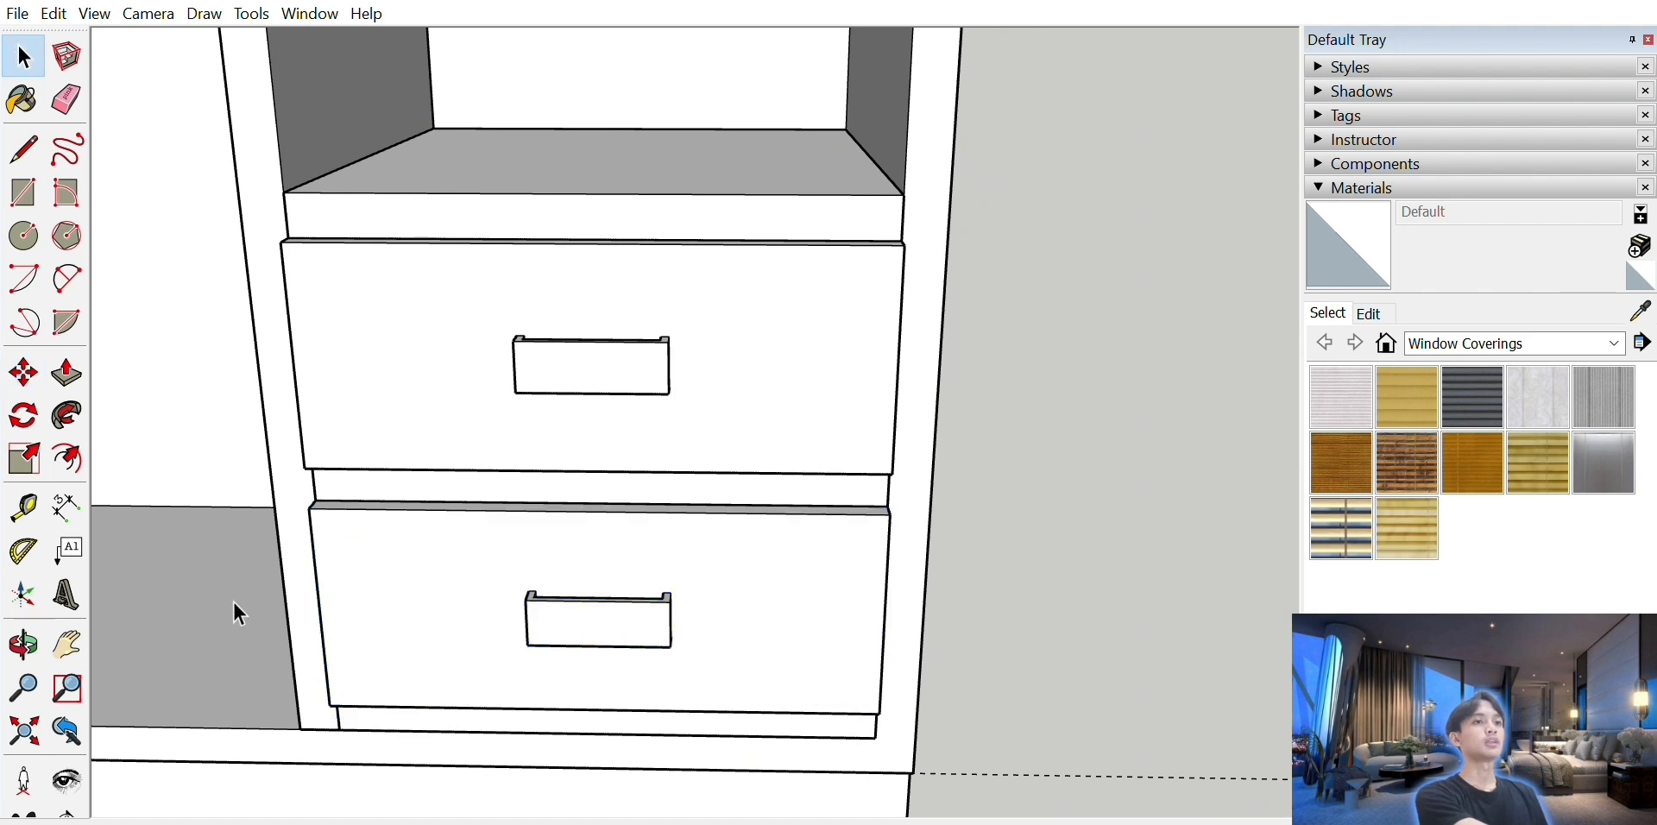
- Select both drawer fronts with the adjoining shelves above, between and below them, and combine them into one group
{"action": "left_click", "coordinate": [23, 646]}
{"action": "left_click_drag", "start_coordinate": [185, 656], "coordinate": [199, 552]}
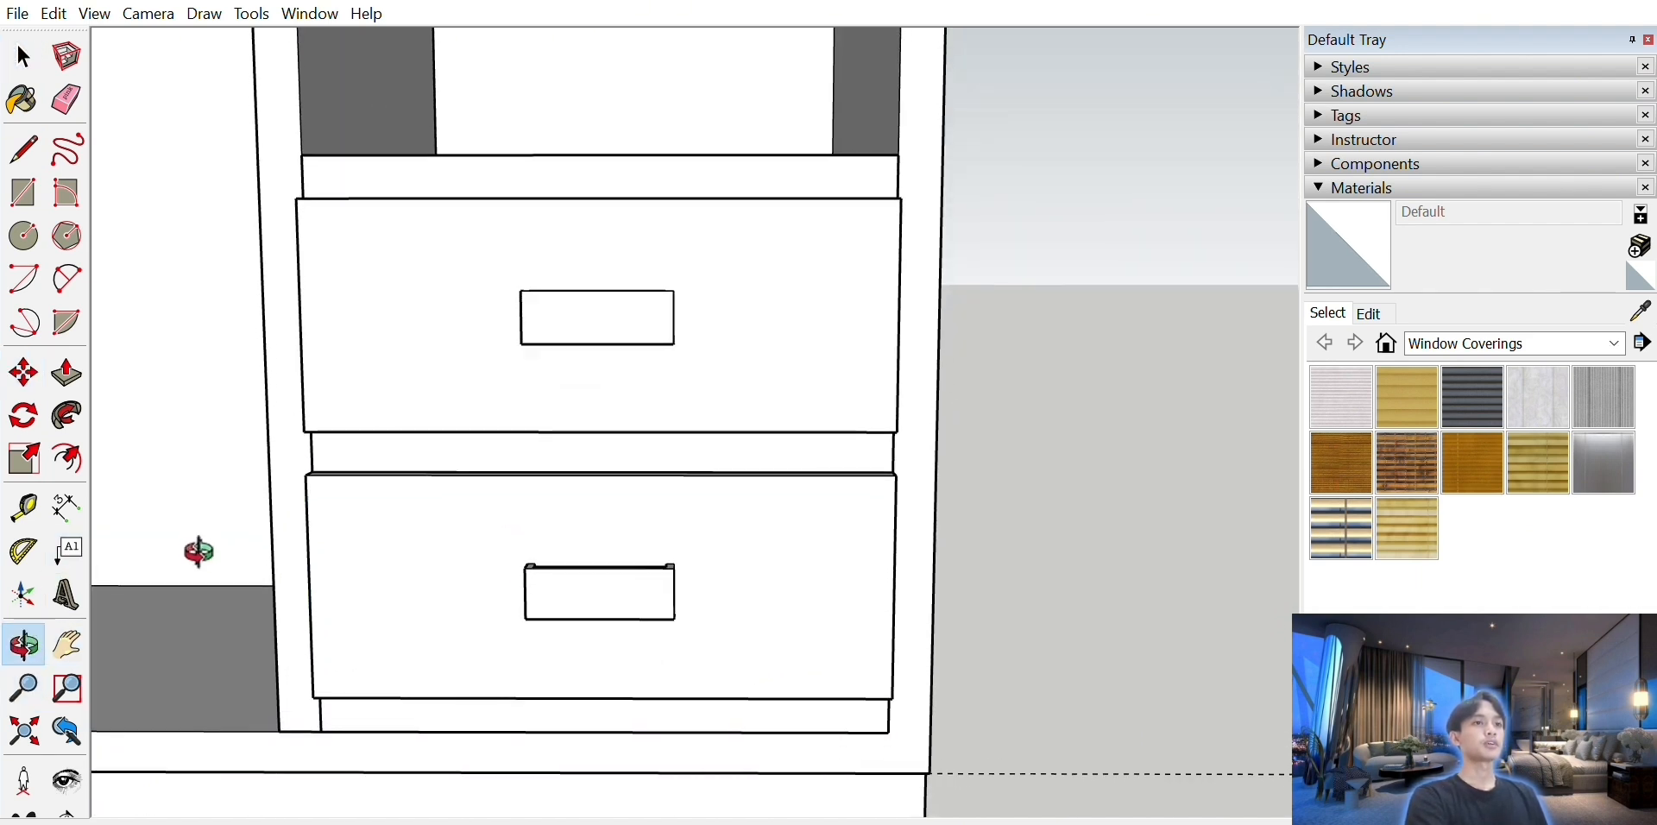
{"action": "left_click", "coordinate": [24, 54]}
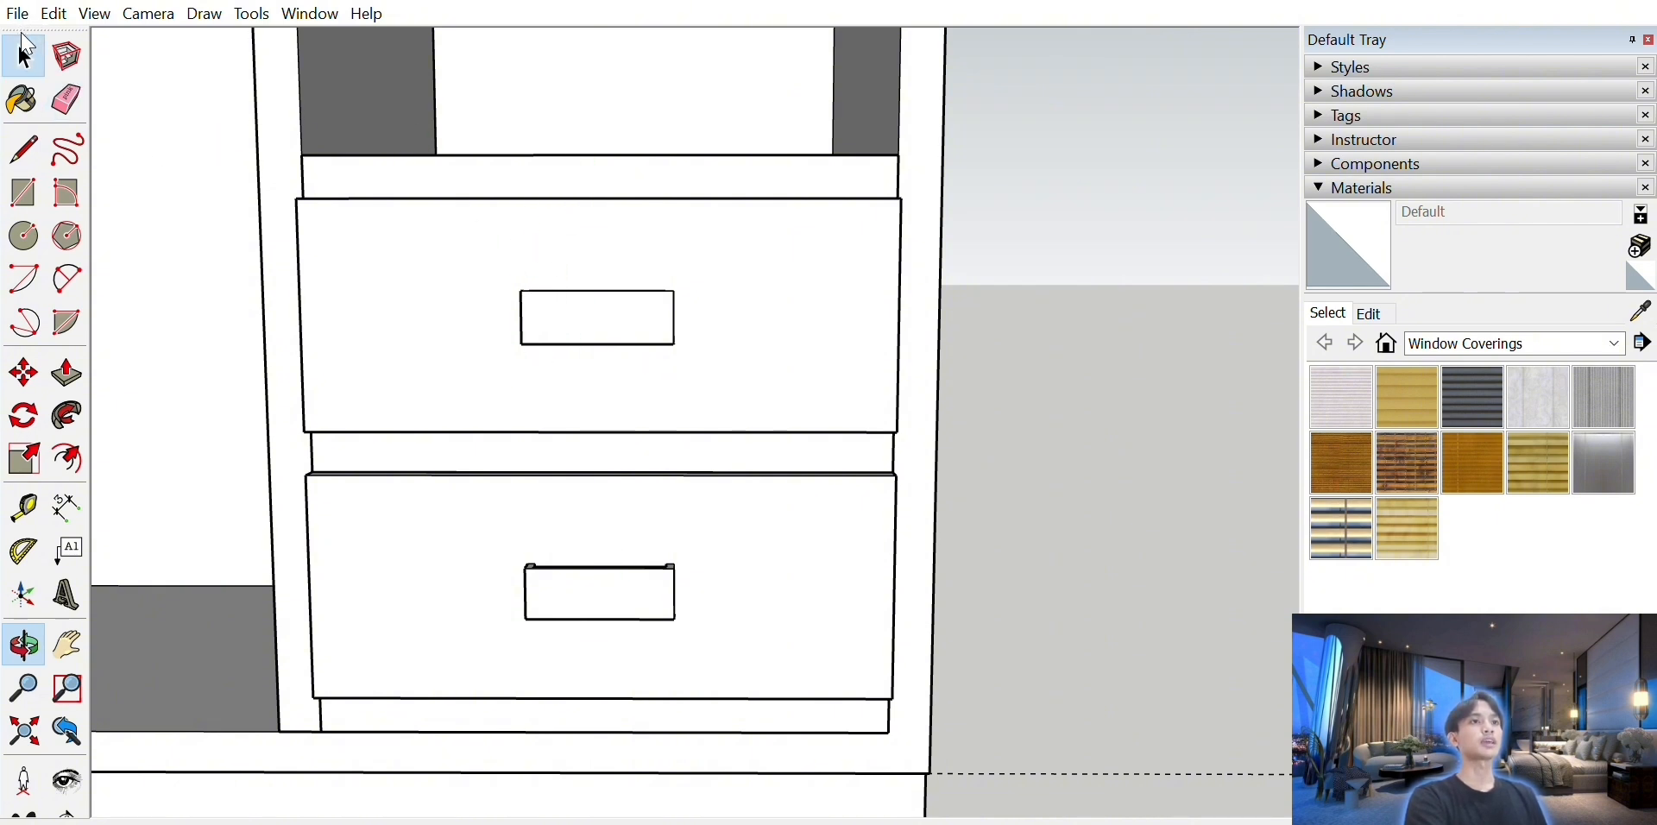
{"action": "left_click", "coordinate": [511, 177], "text": "shift"}
{"action": "left_click", "coordinate": [506, 278], "text": "shift"}
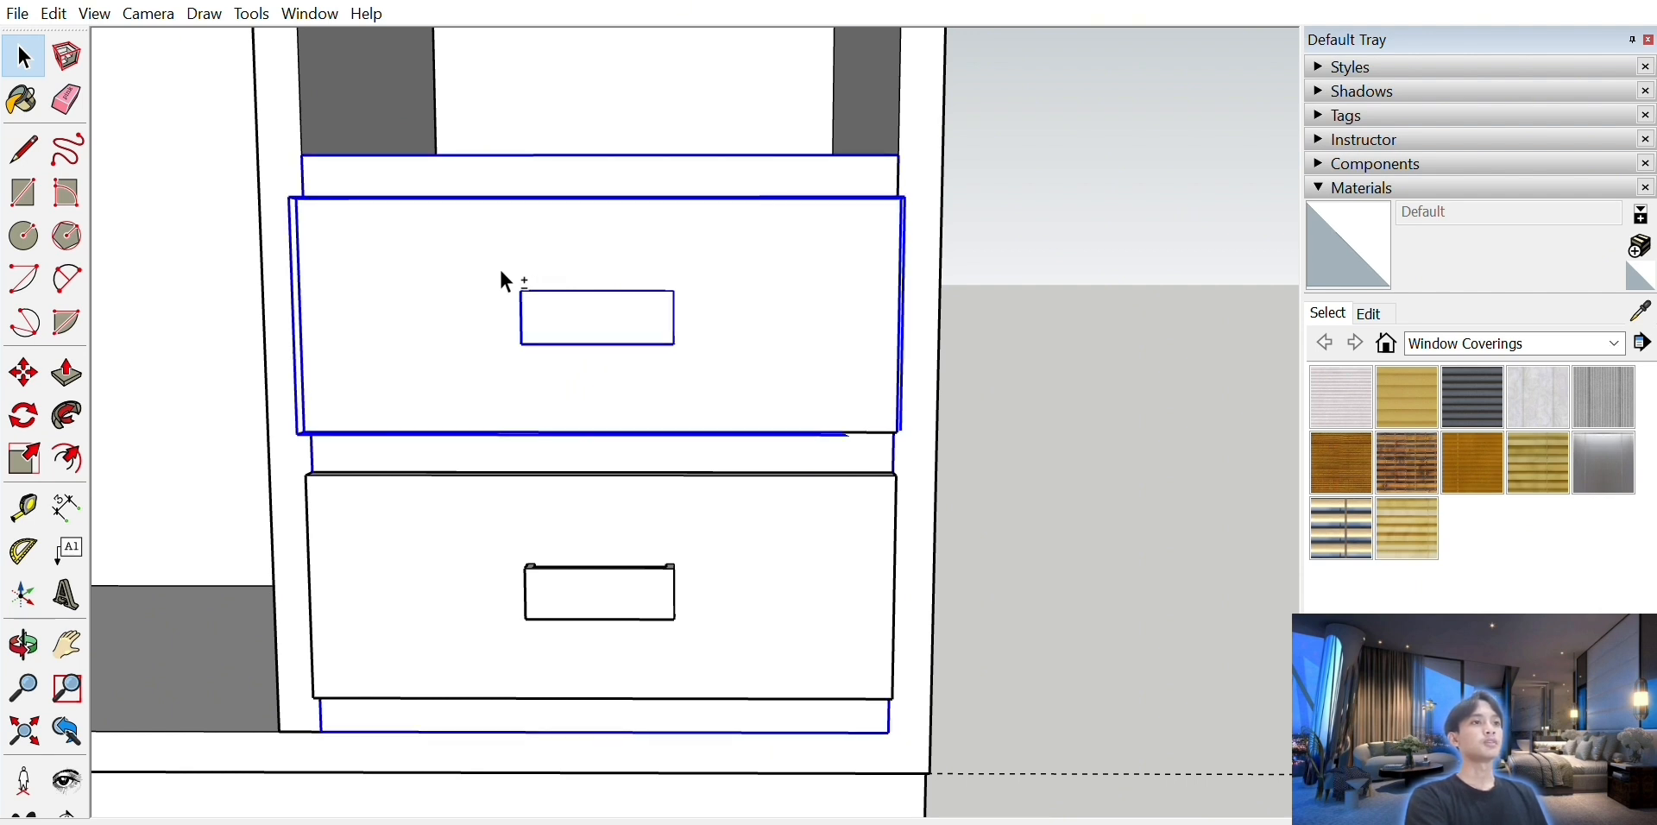
{"action": "left_click", "coordinate": [516, 487], "text": "shift"}
{"action": "left_click", "coordinate": [544, 447], "text": "shift"}
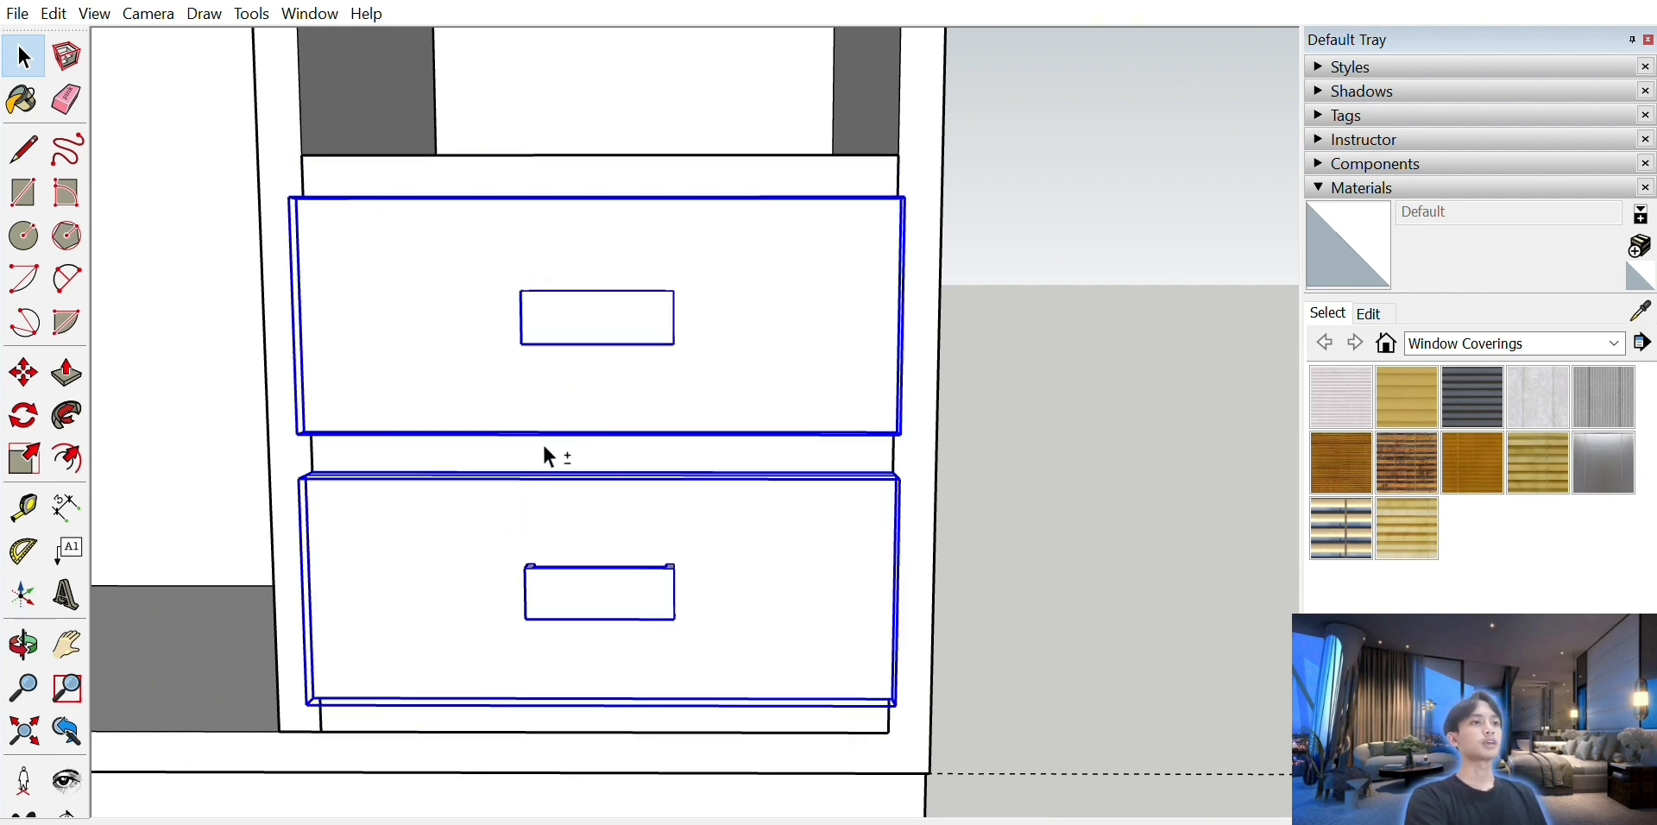
{"action": "left_click", "coordinate": [628, 154], "text": "shift"}
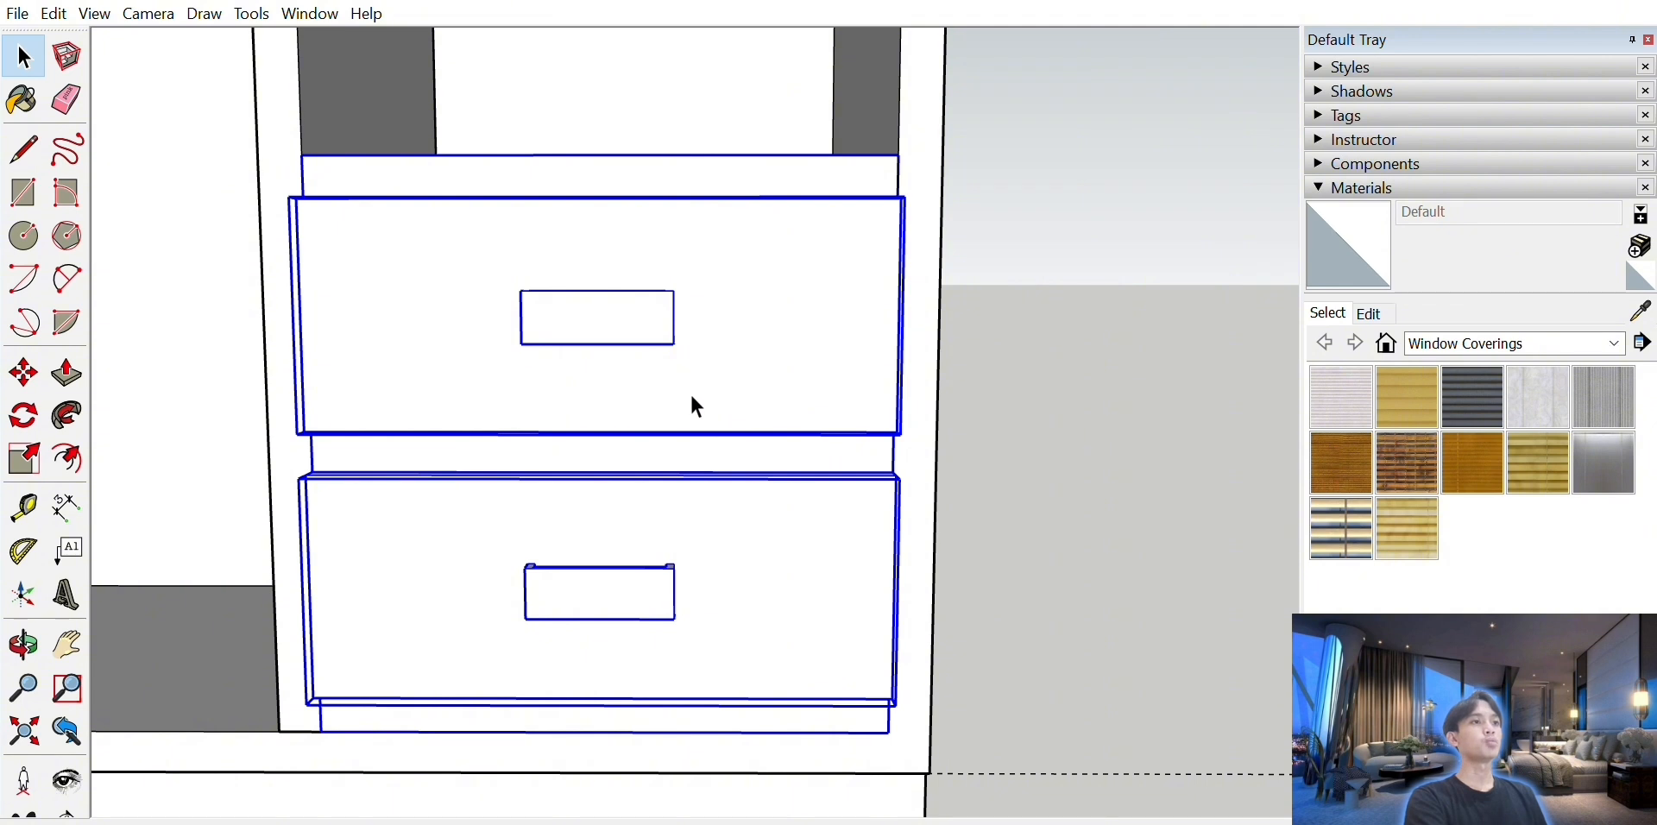
{"action": "left_click", "coordinate": [747, 633], "text": "shift"}
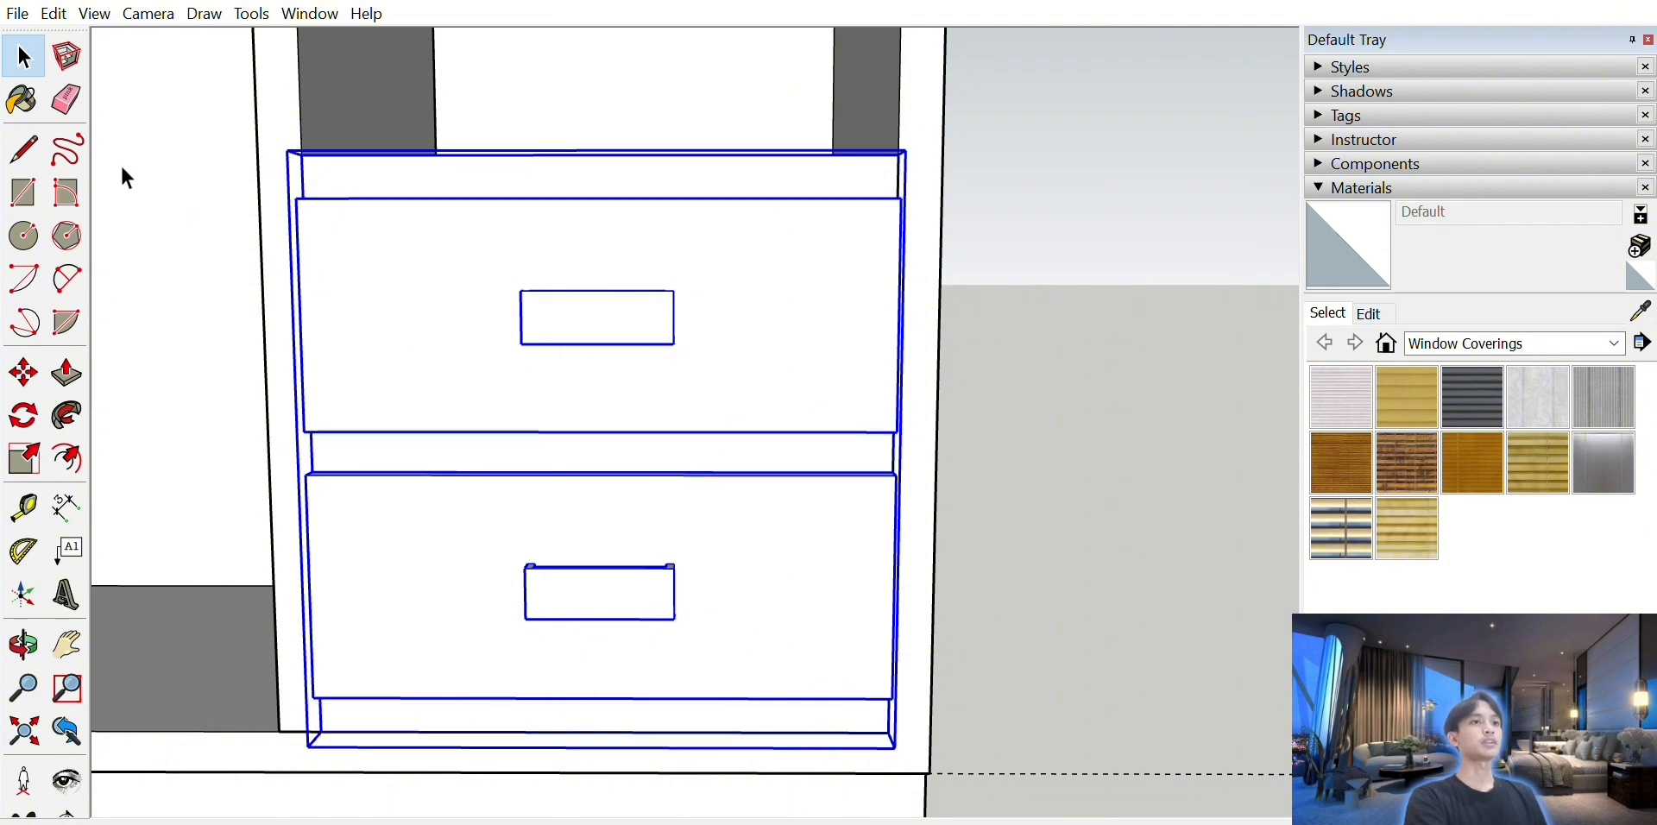
{"action": "left_click", "coordinate": [23, 371]}
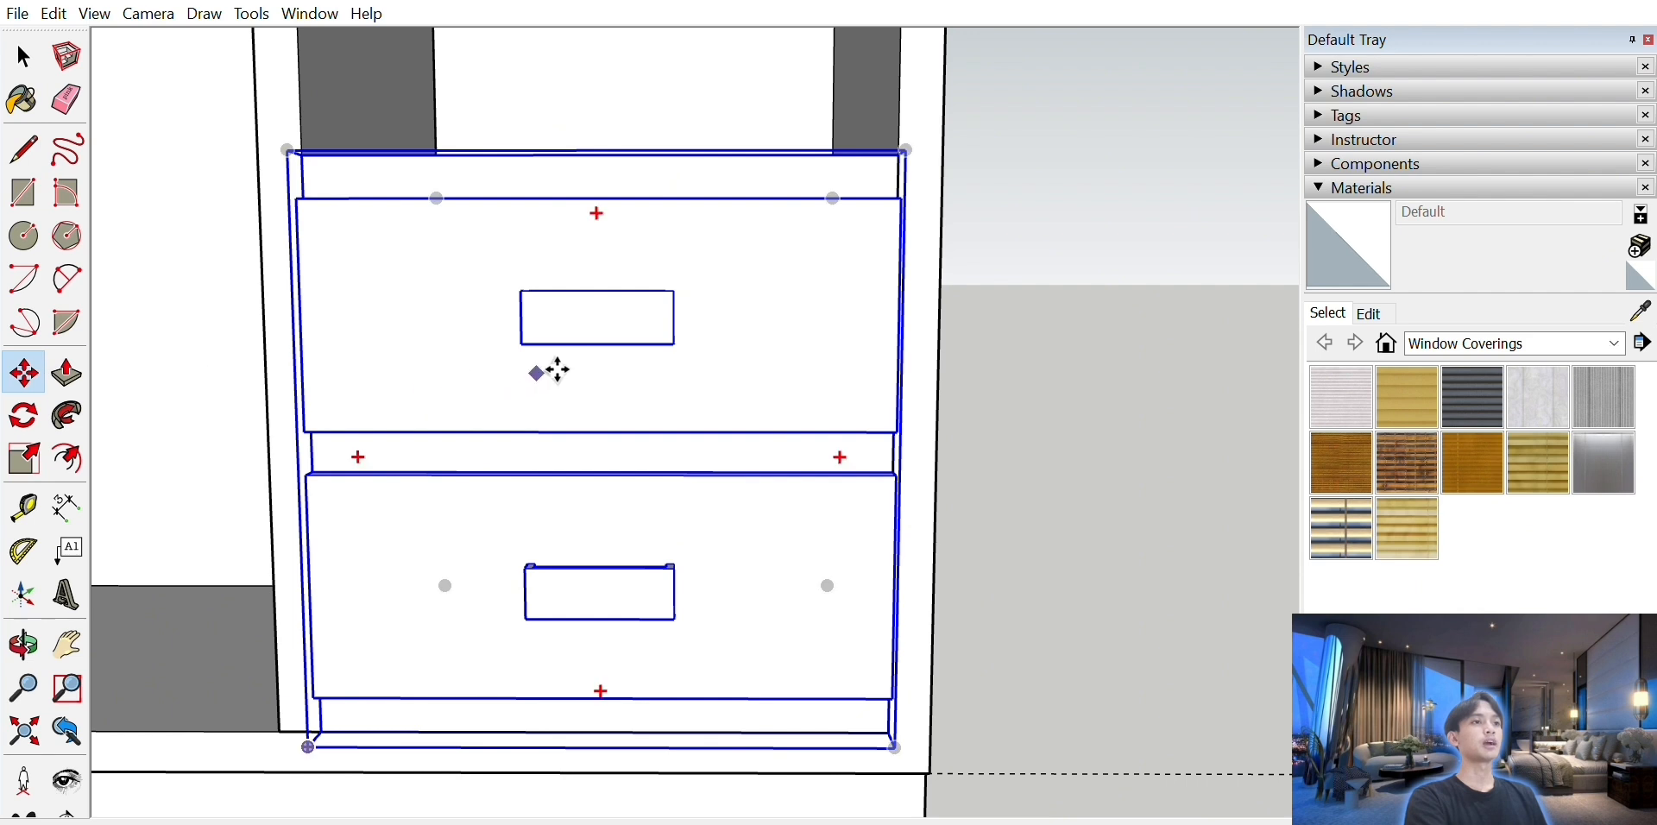
{"action": "left_click", "coordinate": [623, 369]}
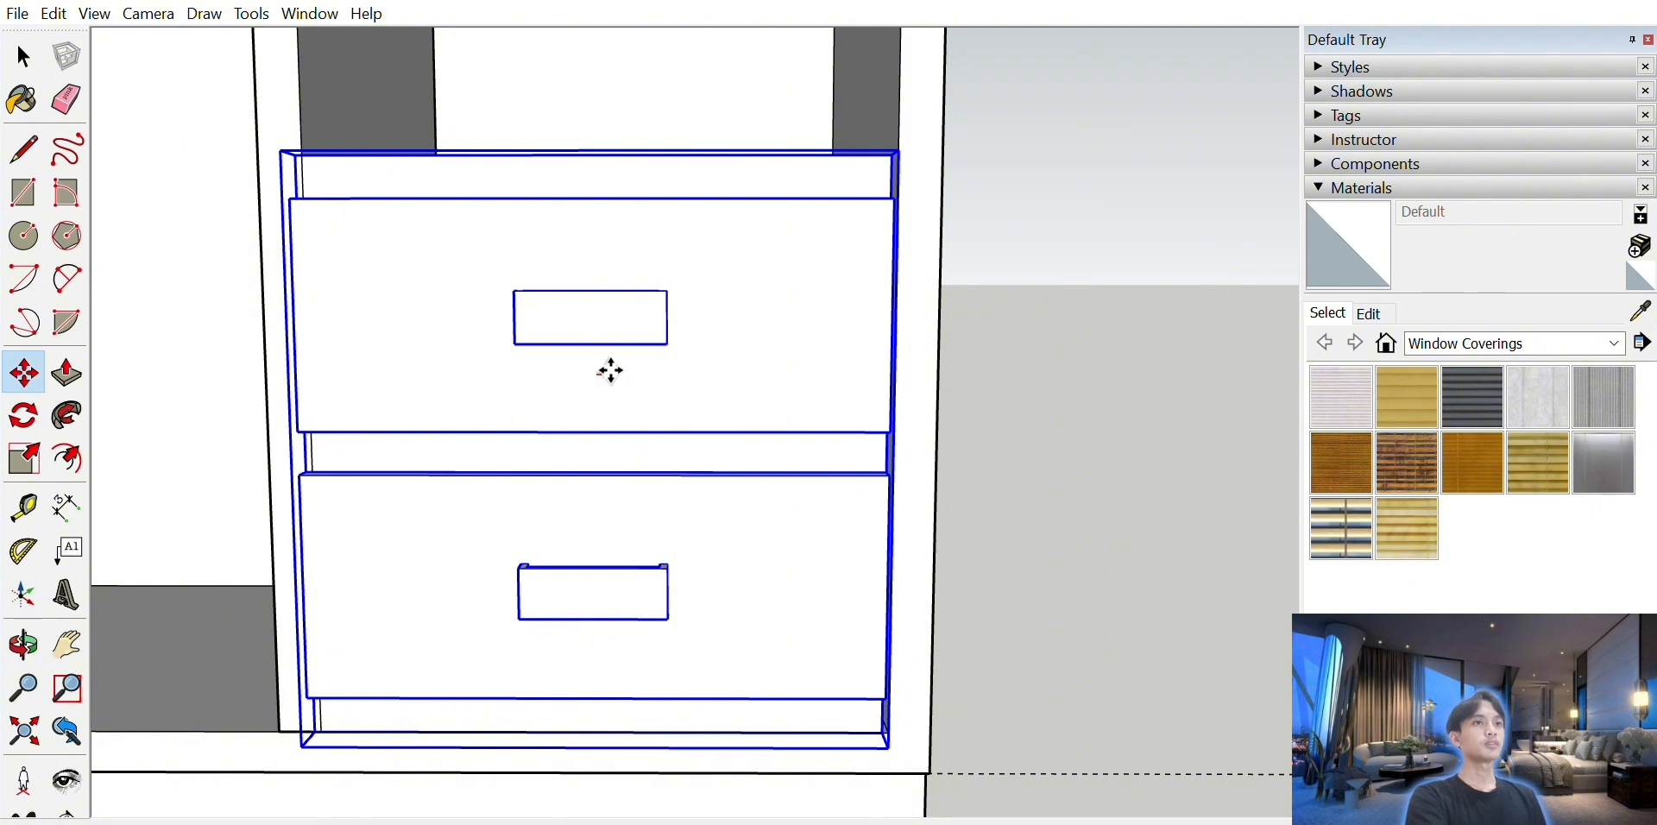
{"action": "left_click", "coordinate": [18, 41]}
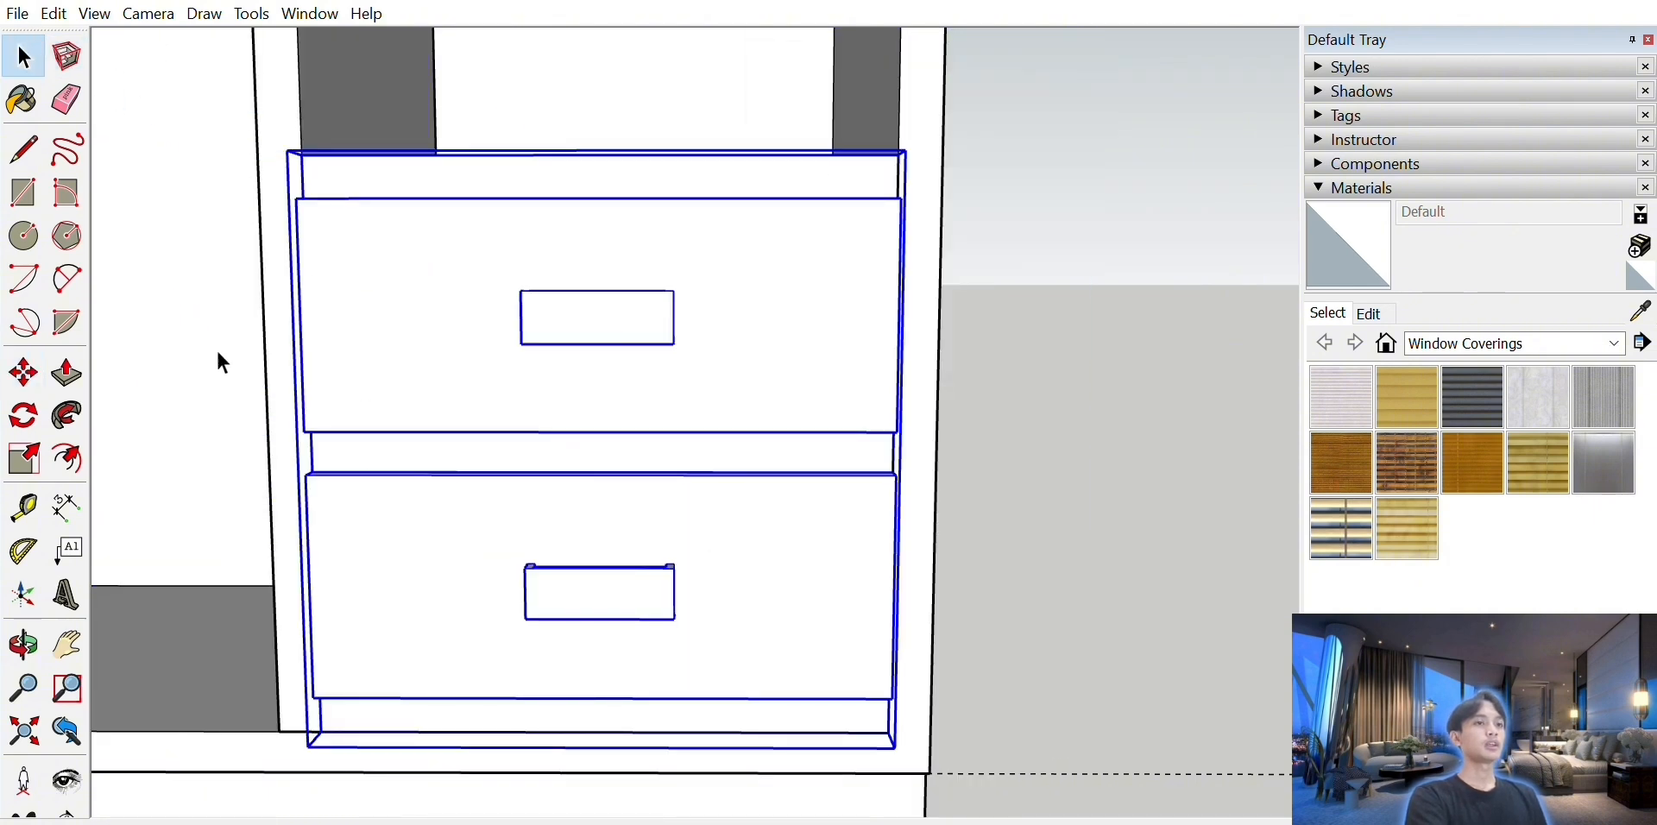
- Move the drawer and shelf group slightly back along the depth axis so it sits recessed in the right compartment
{"action": "left_click", "coordinate": [23, 645]}
{"action": "left_click_drag", "start_coordinate": [242, 321], "coordinate": [273, 414]}
{"action": "left_click", "coordinate": [67, 645]}
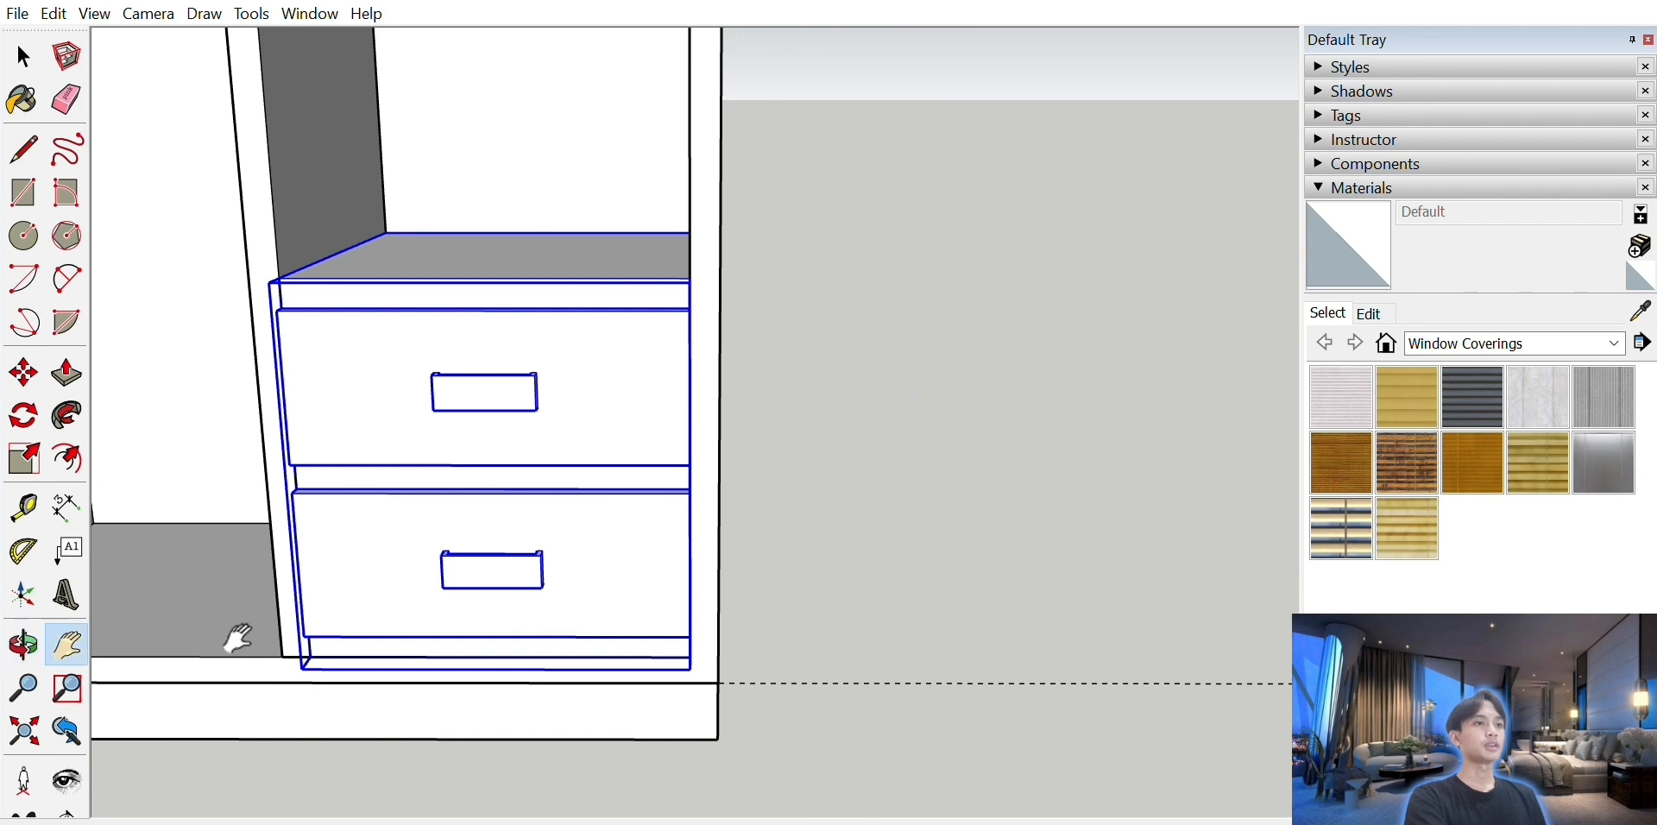
{"action": "left_click_drag", "start_coordinate": [233, 636], "coordinate": [362, 621]}
{"action": "scroll", "coordinate": [521, 584], "scroll_direction": "up", "scroll_amount": 2}
{"action": "left_click_drag", "start_coordinate": [483, 543], "coordinate": [484, 541]}
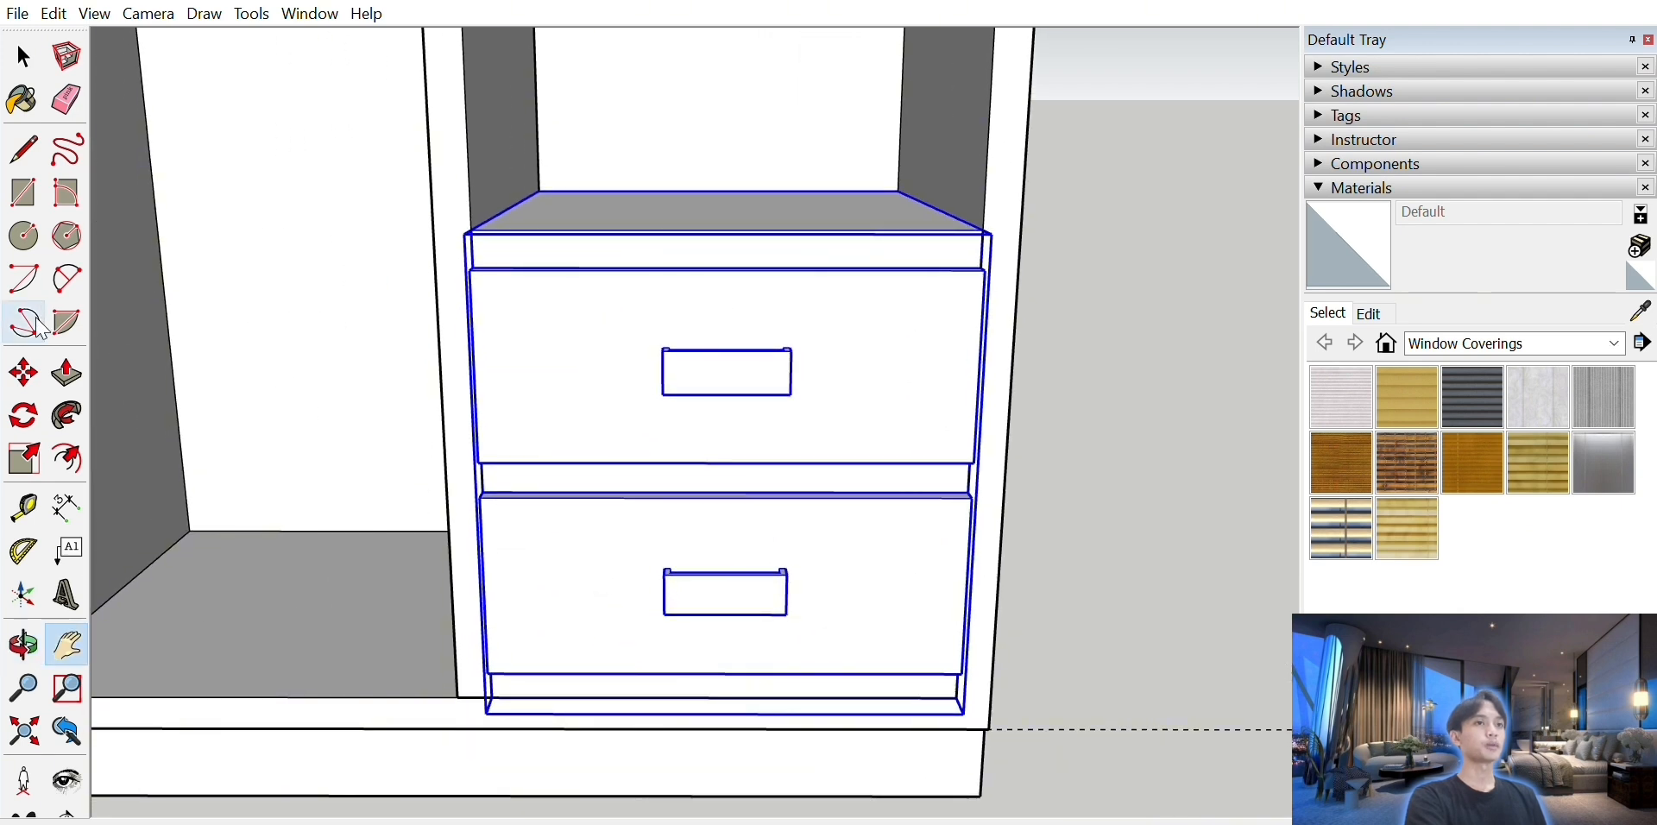
{"action": "left_click", "coordinate": [23, 373]}
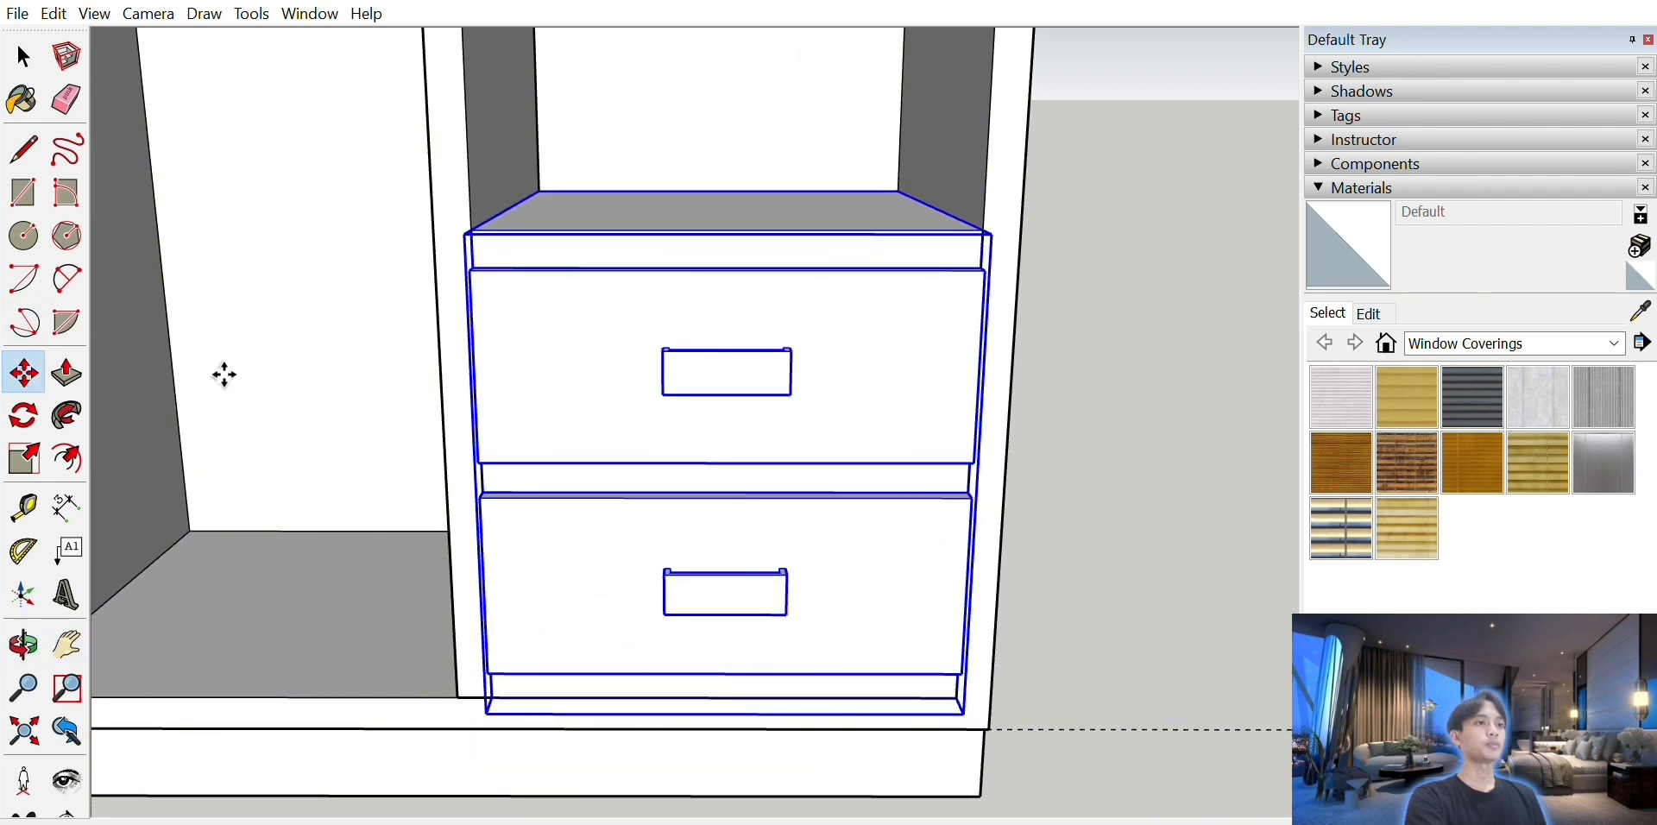
{"action": "left_click", "coordinate": [744, 406]}
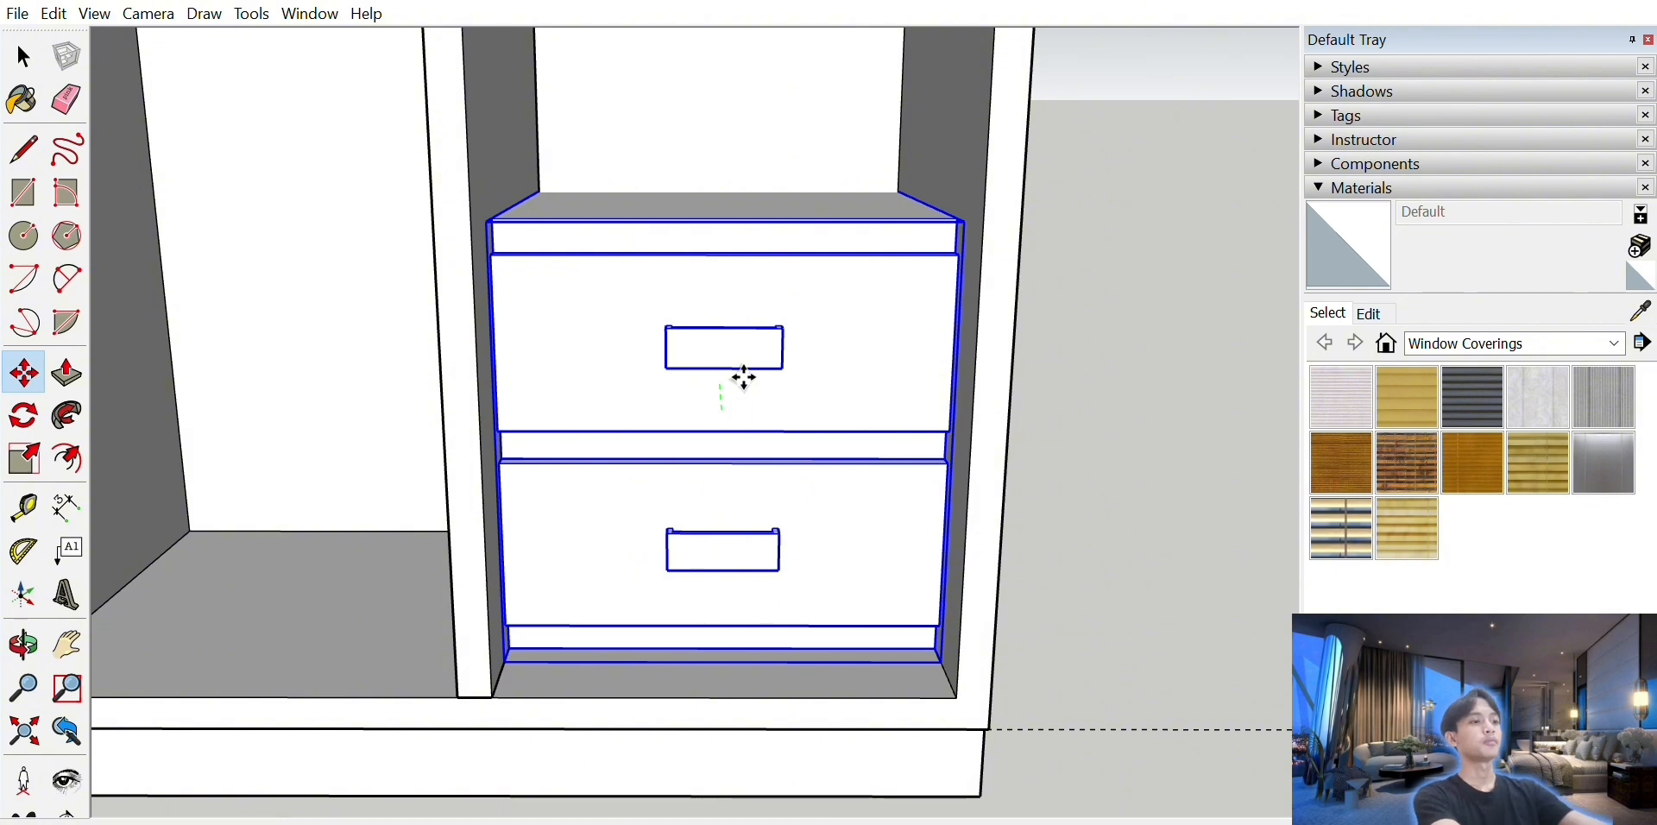
{"action": "key", "text": "Escape"}
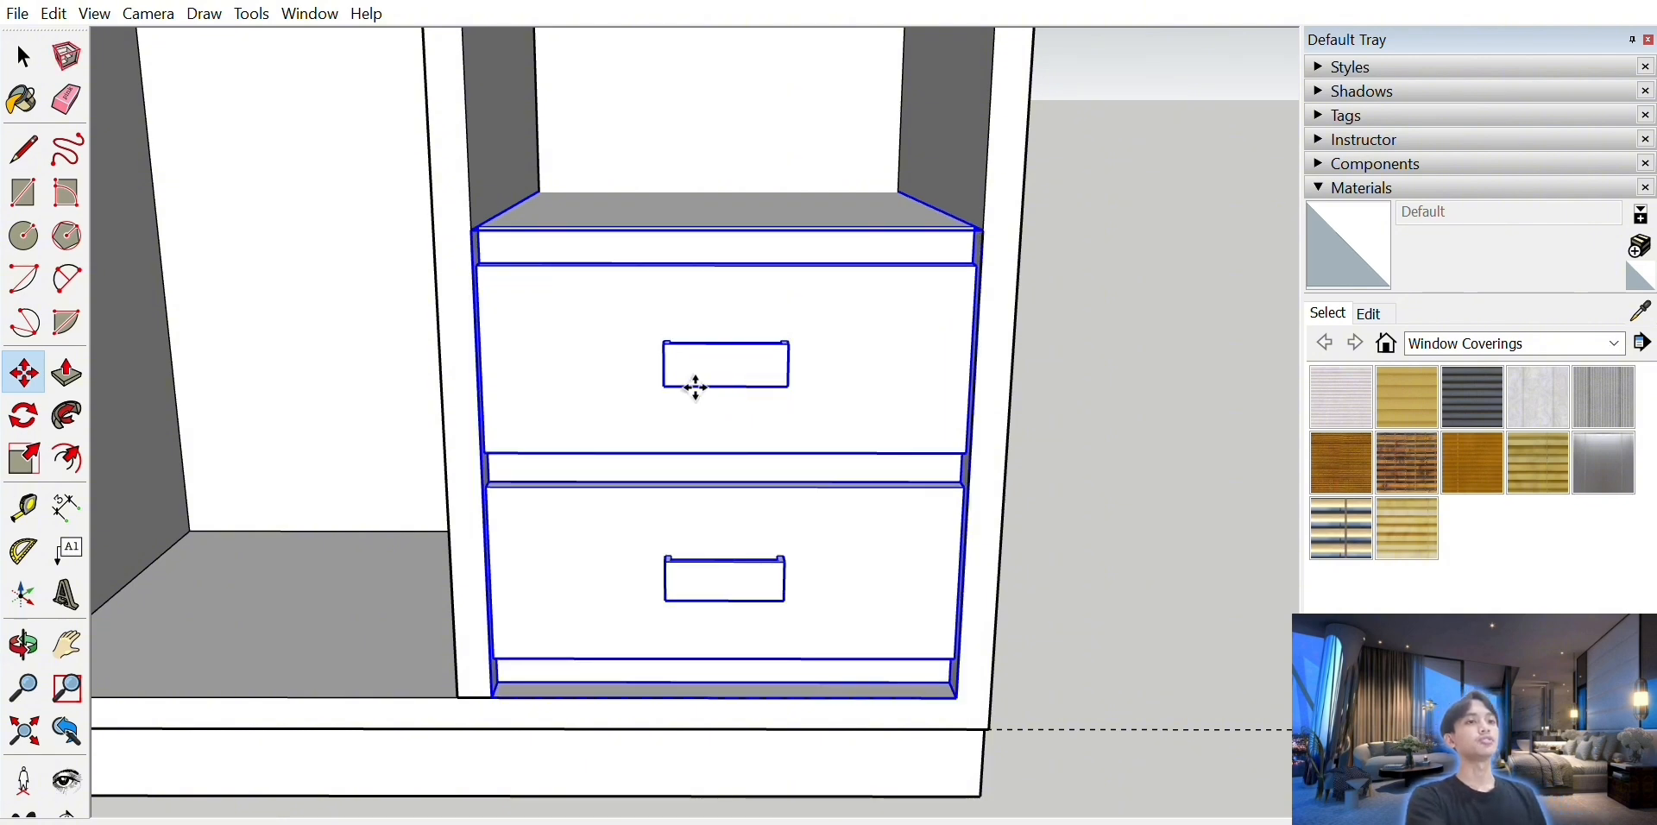
- Scale the drawer and shelf group along its depth from the rear face, shortening it slightly toward the front
{"action": "left_click", "coordinate": [13, 654]}
{"action": "left_click_drag", "start_coordinate": [172, 518], "coordinate": [149, 625]}
{"action": "key", "text": "h"}
{"action": "left_click_drag", "start_coordinate": [259, 649], "coordinate": [471, 669]}
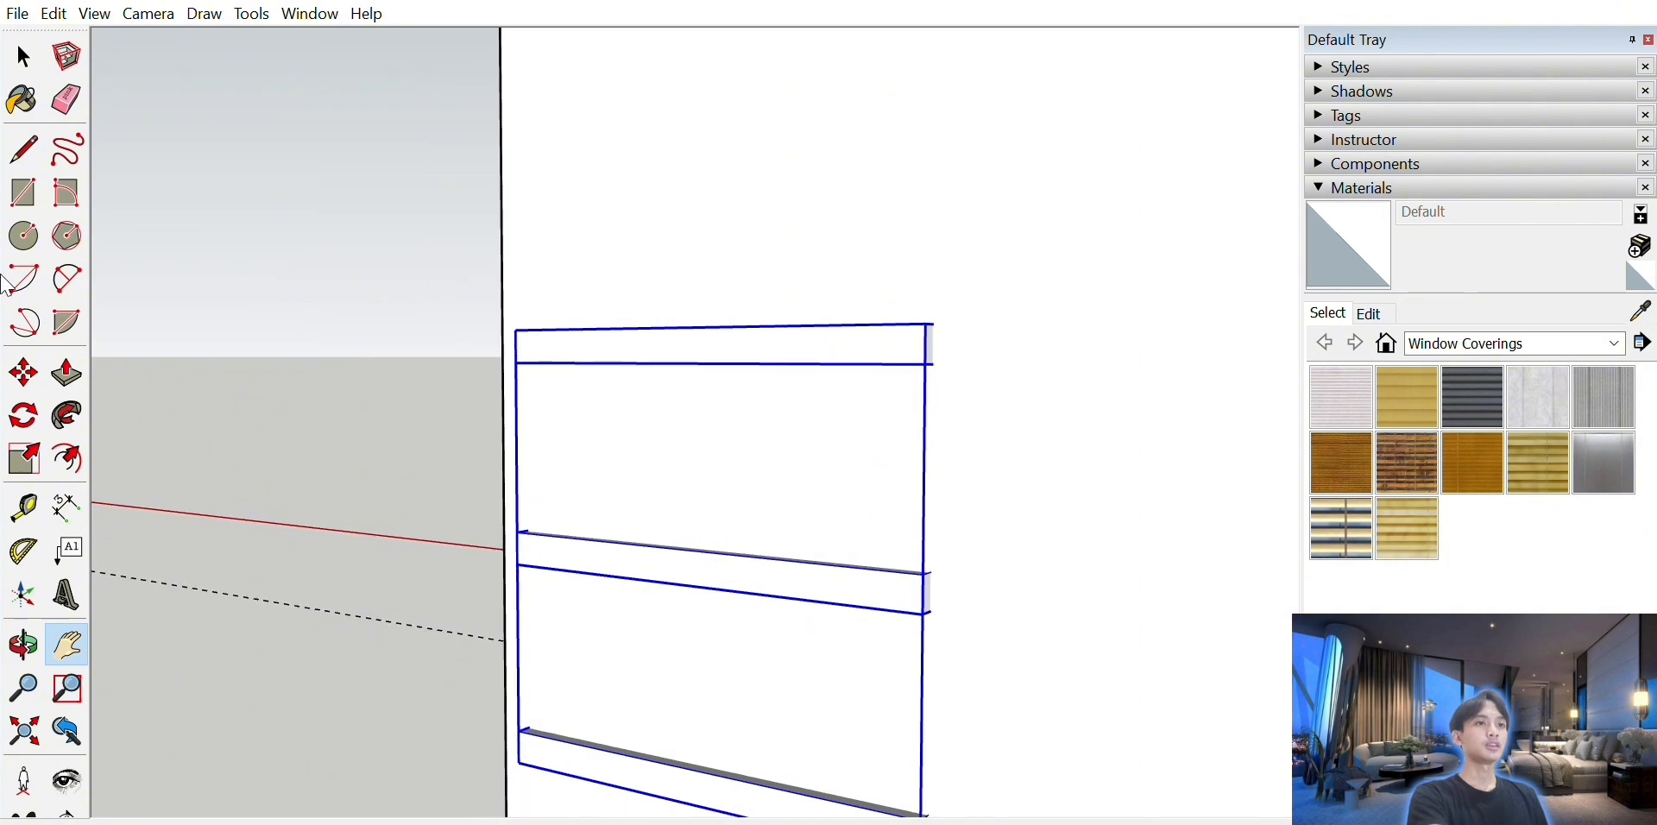
{"action": "left_click", "coordinate": [24, 57]}
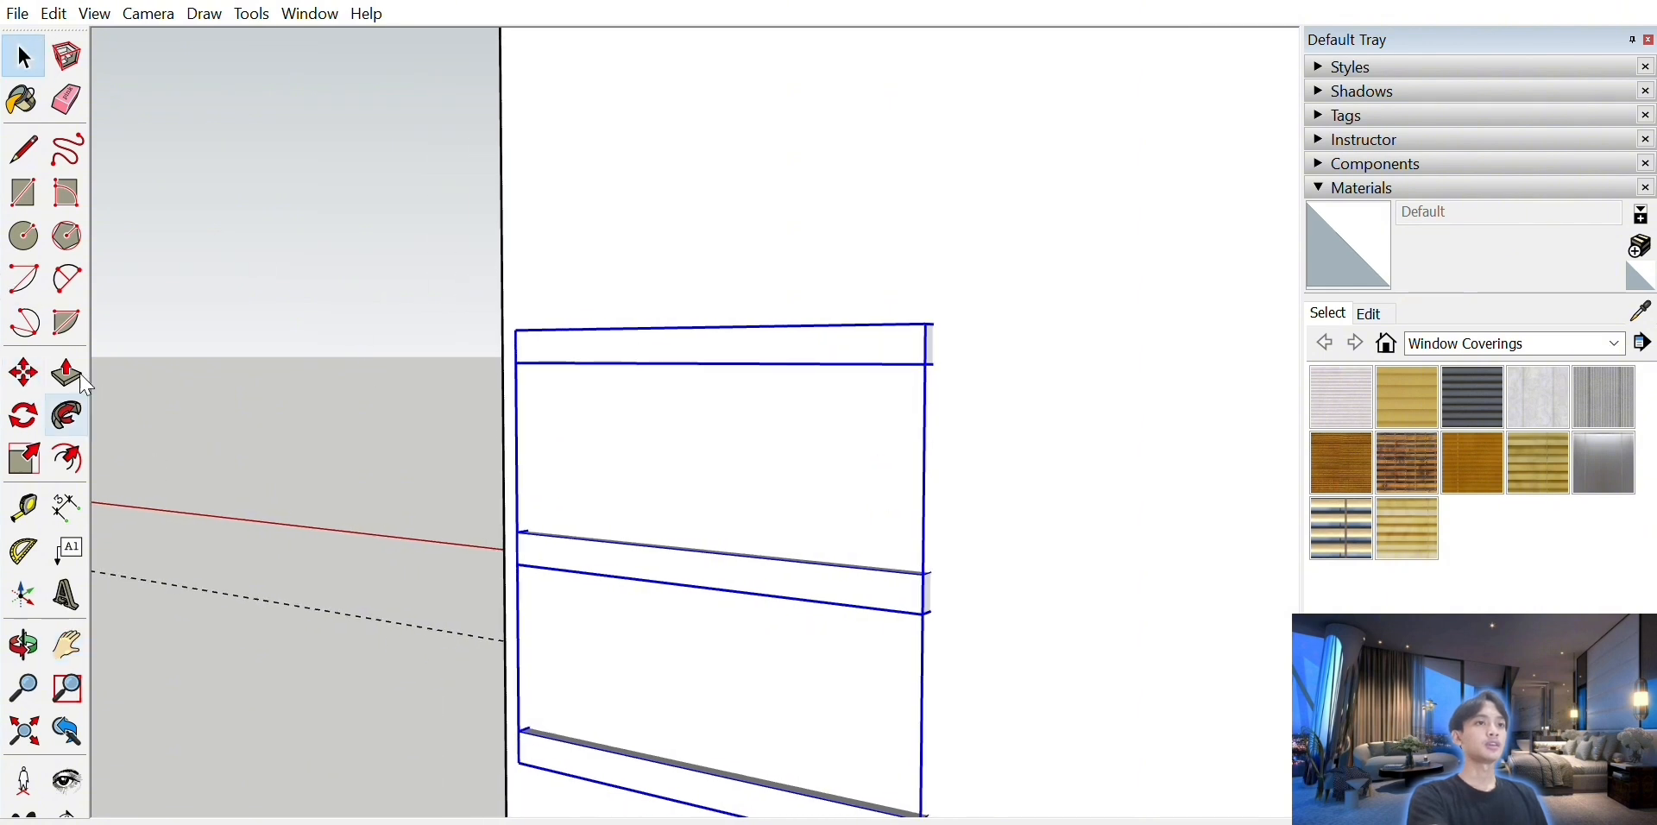
{"action": "left_click", "coordinate": [716, 507]}
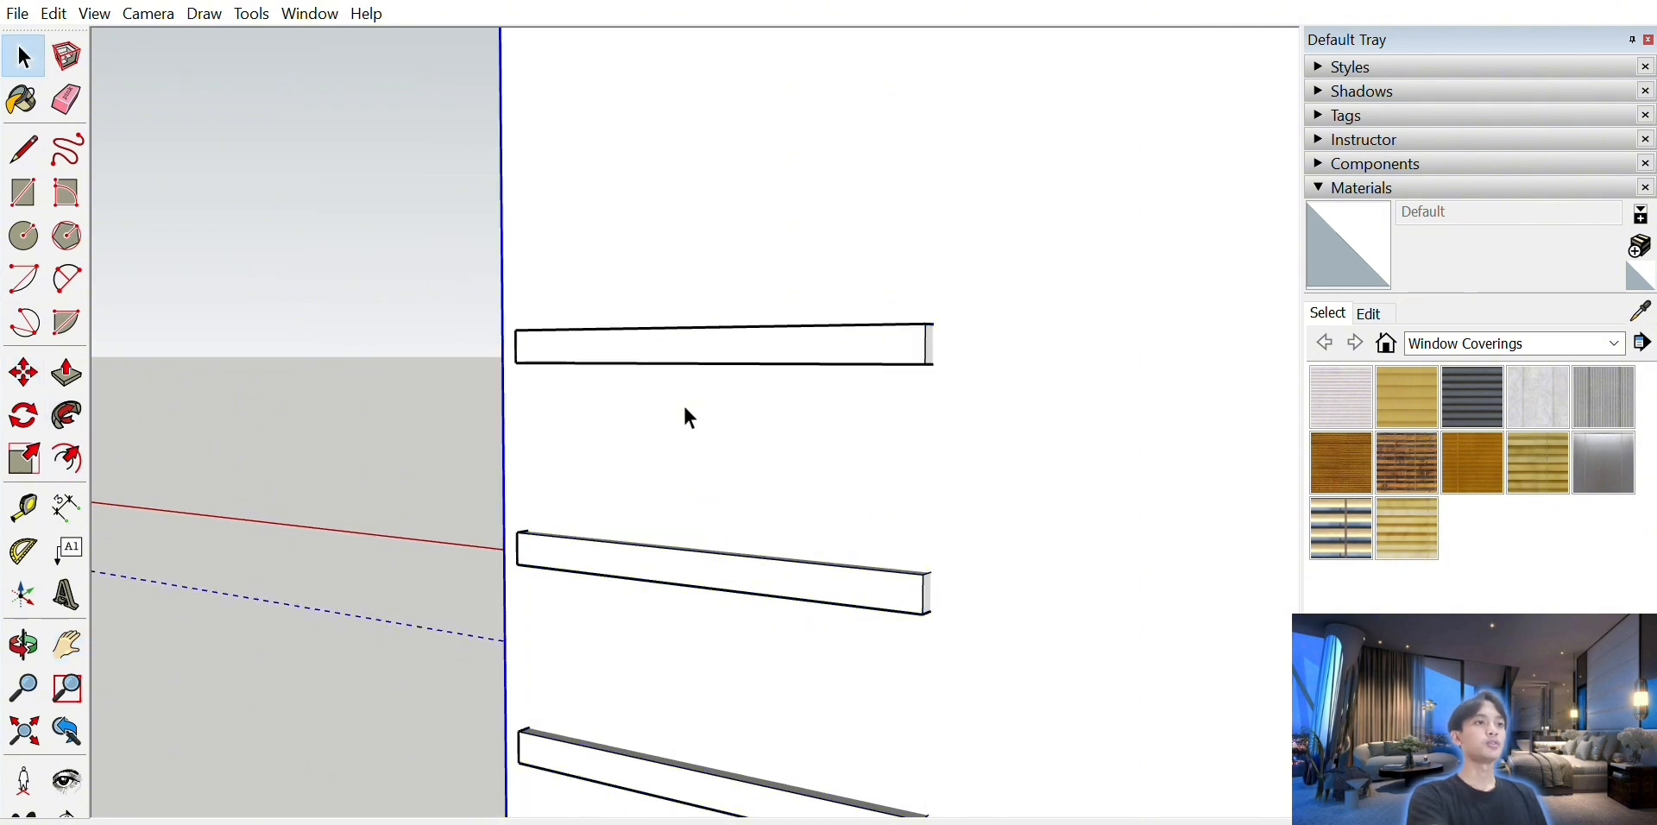
{"action": "left_click", "coordinate": [647, 341]}
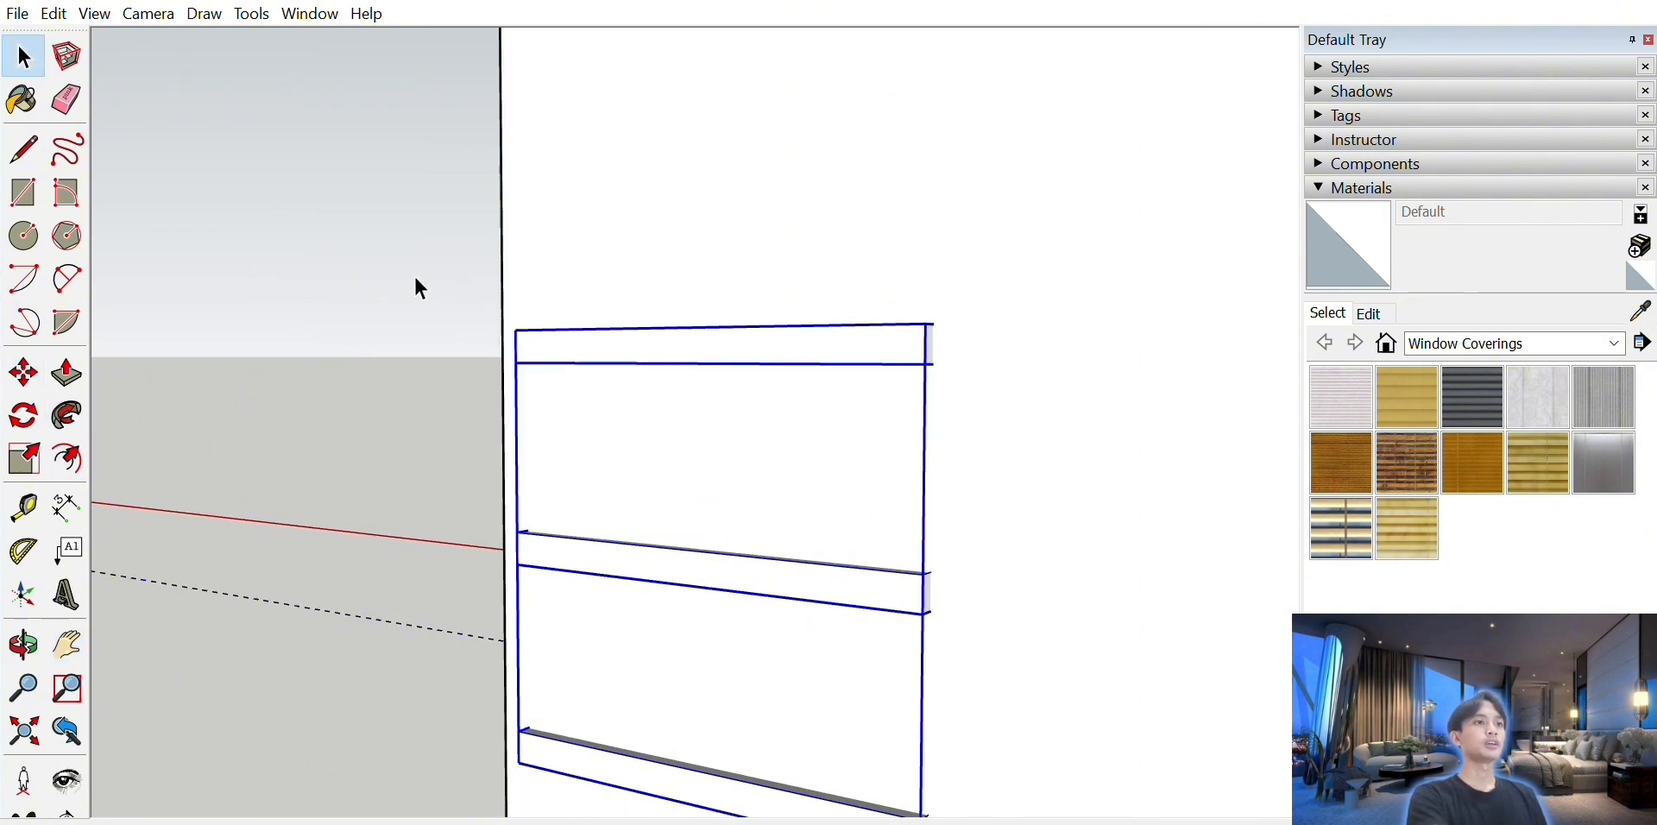
{"action": "left_click", "coordinate": [24, 449]}
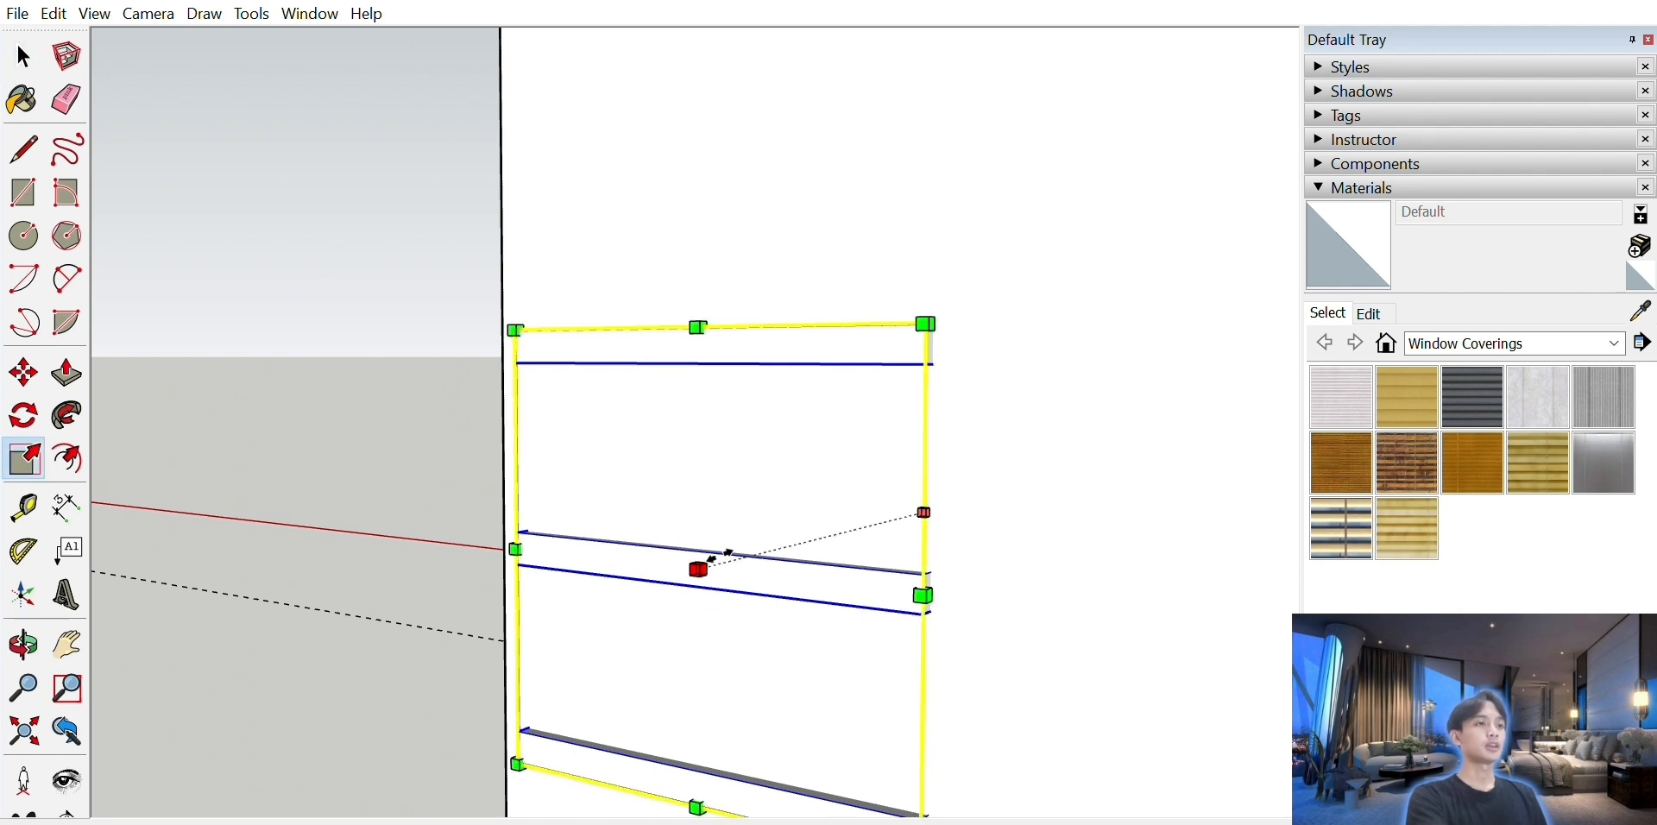
{"action": "left_click_drag", "start_coordinate": [727, 552], "coordinate": [781, 532]}
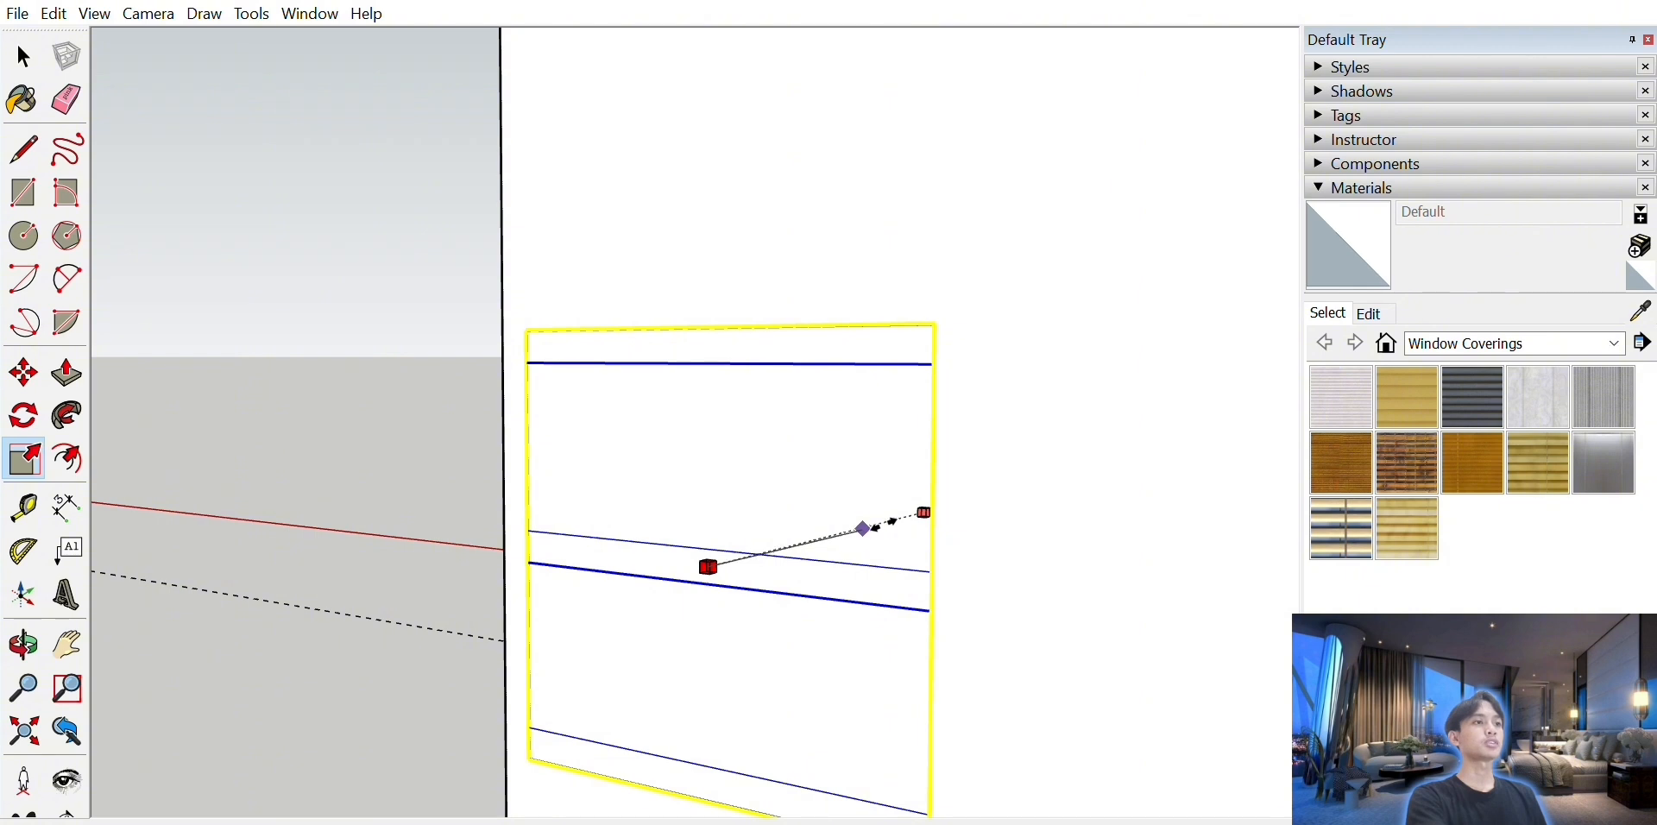
{"action": "left_click_drag", "start_coordinate": [863, 528], "coordinate": [863, 528]}
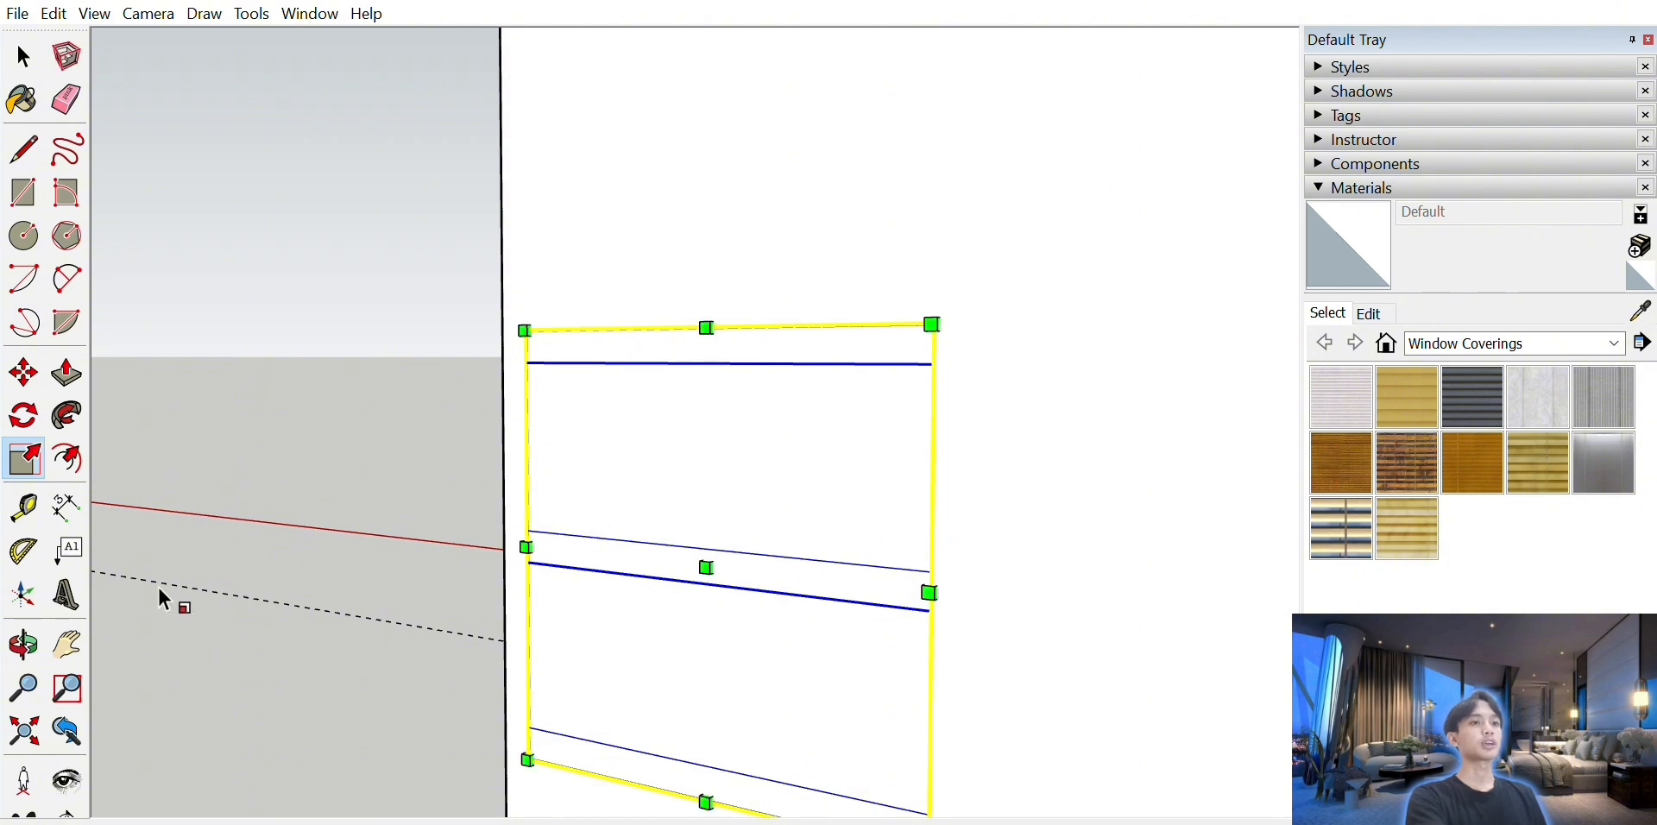
- Draw a rectangle across the full front opening of the left compartment, from its upper outer corner to the base of the divider
{"action": "left_click", "coordinate": [25, 646]}
{"action": "left_click_drag", "start_coordinate": [780, 455], "coordinate": [177, 592]}
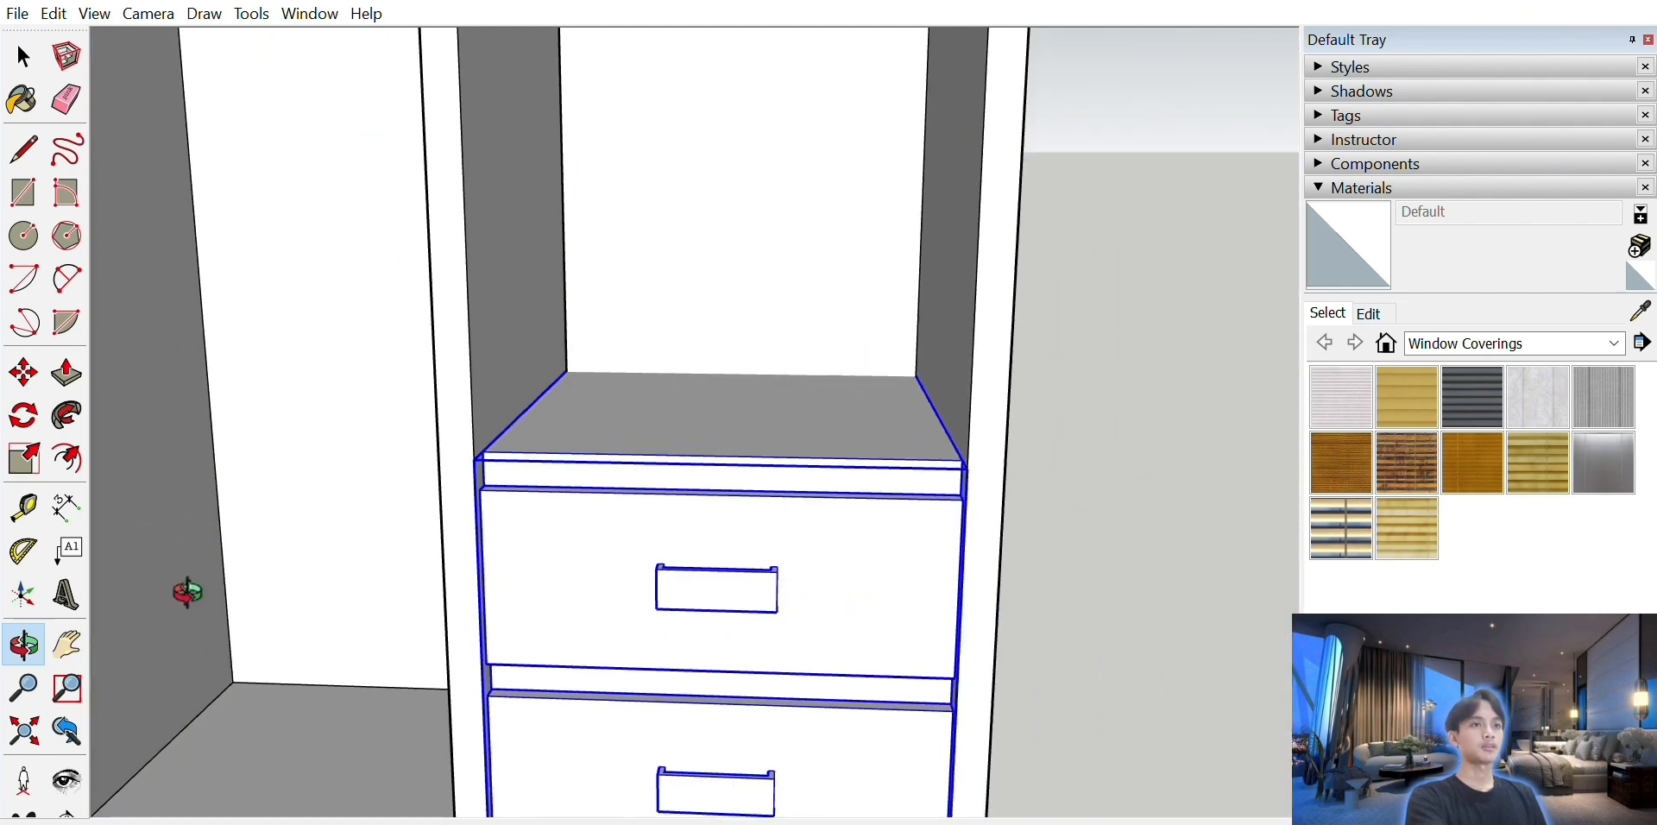
{"action": "left_click", "coordinate": [66, 645]}
{"action": "left_click_drag", "start_coordinate": [288, 414], "coordinate": [611, 466]}
{"action": "scroll", "coordinate": [612, 466], "scroll_direction": "down", "scroll_amount": 10}
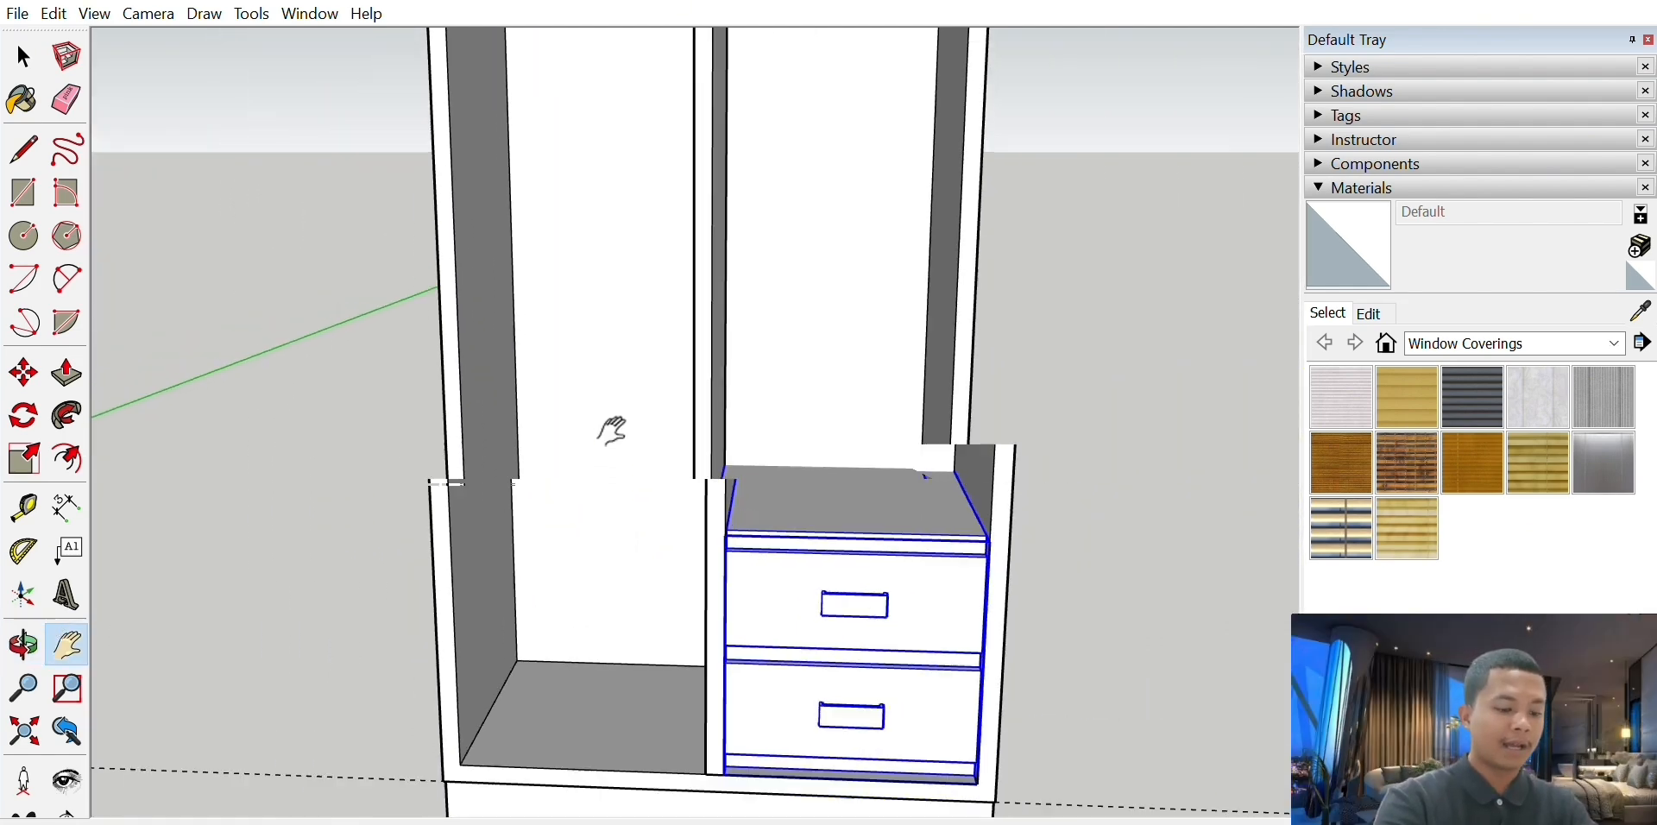
{"action": "left_click_drag", "start_coordinate": [732, 498], "coordinate": [736, 495]}
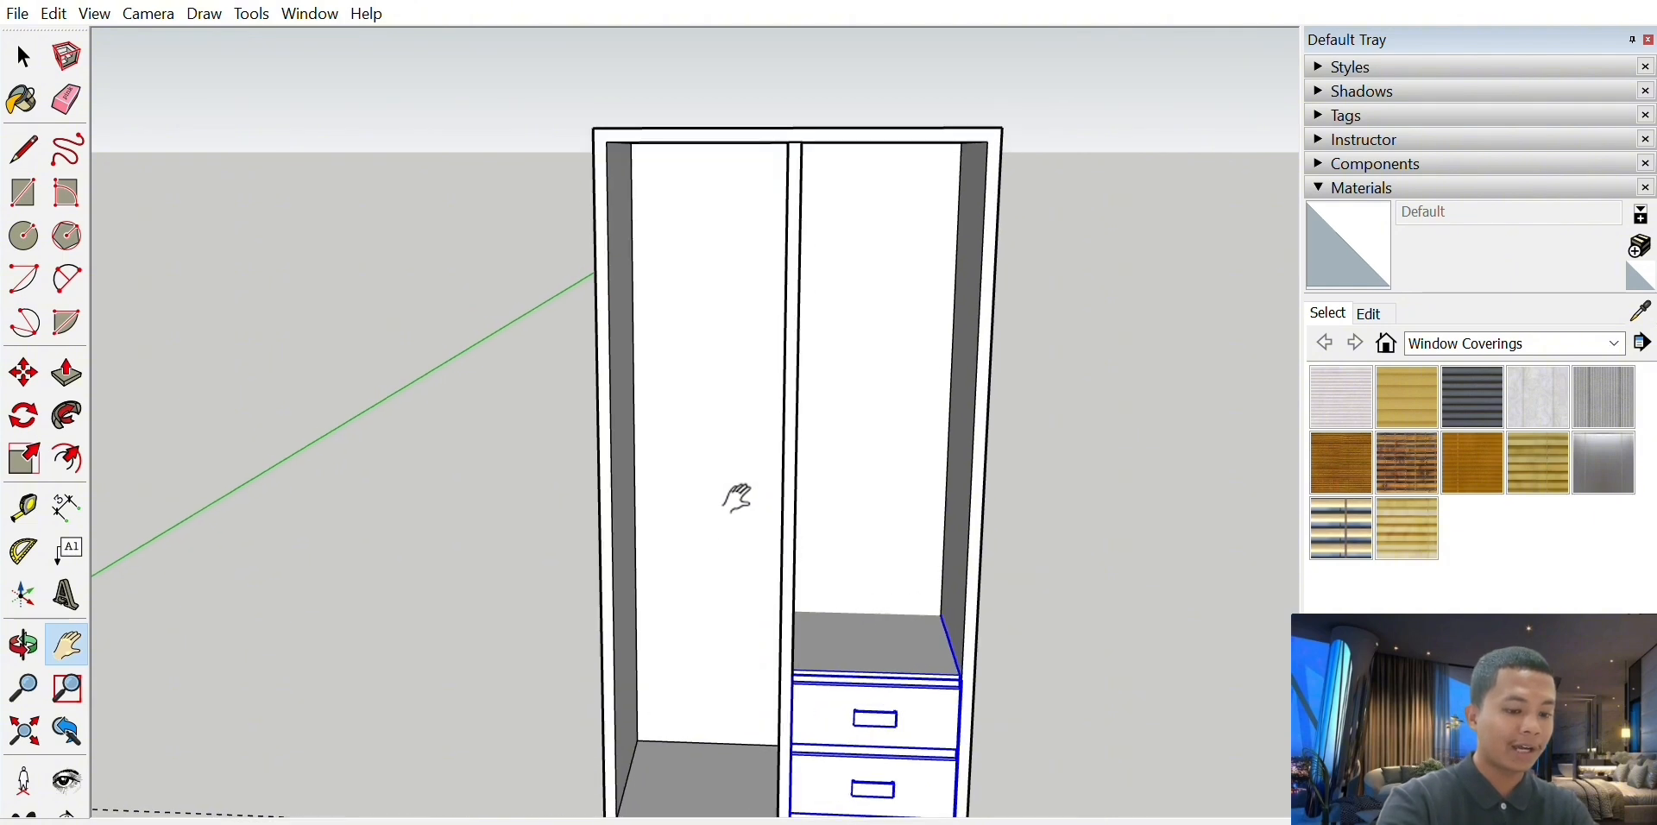
{"action": "left_click_drag", "start_coordinate": [637, 480], "coordinate": [624, 450]}
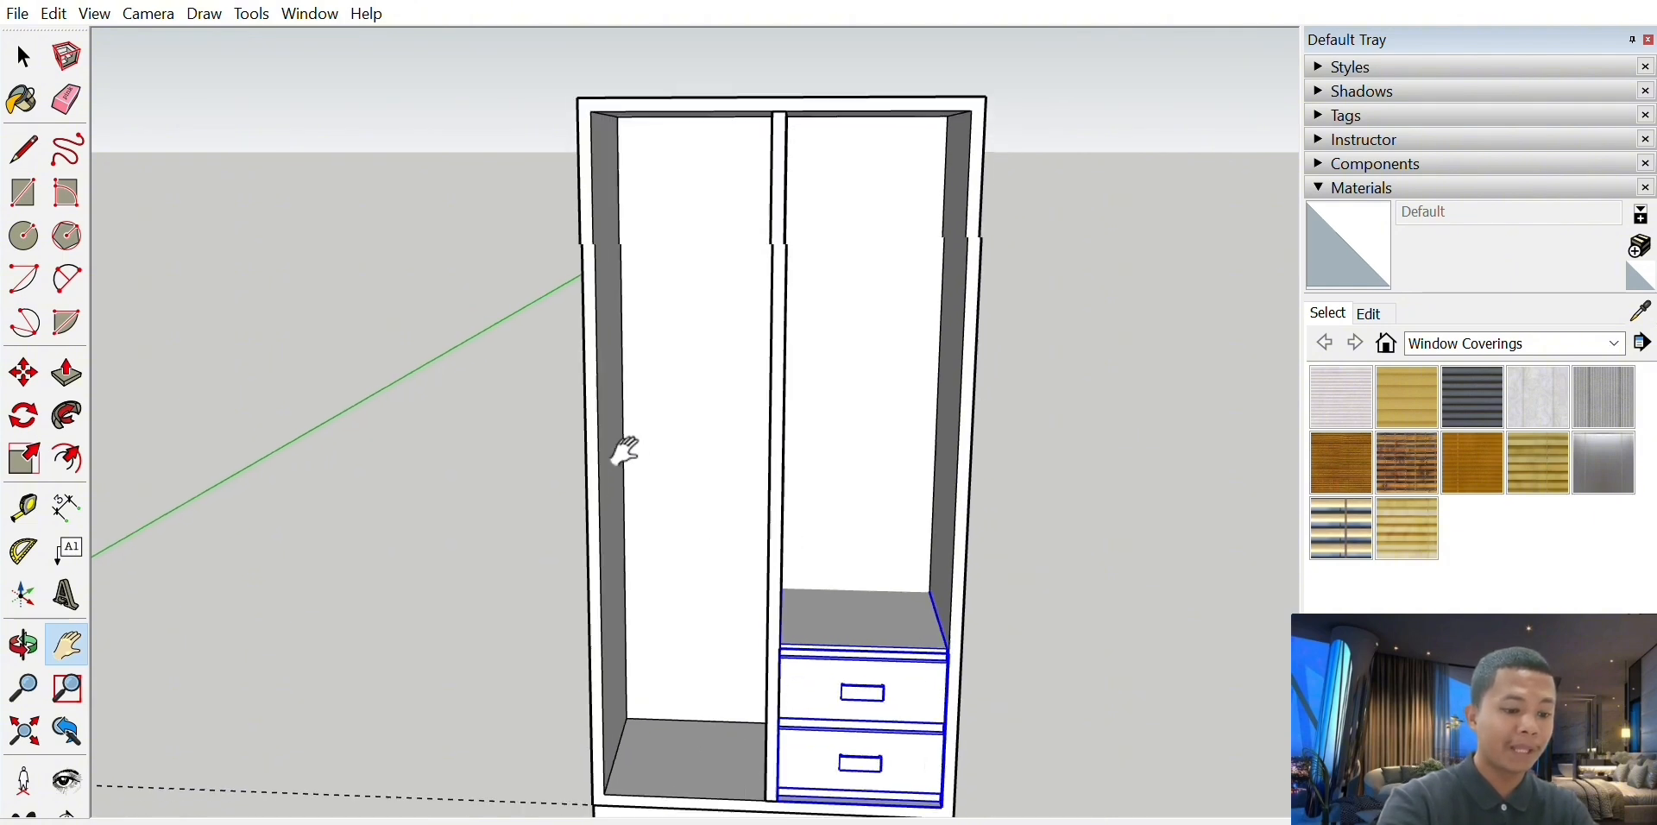
{"action": "left_click", "coordinate": [23, 646]}
{"action": "left_click_drag", "start_coordinate": [462, 414], "coordinate": [528, 476]}
{"action": "scroll", "coordinate": [681, 433], "scroll_direction": "up", "scroll_amount": 2}
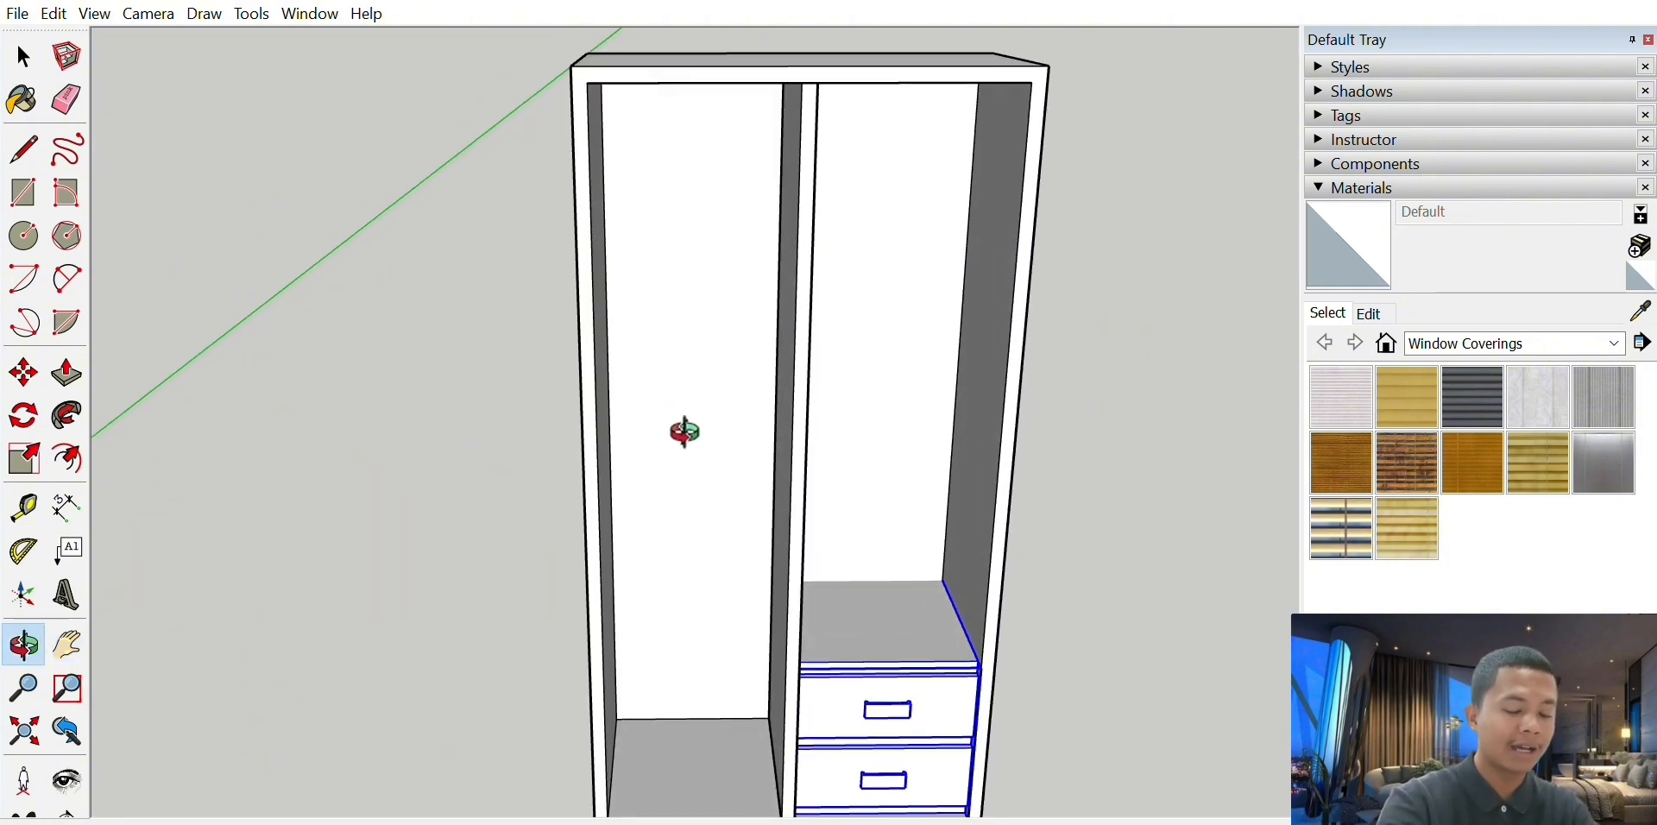
{"action": "left_click", "coordinate": [68, 645]}
{"action": "left_click_drag", "start_coordinate": [663, 530], "coordinate": [644, 464]}
{"action": "left_click_drag", "start_coordinate": [535, 373], "coordinate": [507, 407]}
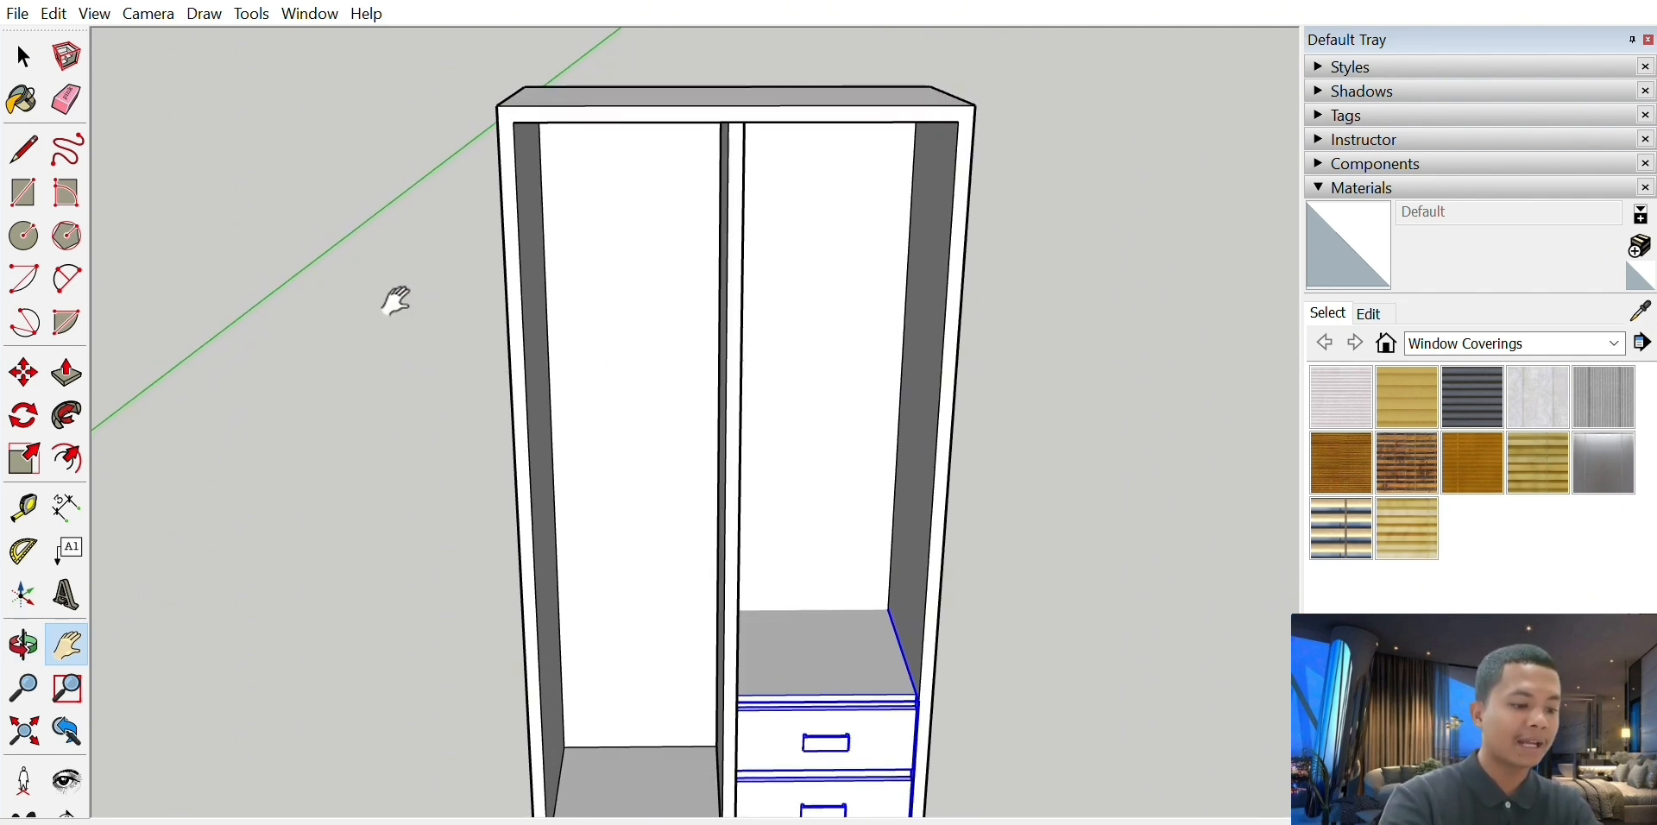
{"action": "left_click_drag", "start_coordinate": [397, 301], "coordinate": [385, 195]}
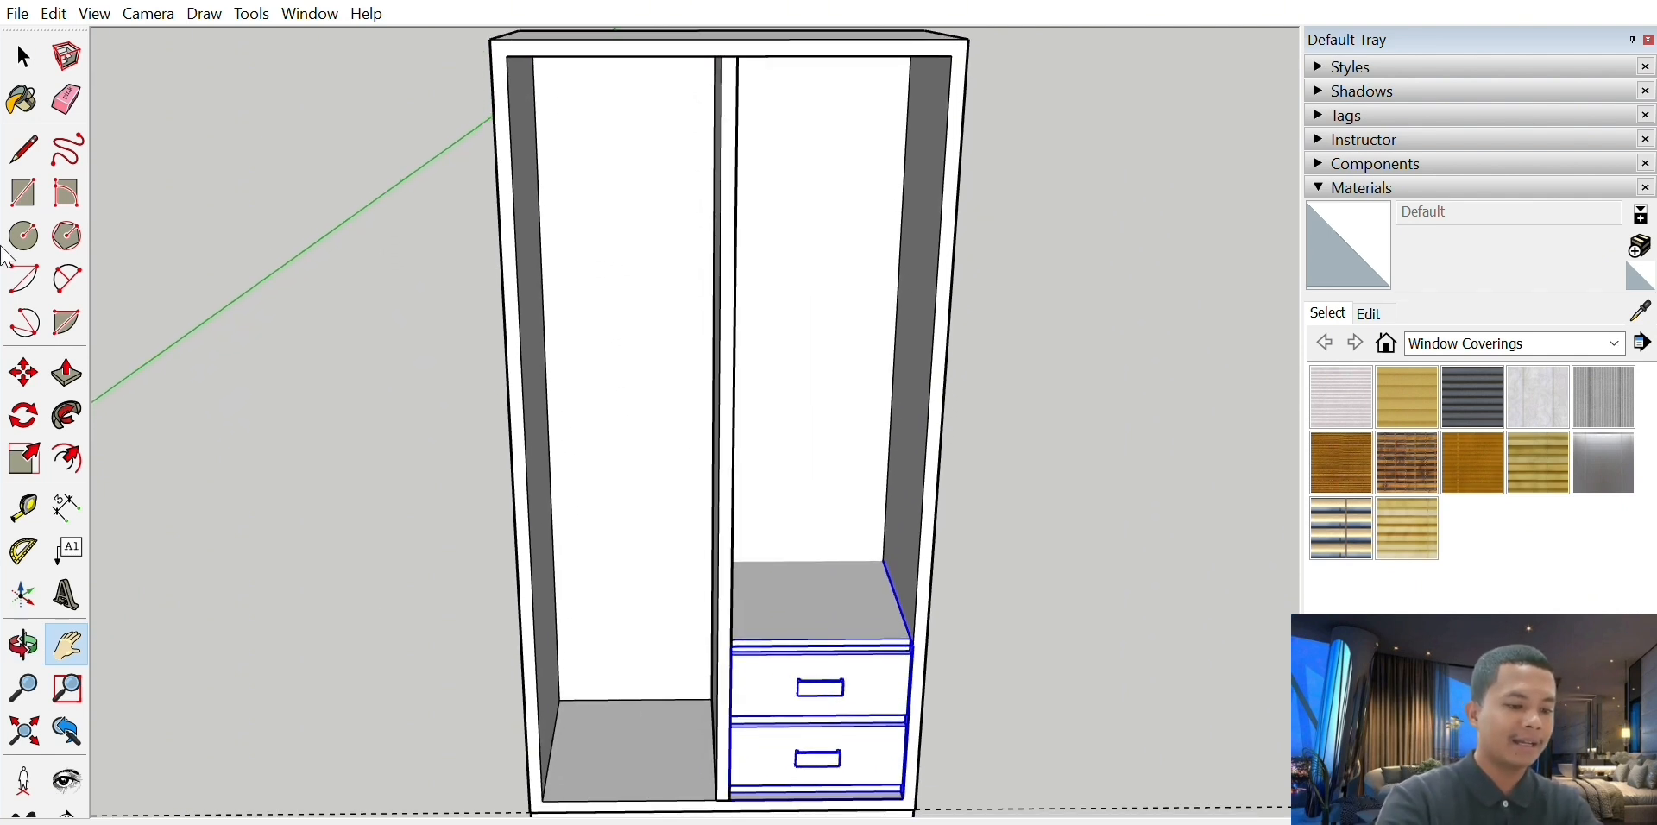
{"action": "left_click", "coordinate": [23, 192]}
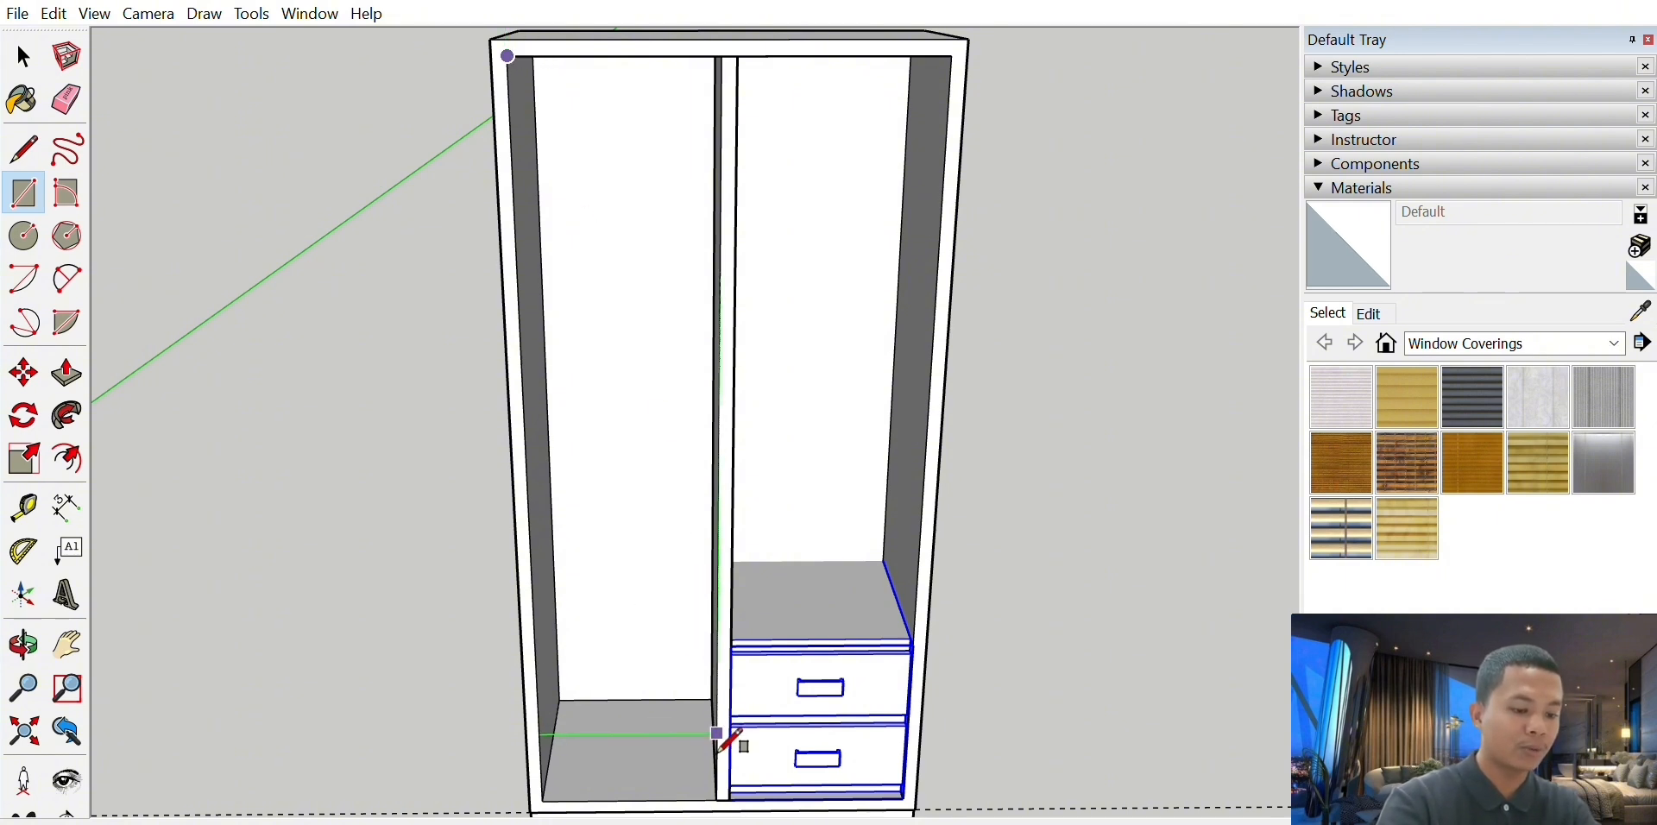
{"action": "left_click", "coordinate": [719, 799]}
- Extrude the left compartment's front rectangle slightly outward to form a thin door panel
{"action": "left_click", "coordinate": [67, 373]}
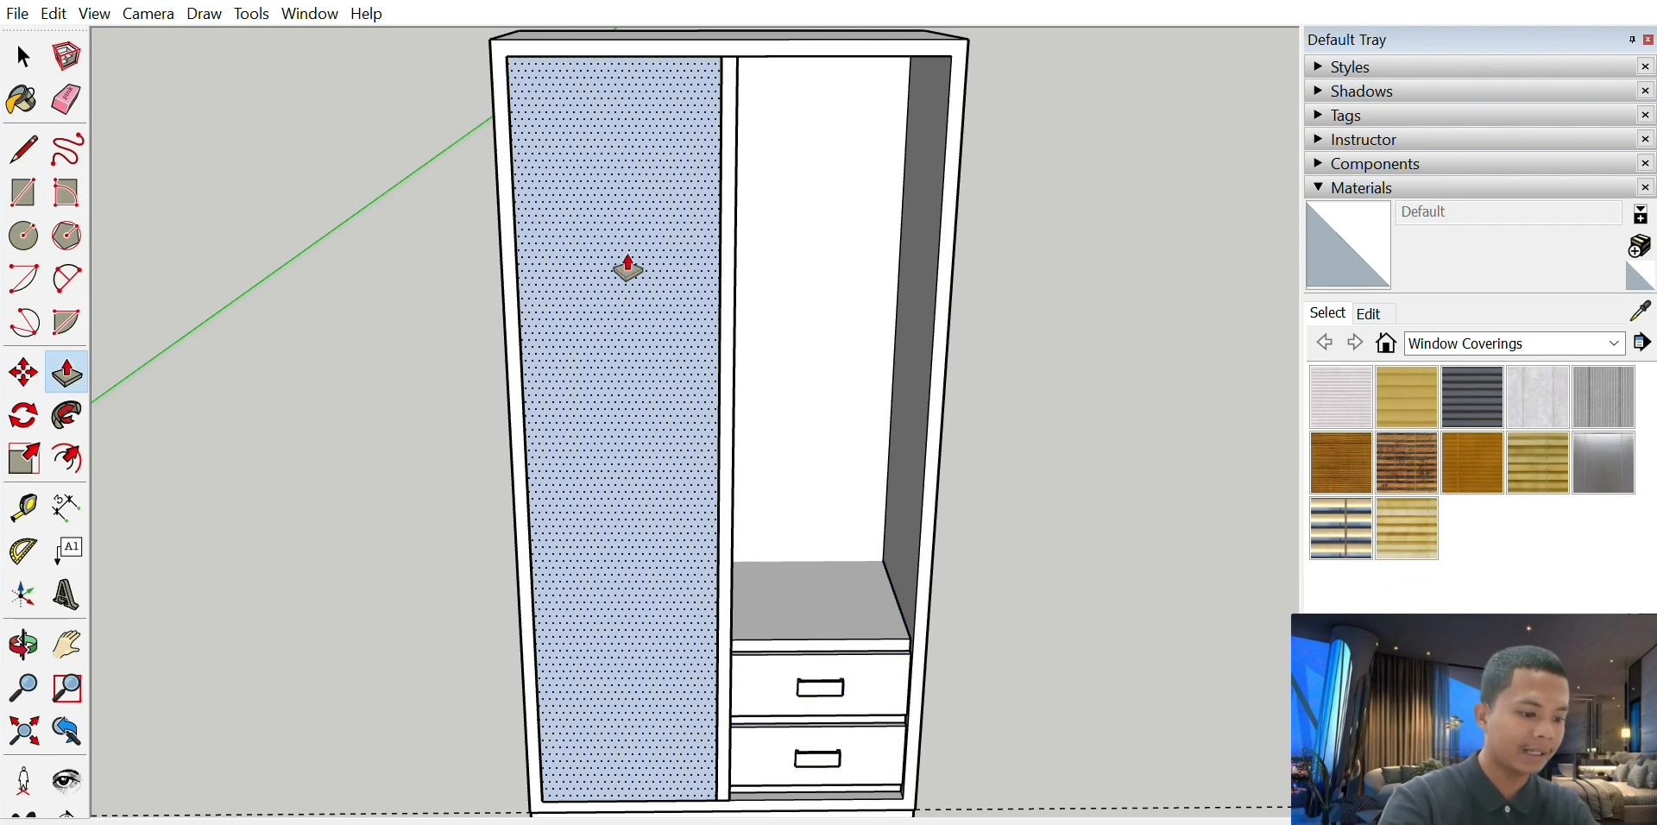
{"action": "left_click", "coordinate": [628, 269]}
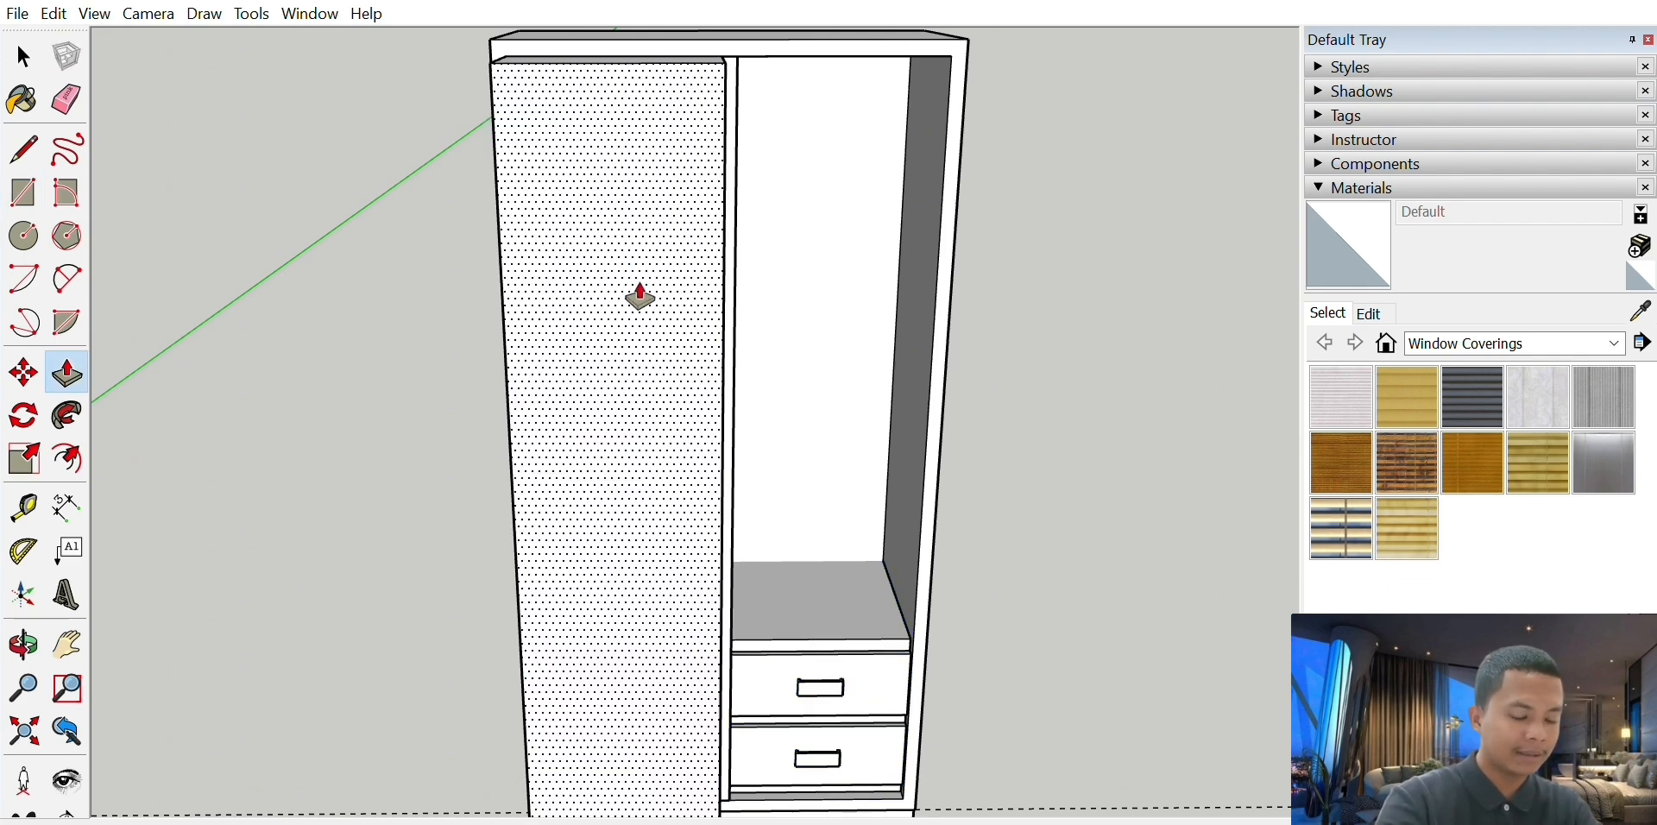
{"action": "left_click", "coordinate": [638, 296]}
- Offset the left door's front outline inward to mark an even frame around a tall inner panel
{"action": "left_click", "coordinate": [66, 459]}
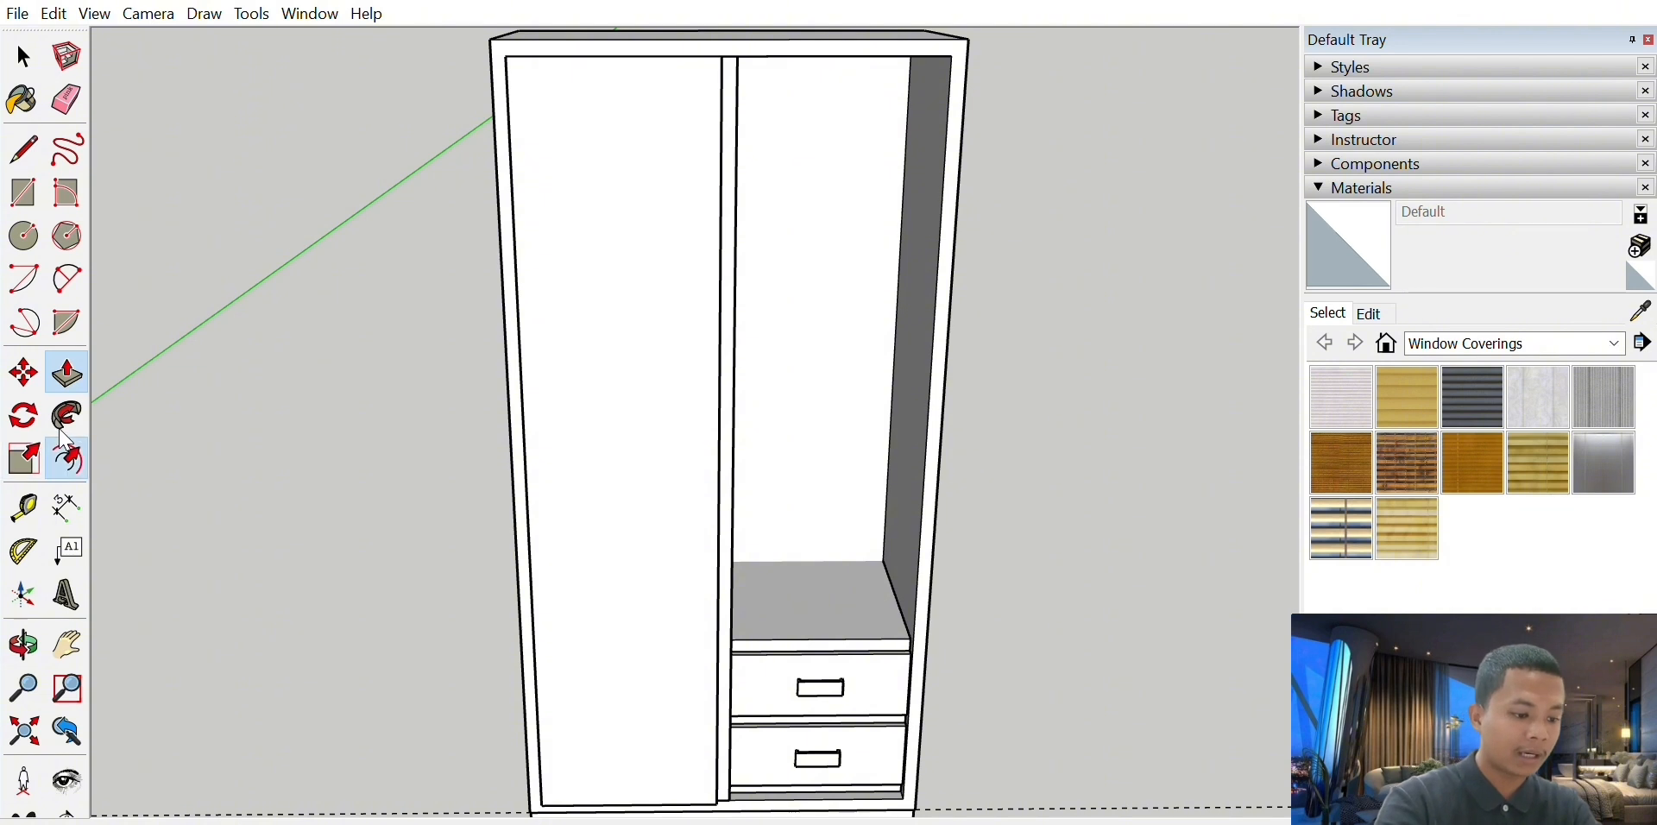
{"action": "left_click", "coordinate": [648, 343]}
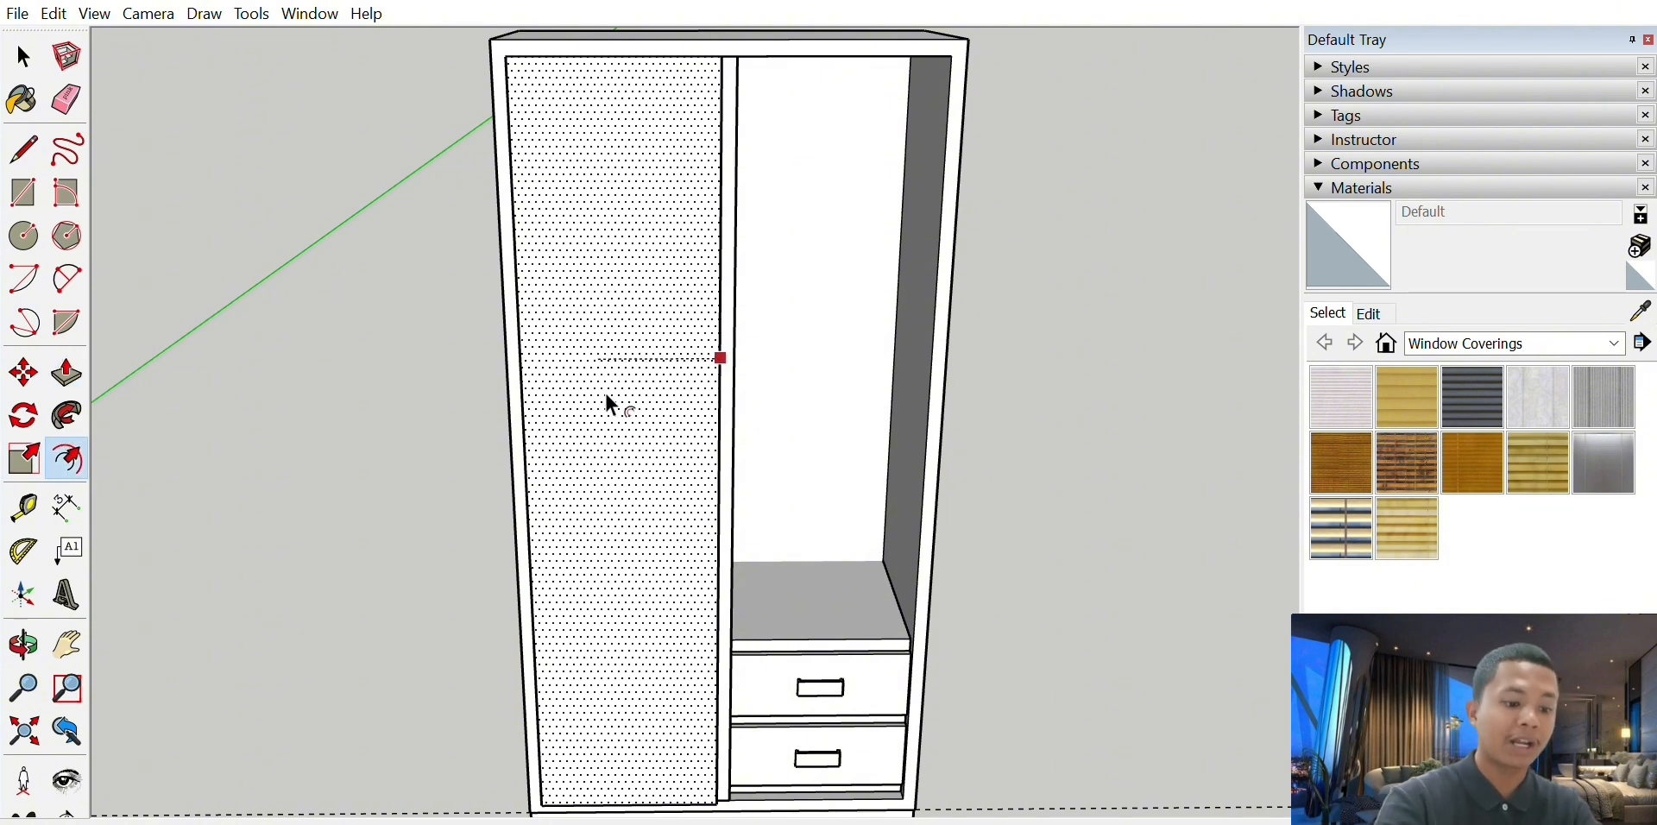
{"action": "left_click", "coordinate": [688, 367]}
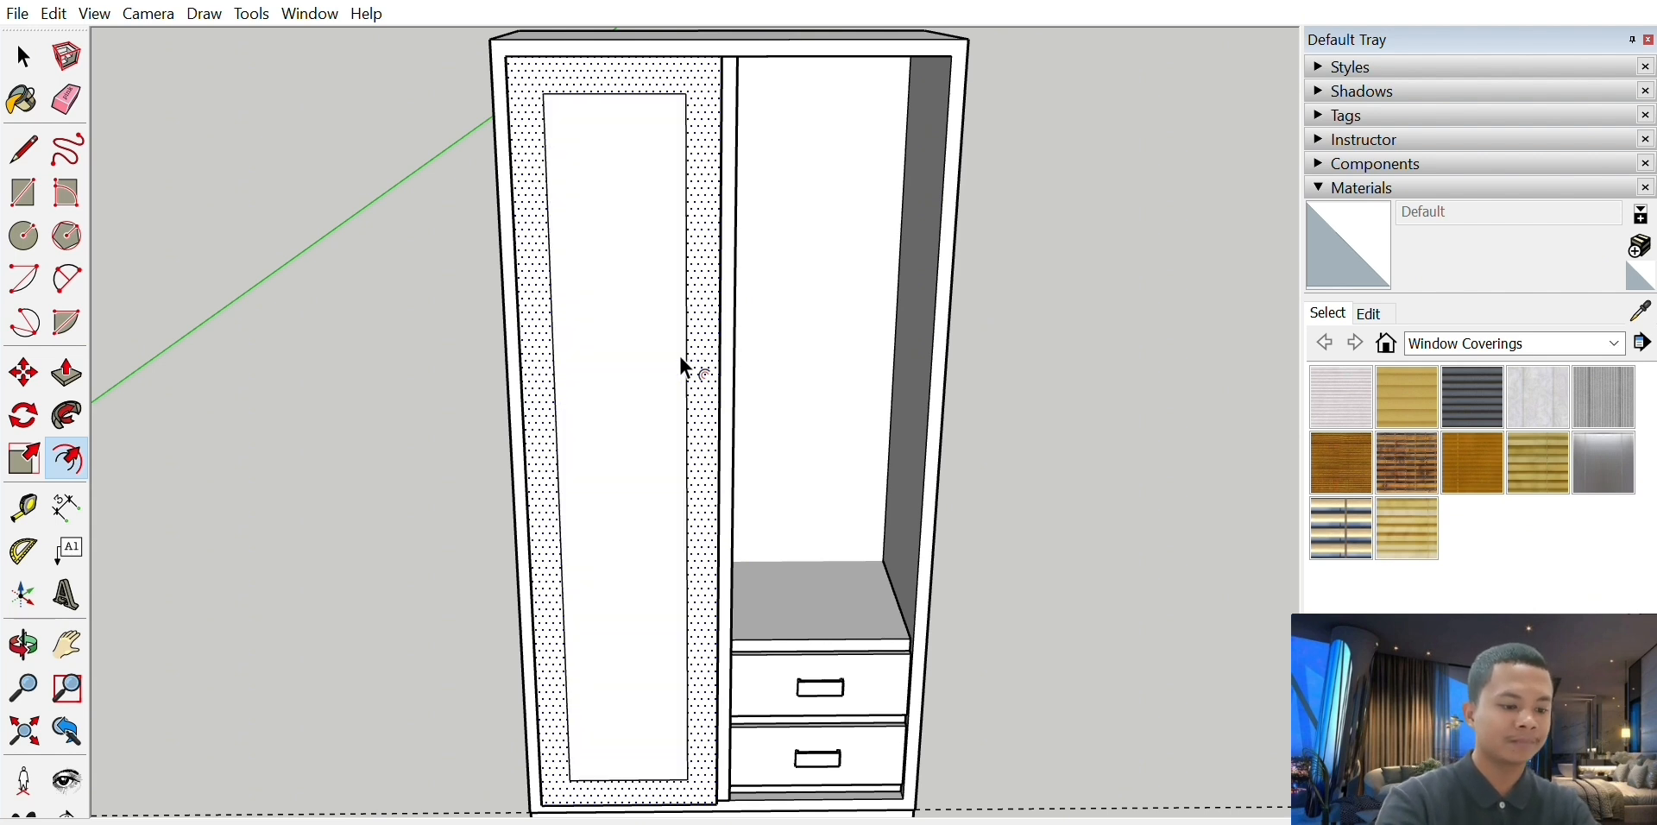
- Select all connected geometry of the left door and make it a group
{"action": "left_click", "coordinate": [23, 57]}
{"action": "triple_click", "coordinate": [606, 203]}
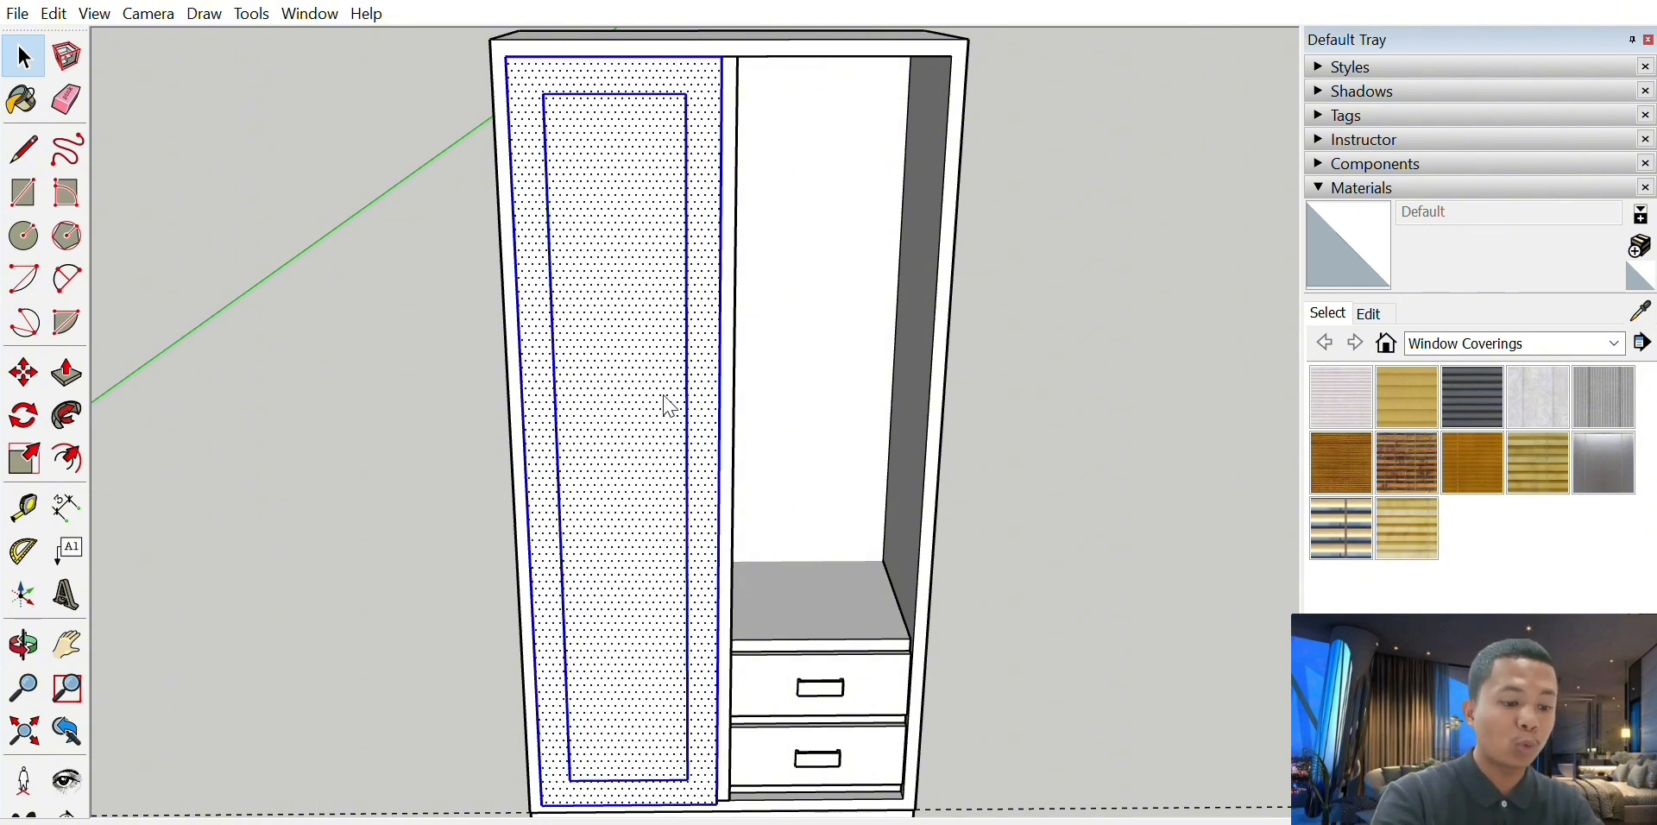
{"action": "key", "text": "ctrl+g"}
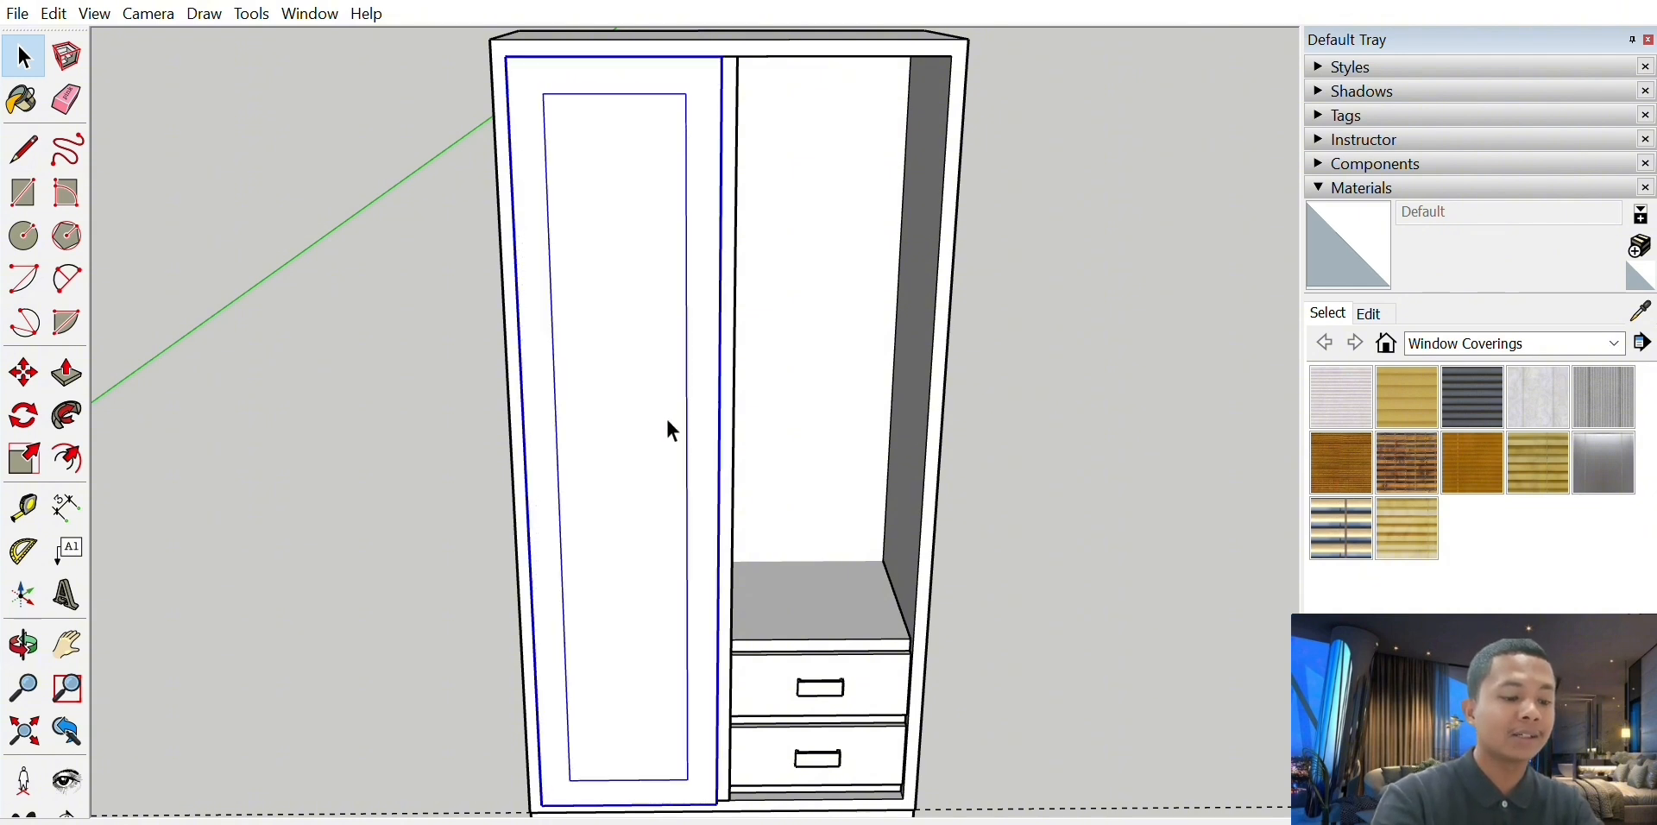
- Copy the grouped left door horizontally across to cover the right compartment
{"action": "left_click", "coordinate": [26, 373]}
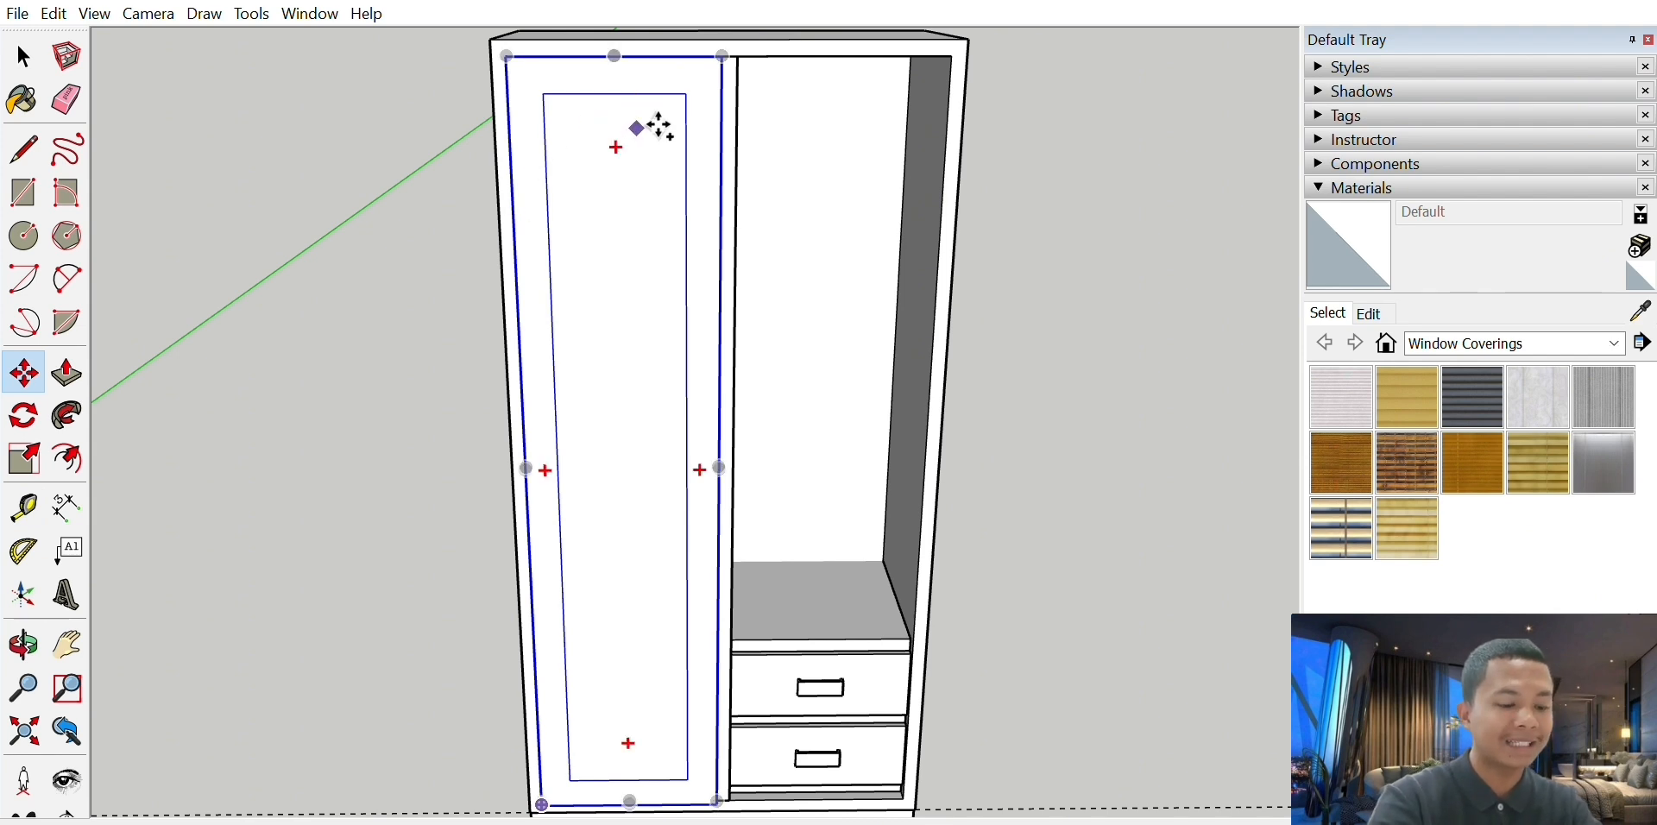
{"action": "left_click", "coordinate": [635, 129]}
{"action": "key", "text": "ctrl"}
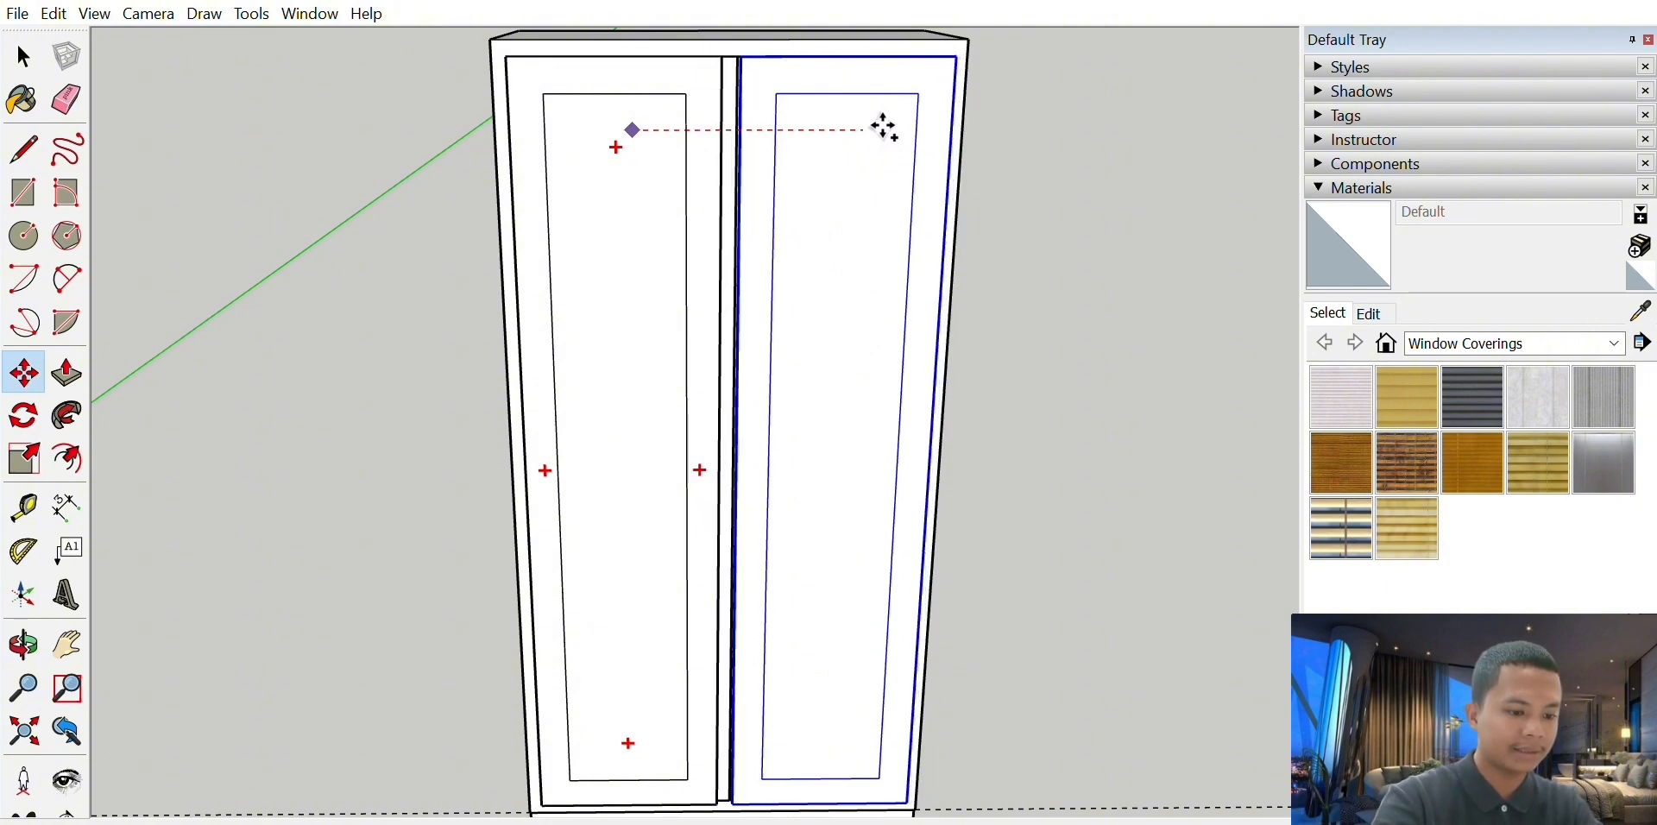
{"action": "left_click", "coordinate": [885, 128]}
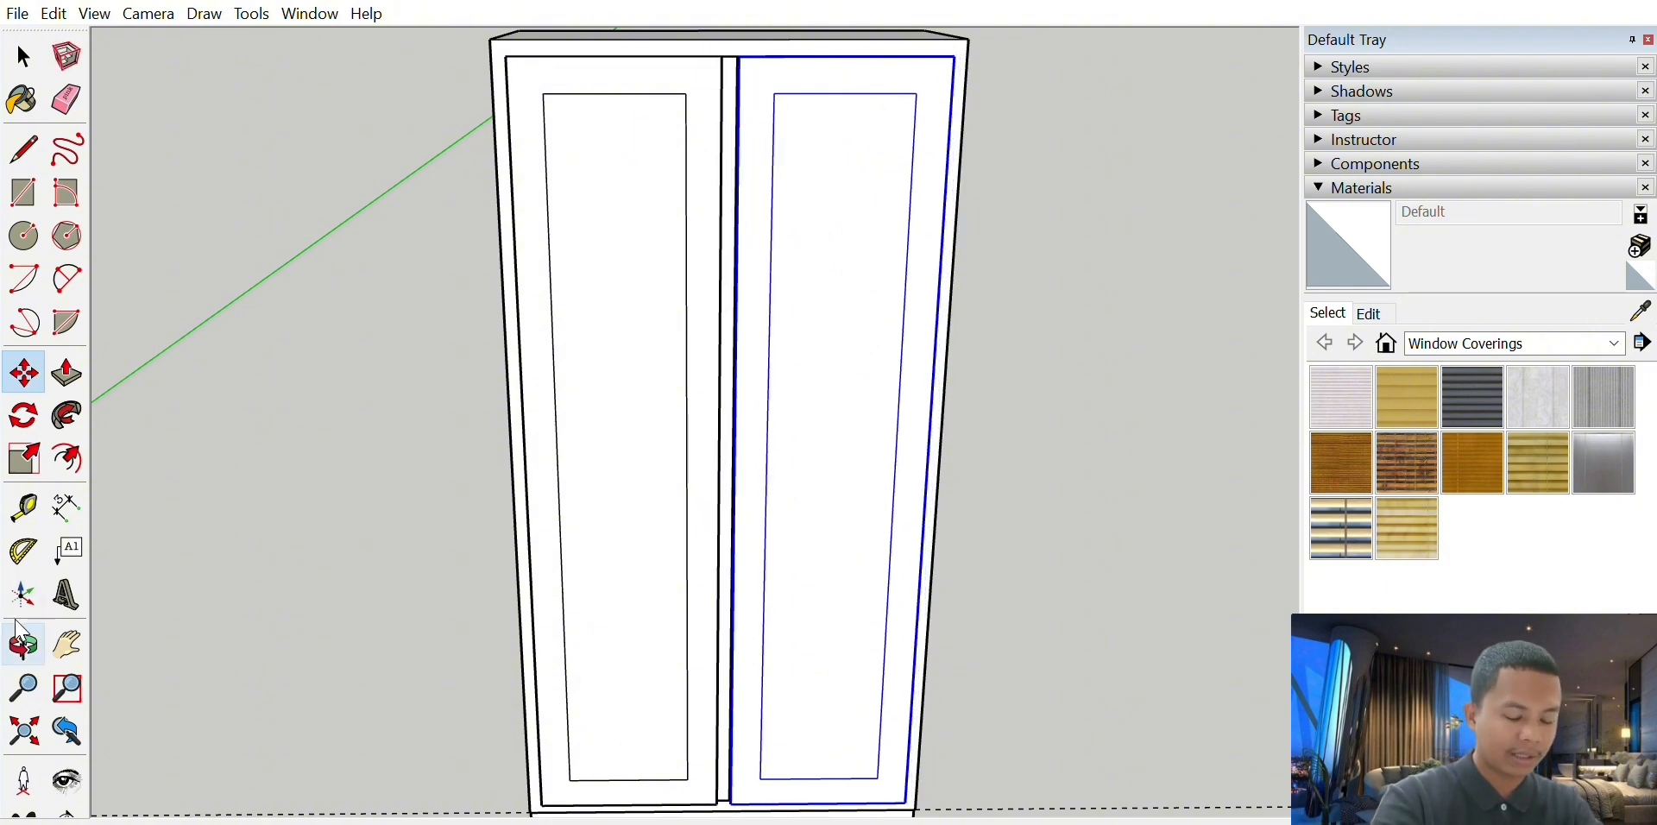
- Open the right door group for editing and select its inner panel face
{"action": "left_click", "coordinate": [23, 645]}
{"action": "left_click_drag", "start_coordinate": [817, 119], "coordinate": [759, 138]}
{"action": "left_click", "coordinate": [67, 646]}
{"action": "left_click_drag", "start_coordinate": [573, 417], "coordinate": [298, 375]}
{"action": "left_click", "coordinate": [41, 54]}
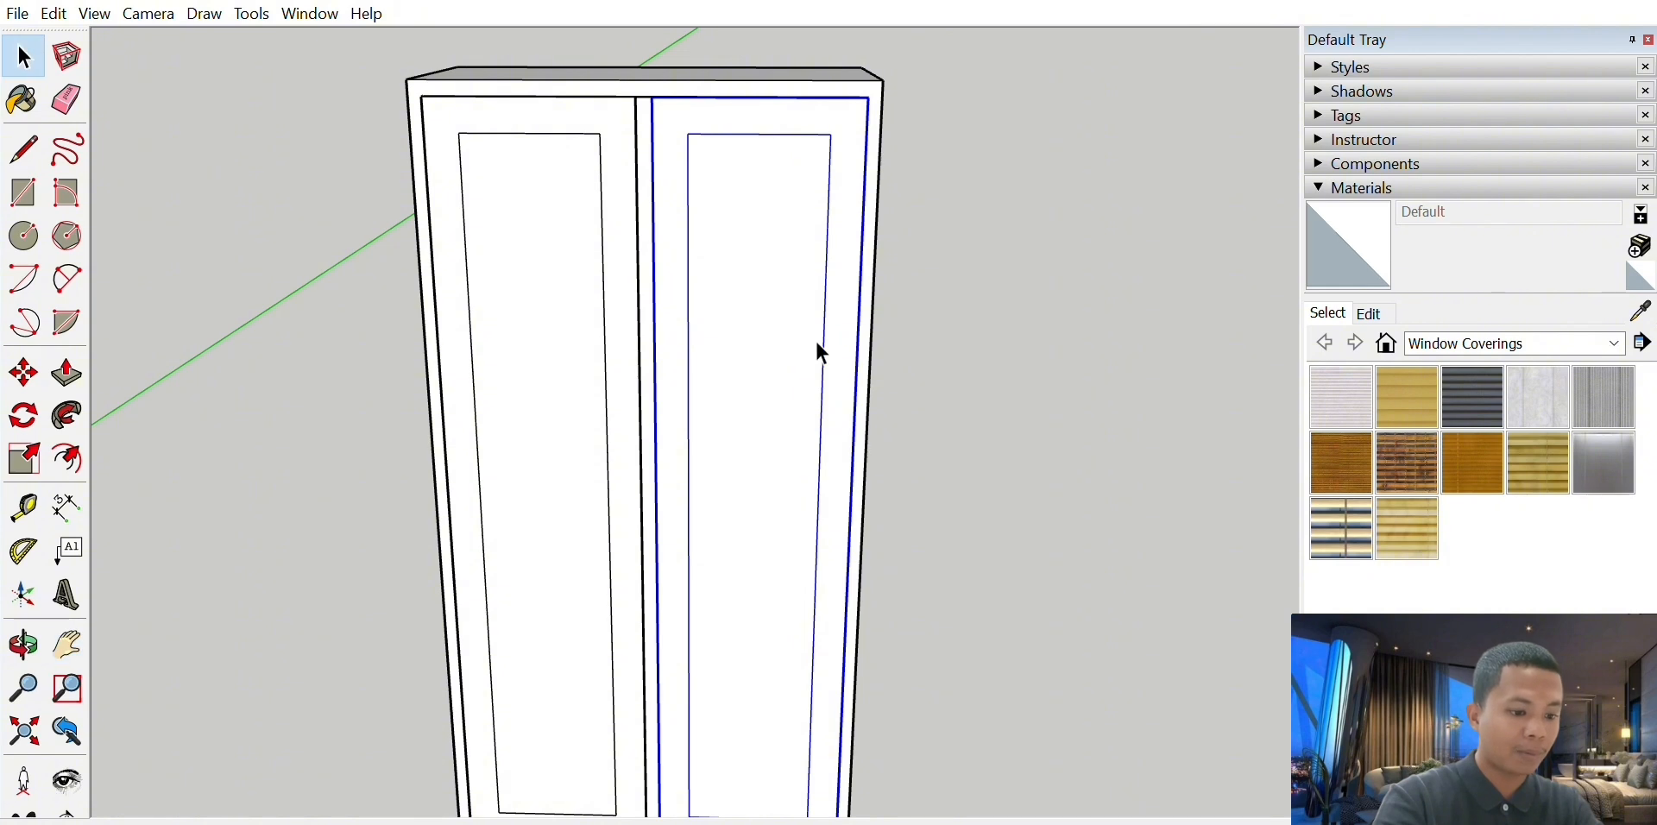
{"action": "double_click", "coordinate": [815, 338]}
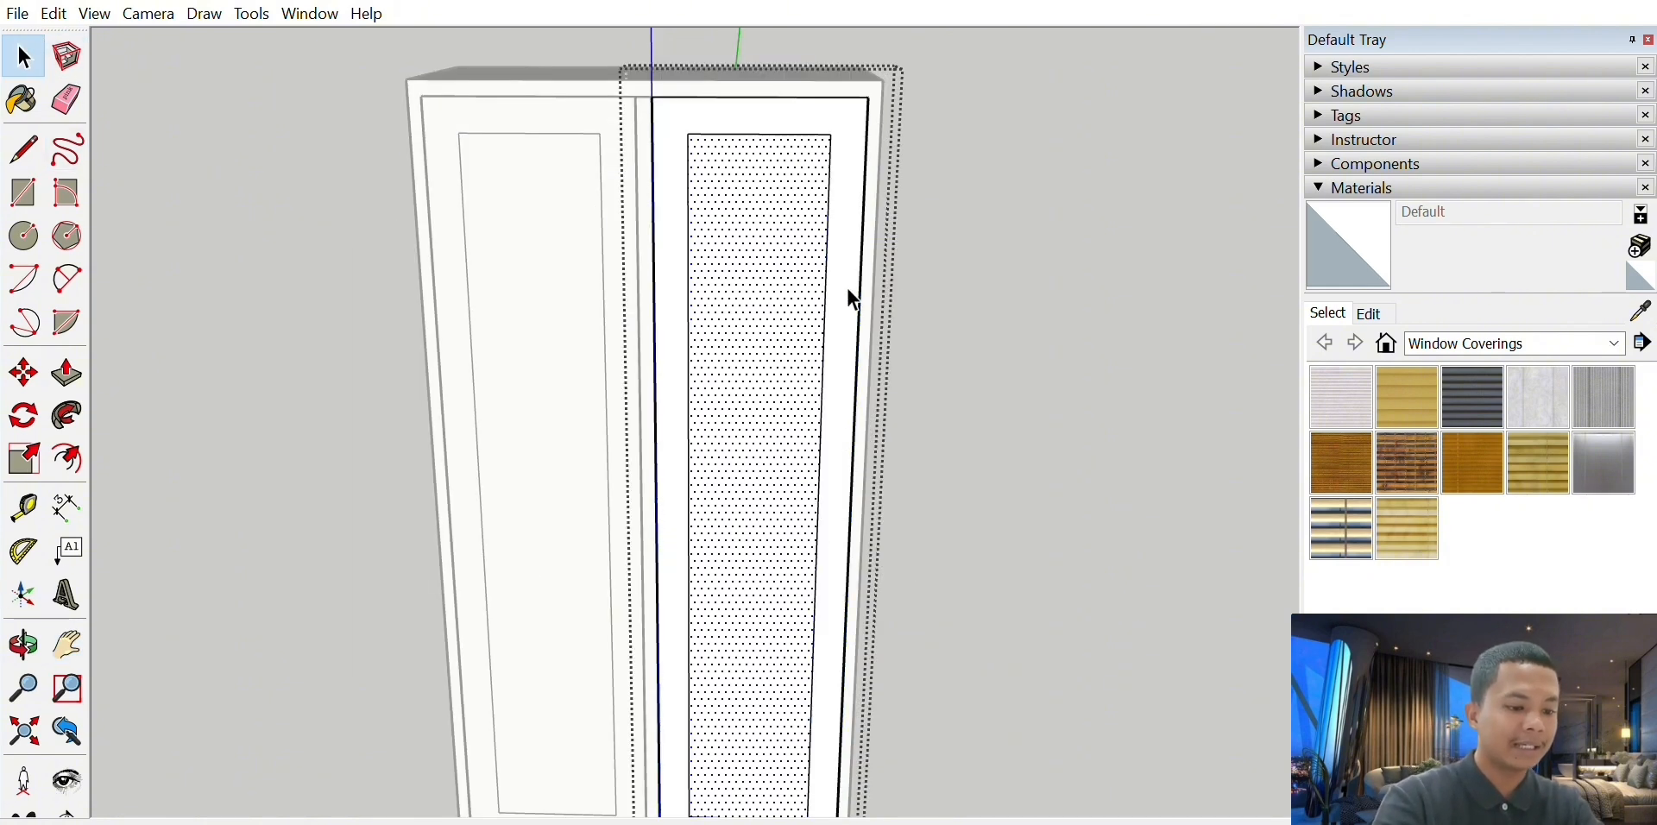
- Draw a short horizontal line across the right door's frame strip beside the divider, from the door's edge to the inner panel
{"action": "scroll", "coordinate": [815, 323], "scroll_direction": "up", "scroll_amount": 3}
{"action": "left_click", "coordinate": [67, 644]}
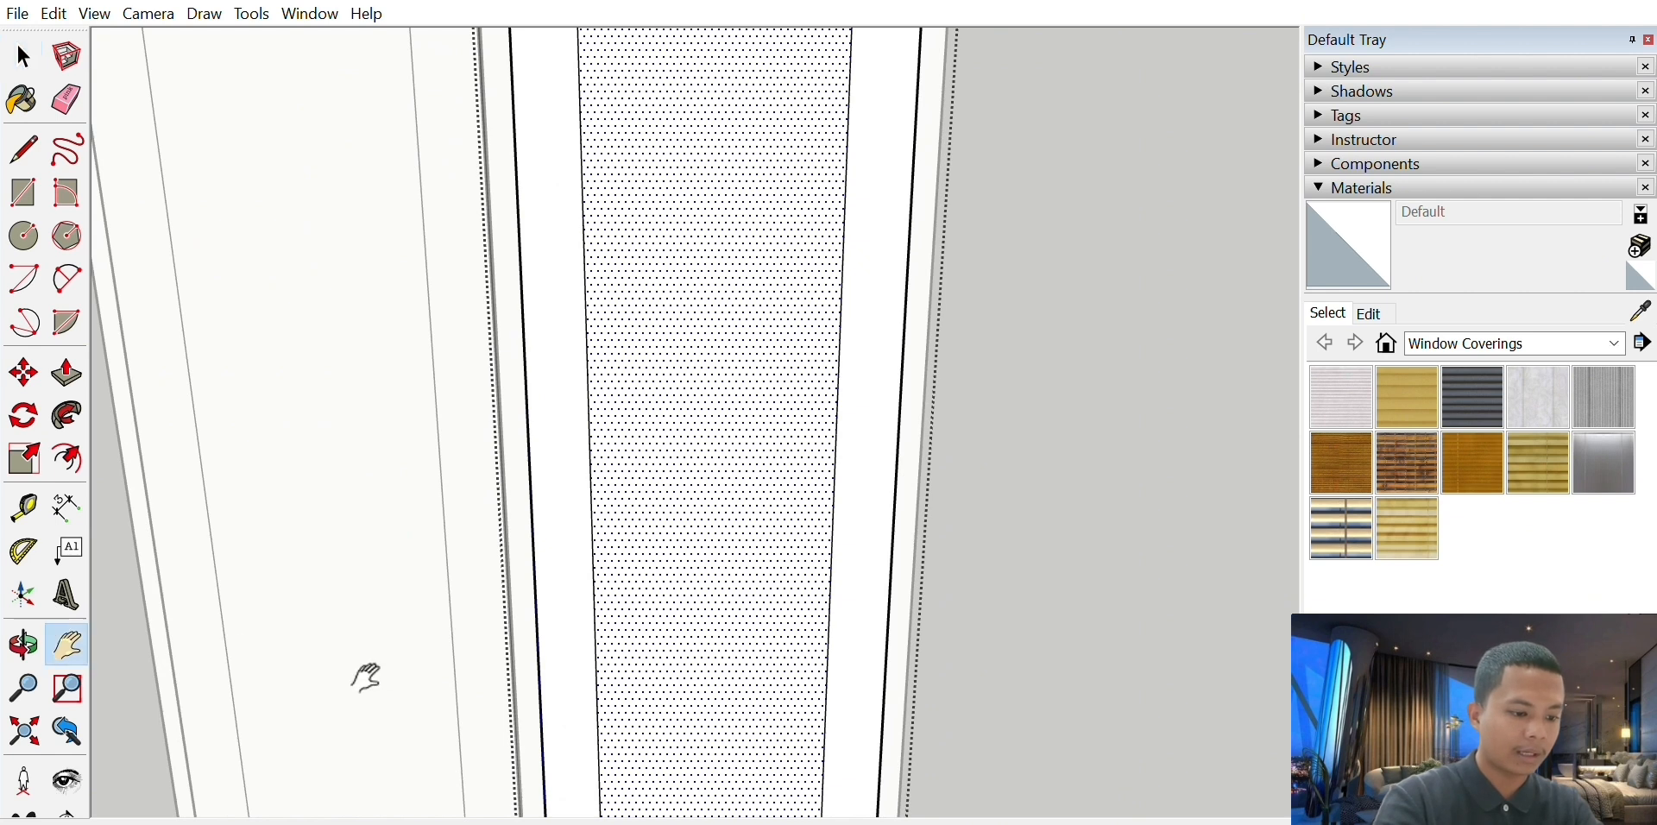
{"action": "left_click_drag", "start_coordinate": [366, 677], "coordinate": [459, 565]}
{"action": "scroll", "coordinate": [633, 492], "scroll_direction": "up", "scroll_amount": 2}
{"action": "left_click_drag", "start_coordinate": [632, 464], "coordinate": [664, 489]}
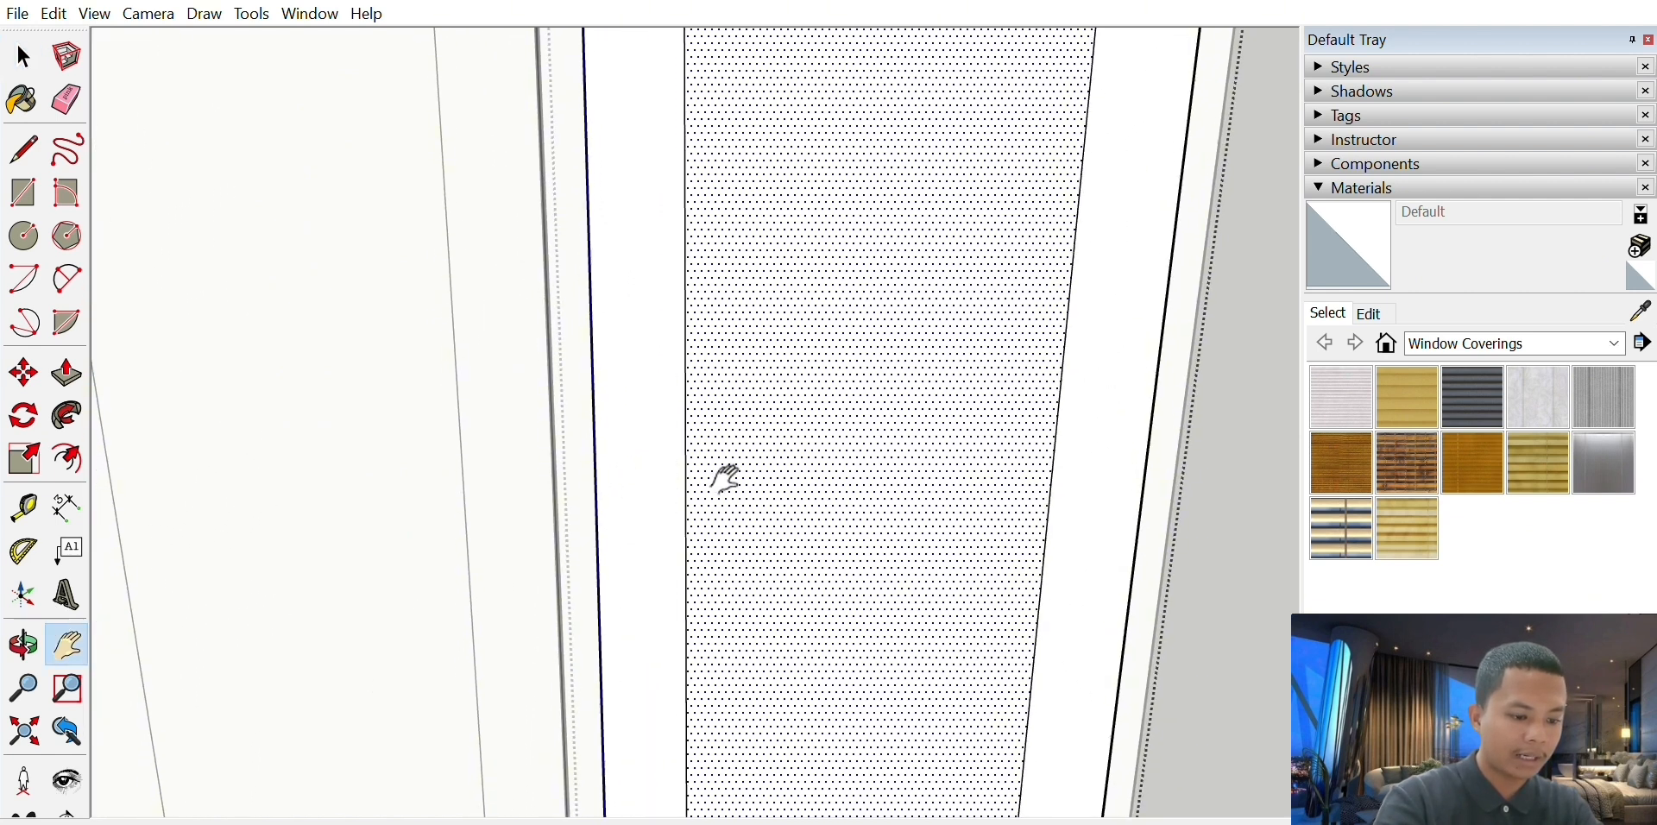
{"action": "scroll", "coordinate": [724, 479], "scroll_direction": "up", "scroll_amount": 1}
{"action": "scroll", "coordinate": [724, 480], "scroll_direction": "down", "scroll_amount": 2}
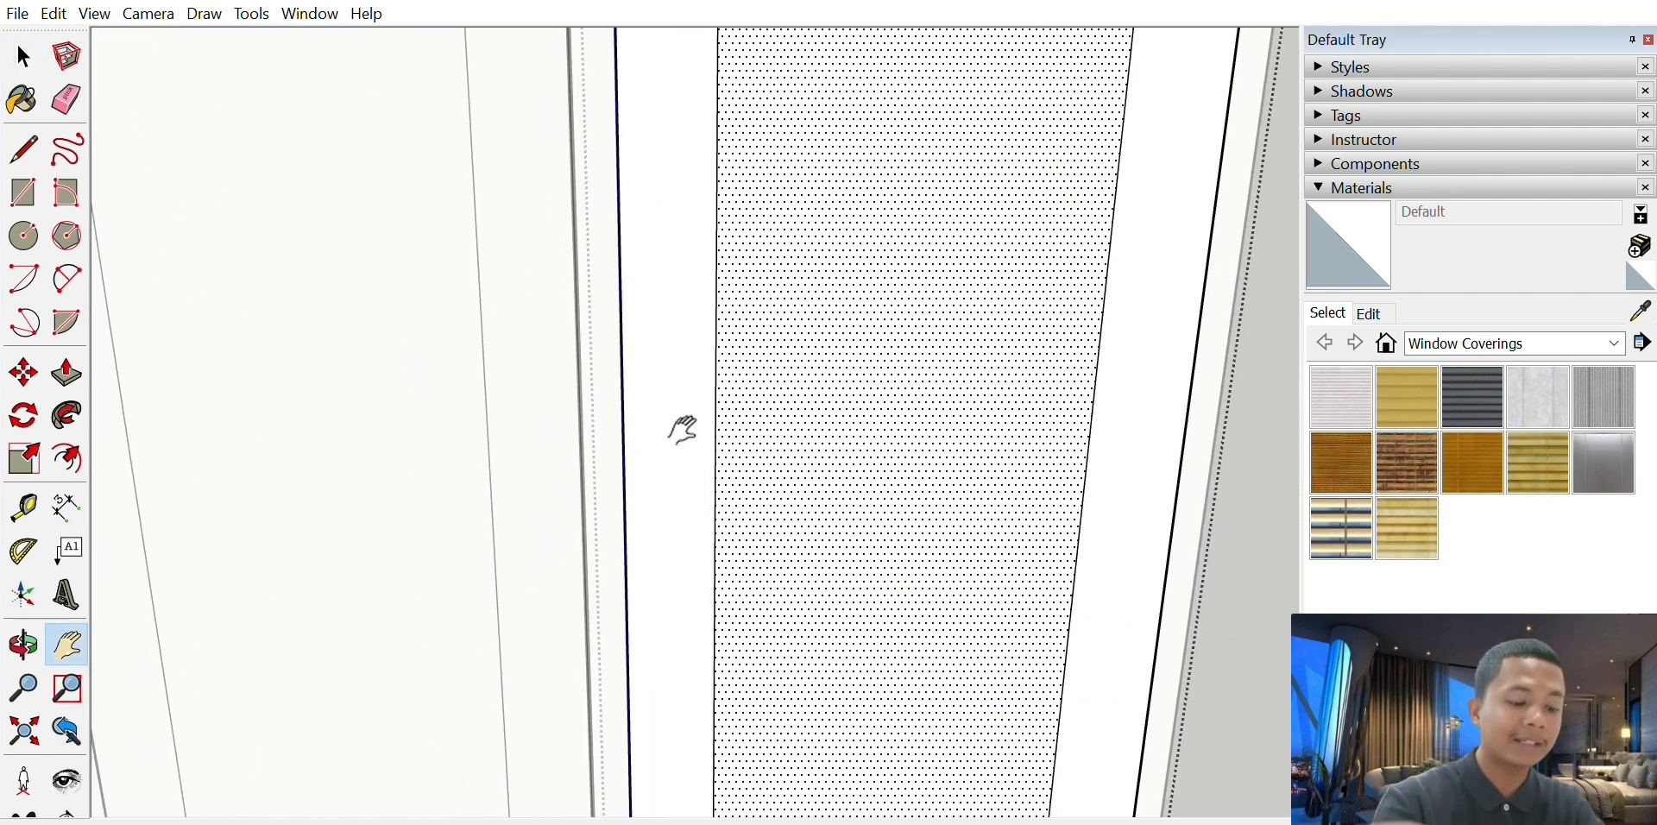
{"action": "left_click", "coordinate": [26, 141]}
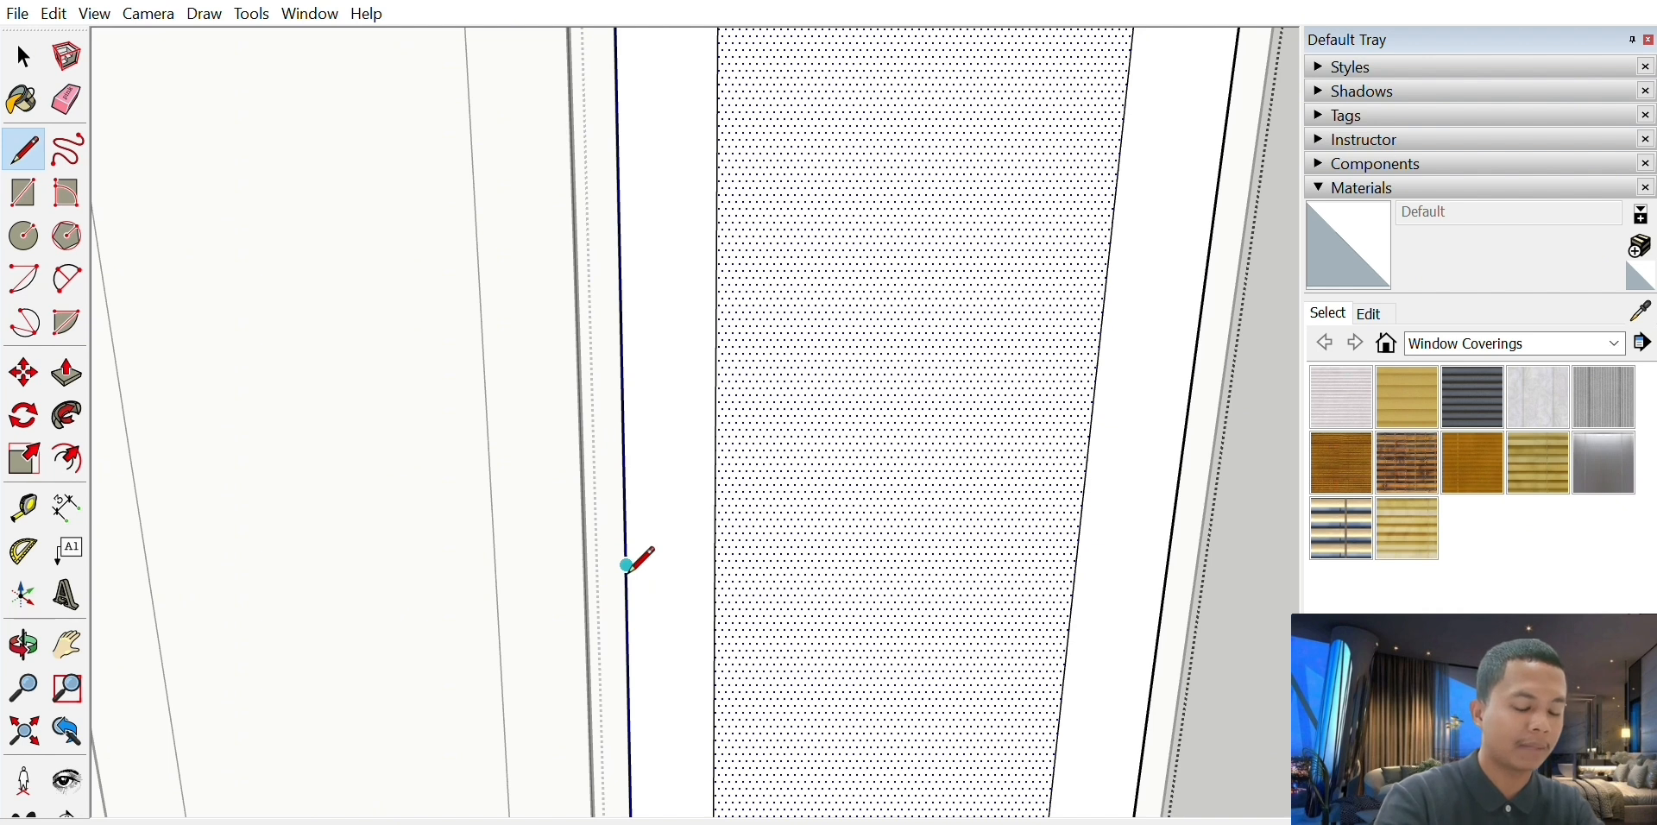
{"action": "left_click", "coordinate": [716, 566]}
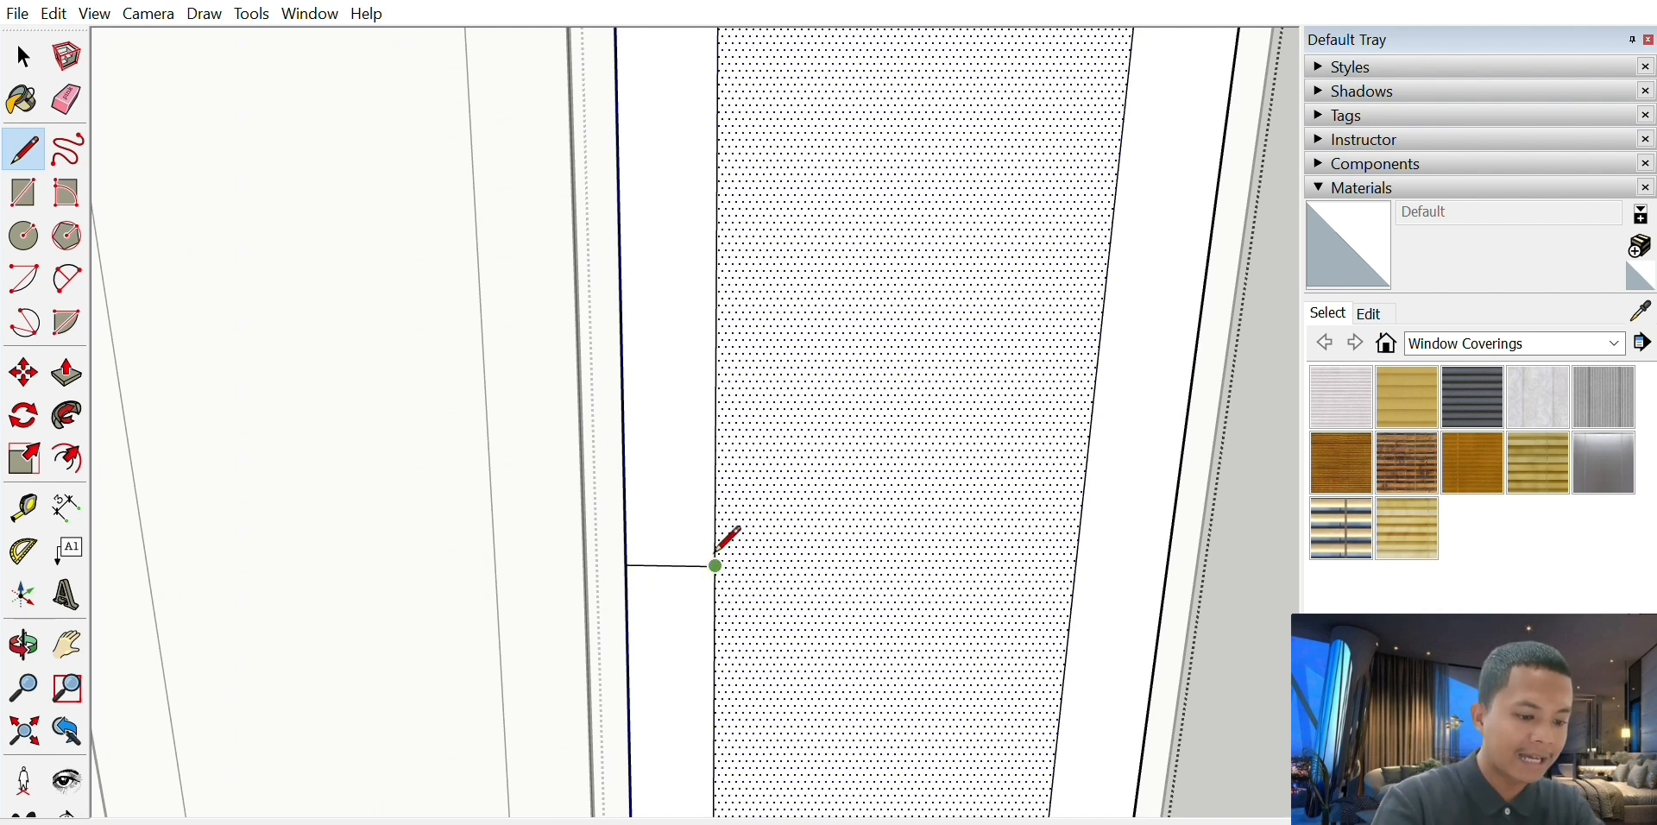
- Outline the right door's handle with rectangles above and below the short line on the frame strip, and erase the line between them
{"action": "left_click", "coordinate": [25, 194]}
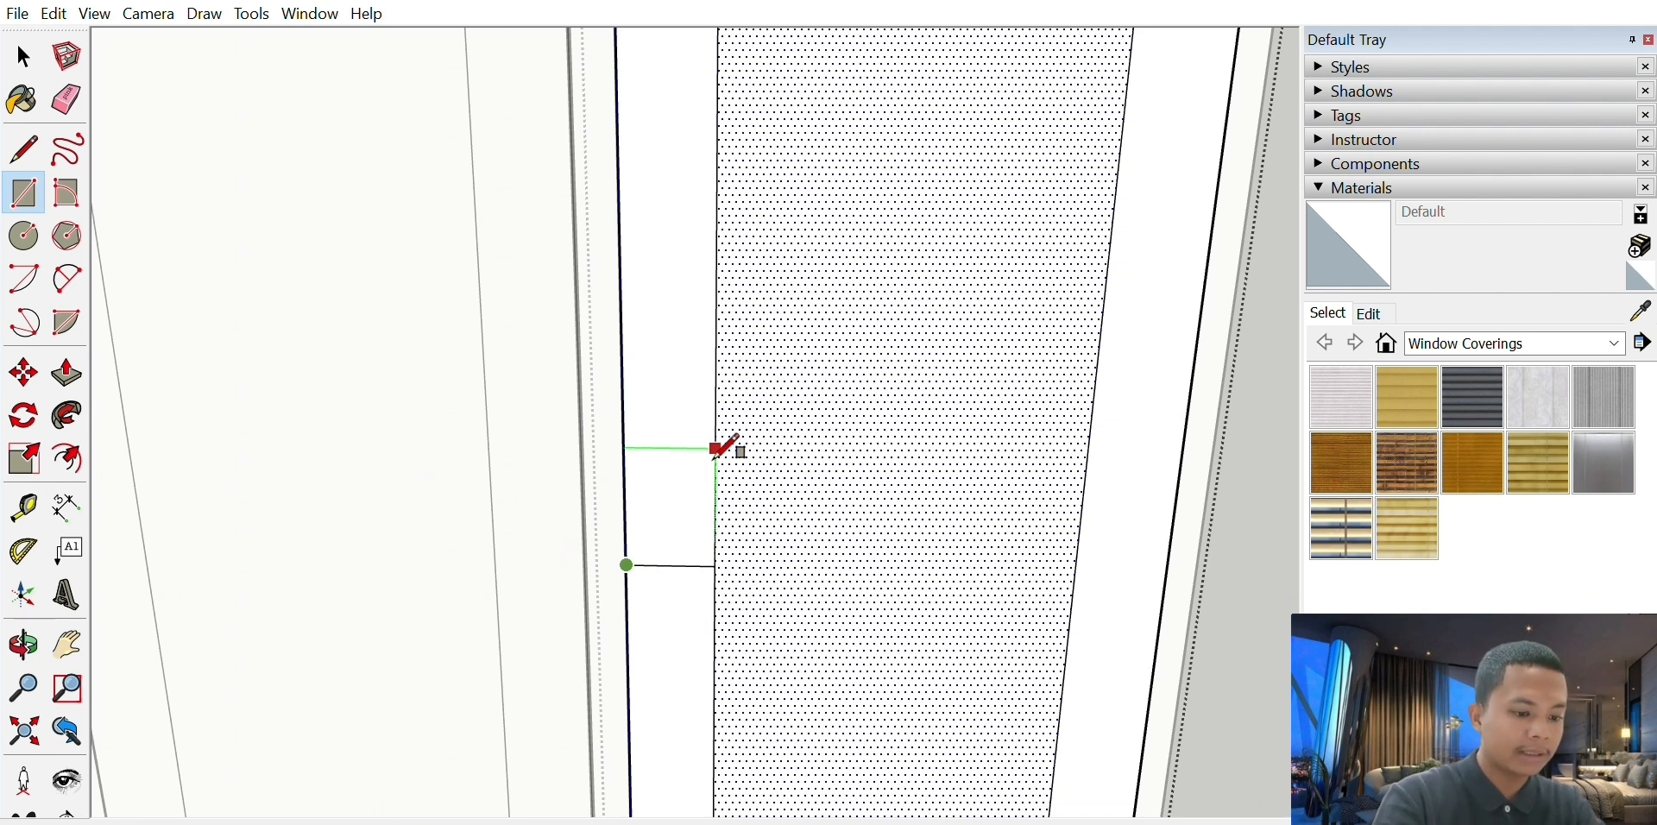
{"action": "key", "text": "Return"}
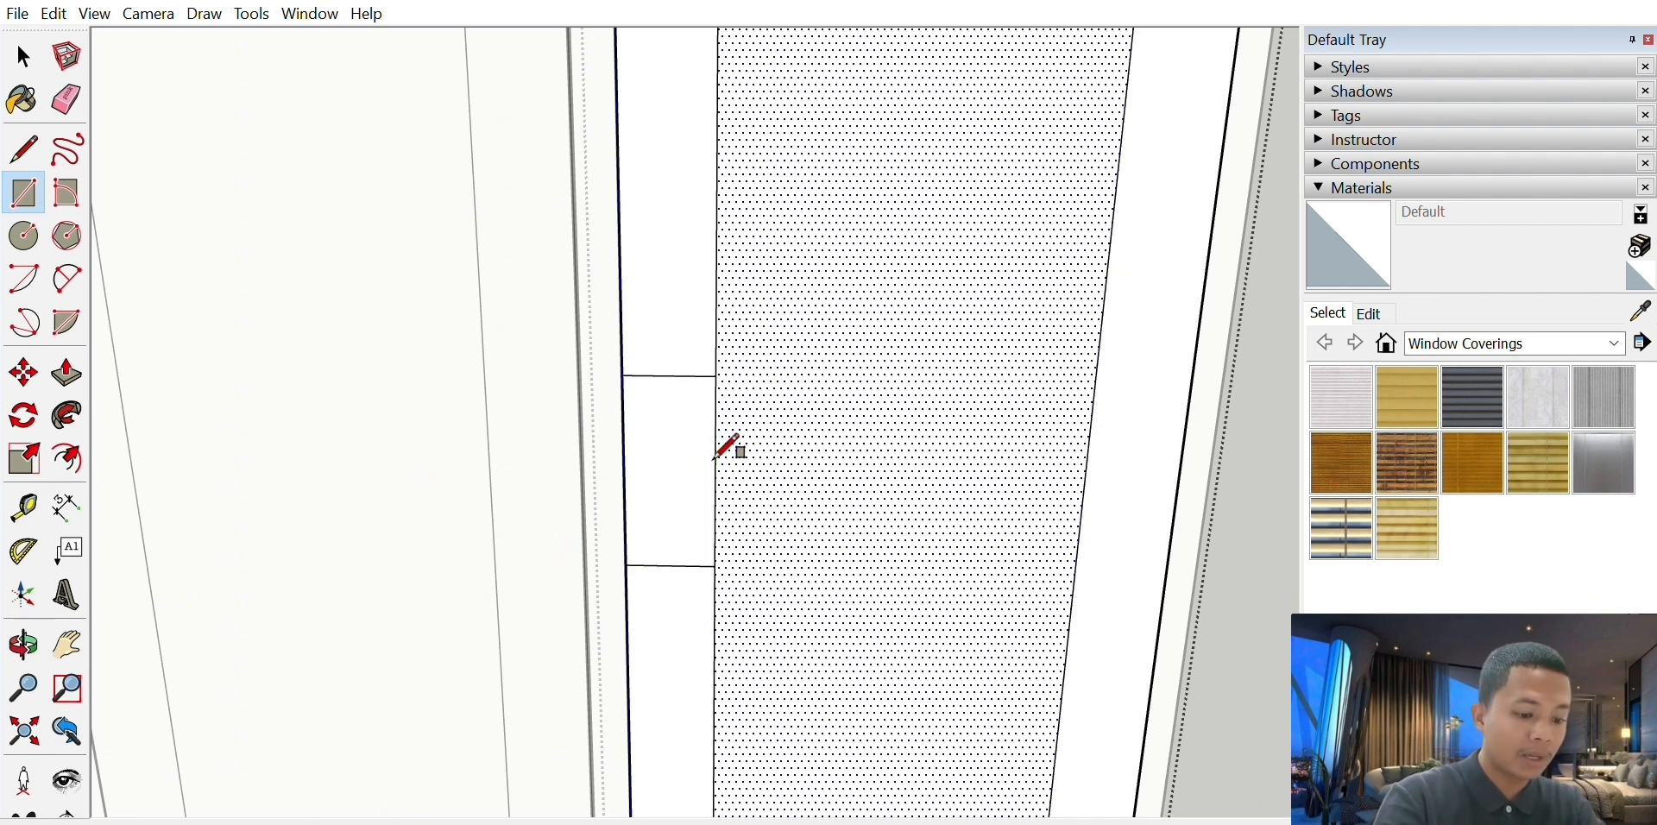
{"action": "left_click", "coordinate": [628, 566]}
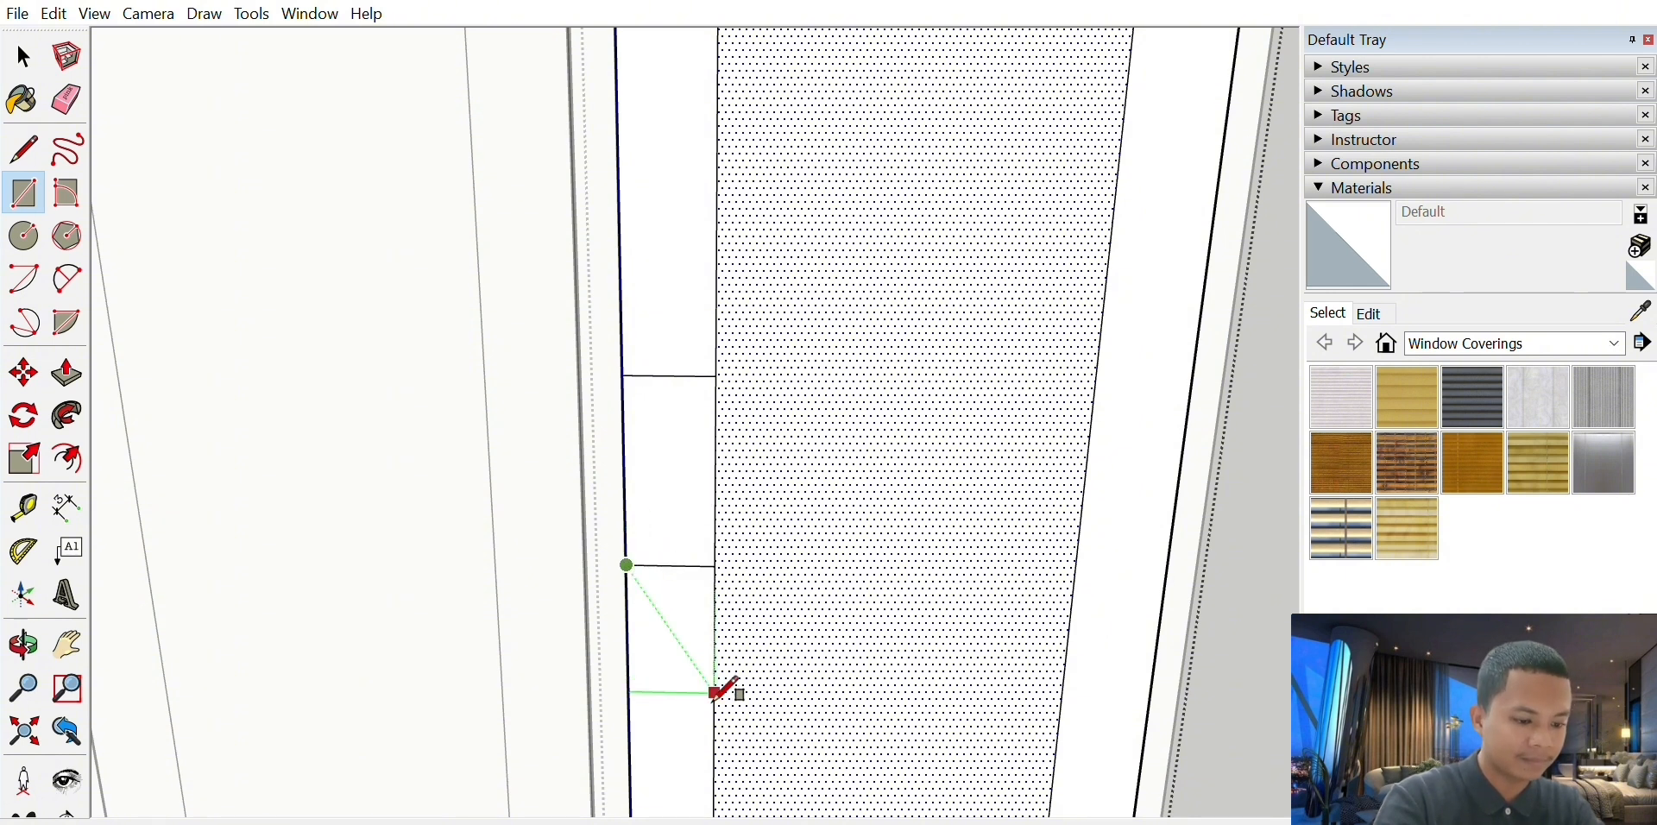
{"action": "key", "text": "Return"}
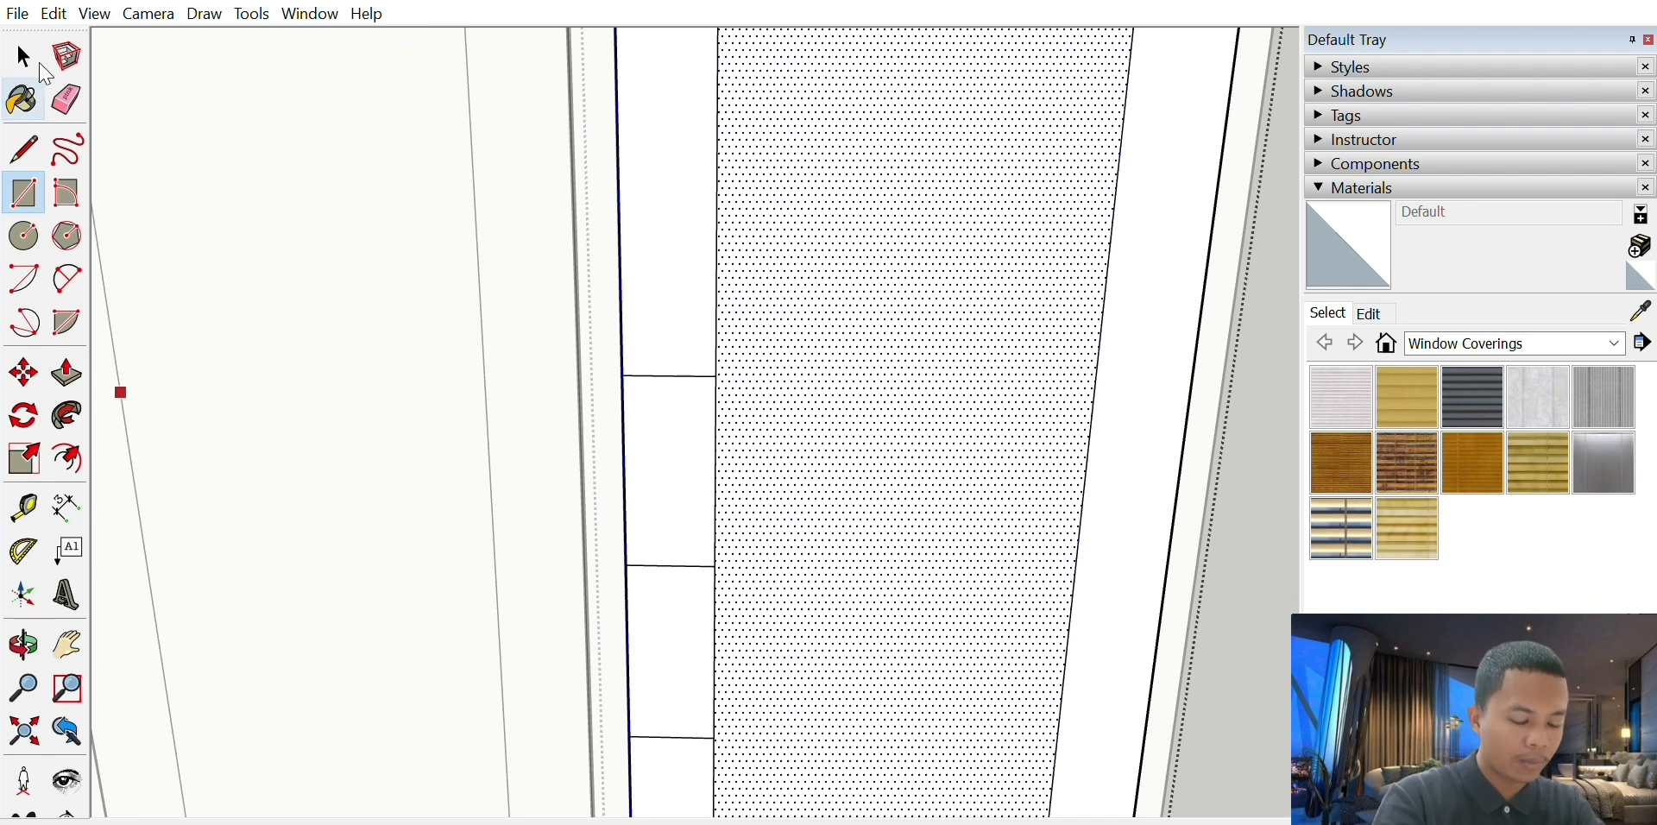
{"action": "key", "text": "e"}
{"action": "left_click", "coordinate": [682, 565]}
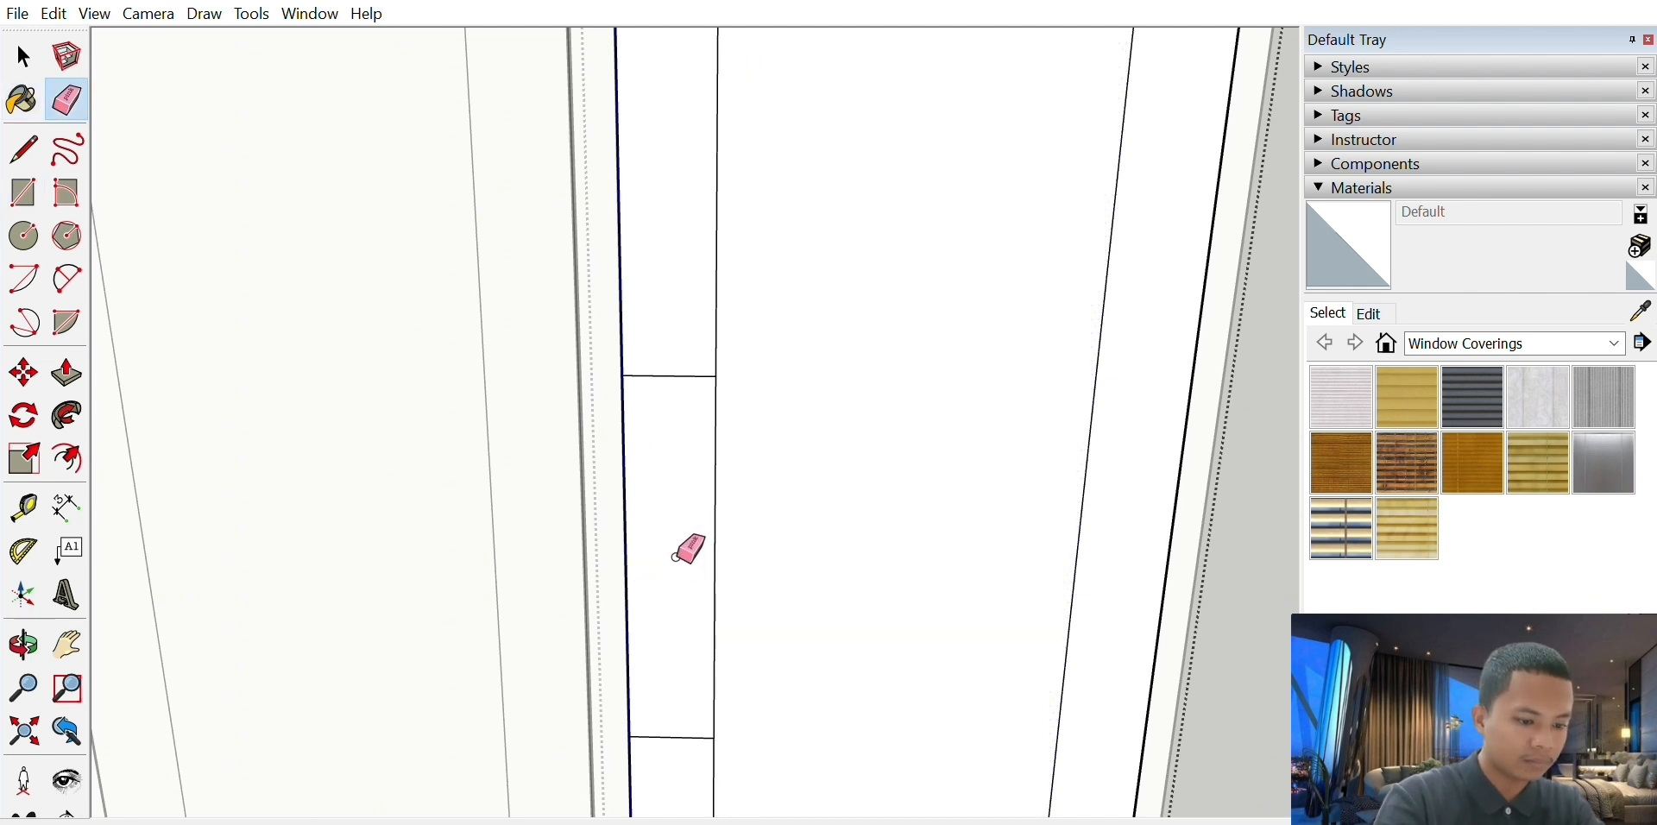
- Push/Pull the handle outline outward from the right door's frame strip to form a solid block
{"action": "left_click", "coordinate": [74, 356]}
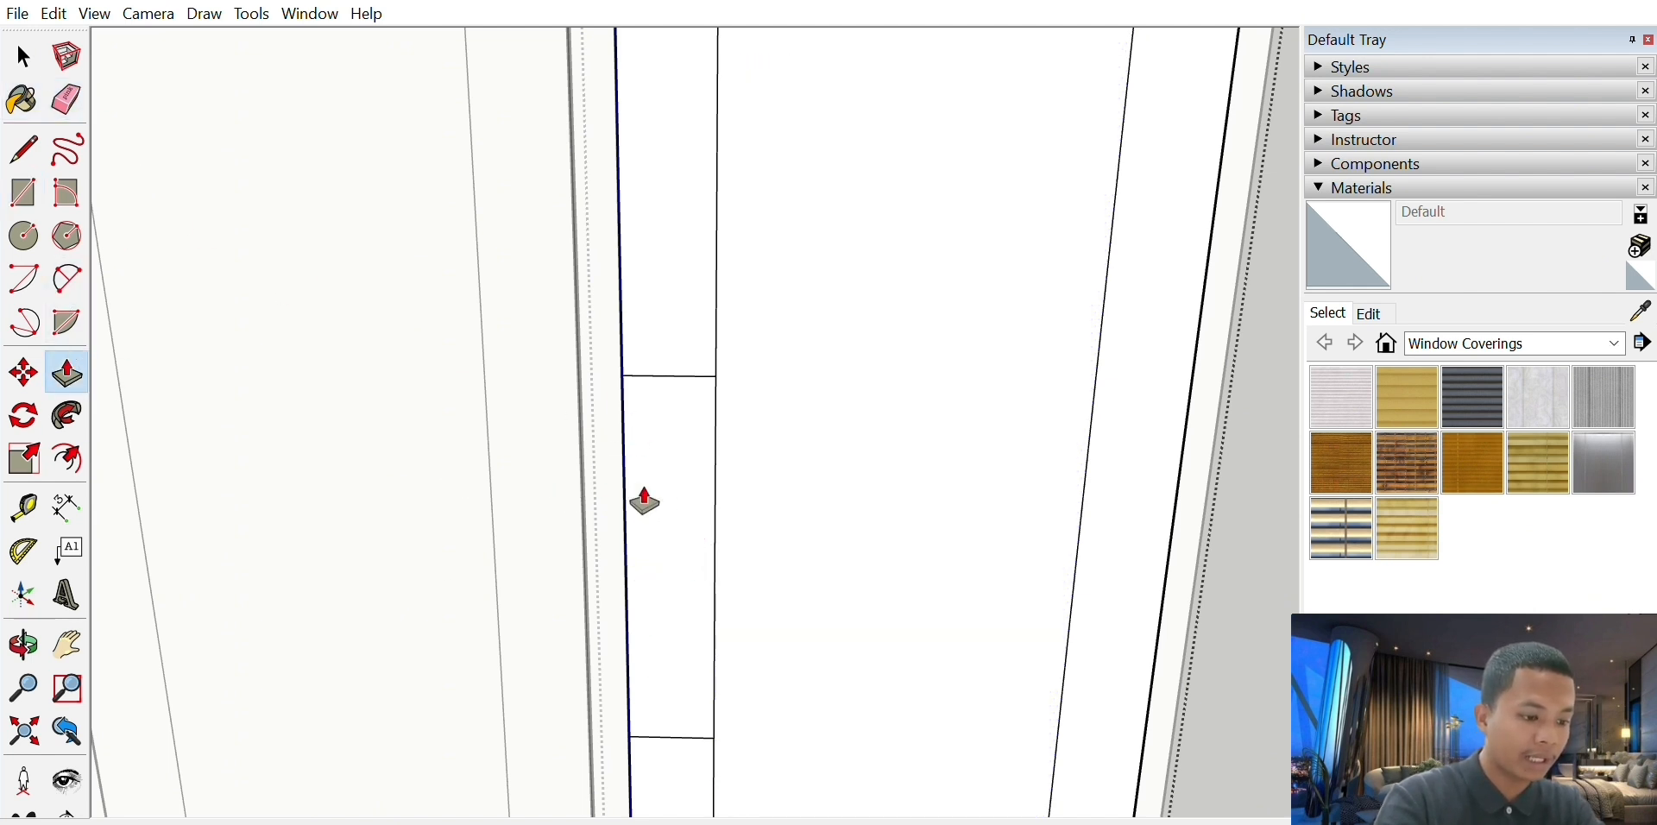
{"action": "left_click", "coordinate": [677, 499]}
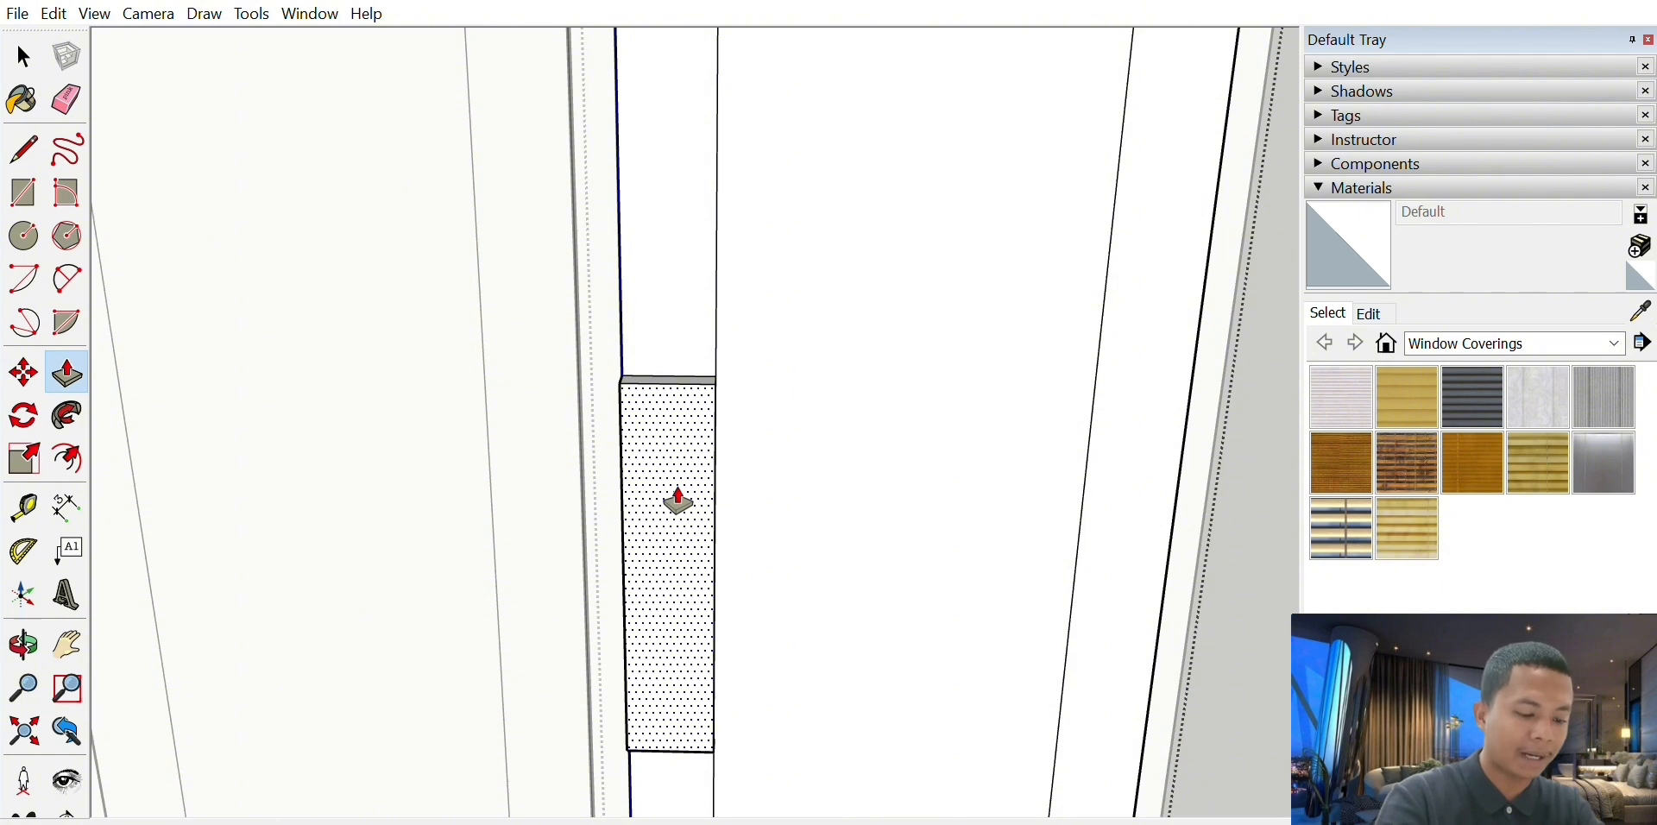
{"action": "left_click", "coordinate": [679, 502]}
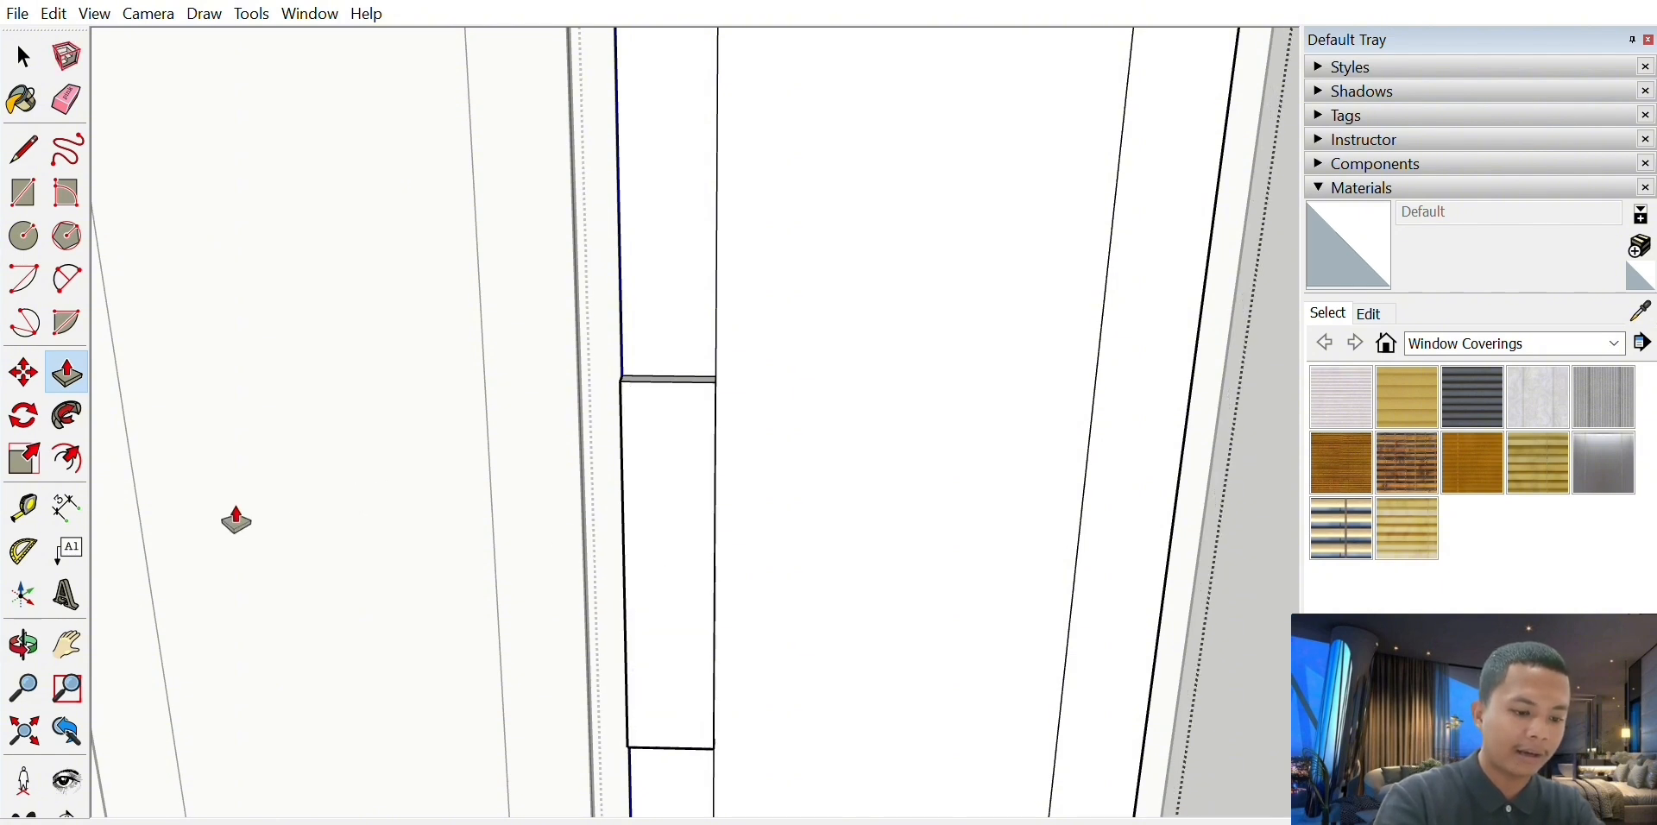
- Offset the outline of the handle block's narrow side face beside the inner panel inward
{"action": "left_click", "coordinate": [23, 645]}
{"action": "left_click_drag", "start_coordinate": [945, 583], "coordinate": [551, 518]}
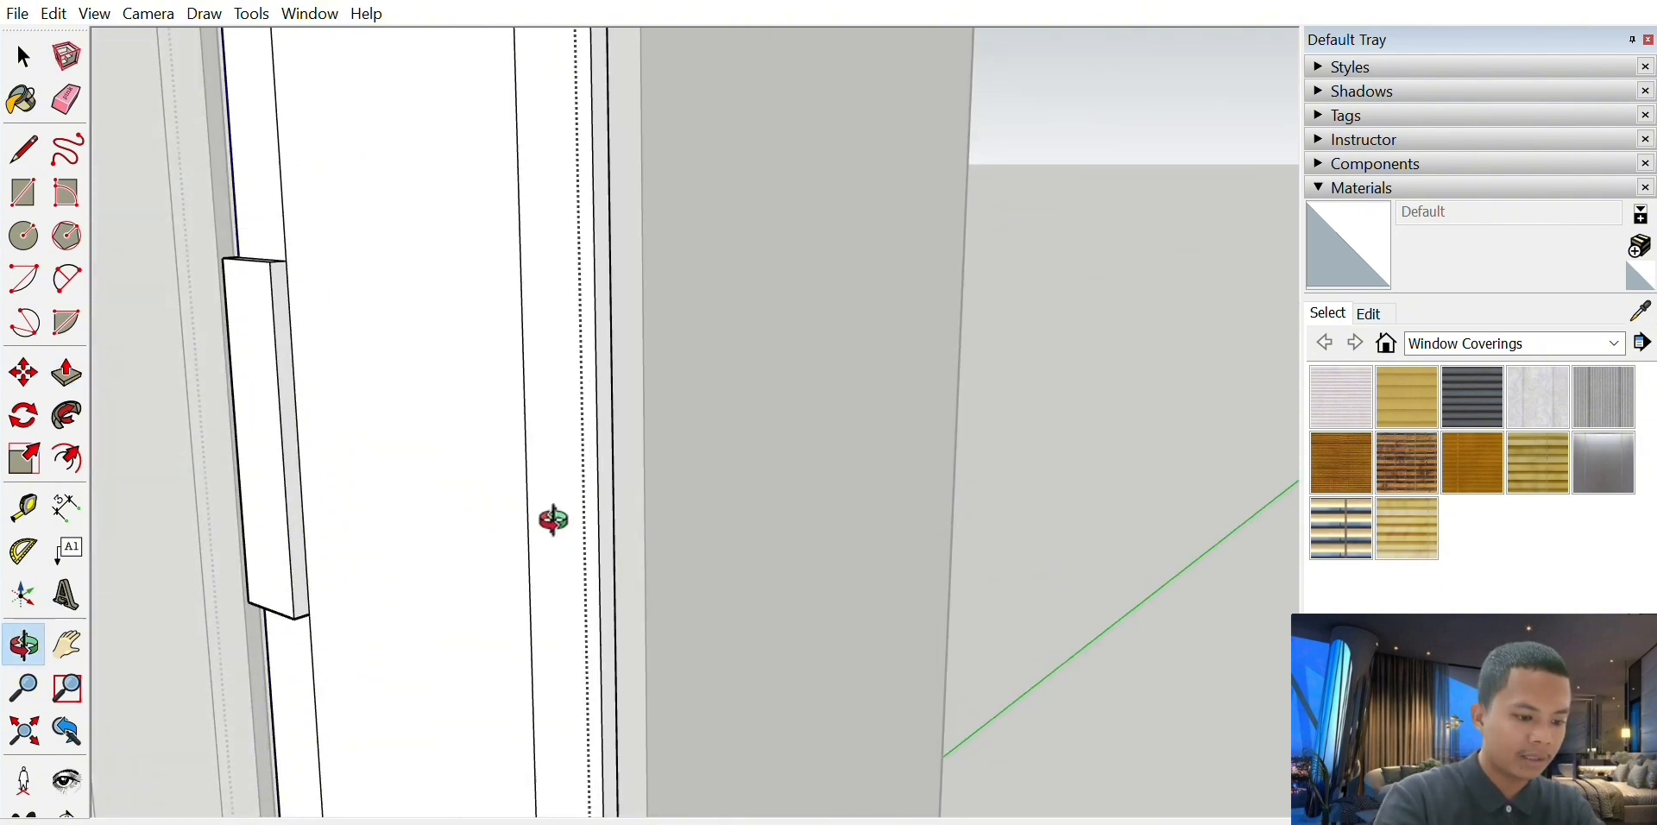
{"action": "left_click", "coordinate": [66, 644]}
{"action": "left_click_drag", "start_coordinate": [229, 377], "coordinate": [638, 373]}
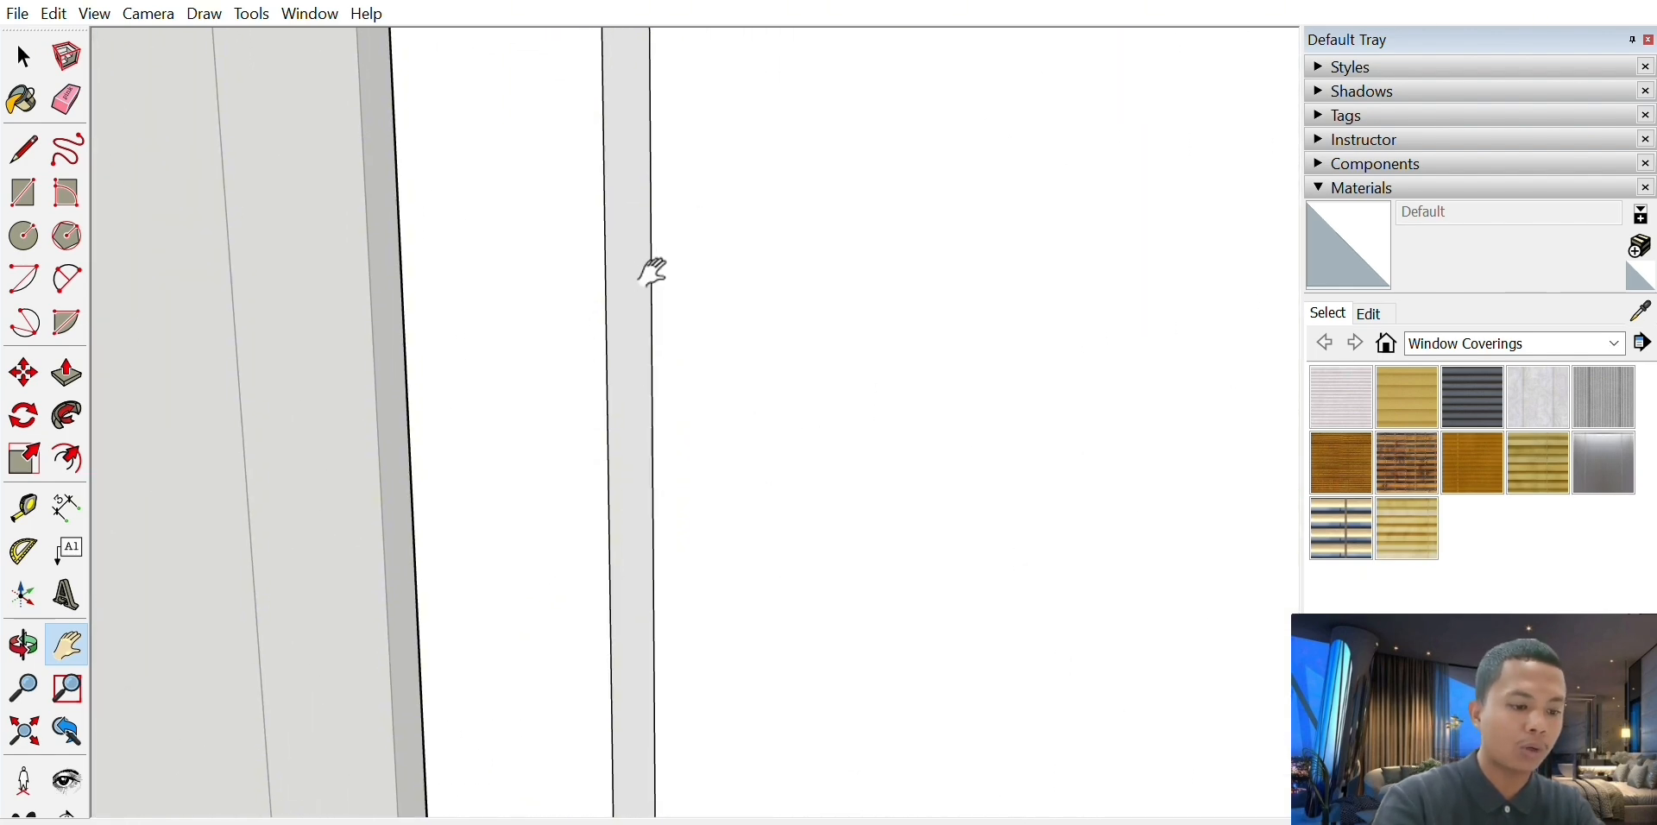
{"action": "left_click", "coordinate": [23, 645]}
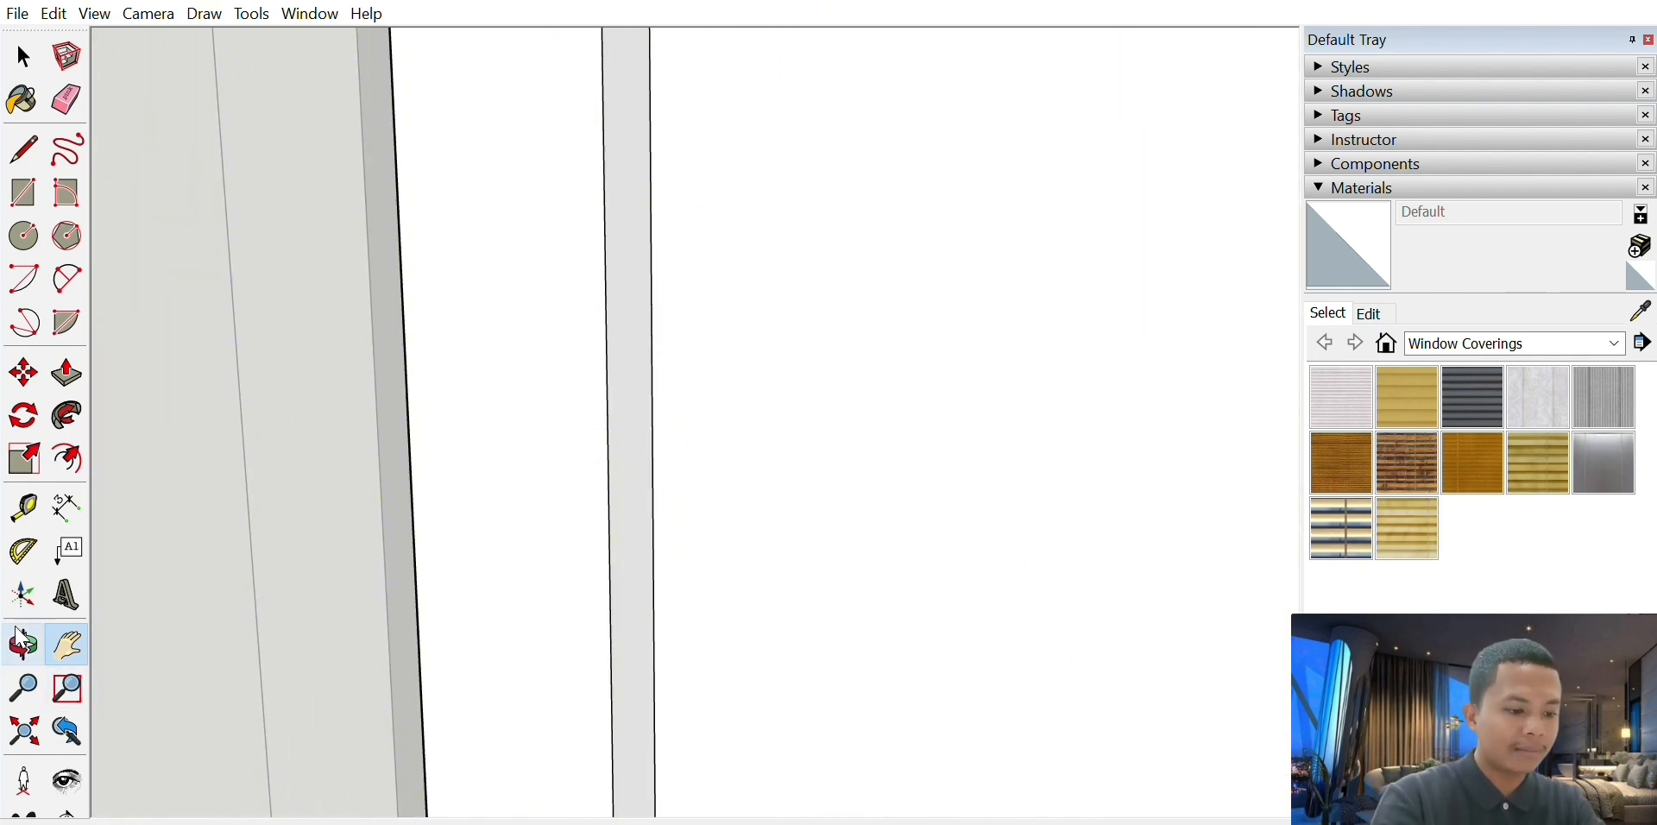
{"action": "left_click_drag", "start_coordinate": [603, 506], "coordinate": [510, 499]}
{"action": "left_click_drag", "start_coordinate": [606, 381], "coordinate": [539, 438]}
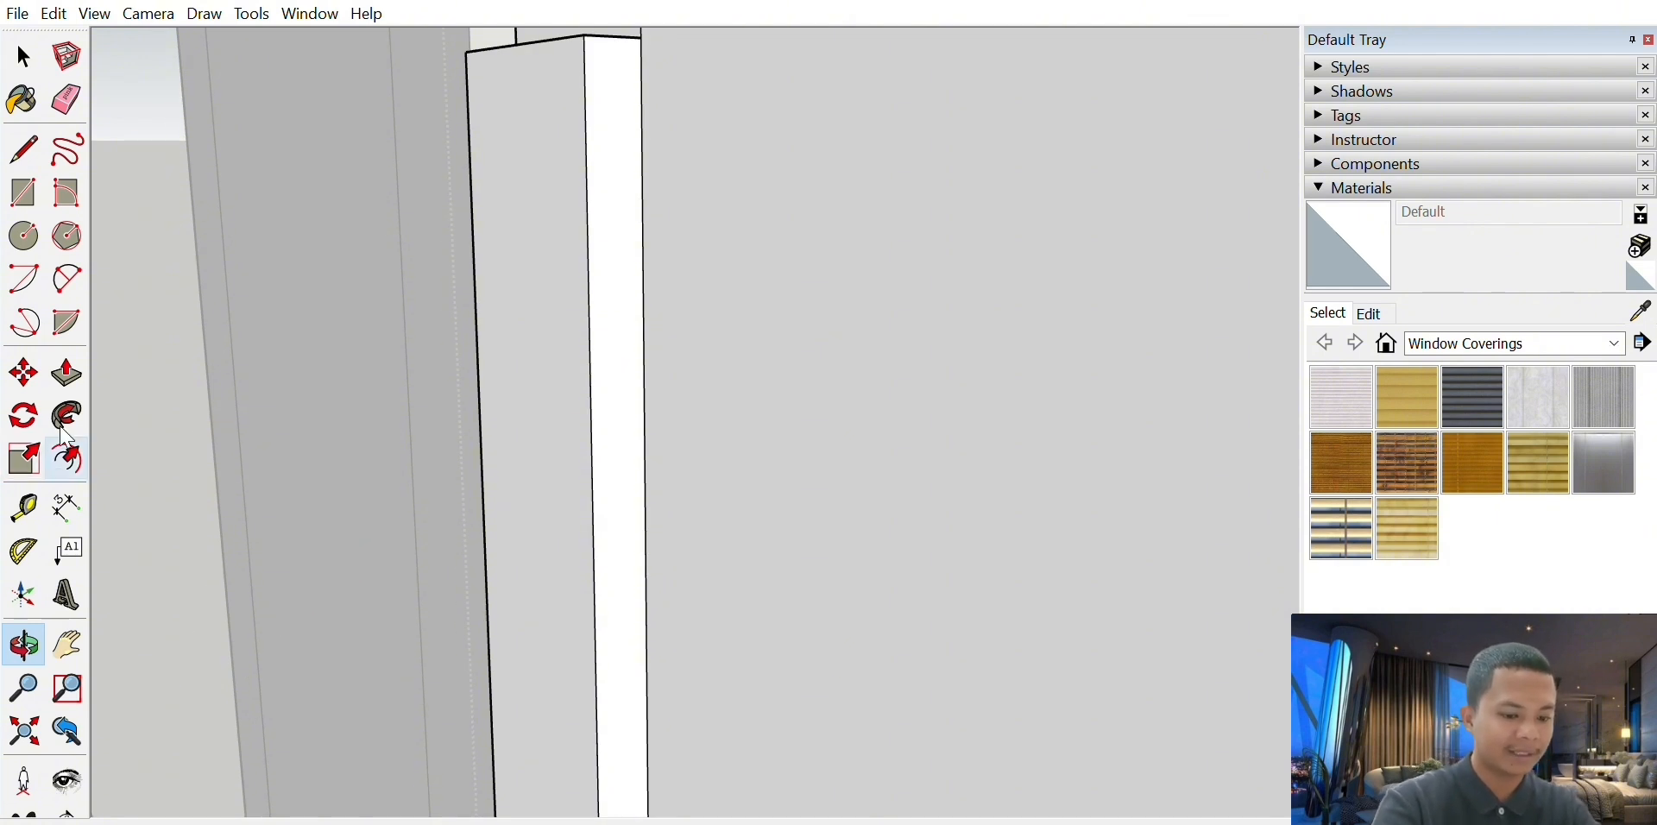
{"action": "left_click", "coordinate": [67, 459]}
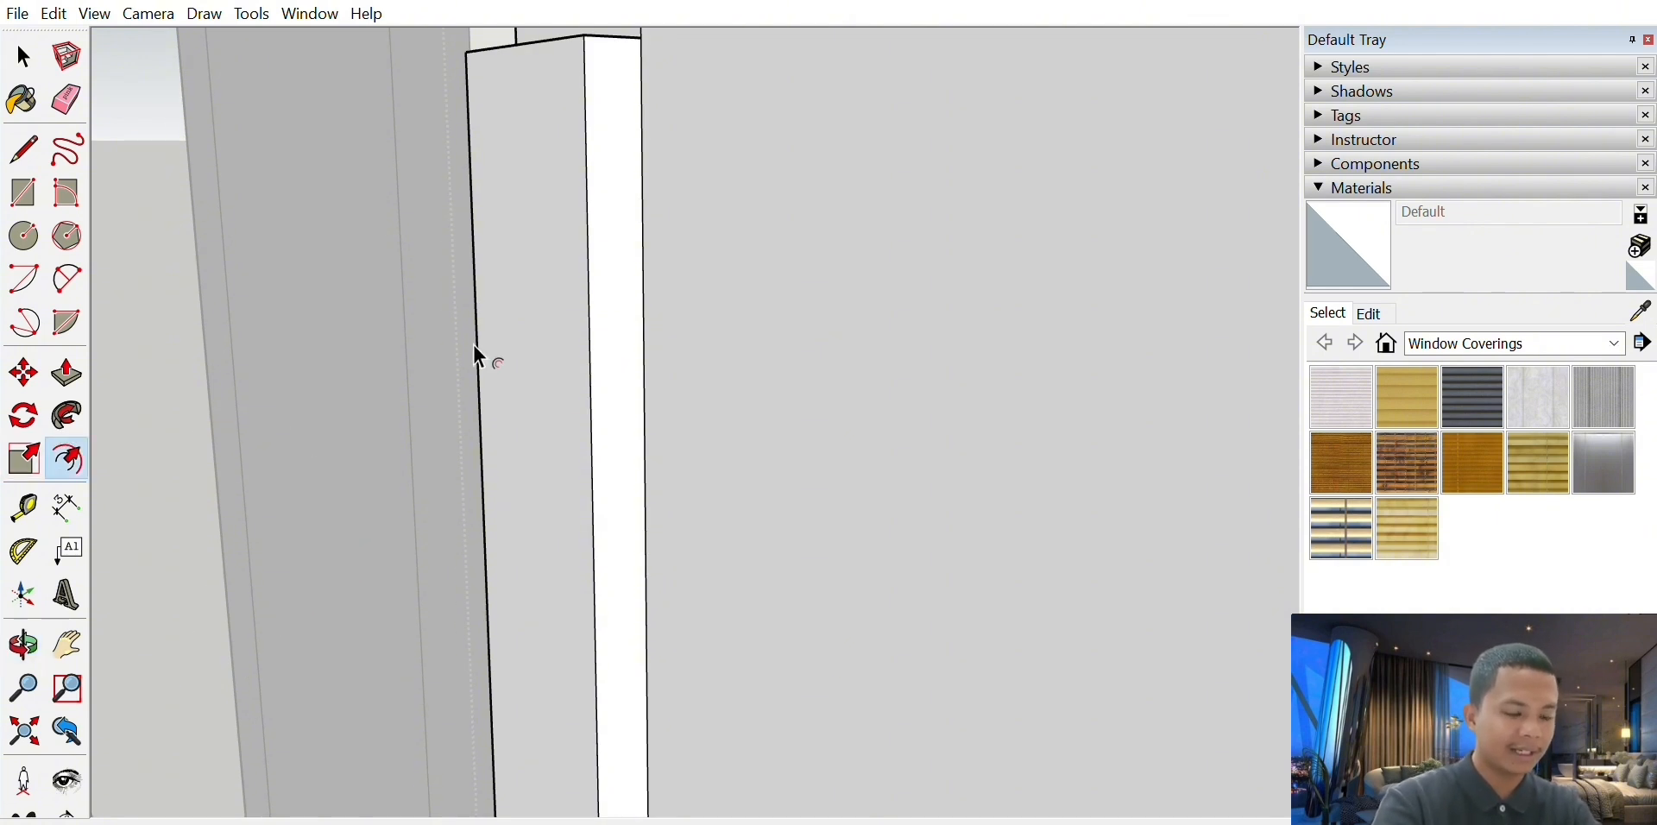
{"action": "left_click", "coordinate": [604, 294]}
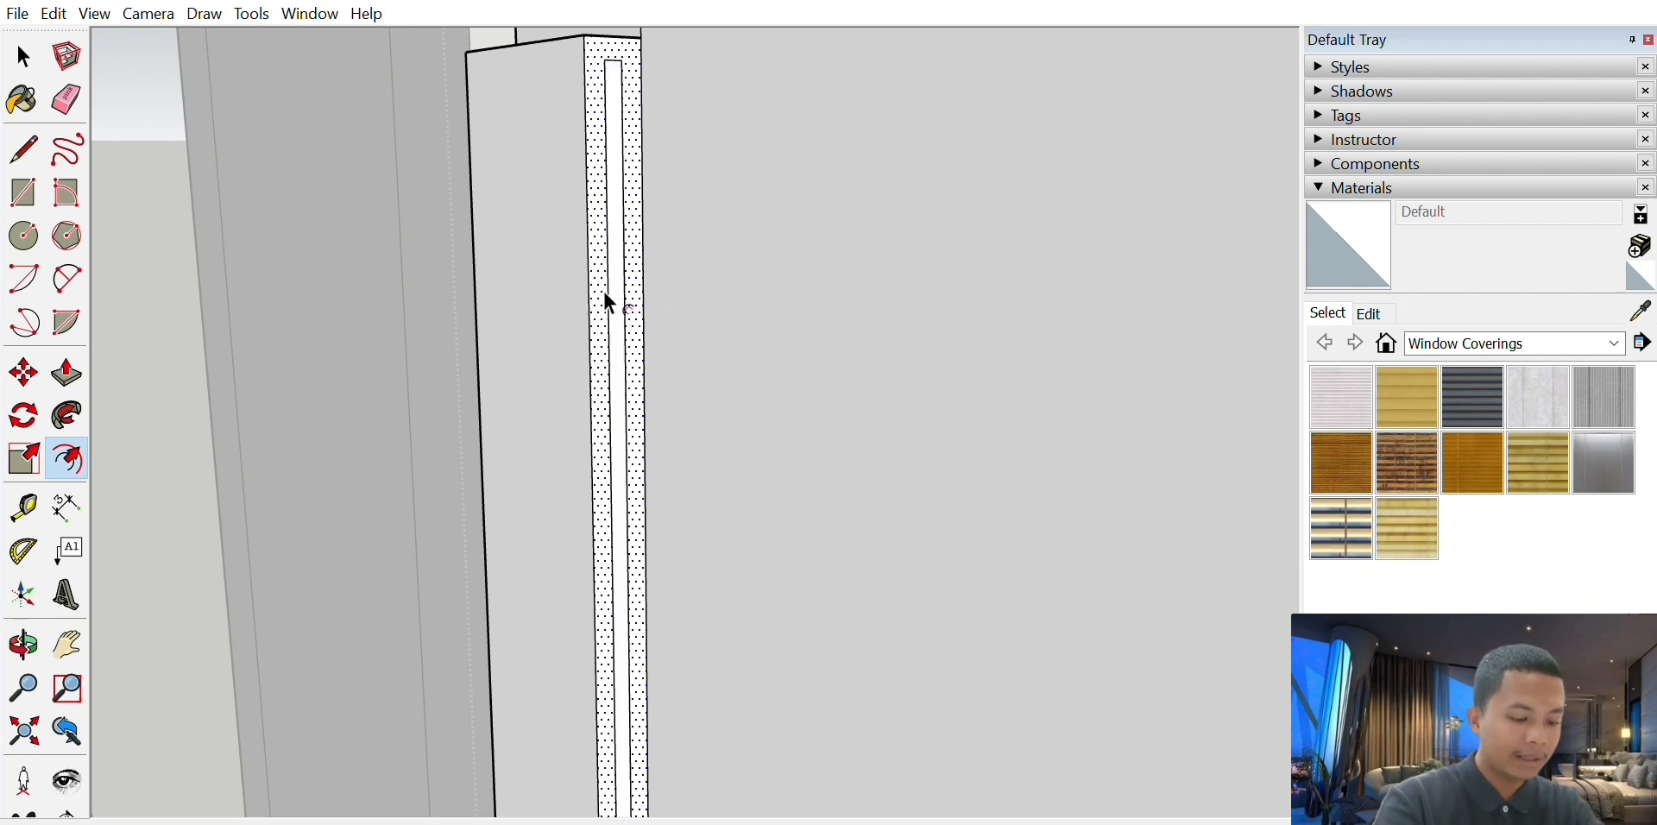
- Connect both ends of the offset outline to the door surface with short lines and erase the inner edge nearest the door
{"action": "left_click", "coordinate": [24, 149]}
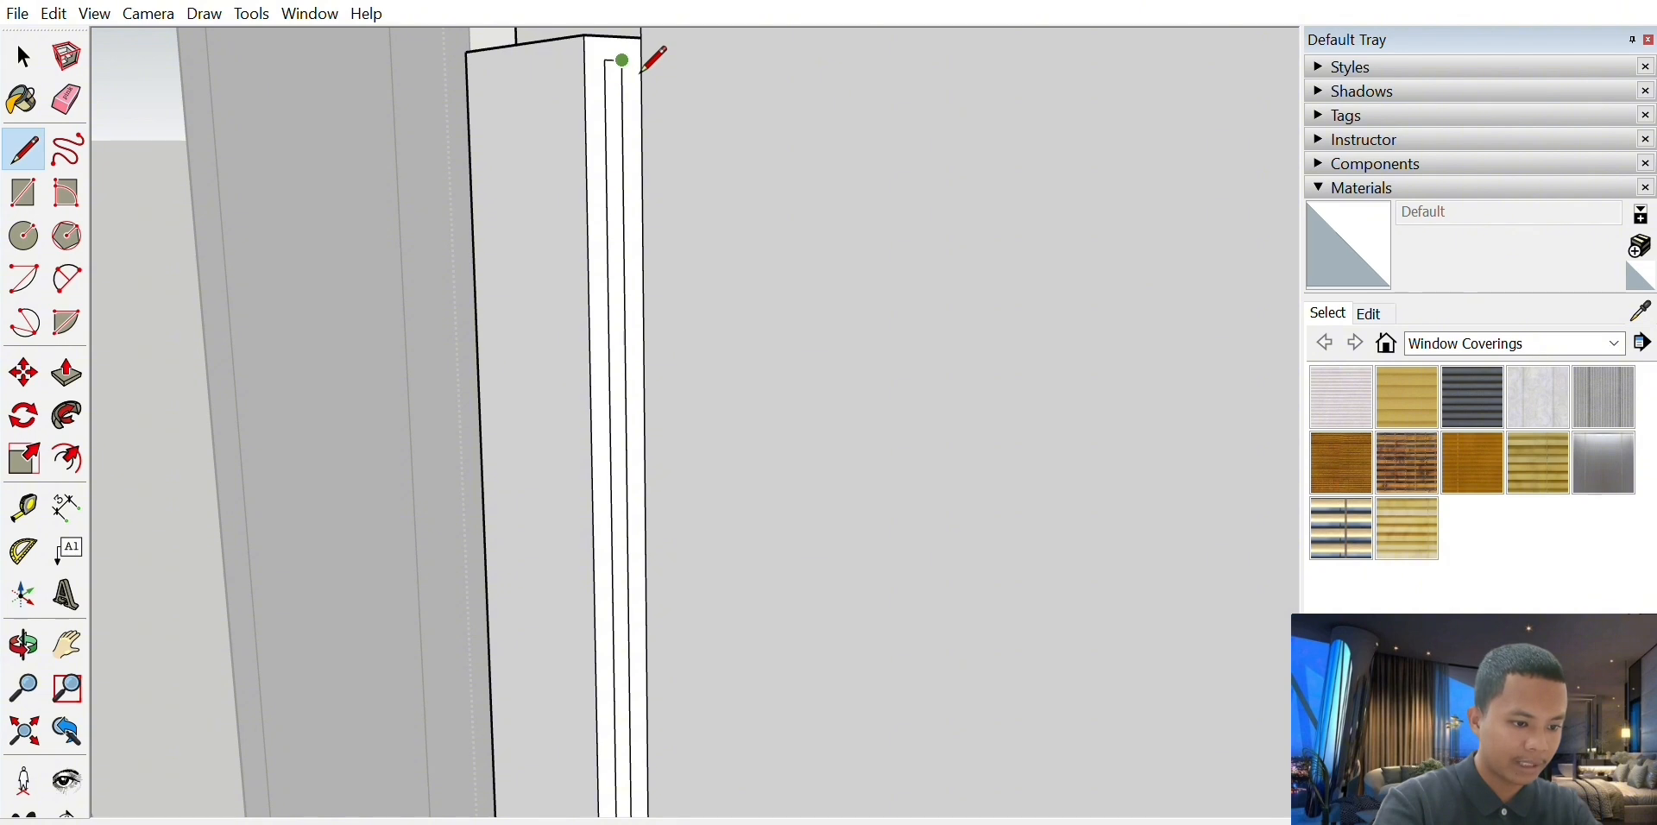
{"action": "scroll", "coordinate": [542, 399], "scroll_direction": "down", "scroll_amount": 2}
{"action": "left_click", "coordinate": [66, 645]}
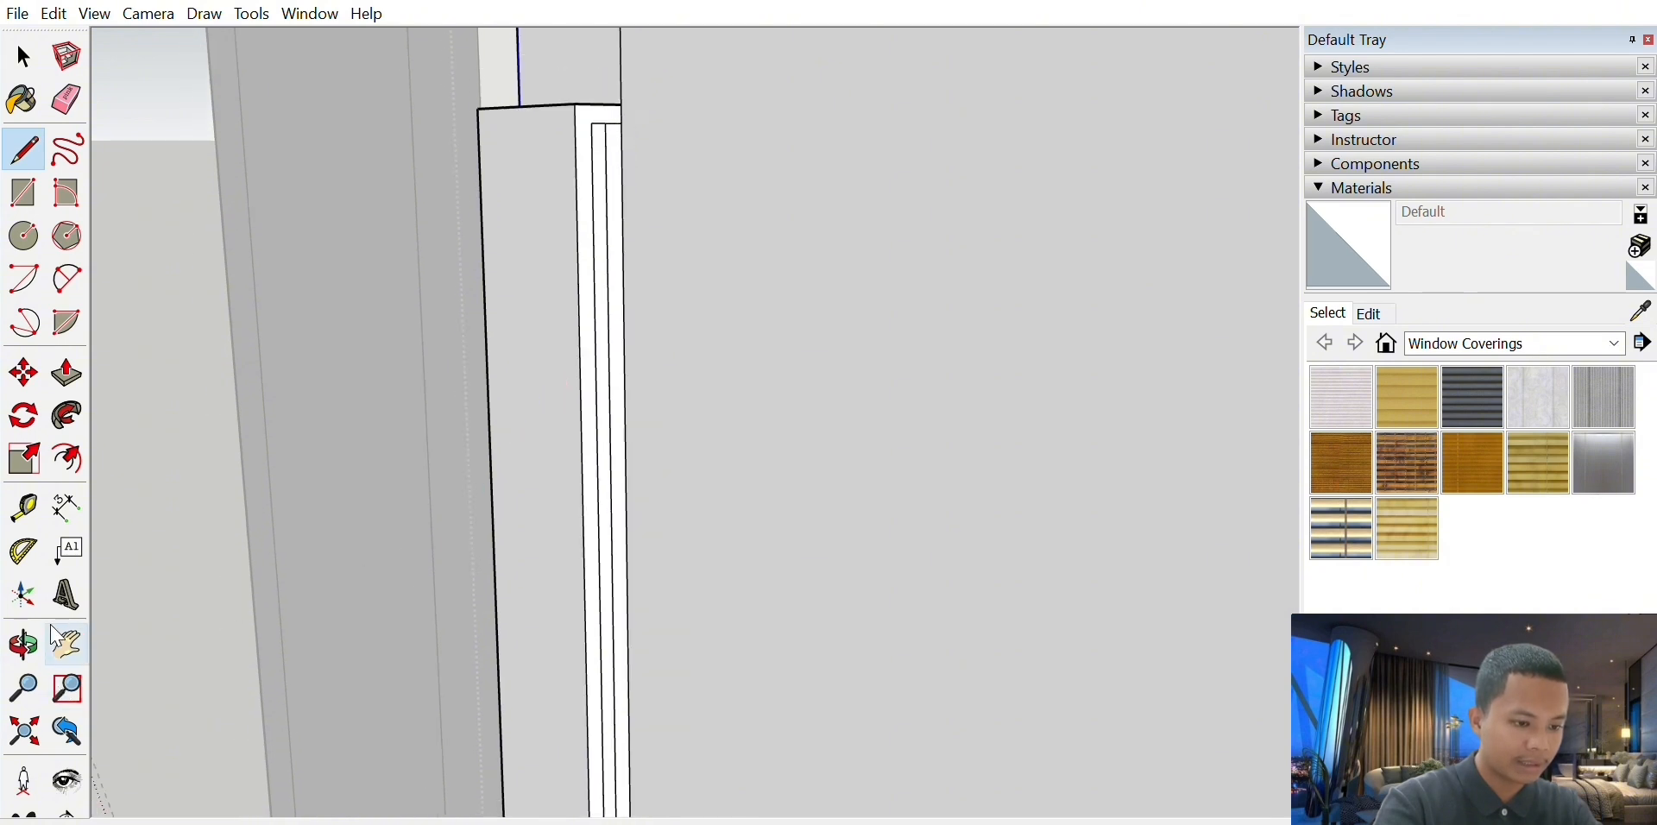
{"action": "left_click_drag", "start_coordinate": [292, 699], "coordinate": [571, 417]}
{"action": "scroll", "coordinate": [586, 418], "scroll_direction": "up", "scroll_amount": 5}
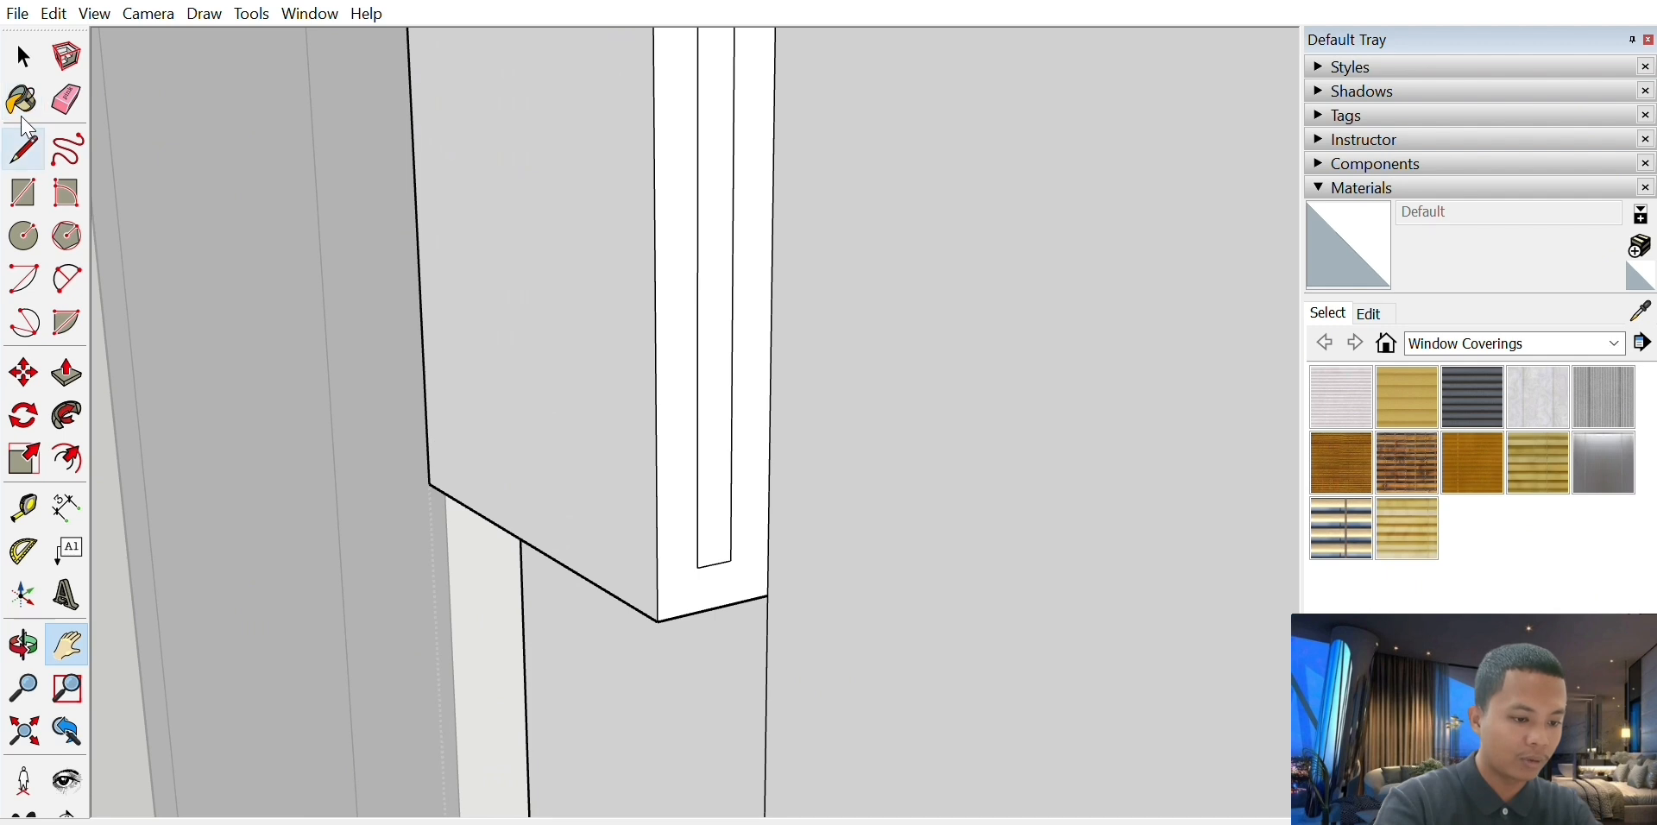
{"action": "left_click", "coordinate": [23, 149]}
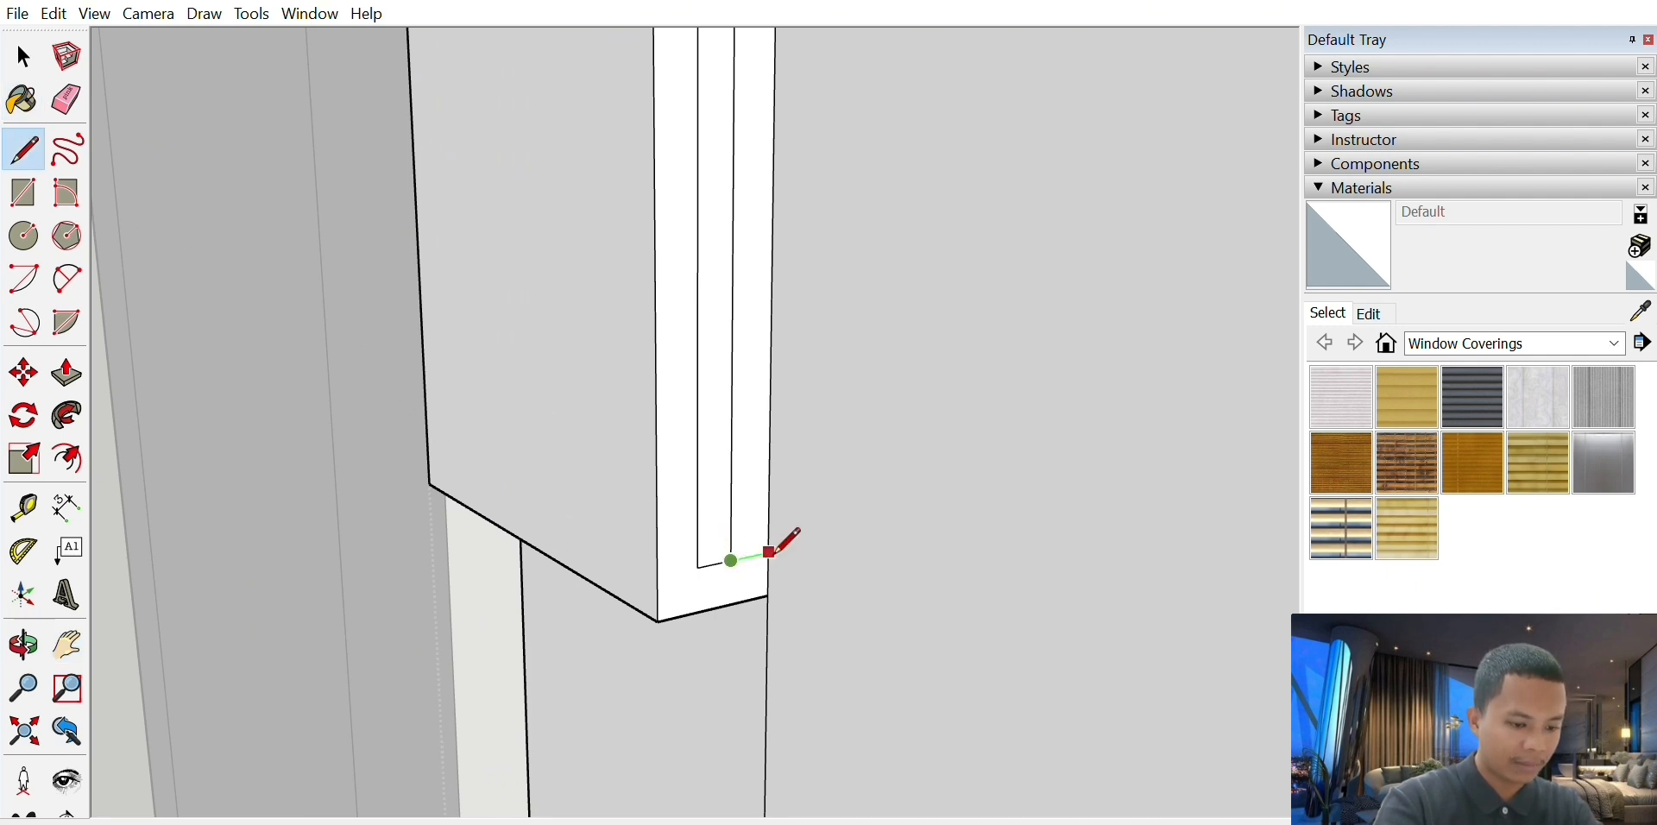
{"action": "left_click", "coordinate": [66, 100]}
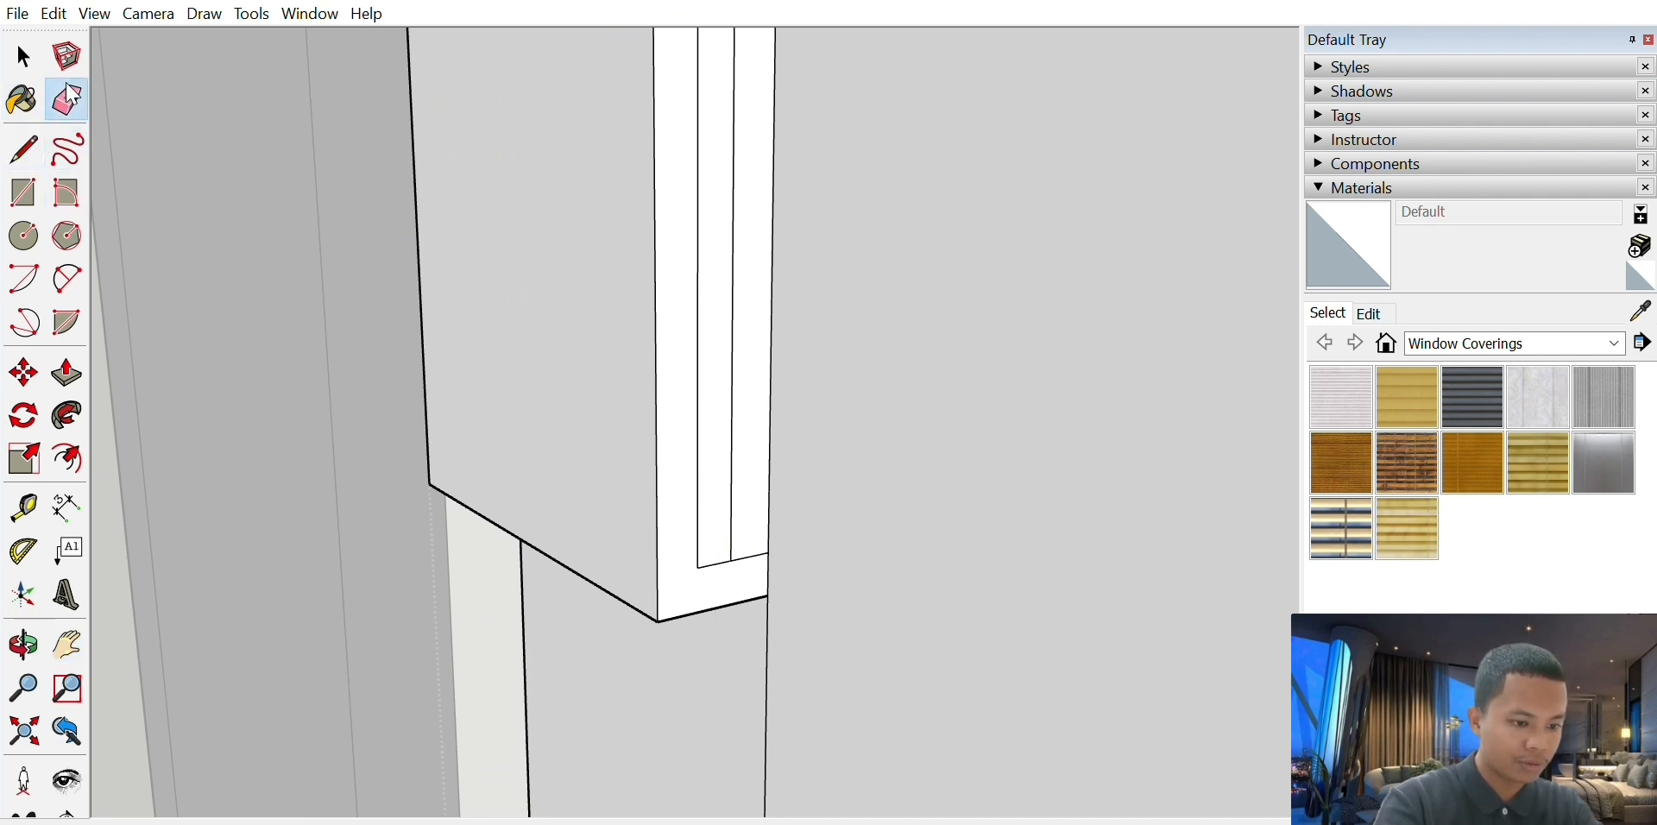
{"action": "left_click", "coordinate": [734, 291]}
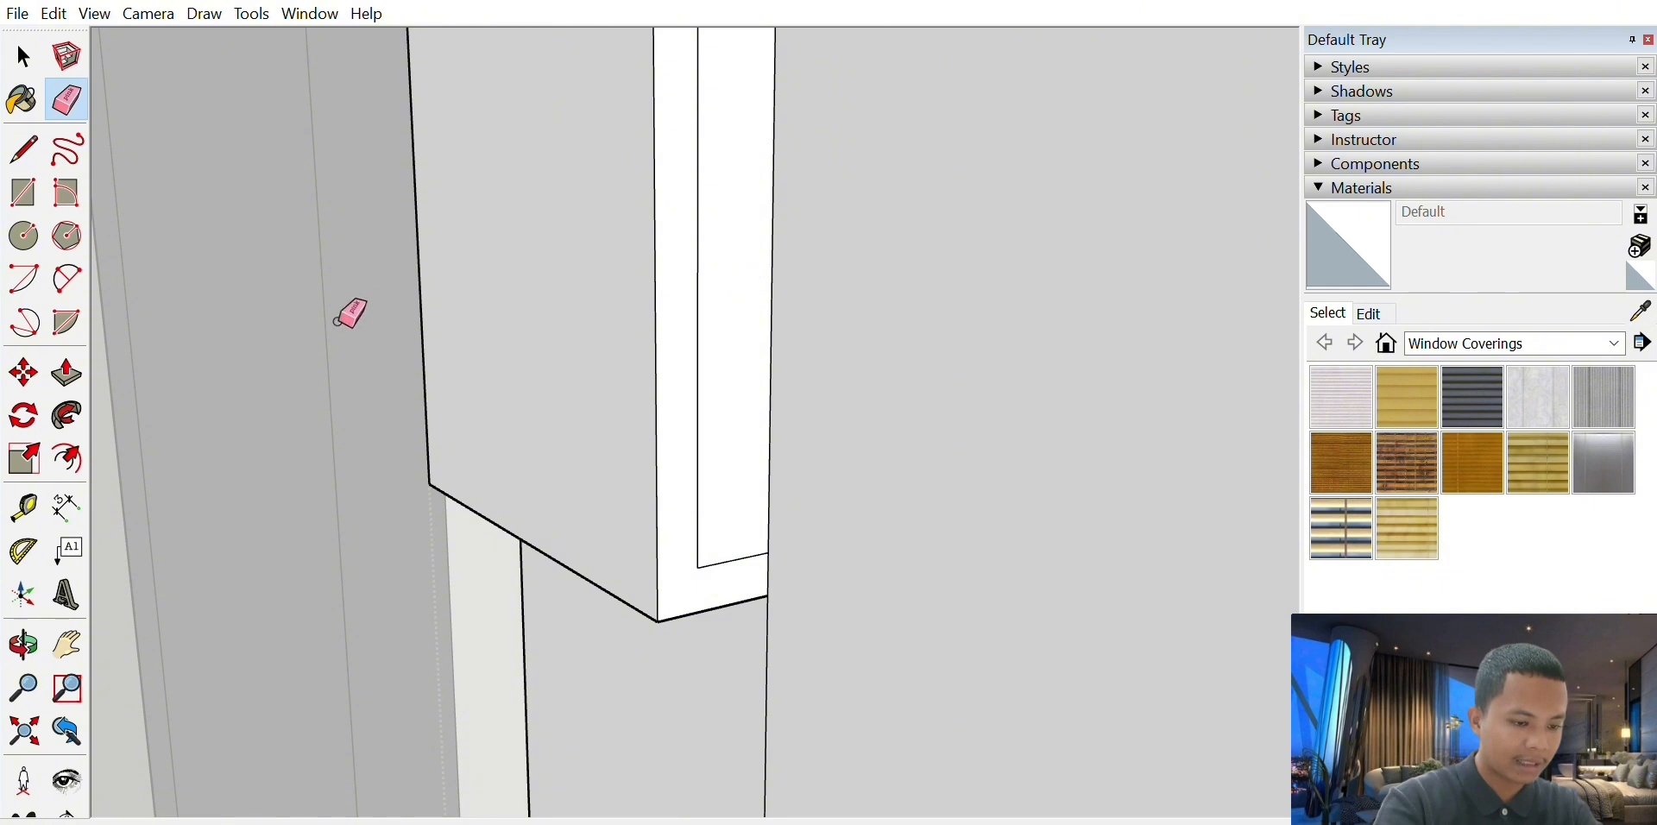
- Push/Pull the slot face on the handle's side across the handle's width to hollow out a finger gap behind the grip
{"action": "scroll", "coordinate": [147, 647], "scroll_direction": "down", "scroll_amount": 3}
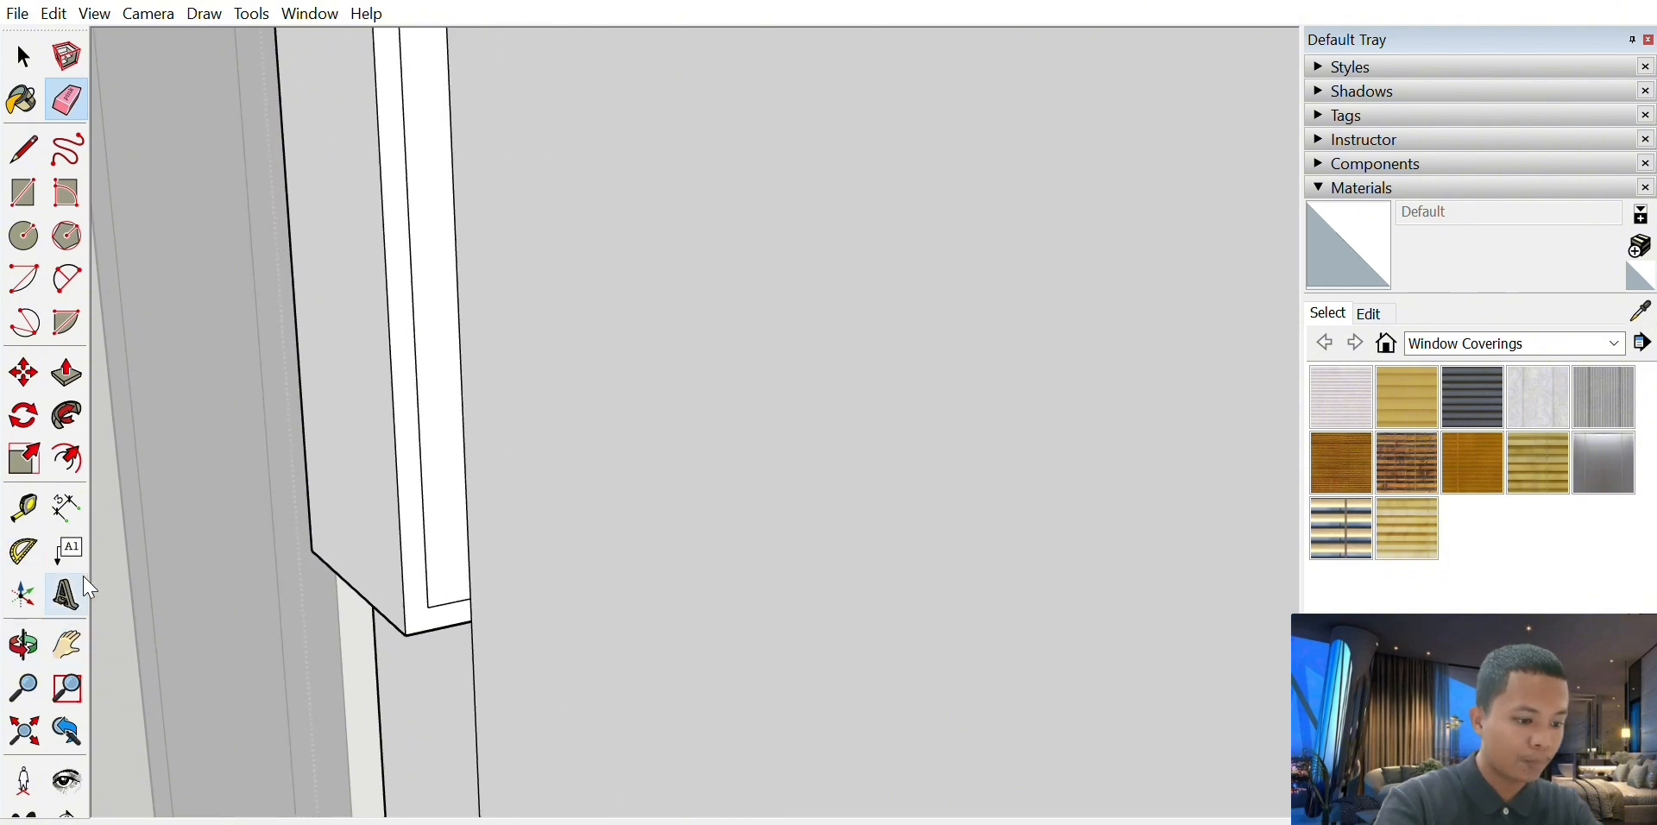
{"action": "scroll", "coordinate": [234, 347], "scroll_direction": "down", "scroll_amount": 2}
{"action": "left_click", "coordinate": [74, 634]}
{"action": "mouse_move", "coordinate": [232, 390]}
{"action": "left_mouse_down"}
{"action": "mouse_move", "coordinate": [336, 573]}
{"action": "mouse_move", "coordinate": [410, 625]}
{"action": "left_mouse_up"}
{"action": "left_click_drag", "start_coordinate": [547, 425], "coordinate": [575, 497]}
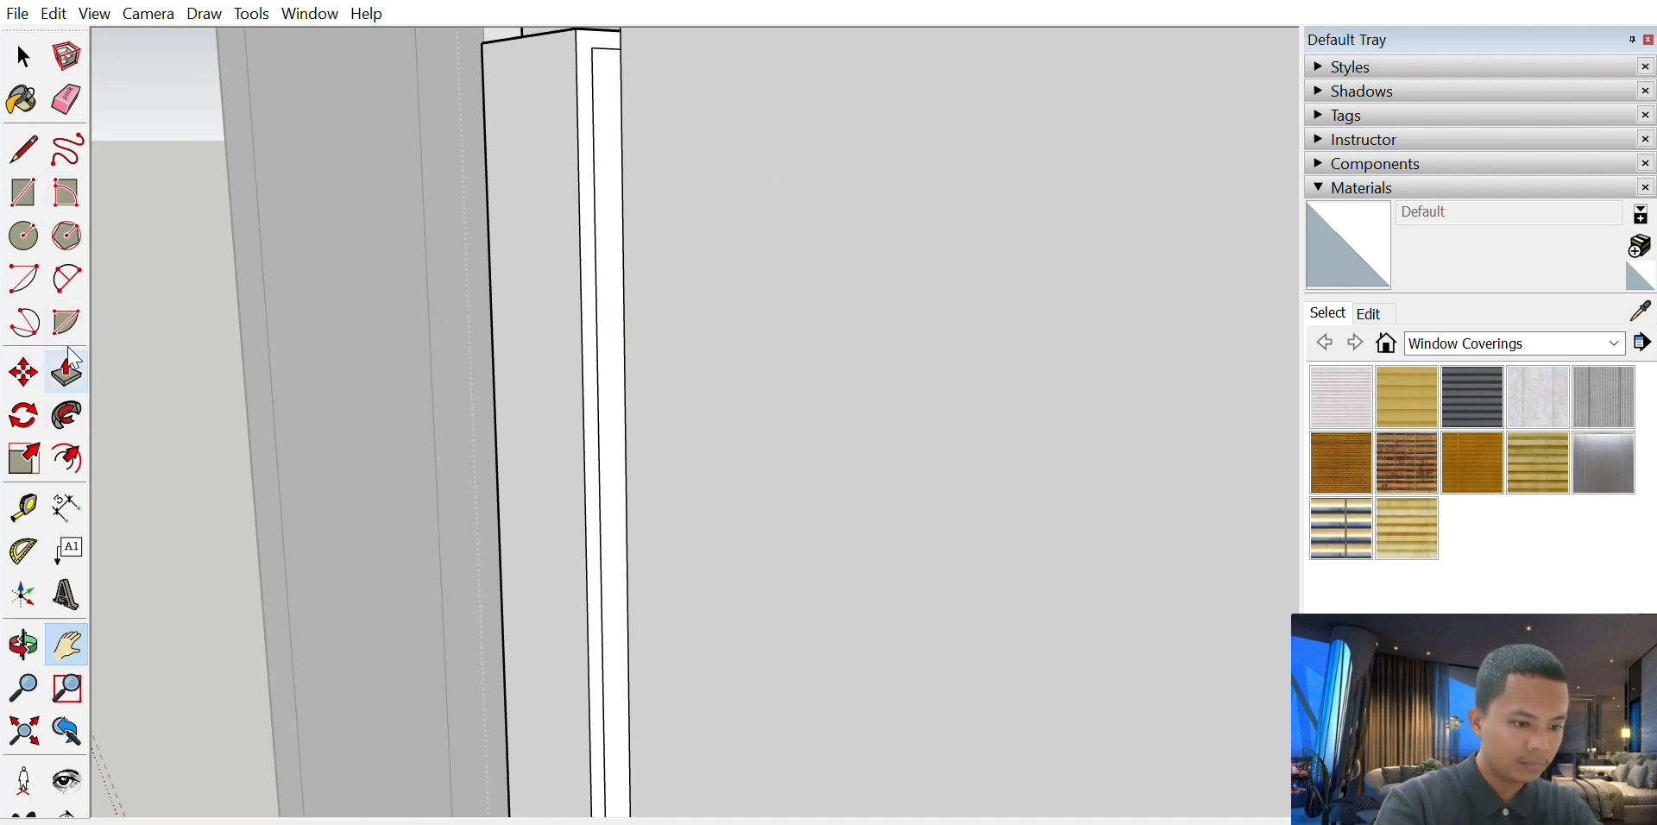
{"action": "left_click", "coordinate": [67, 374]}
{"action": "left_click", "coordinate": [627, 303]}
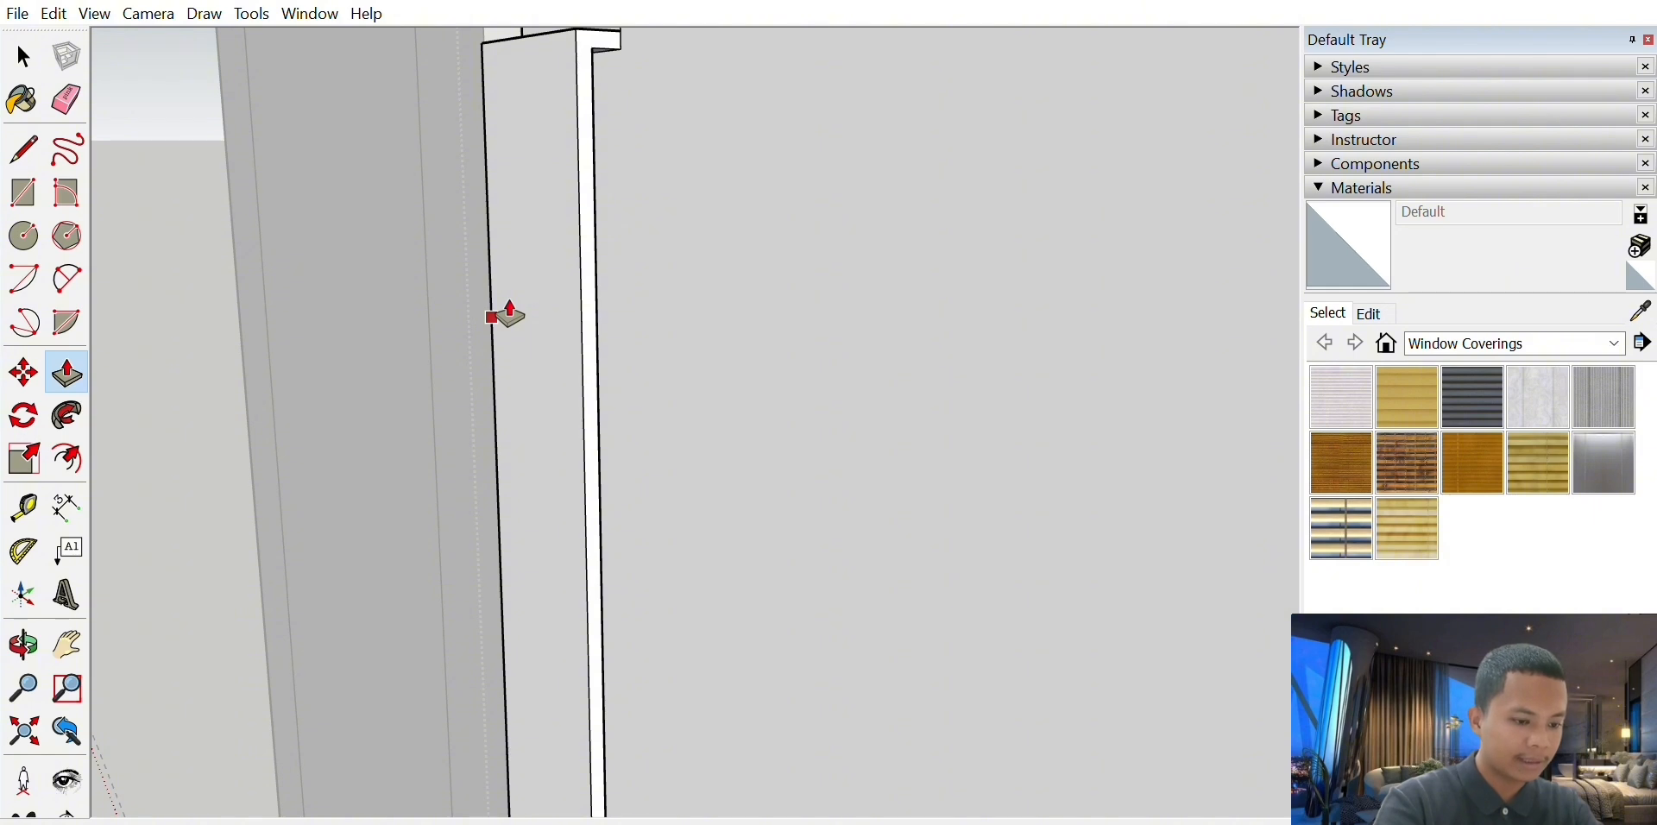
- Examine the right door's handle from the front and its position relative to both cabinet doors
{"action": "left_click", "coordinate": [23, 645]}
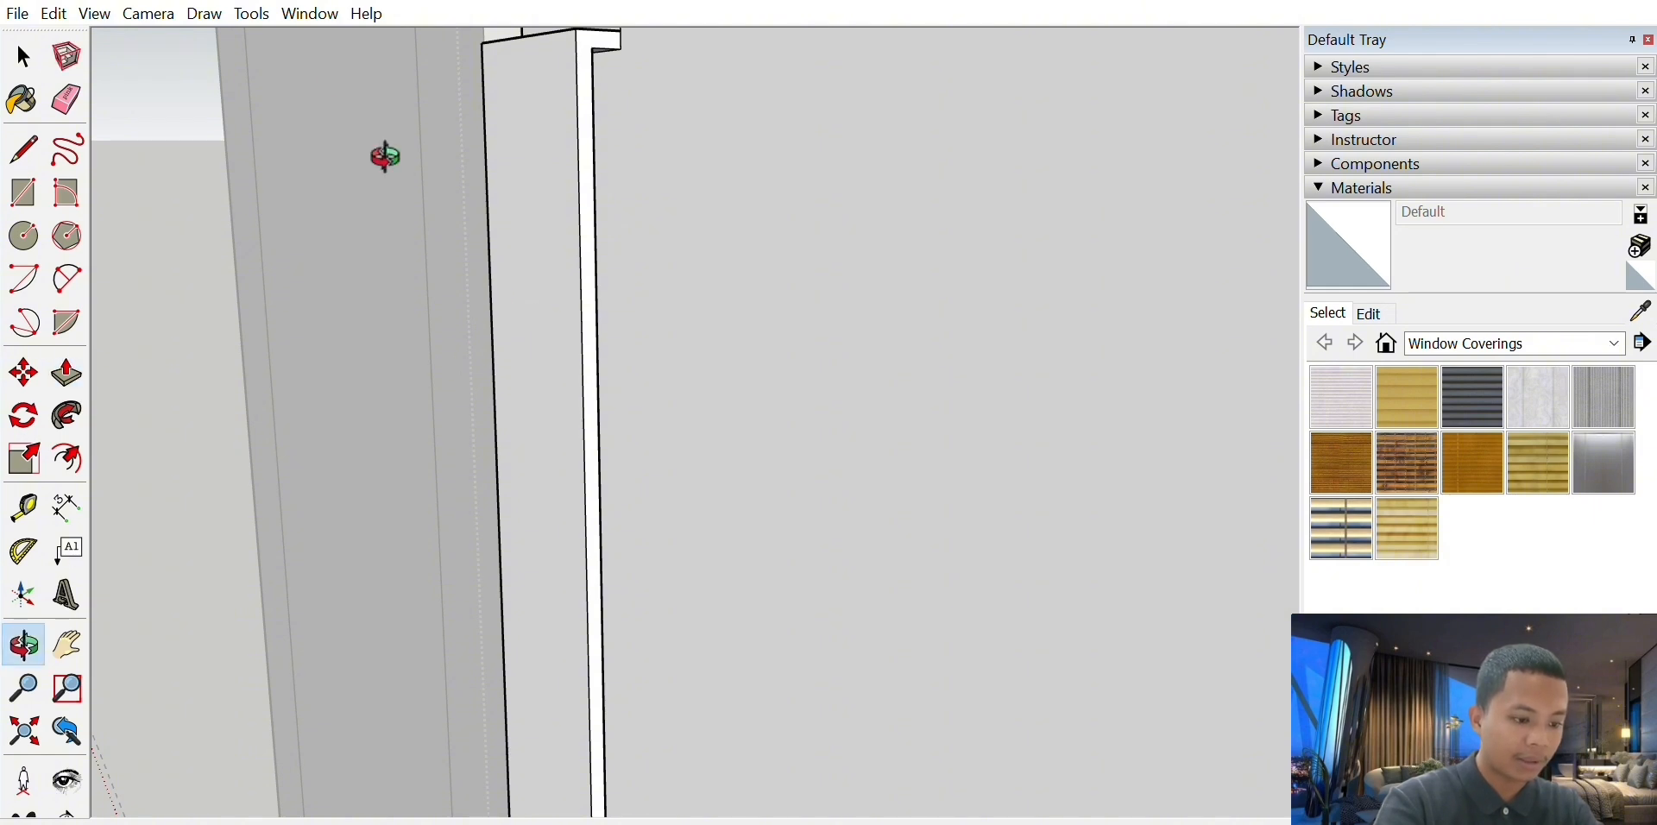
{"action": "left_click_drag", "start_coordinate": [380, 155], "coordinate": [668, 458]}
{"action": "left_click", "coordinate": [66, 645]}
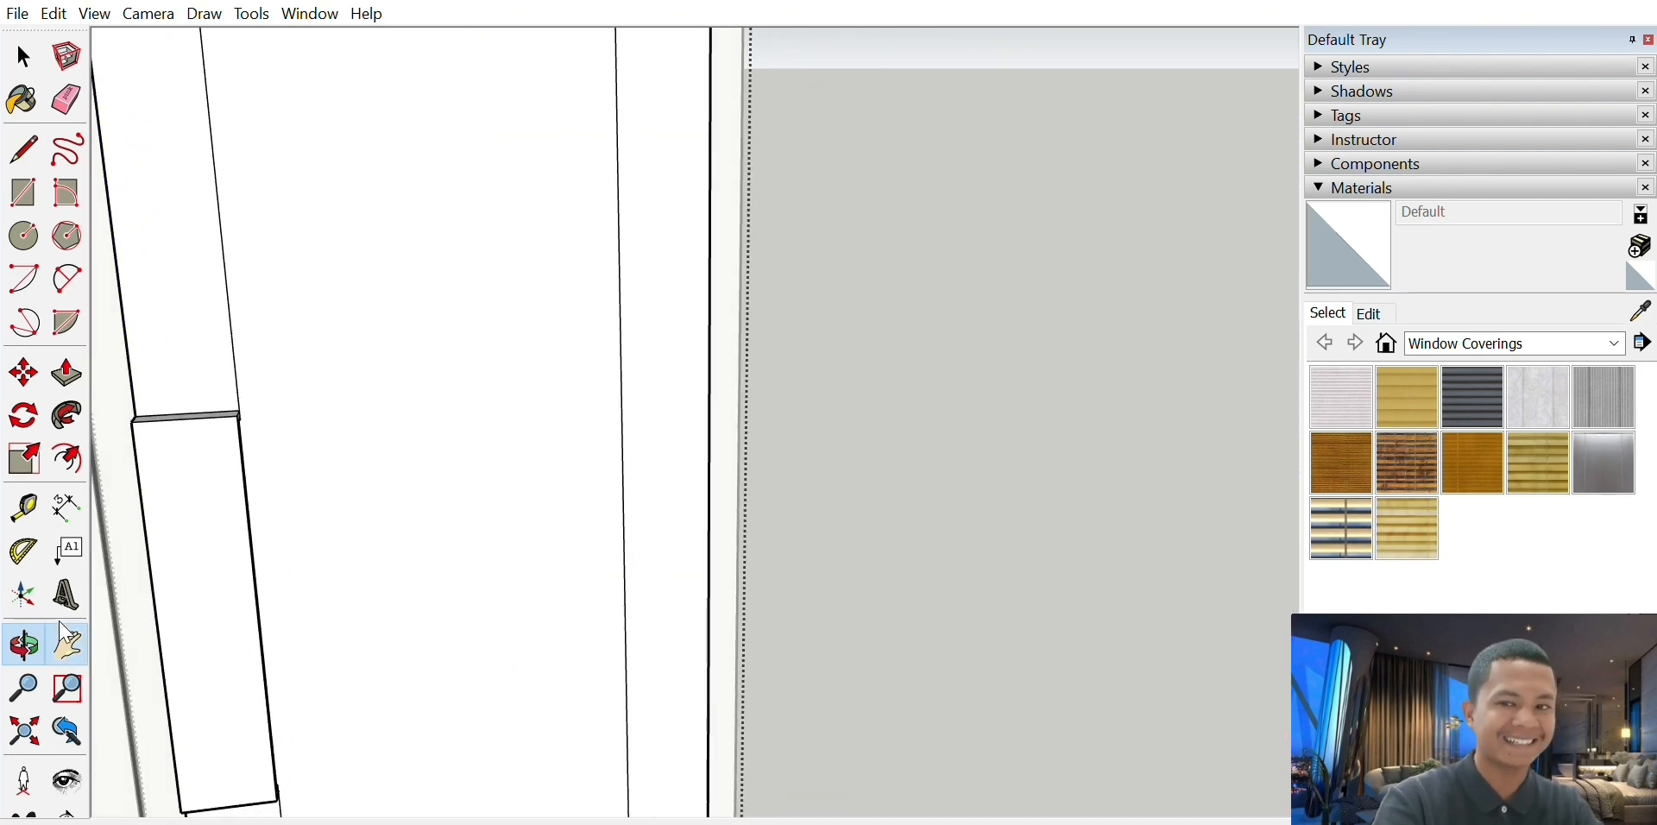
{"action": "left_click_drag", "start_coordinate": [501, 381], "coordinate": [547, 429]}
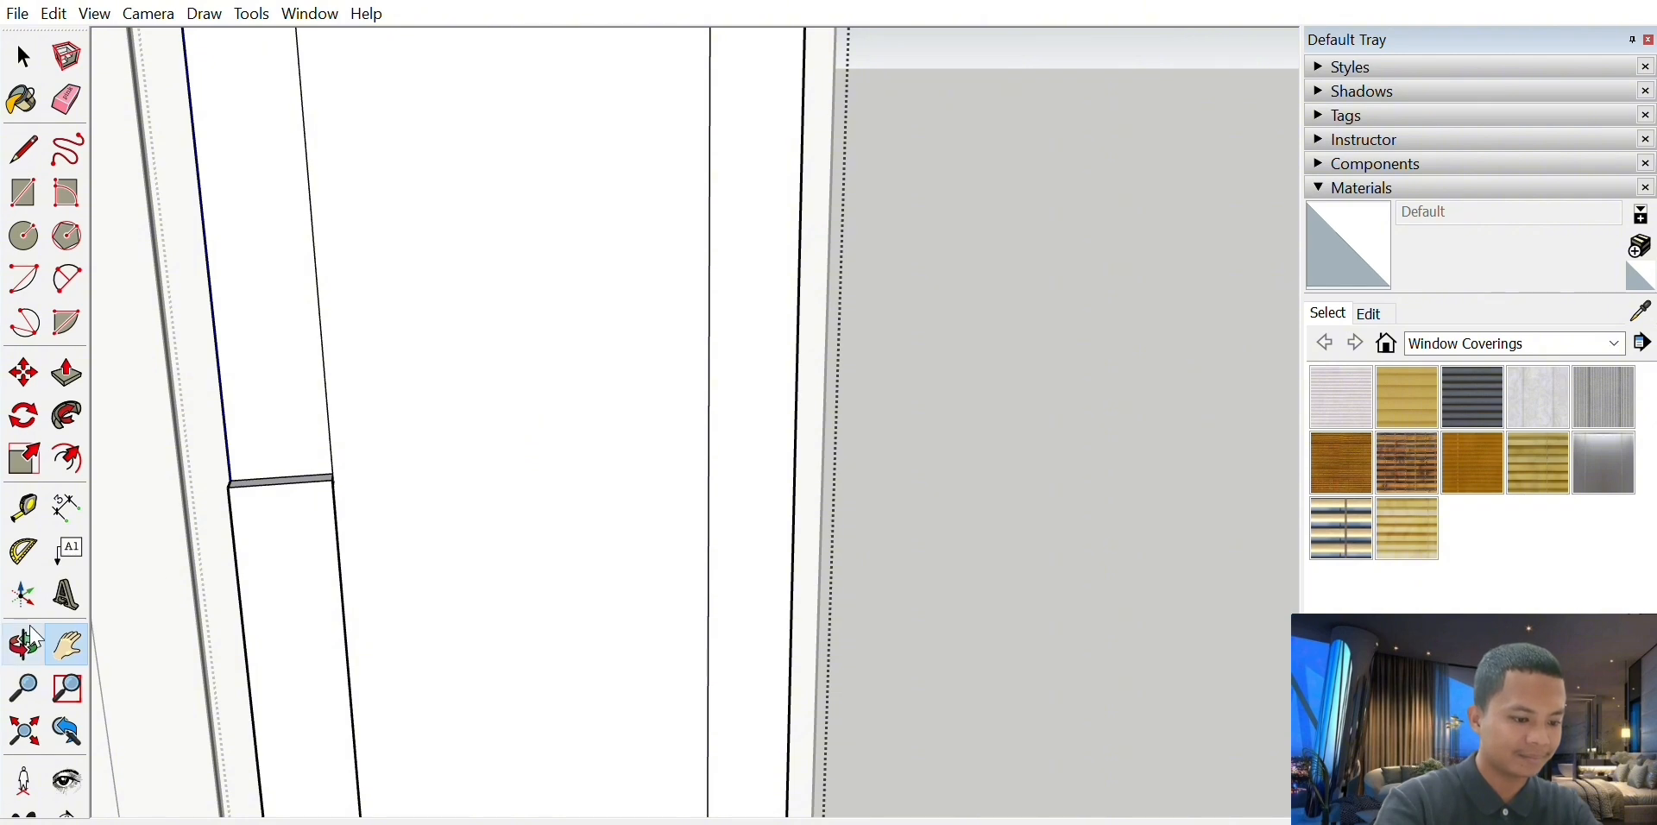
{"action": "left_click_drag", "start_coordinate": [349, 363], "coordinate": [336, 414]}
{"action": "key", "text": "space"}
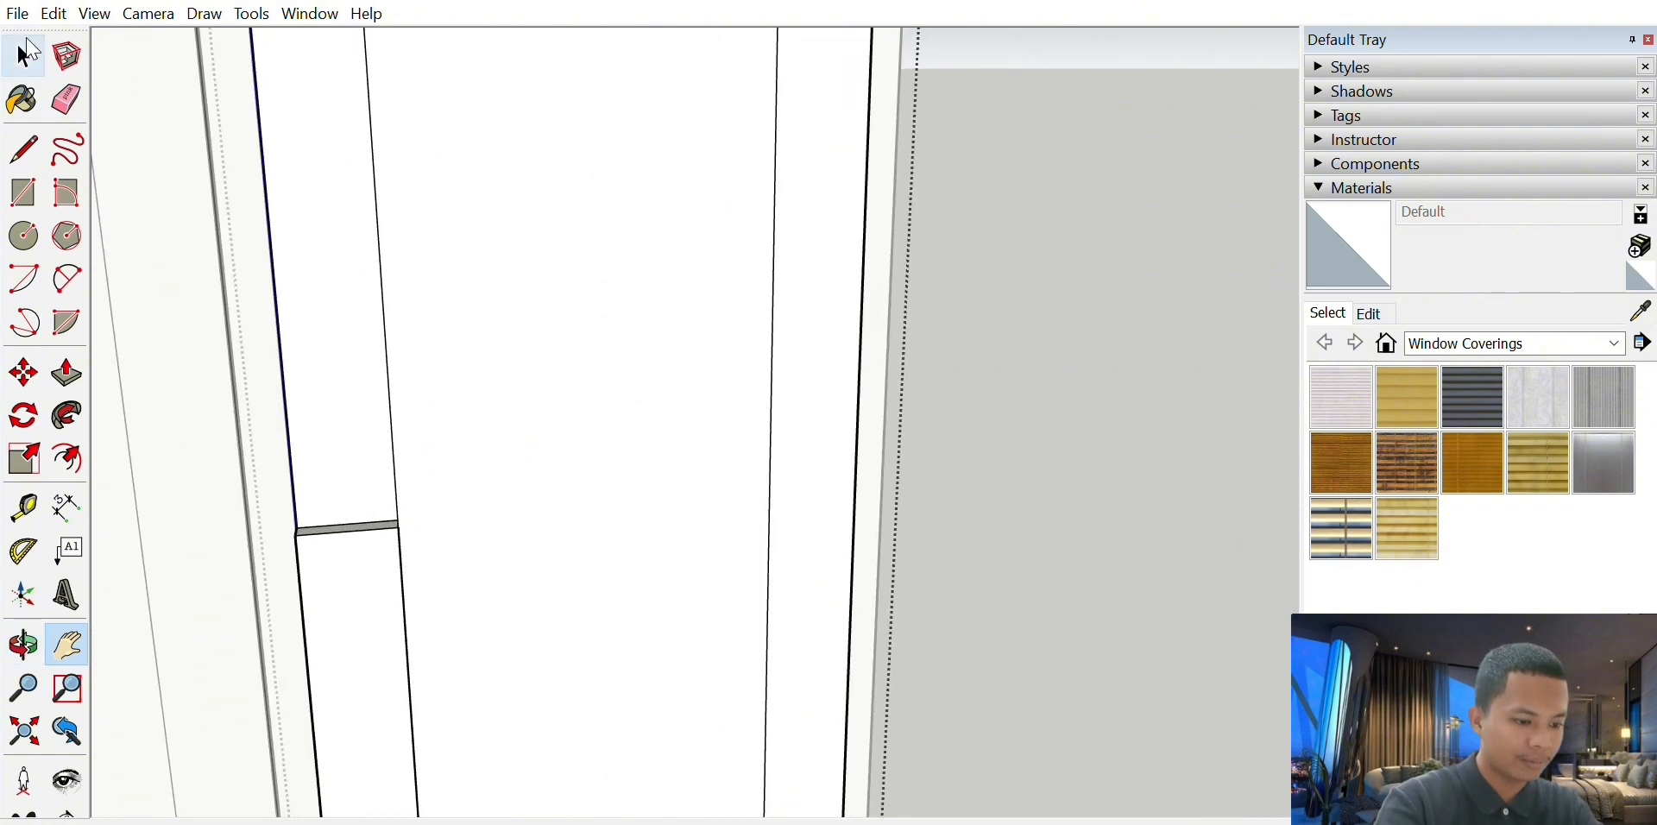
{"action": "left_click", "coordinate": [77, 635]}
{"action": "left_click_drag", "start_coordinate": [431, 485], "coordinate": [1200, 569]}
{"action": "scroll", "coordinate": [695, 436], "scroll_direction": "down", "scroll_amount": 2}
{"action": "scroll", "coordinate": [695, 436], "scroll_direction": "down", "scroll_amount": 6}
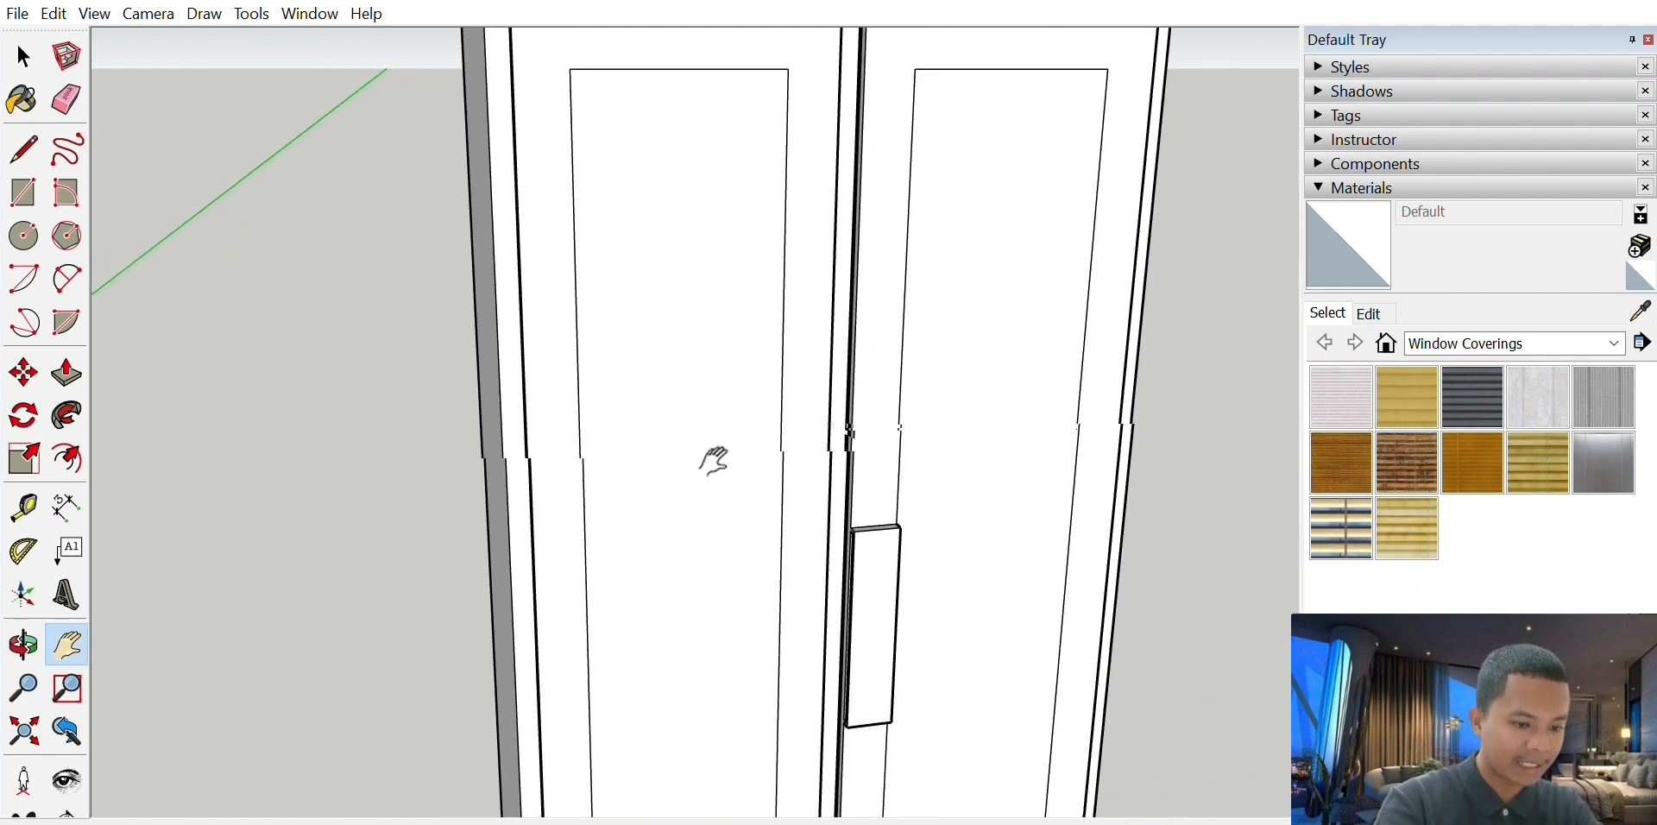
{"action": "left_click_drag", "start_coordinate": [636, 392], "coordinate": [574, 369]}
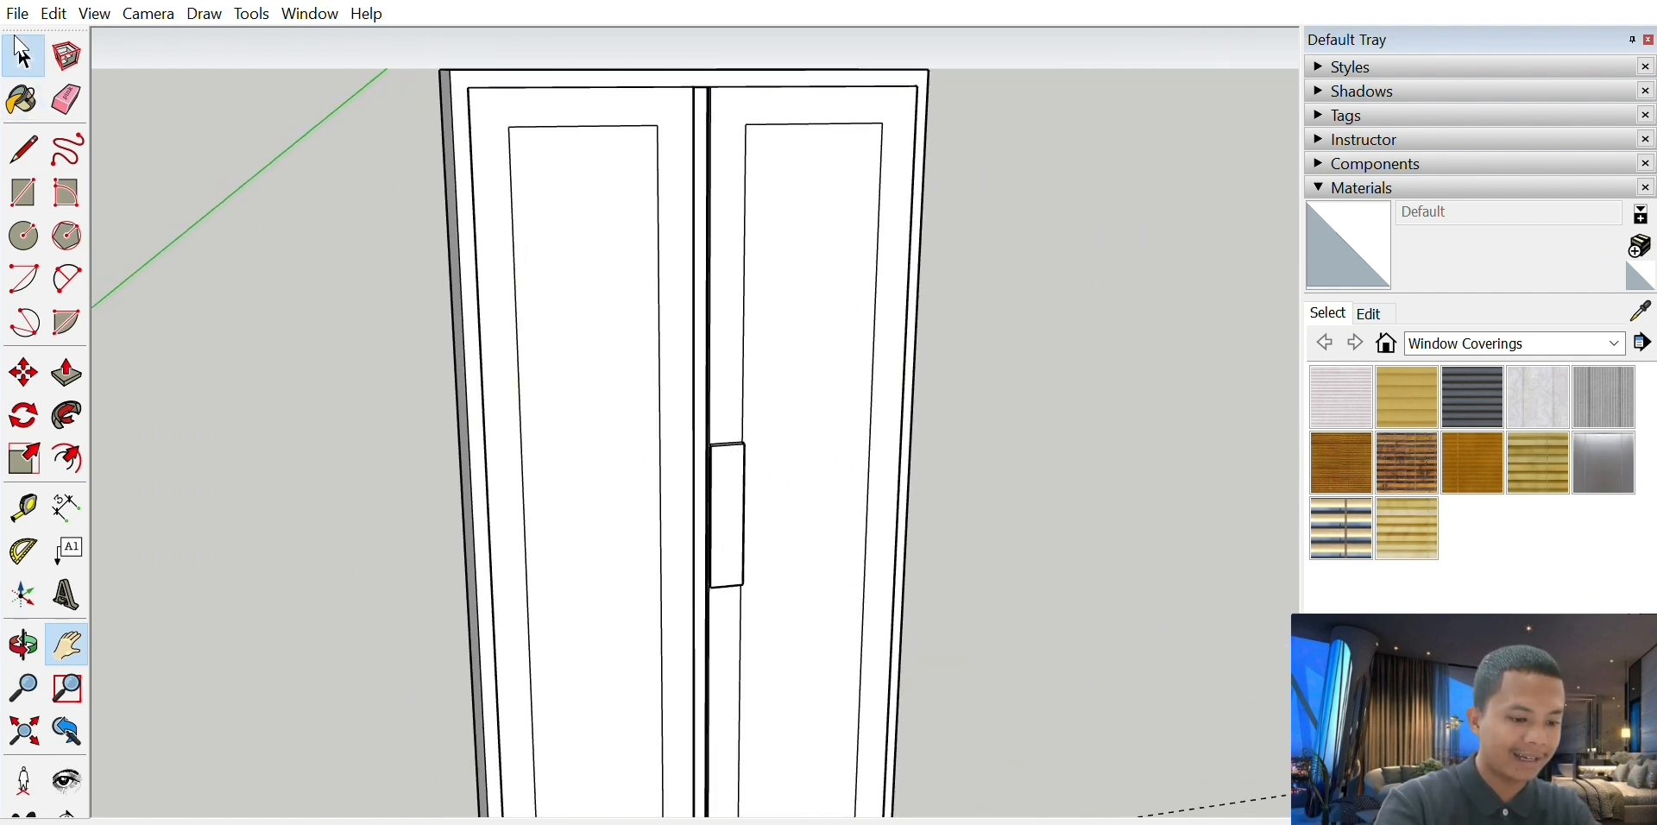
- Open the left door group for editing and draw a short horizontal line across its frame strip beside the divider
{"action": "left_click", "coordinate": [23, 57]}
{"action": "double_click", "coordinate": [552, 292]}
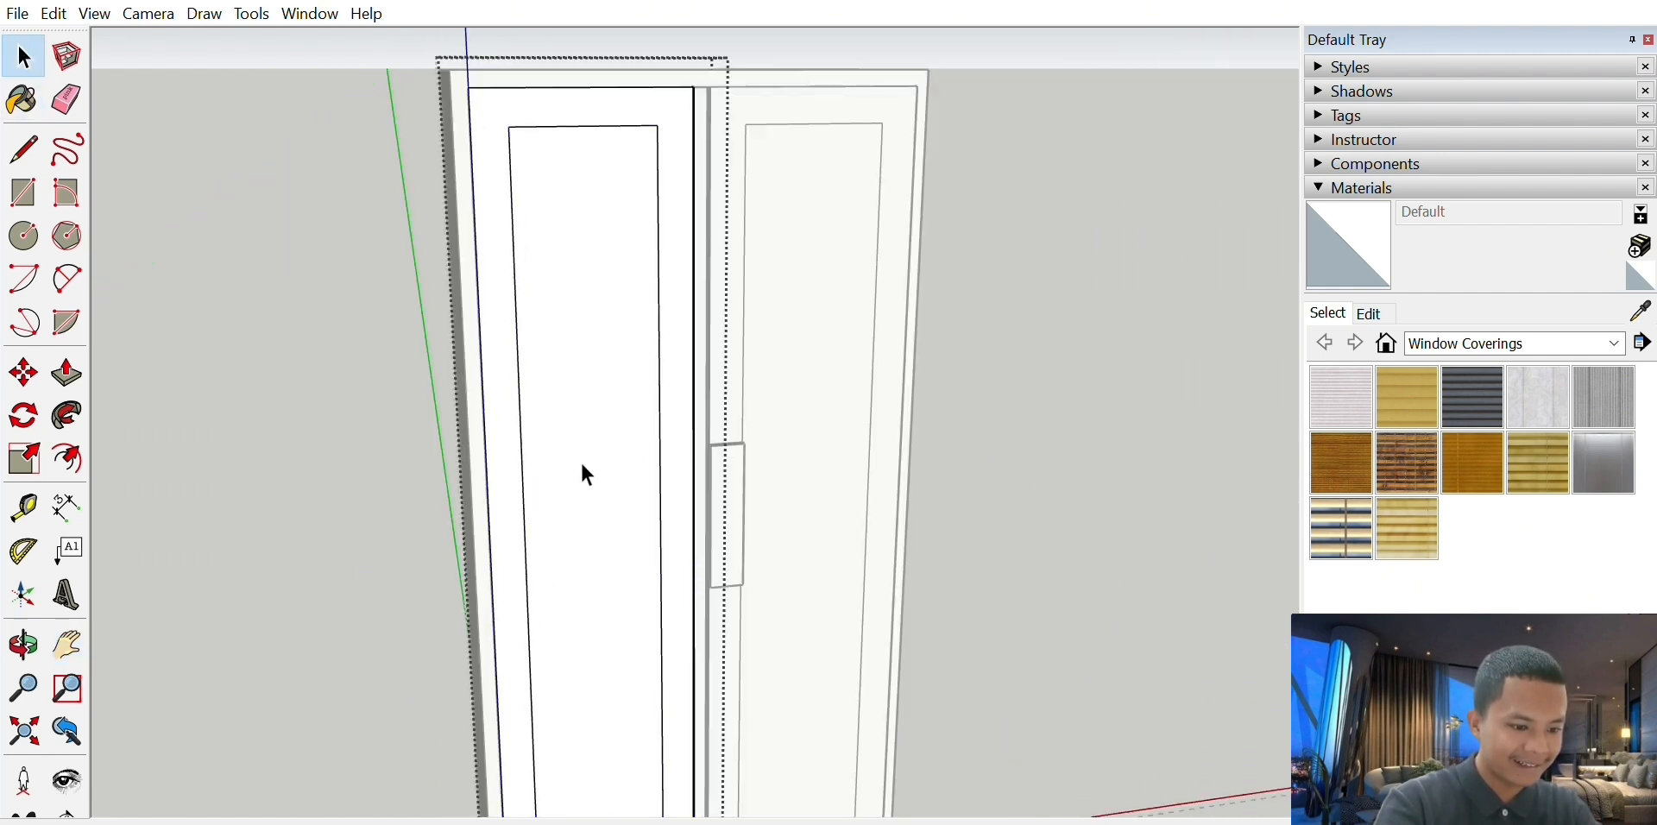
{"action": "scroll", "coordinate": [588, 475], "scroll_direction": "up", "scroll_amount": 5}
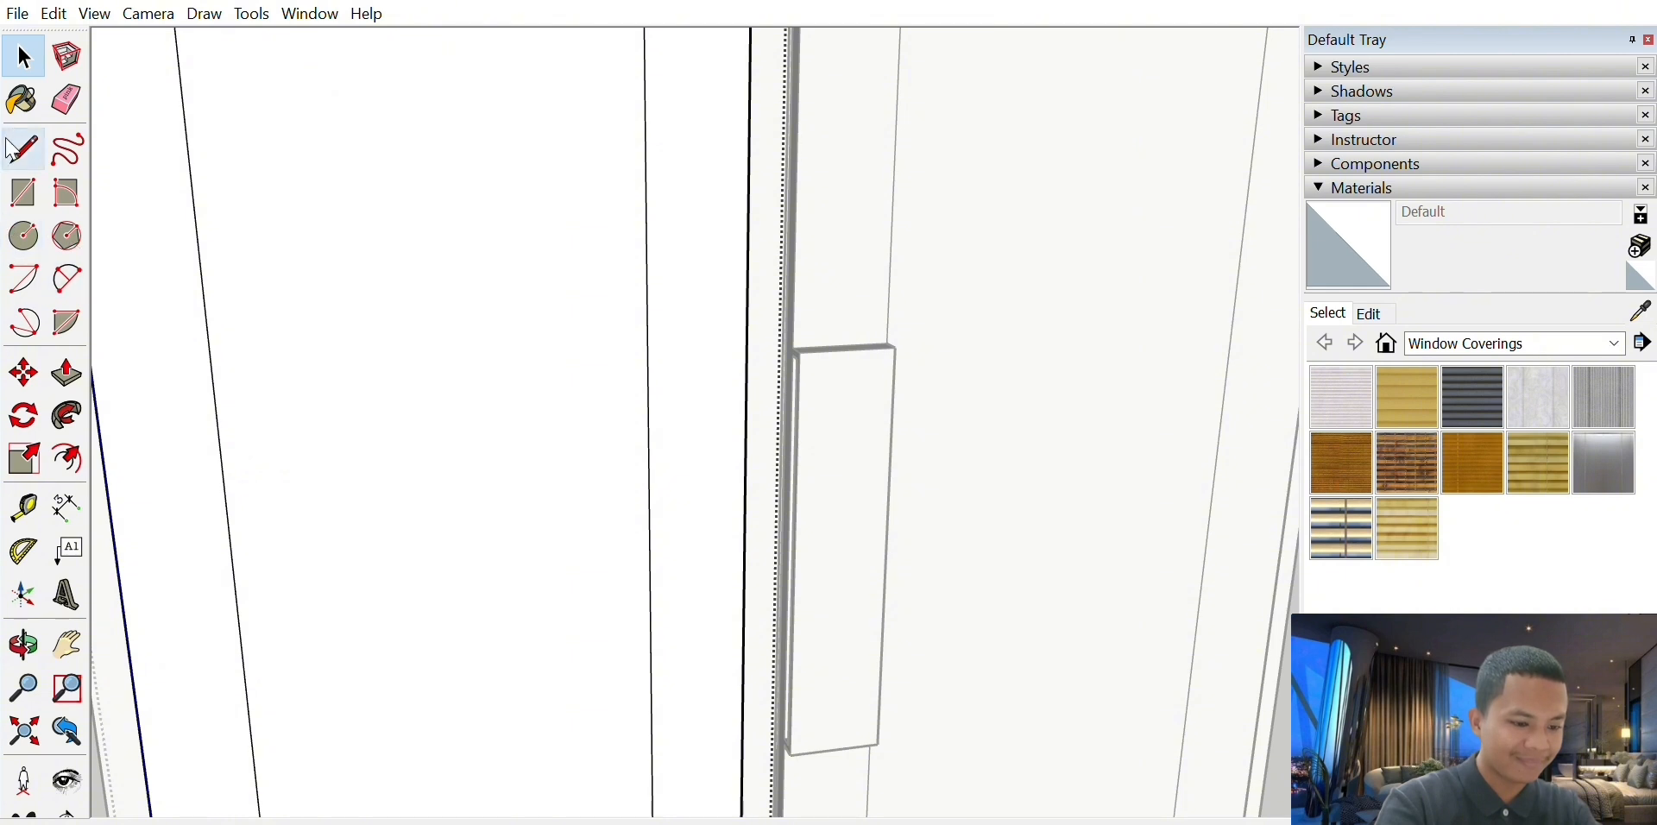
{"action": "left_click", "coordinate": [10, 148]}
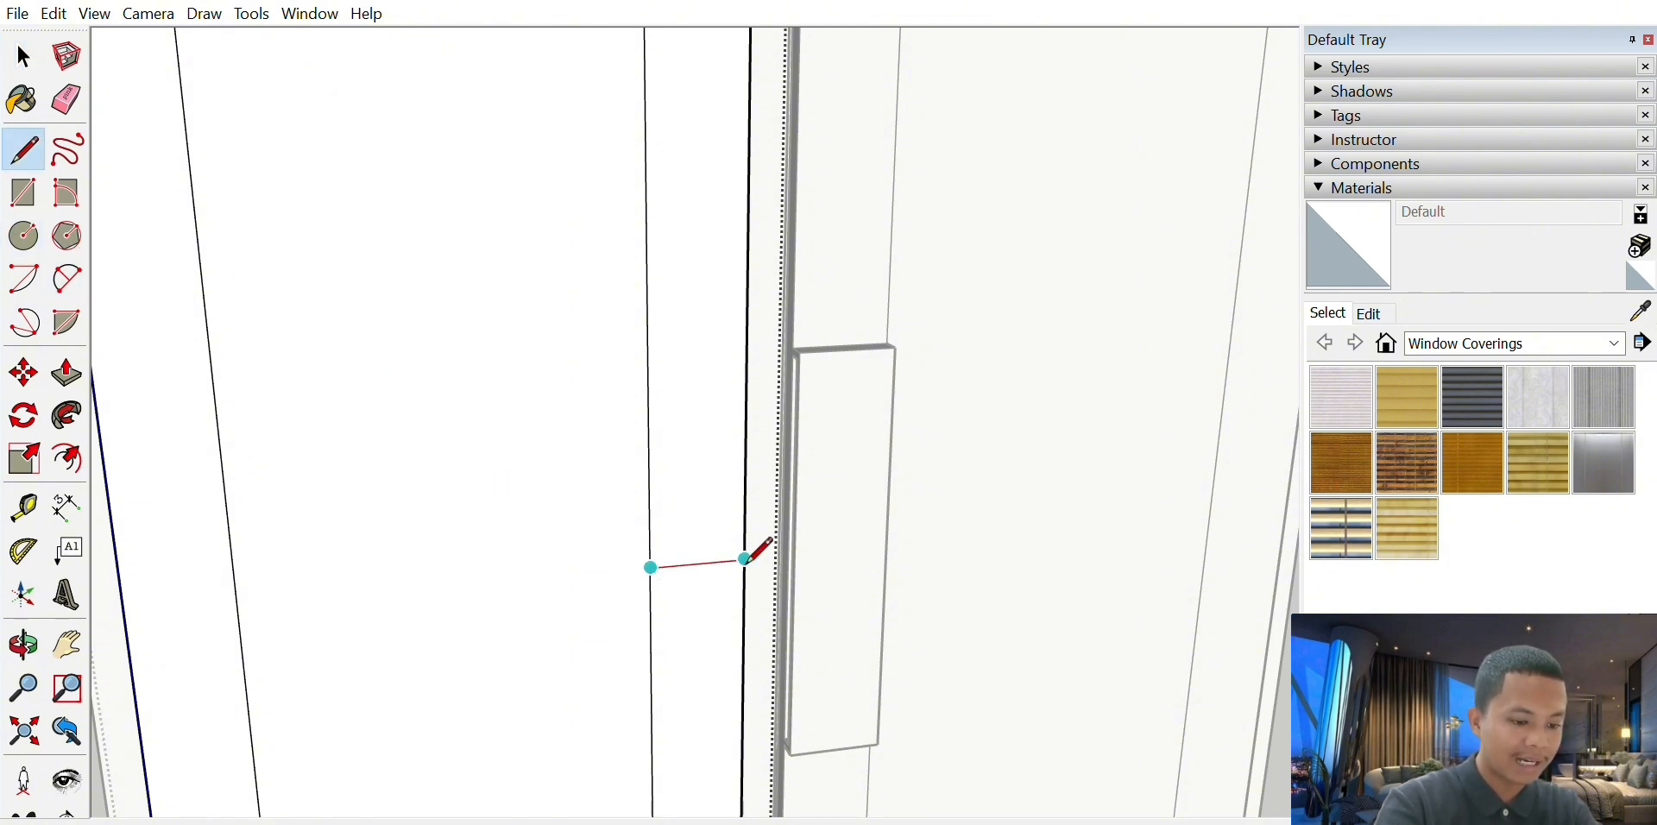
- Draw a rectangle upward from the short line across the left door's frame strip as the upper half of the handle outline
{"action": "left_click", "coordinate": [24, 192]}
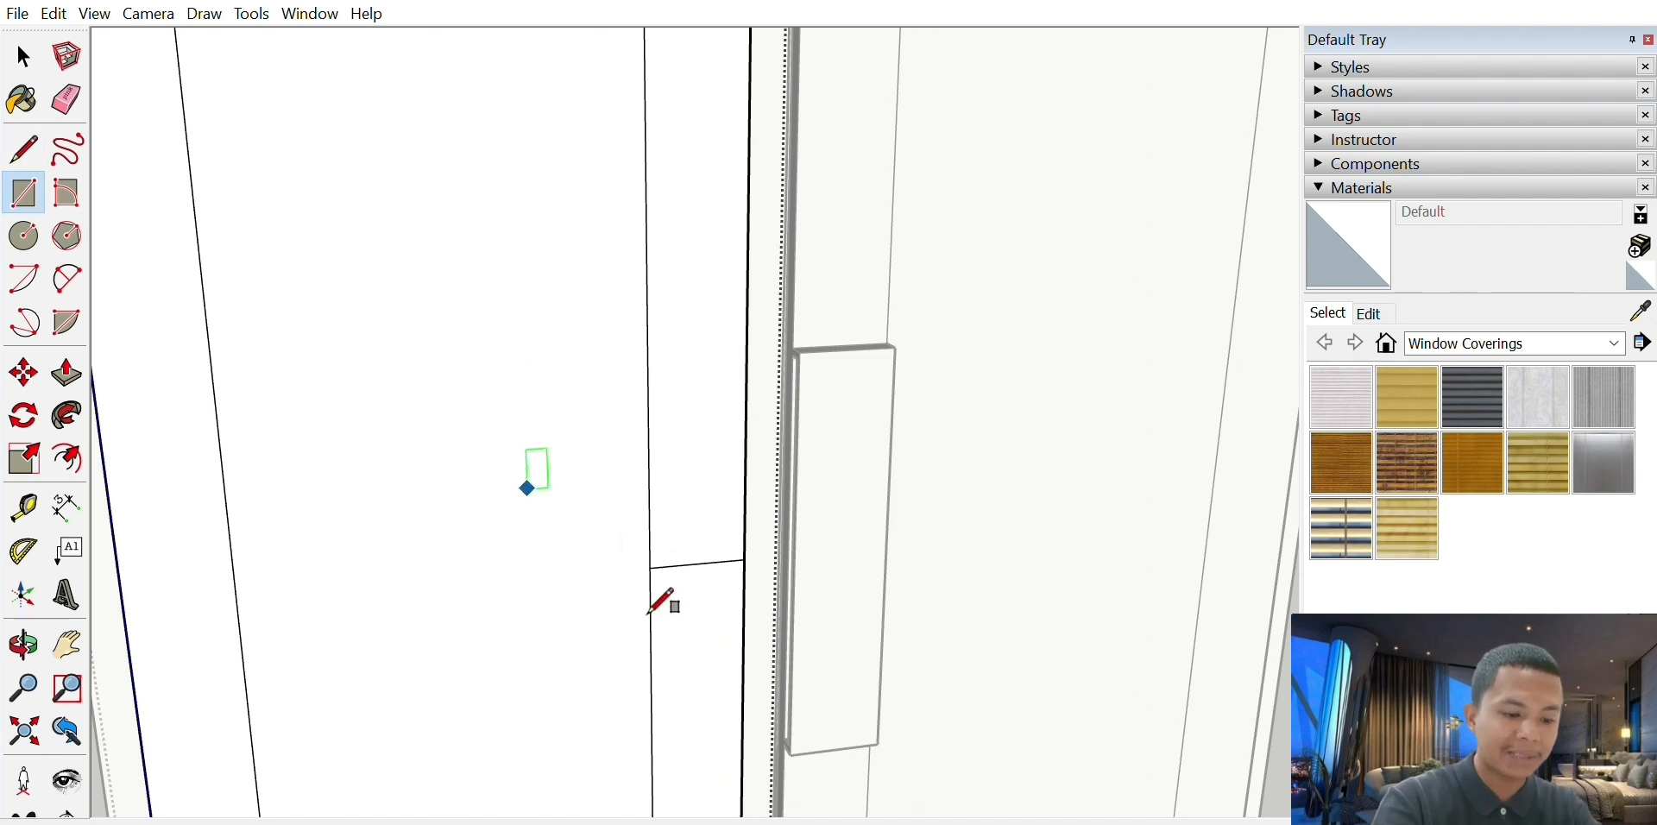
{"action": "left_click", "coordinate": [652, 568]}
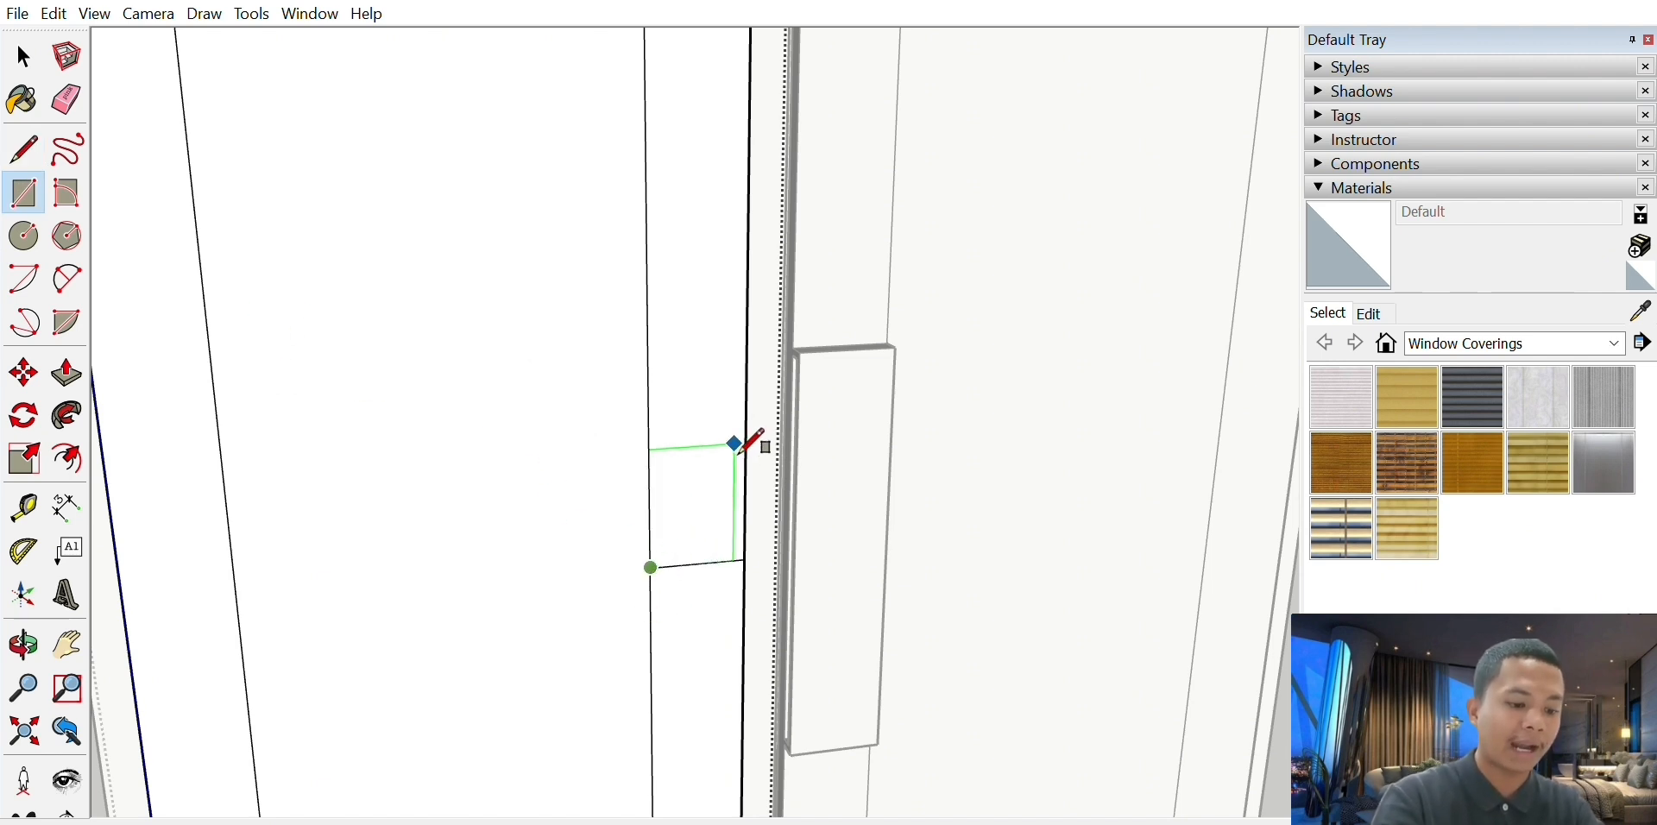
{"action": "key", "text": "Return"}
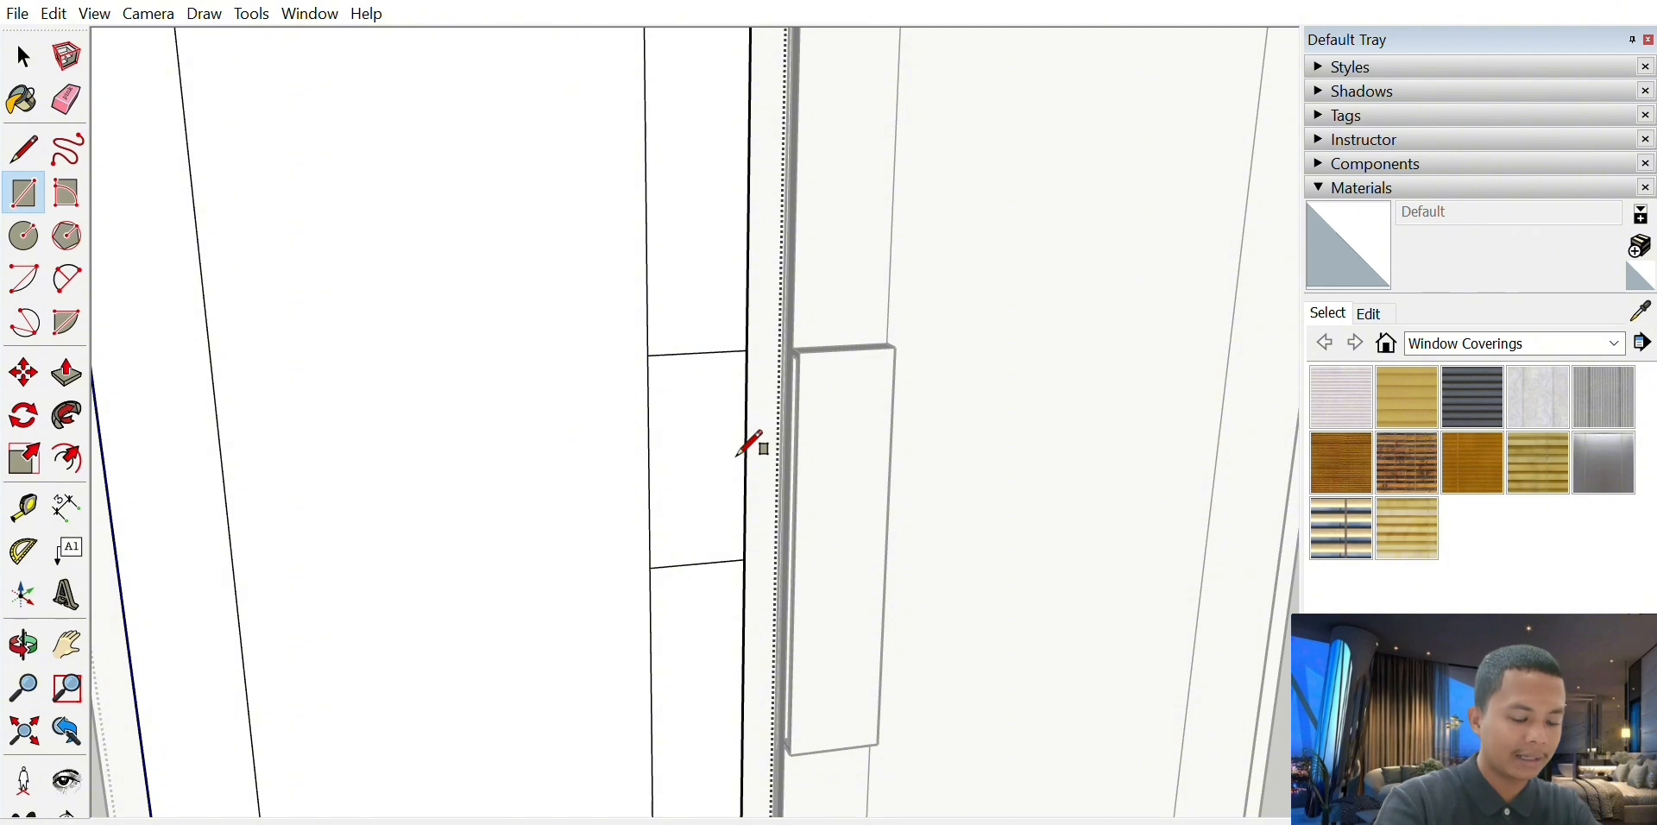
- Draw the lower half of the left door's handle outline as a rectangle below the short line and erase the line between both halves
{"action": "left_click", "coordinate": [652, 568]}
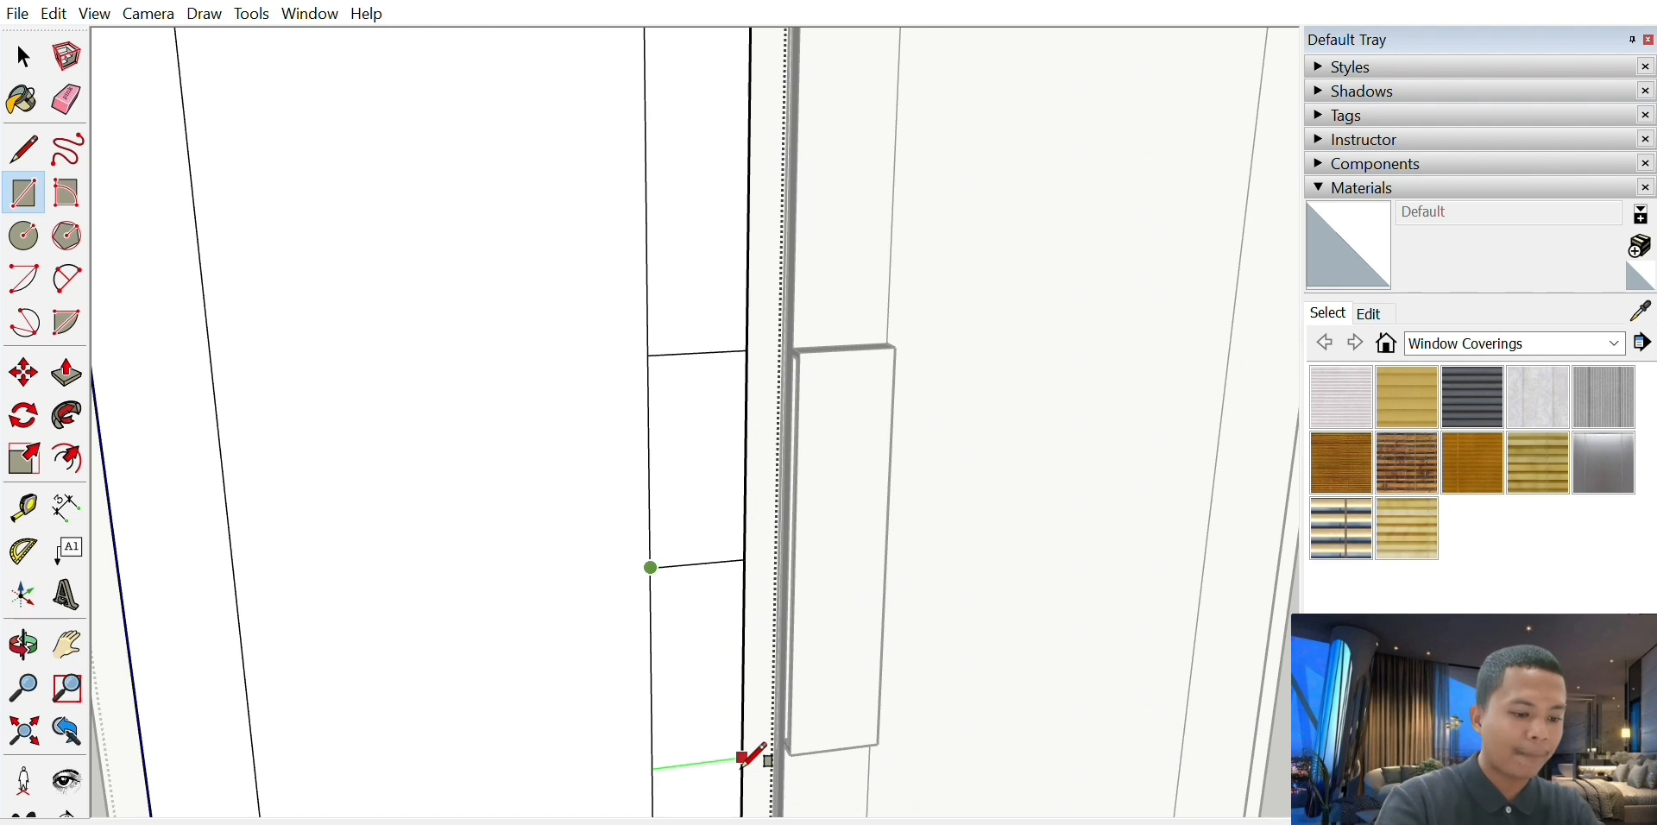
{"action": "left_click", "coordinate": [743, 760]}
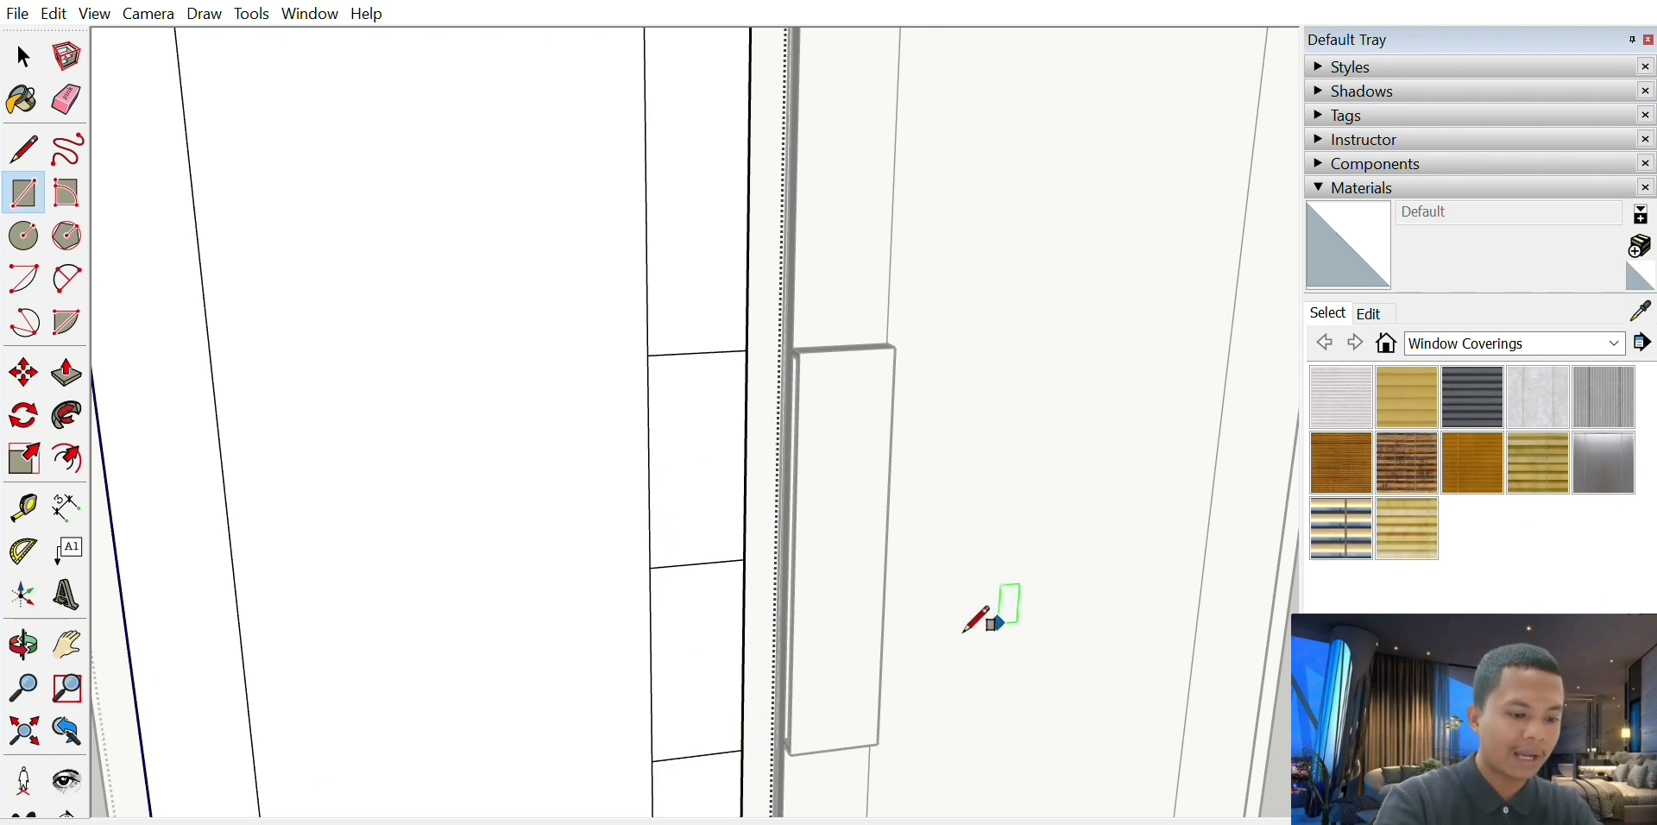
{"action": "left_click", "coordinate": [76, 92]}
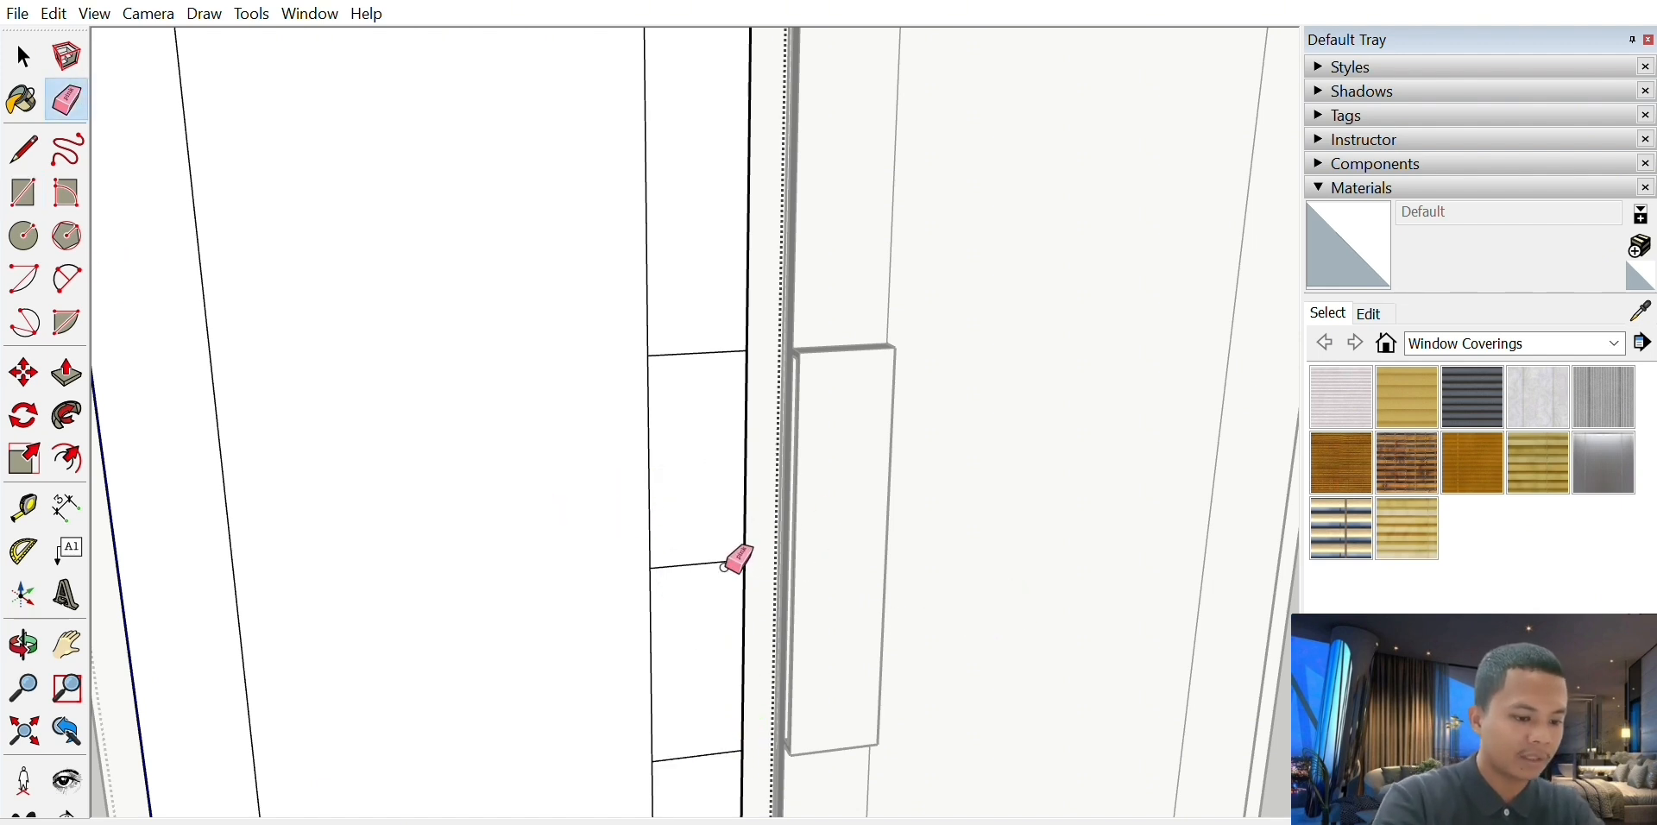
{"action": "scroll", "coordinate": [713, 572], "scroll_direction": "up", "scroll_amount": 2}
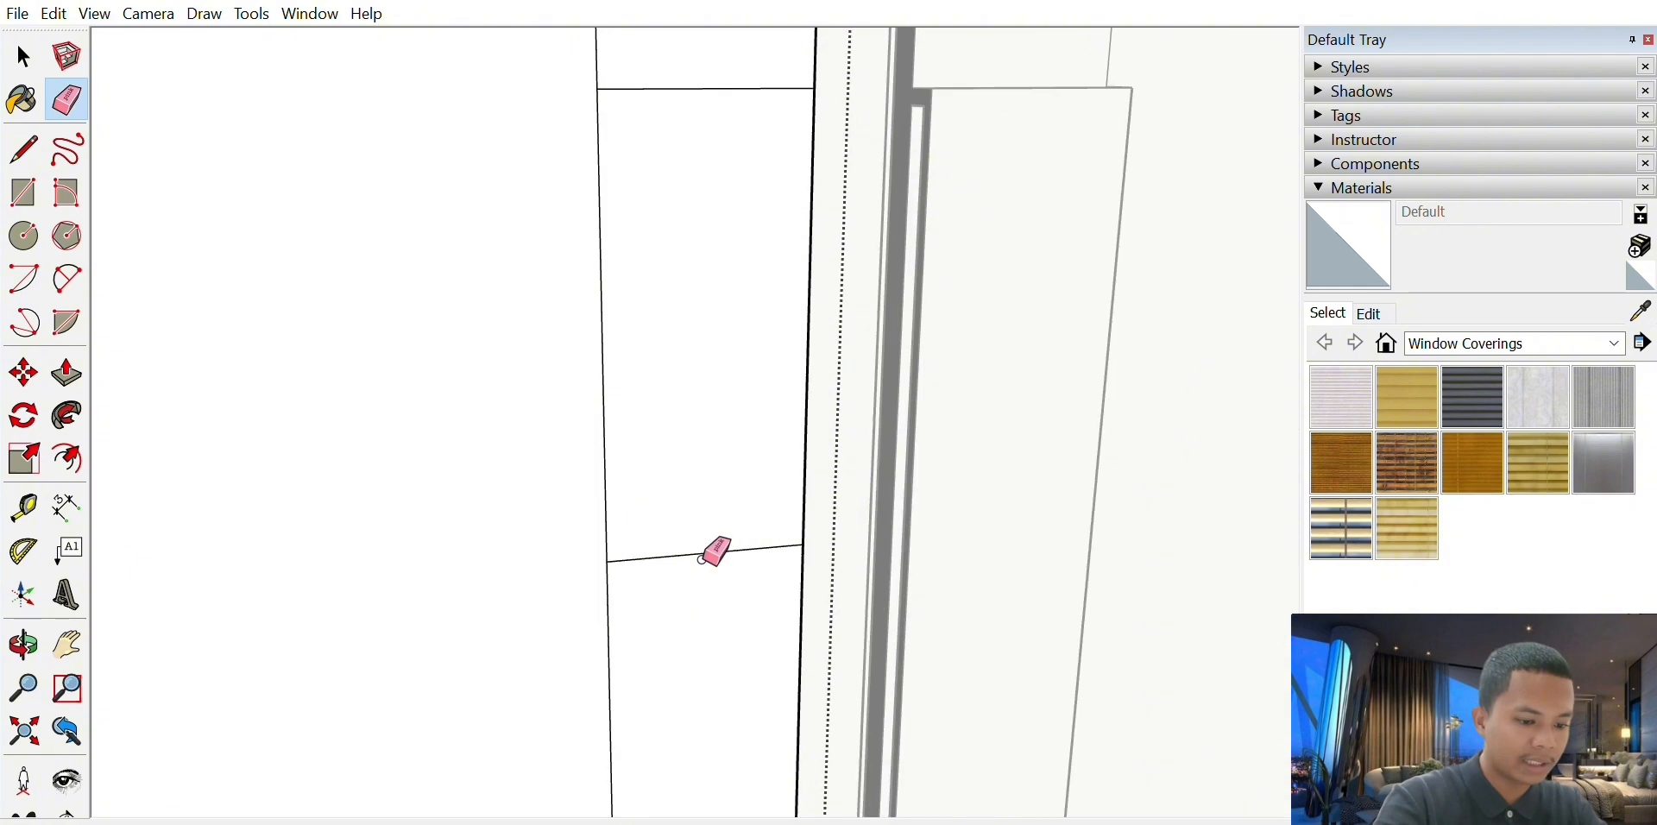
{"action": "left_click", "coordinate": [703, 555]}
{"action": "scroll", "coordinate": [618, 473], "scroll_direction": "down", "scroll_amount": 3}
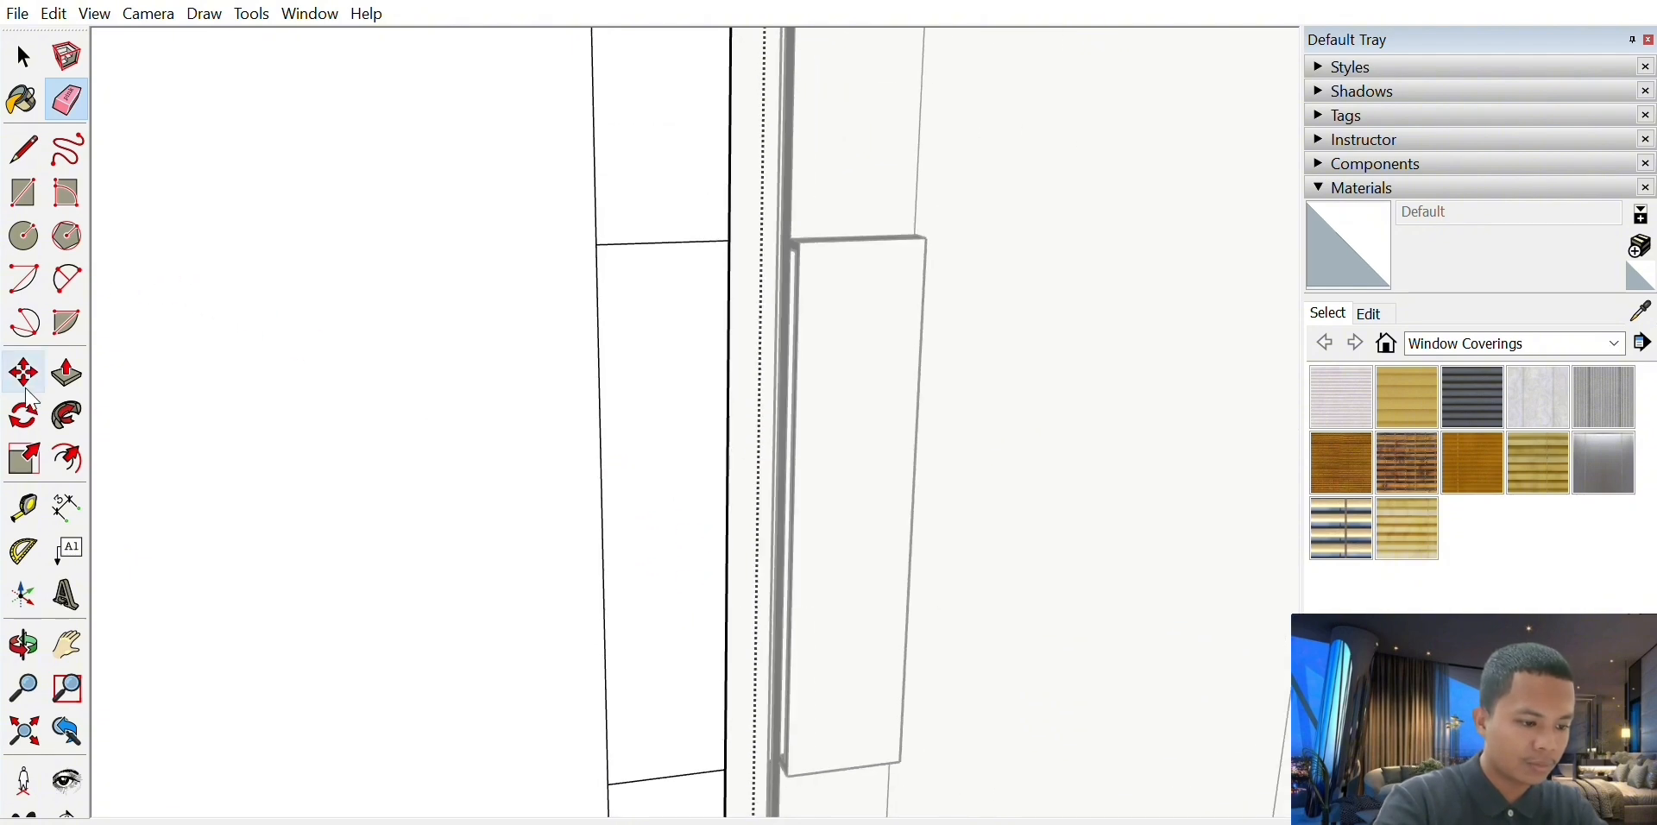
- Push/Pull the left door's handle outline outward from the frame strip to form a thin raised block
{"action": "left_click", "coordinate": [67, 362]}
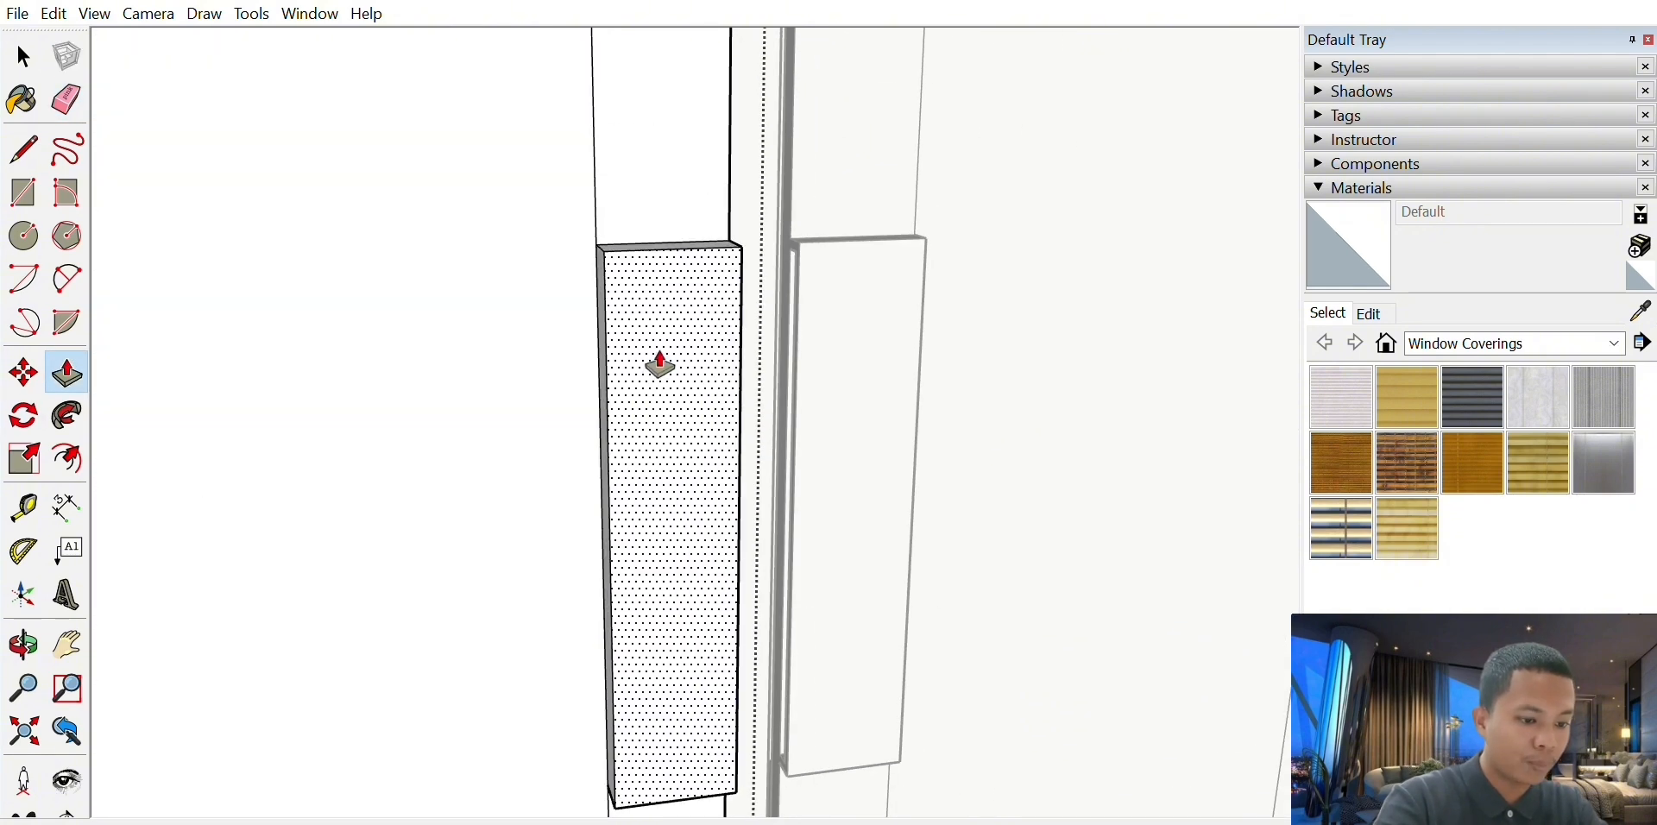
{"action": "key", "text": "Return"}
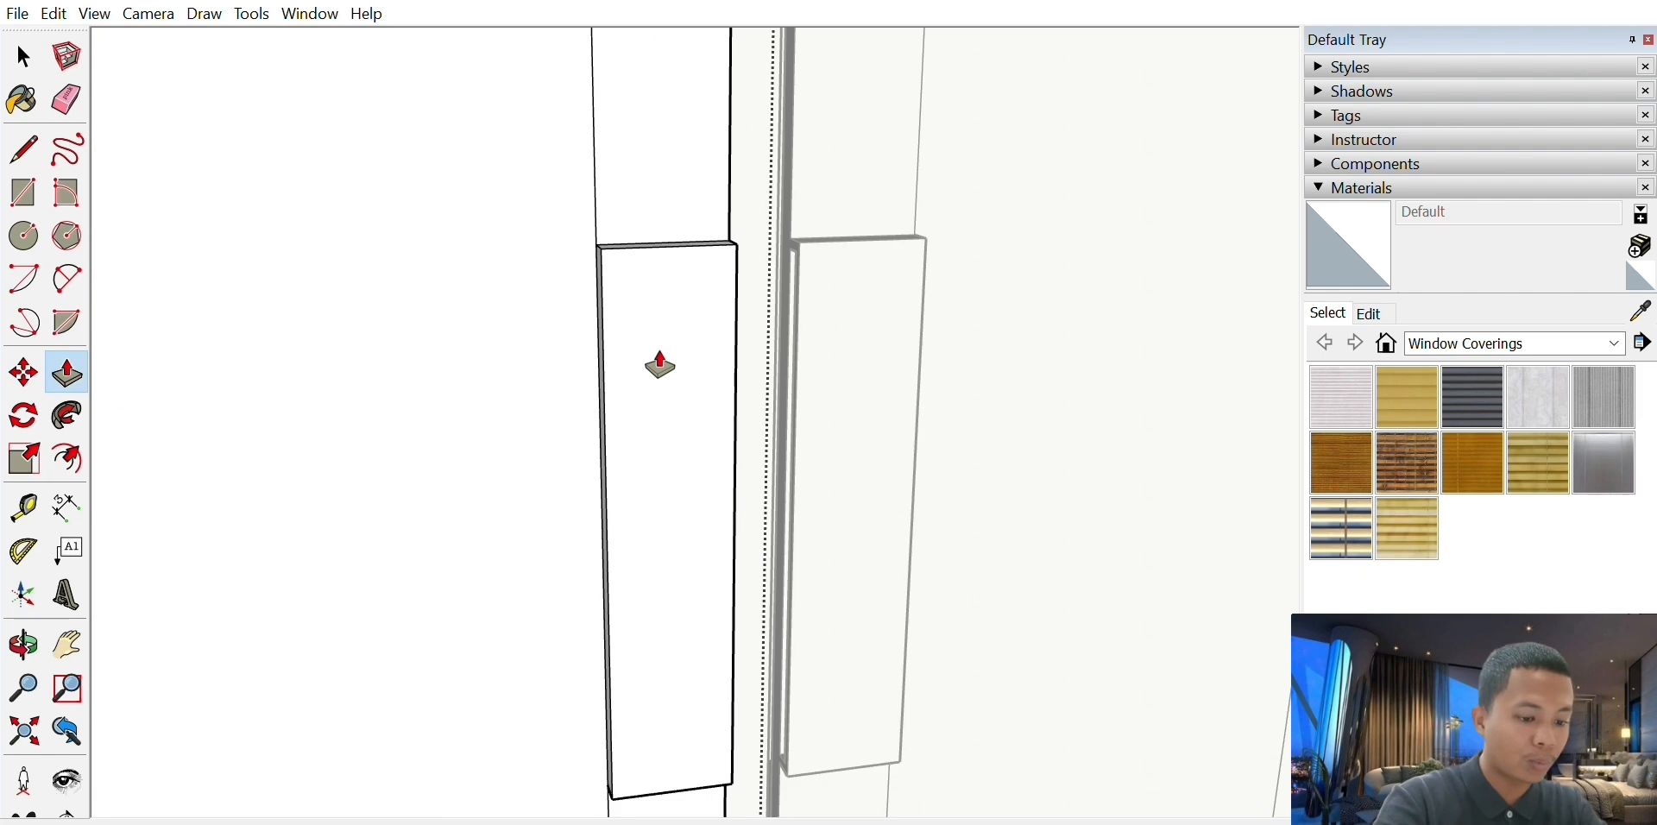
- Offset the outer side face of the left door's handle inward to outline a narrow slot
{"action": "left_click", "coordinate": [24, 645]}
{"action": "left_click_drag", "start_coordinate": [362, 396], "coordinate": [714, 355]}
{"action": "left_click", "coordinate": [67, 646]}
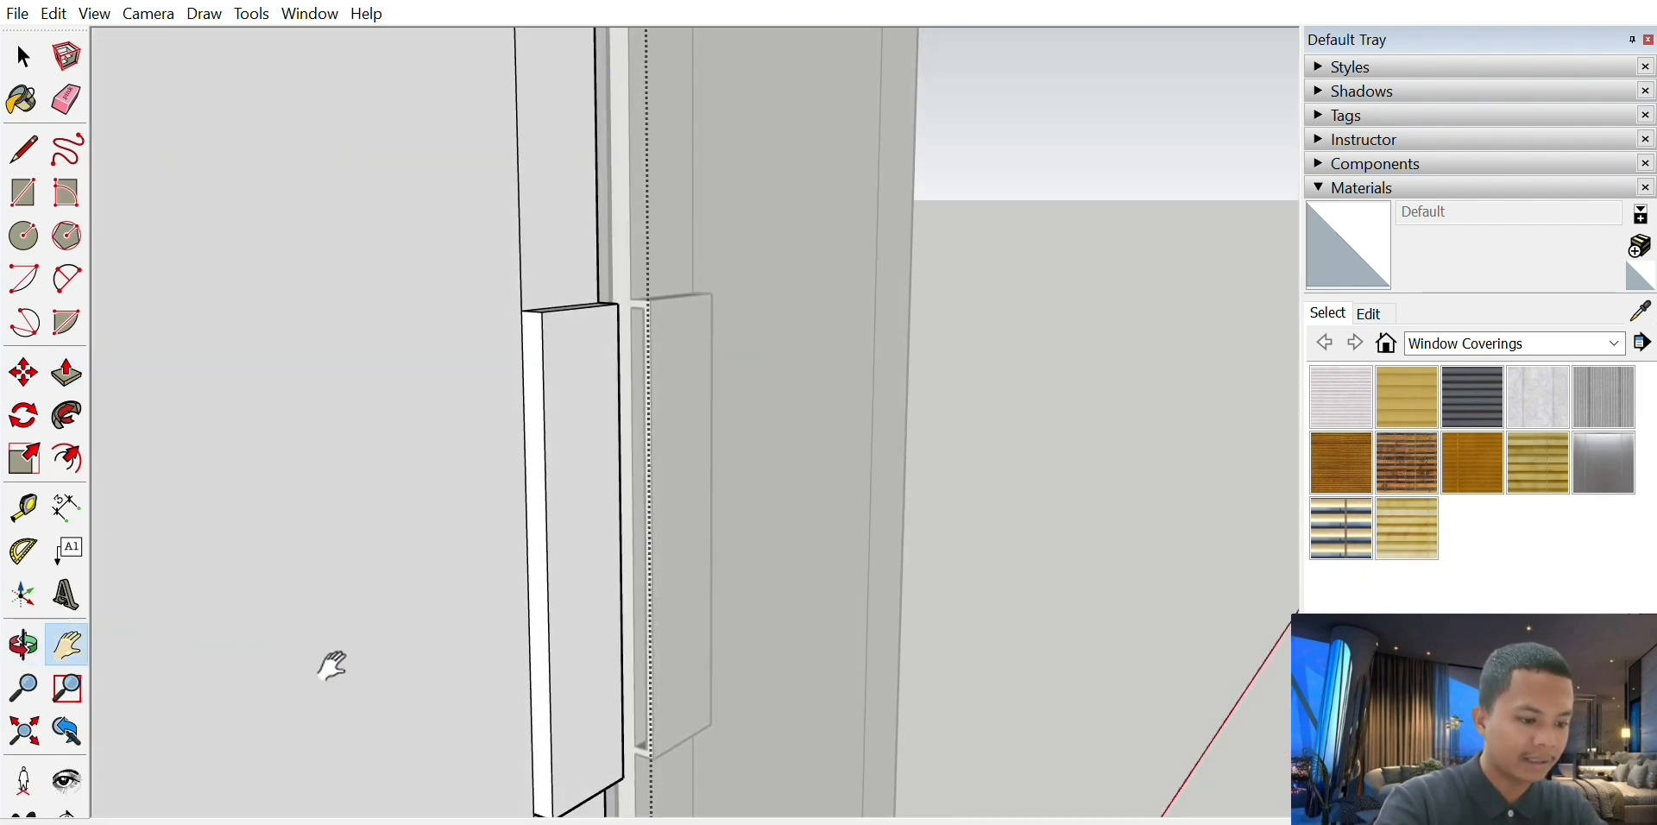
{"action": "left_click_drag", "start_coordinate": [333, 665], "coordinate": [509, 655]}
{"action": "scroll", "coordinate": [621, 576], "scroll_direction": "up", "scroll_amount": 3}
{"action": "left_click_drag", "start_coordinate": [621, 577], "coordinate": [751, 370]}
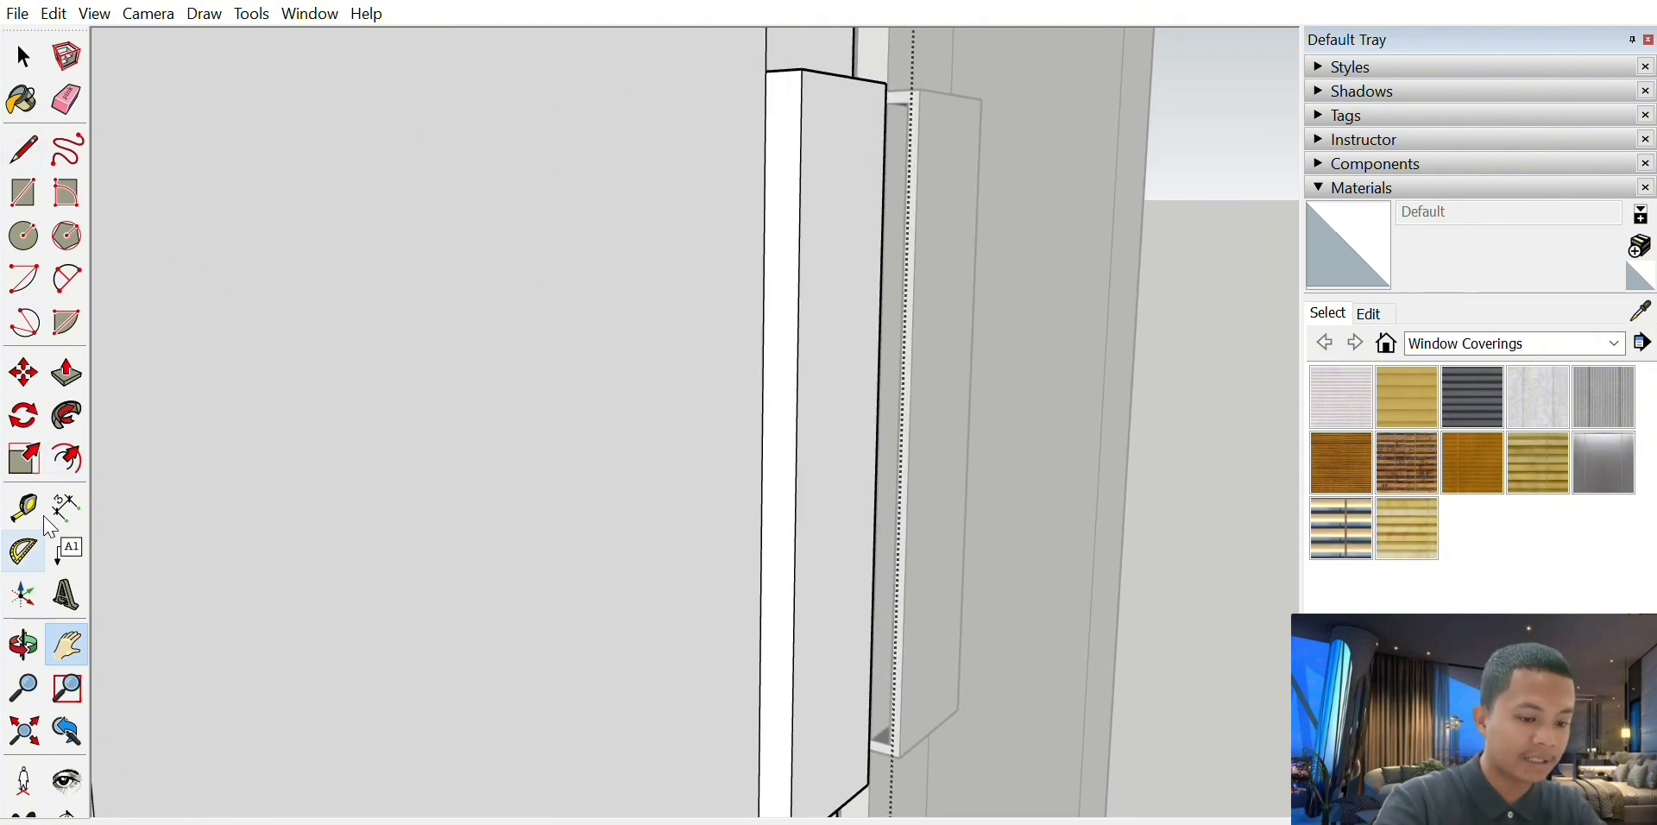
{"action": "left_click", "coordinate": [67, 460]}
{"action": "left_click", "coordinate": [792, 256]}
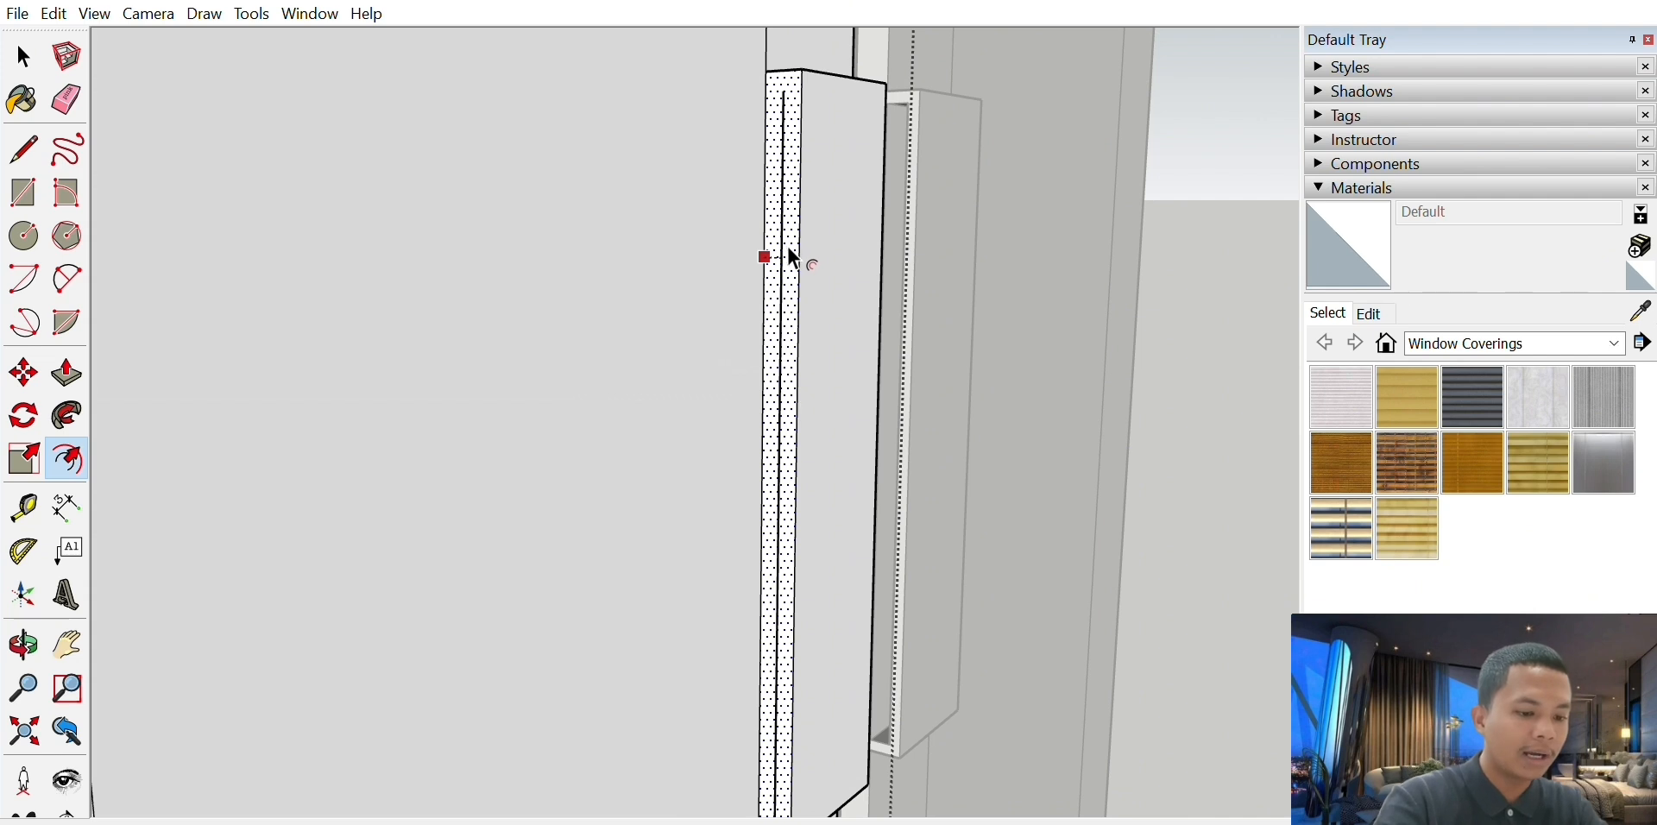
{"action": "left_click", "coordinate": [790, 251]}
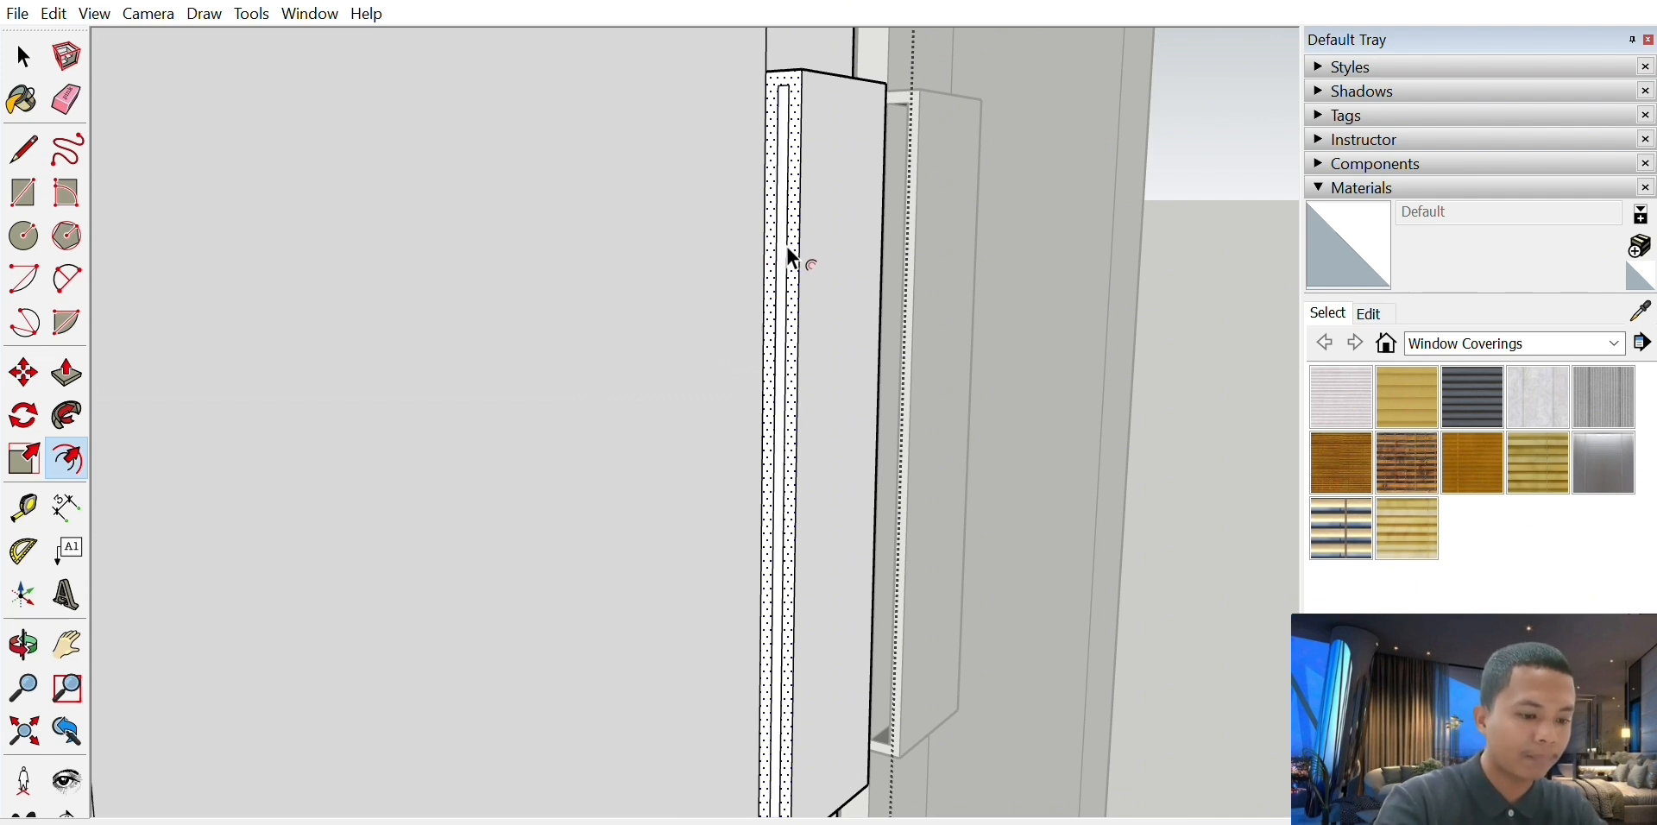
- Draw short lines from the slot outline's upper and lower ends to the handle's edge against the door
{"action": "scroll", "coordinate": [809, 245], "scroll_direction": "up", "scroll_amount": 2}
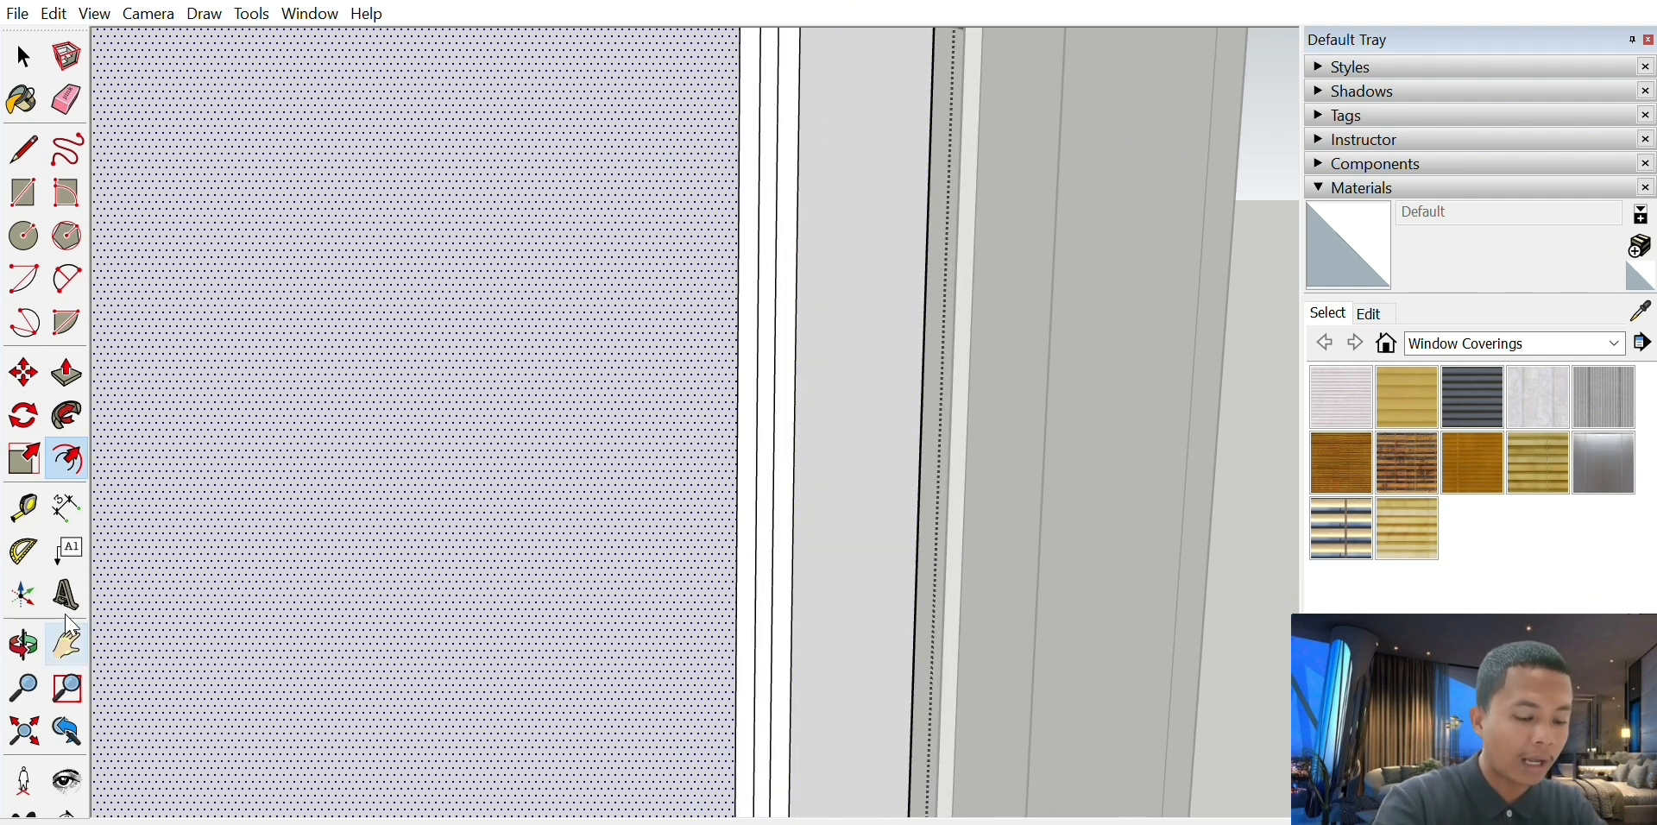
{"action": "left_click", "coordinate": [68, 644]}
{"action": "left_click_drag", "start_coordinate": [749, 95], "coordinate": [765, 277]}
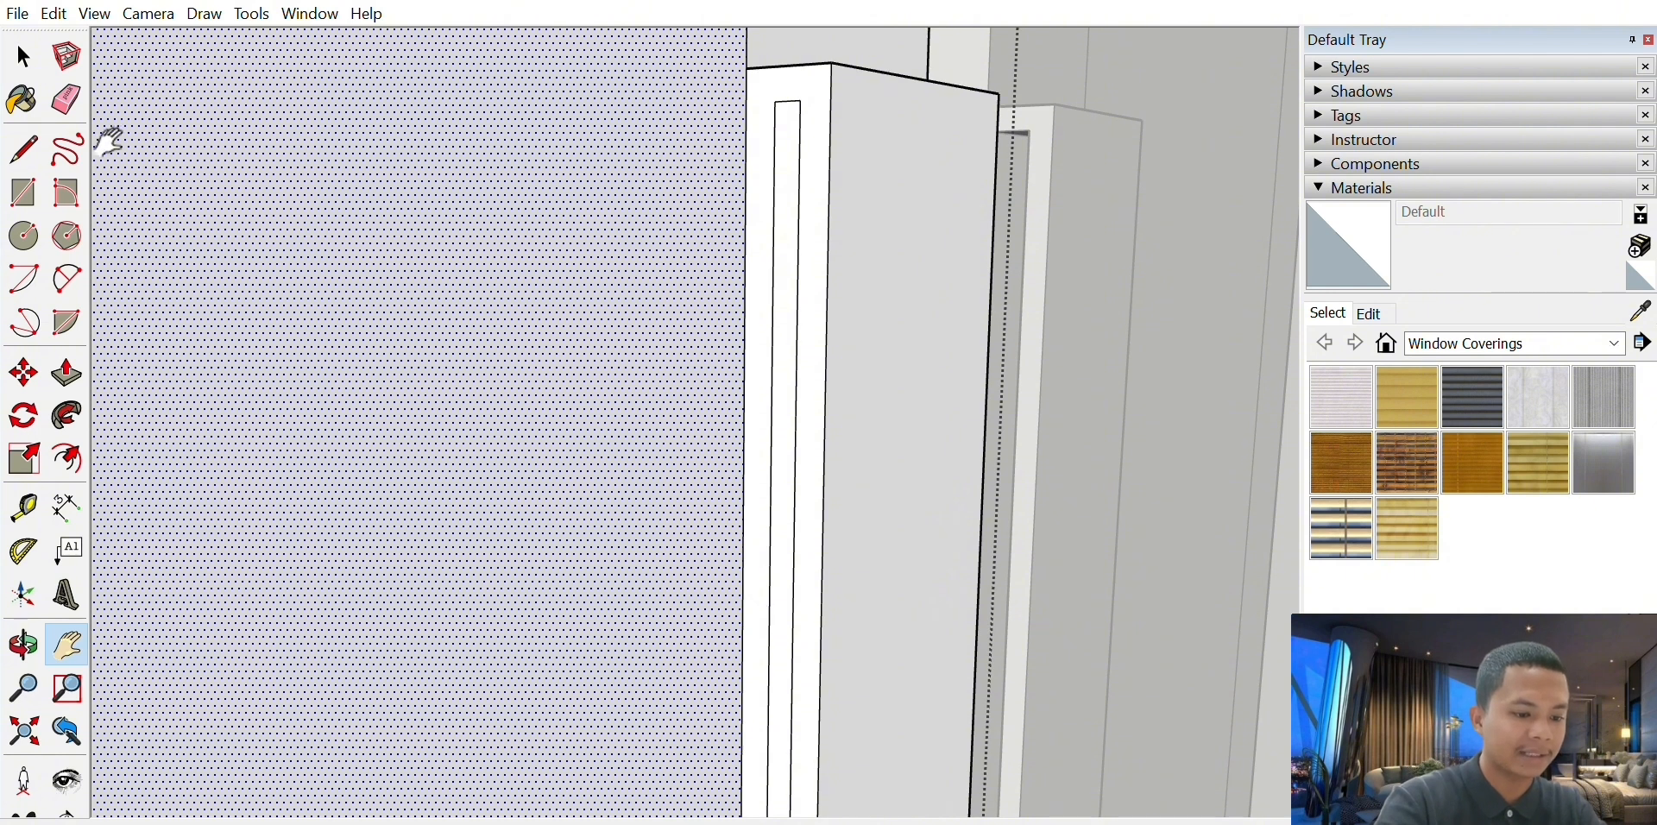
{"action": "left_click", "coordinate": [14, 154]}
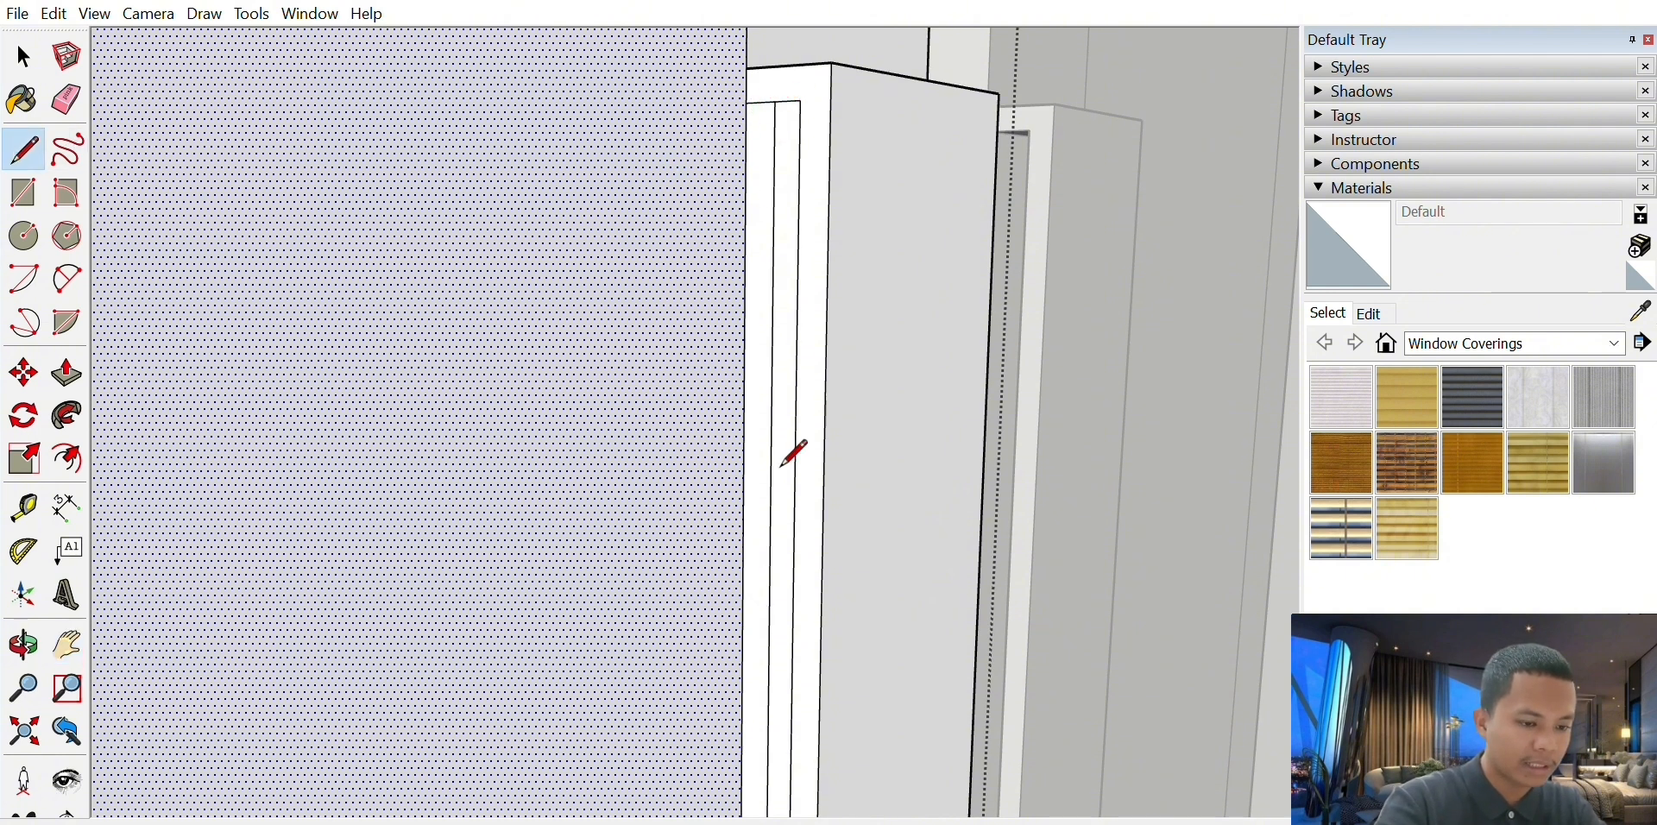
{"action": "left_click", "coordinate": [73, 642]}
{"action": "left_click_drag", "start_coordinate": [447, 395], "coordinate": [557, 204]}
{"action": "left_click_drag", "start_coordinate": [763, 552], "coordinate": [671, 251]}
{"action": "left_click_drag", "start_coordinate": [796, 789], "coordinate": [779, 472]}
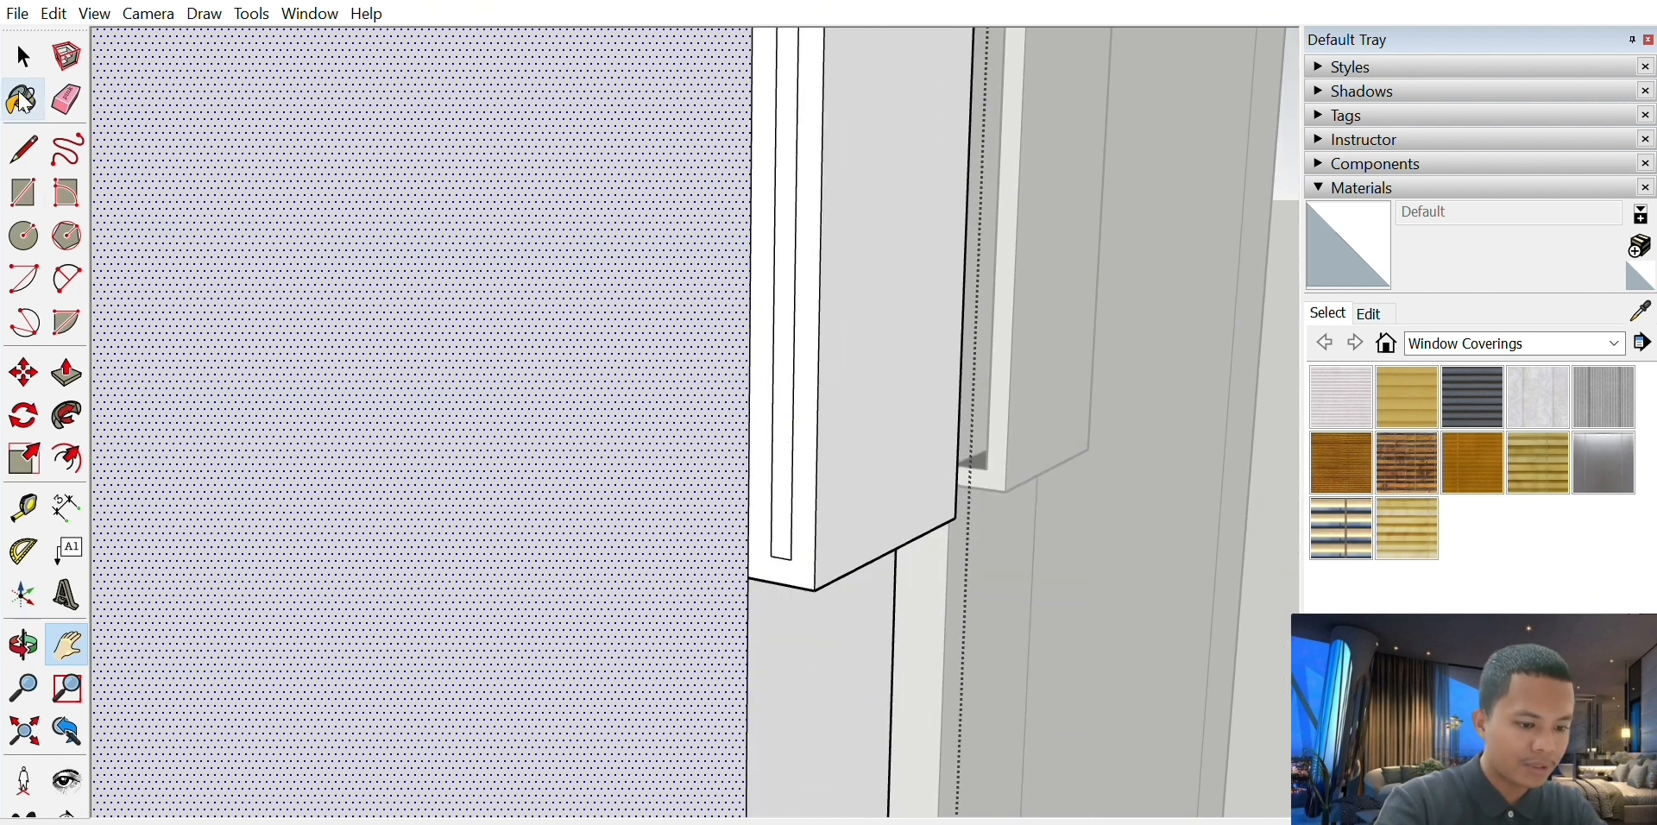
{"action": "left_click", "coordinate": [24, 139]}
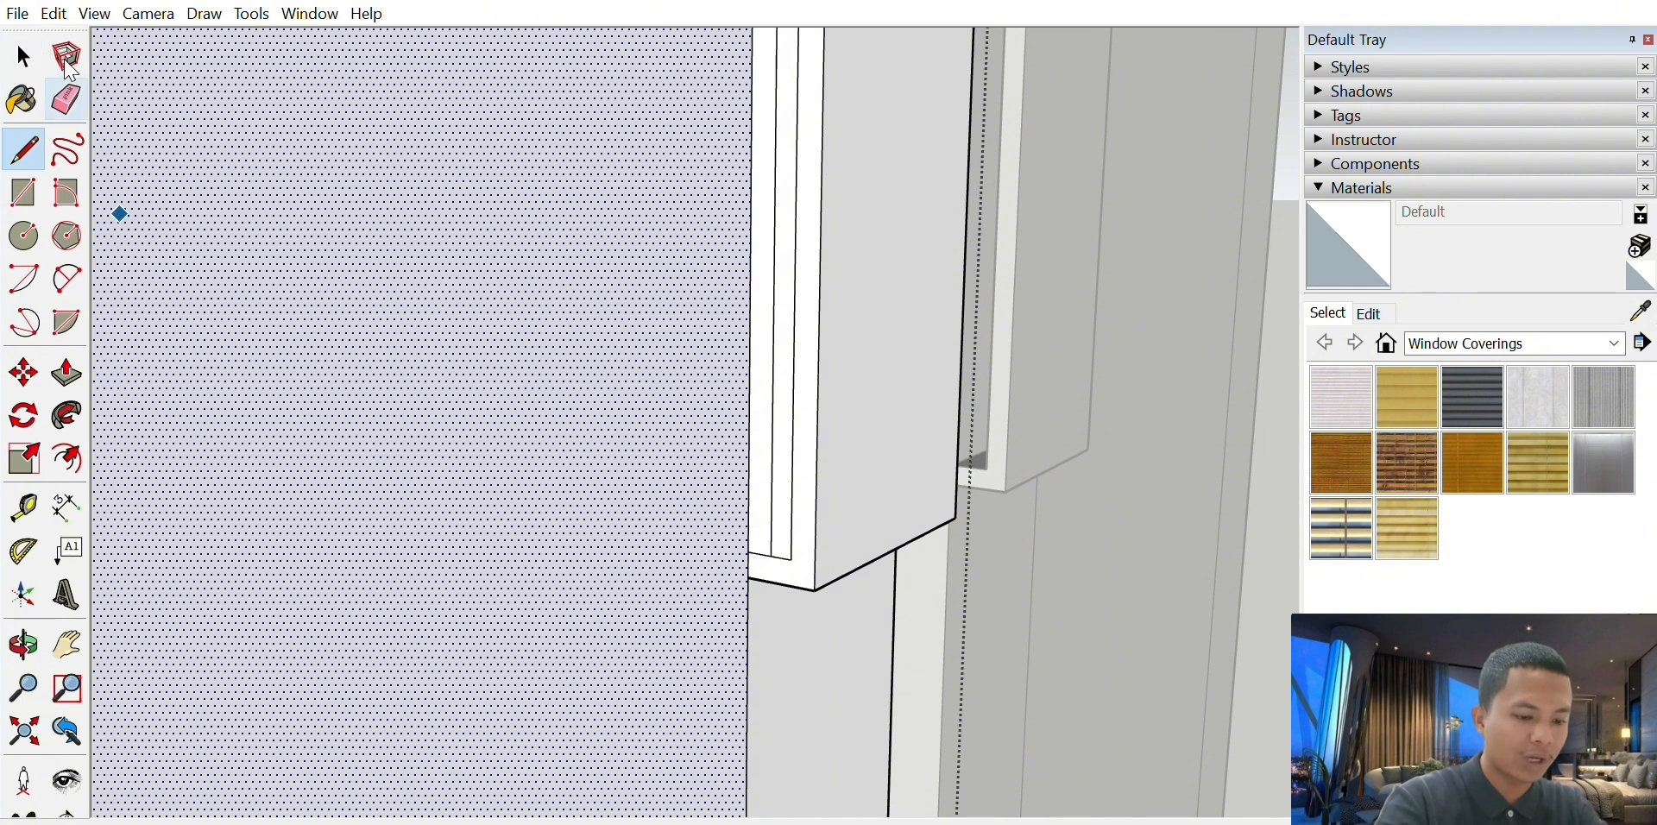
- Erase the slot outline's long edge nearest the door so the slot area reaches the door surface
{"action": "left_click", "coordinate": [66, 99]}
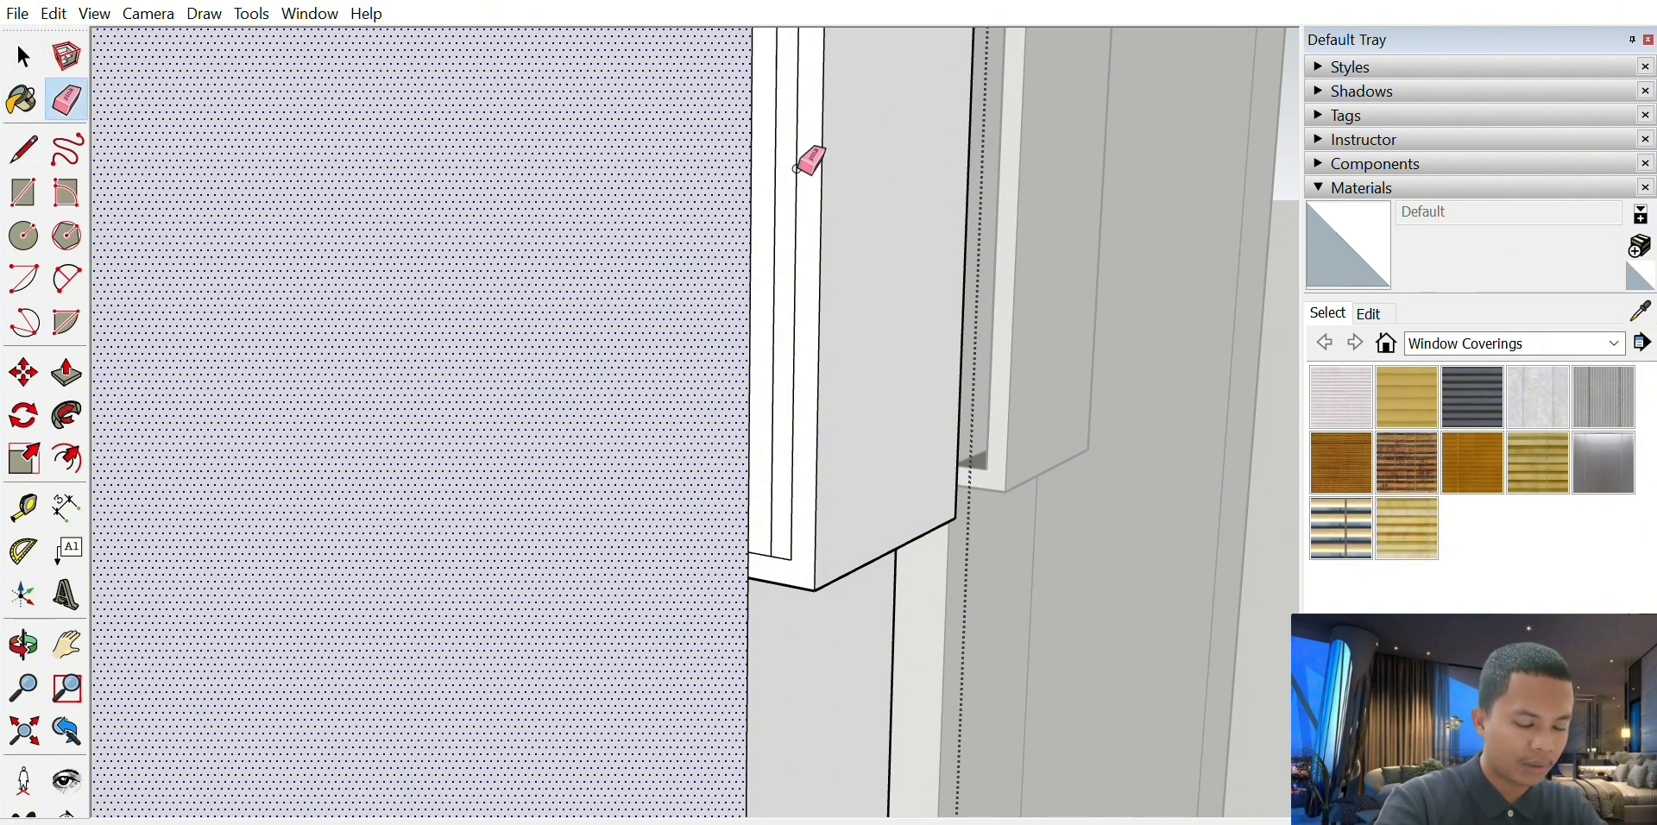
{"action": "scroll", "coordinate": [787, 169], "scroll_direction": "up", "scroll_amount": 3}
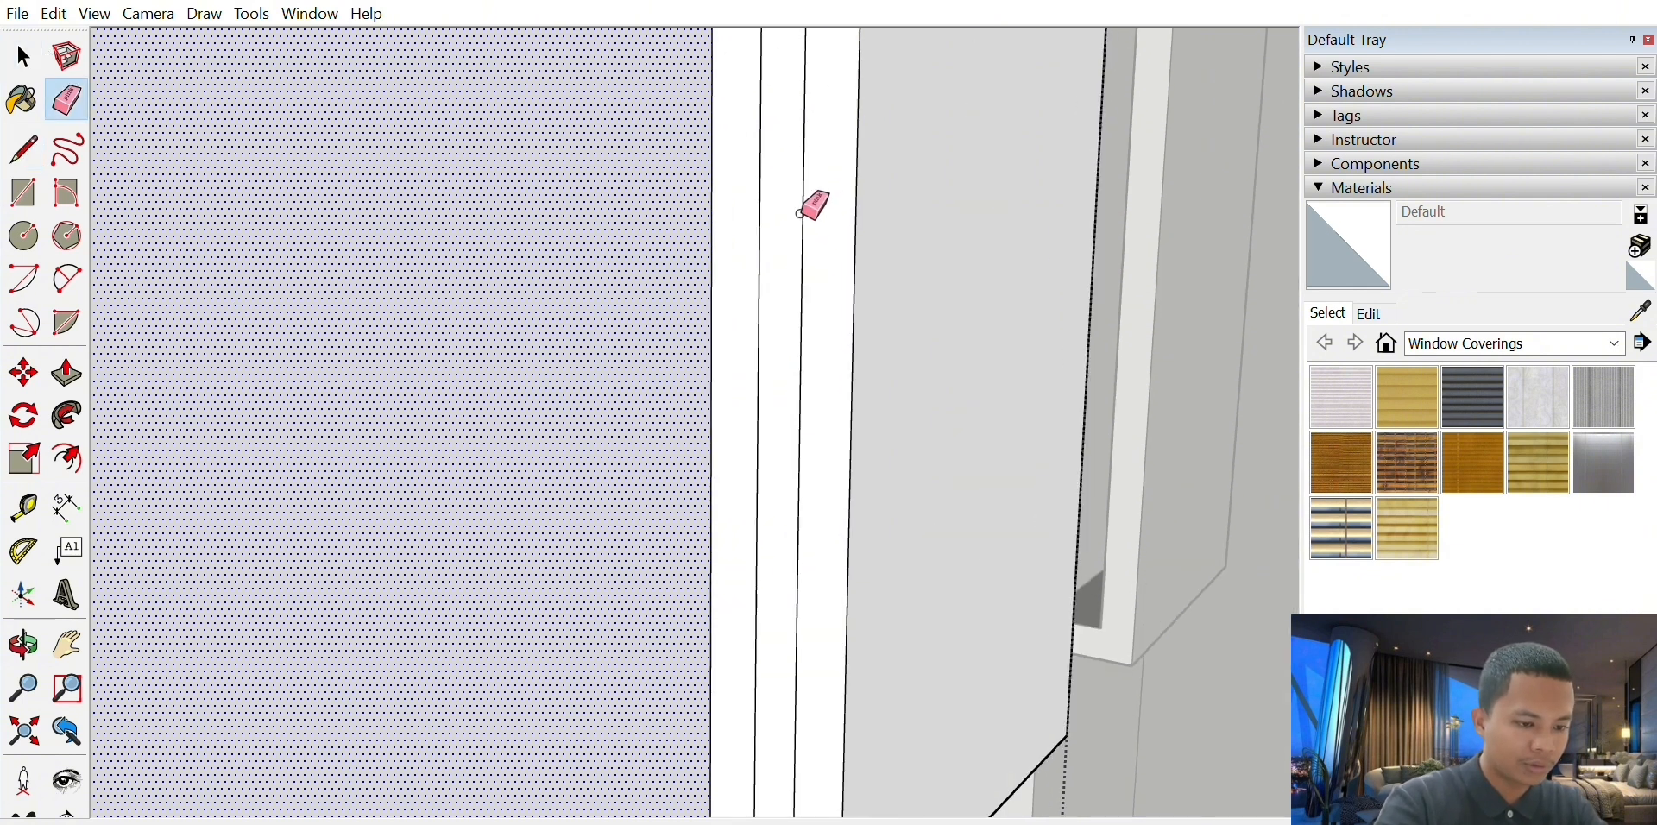
{"action": "left_click", "coordinate": [759, 248]}
{"action": "scroll", "coordinate": [768, 233], "scroll_direction": "down", "scroll_amount": 5}
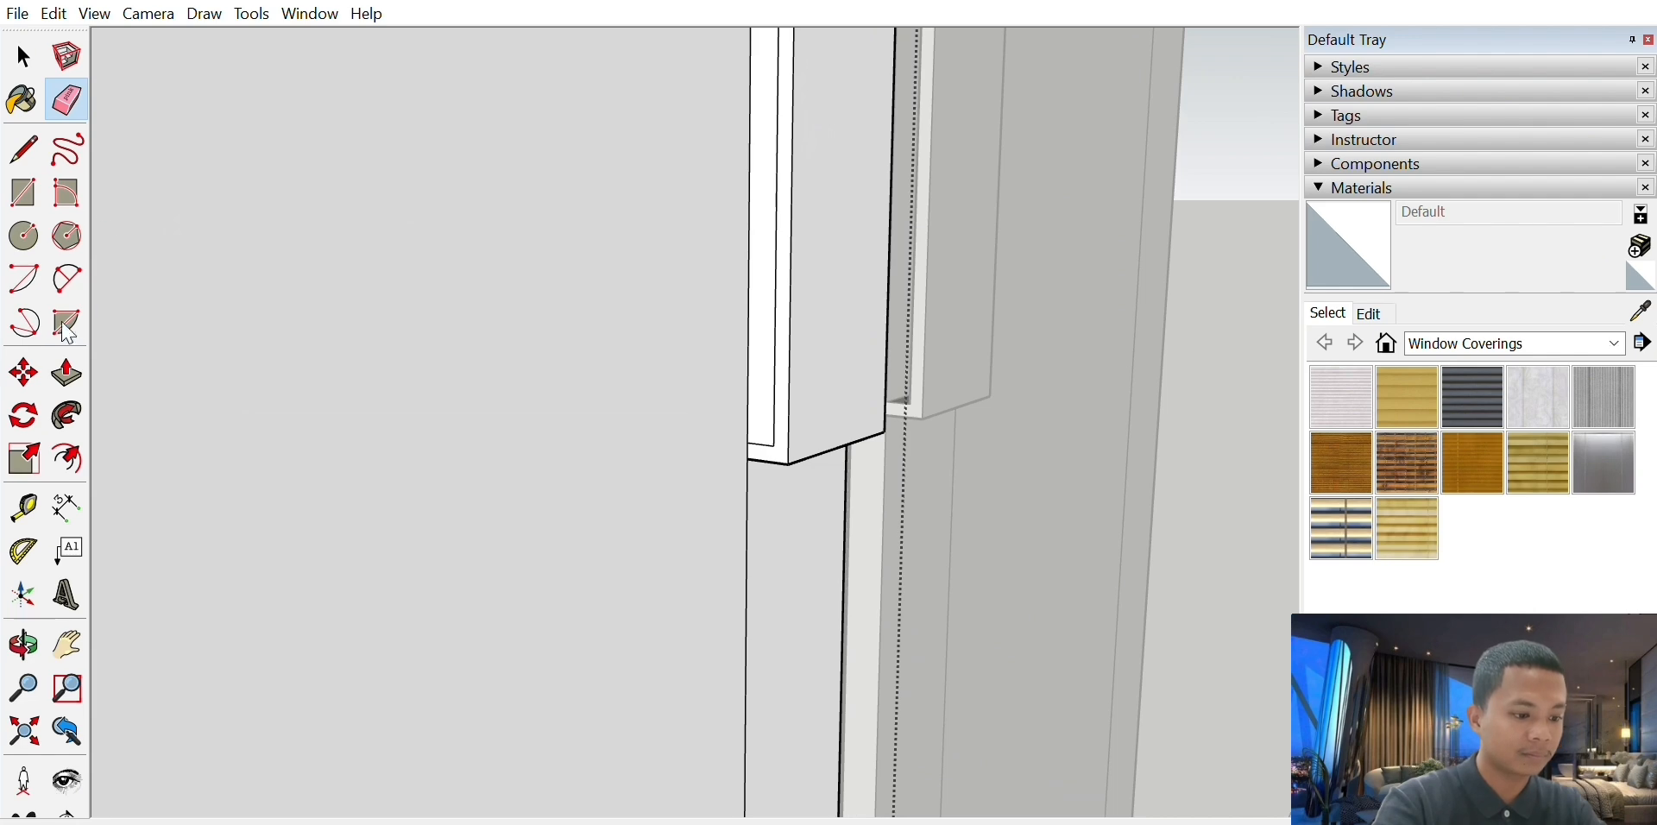
- Push/Pull the slot face across the full width of the left door's handle to hollow out a finger gap
{"action": "left_click", "coordinate": [66, 373]}
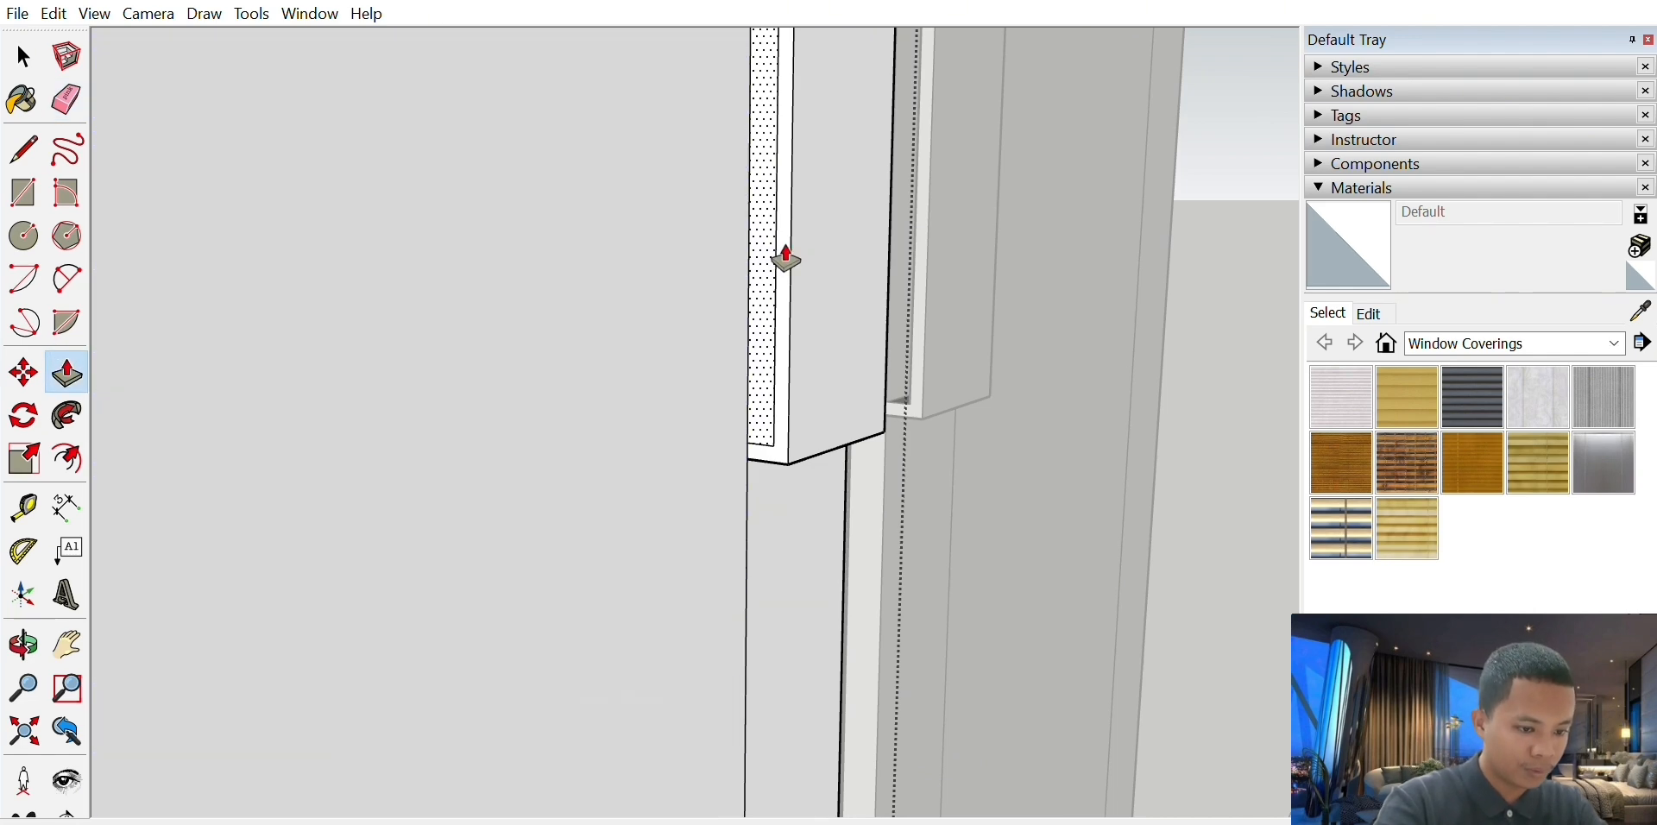
{"action": "left_click_drag", "start_coordinate": [787, 257], "coordinate": [899, 233]}
{"action": "left_click", "coordinate": [893, 234]}
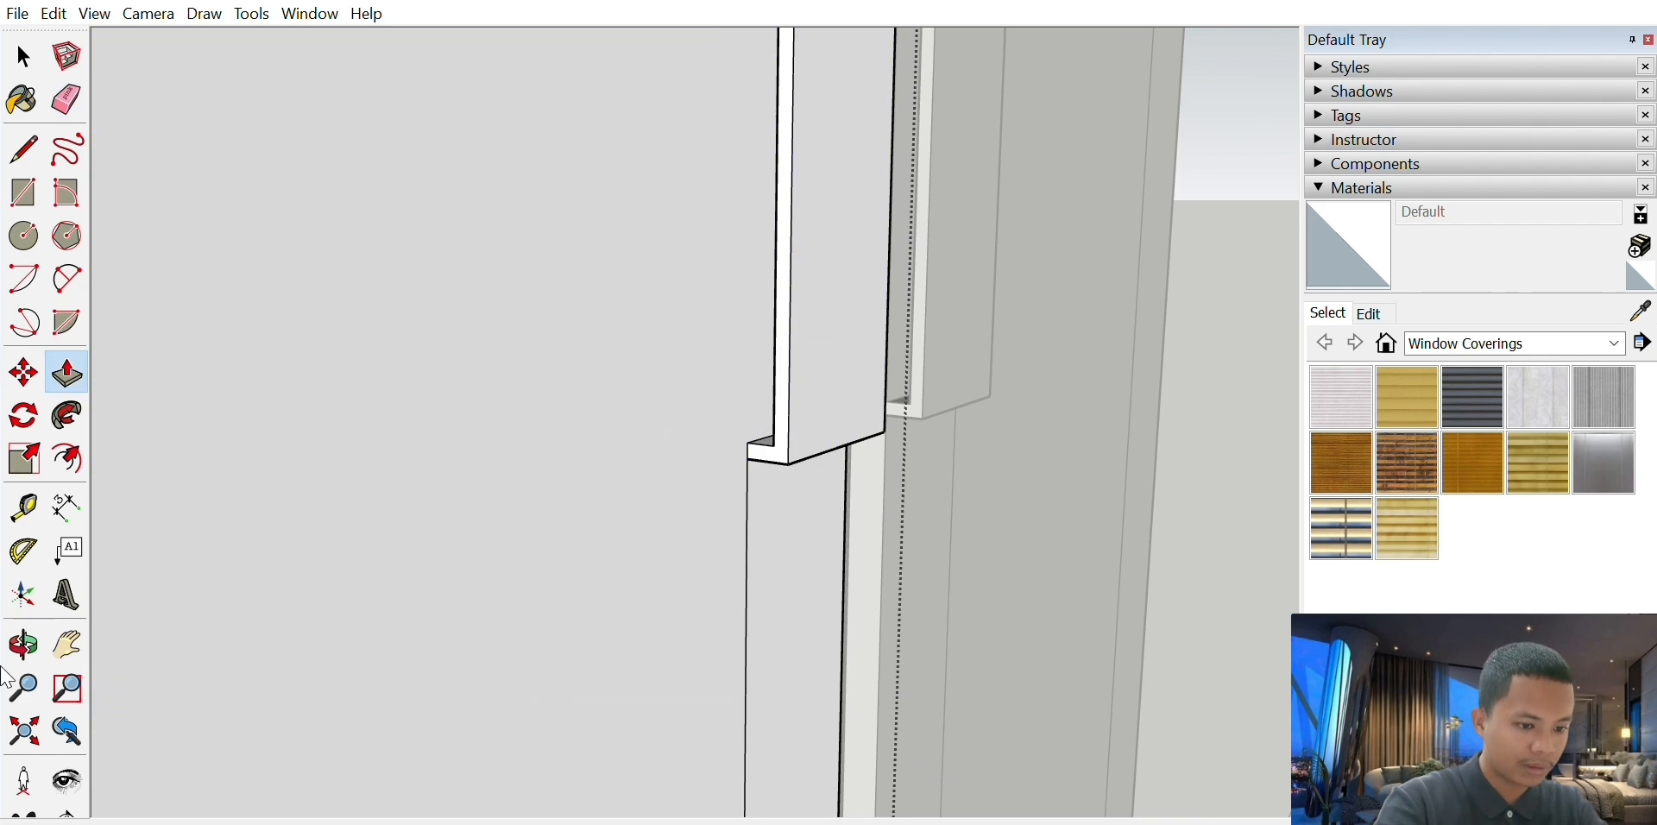
- Finish editing the left door group and return to the whole cabinet
{"action": "left_click", "coordinate": [24, 645]}
{"action": "left_click_drag", "start_coordinate": [881, 528], "coordinate": [268, 462]}
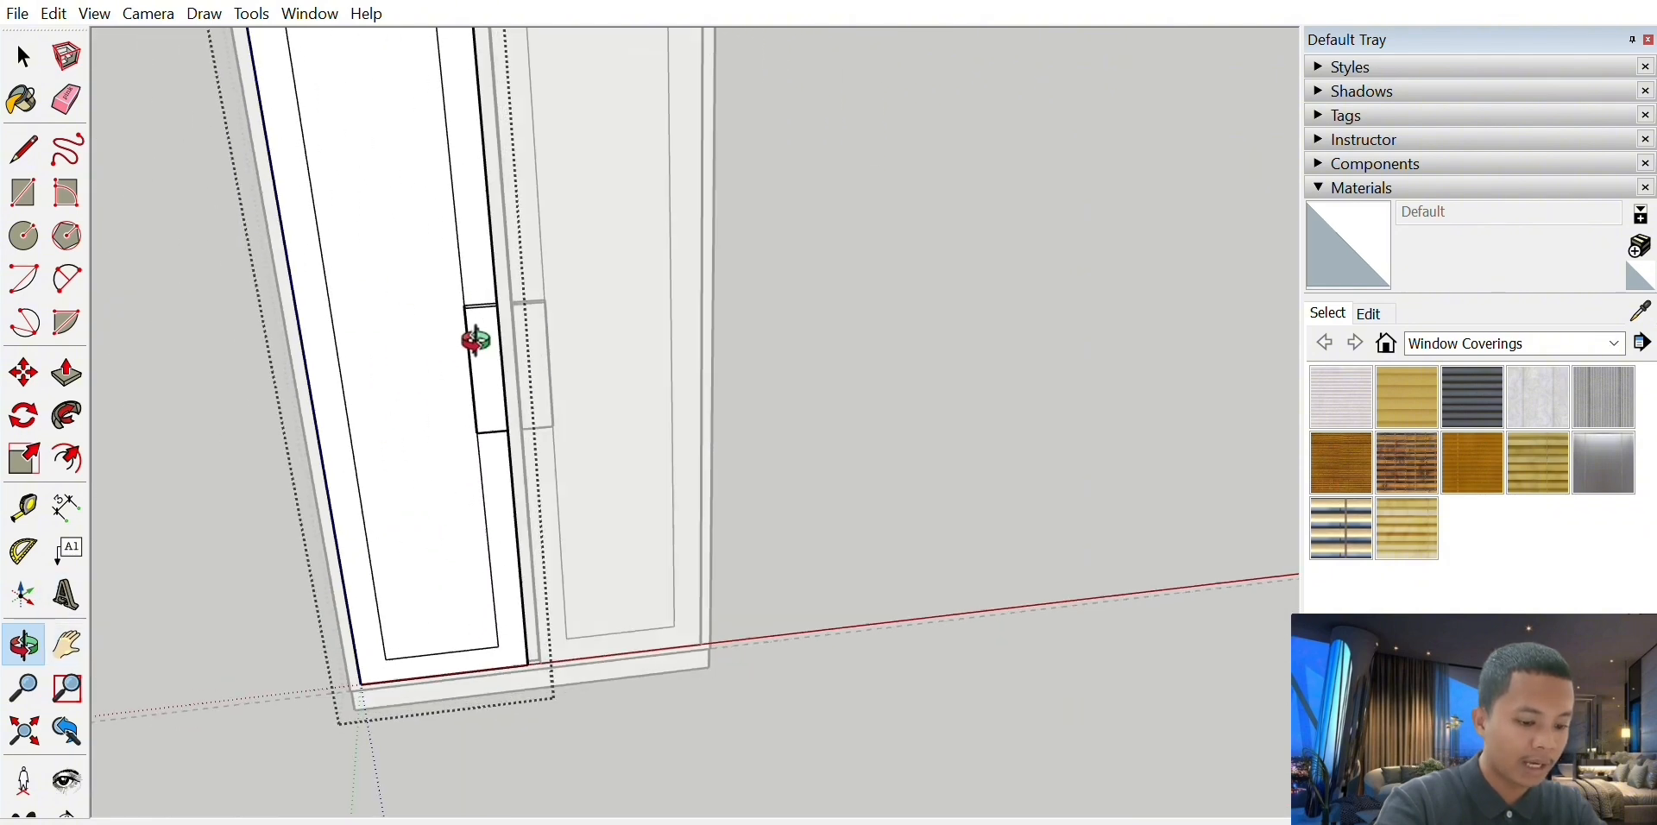
{"action": "left_click_drag", "start_coordinate": [474, 340], "coordinate": [461, 293]}
{"action": "left_click", "coordinate": [23, 56]}
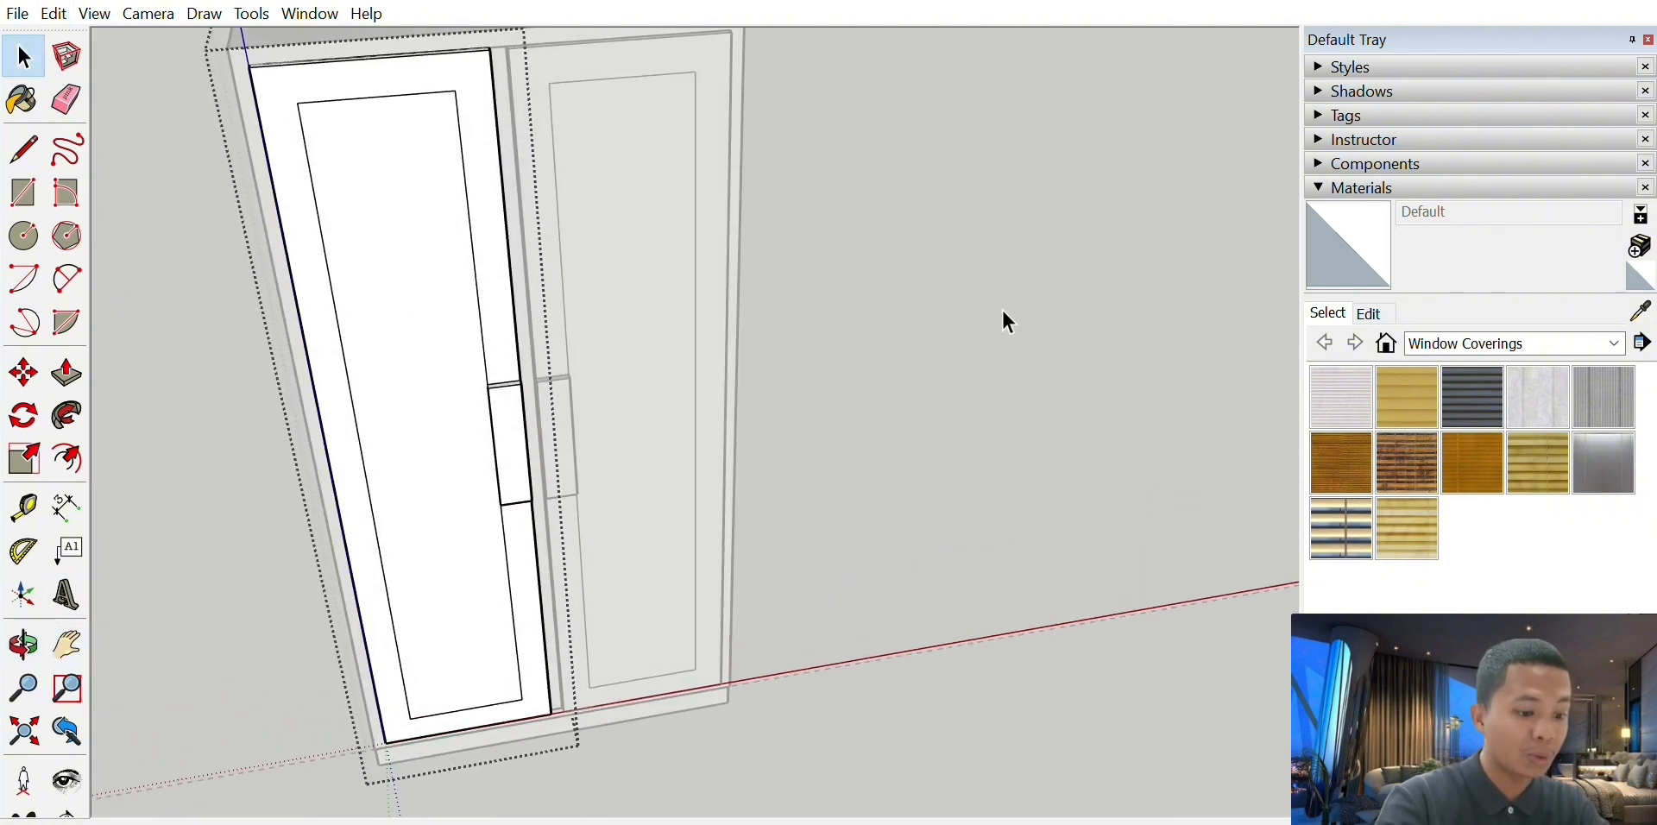
{"action": "left_click", "coordinate": [1003, 310]}
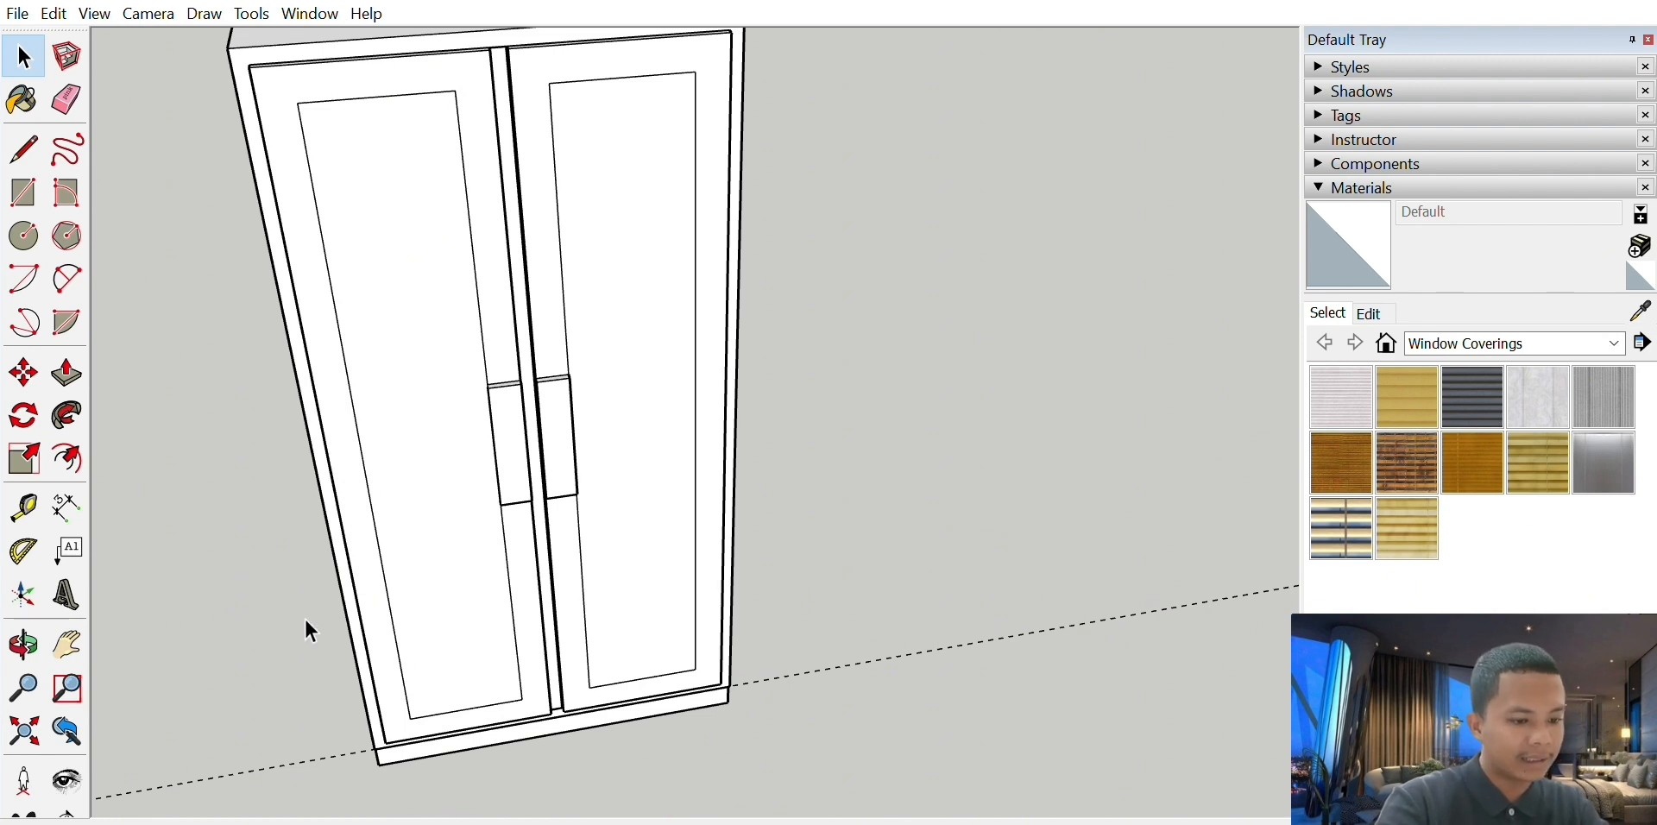
- Rotate the right door about its outer hinge corner to swing it open, perpendicular to the cabinet front
{"action": "left_click", "coordinate": [24, 644]}
{"action": "left_click_drag", "start_coordinate": [575, 416], "coordinate": [414, 435]}
{"action": "left_click", "coordinate": [67, 644]}
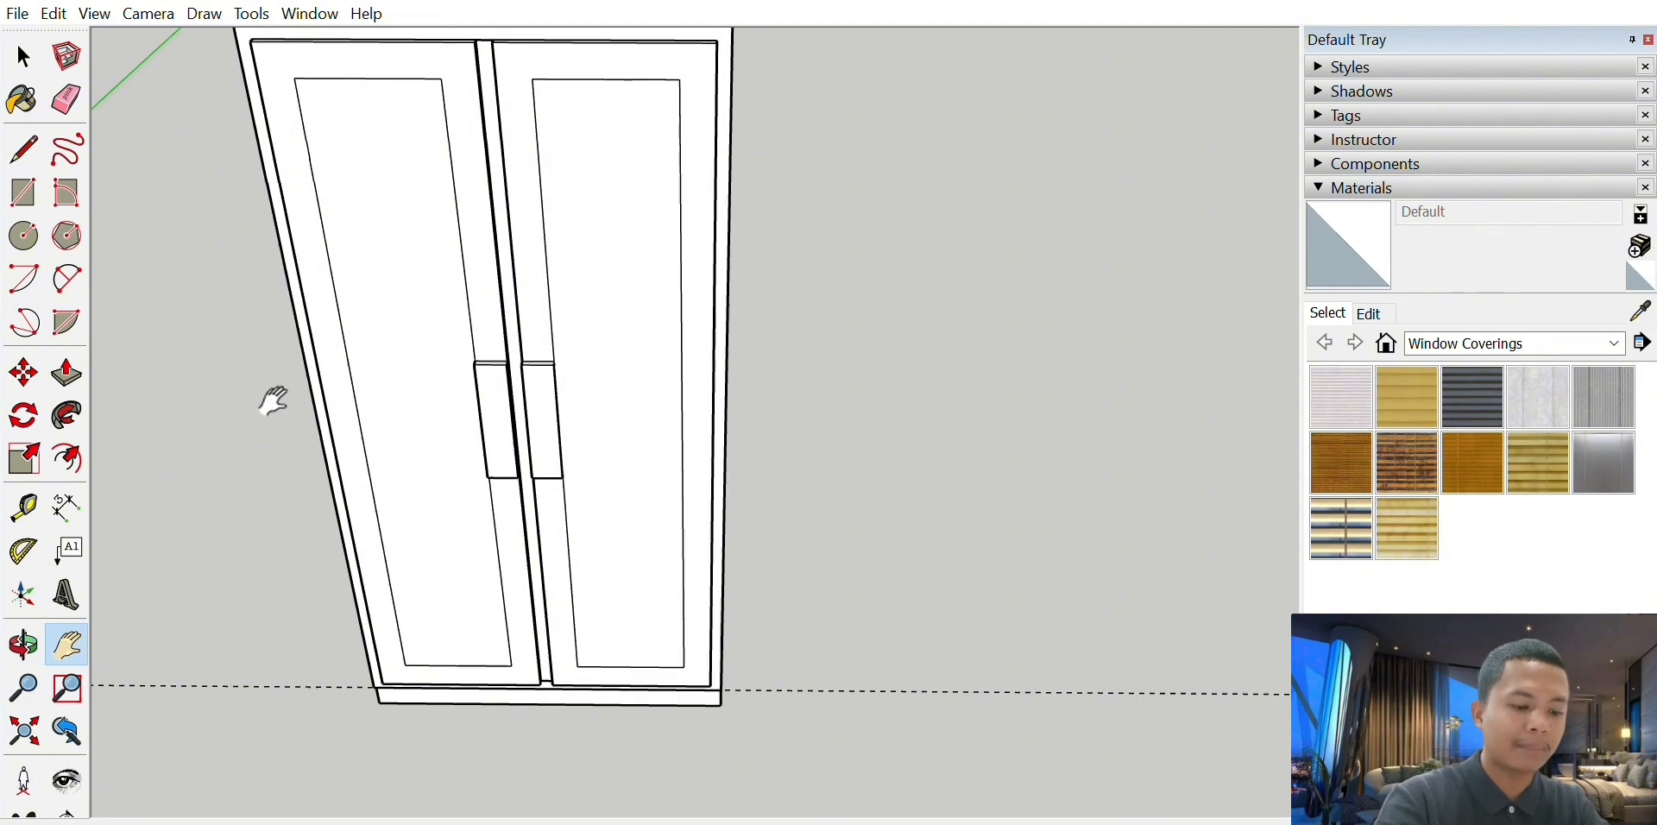
{"action": "left_click_drag", "start_coordinate": [272, 401], "coordinate": [440, 336]}
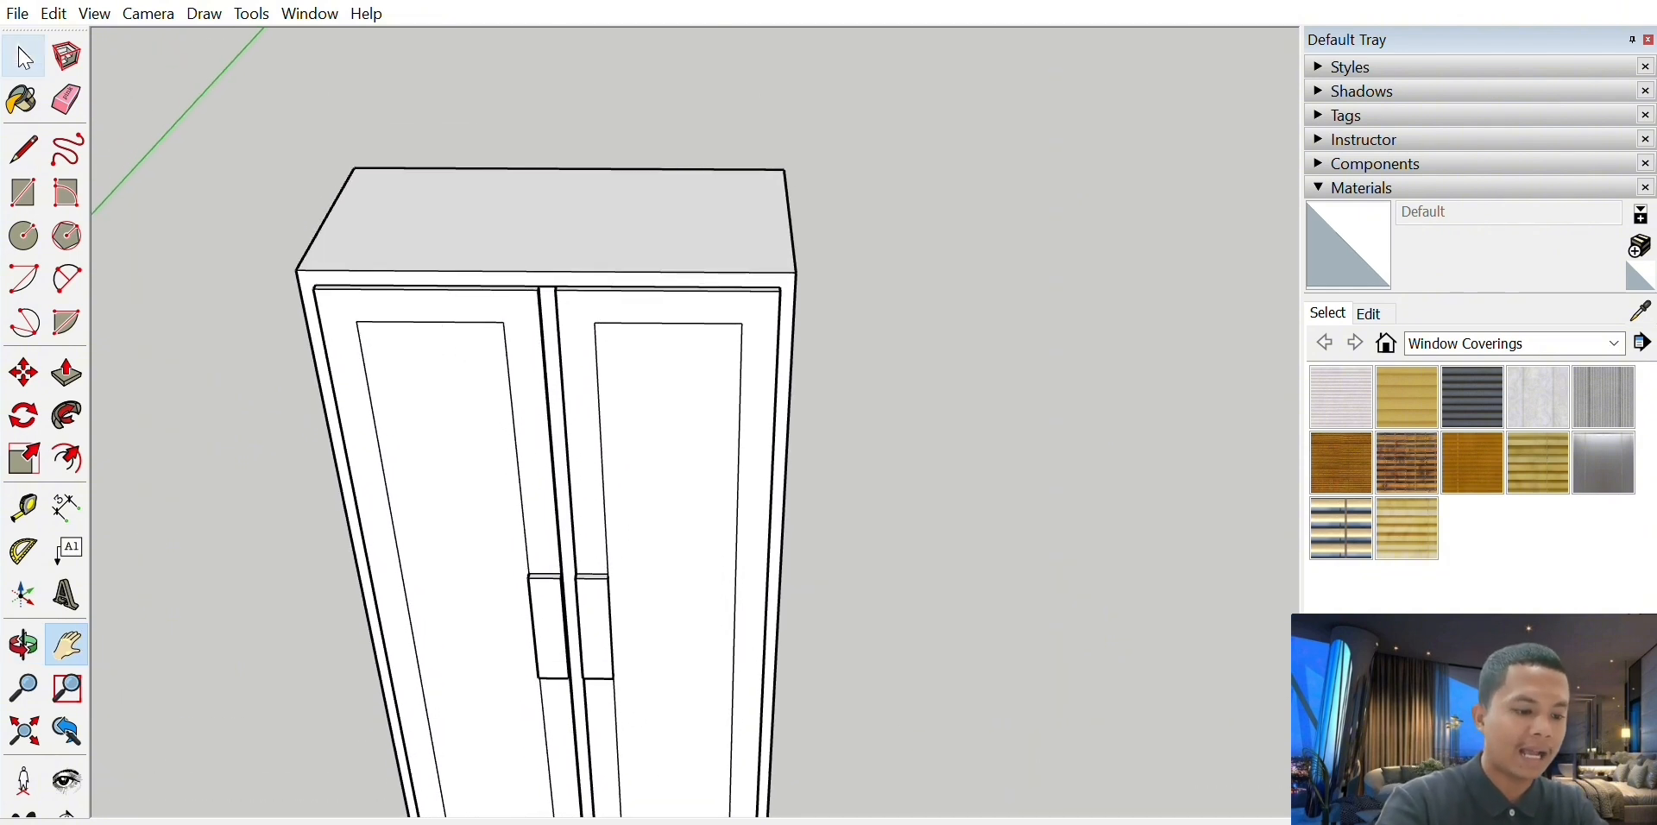
{"action": "left_click", "coordinate": [25, 43]}
{"action": "left_click", "coordinate": [666, 365]}
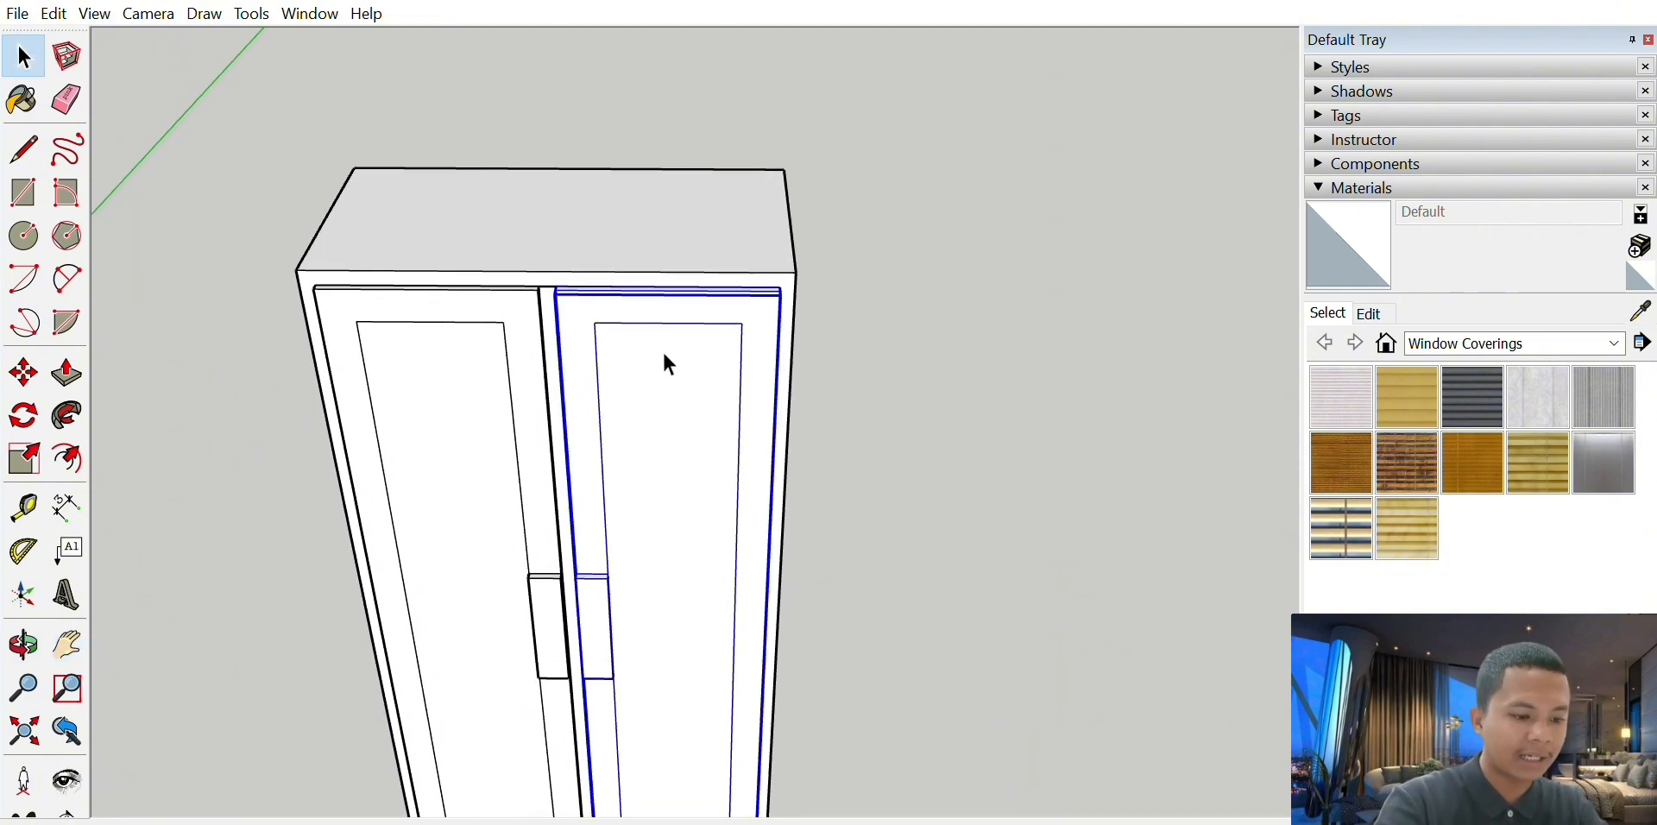
{"action": "left_click", "coordinate": [23, 644]}
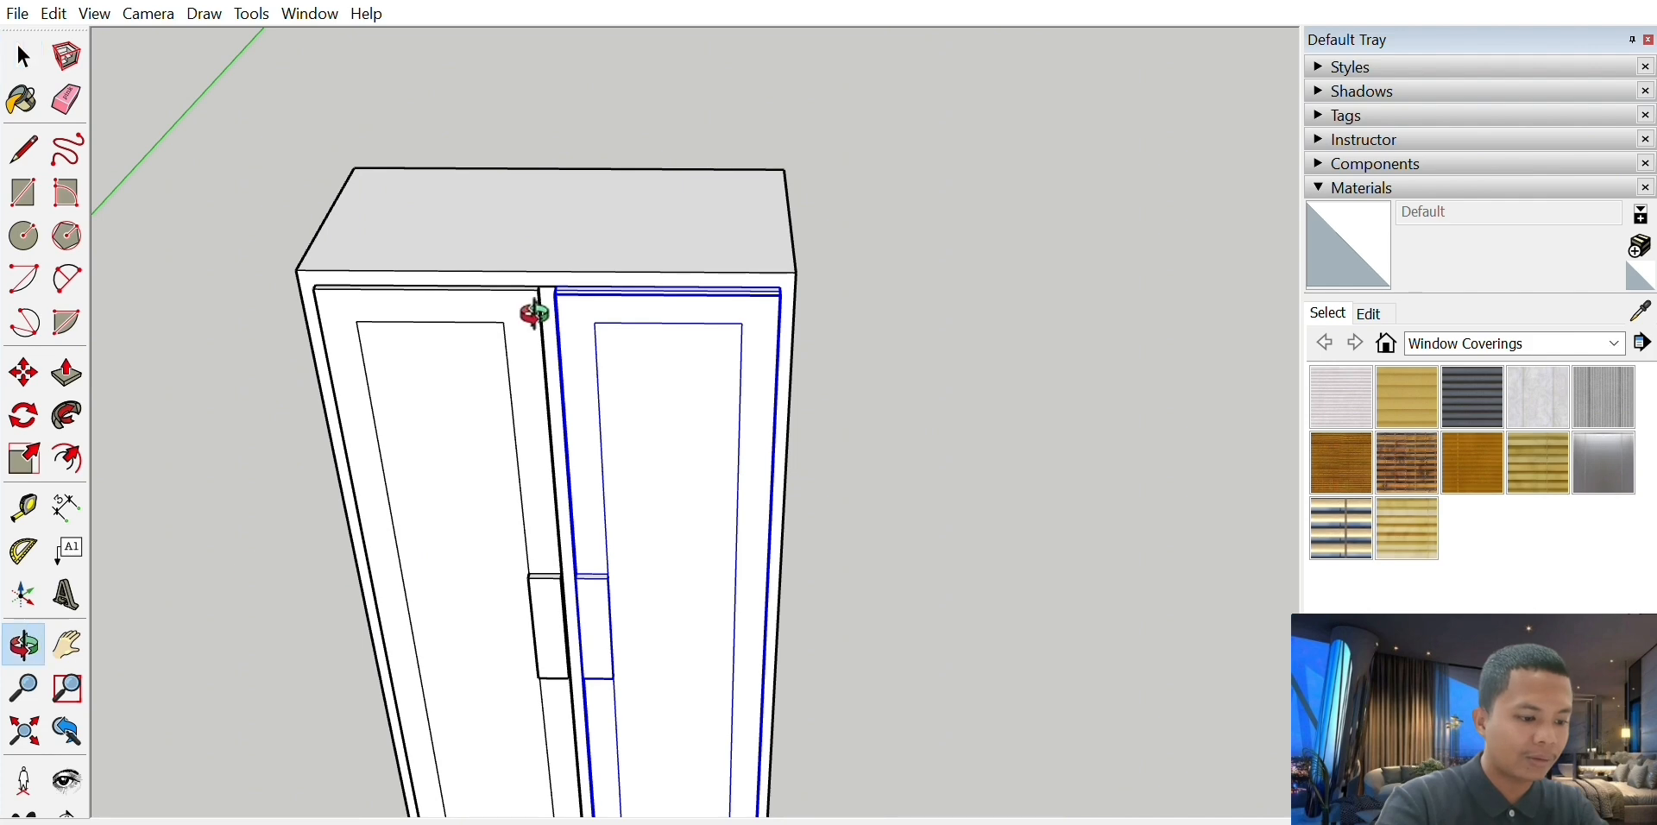
{"action": "left_click_drag", "start_coordinate": [531, 309], "coordinate": [604, 401]}
{"action": "scroll", "coordinate": [722, 444], "scroll_direction": "up", "scroll_amount": 4}
{"action": "left_click_drag", "start_coordinate": [722, 443], "coordinate": [740, 542]}
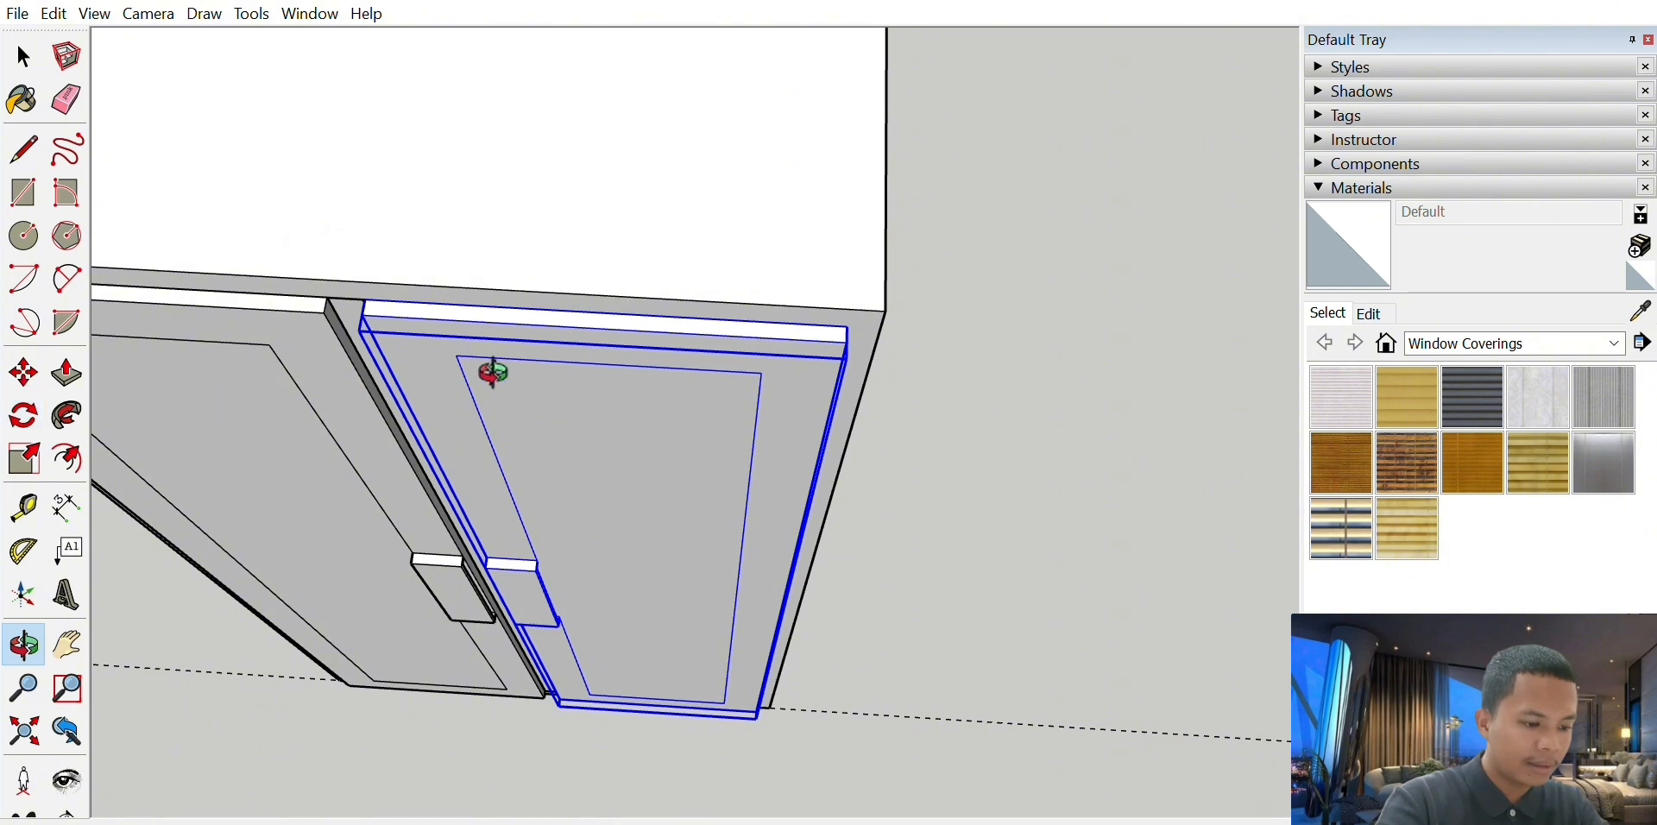
{"action": "left_click", "coordinate": [23, 416]}
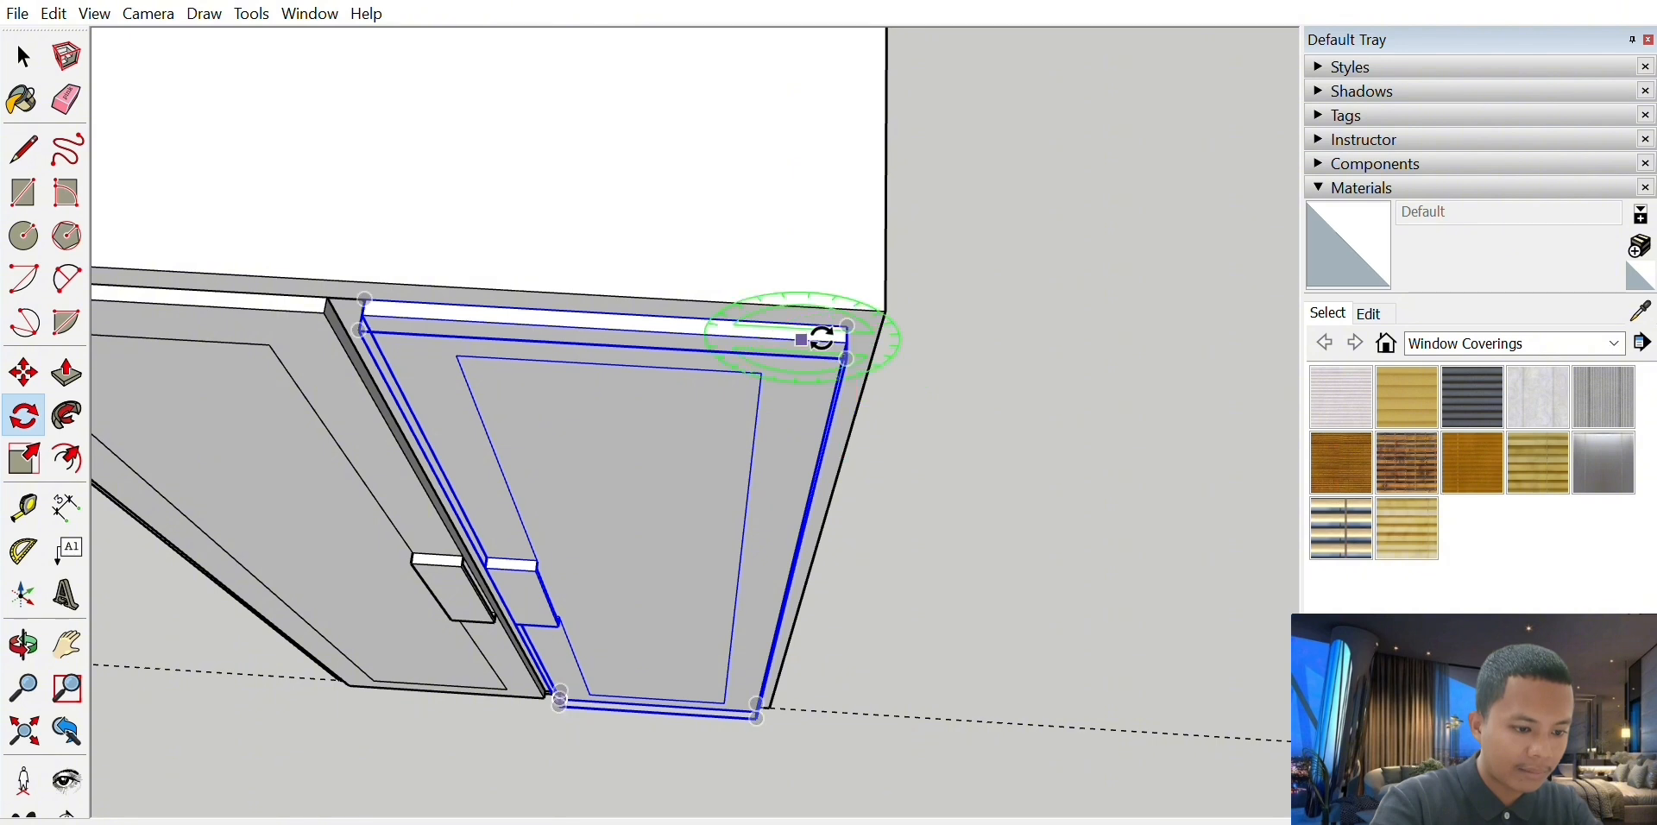
{"action": "left_click", "coordinate": [848, 342]}
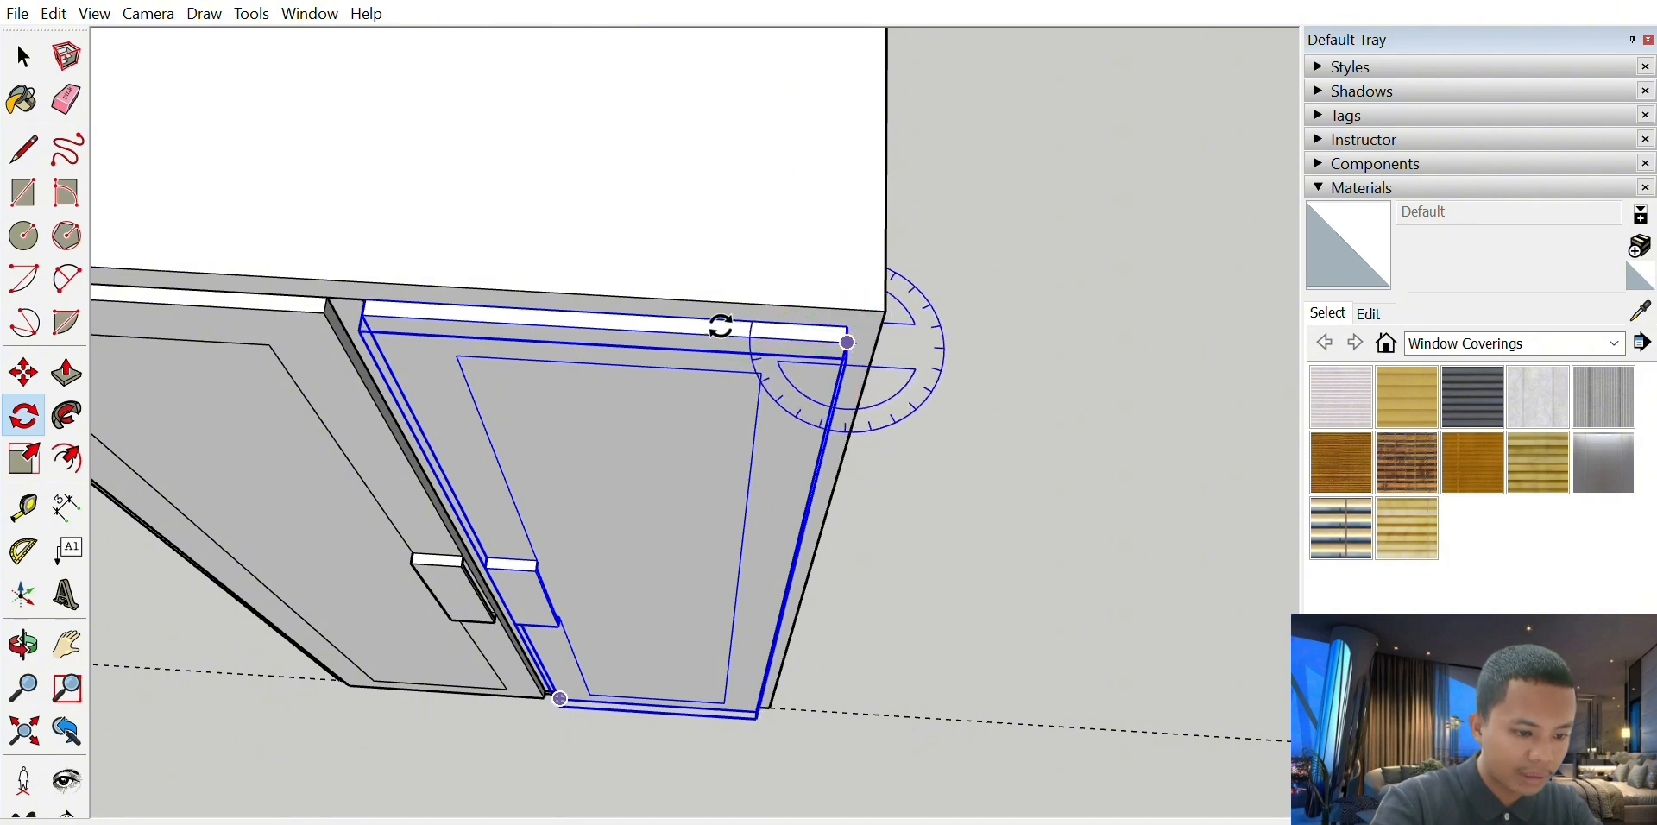
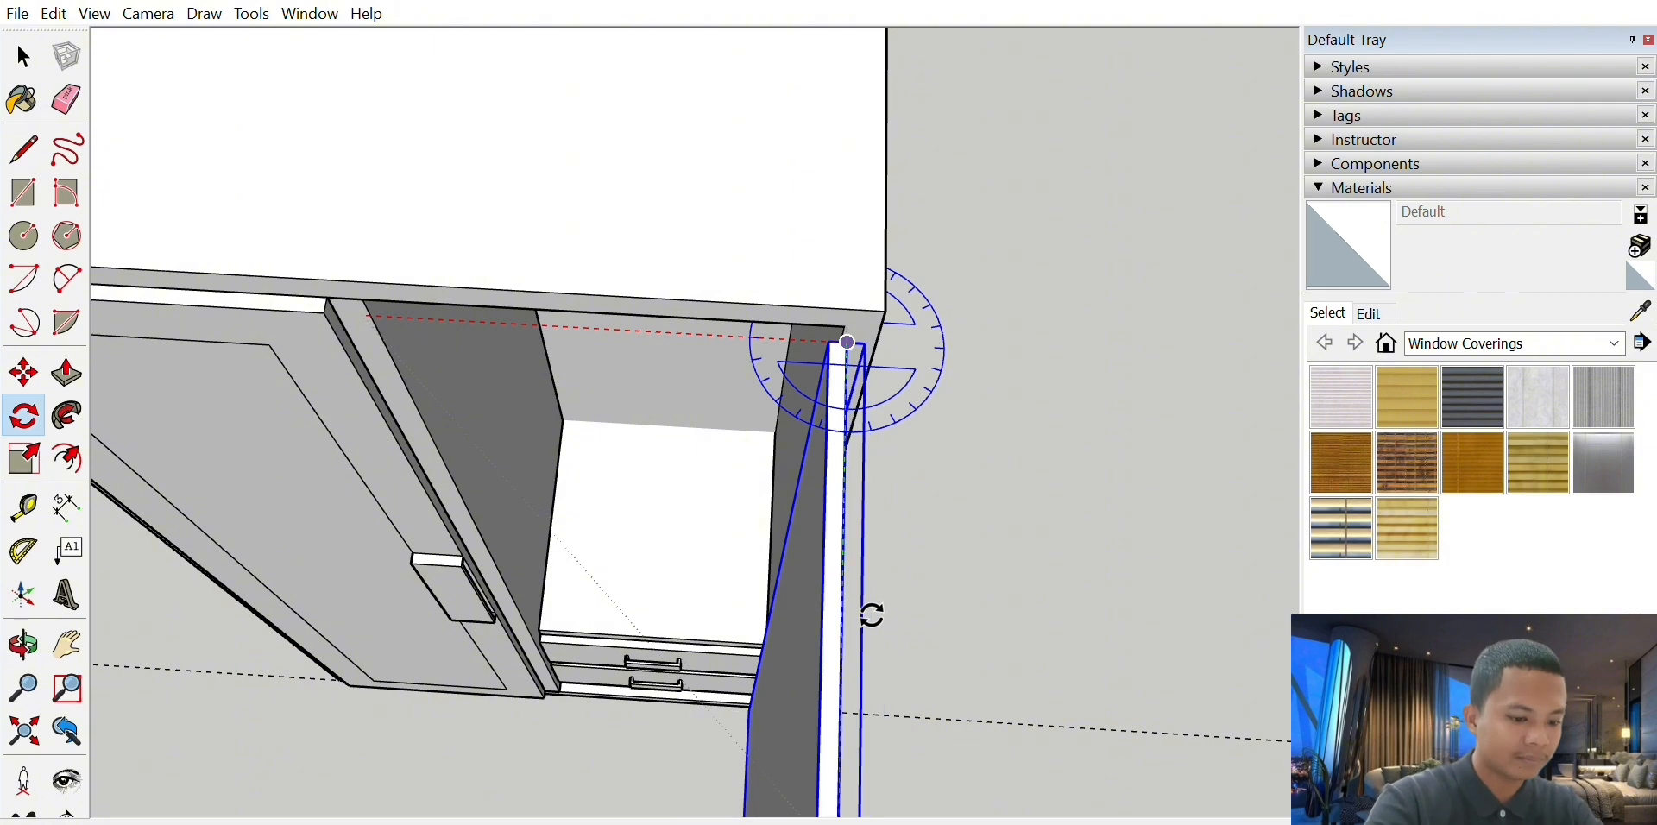
{"action": "left_click", "coordinate": [873, 614]}
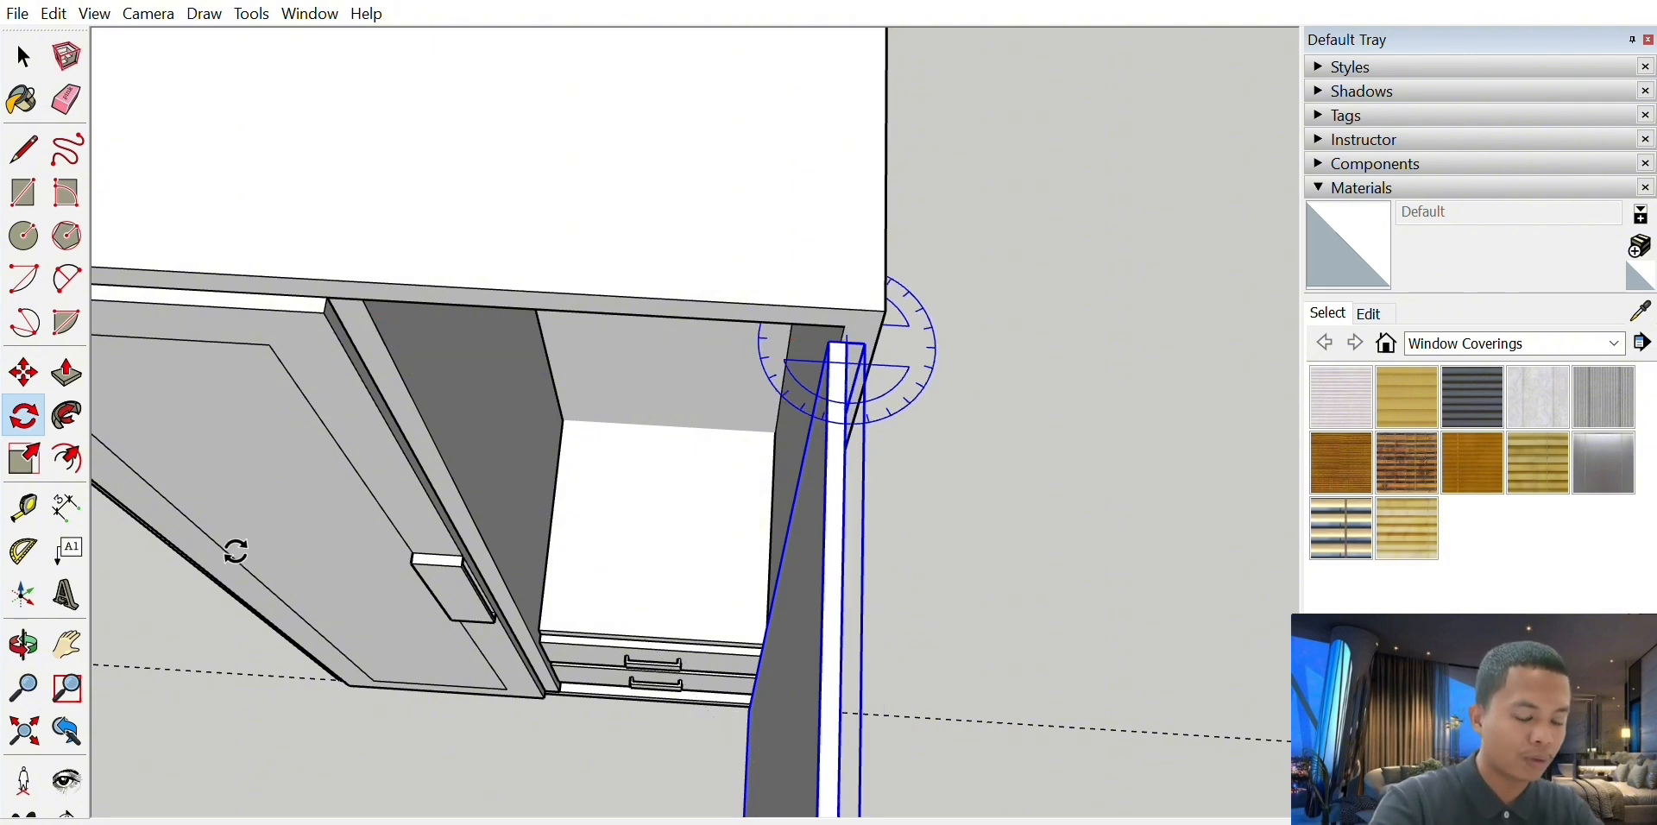
- Examine the opened right door and the cabinet interior with its drawers behind it
{"action": "left_click", "coordinate": [23, 644]}
{"action": "left_click_drag", "start_coordinate": [728, 529], "coordinate": [611, 415]}
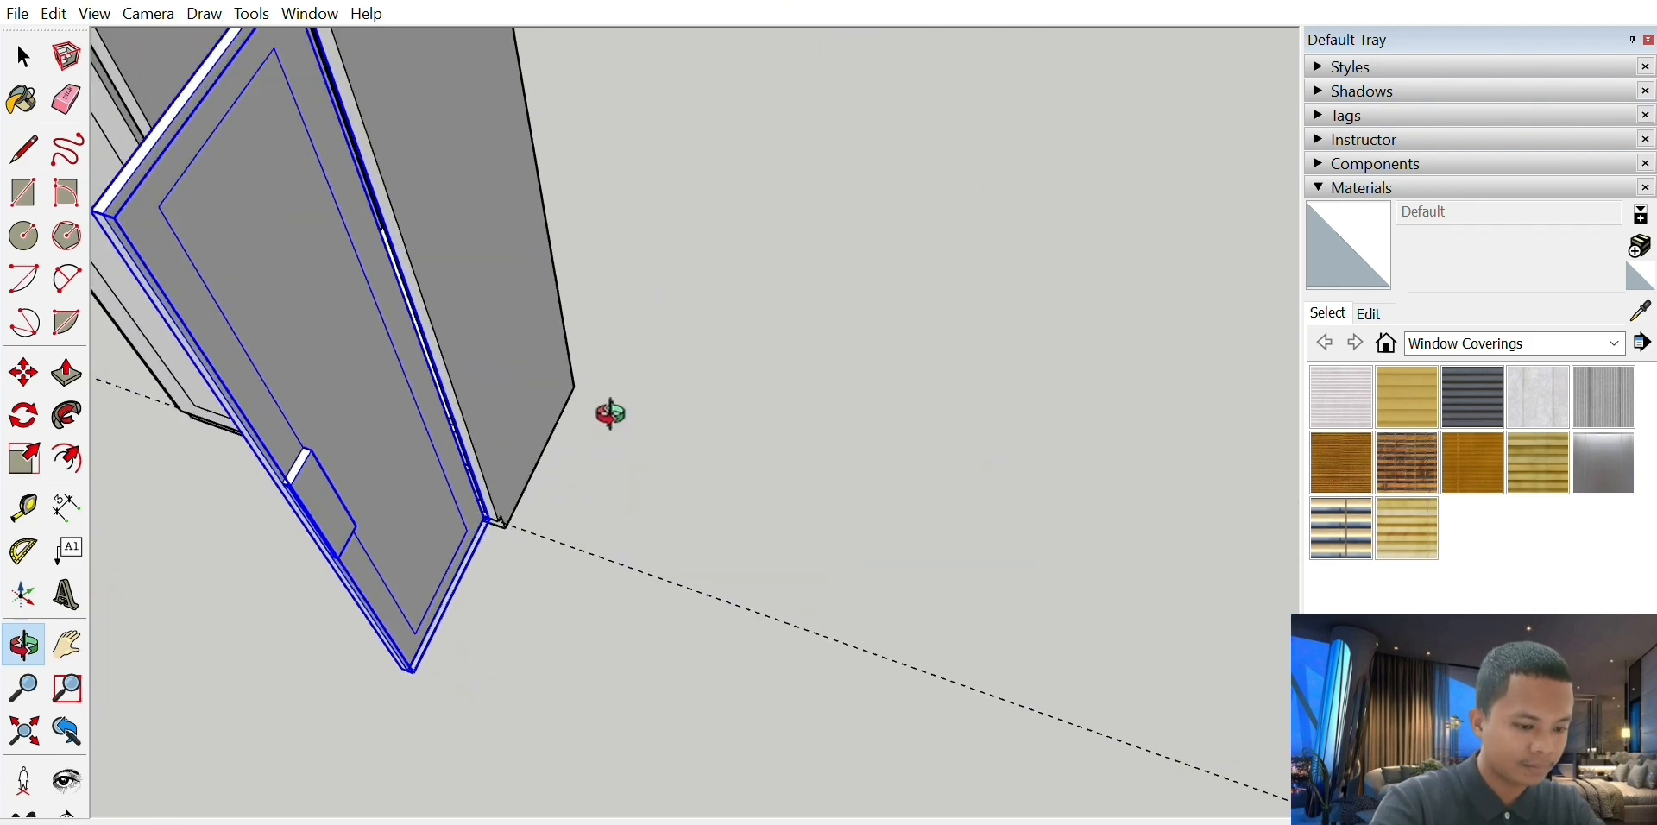
{"action": "left_click", "coordinate": [76, 641]}
{"action": "left_click_drag", "start_coordinate": [236, 431], "coordinate": [681, 723]}
{"action": "scroll", "coordinate": [737, 518], "scroll_direction": "up", "scroll_amount": 3}
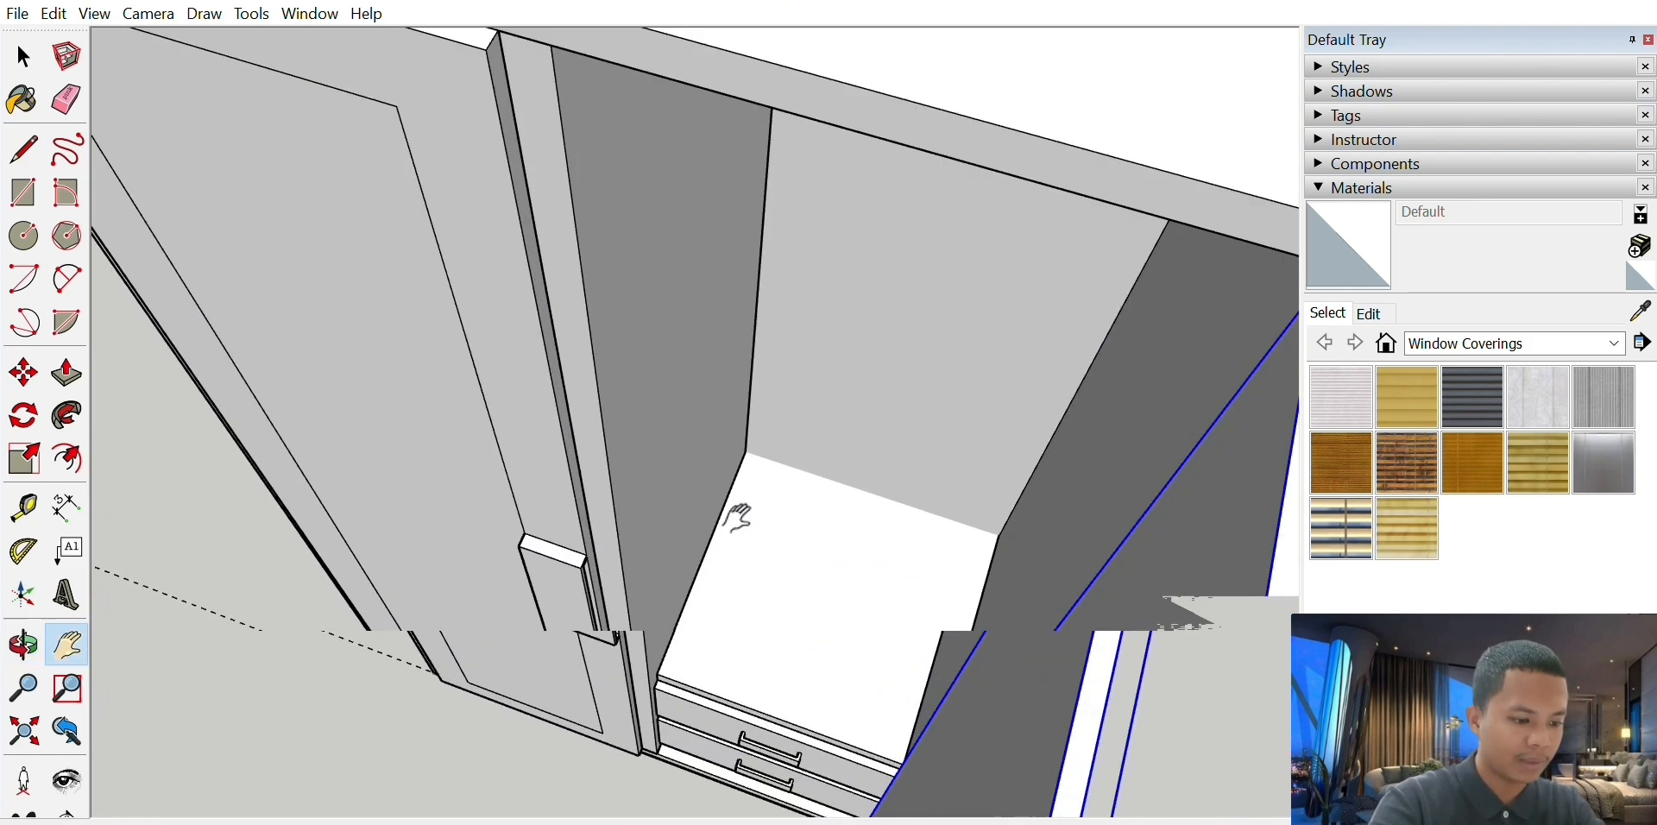
- Move the opened right door outward so its inner face lines up with the opening's edge, in front of the cabinet's side panel
{"action": "left_click_drag", "start_coordinate": [737, 518], "coordinate": [581, 510]}
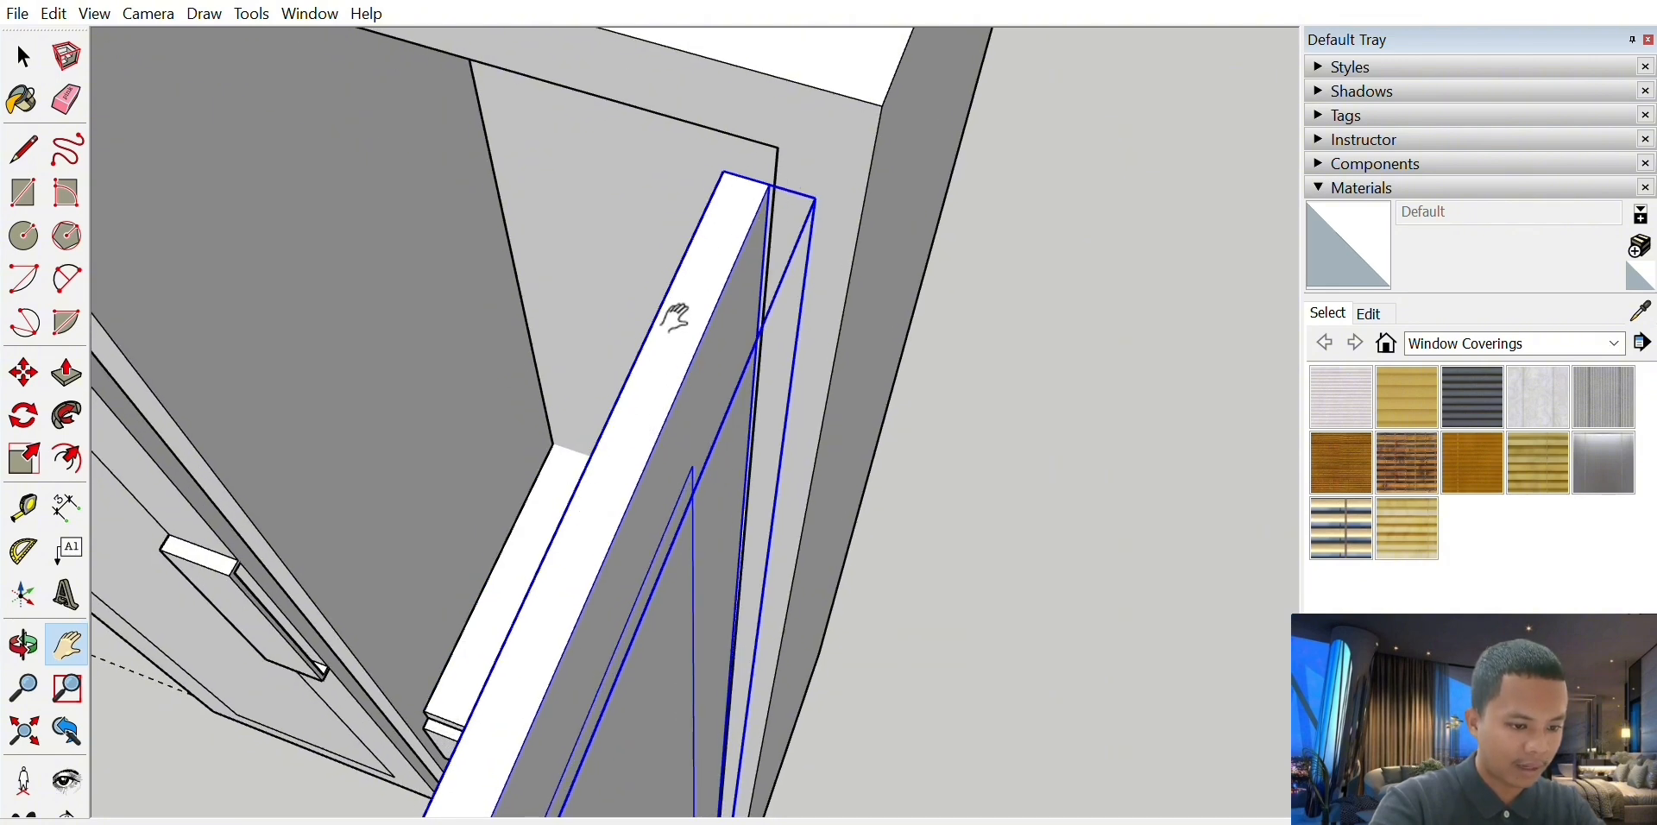
{"action": "left_click", "coordinate": [23, 645]}
{"action": "left_click_drag", "start_coordinate": [813, 586], "coordinate": [869, 621]}
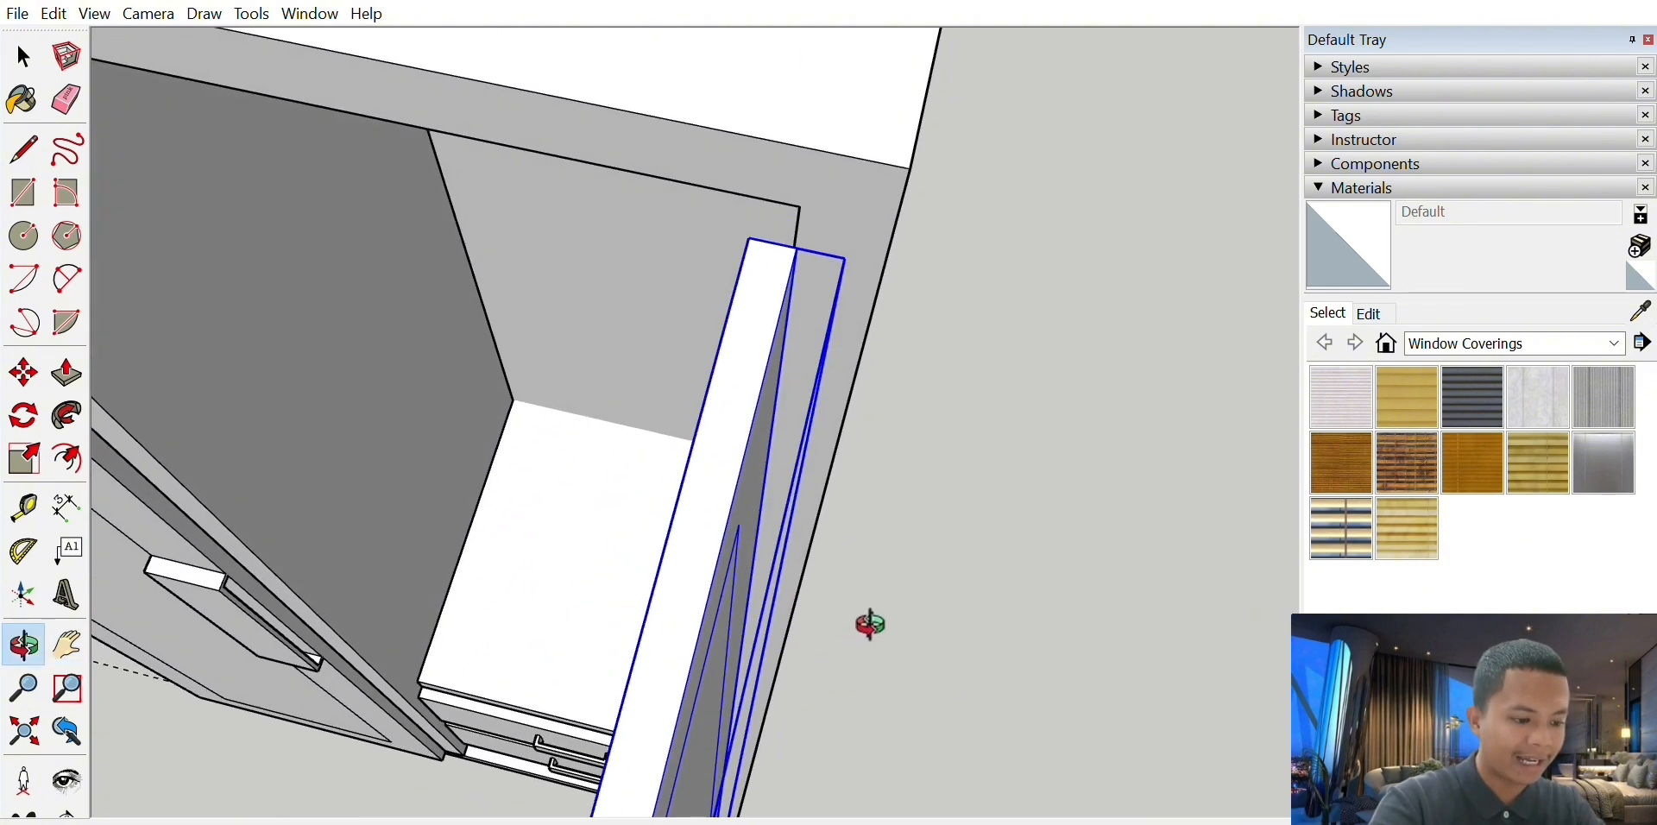
{"action": "left_click", "coordinate": [23, 354]}
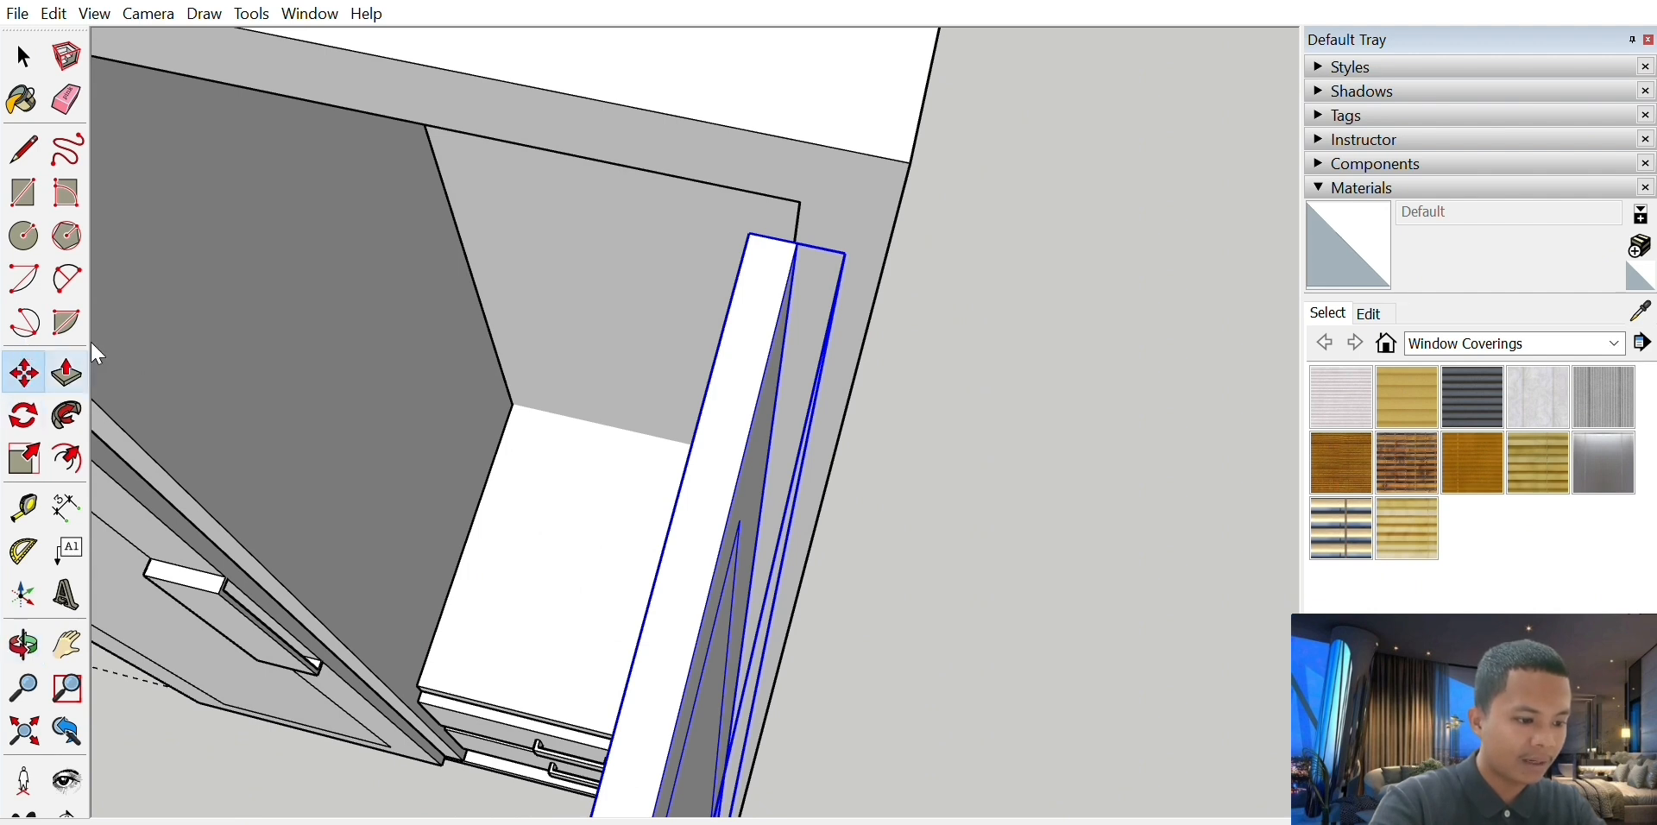
{"action": "left_click", "coordinate": [768, 346]}
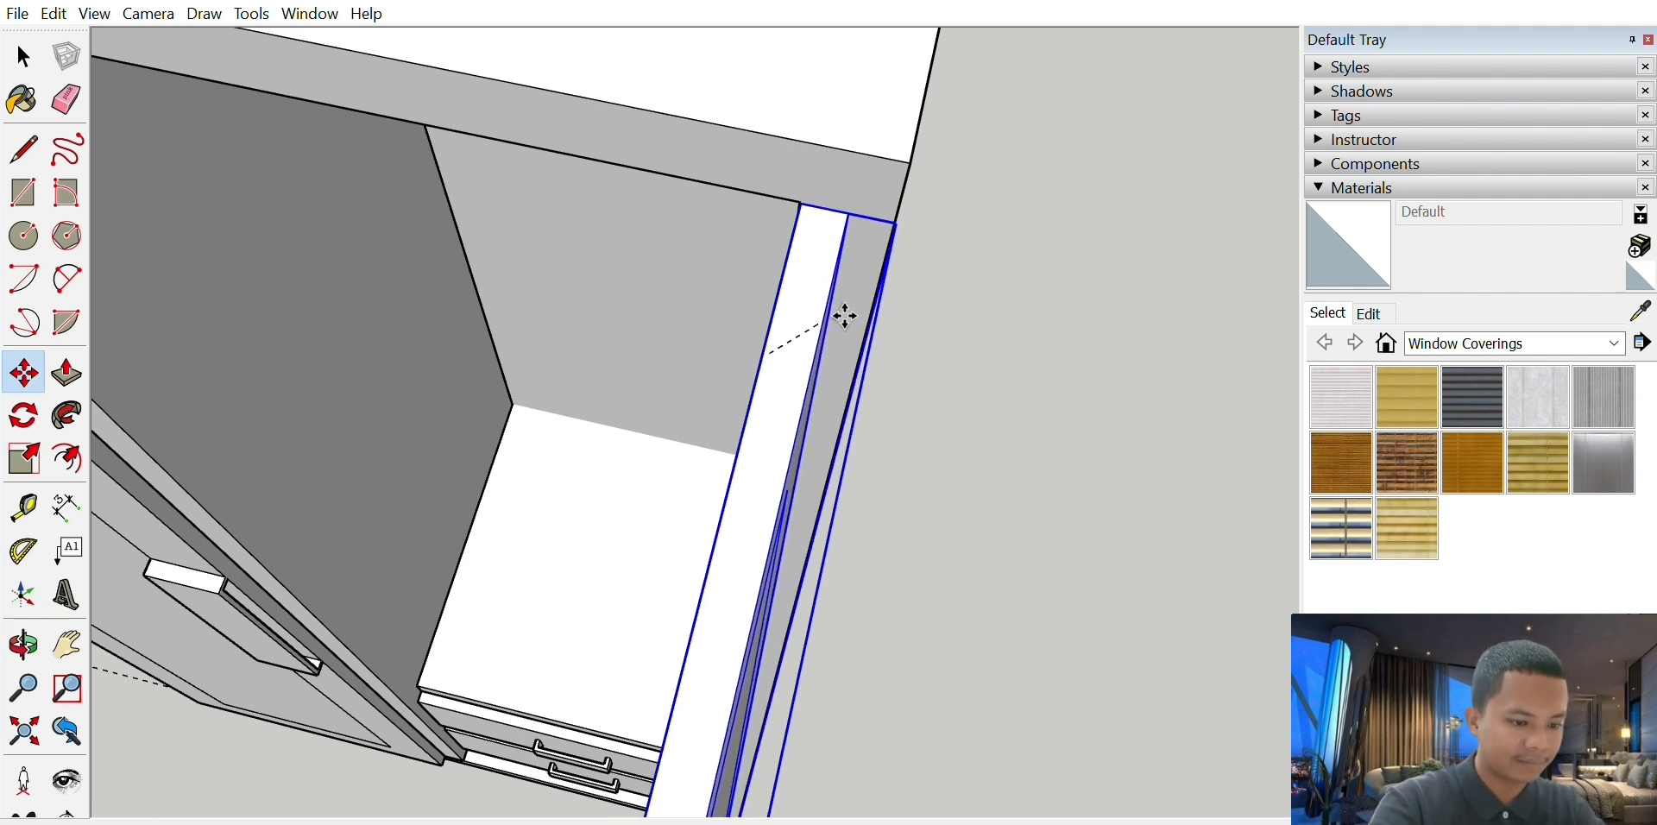
{"action": "left_click", "coordinate": [843, 315]}
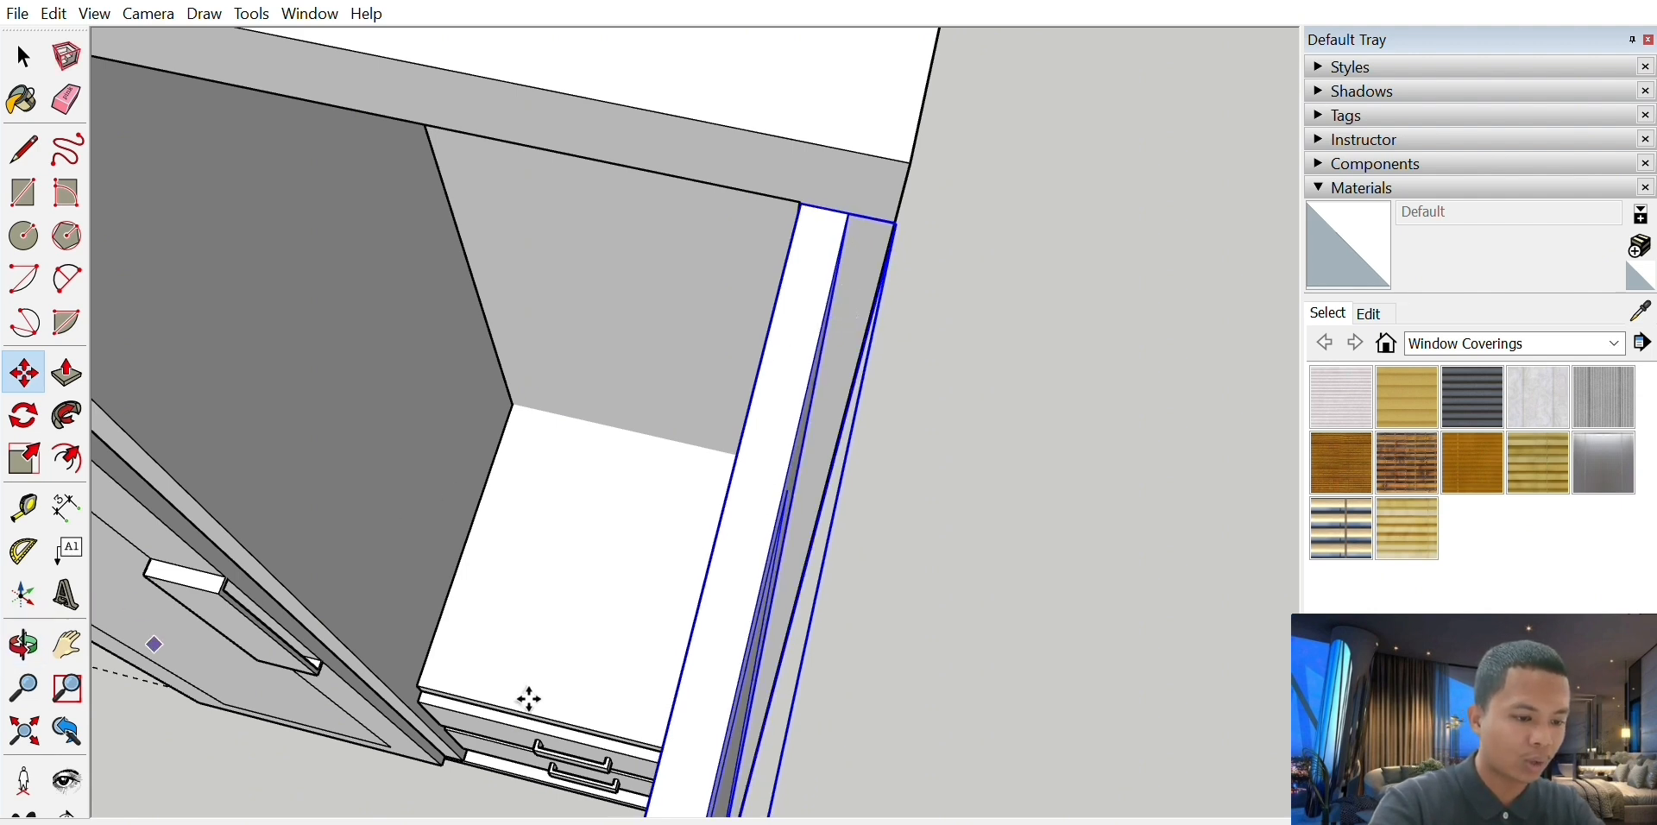
{"action": "left_click", "coordinate": [400, 680]}
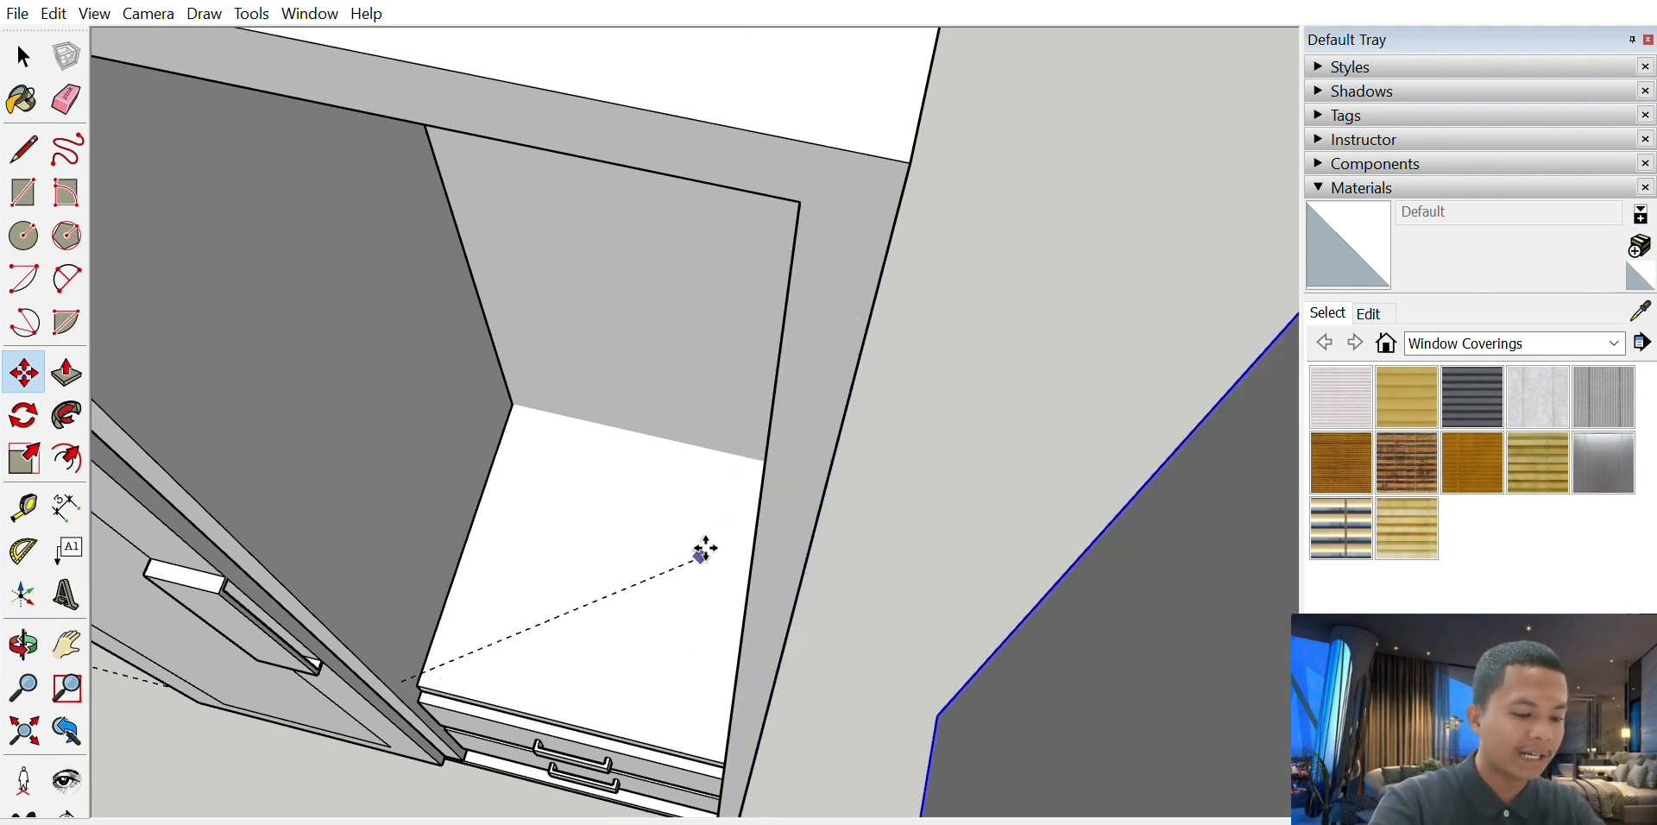
{"action": "left_click", "coordinate": [277, 633]}
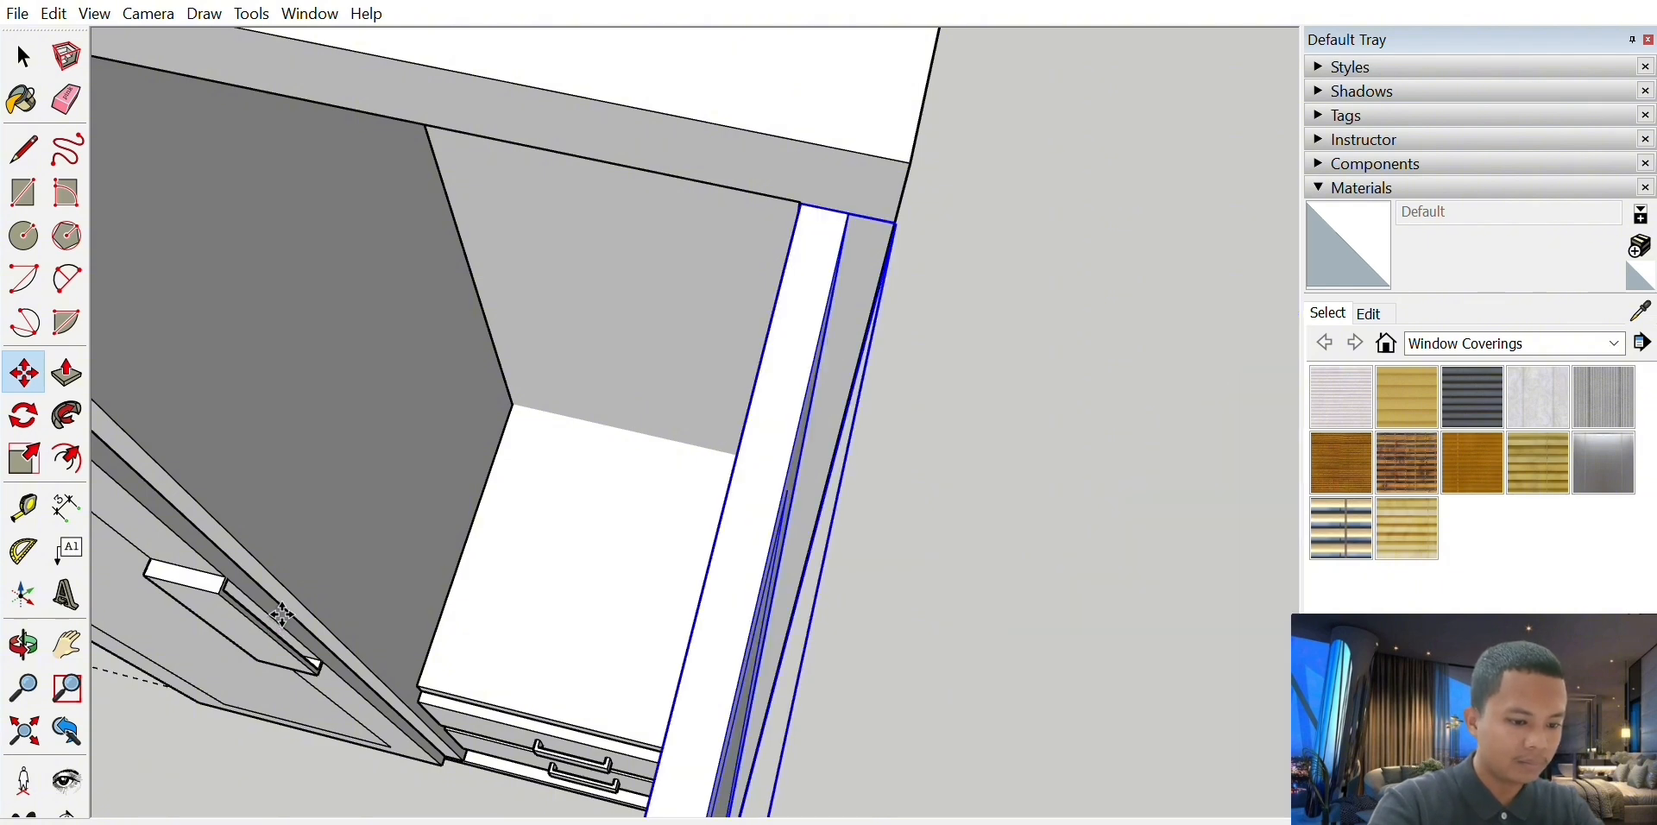
- Deselect the right door and paint the cabinet carcass with Wood Floor Light from the Wood collection
{"action": "left_click", "coordinate": [24, 645]}
{"action": "left_click_drag", "start_coordinate": [231, 707], "coordinate": [595, 414]}
{"action": "left_click", "coordinate": [67, 645]}
{"action": "scroll", "coordinate": [400, 426], "scroll_direction": "down", "scroll_amount": 6}
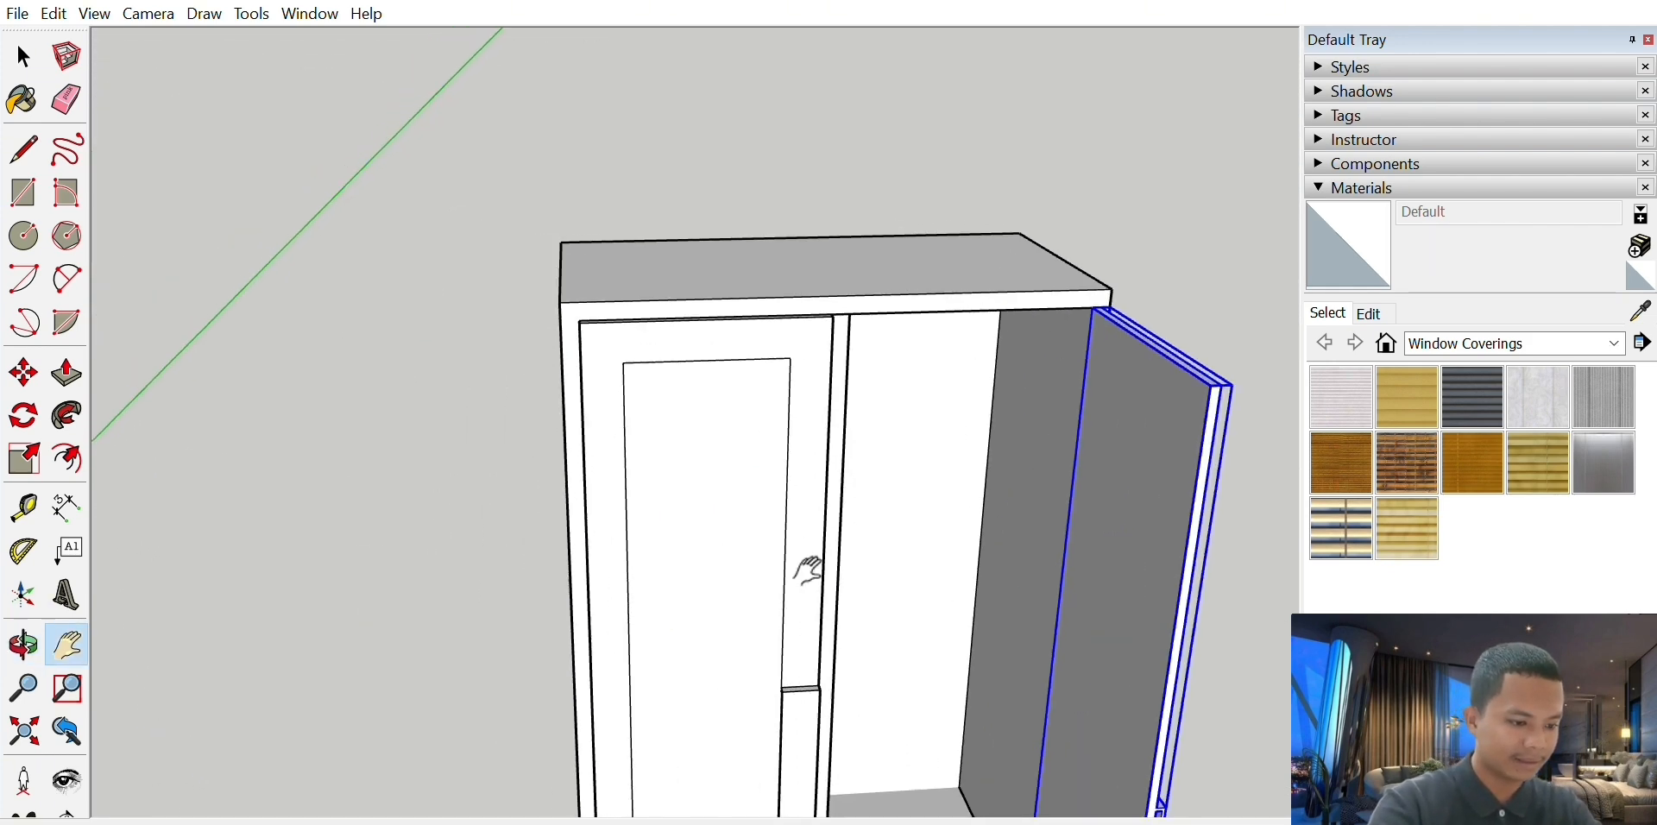
{"action": "left_click", "coordinate": [23, 56]}
{"action": "left_click", "coordinate": [505, 323]}
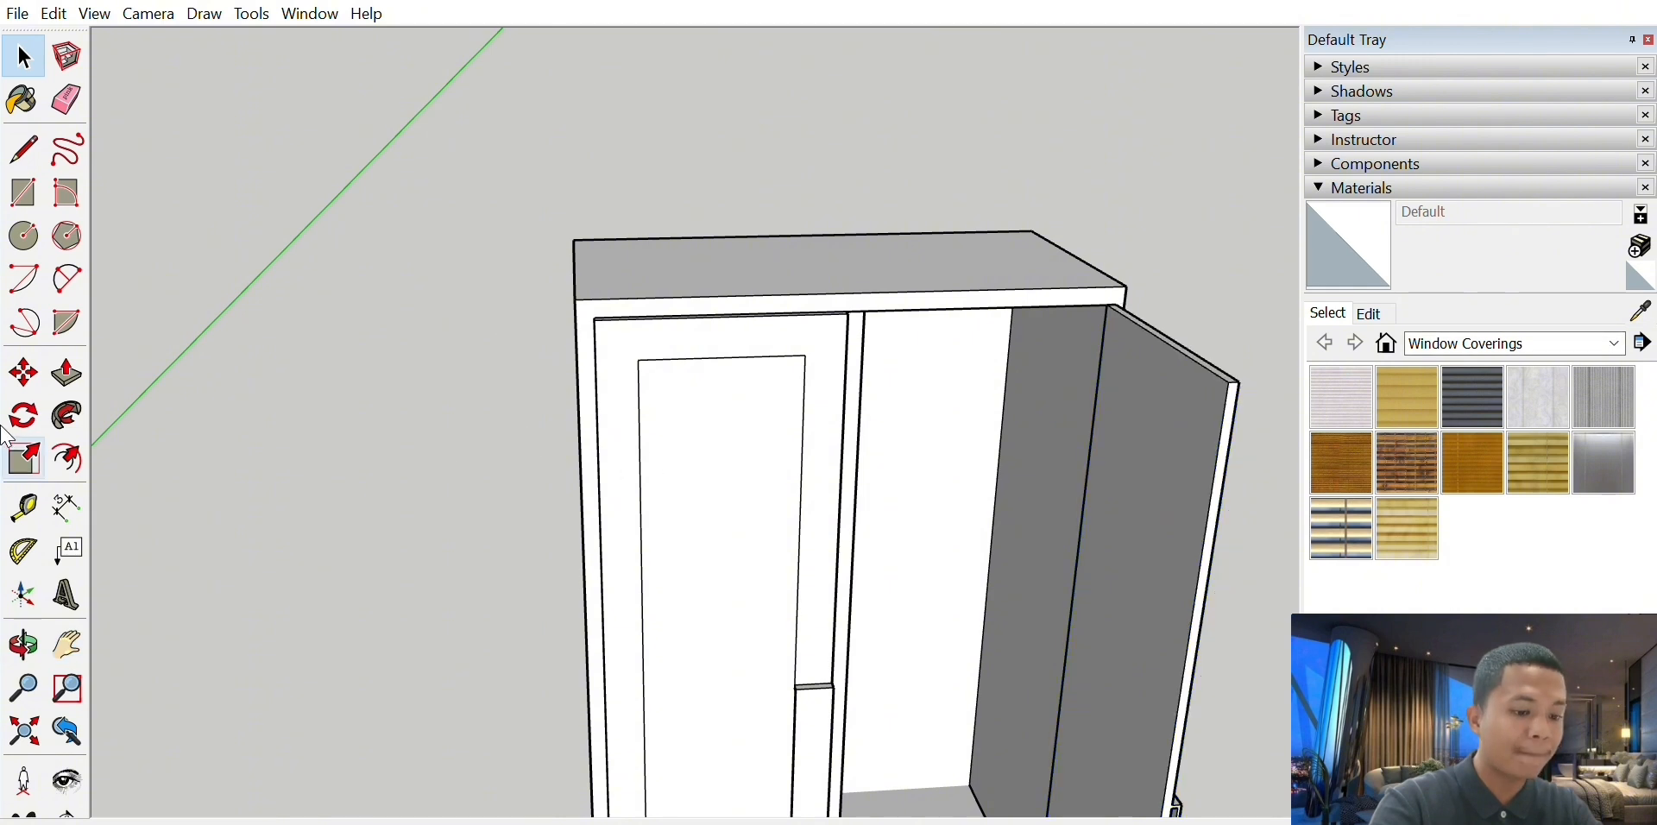
{"action": "left_click", "coordinate": [1368, 178]}
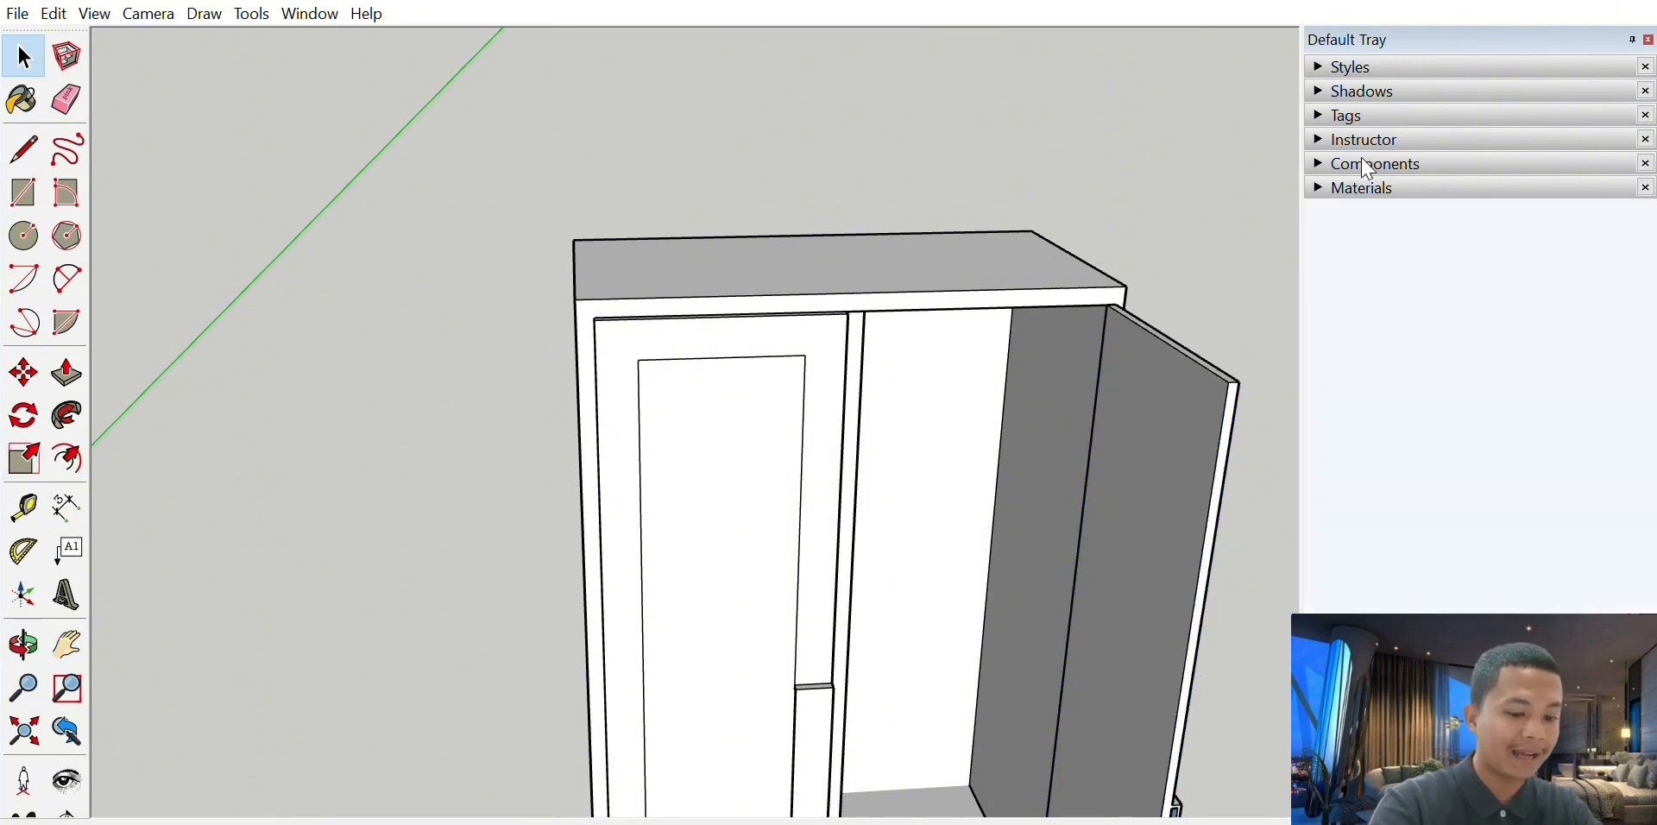
{"action": "left_click", "coordinate": [1360, 186]}
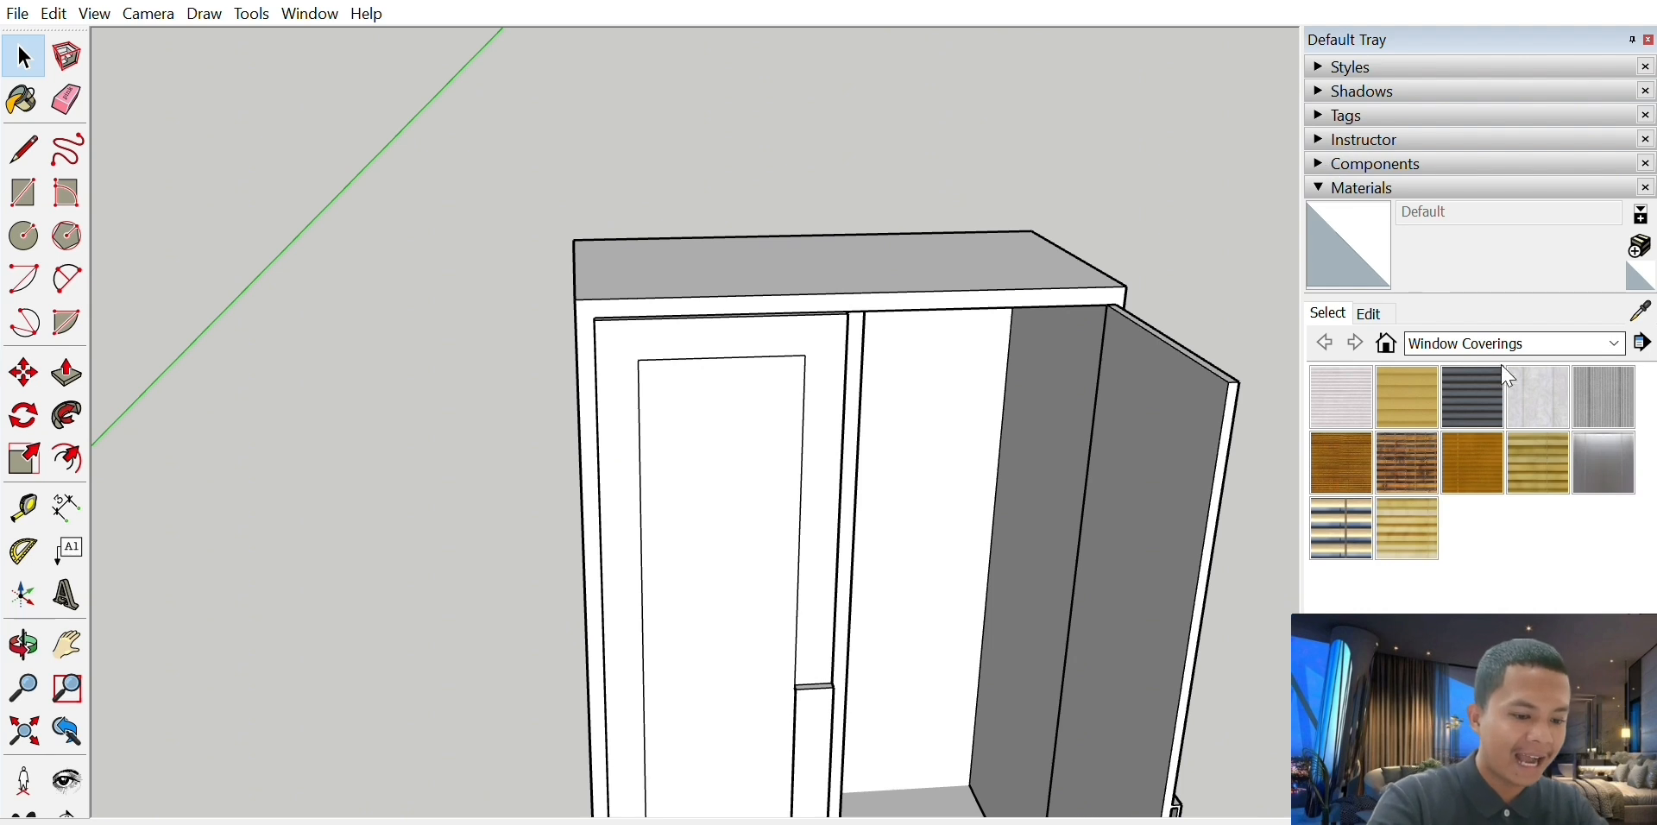
{"action": "left_click", "coordinate": [1568, 341]}
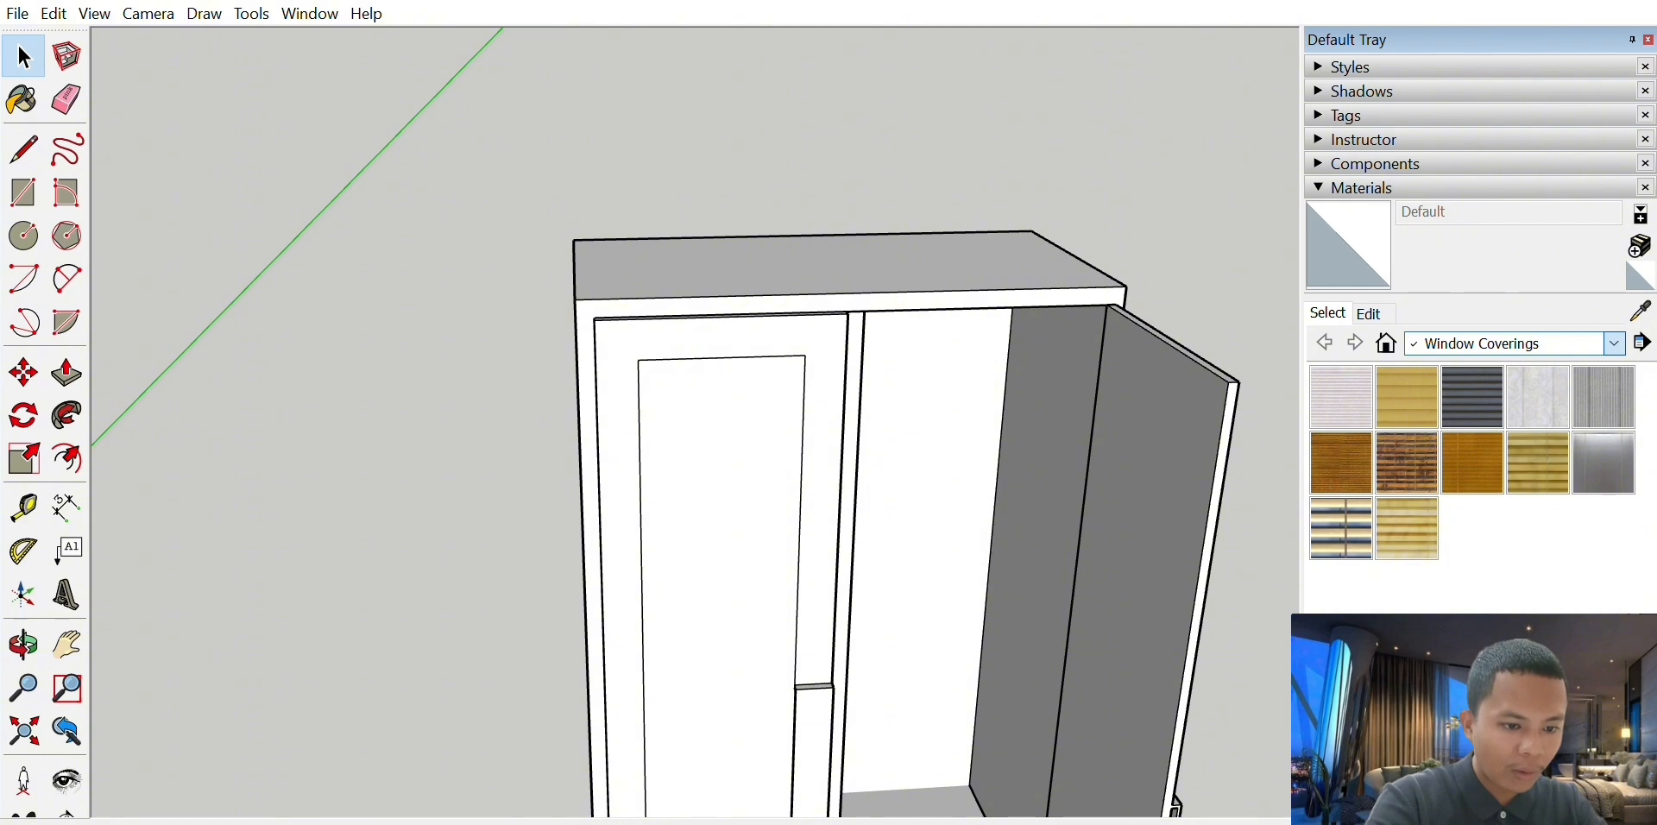
{"action": "left_click", "coordinate": [1441, 708]}
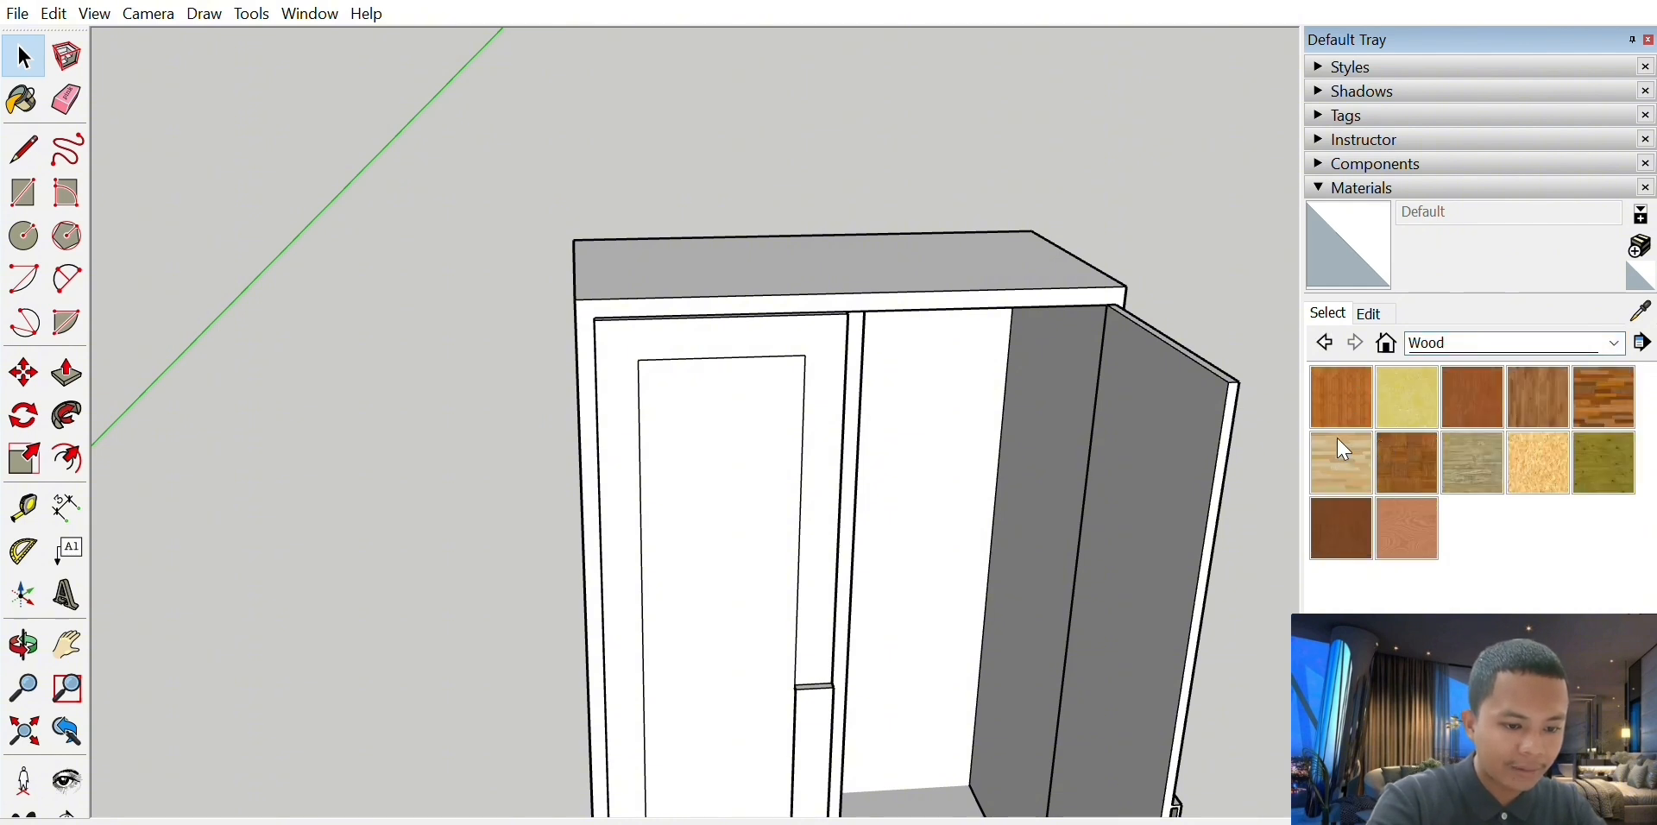
{"action": "left_click", "coordinate": [1345, 462]}
{"action": "left_click", "coordinate": [897, 281]}
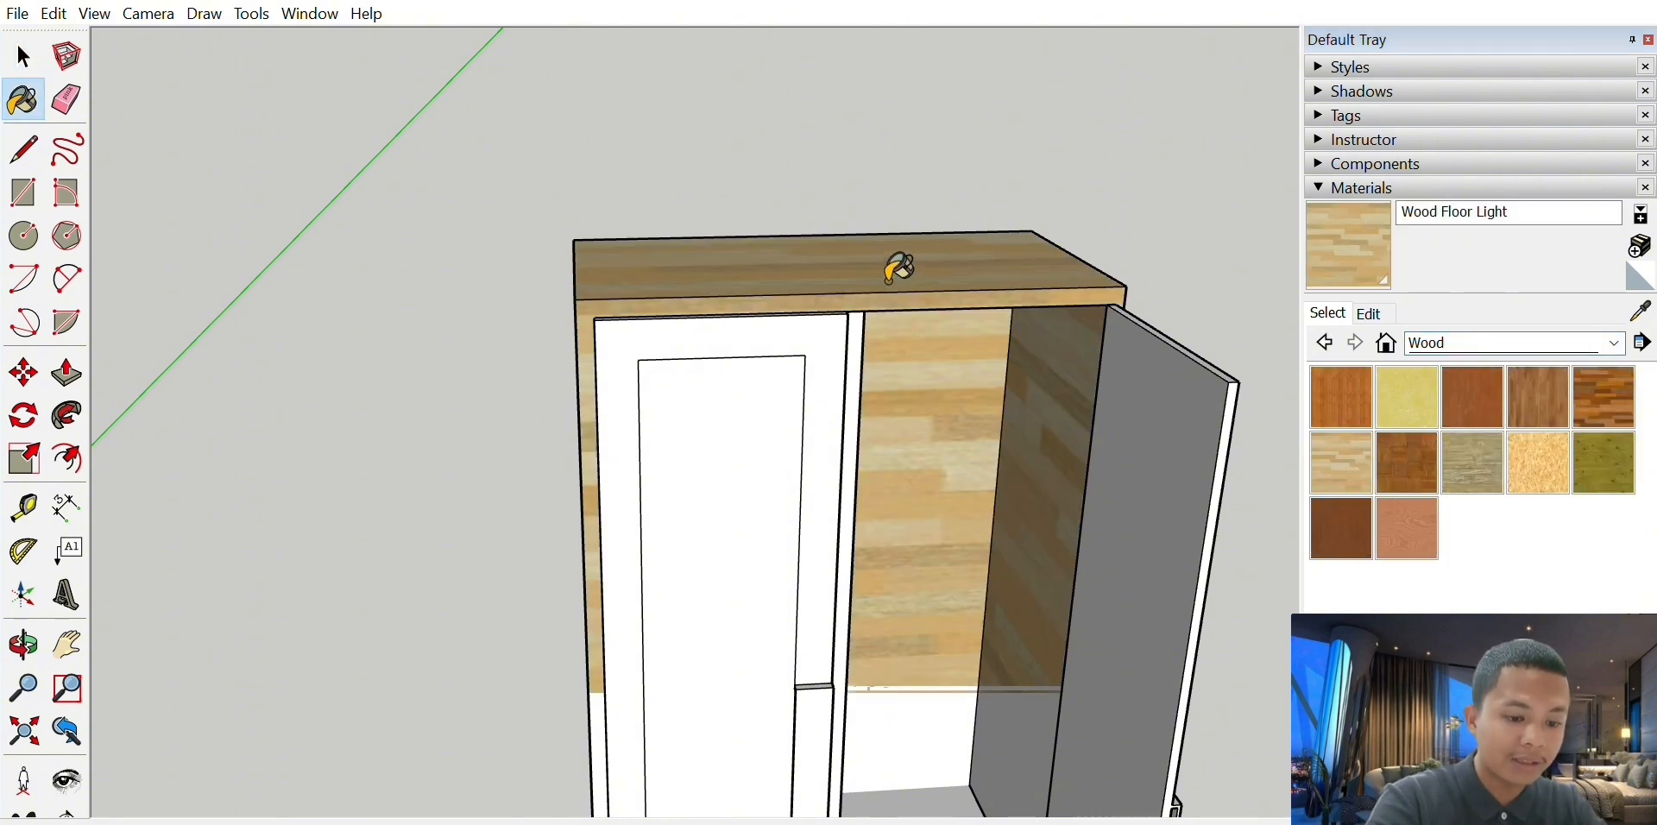
- Paint the vertical divider beside the left door with Wood Floor Light
{"action": "left_click", "coordinate": [16, 628]}
{"action": "left_click_drag", "start_coordinate": [585, 523], "coordinate": [584, 492]}
{"action": "scroll", "coordinate": [766, 503], "scroll_direction": "up", "scroll_amount": 3}
{"action": "left_click_drag", "start_coordinate": [789, 541], "coordinate": [694, 502]}
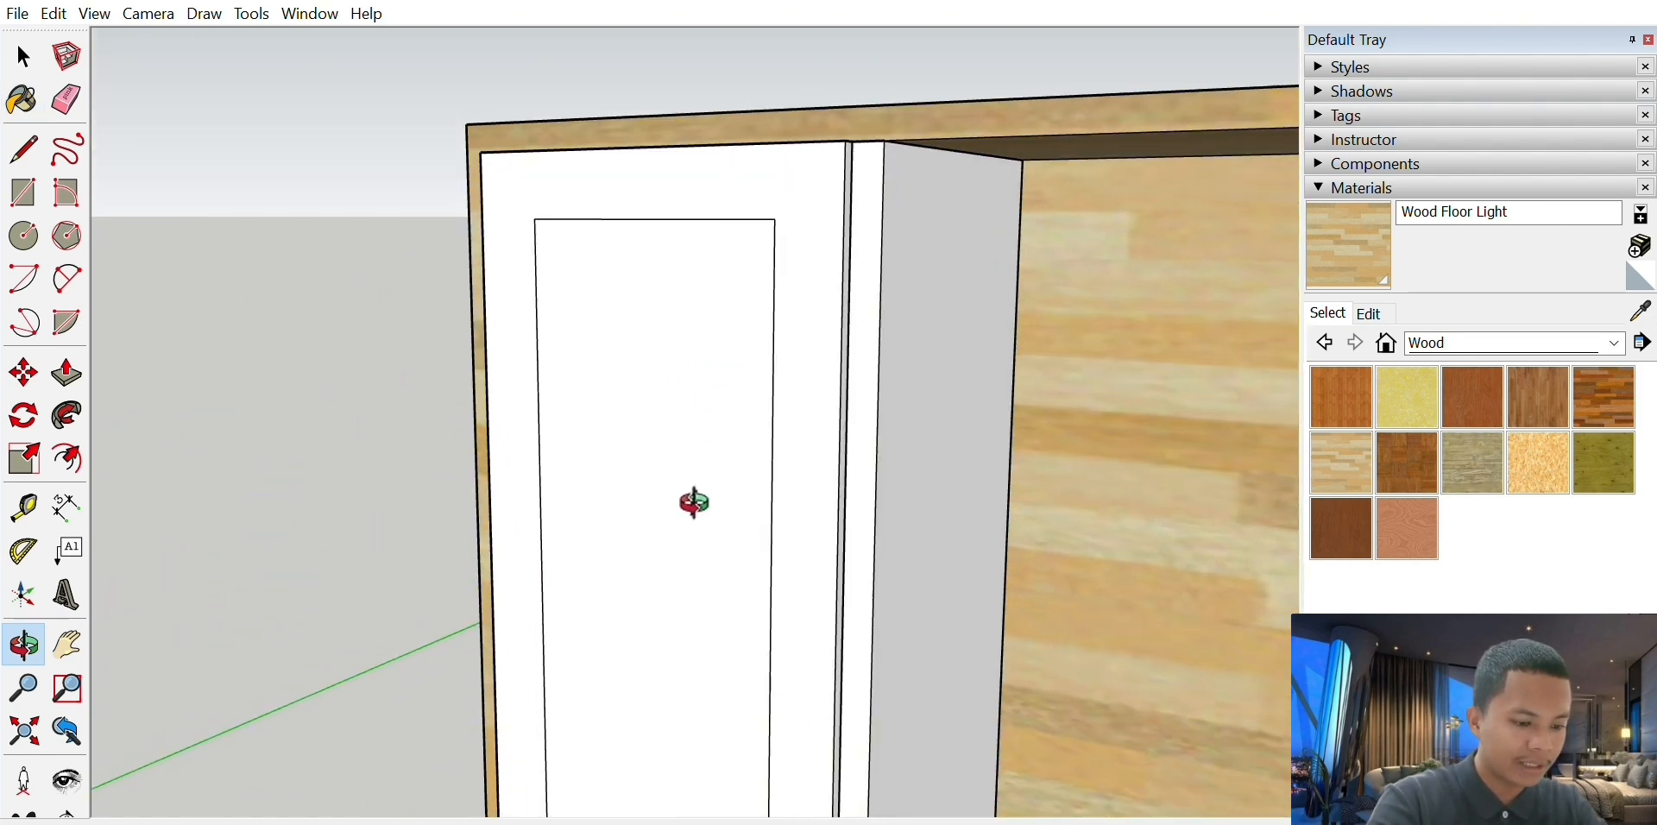
{"action": "left_click", "coordinate": [1359, 451]}
{"action": "left_click", "coordinate": [980, 396]}
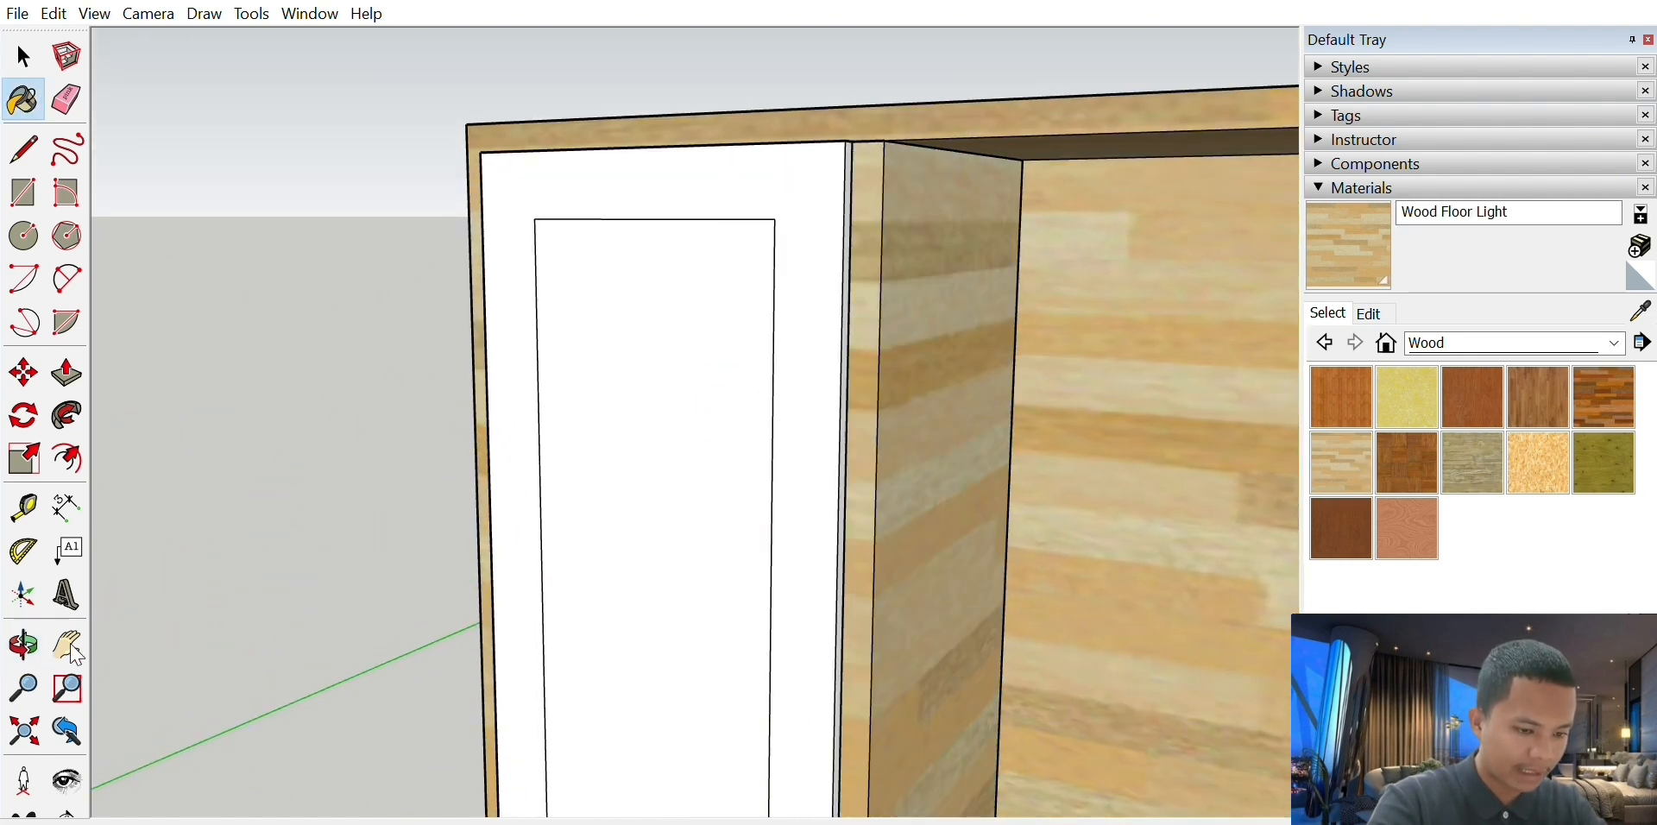
- Paint the drawer unit inside the right compartment, including its top and fronts, with Wood Floor Light
{"action": "left_click", "coordinate": [24, 645]}
{"action": "mouse_move", "coordinate": [483, 604]}
{"action": "left_mouse_down"}
{"action": "mouse_move", "coordinate": [598, 599]}
{"action": "mouse_move", "coordinate": [377, 721]}
{"action": "left_mouse_up"}
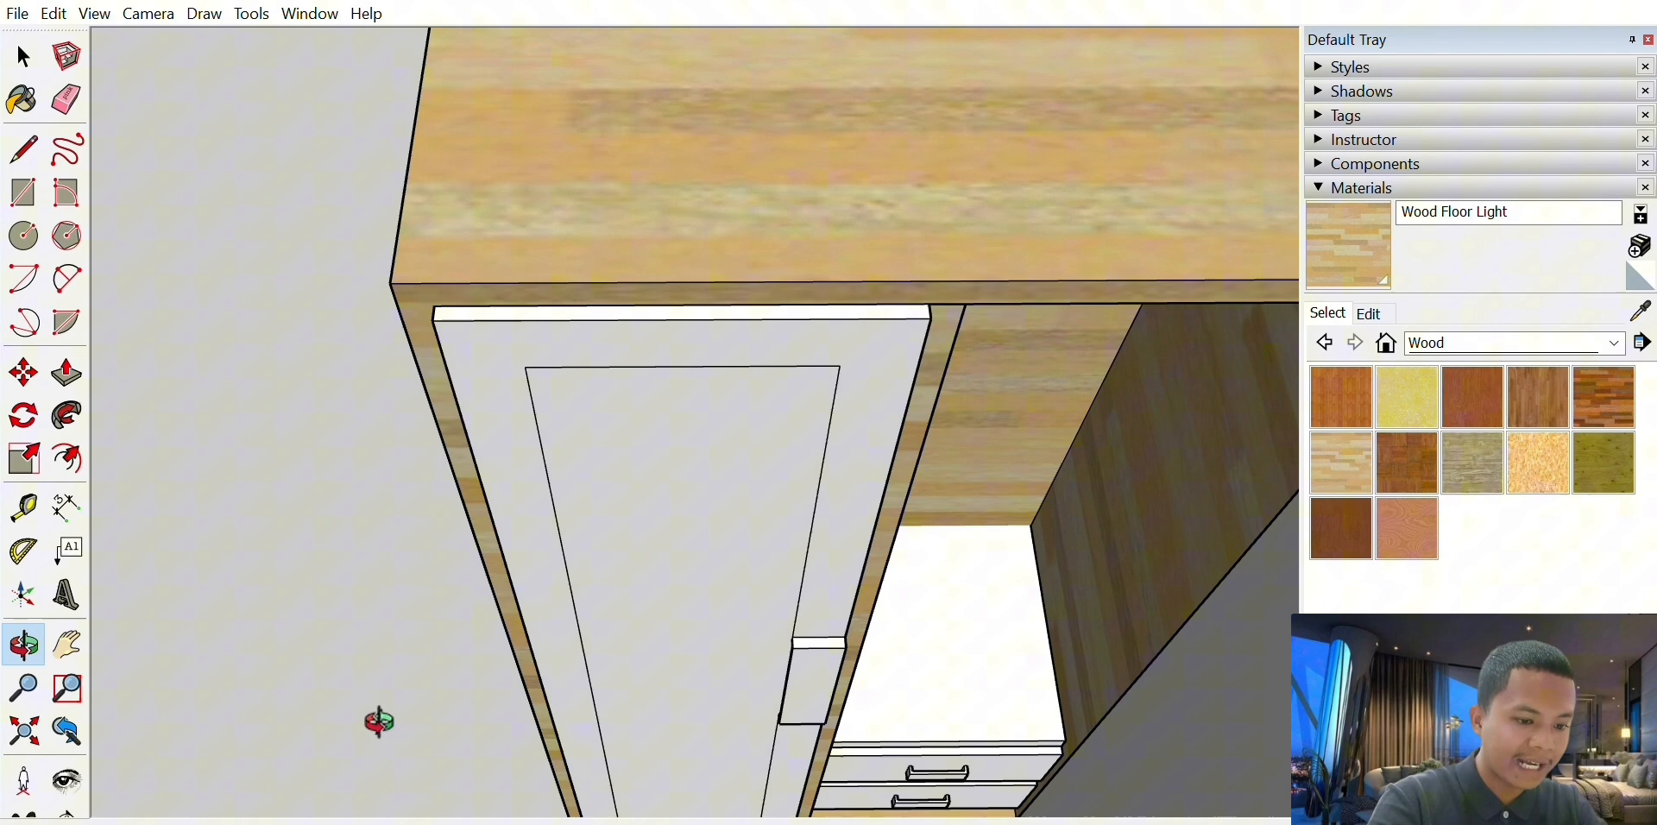
{"action": "left_click", "coordinate": [69, 650]}
{"action": "left_click_drag", "start_coordinate": [434, 665], "coordinate": [293, 462]}
{"action": "scroll", "coordinate": [862, 484], "scroll_direction": "up", "scroll_amount": 4}
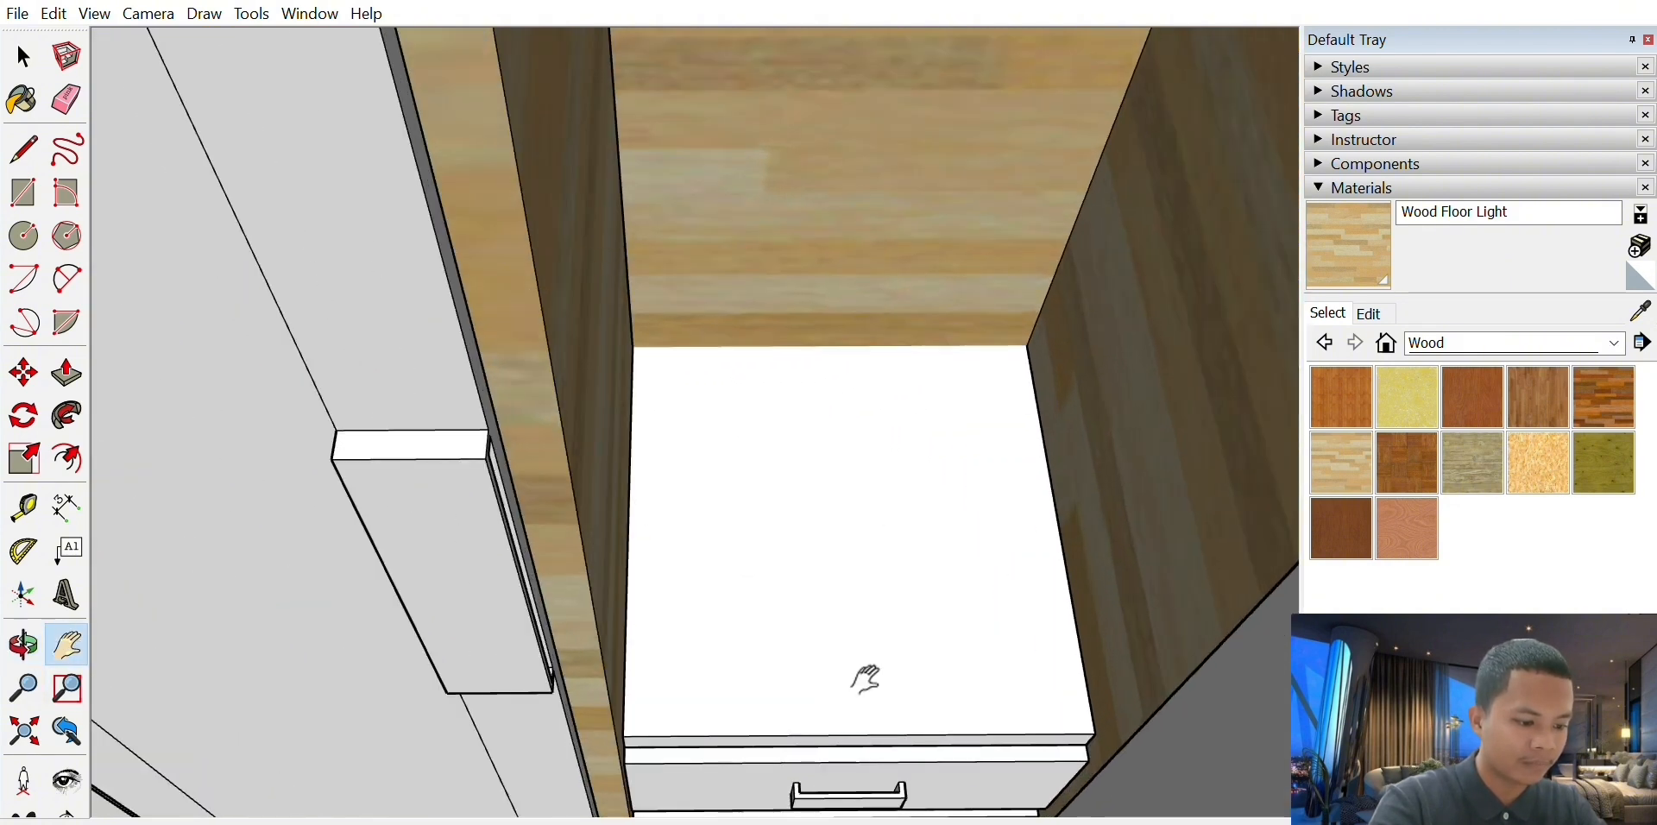
{"action": "left_click_drag", "start_coordinate": [865, 679], "coordinate": [847, 476]}
{"action": "left_click", "coordinate": [1324, 441]}
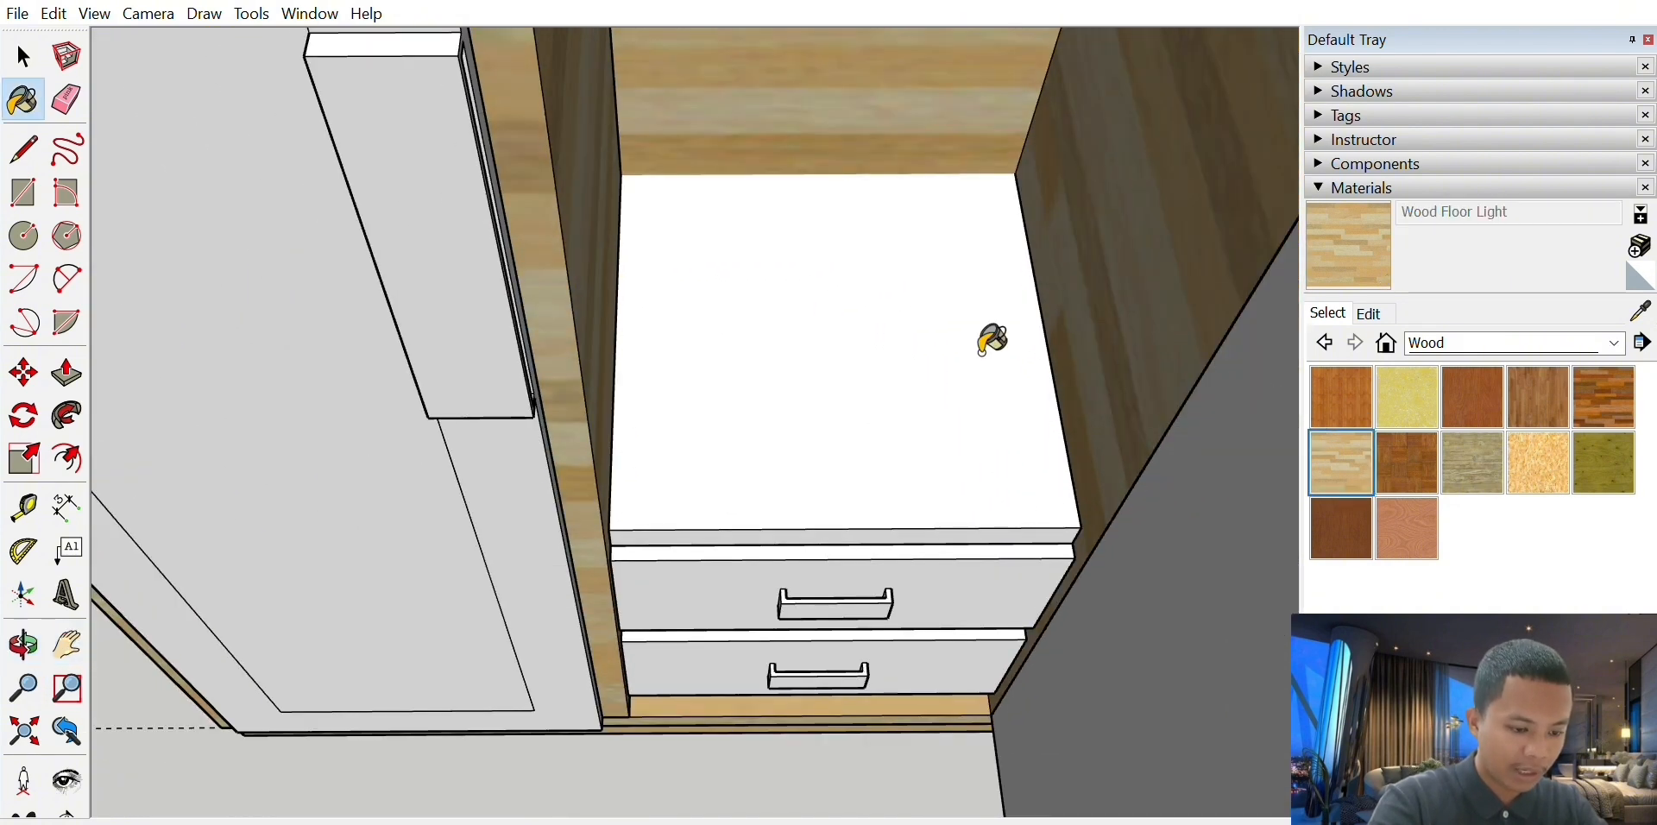
{"action": "left_click", "coordinate": [890, 324]}
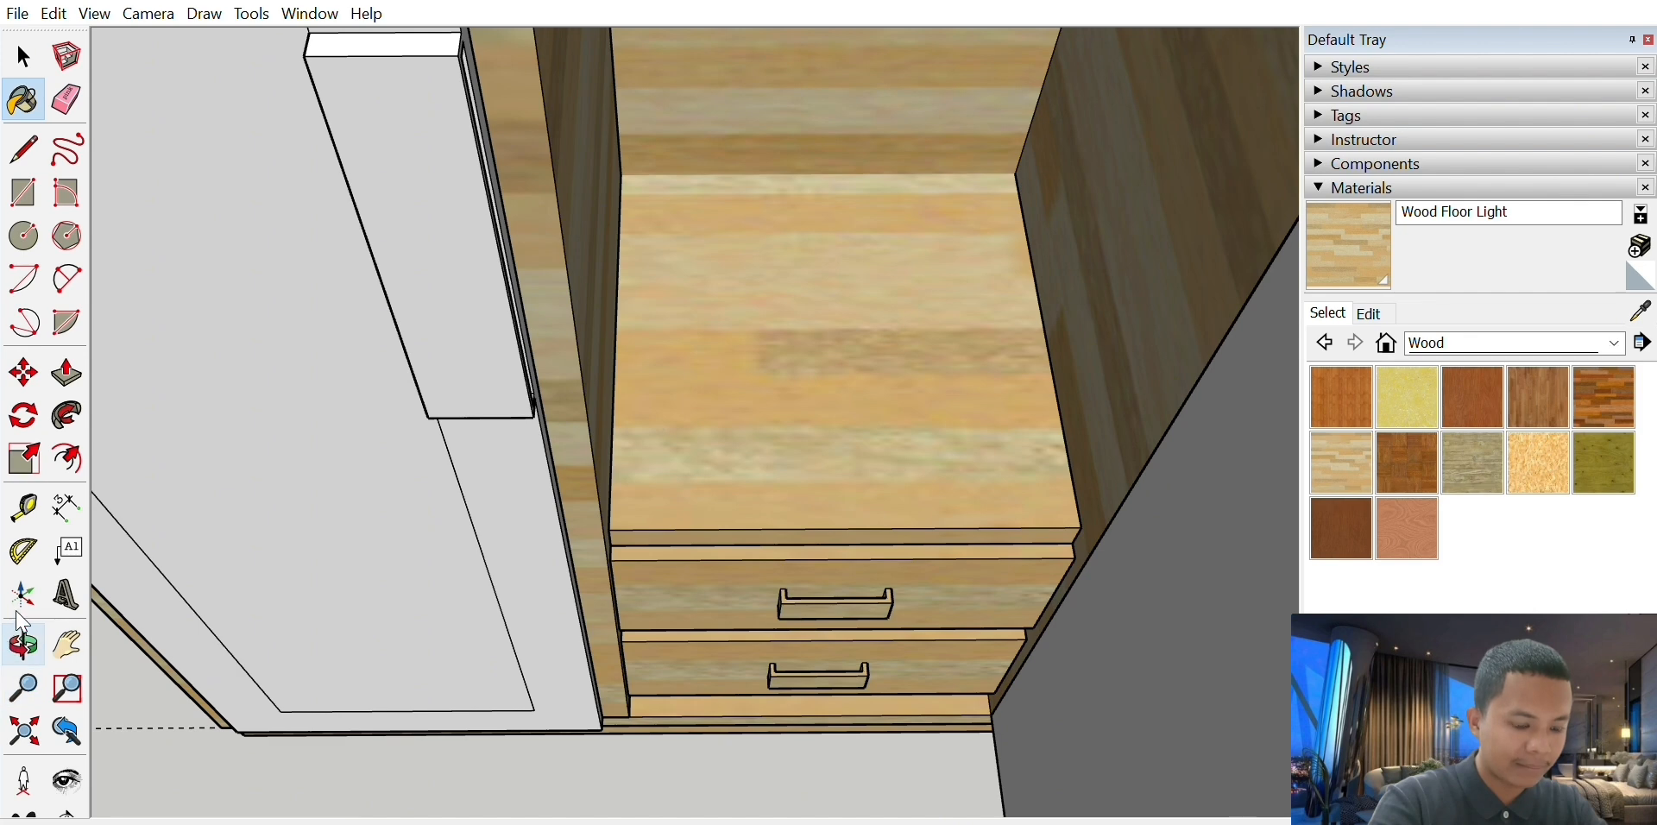
- Open the drawer unit group for editing and select the upper drawer front with its handle
{"action": "left_click", "coordinate": [23, 642]}
{"action": "left_click_drag", "start_coordinate": [629, 732], "coordinate": [649, 561]}
{"action": "left_click_drag", "start_coordinate": [781, 654], "coordinate": [777, 592]}
{"action": "scroll", "coordinate": [954, 562], "scroll_direction": "up", "scroll_amount": 3}
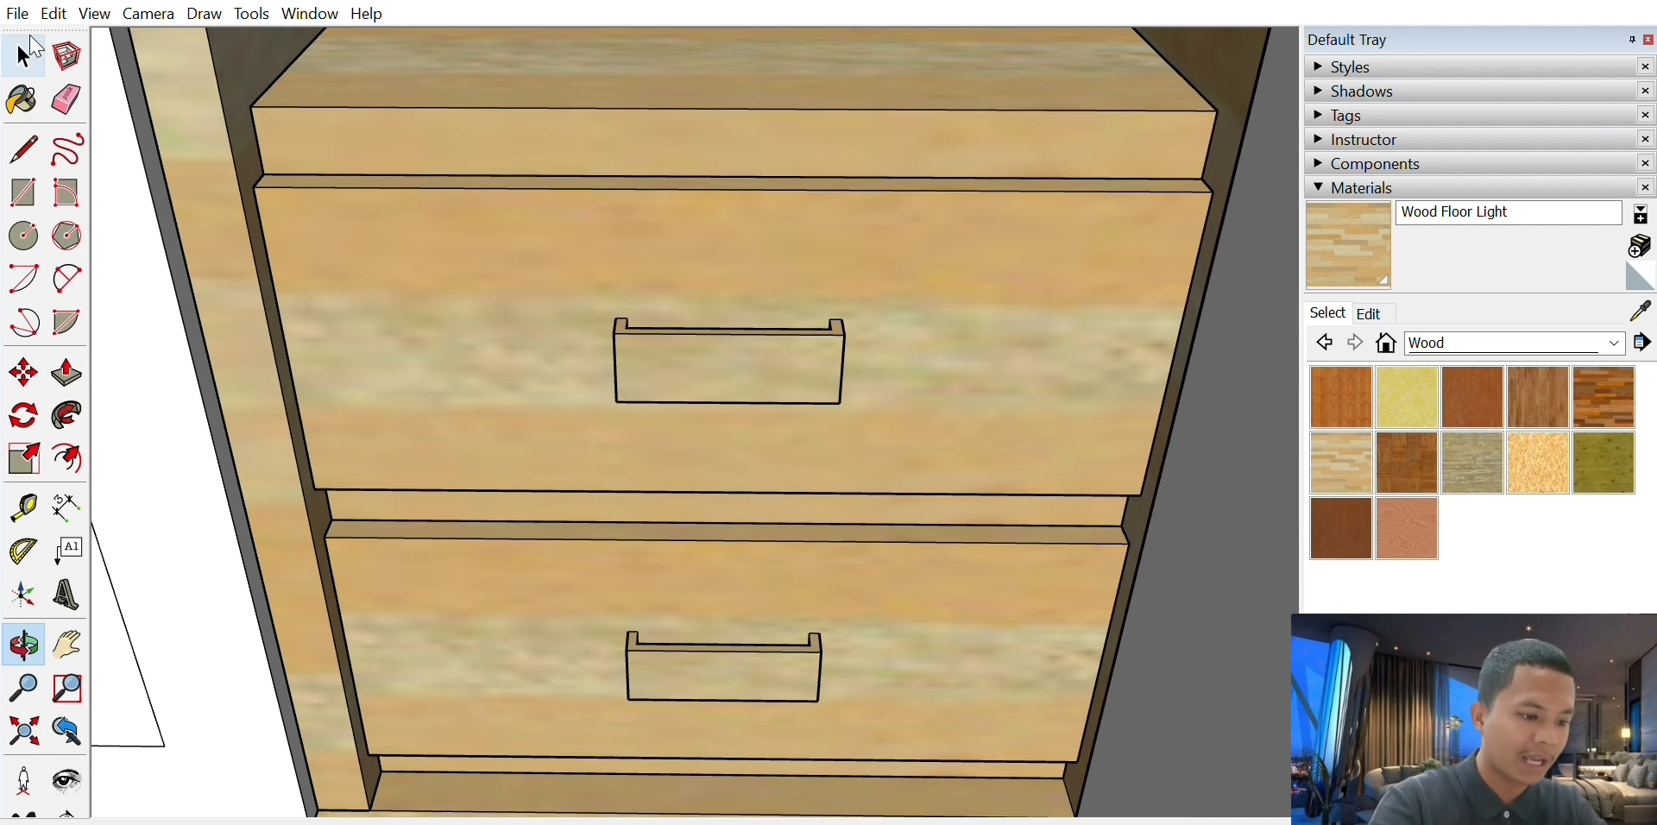
{"action": "left_click", "coordinate": [29, 43]}
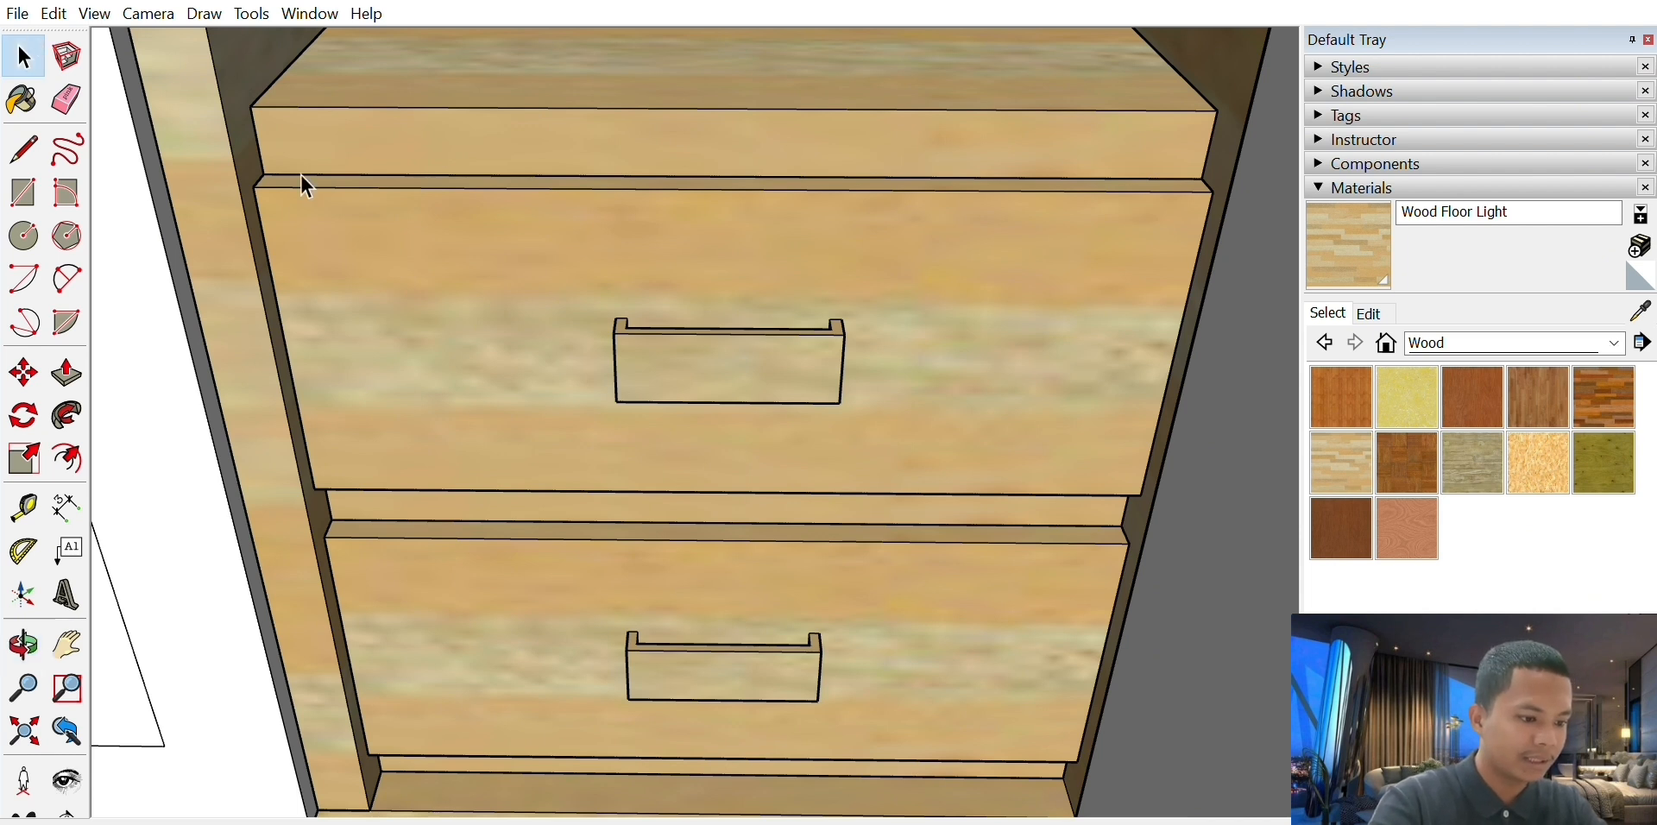
{"action": "double_click", "coordinate": [510, 307]}
{"action": "left_click", "coordinate": [604, 322]}
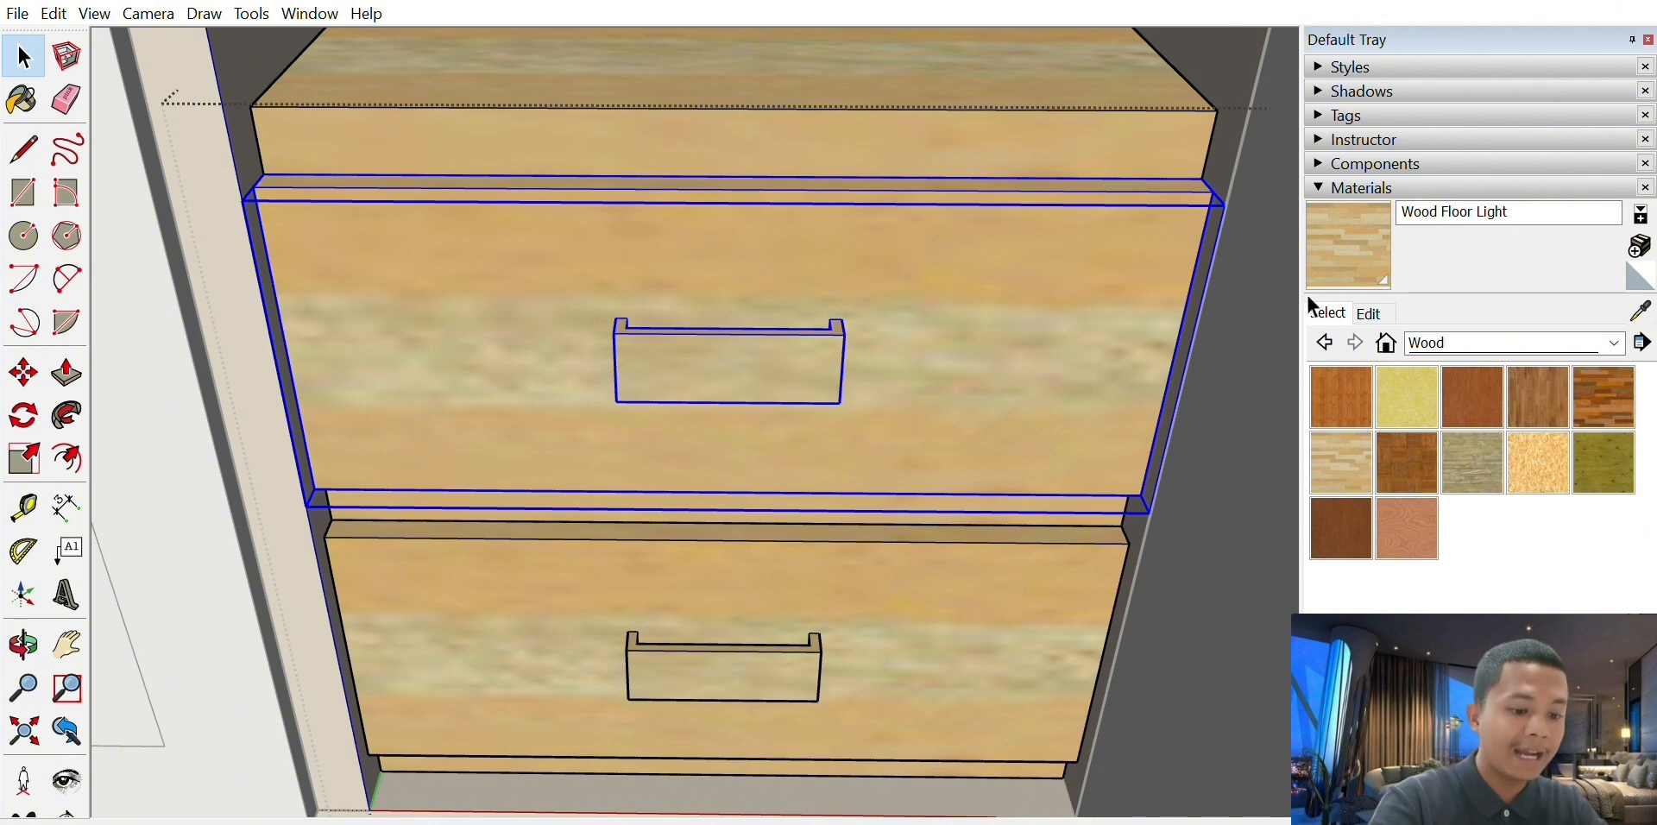
- Paint the upper and lower drawer fronts with Blinds Cellular White from the Window Coverings collection
{"action": "left_click", "coordinate": [1464, 340]}
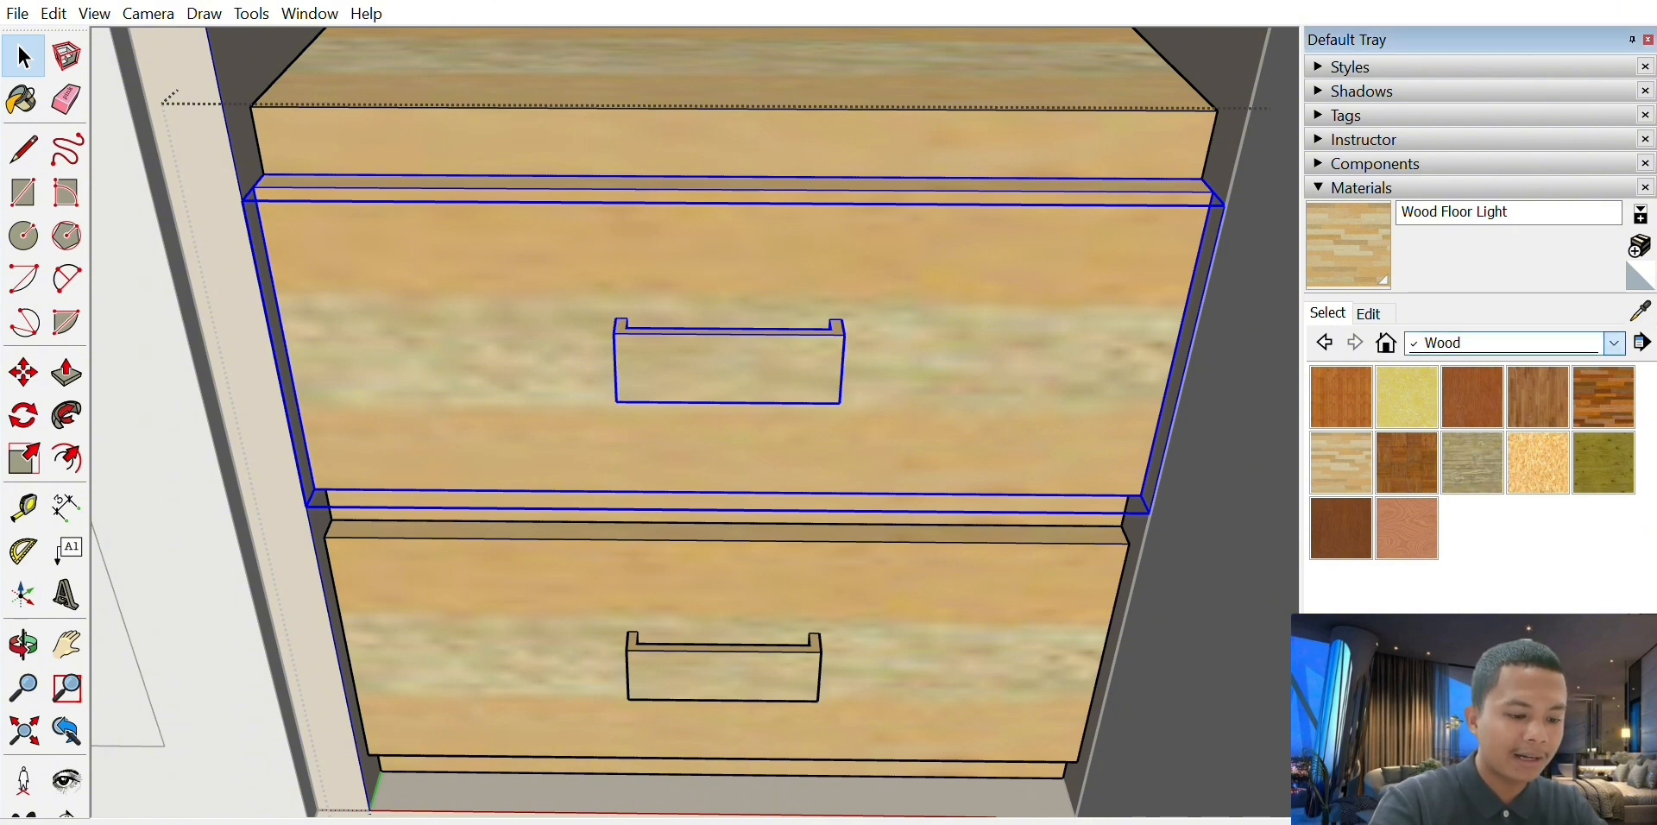
{"action": "left_click", "coordinate": [1492, 562]}
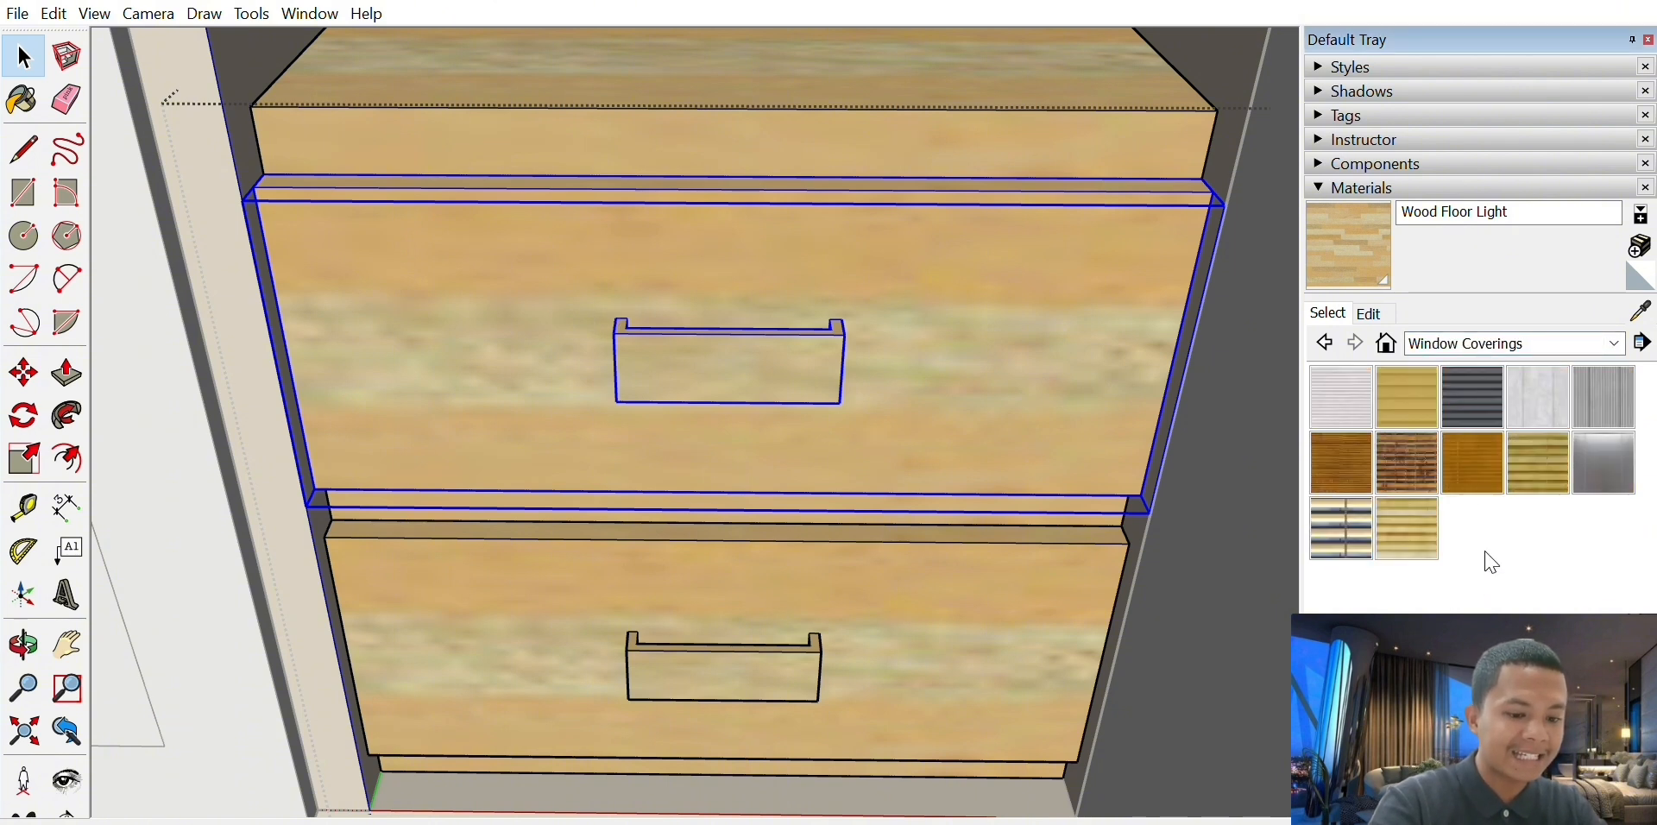
{"action": "left_click", "coordinate": [1348, 389]}
{"action": "left_click", "coordinate": [599, 332]}
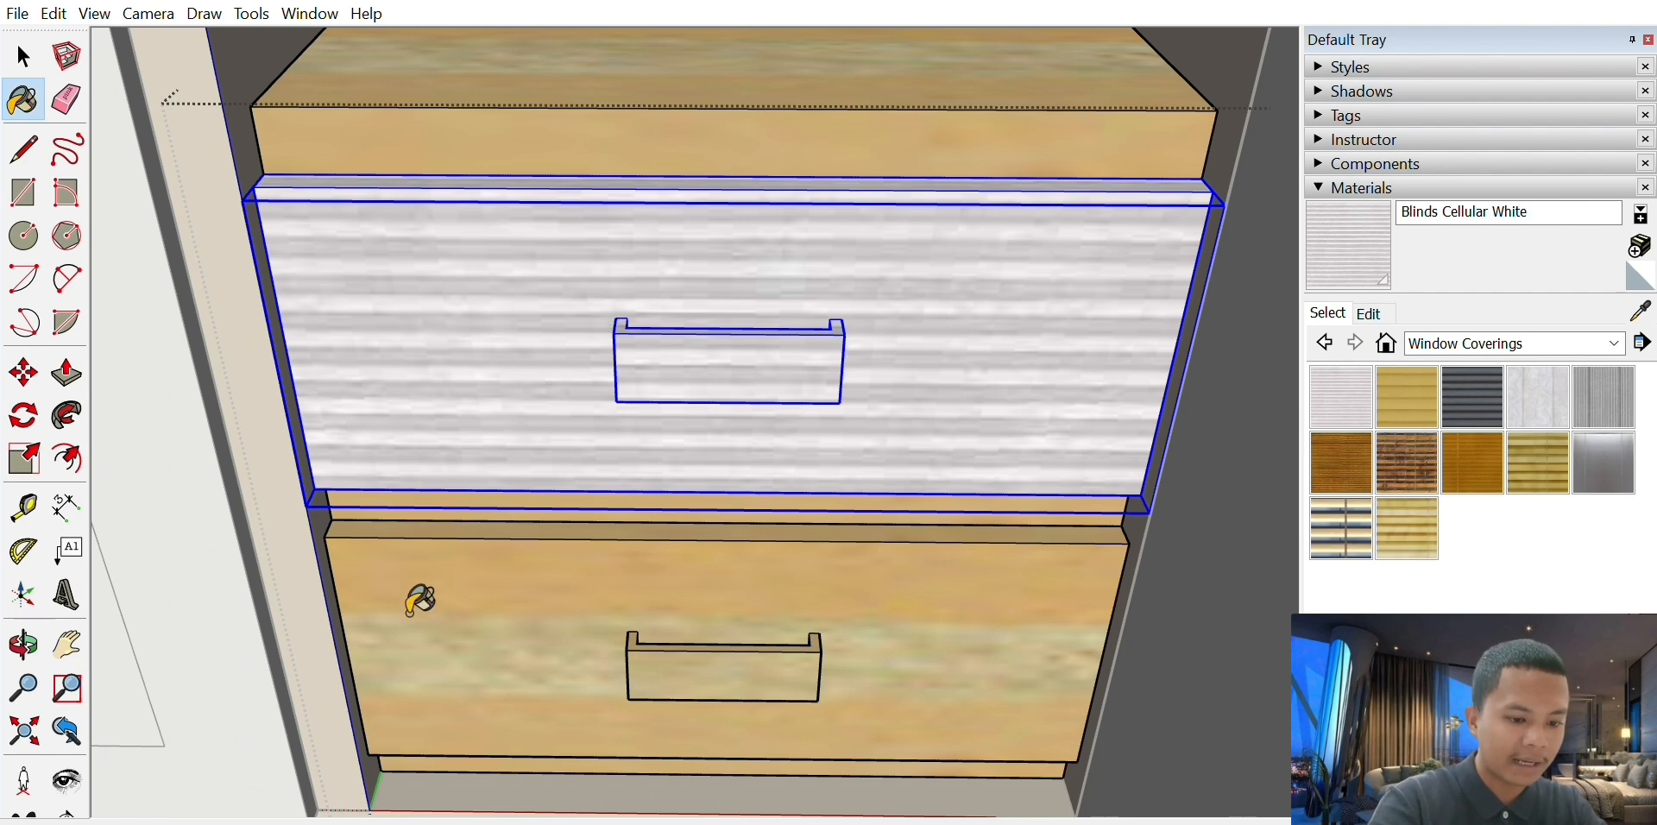
{"action": "left_click", "coordinate": [499, 626]}
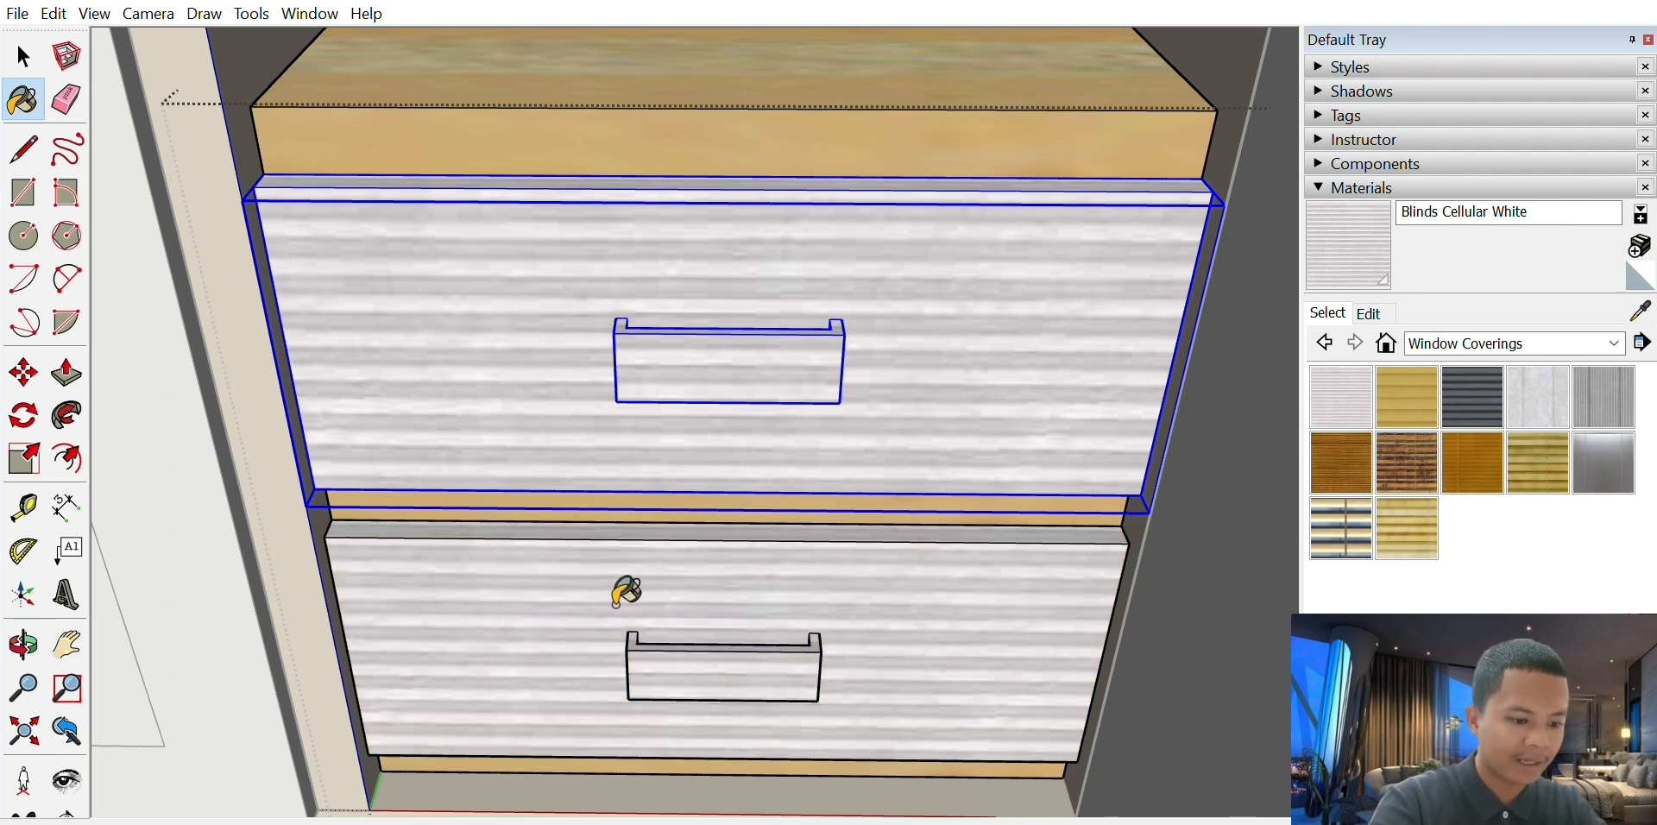
- Finish editing the drawer unit group and return to the whole cabinet
{"action": "scroll", "coordinate": [618, 529], "scroll_direction": "down", "scroll_amount": 3}
{"action": "scroll", "coordinate": [619, 529], "scroll_direction": "down", "scroll_amount": 5}
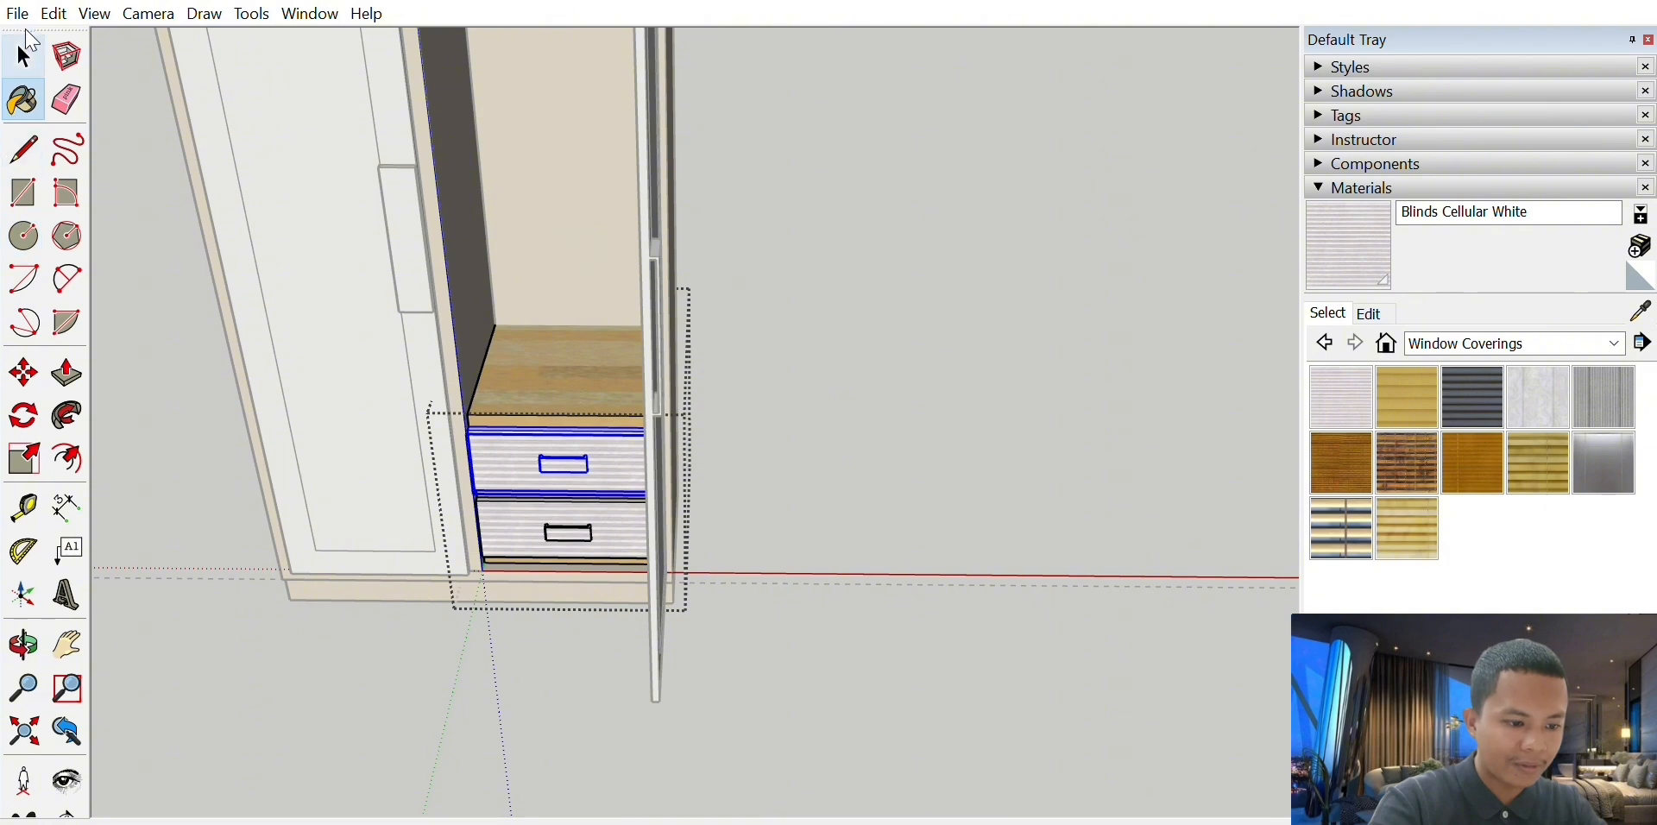
{"action": "left_click", "coordinate": [23, 57]}
{"action": "left_click", "coordinate": [815, 308]}
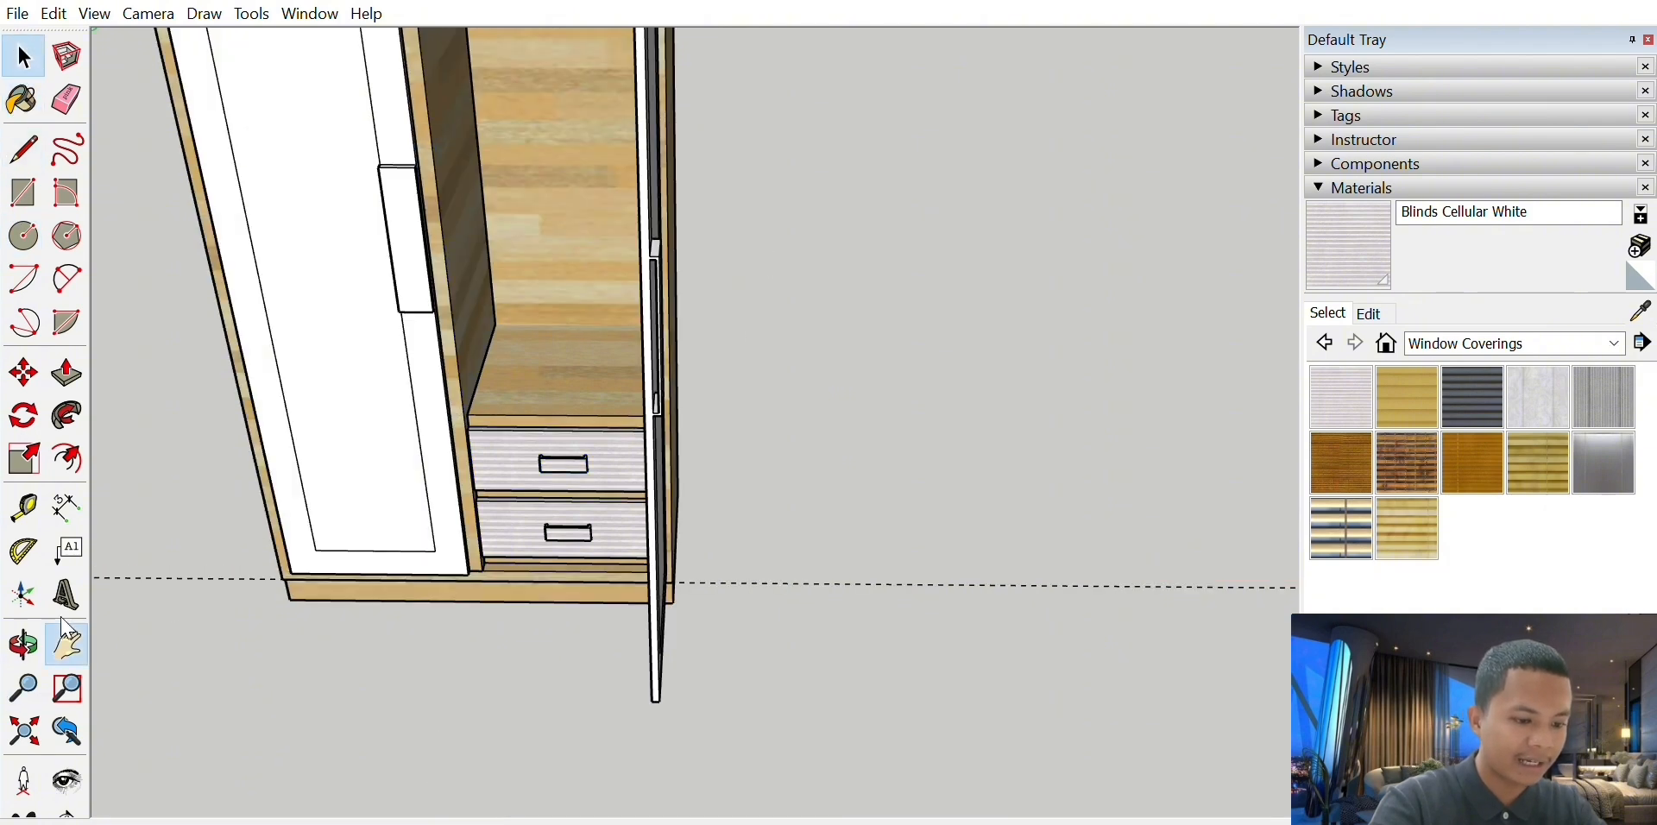
- Open the left door group and paint its frame and handle with Blinds Cellular White
{"action": "left_click", "coordinate": [67, 643]}
{"action": "scroll", "coordinate": [604, 592], "scroll_direction": "up", "scroll_amount": 4}
{"action": "scroll", "coordinate": [840, 518], "scroll_direction": "up", "scroll_amount": 6}
{"action": "scroll", "coordinate": [795, 499], "scroll_direction": "down", "scroll_amount": 4}
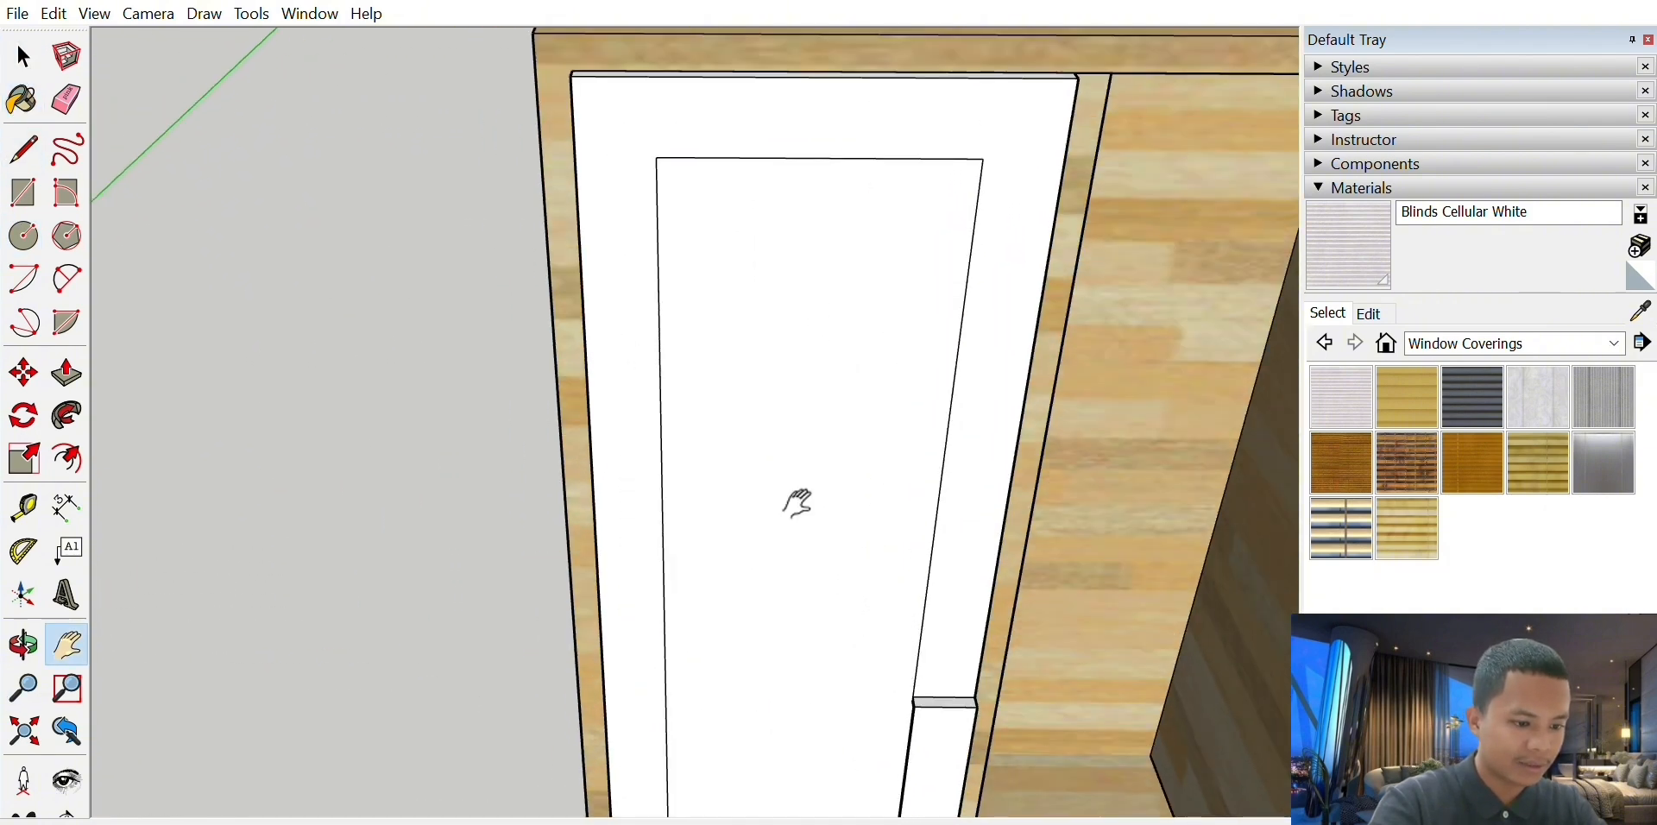
{"action": "scroll", "coordinate": [707, 380], "scroll_direction": "up", "scroll_amount": 2}
{"action": "key", "text": "space"}
{"action": "double_click", "coordinate": [817, 262]}
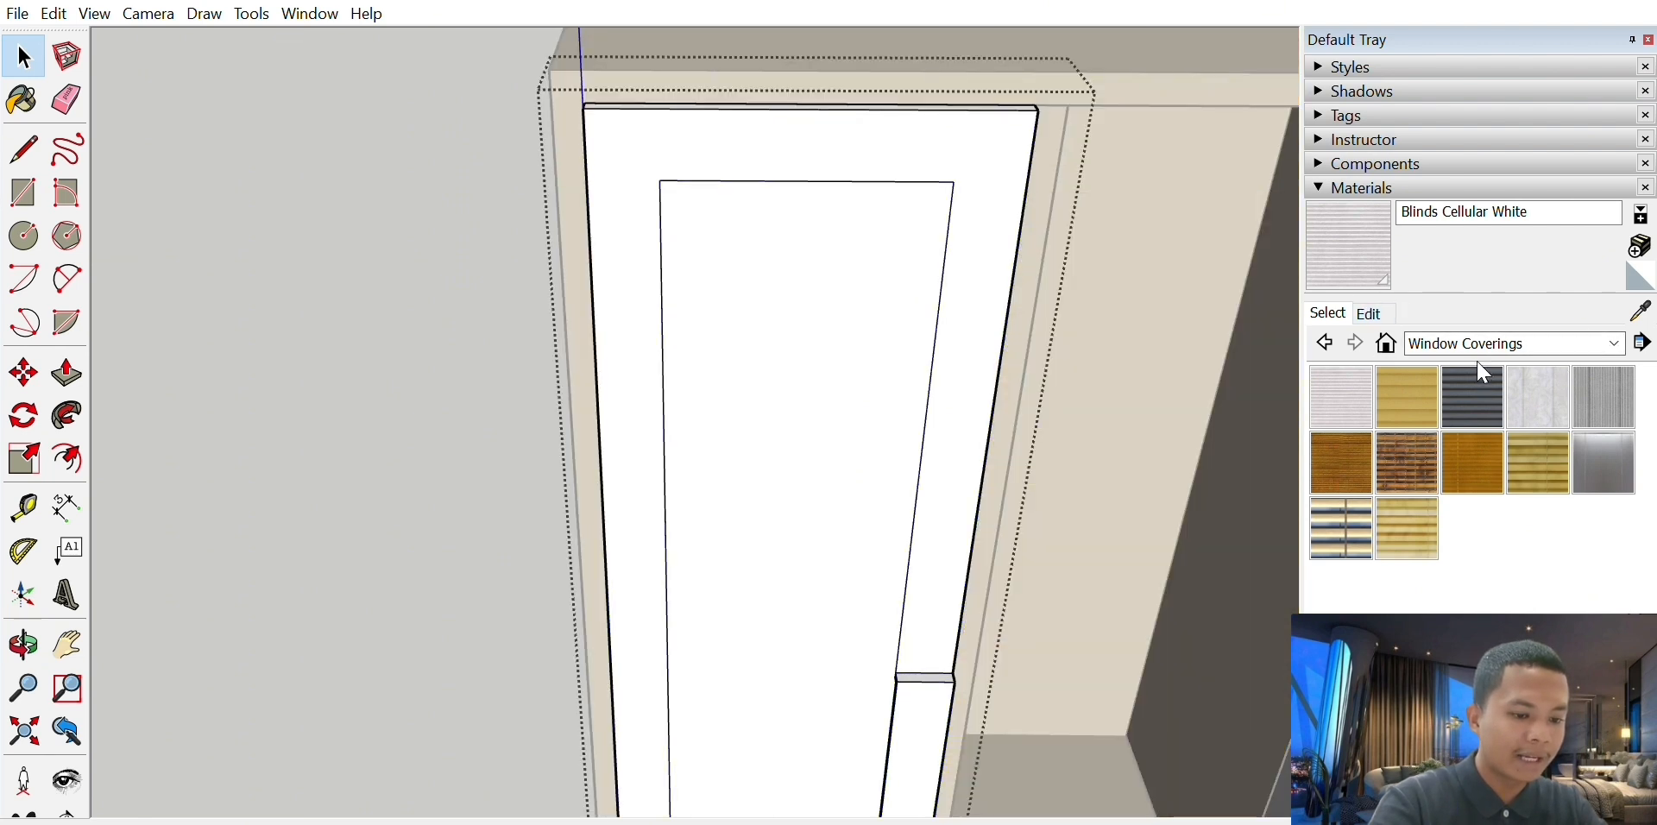
{"action": "left_click", "coordinate": [1340, 398]}
{"action": "left_click", "coordinate": [633, 257]}
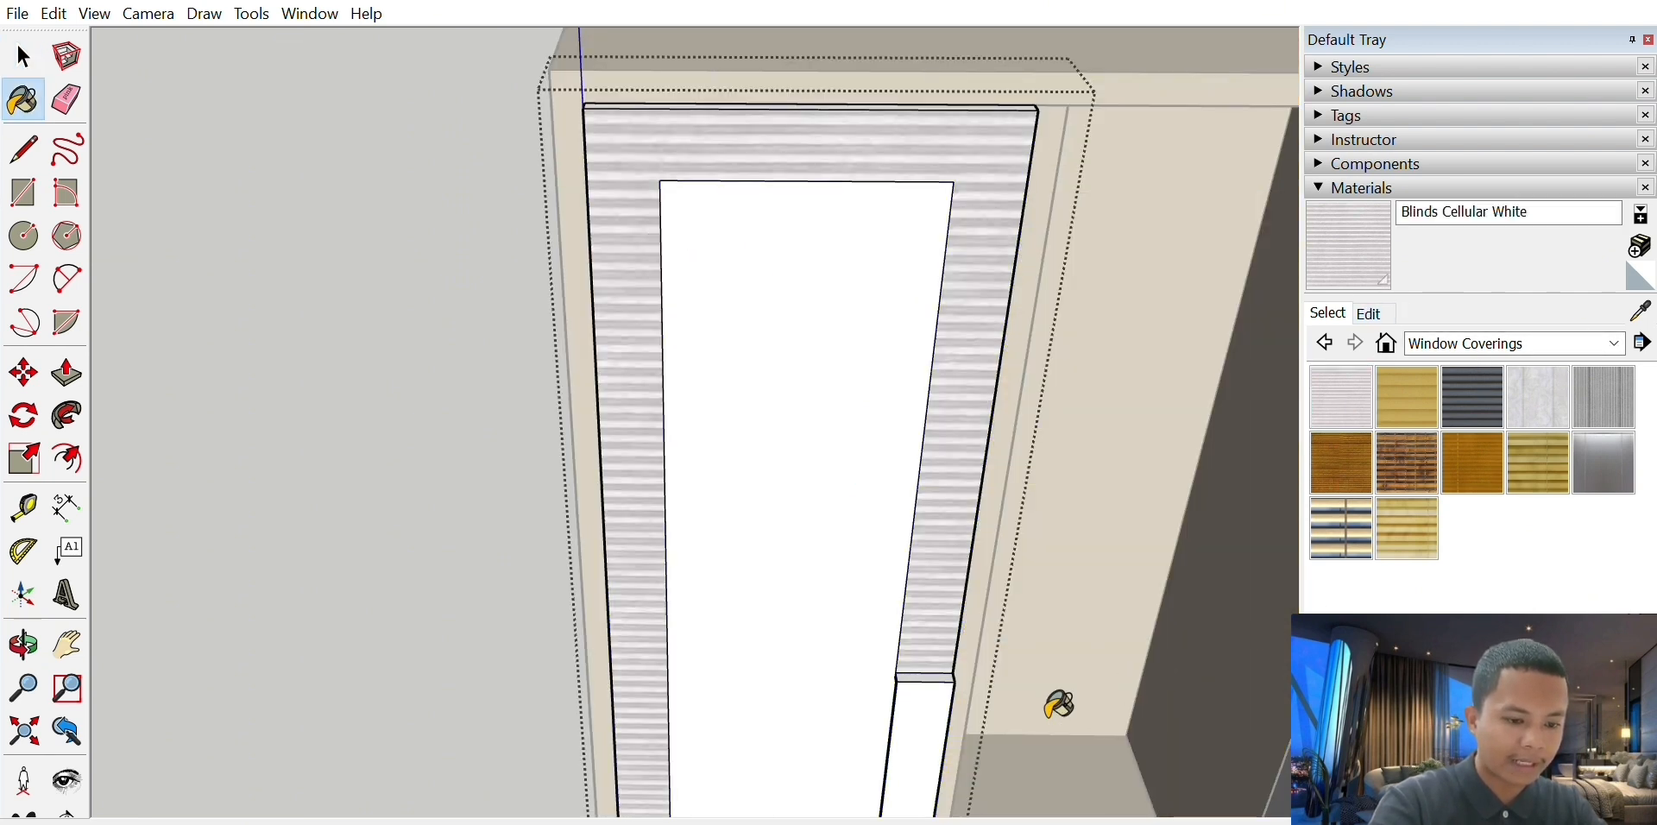
{"action": "left_click", "coordinate": [948, 686]}
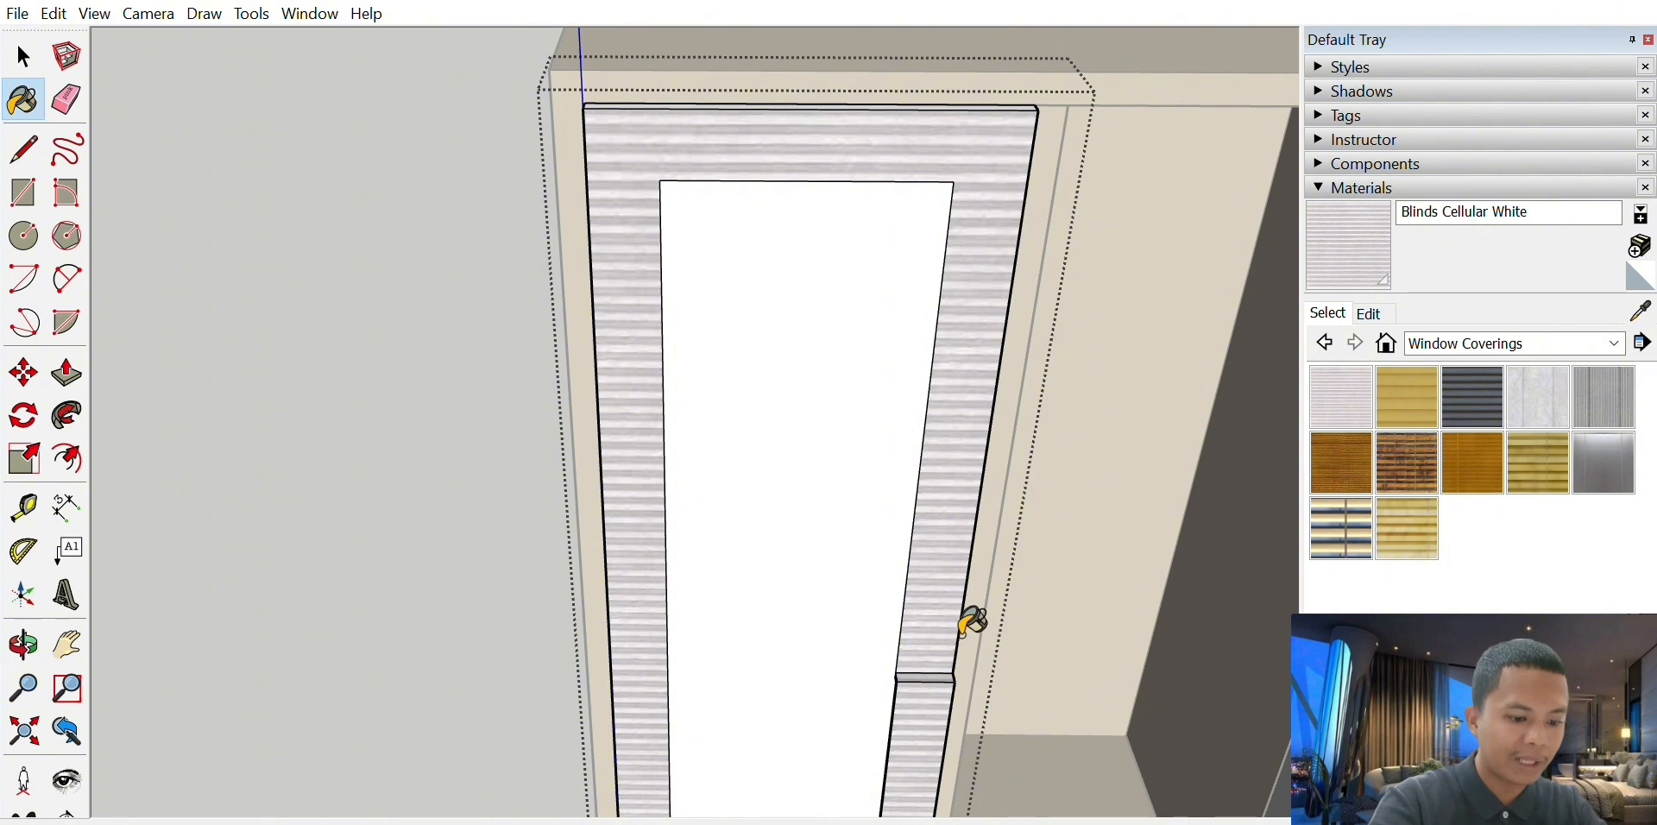
- Paint the left door's central panel with Translucent Glass Sky Reflection from the Glass and Mirrors collection
{"action": "left_click", "coordinate": [1437, 345]}
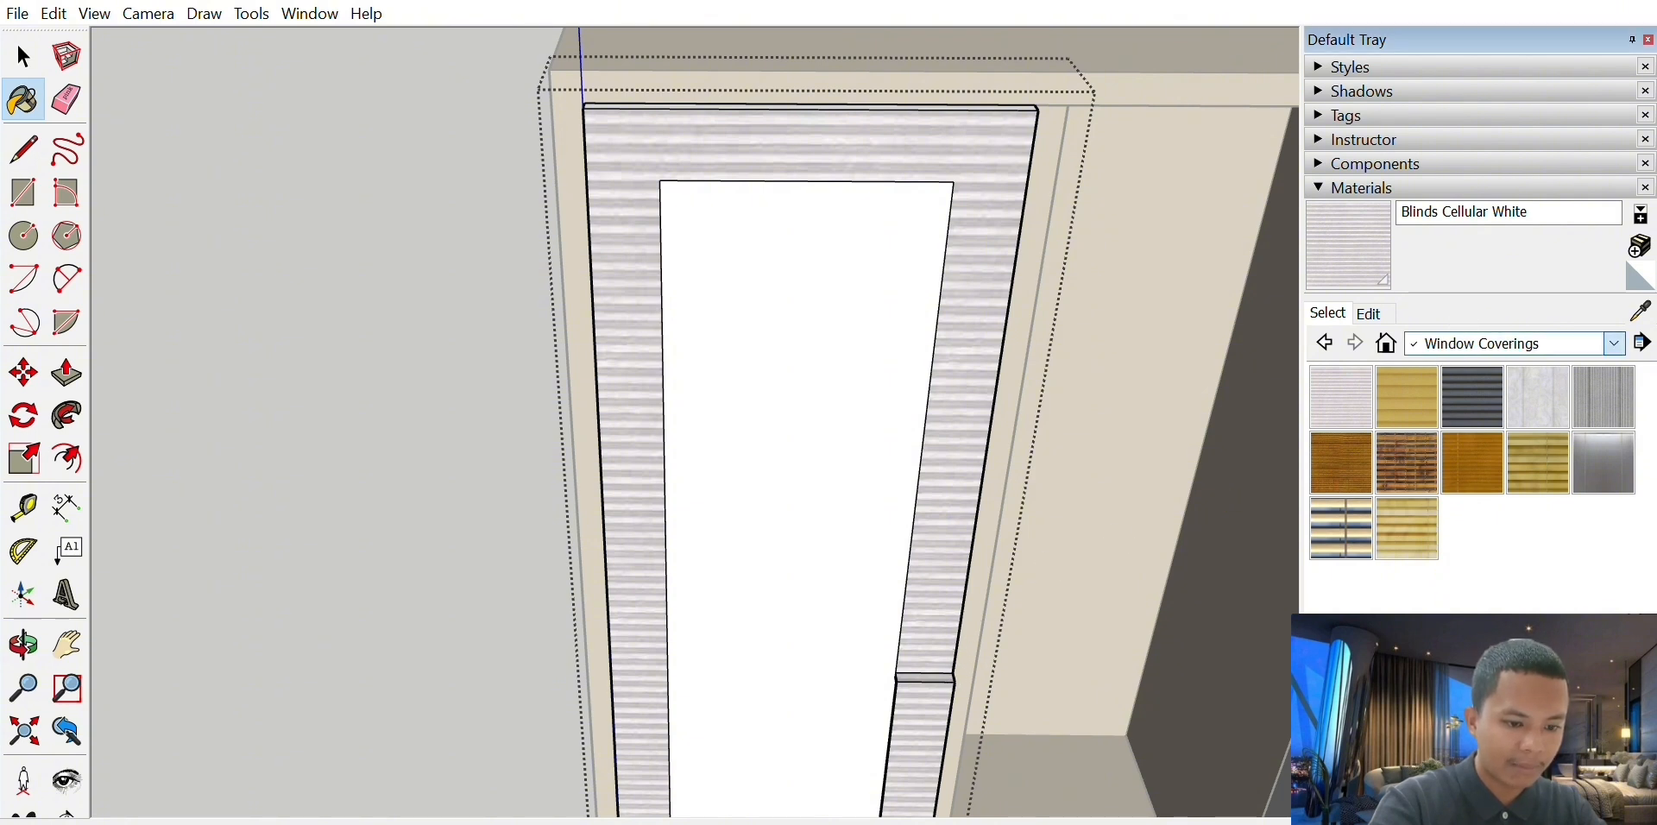
{"action": "left_click", "coordinate": [1447, 469]}
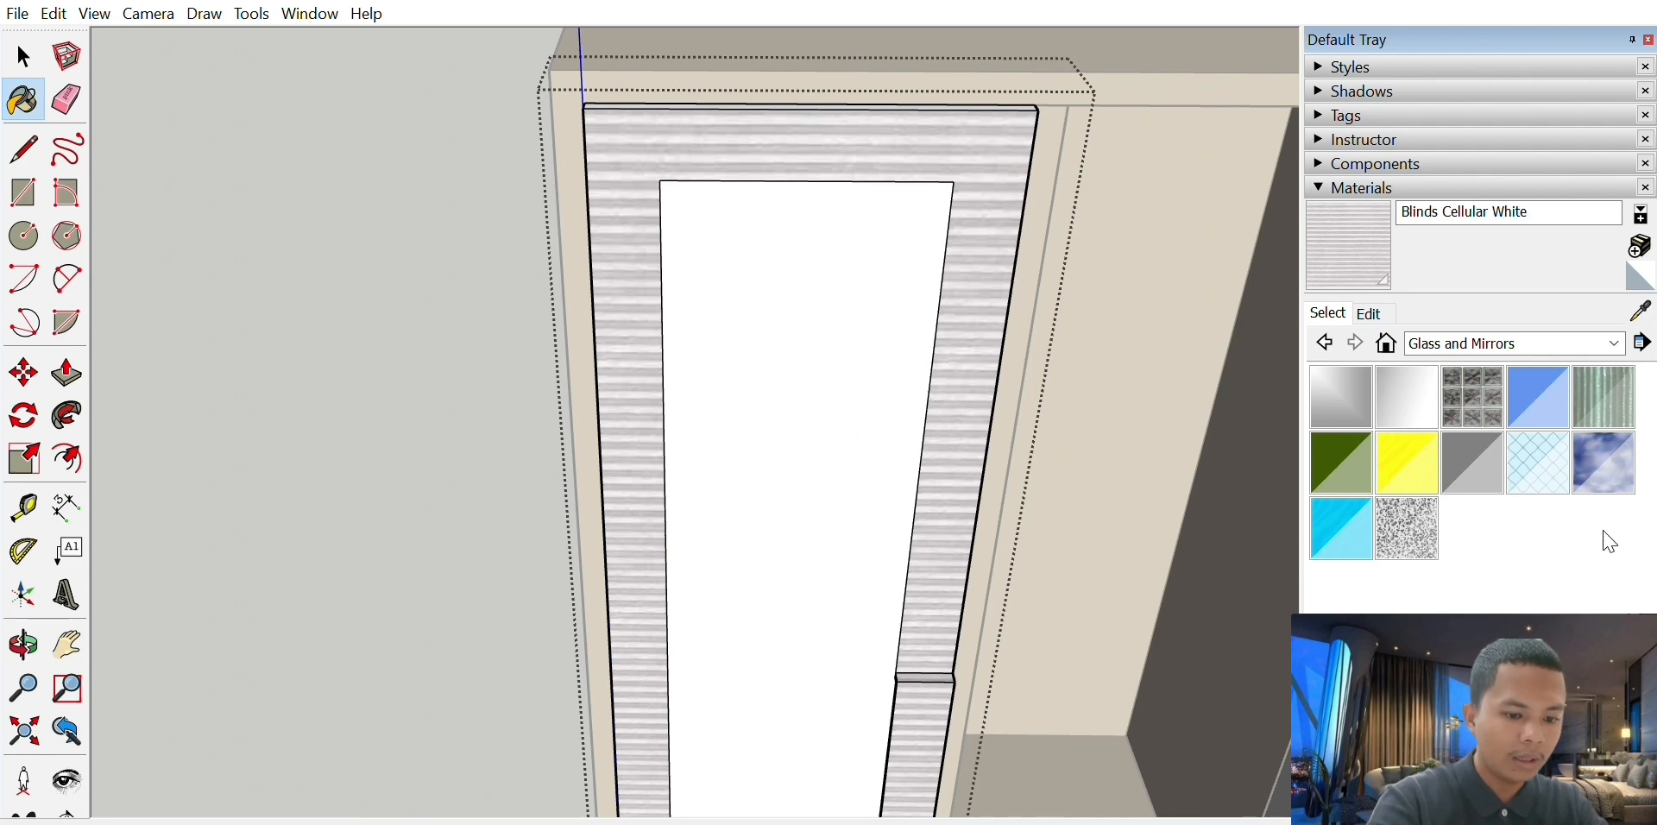
{"action": "left_click", "coordinate": [1601, 444]}
{"action": "left_click", "coordinate": [888, 462]}
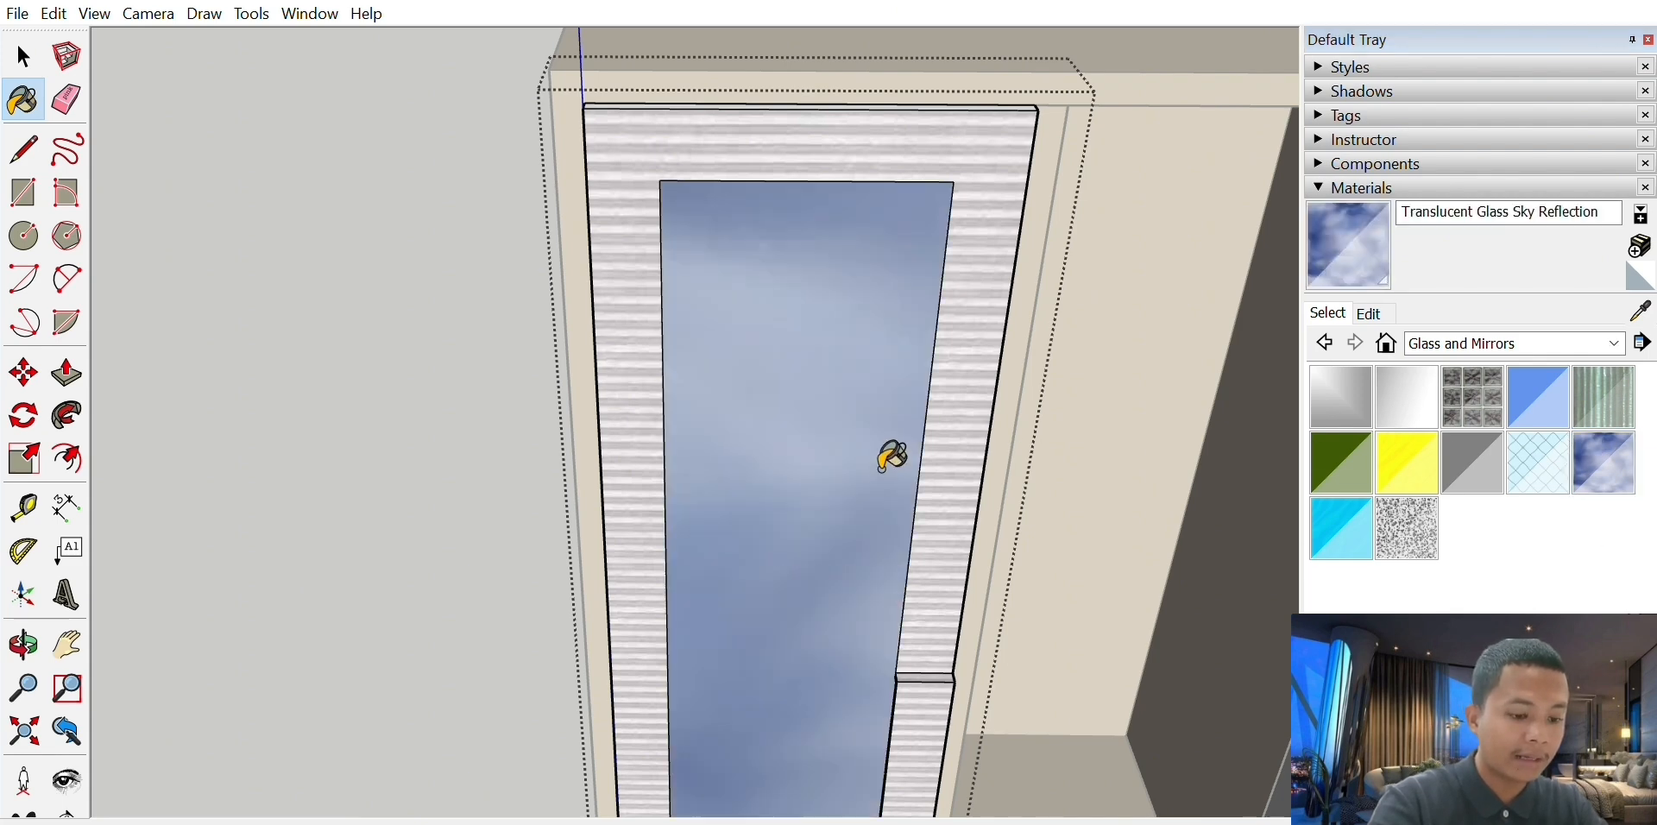
- Paint the left door's top edge and outer side edge with Blinds Cellular White from the Window Coverings collection
{"action": "left_click", "coordinate": [23, 644]}
{"action": "left_click_drag", "start_coordinate": [250, 614], "coordinate": [811, 552]}
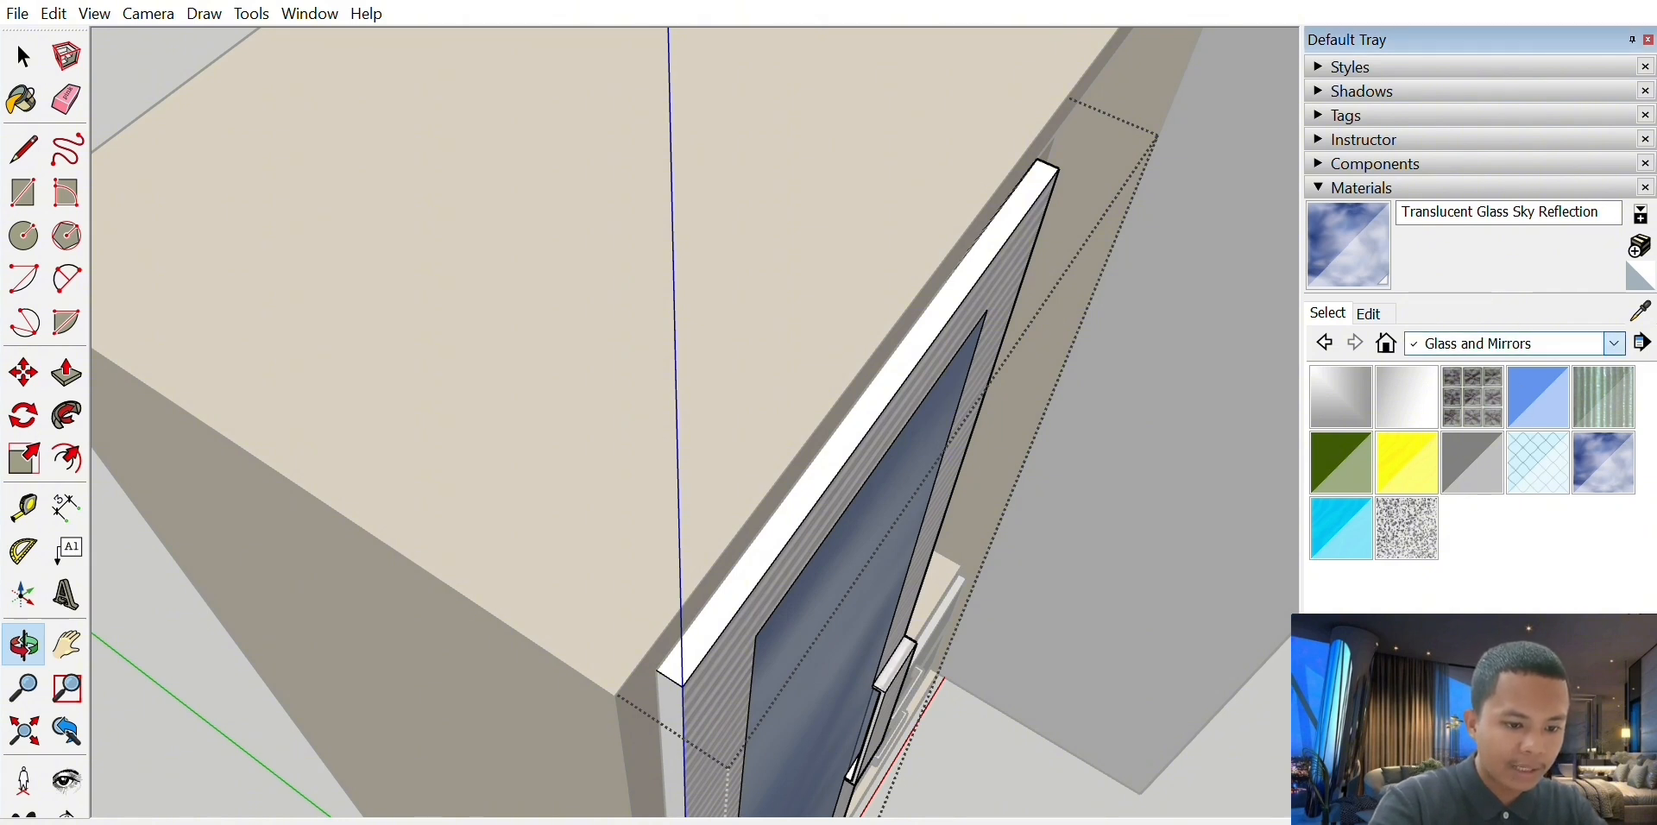
{"action": "left_click", "coordinate": [1459, 578]}
{"action": "left_click", "coordinate": [1340, 397]}
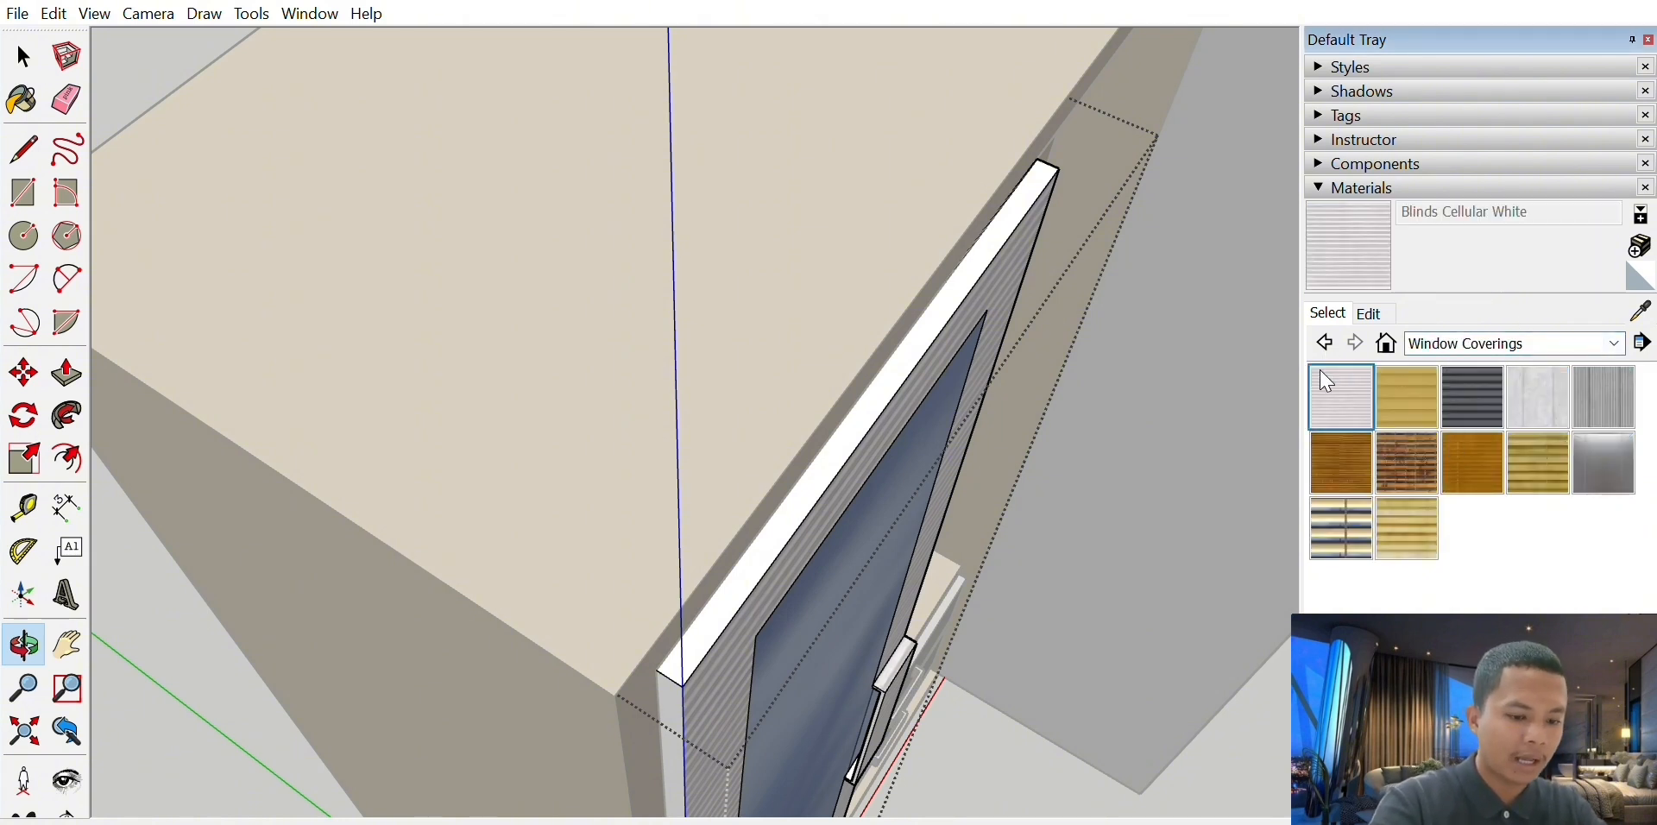
{"action": "left_click", "coordinate": [777, 559]}
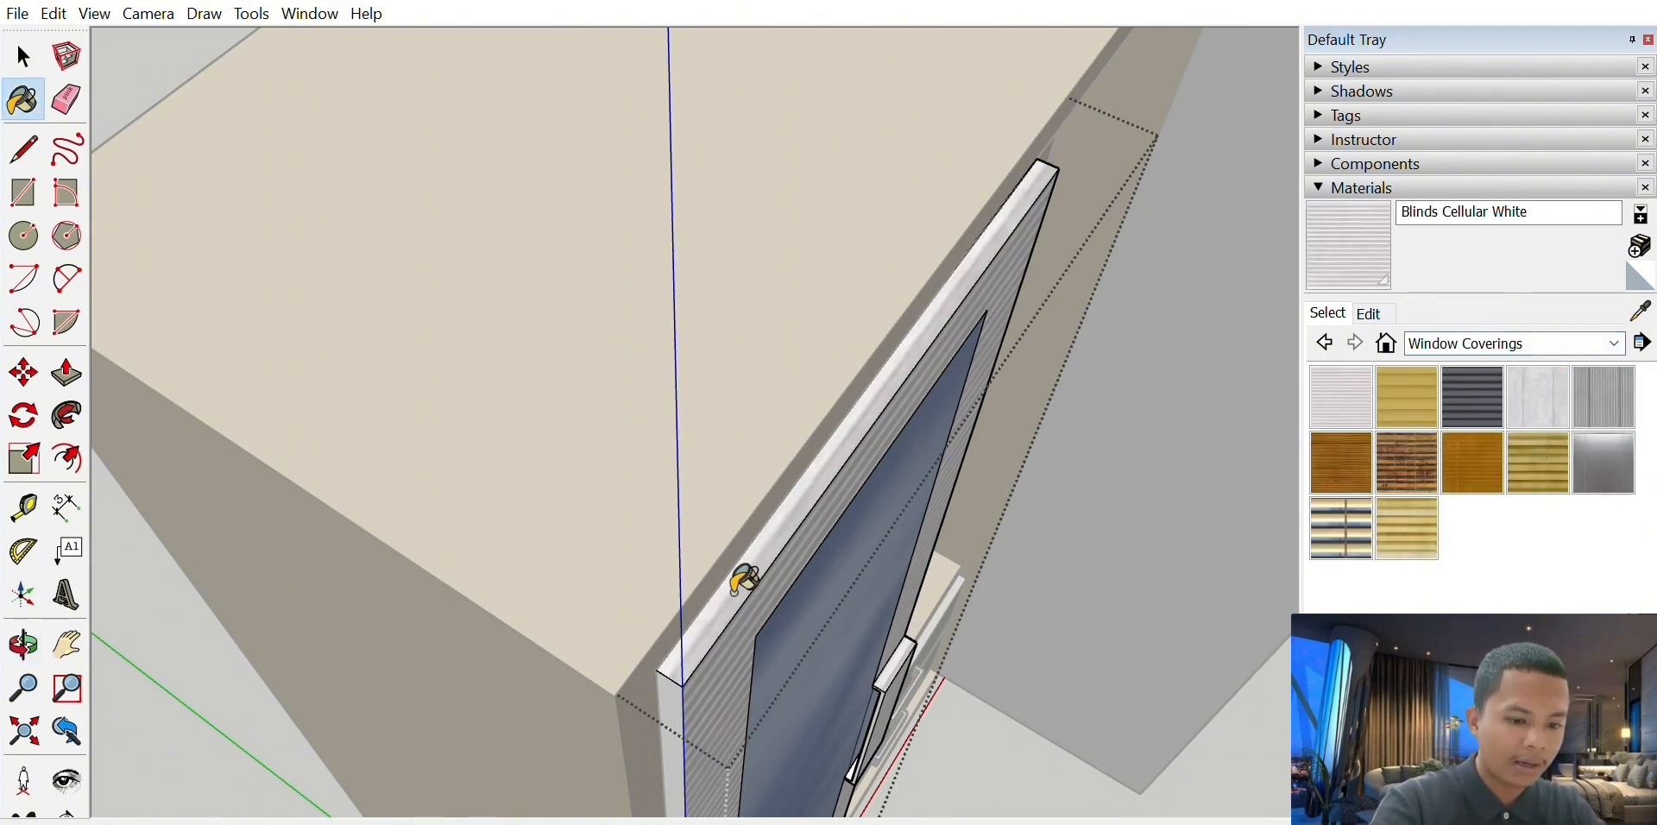
{"action": "left_click", "coordinate": [688, 725]}
- Paint the left door's inner side edge, next to the handle, with Blinds Cellular White
{"action": "left_click", "coordinate": [24, 644]}
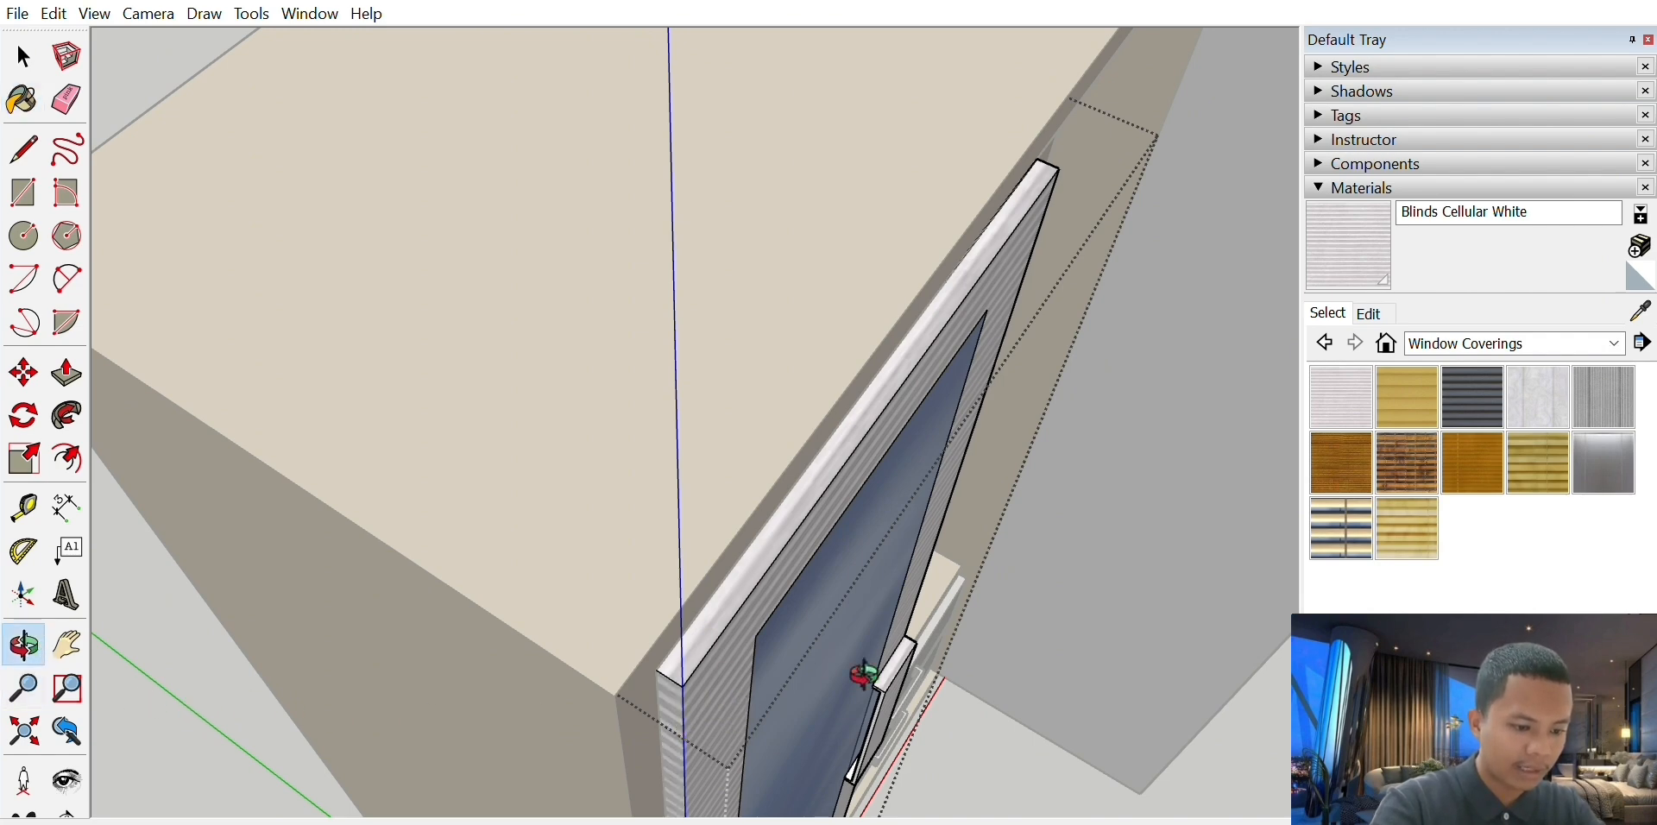
{"action": "left_click_drag", "start_coordinate": [863, 674], "coordinate": [907, 614]}
{"action": "left_click", "coordinate": [67, 645]}
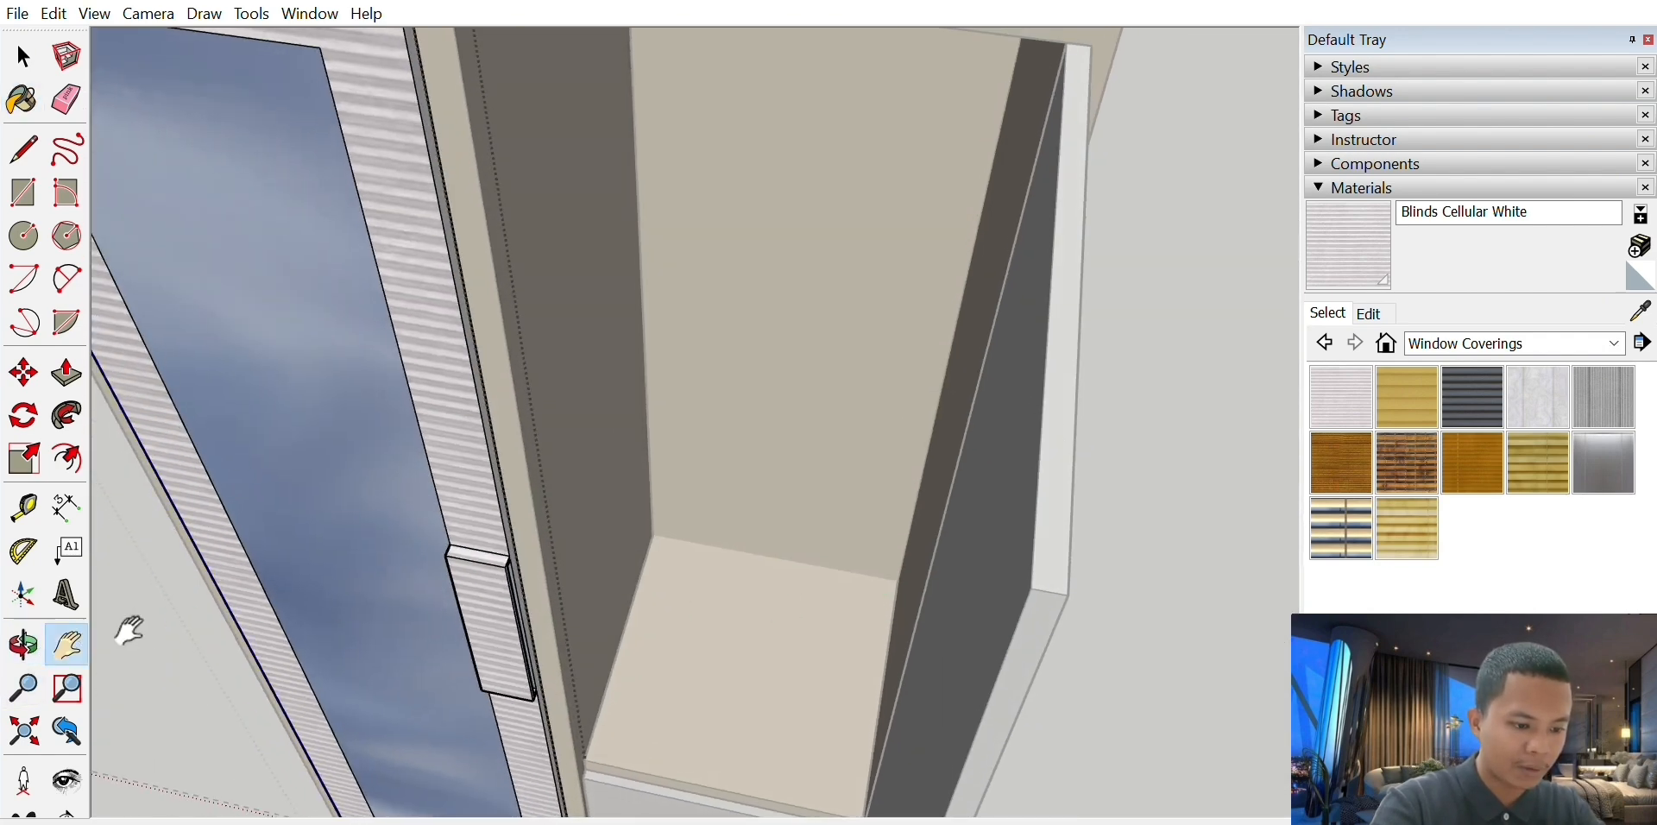
{"action": "left_click_drag", "start_coordinate": [490, 525], "coordinate": [636, 629]}
{"action": "scroll", "coordinate": [673, 614], "scroll_direction": "up", "scroll_amount": 3}
{"action": "left_click_drag", "start_coordinate": [709, 591], "coordinate": [640, 601]}
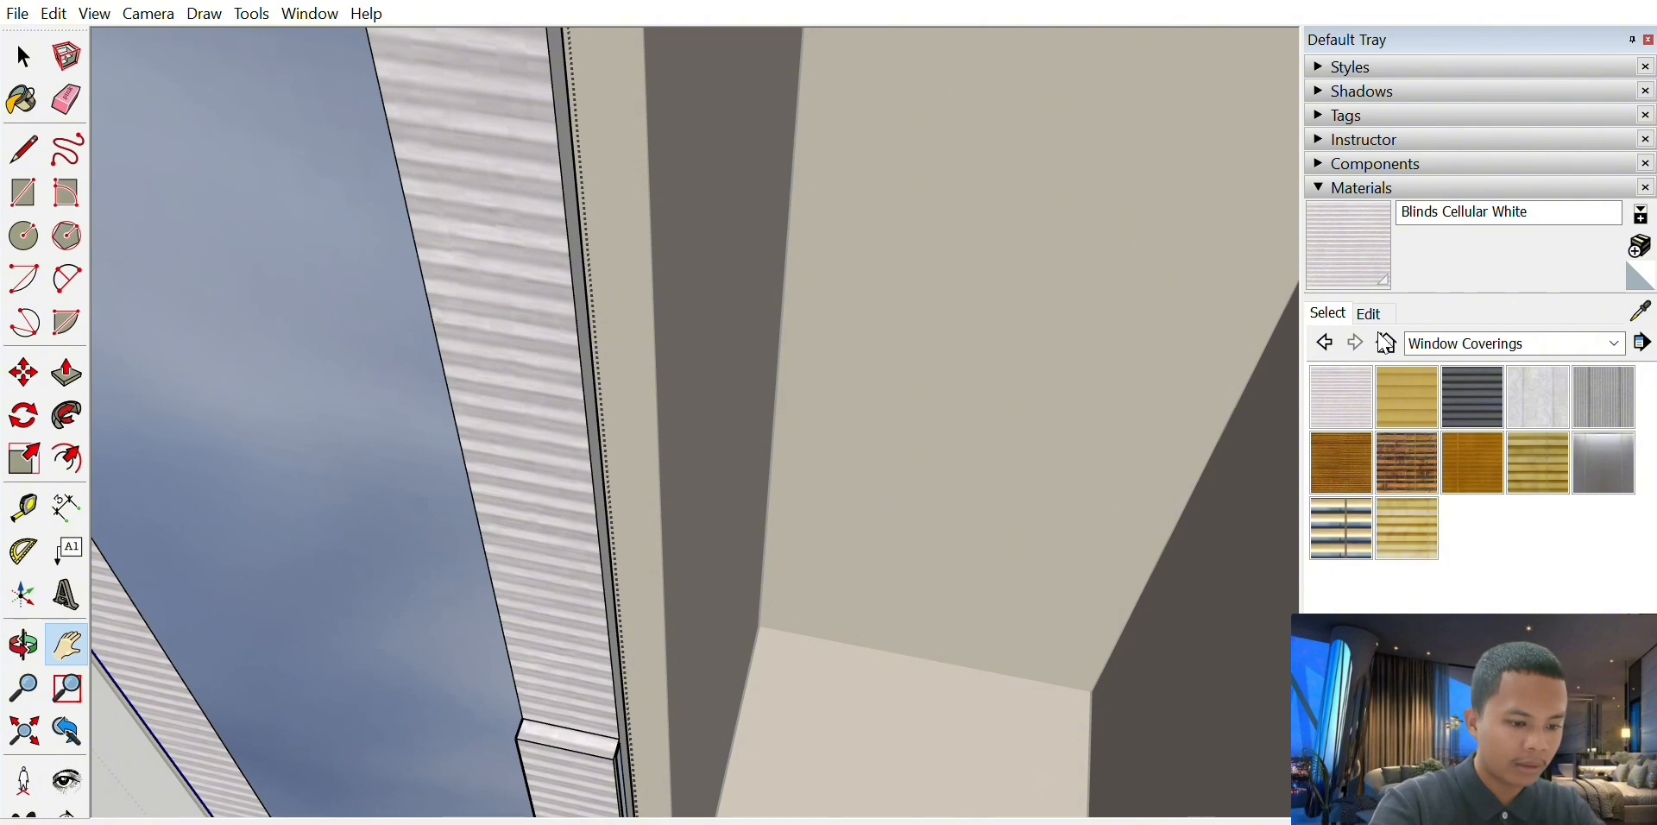
{"action": "left_click", "coordinate": [23, 645]}
{"action": "left_click_drag", "start_coordinate": [344, 681], "coordinate": [303, 547]}
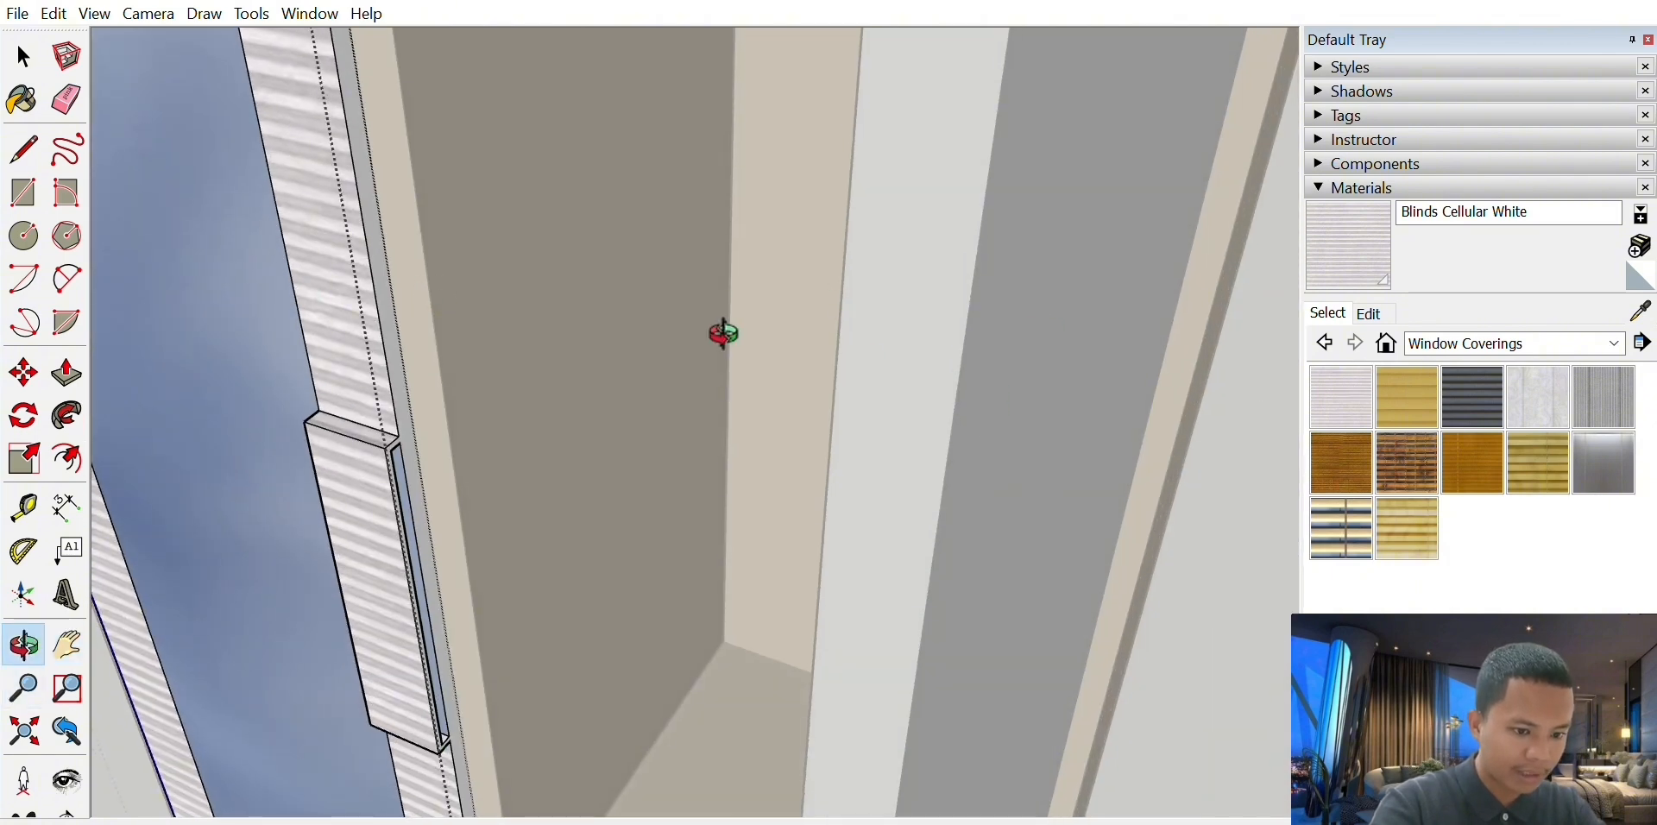
{"action": "left_click_drag", "start_coordinate": [724, 334], "coordinate": [1225, 333]}
{"action": "left_click", "coordinate": [1338, 385]}
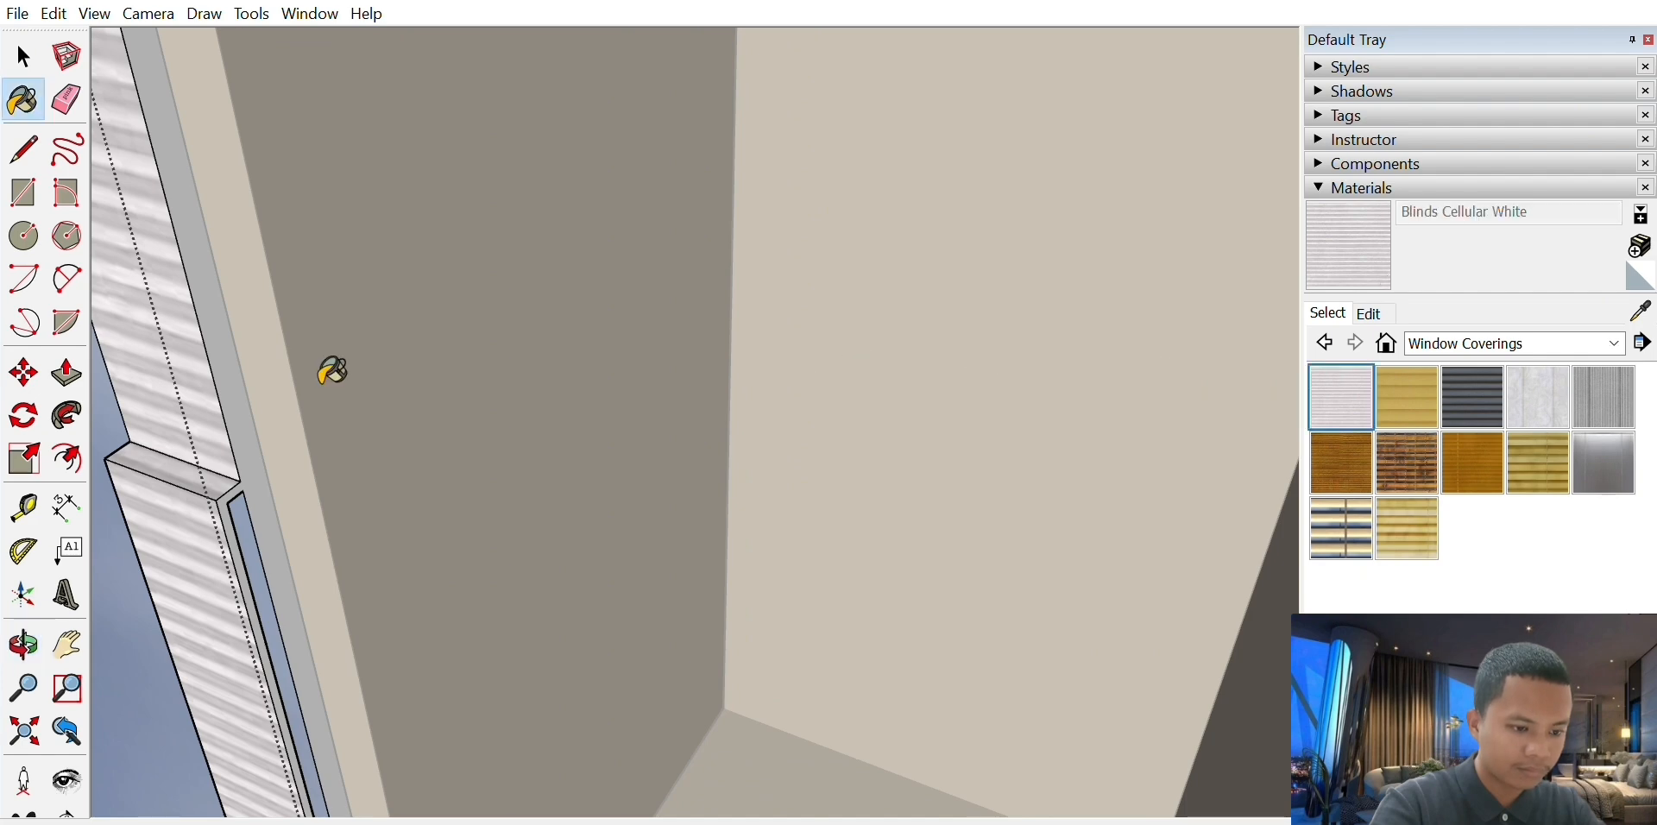
- Paint the left door's bottom edge with Blinds Cellular White
{"action": "left_click", "coordinate": [23, 644]}
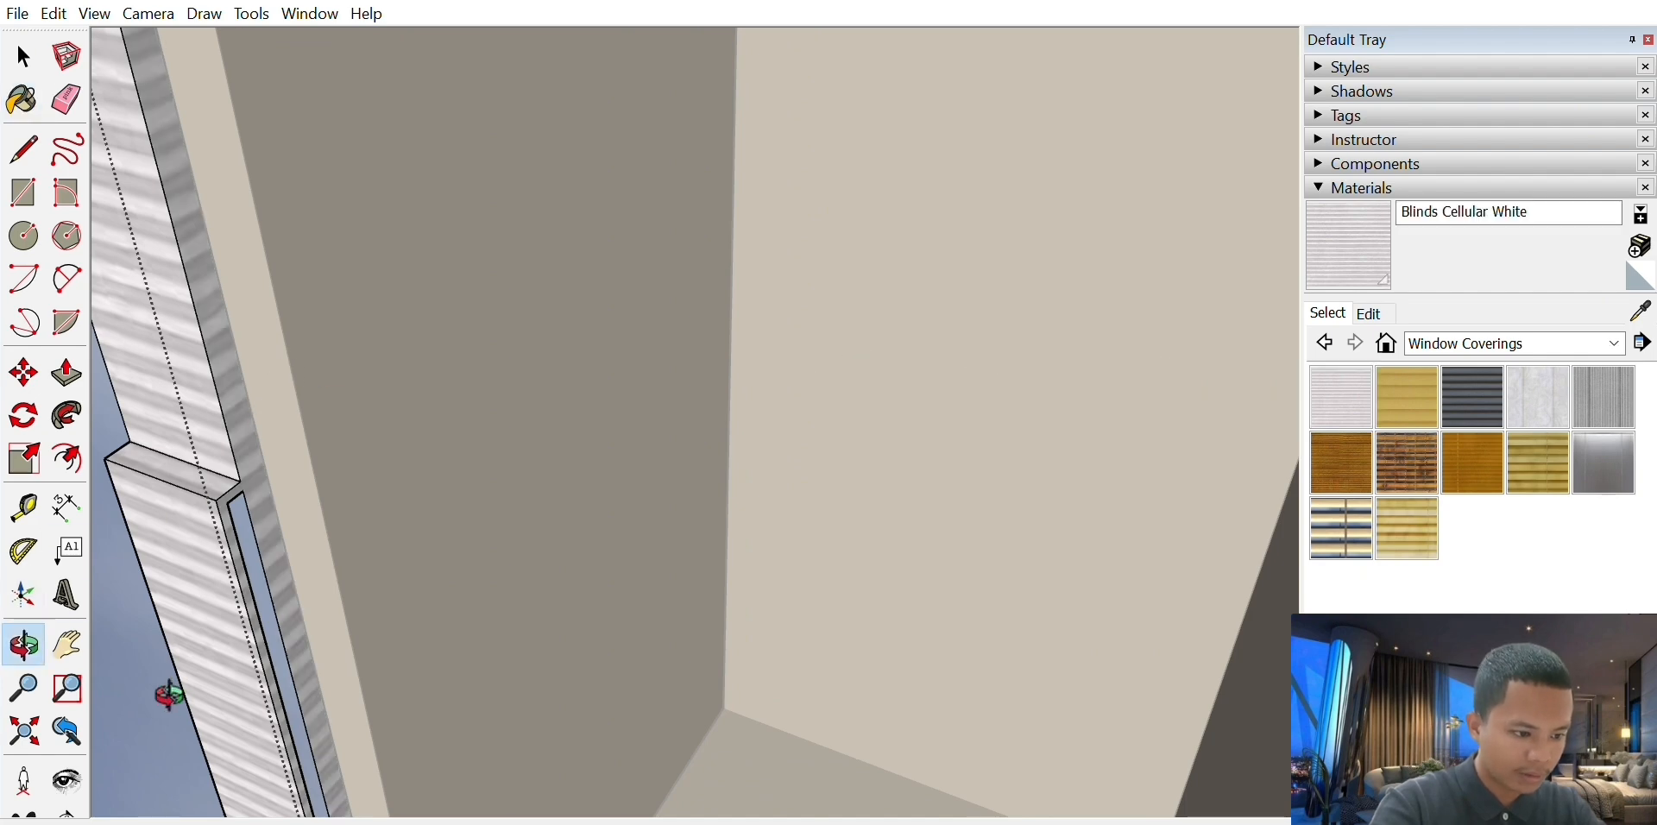
{"action": "mouse_move", "coordinate": [167, 692]}
{"action": "left_mouse_down"}
{"action": "mouse_move", "coordinate": [550, 146]}
{"action": "mouse_move", "coordinate": [659, 178]}
{"action": "mouse_move", "coordinate": [643, 107]}
{"action": "left_mouse_up"}
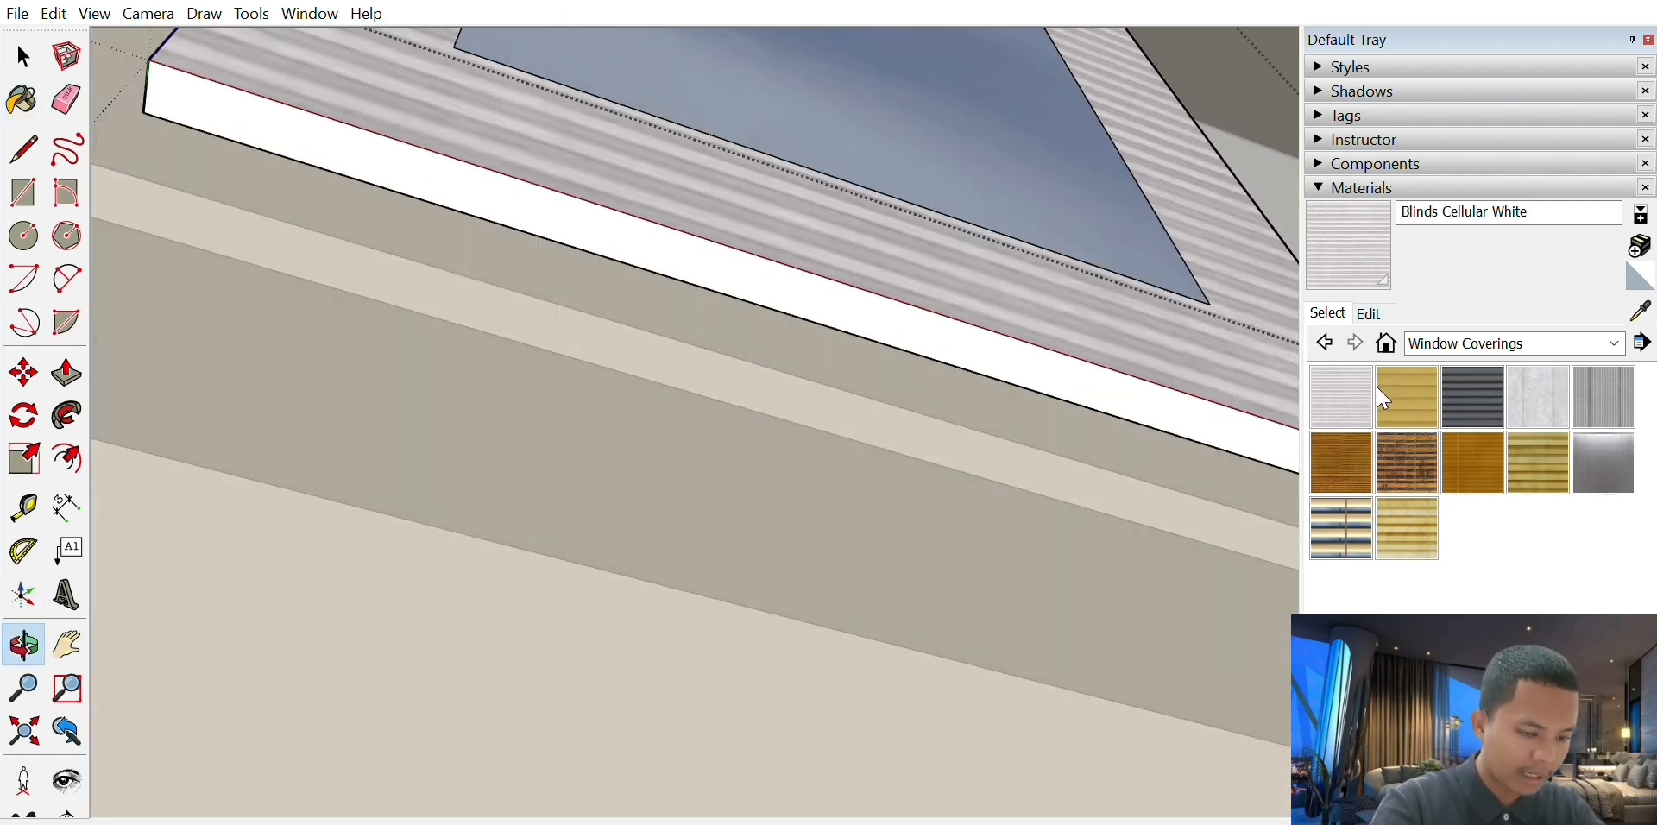
{"action": "left_click", "coordinate": [1341, 379]}
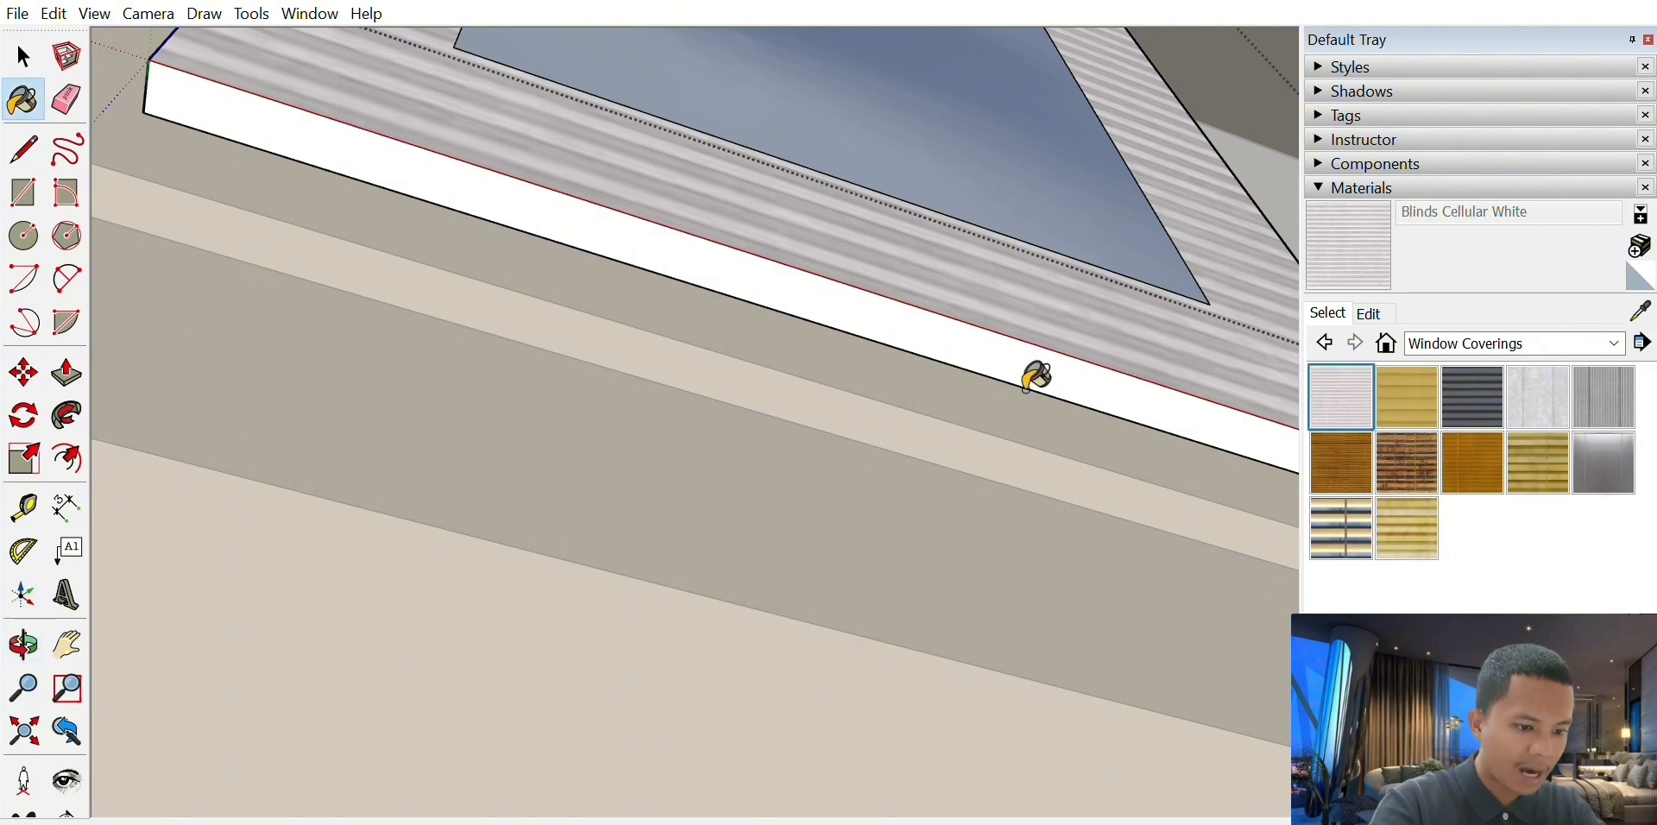
{"action": "left_click", "coordinate": [1029, 375]}
- Paint the lower end face of the left door's handle with Blinds Cellular White
{"action": "left_click", "coordinate": [23, 644]}
{"action": "mouse_move", "coordinate": [848, 398]}
{"action": "left_mouse_down"}
{"action": "mouse_move", "coordinate": [943, 322]}
{"action": "mouse_move", "coordinate": [710, 428]}
{"action": "left_mouse_up"}
{"action": "left_click", "coordinate": [78, 638]}
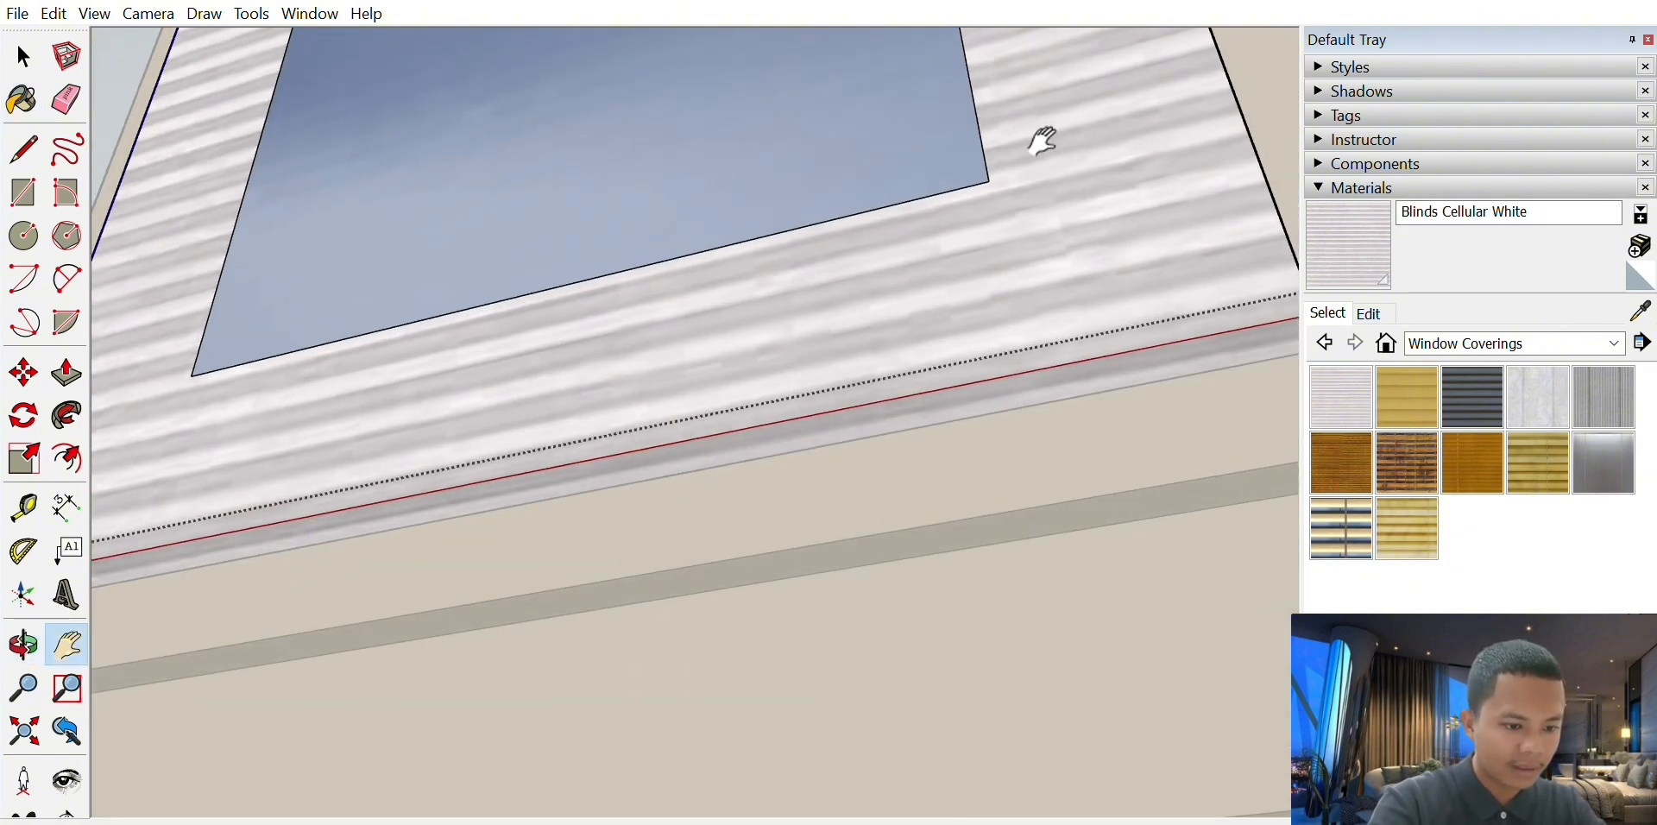
{"action": "left_click_drag", "start_coordinate": [1042, 141], "coordinate": [1012, 511]}
{"action": "mouse_move", "coordinate": [1198, 282]}
{"action": "left_mouse_down"}
{"action": "mouse_move", "coordinate": [1028, 499]}
{"action": "mouse_move", "coordinate": [1018, 604]}
{"action": "left_mouse_up"}
{"action": "left_click_drag", "start_coordinate": [1083, 181], "coordinate": [955, 510]}
{"action": "scroll", "coordinate": [989, 345], "scroll_direction": "up", "scroll_amount": 2}
{"action": "left_click", "coordinate": [1333, 377]}
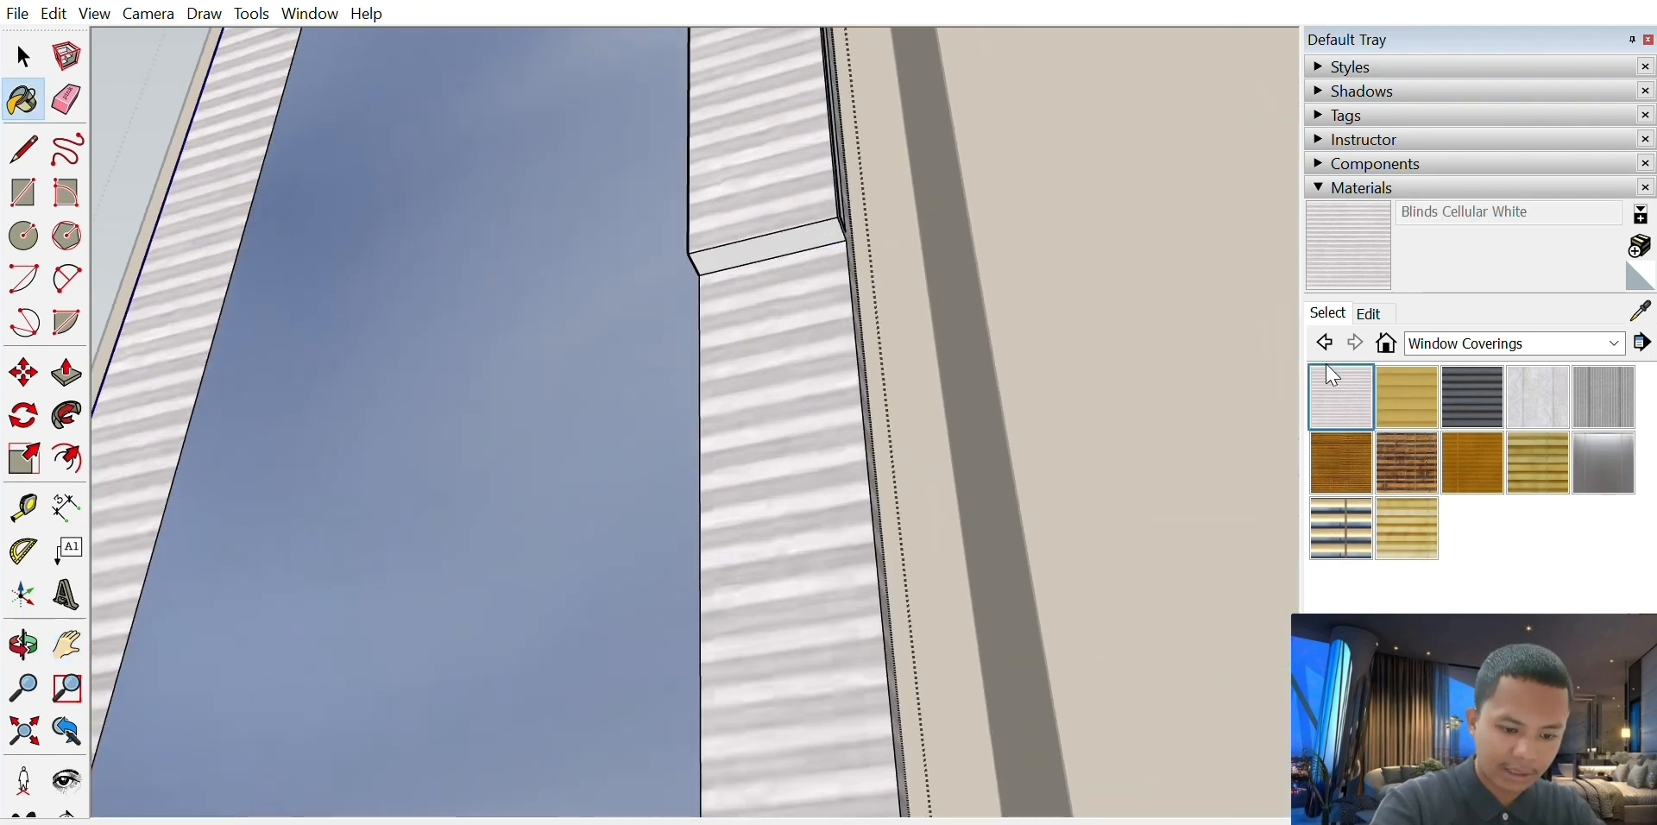
{"action": "left_click", "coordinate": [808, 247]}
{"action": "scroll", "coordinate": [447, 388], "scroll_direction": "down", "scroll_amount": 4}
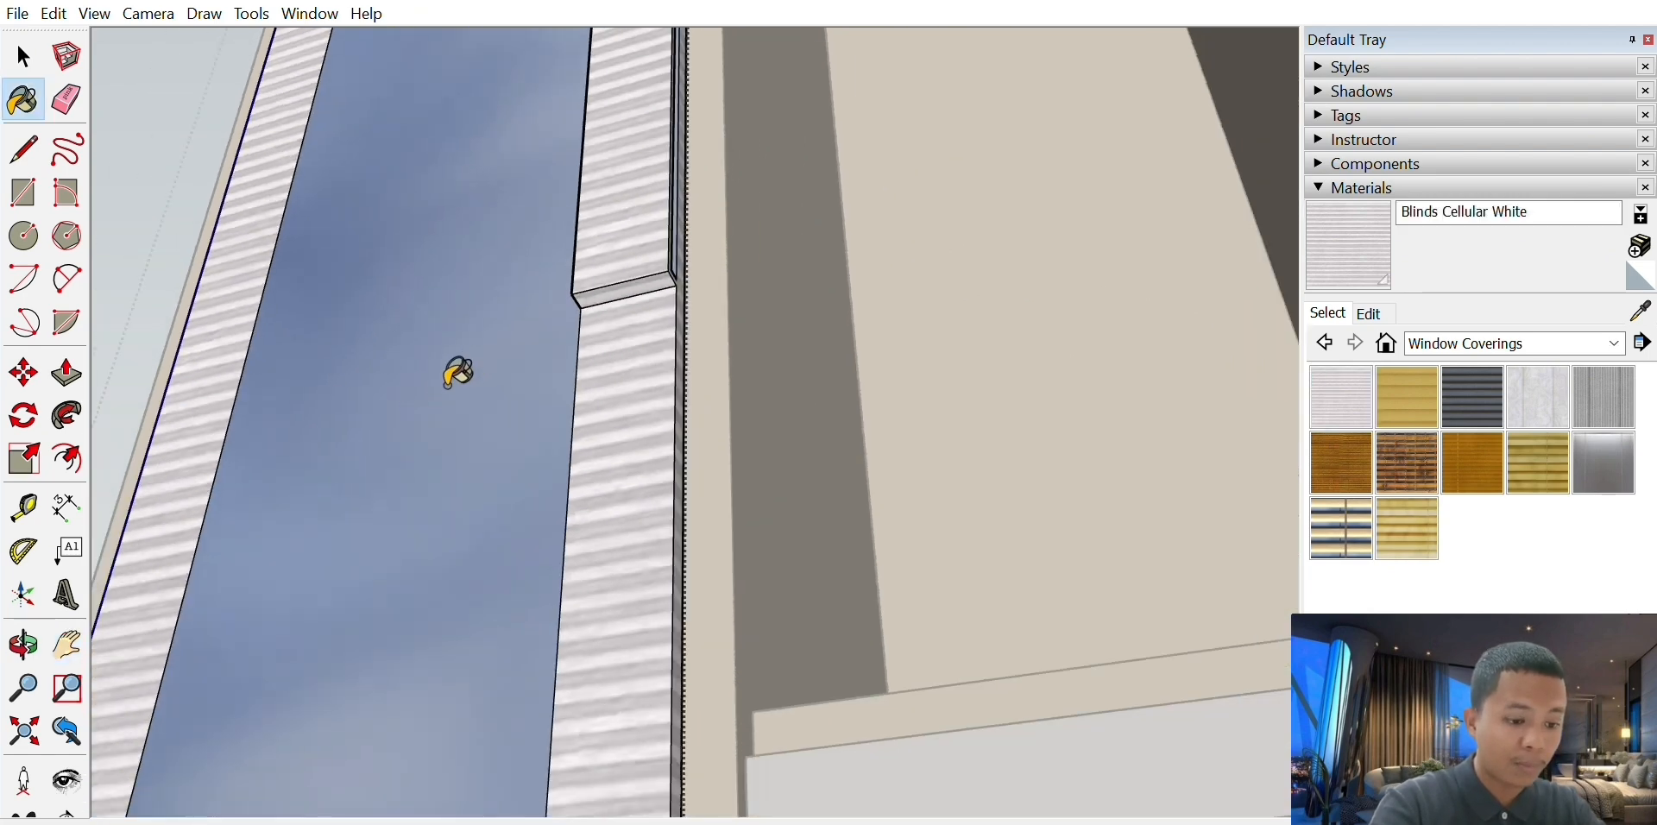
- Open the swung-open right door group for editing and select its central panel face
{"action": "left_click", "coordinate": [23, 645]}
{"action": "left_click_drag", "start_coordinate": [293, 393], "coordinate": [777, 345]}
{"action": "left_click", "coordinate": [17, 48]}
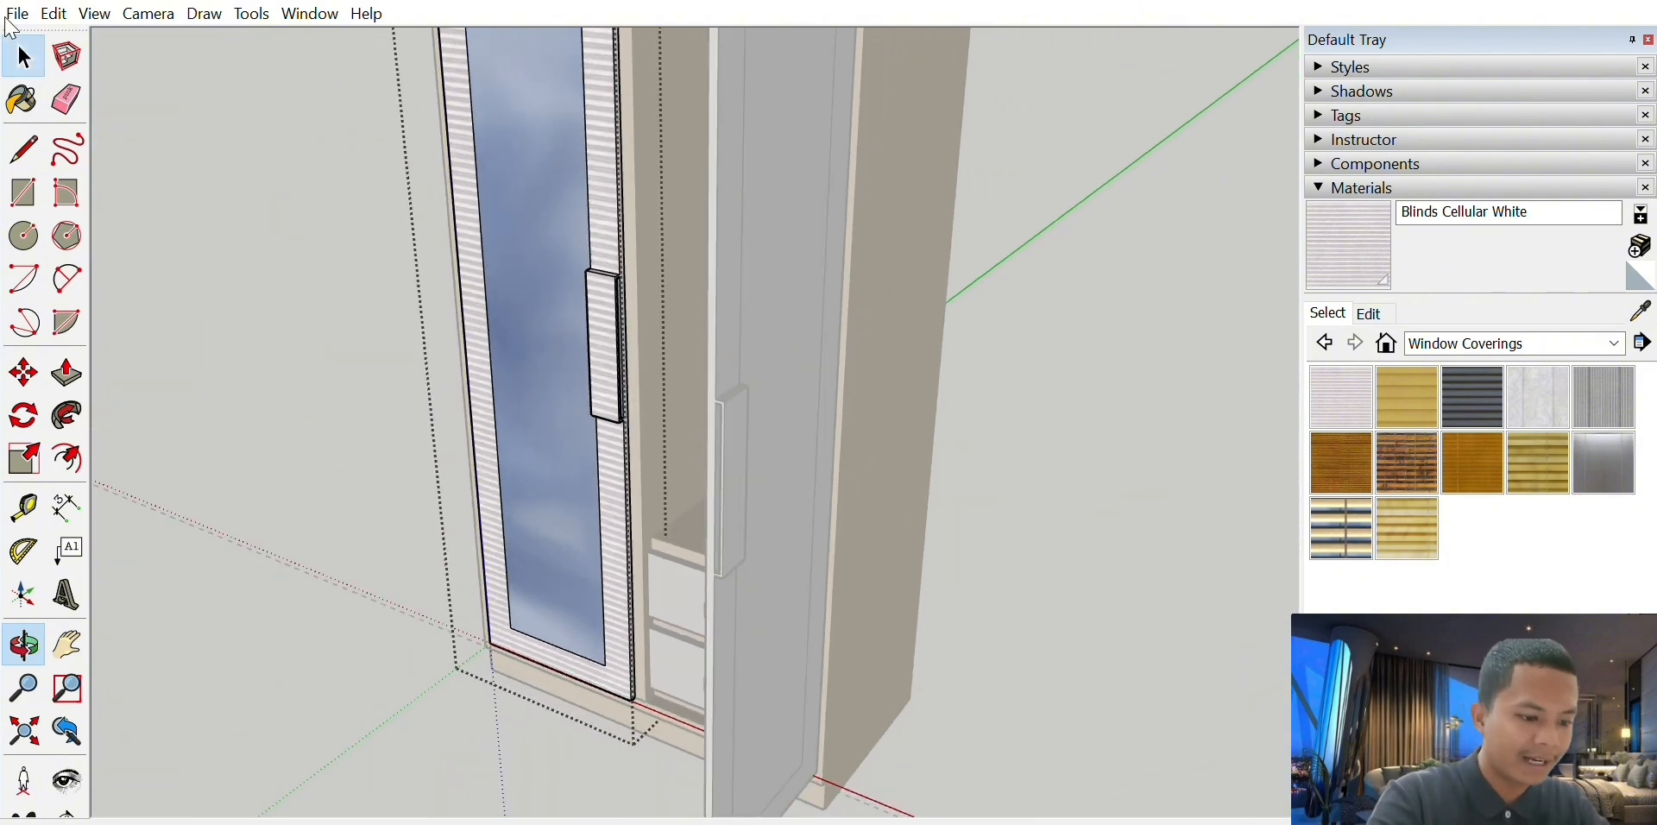
{"action": "left_click", "coordinate": [758, 222]}
{"action": "double_click", "coordinate": [758, 222]}
{"action": "key", "text": "ctrl+a"}
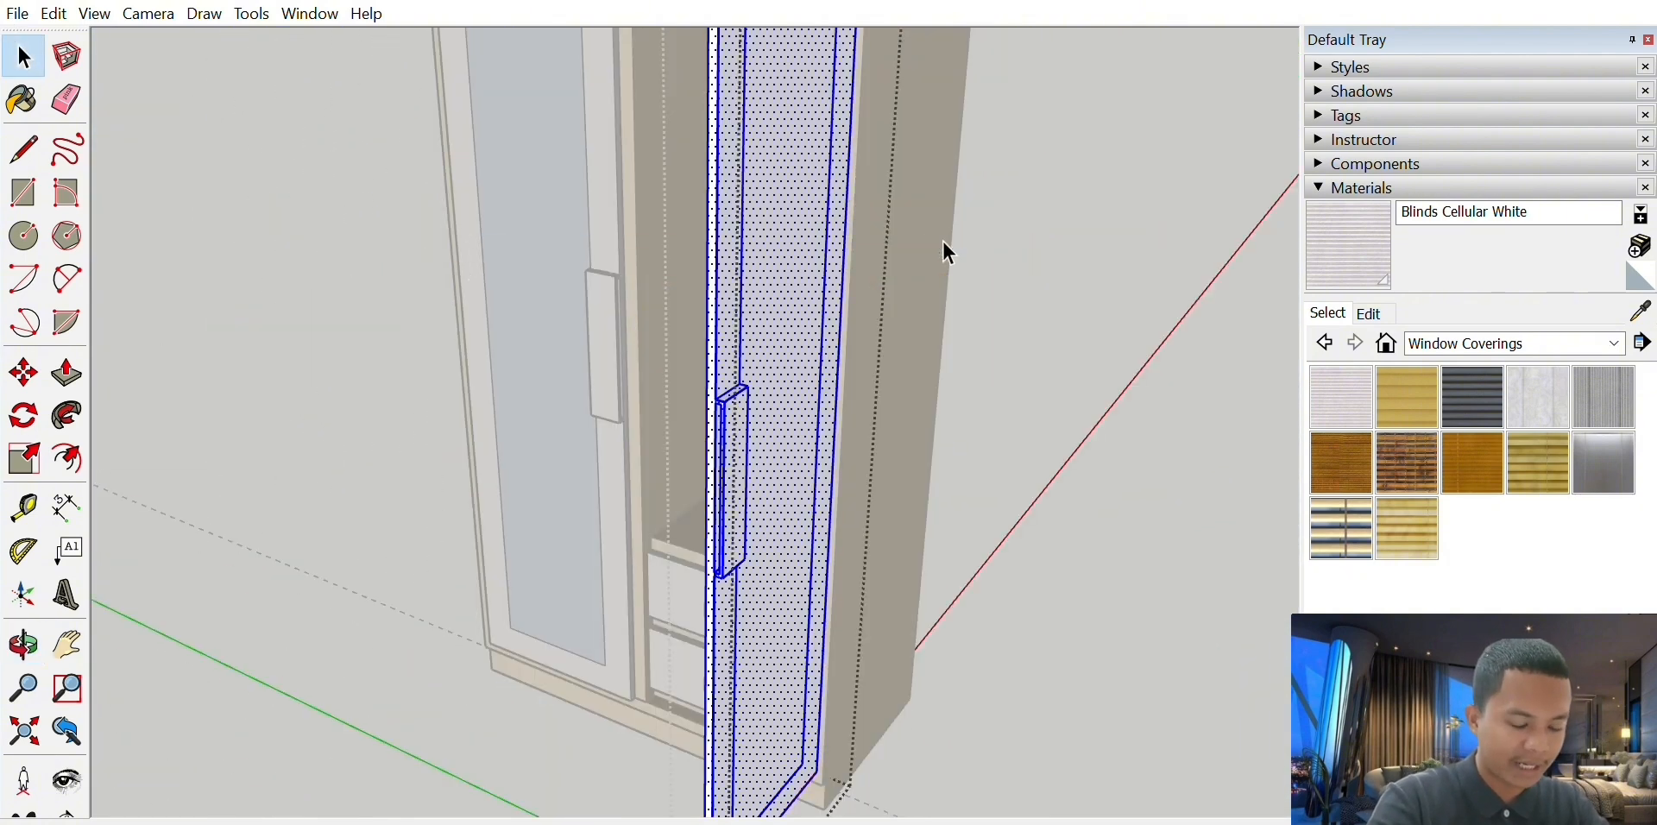
{"action": "left_click", "coordinate": [770, 330]}
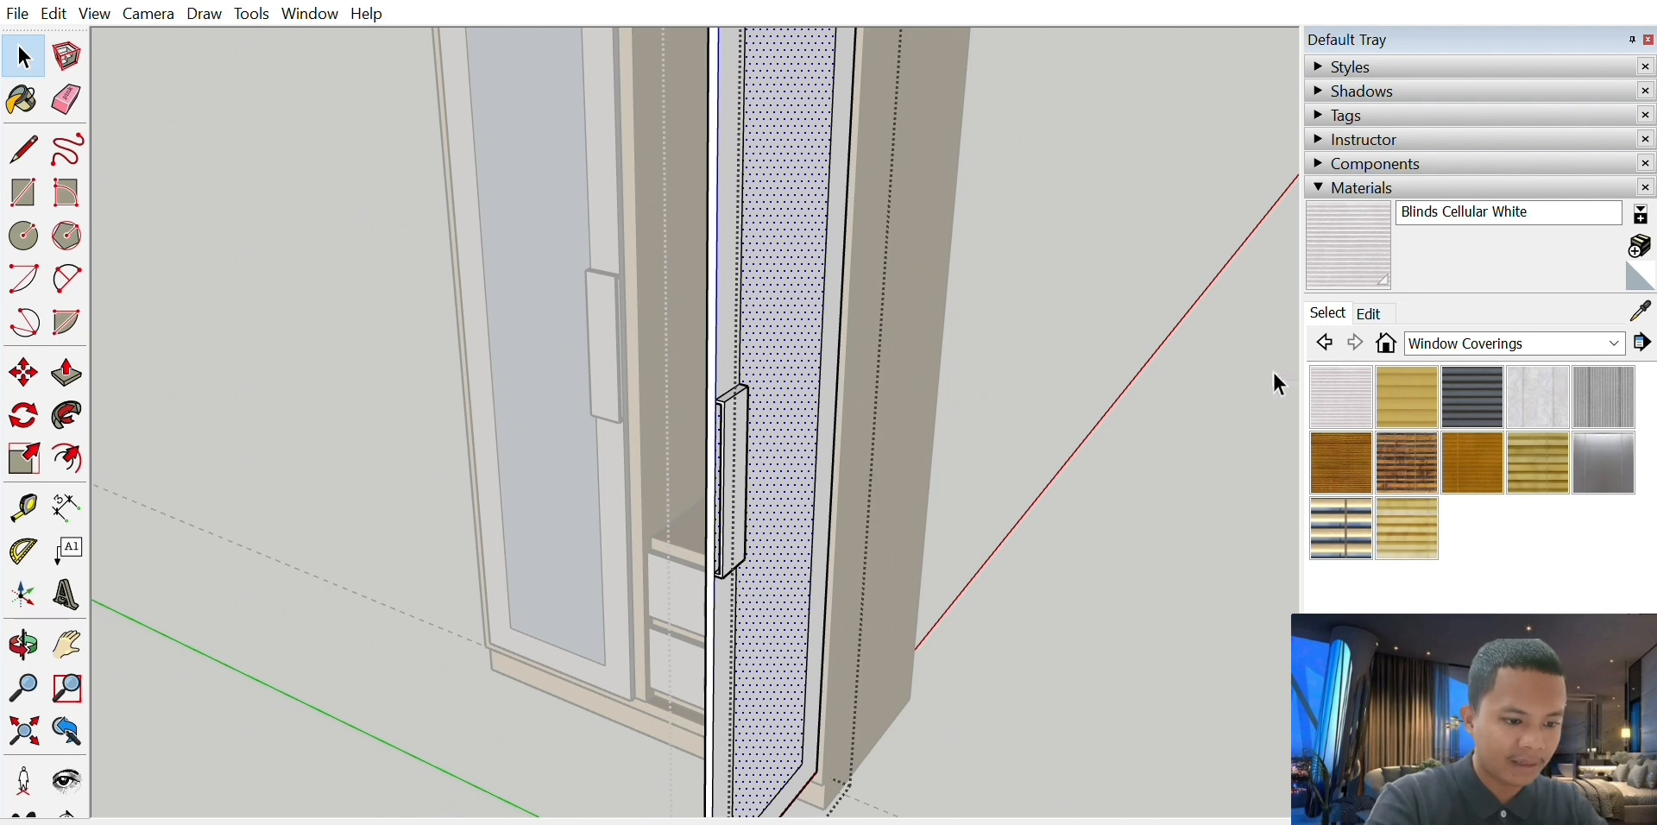
- Paint the right door's front frame, handle-side edge and handle with Blinds Cellular White
{"action": "left_click", "coordinate": [1340, 395]}
{"action": "scroll", "coordinate": [922, 348], "scroll_direction": "up", "scroll_amount": 3}
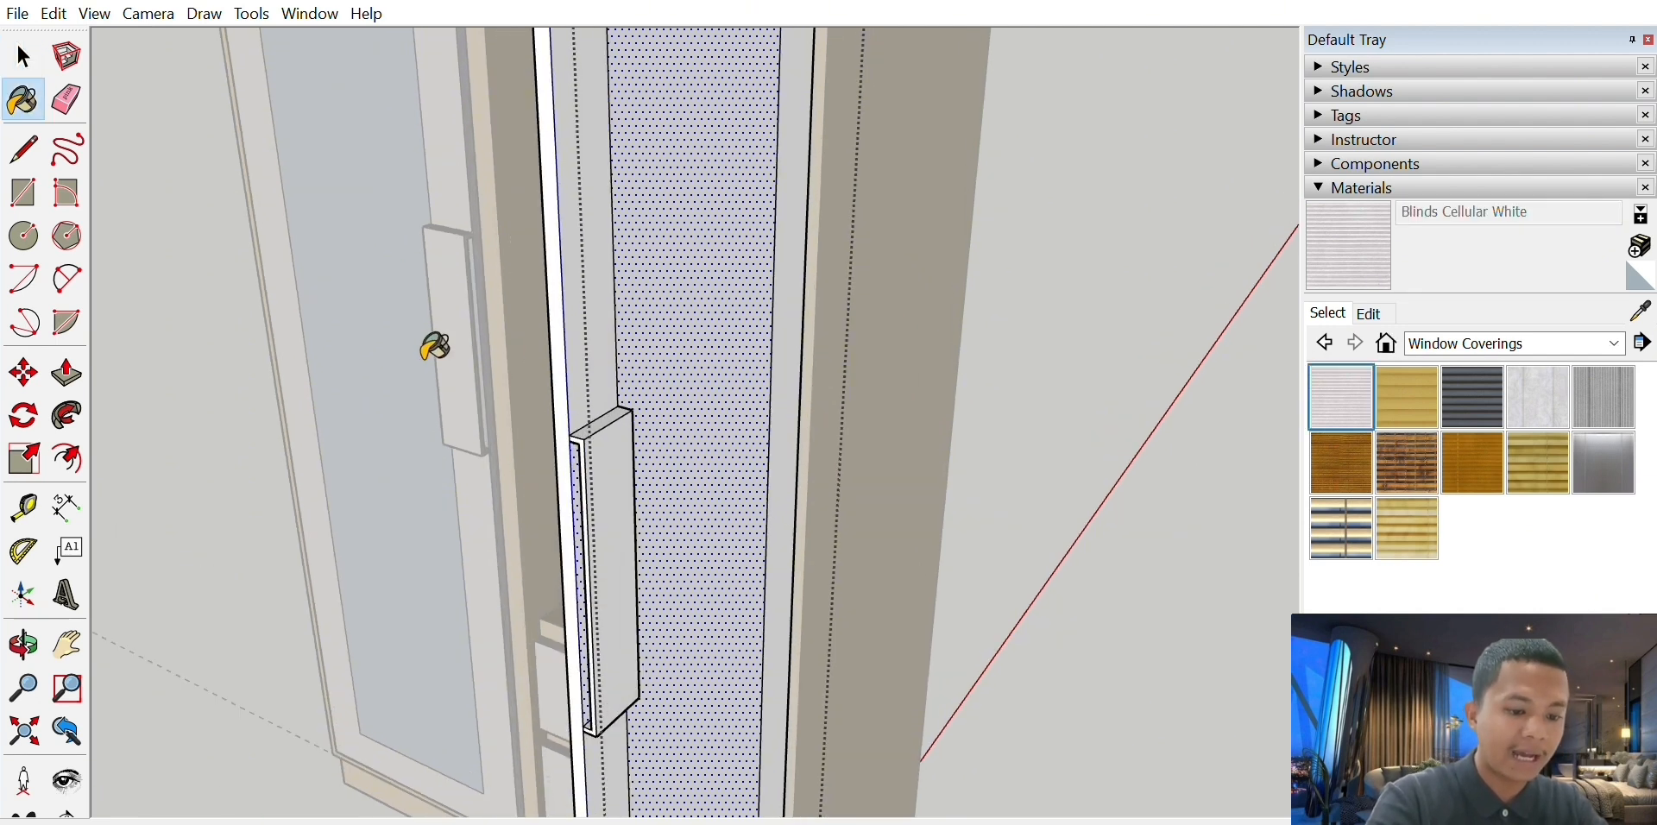
{"action": "left_click", "coordinate": [604, 338]}
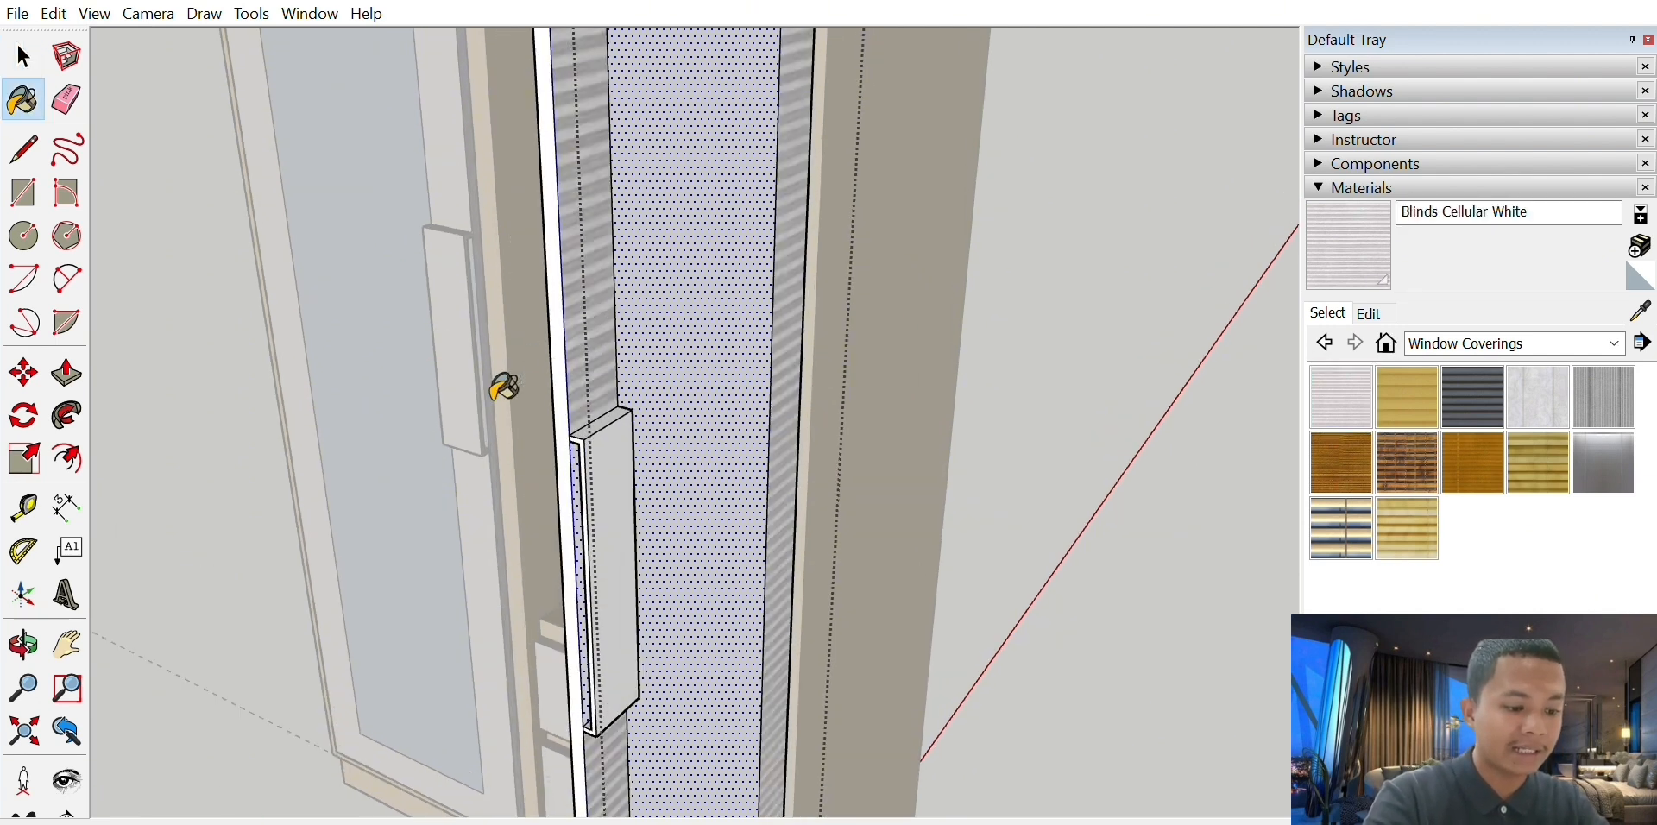
{"action": "left_click", "coordinate": [571, 404]}
{"action": "left_click", "coordinate": [608, 440]}
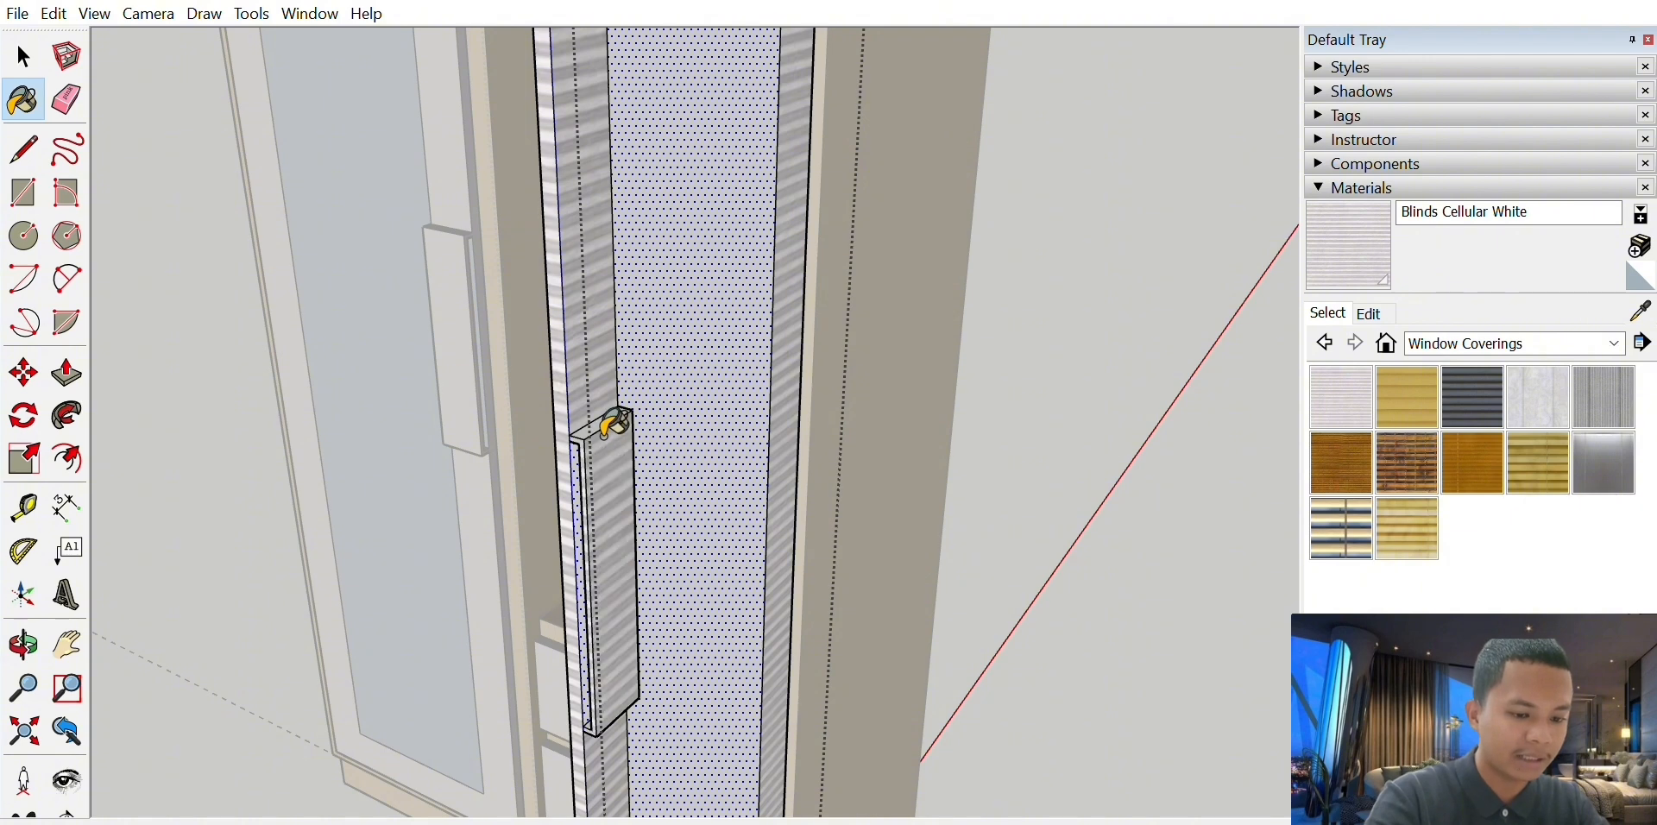
- Paint the right door's top edge with Blinds Cellular White
{"action": "left_click", "coordinate": [23, 643]}
{"action": "left_click_drag", "start_coordinate": [378, 315], "coordinate": [472, 502]}
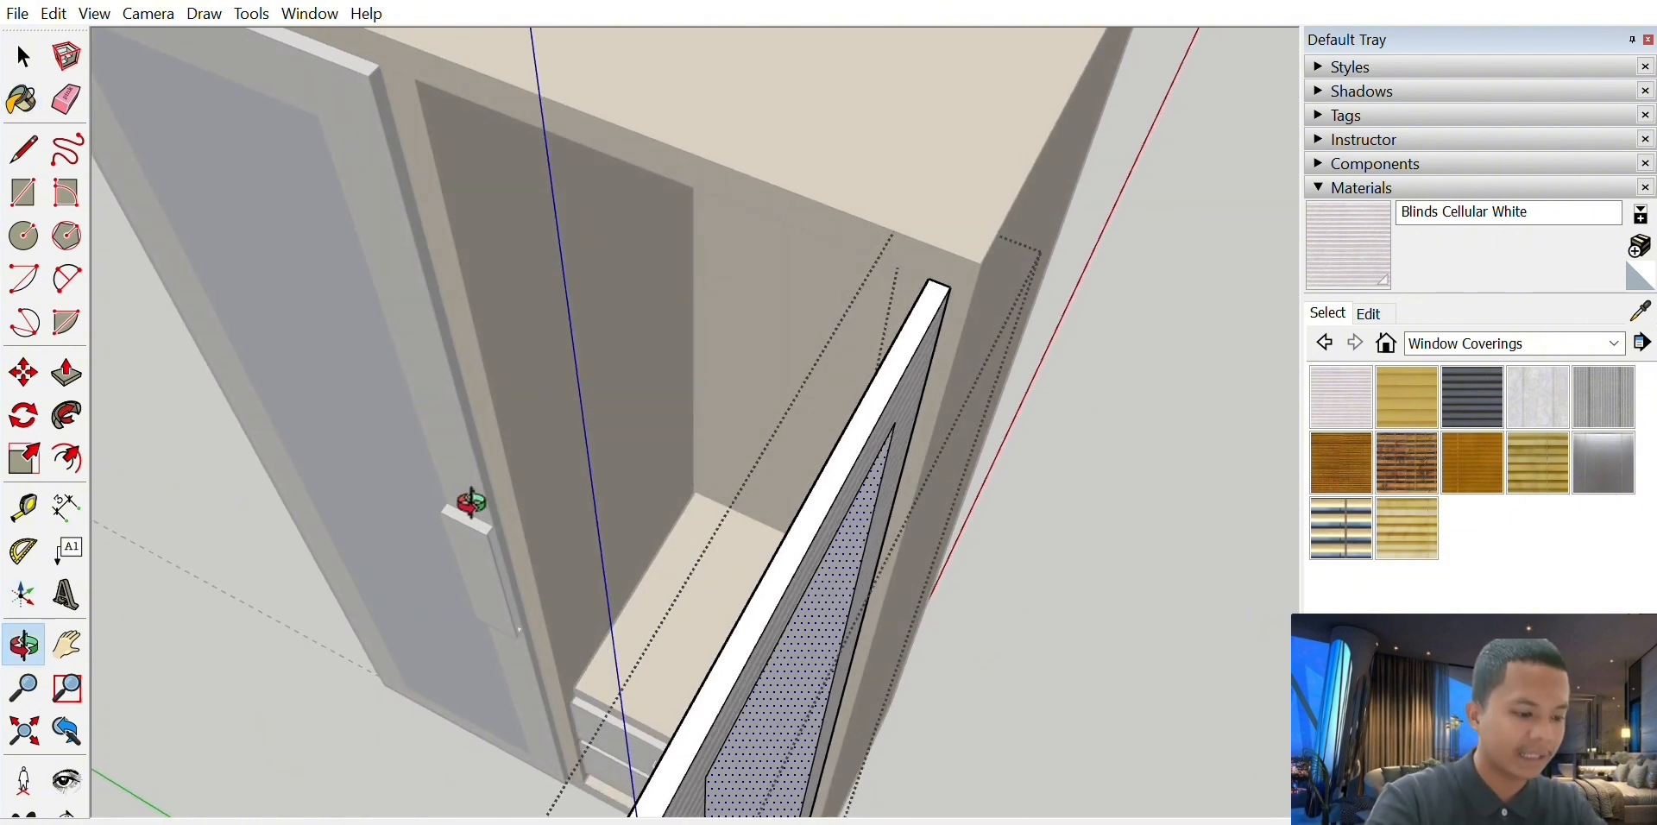
{"action": "left_click", "coordinate": [1351, 395]}
{"action": "left_click", "coordinate": [798, 587]}
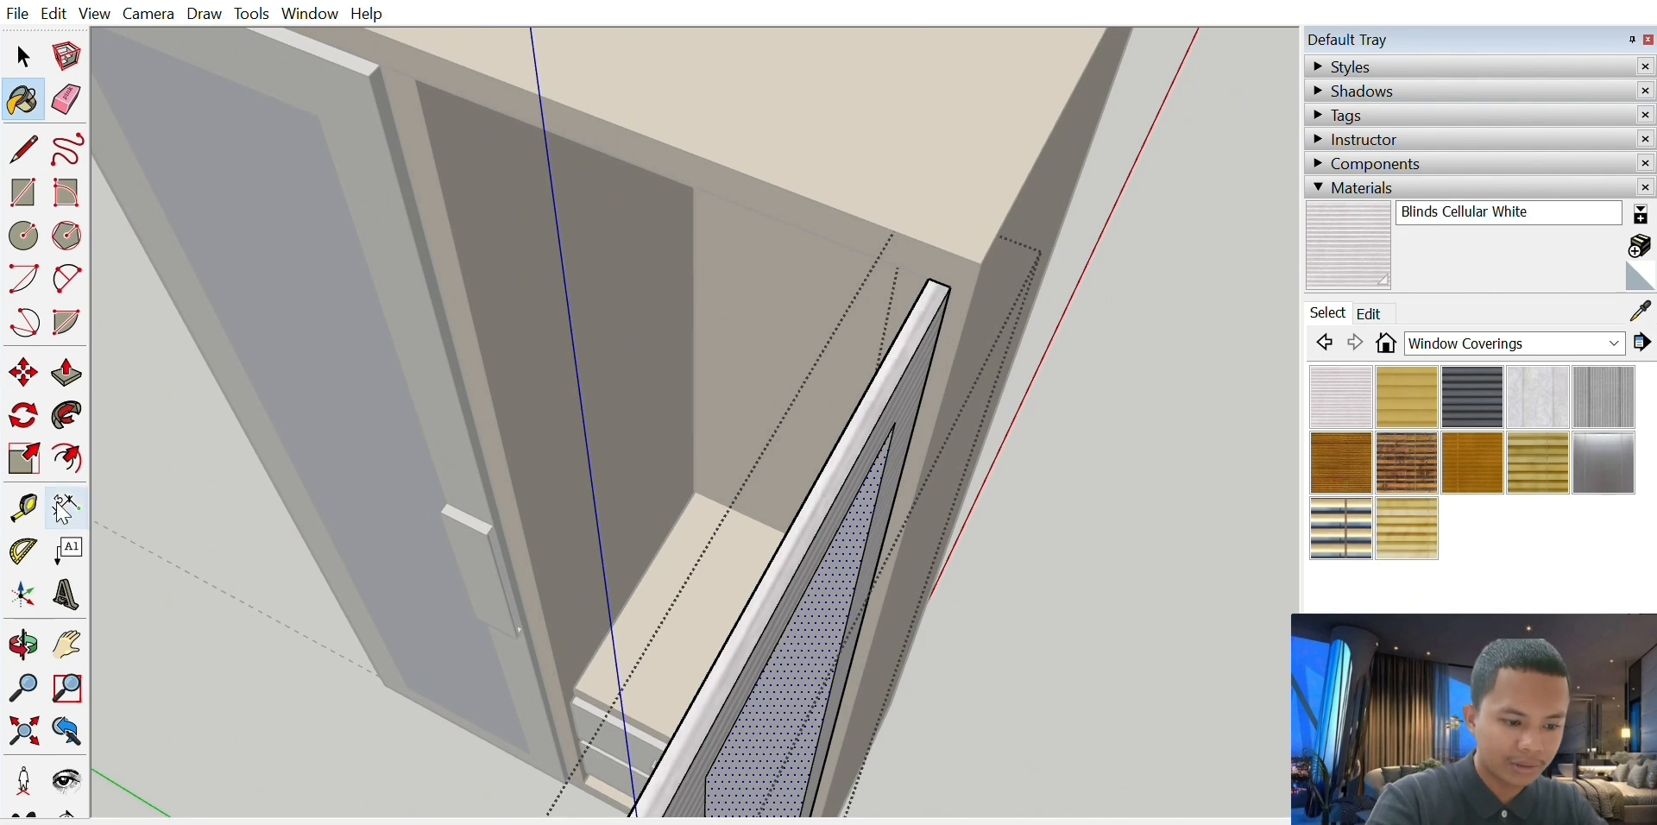
- Paint the right door's central panel with Translucent Glass Sky Reflection from the Glass and Mirrors collection
{"action": "left_click", "coordinate": [23, 644]}
{"action": "mouse_move", "coordinate": [621, 640]}
{"action": "left_mouse_down"}
{"action": "mouse_move", "coordinate": [560, 364]}
{"action": "mouse_move", "coordinate": [577, 343]}
{"action": "left_mouse_up"}
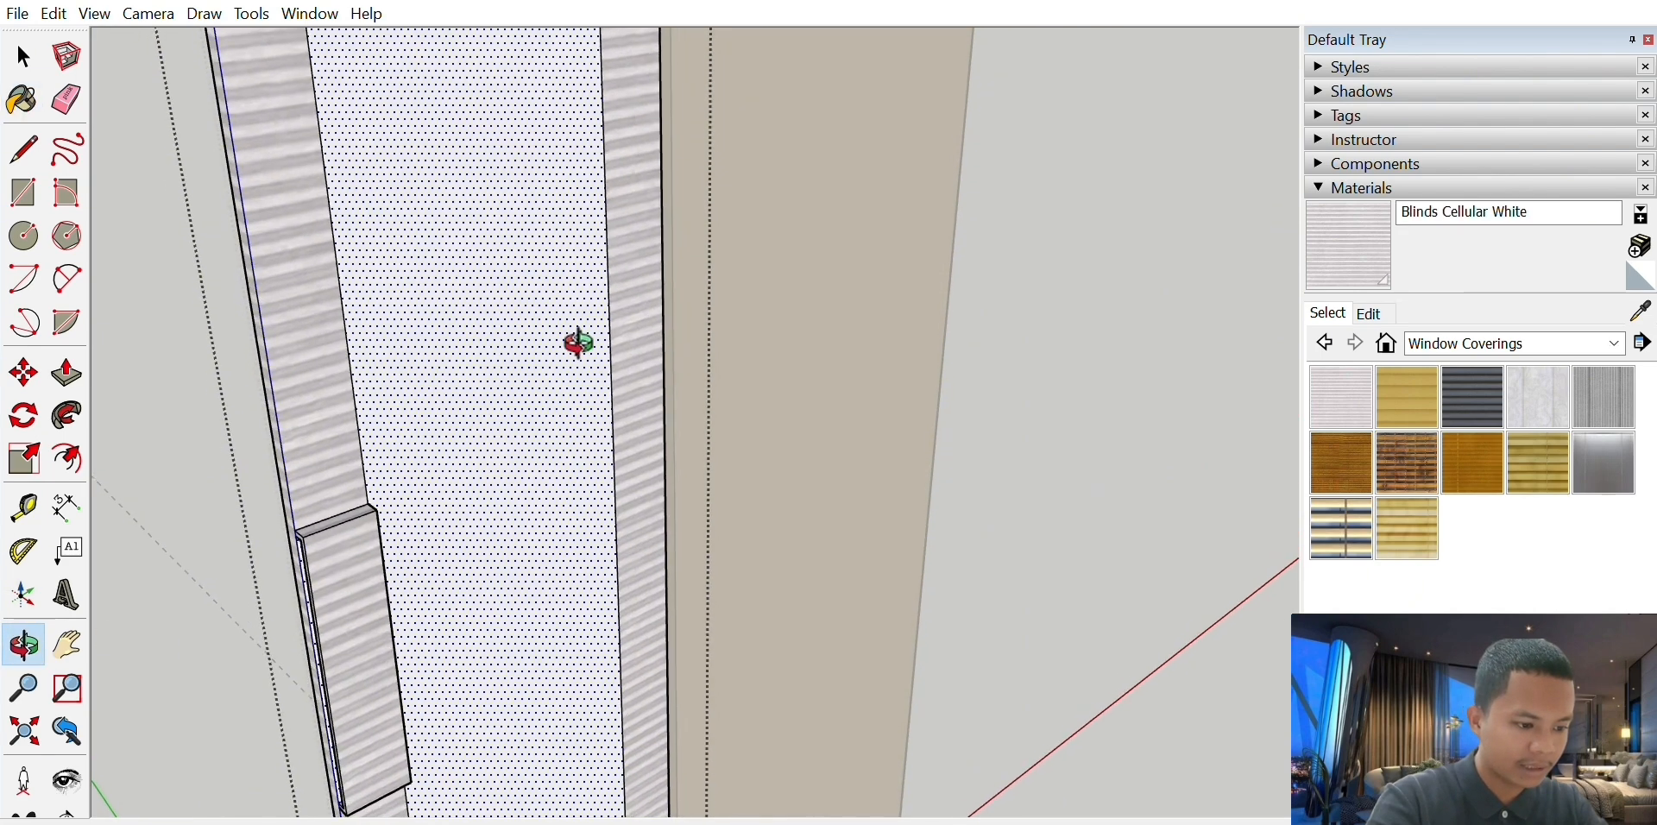
{"action": "left_click", "coordinate": [1607, 340]}
{"action": "left_click", "coordinate": [1571, 438]}
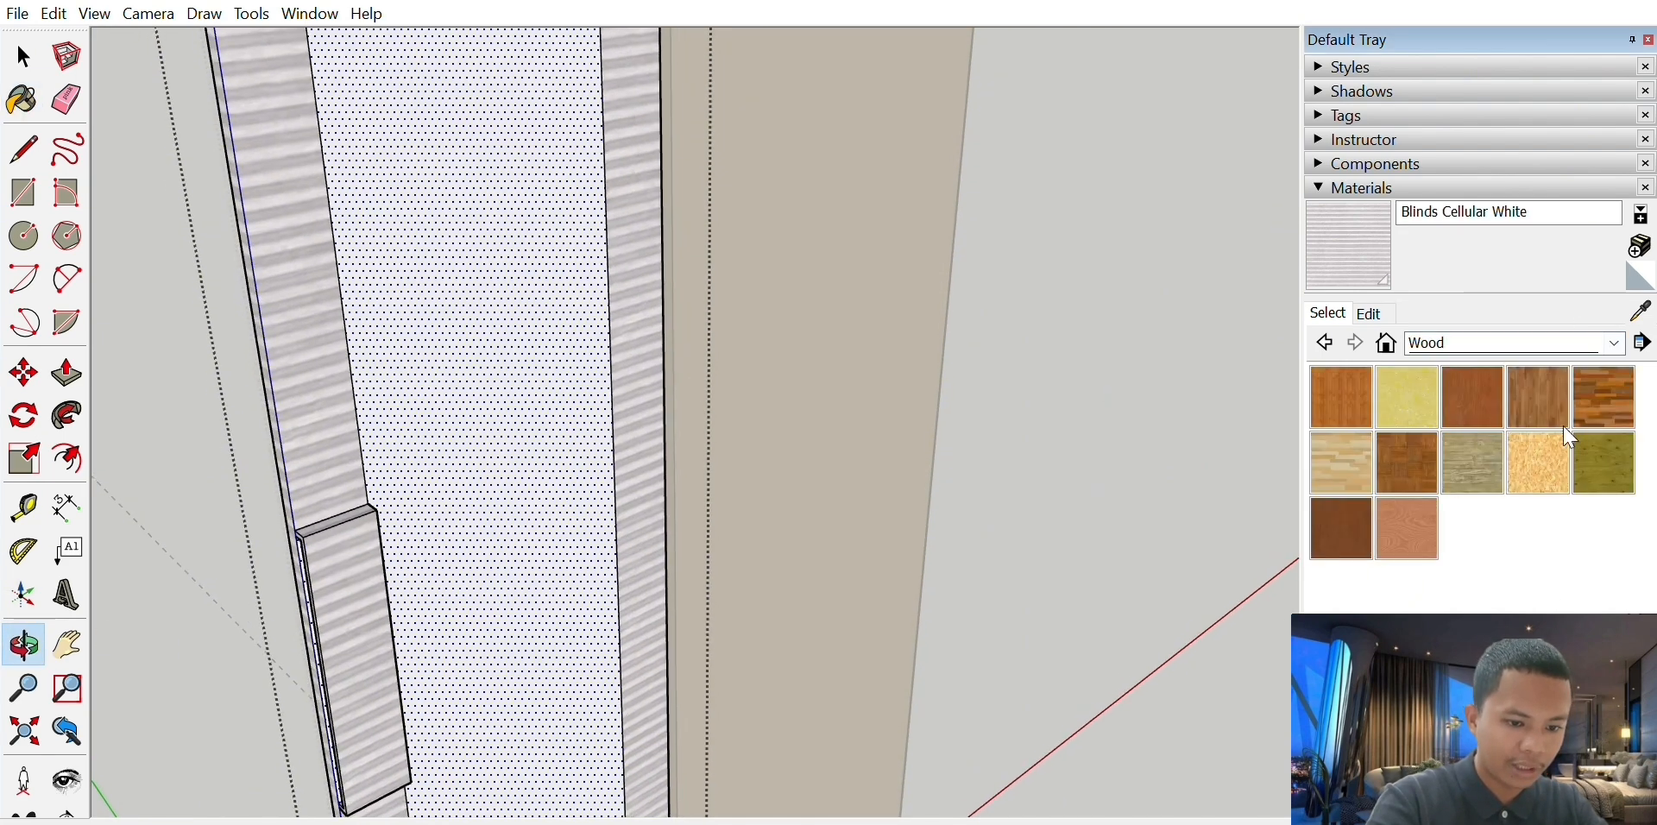
{"action": "left_click", "coordinate": [1479, 479]}
{"action": "left_click", "coordinate": [1610, 457]}
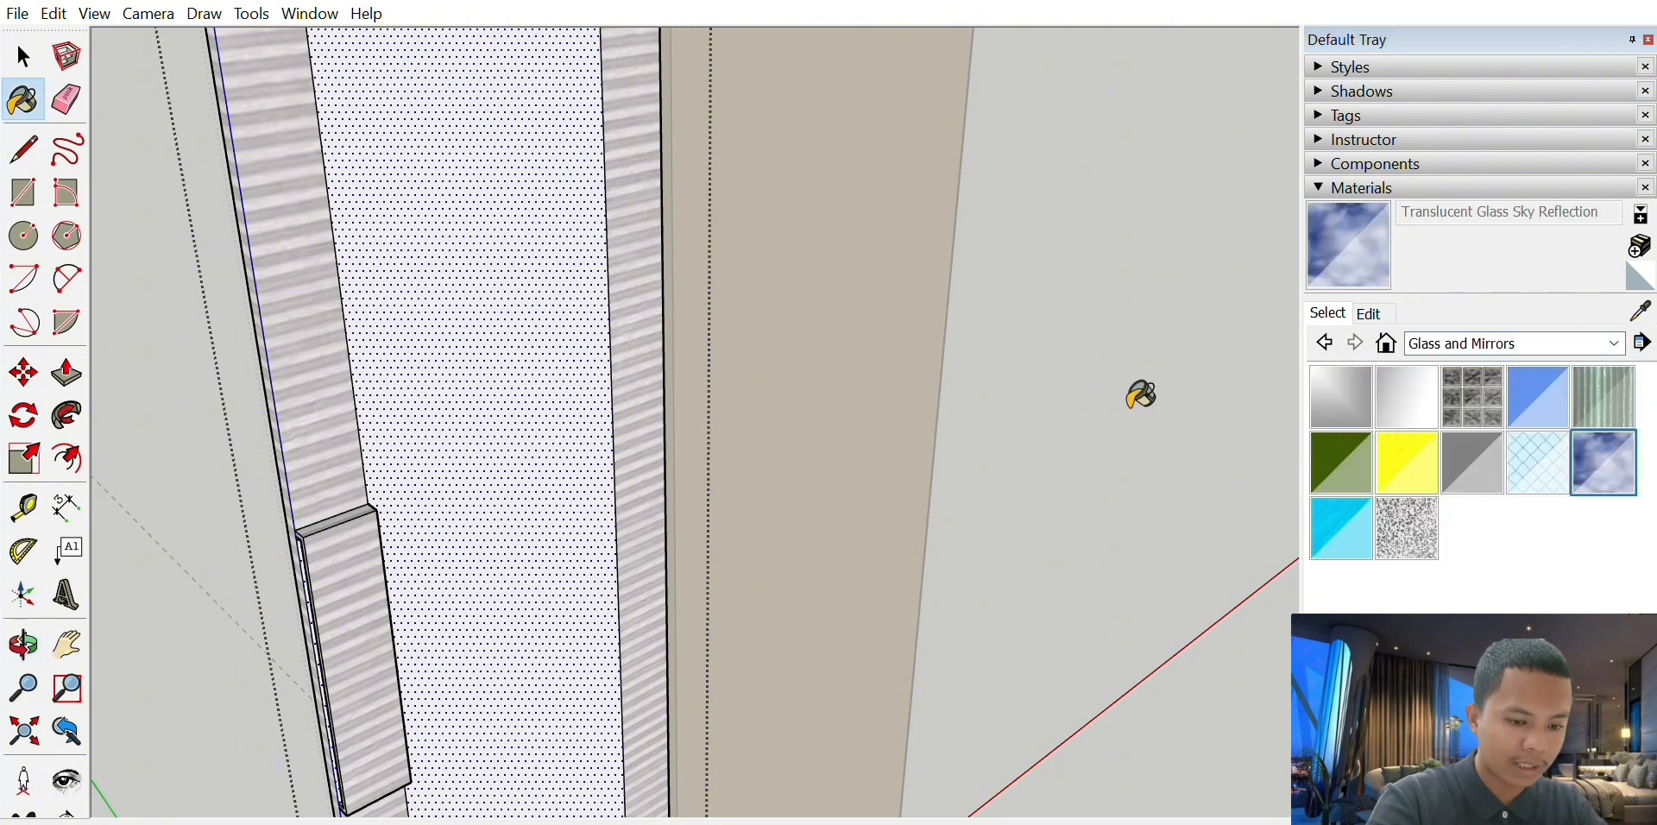
{"action": "left_click", "coordinate": [476, 356]}
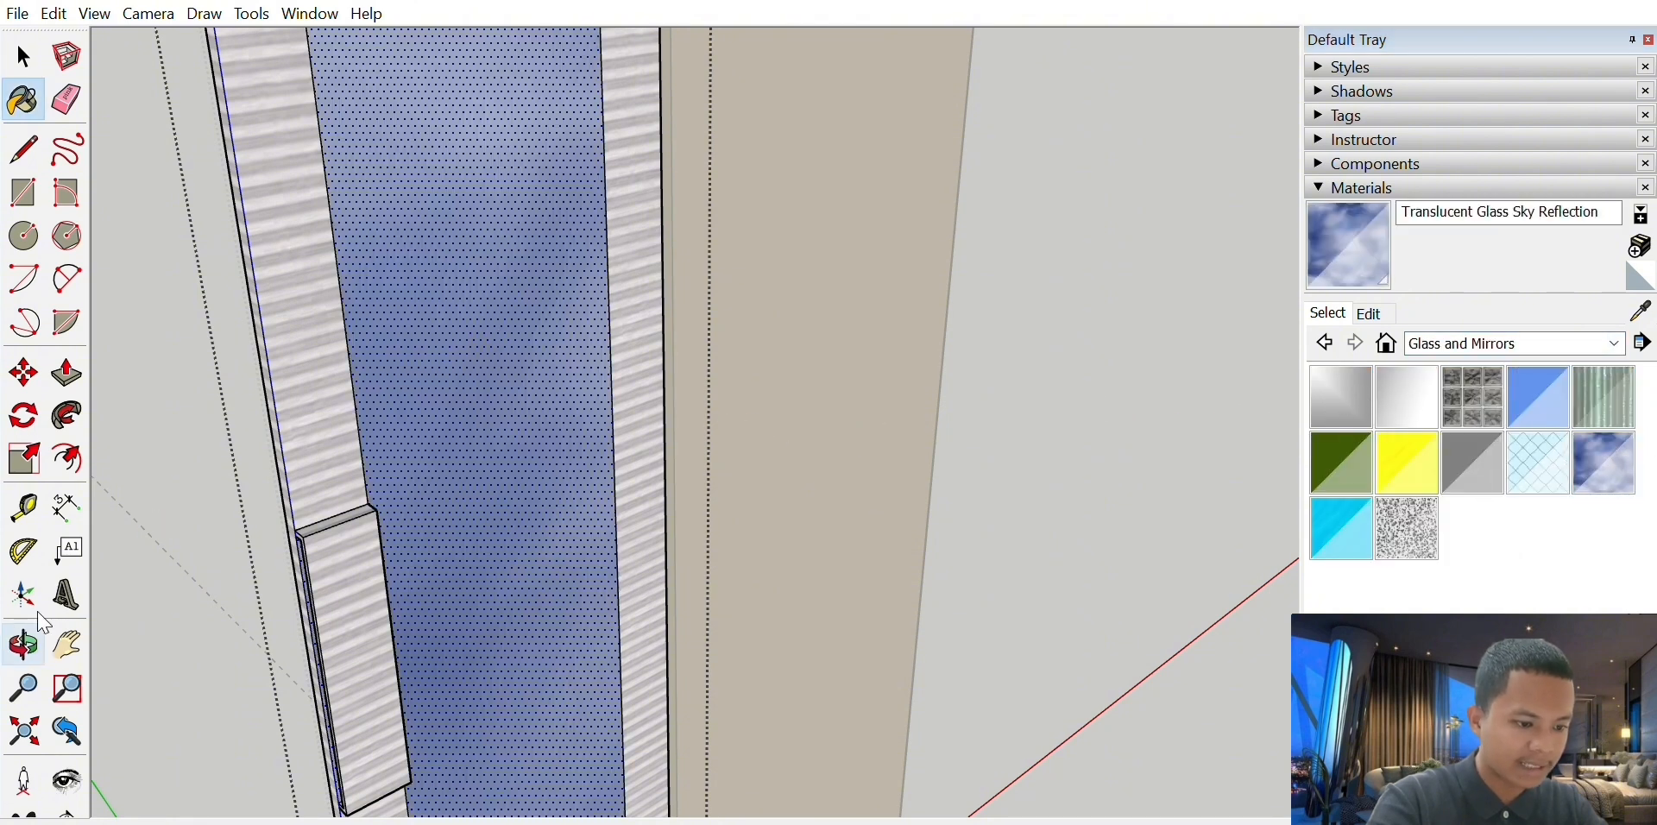
- Paint the inside face of the right door with Blinds Cellular White from the Window Coverings collection
{"action": "left_click", "coordinate": [24, 644]}
{"action": "mouse_move", "coordinate": [399, 467]}
{"action": "left_mouse_down"}
{"action": "mouse_move", "coordinate": [521, 525]}
{"action": "mouse_move", "coordinate": [908, 581]}
{"action": "left_mouse_up"}
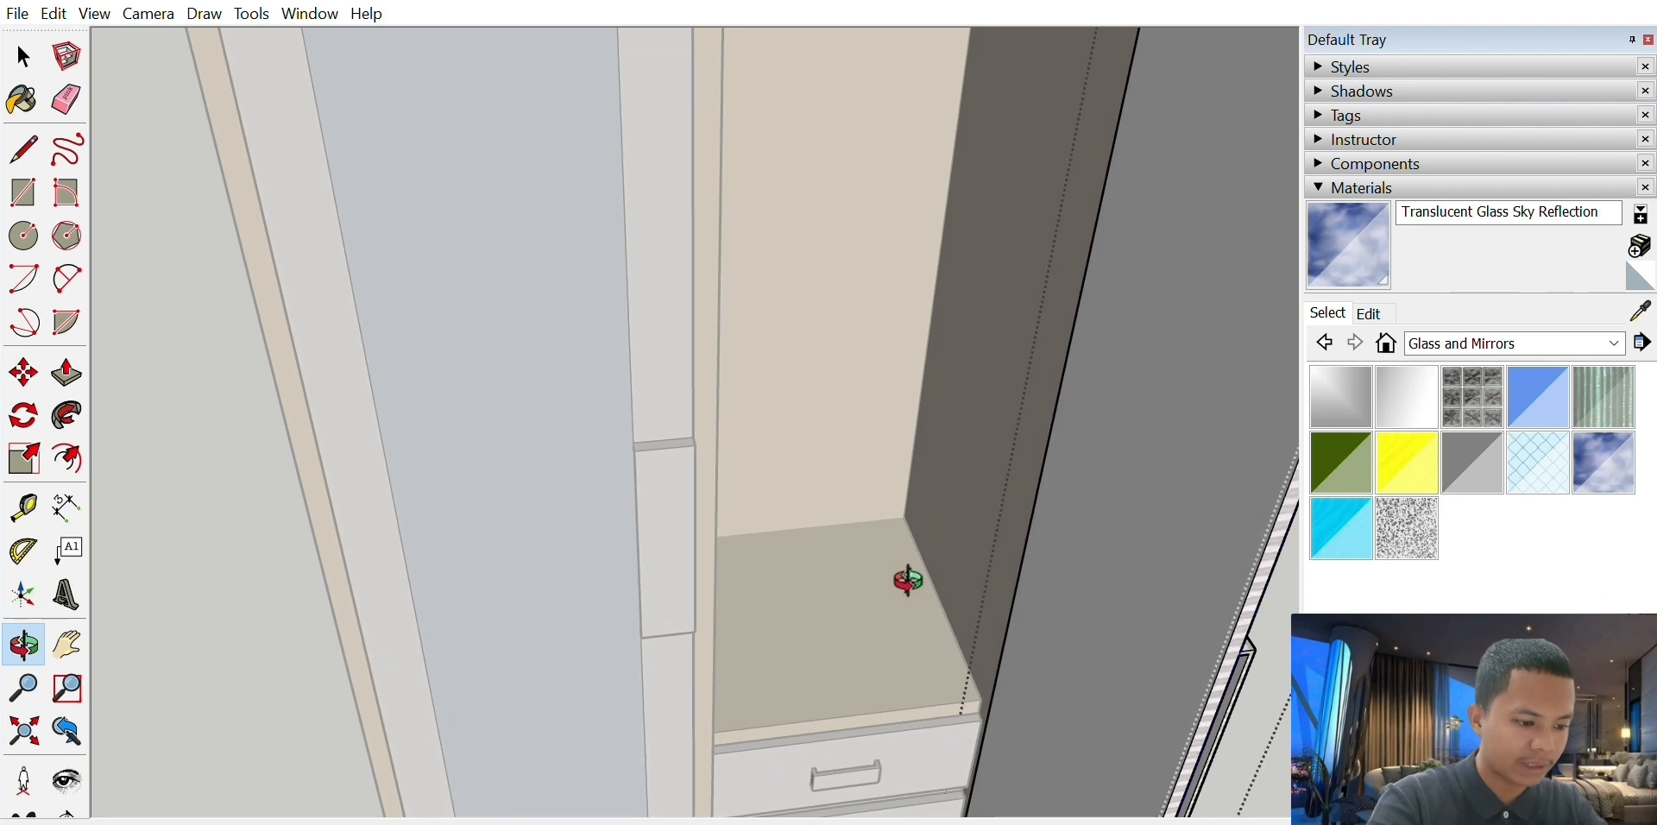
{"action": "left_click", "coordinate": [1544, 341]}
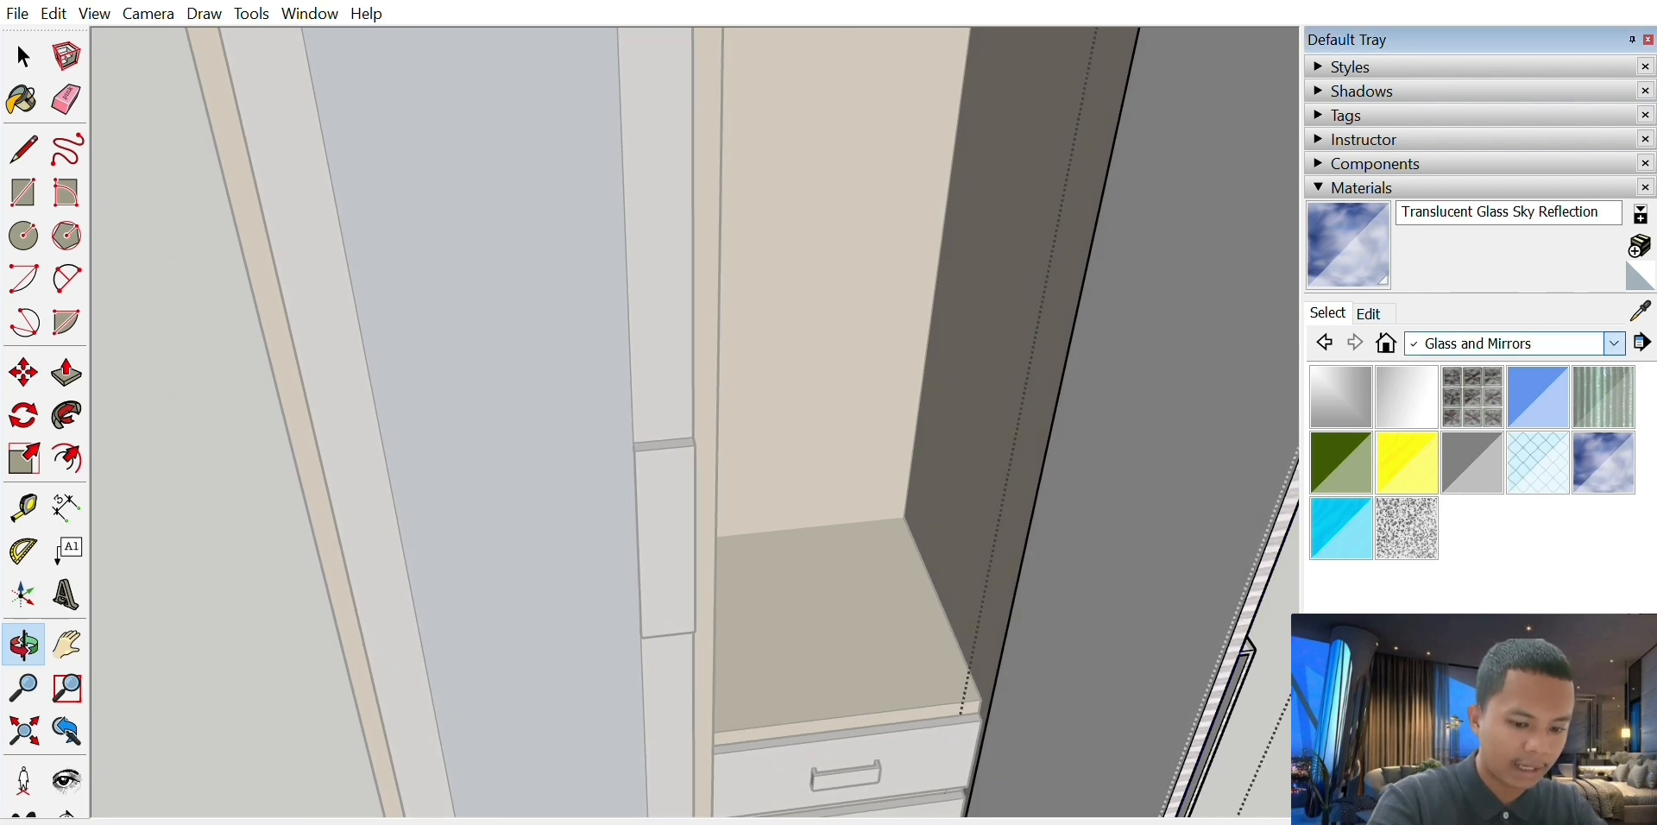
{"action": "left_click", "coordinate": [1524, 504]}
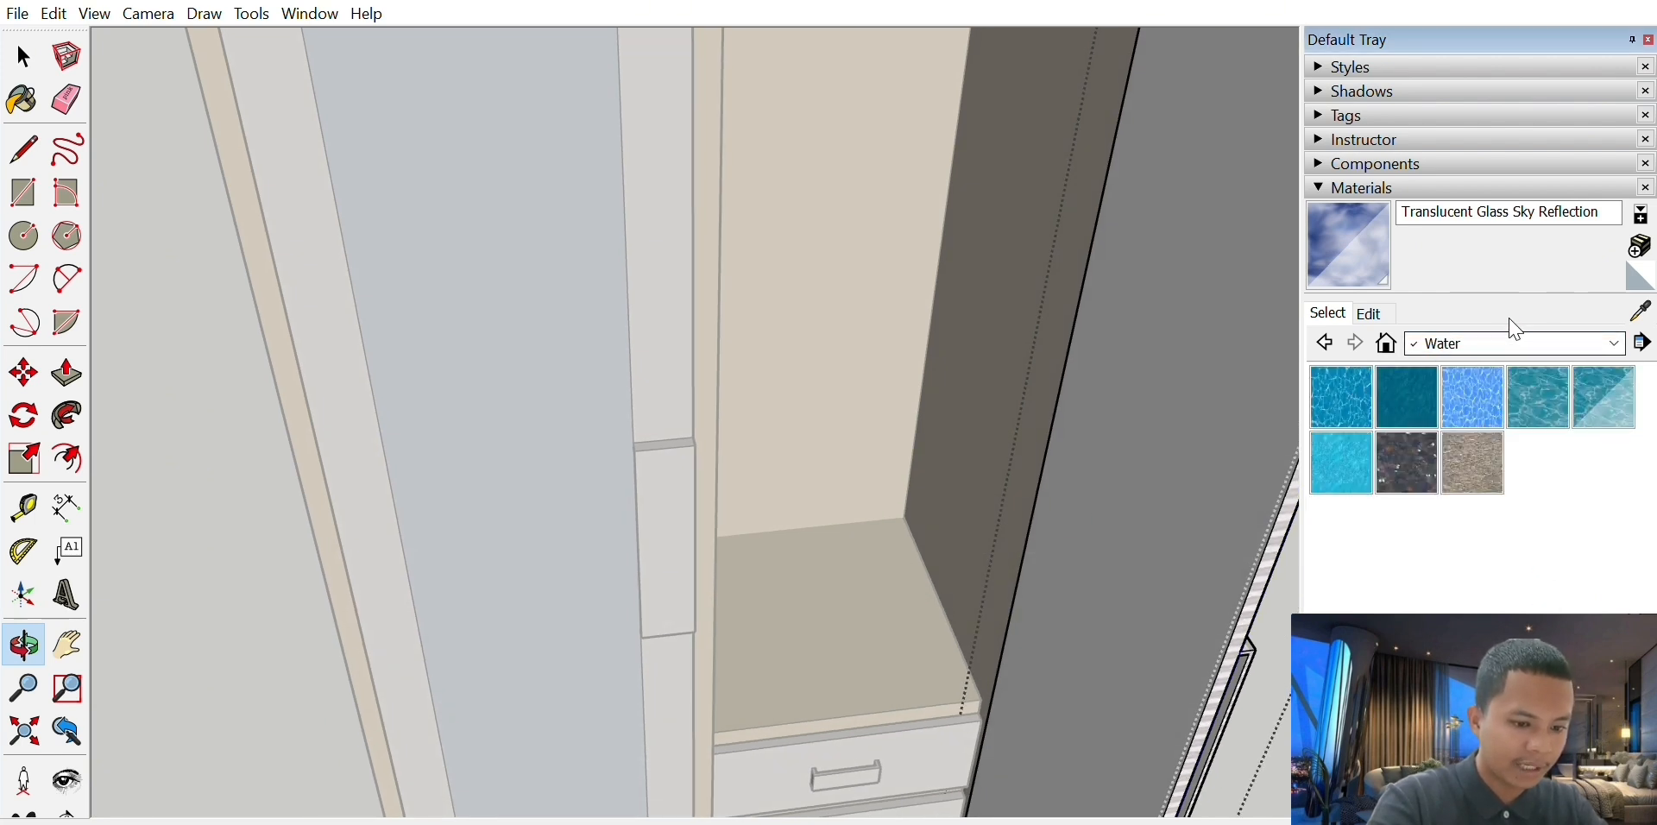
{"action": "left_click", "coordinate": [1516, 535]}
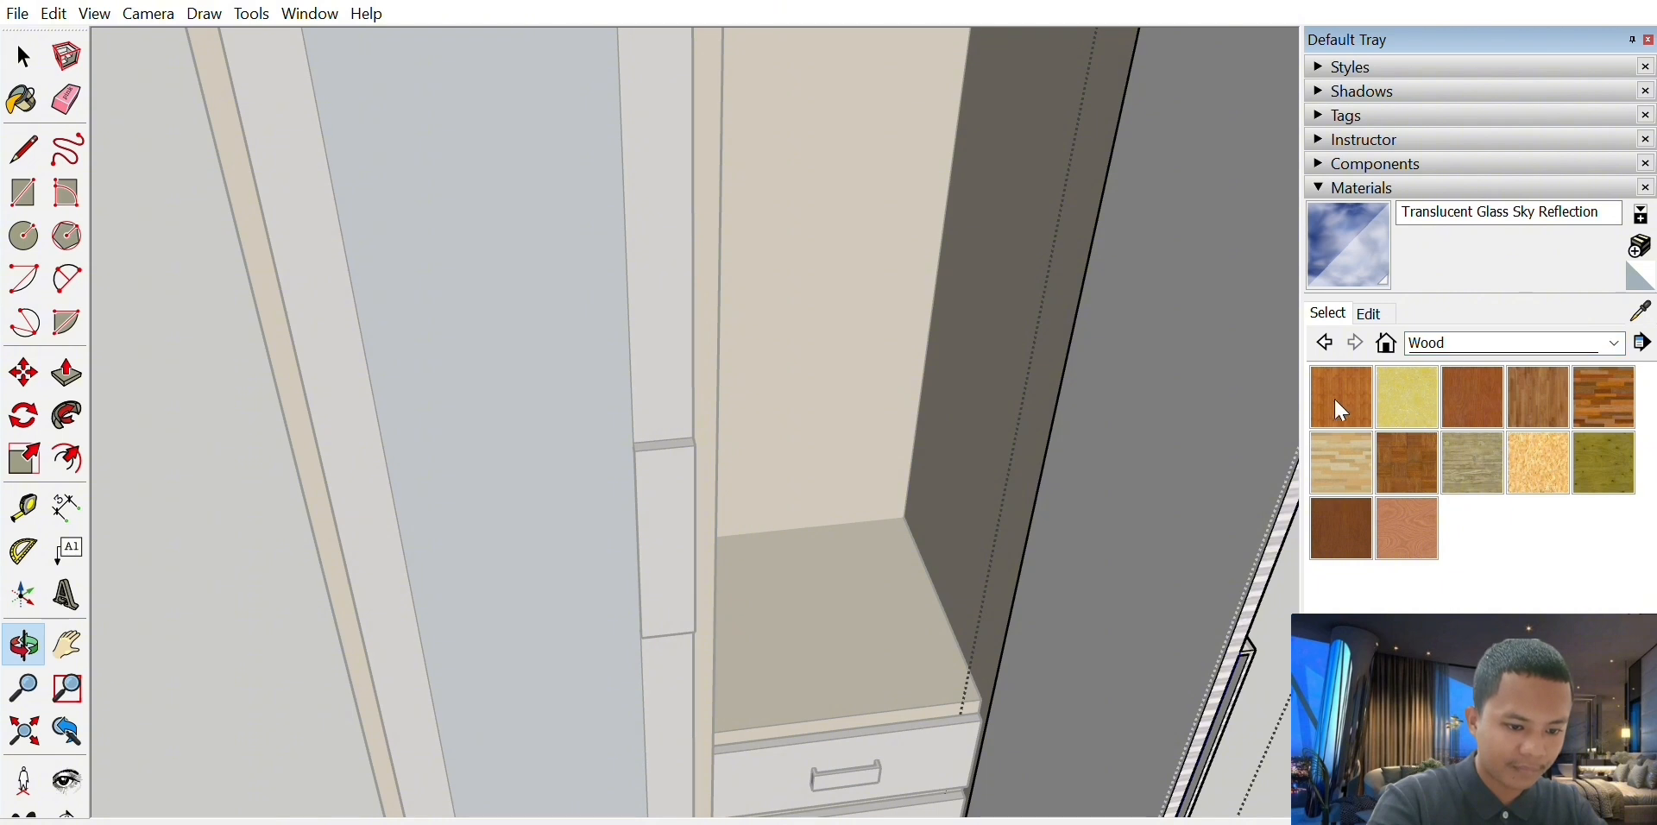
{"action": "left_click", "coordinate": [1333, 432]}
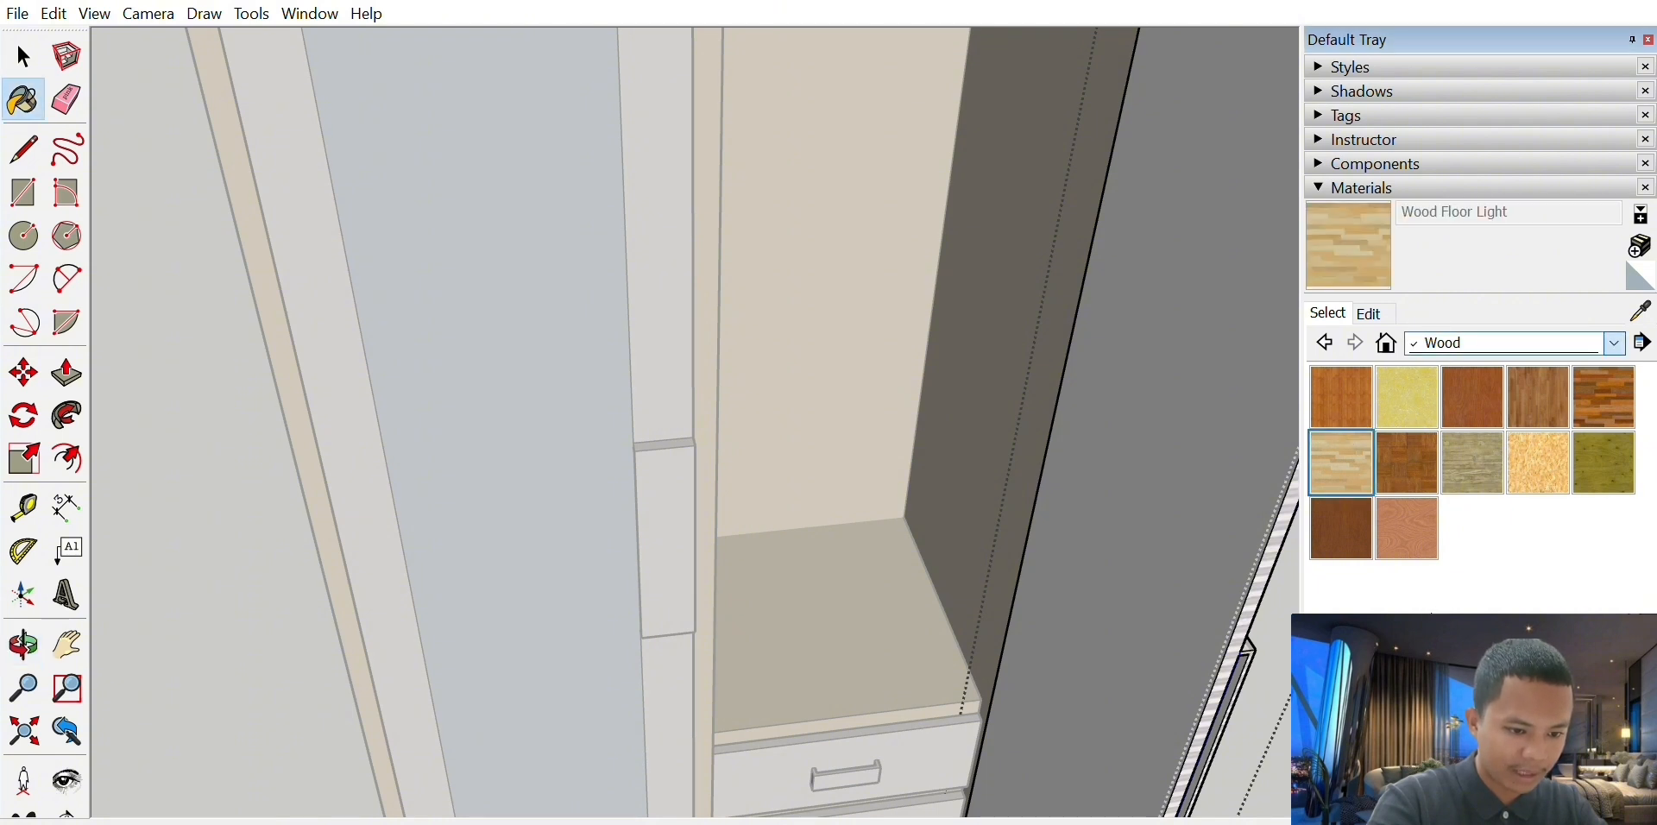
{"action": "left_click", "coordinate": [1484, 517]}
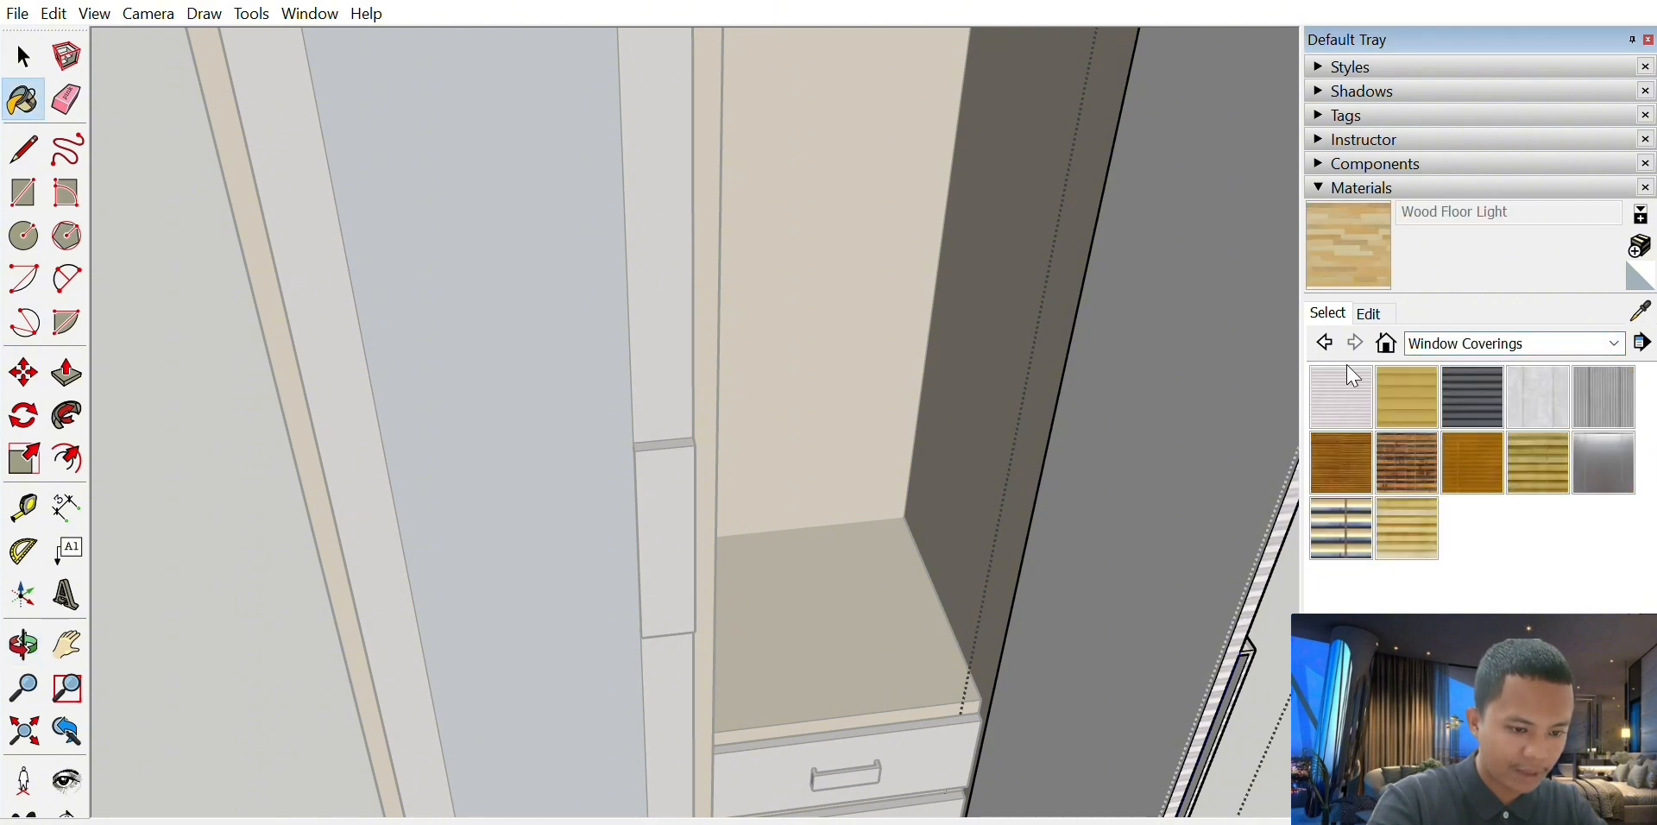
{"action": "left_click", "coordinate": [1354, 377]}
{"action": "left_click", "coordinate": [1267, 405]}
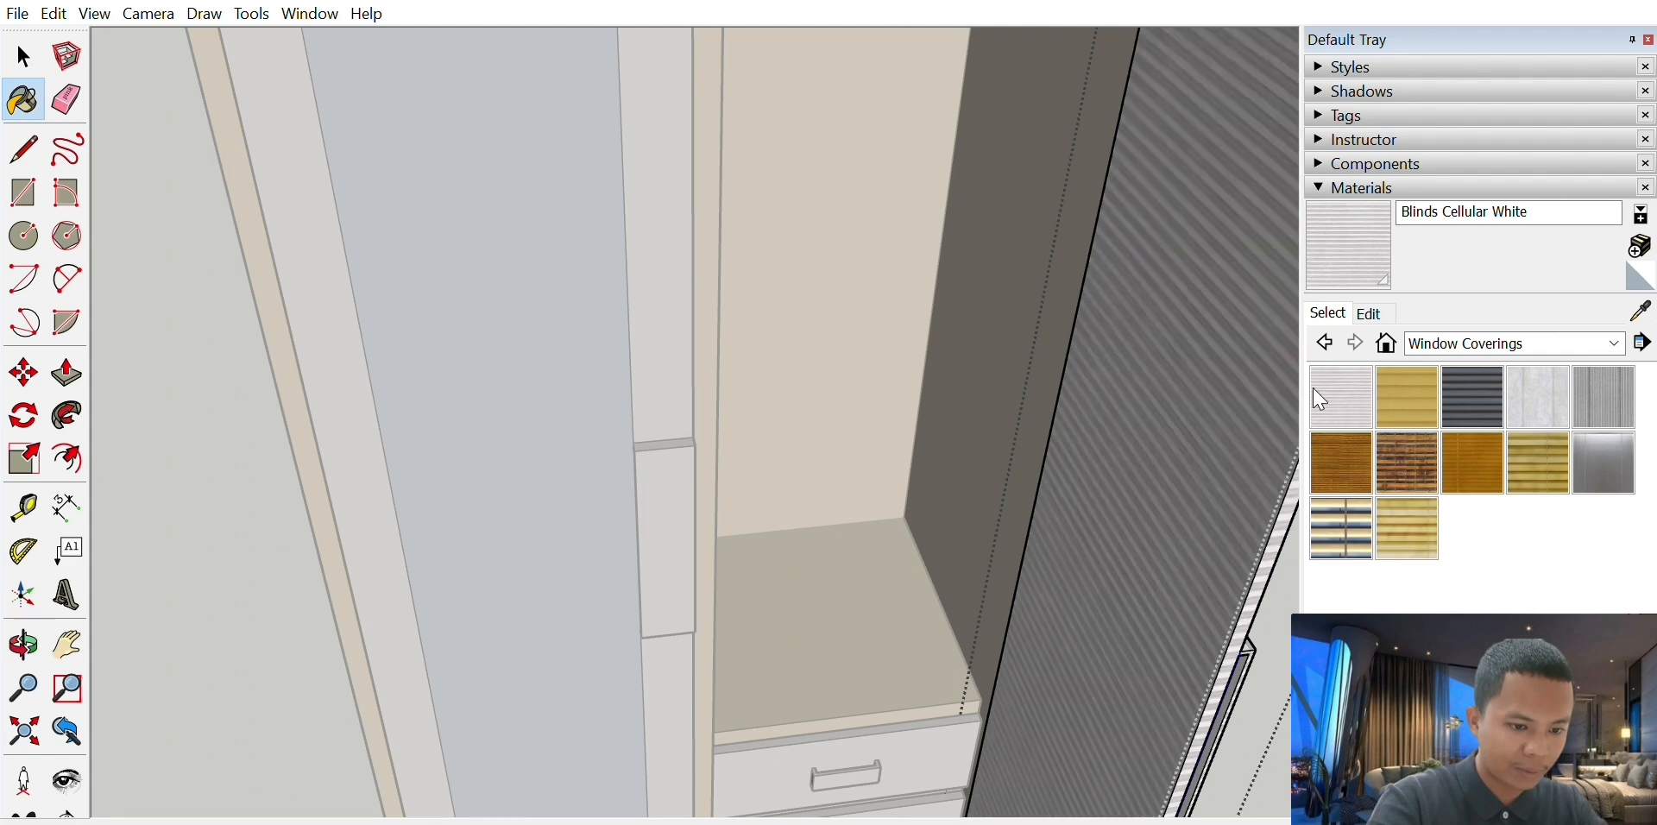
- Finish editing the right door group and view the whole cabinet from the front
{"action": "left_click", "coordinate": [24, 645]}
{"action": "scroll", "coordinate": [665, 345], "scroll_direction": "down", "scroll_amount": 6}
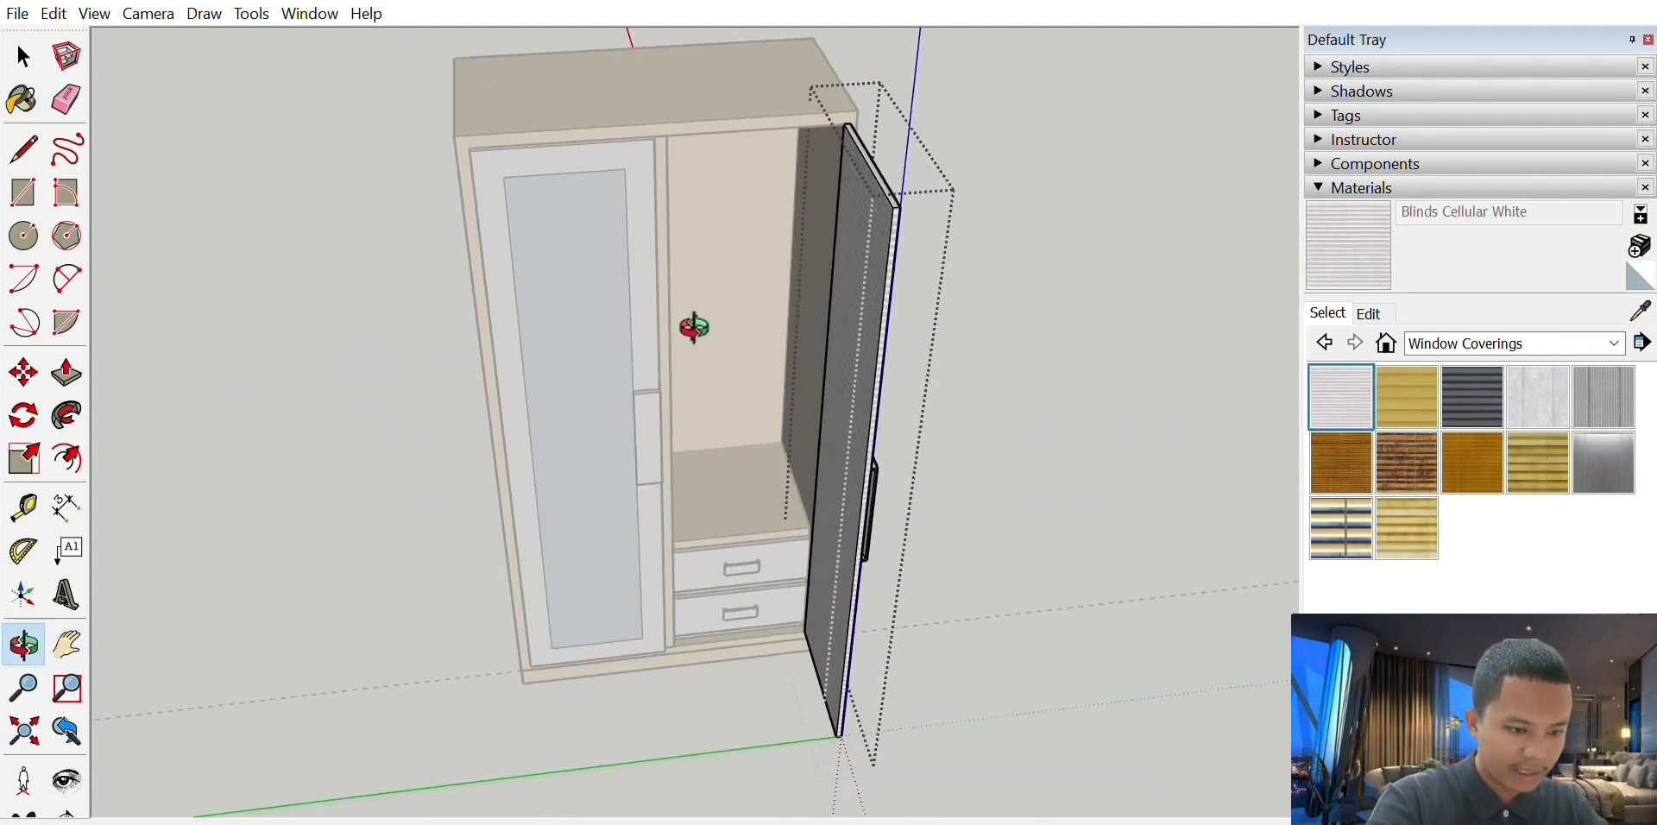
{"action": "left_click", "coordinate": [23, 56]}
{"action": "left_click", "coordinate": [248, 179]}
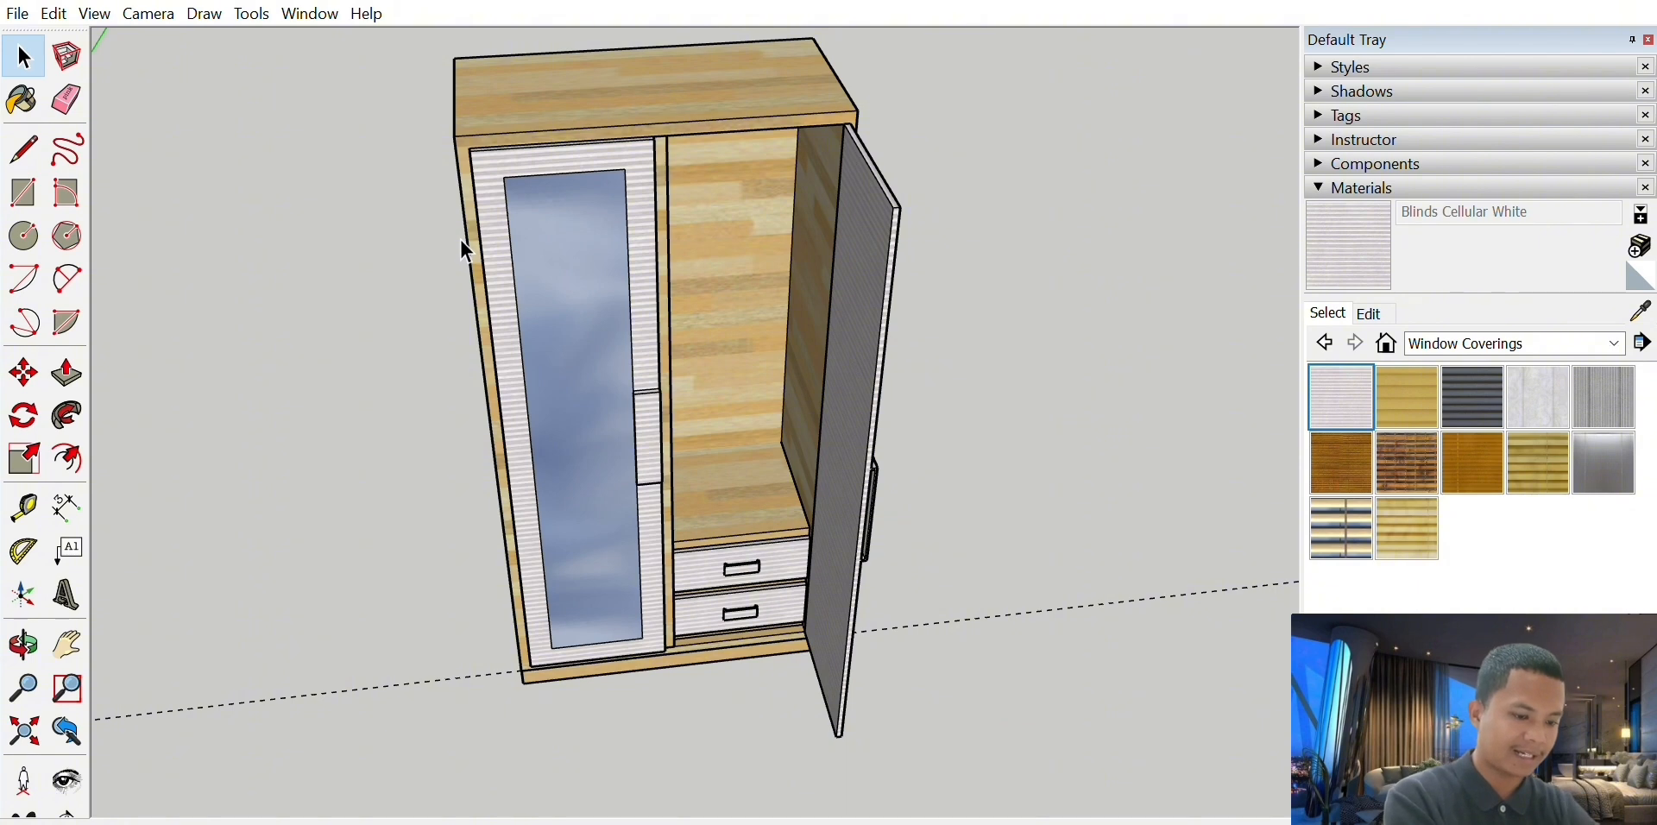
{"action": "left_click", "coordinate": [23, 644]}
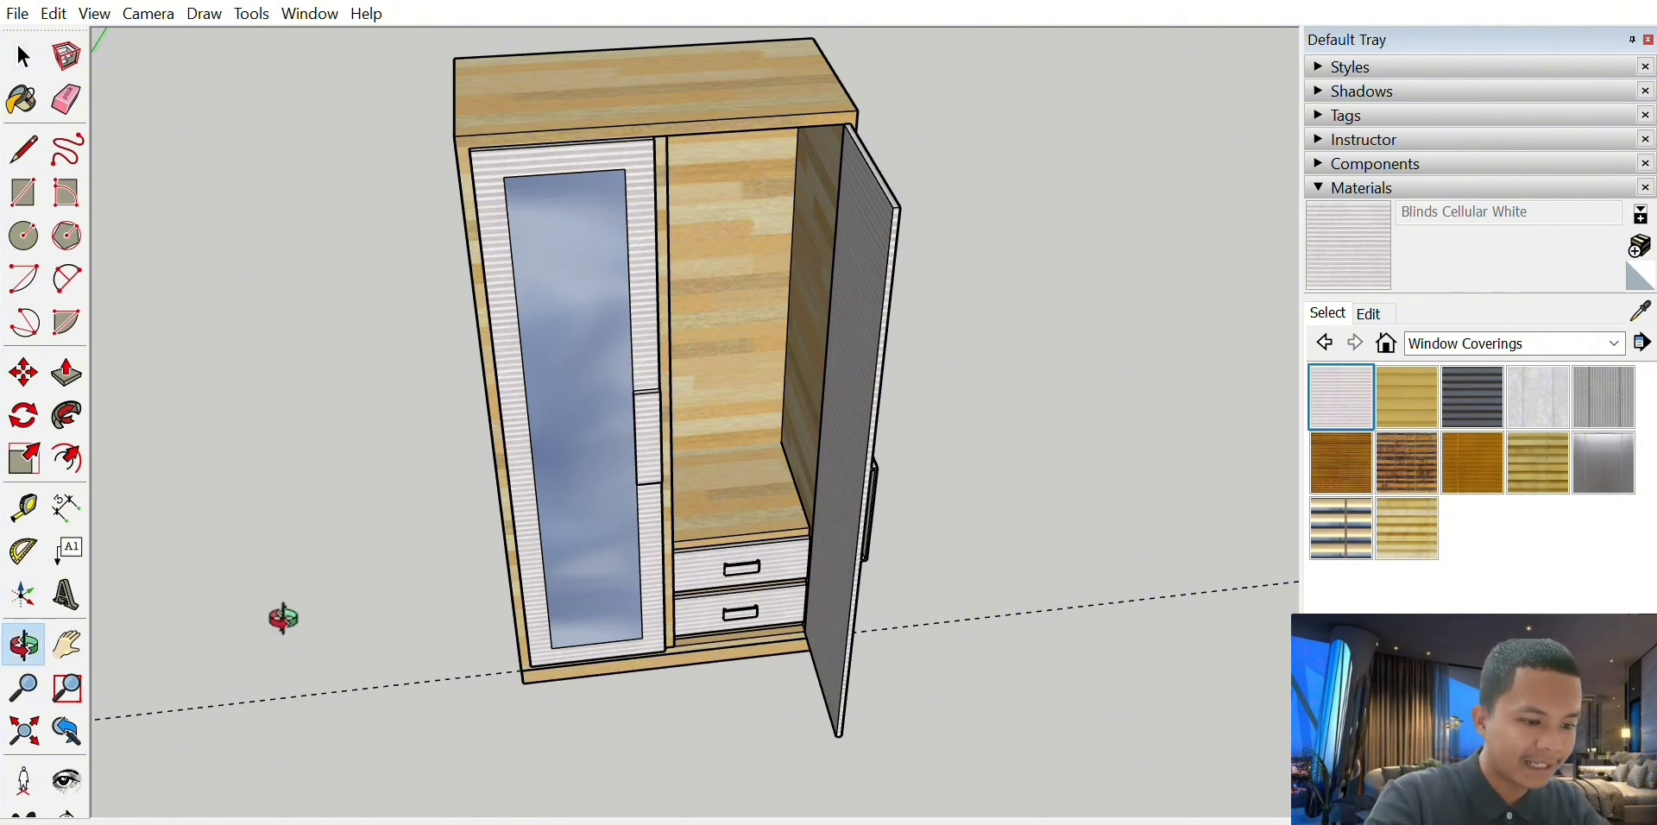
{"action": "left_click_drag", "start_coordinate": [509, 638], "coordinate": [779, 517]}
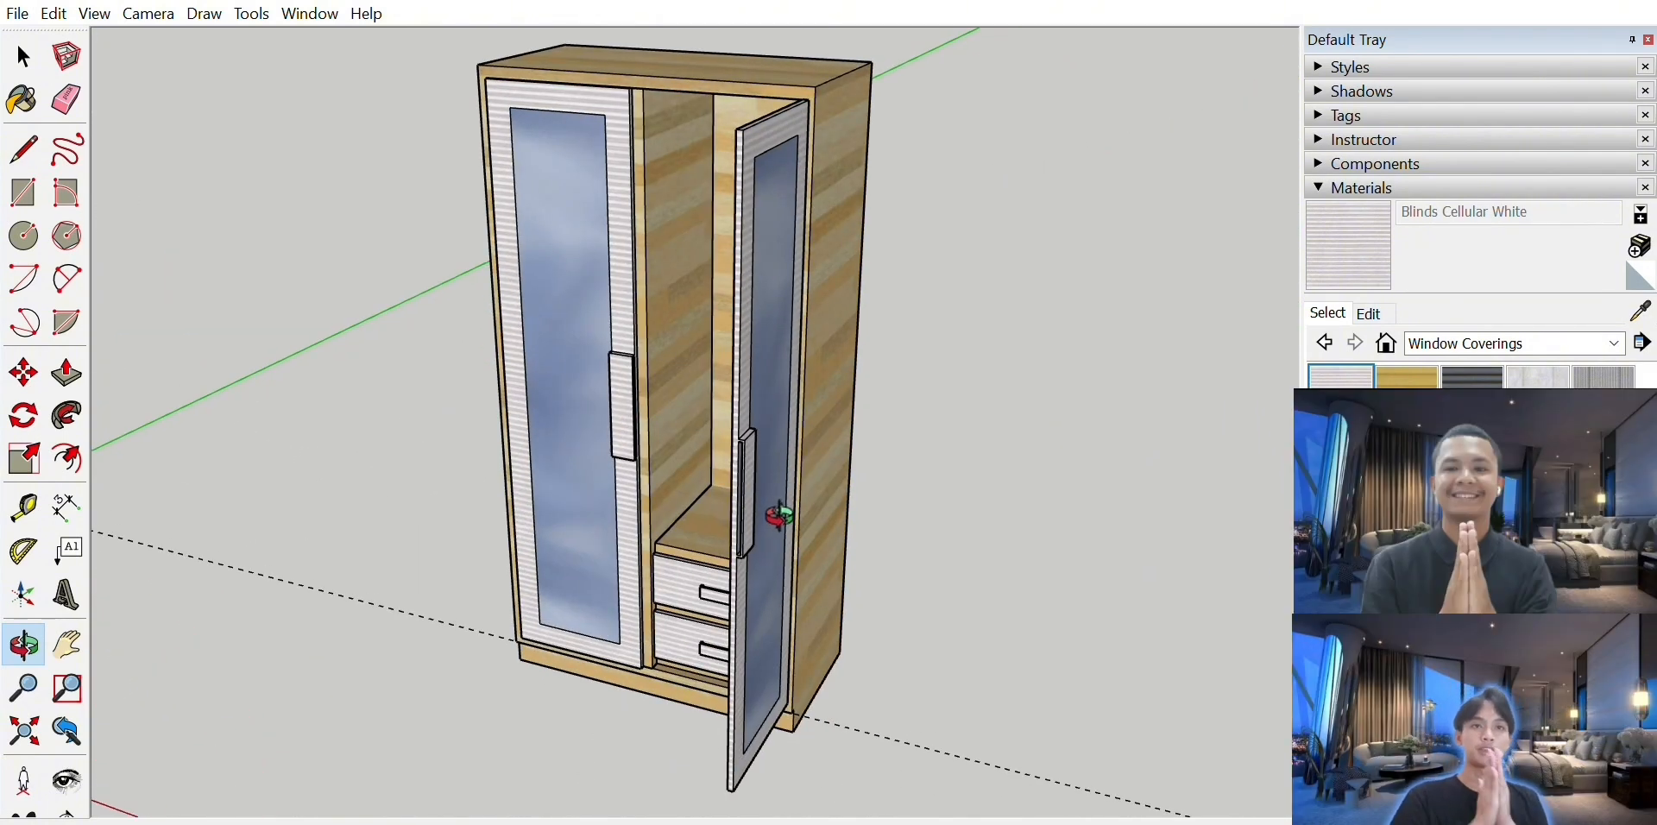